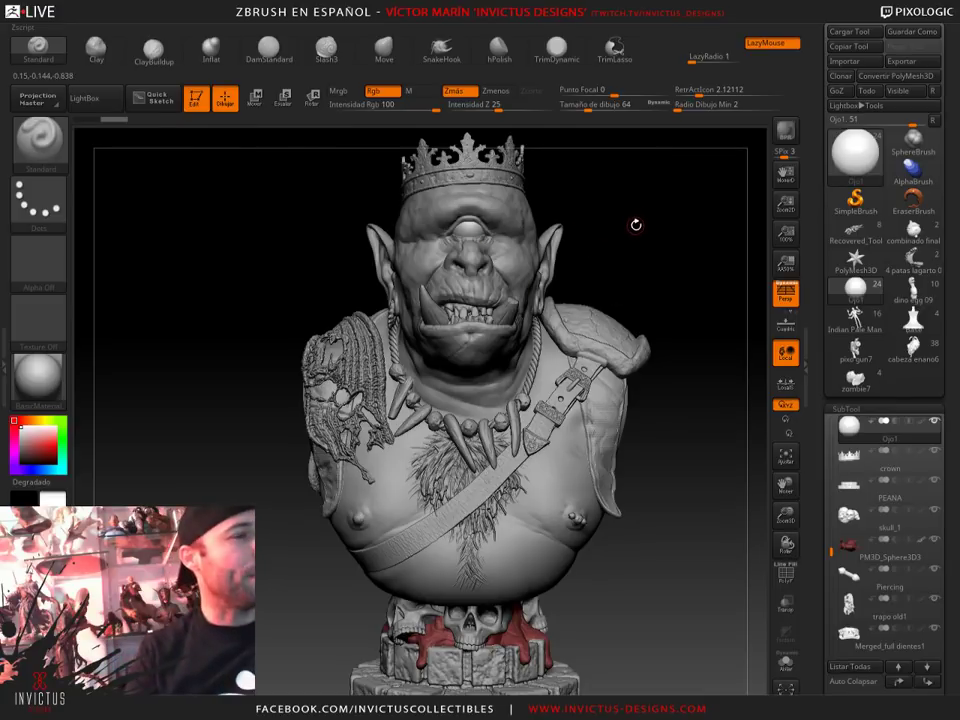
Orbit and reposition the orc bust to show its left side
mouse_move(632, 246)
mouse_down()
mouse_move(640, 246)
mouse_move(604, 248)
mouse_move(634, 255)
mouse_move(608, 290)
mouse_move(613, 310)
mouse_move(300, 285)
mouse_up()
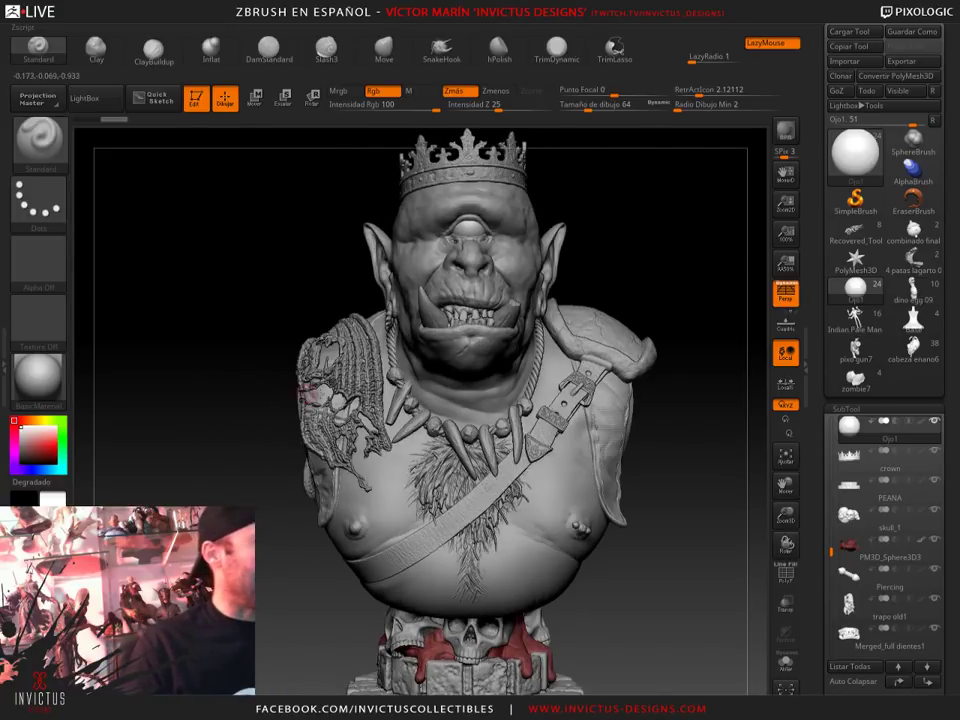
drag(219, 273, 218, 265)
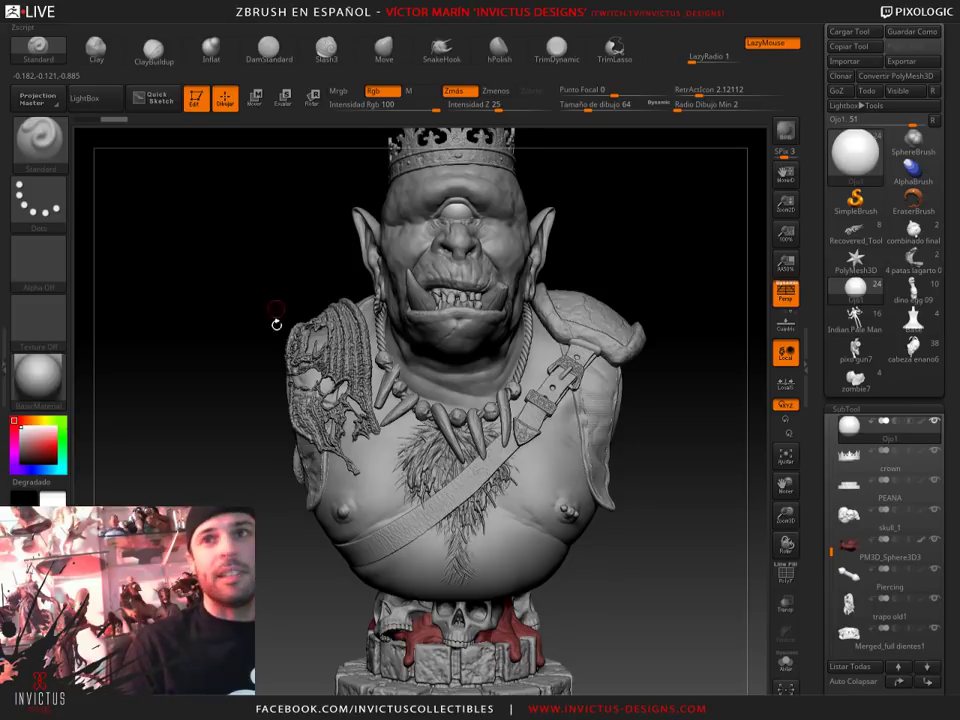
alt+drag(203, 325, 252, 354)
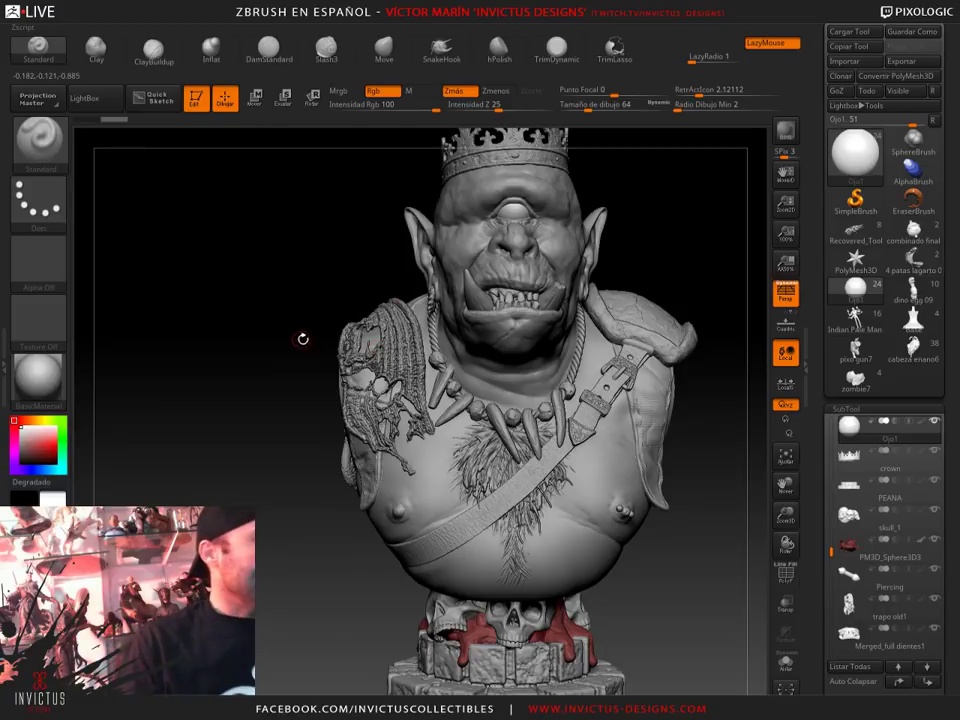
drag(276, 329, 283, 332)
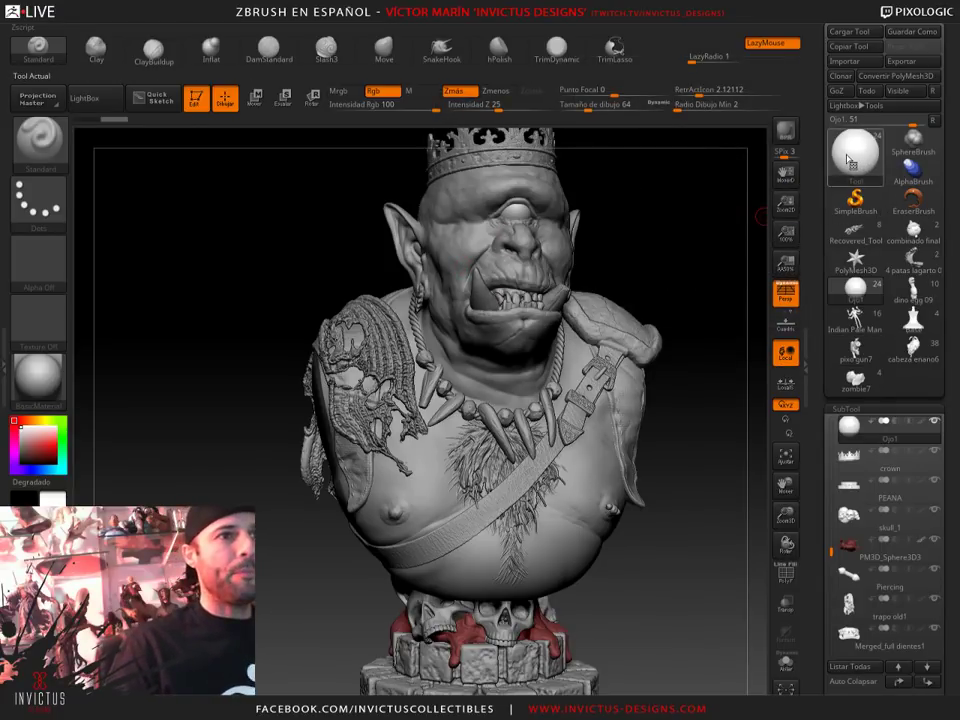
Replace the orc with a Sphere3D primitive and convert it into PolyMesh3D PM3D_Sphere3D_1
click(855, 150)
click(290, 251)
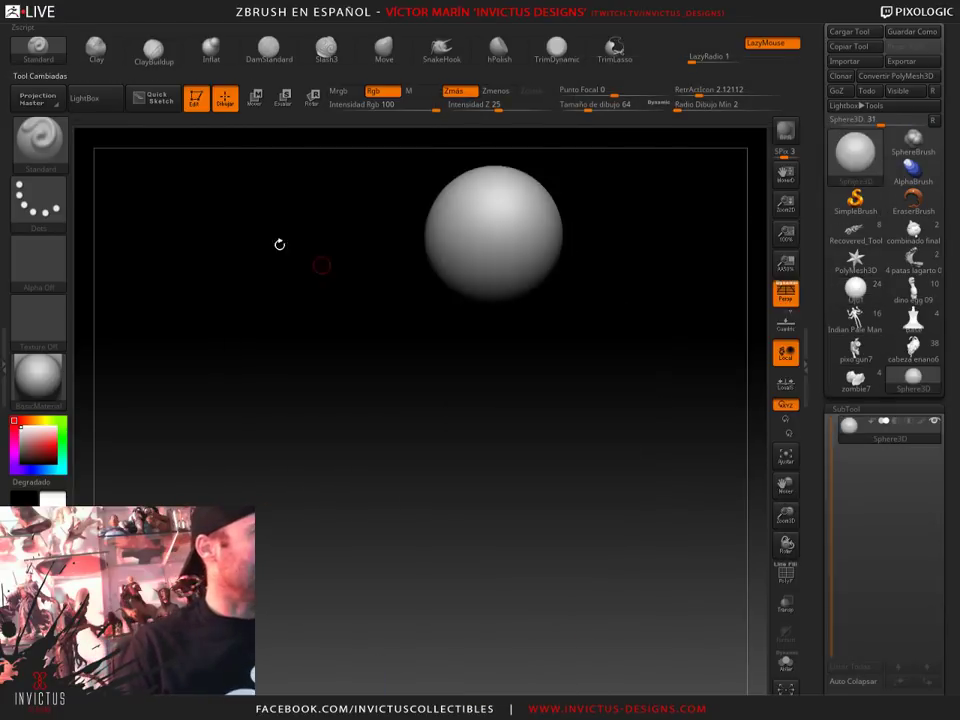
key(f)
drag(569, 393, 611, 391)
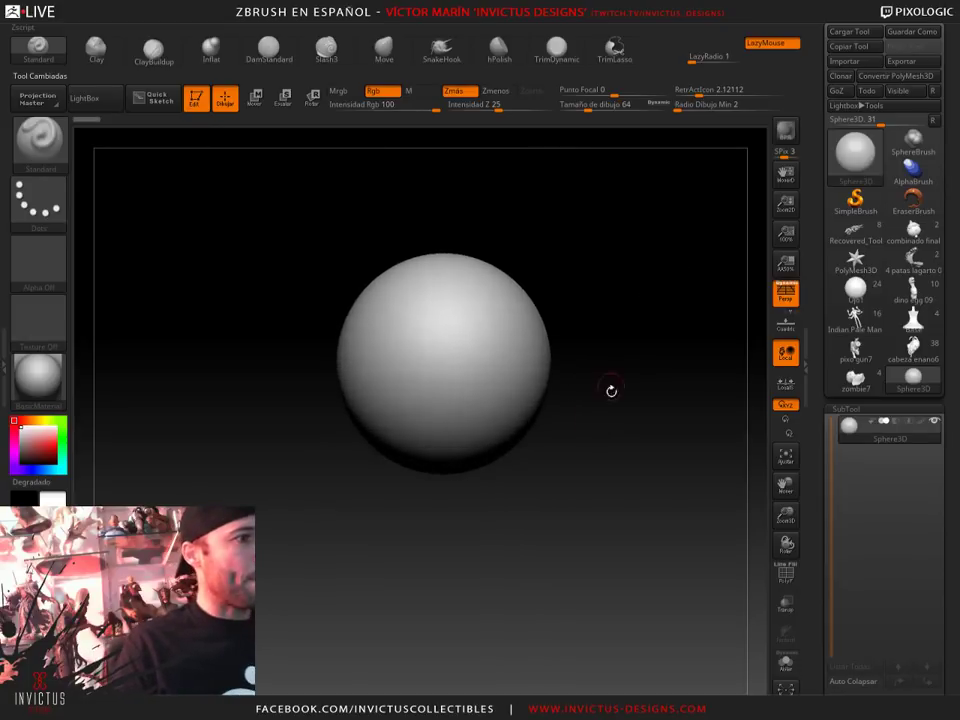
click(841, 76)
click(878, 78)
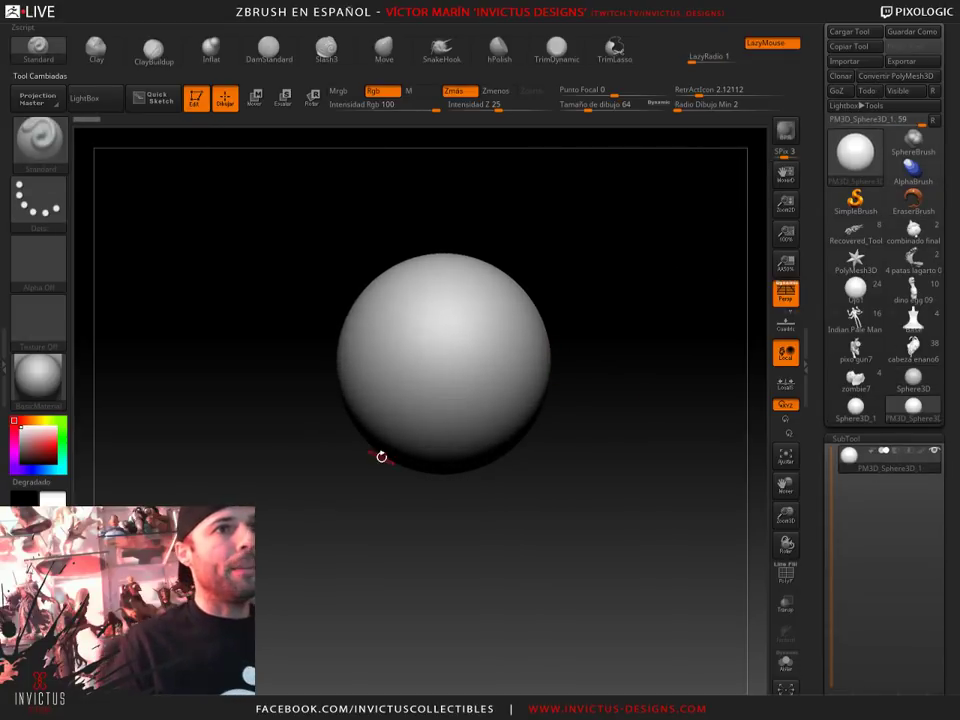
click(543, 24)
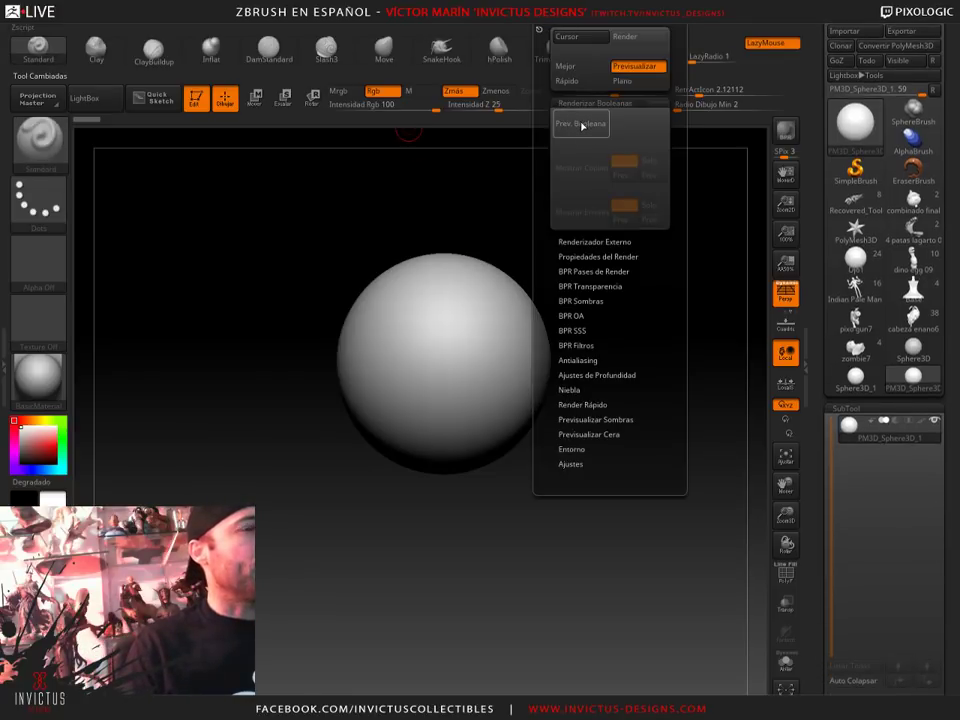
scroll(951, 578, down, 3)
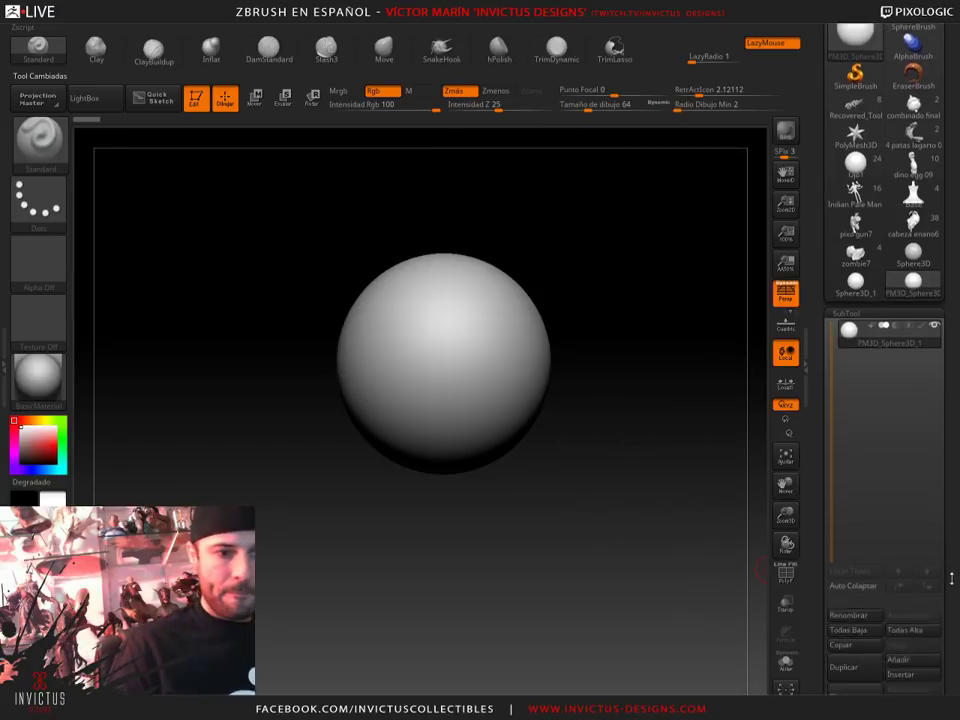
scroll(951, 578, down, 4)
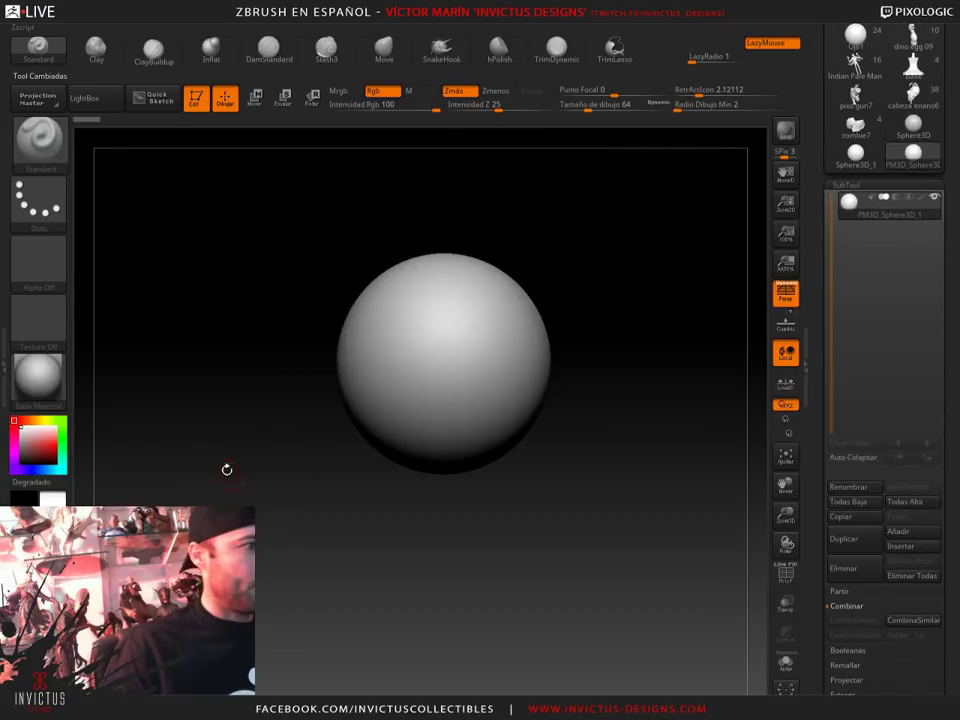
Insert a Cube3D subtool and scale it up around the sphere
click(910, 534)
click(381, 499)
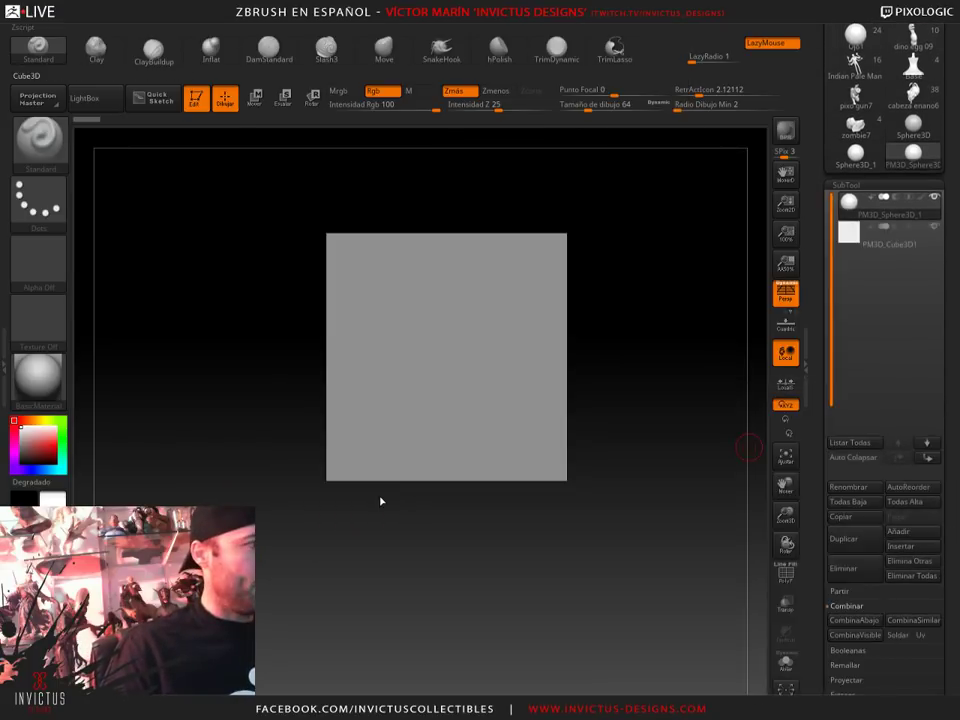
mouse_move(634, 356)
mouse_down()
mouse_move(452, 353)
mouse_move(436, 400)
mouse_move(450, 350)
mouse_up()
alt+click(452, 353)
key(w)
mouse_move(666, 334)
mouse_down()
mouse_move(671, 364)
mouse_move(681, 321)
mouse_up()
key(f)
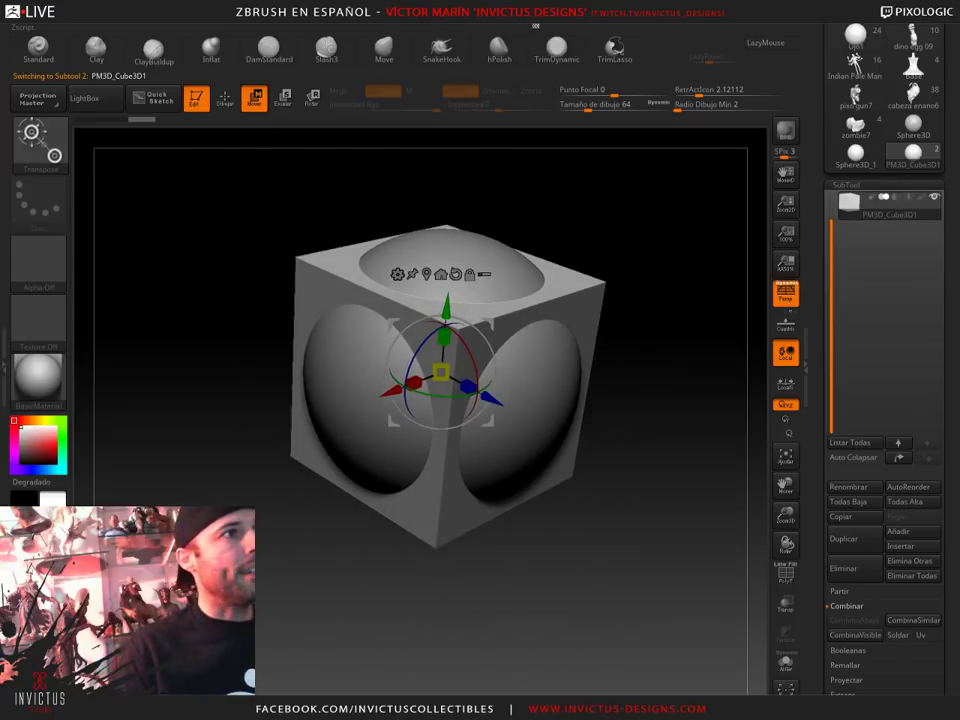
Turn on Prev Boolean to preview the combined rounded block with flat circular faces
click(560, 12)
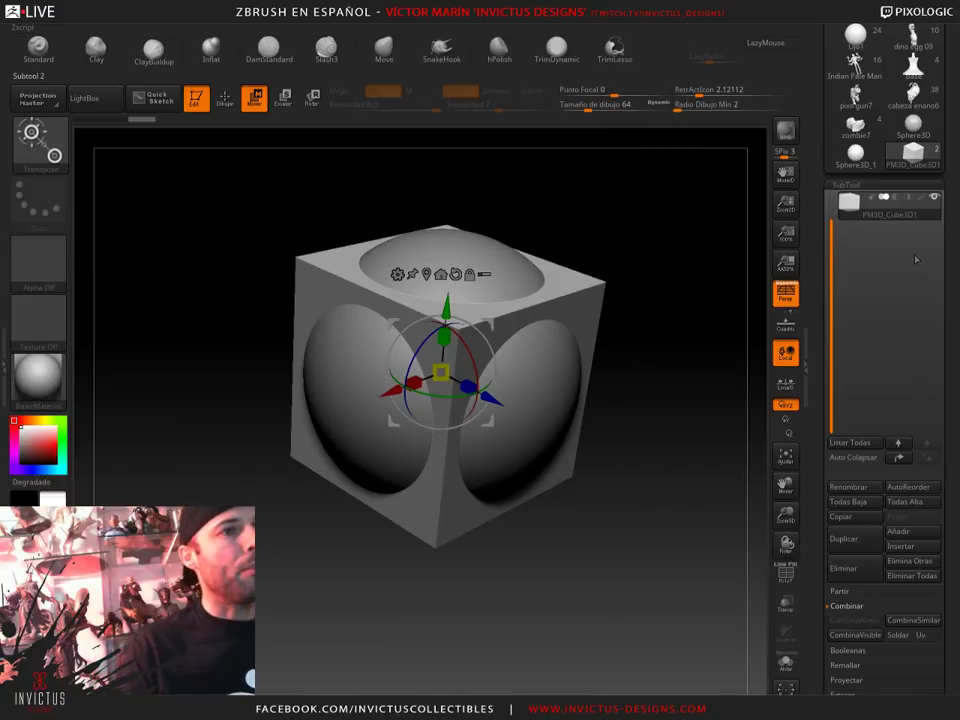
mouse_move(880, 208)
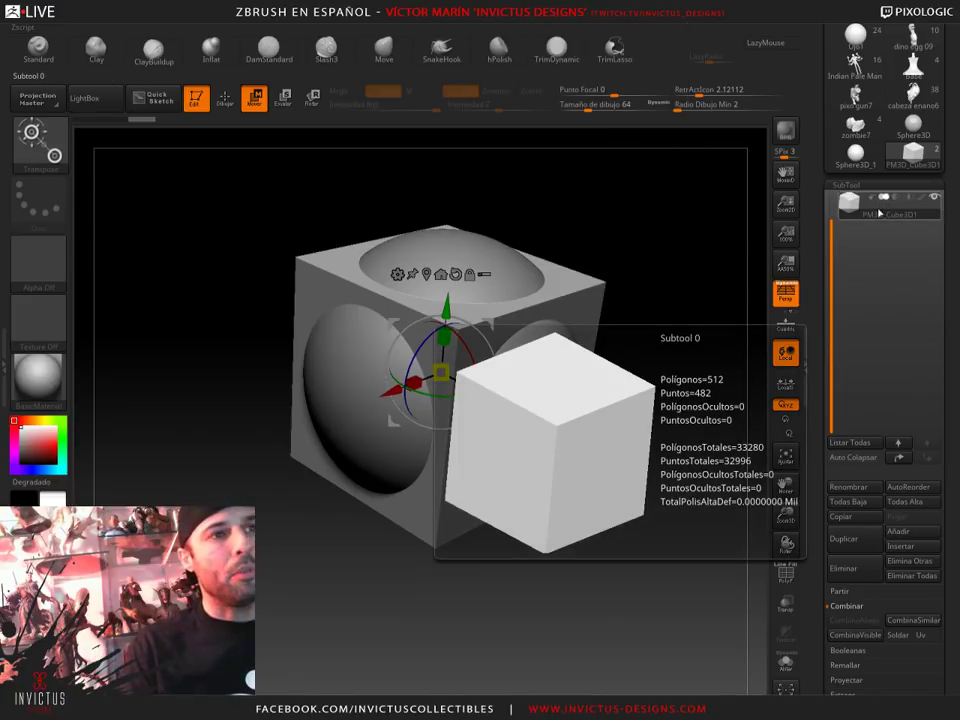
scroll(878, 213, up, 1)
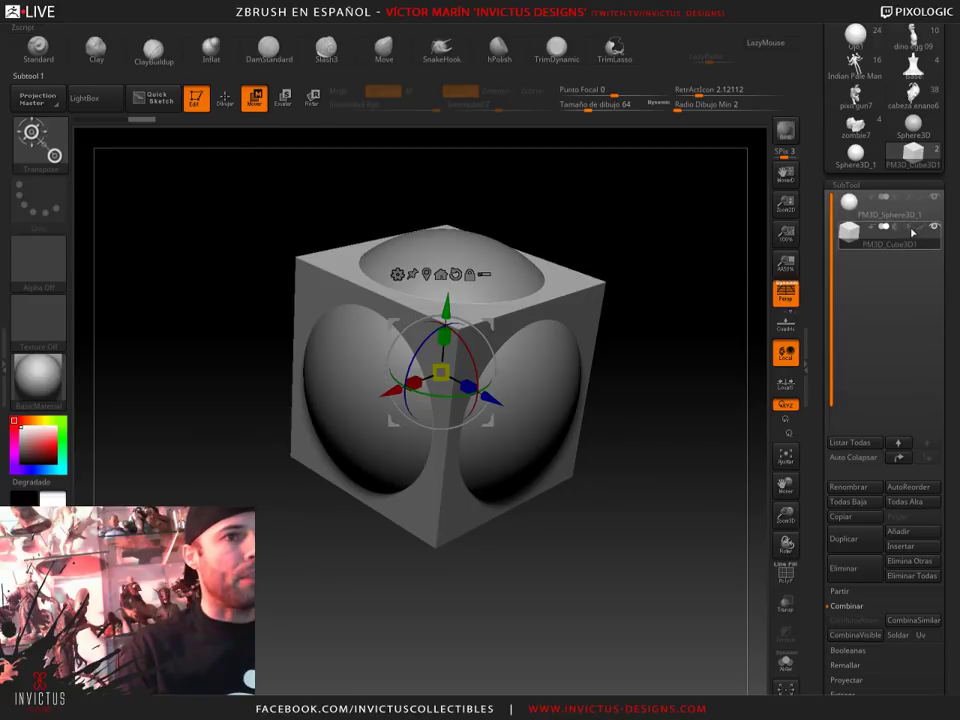
mouse_move(700, 350)
mouse_down()
mouse_move(643, 349)
mouse_move(641, 373)
mouse_move(654, 384)
mouse_move(634, 341)
mouse_move(654, 369)
mouse_move(688, 385)
mouse_move(649, 381)
mouse_move(634, 339)
mouse_move(668, 385)
mouse_move(658, 336)
mouse_up()
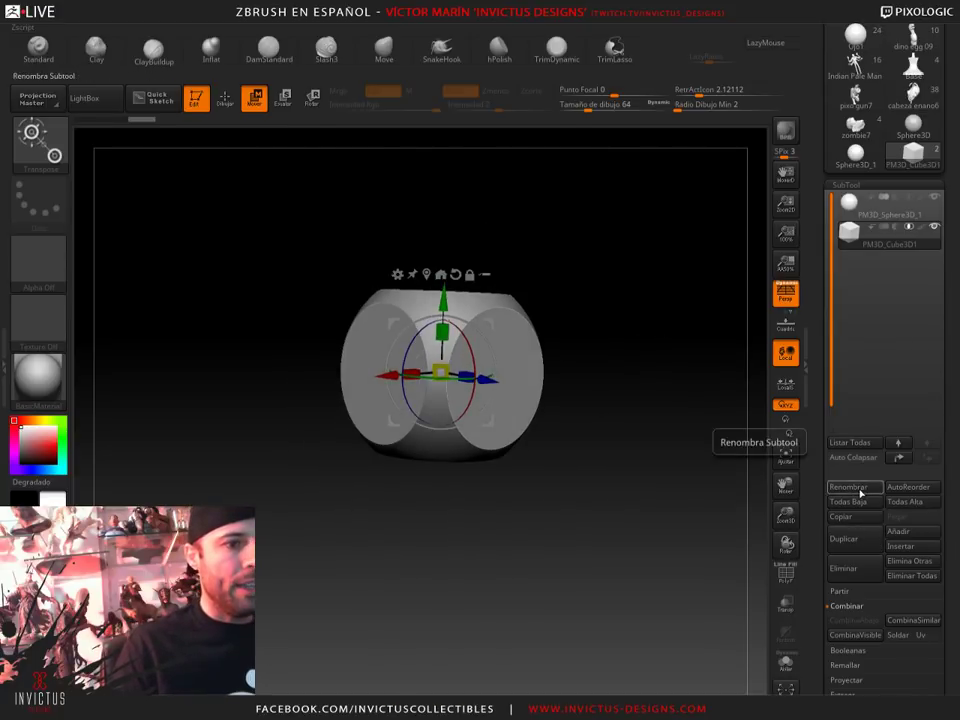
Append a Sphere3D subtool, resize it and sink it into the block's side
click(913, 535)
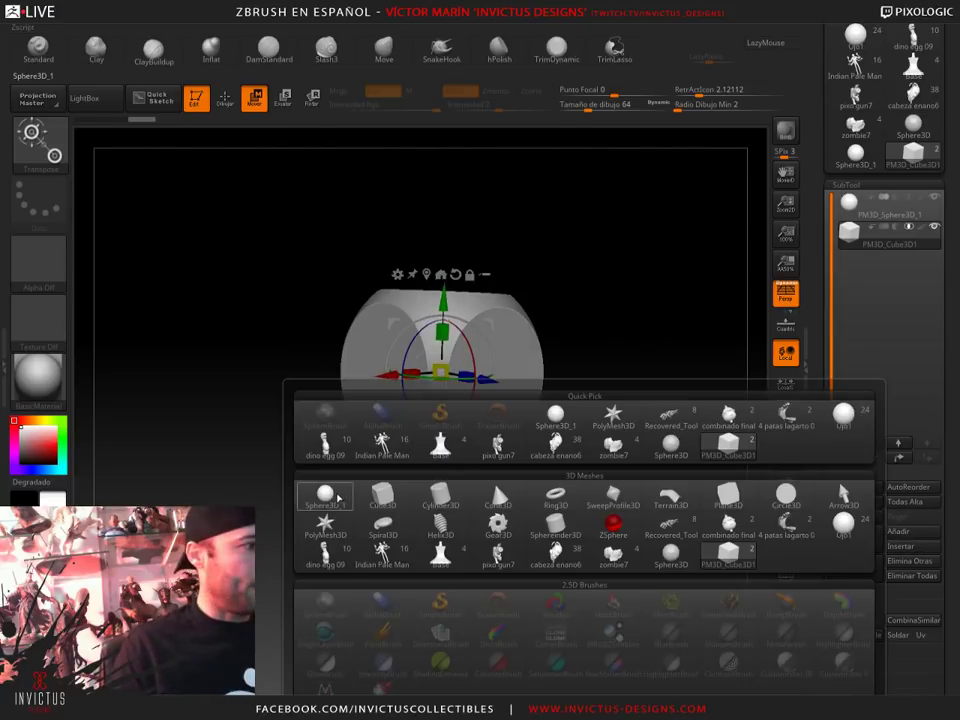
click(326, 497)
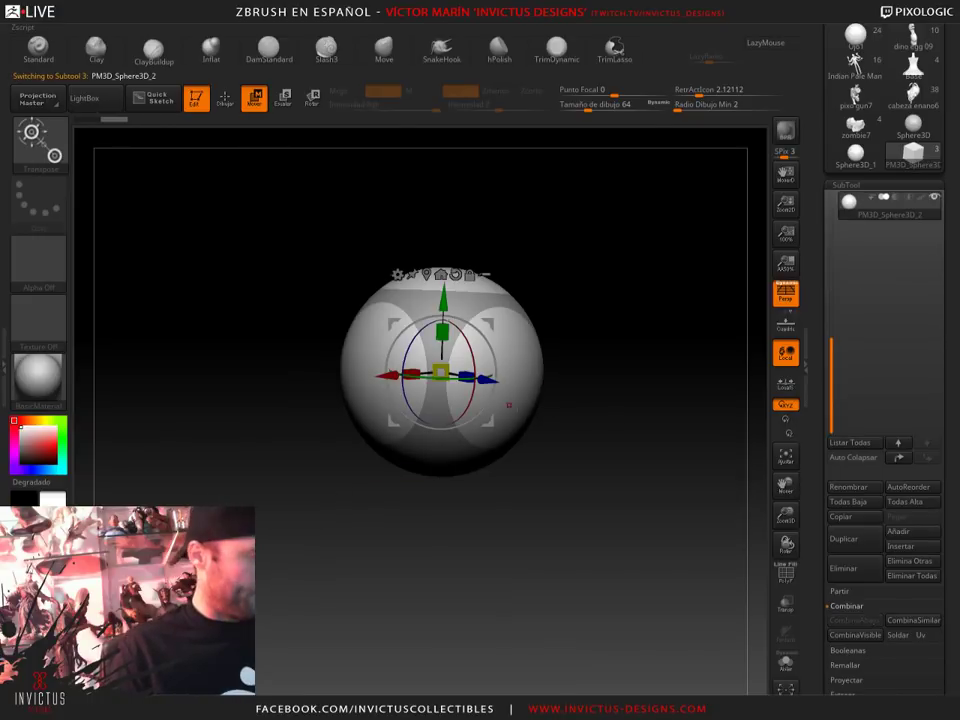
drag(490, 377, 653, 378)
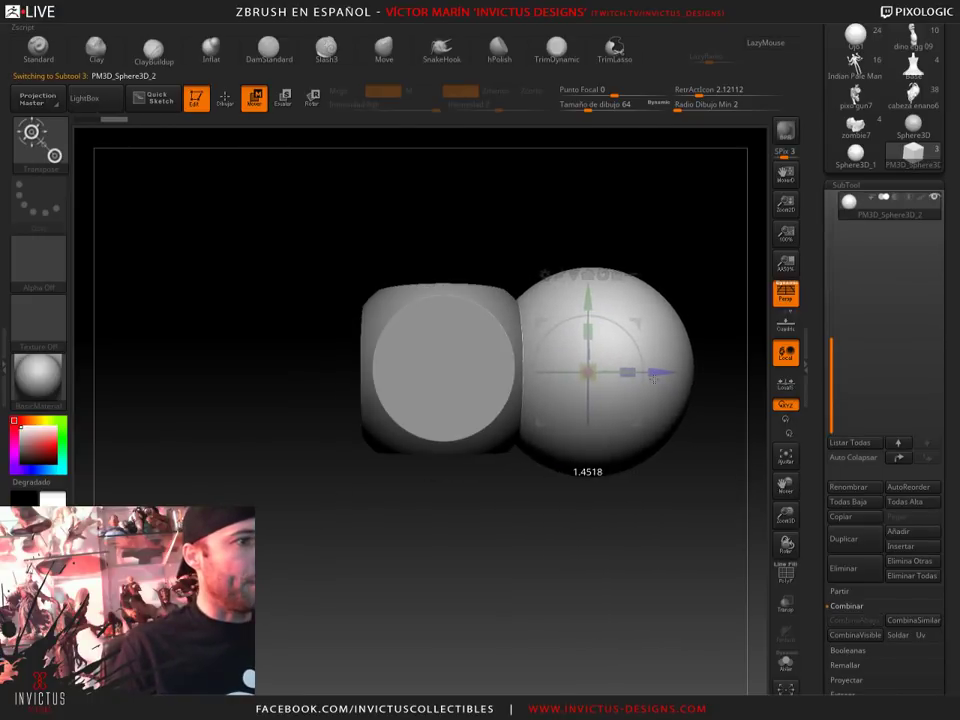
mouse_move(583, 371)
mouse_down()
mouse_move(672, 536)
mouse_move(637, 371)
mouse_move(588, 375)
mouse_move(560, 330)
mouse_up()
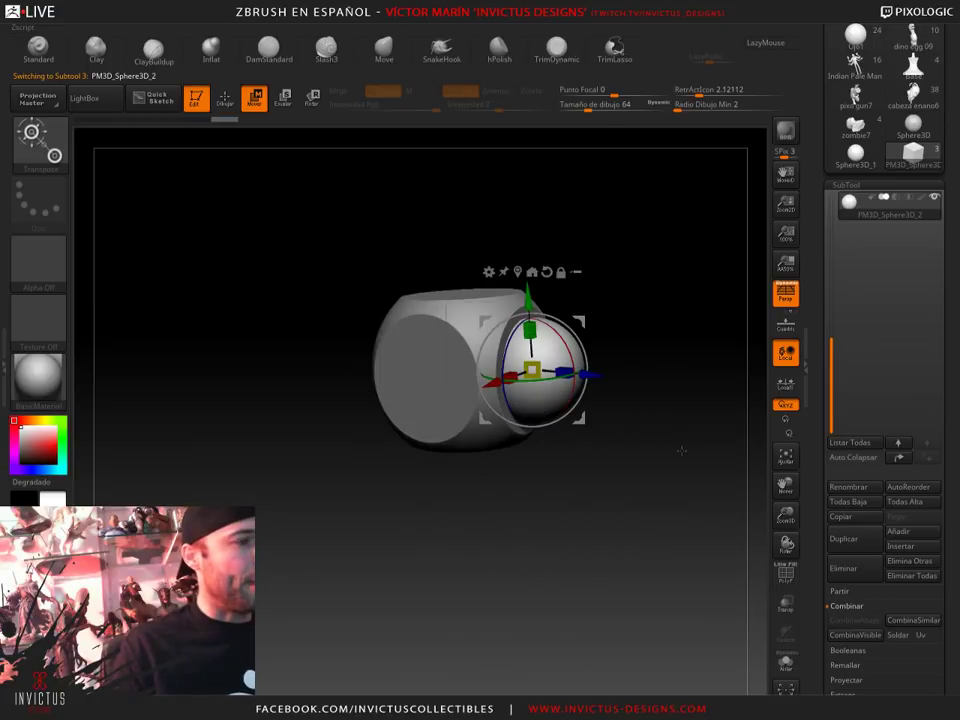
drag(640, 430, 668, 480)
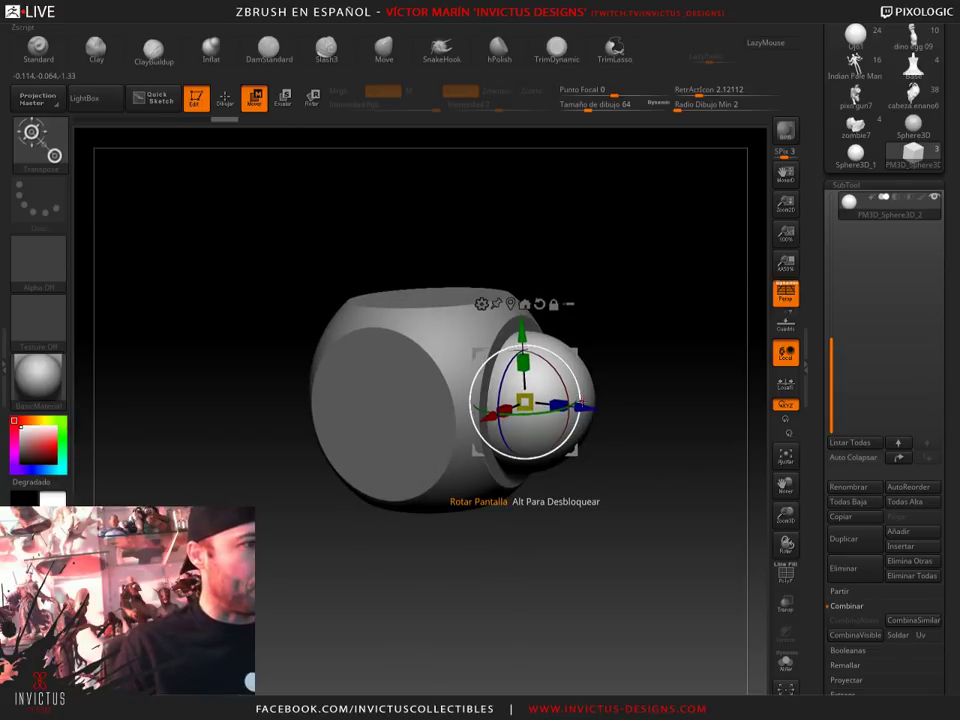
drag(584, 405, 566, 403)
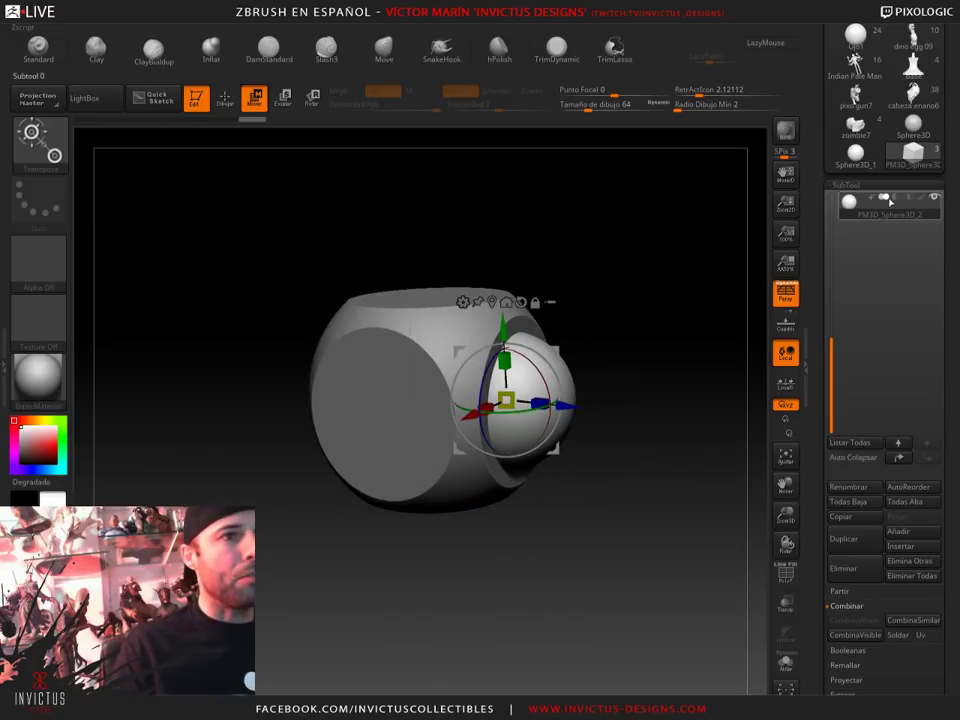
Return to sculpt mode and orbit the block to inspect the round opening
mouse_move(640, 318)
mouse_down()
mouse_move(553, 313)
mouse_move(673, 360)
mouse_up()
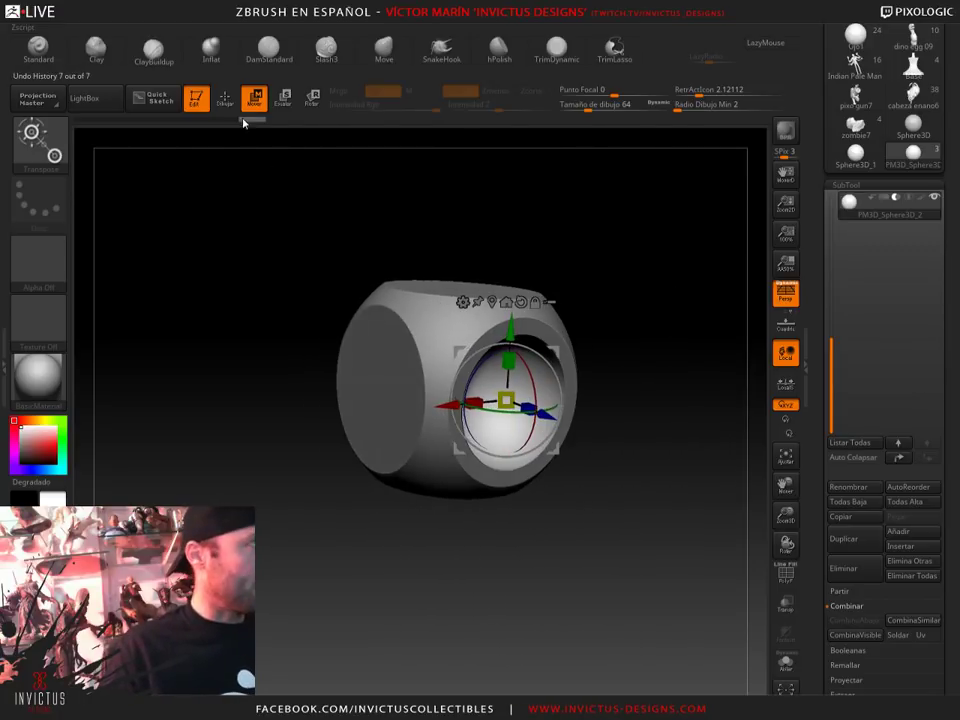
key(q)
mouse_move(606, 347)
mouse_down()
mouse_move(634, 300)
mouse_move(651, 343)
mouse_move(666, 339)
mouse_move(662, 366)
mouse_move(663, 294)
mouse_up()
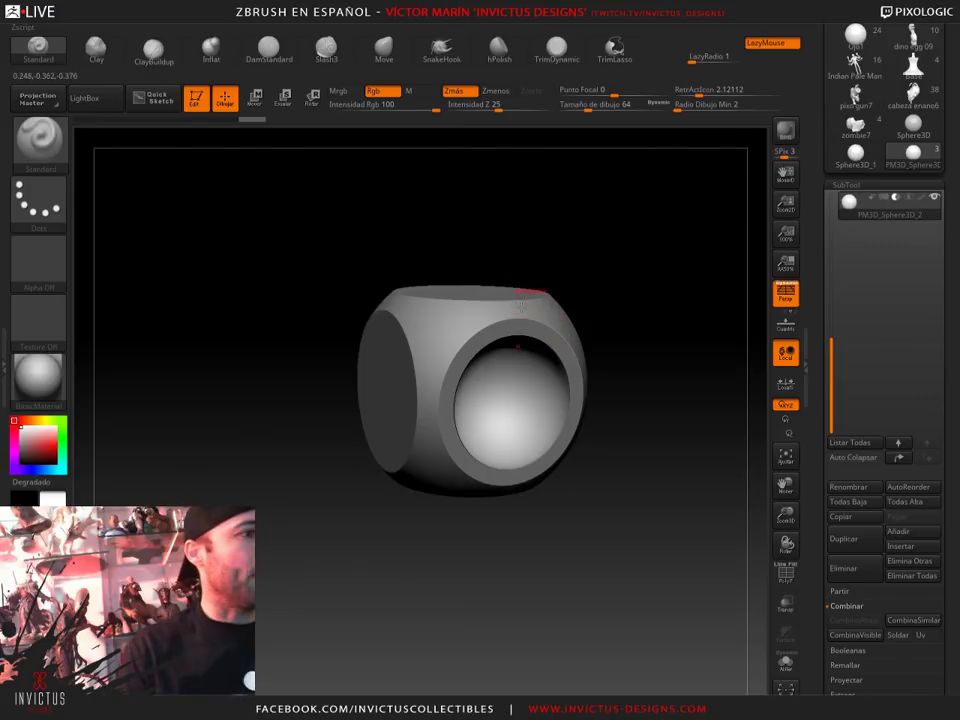
drag(521, 306, 479, 308)
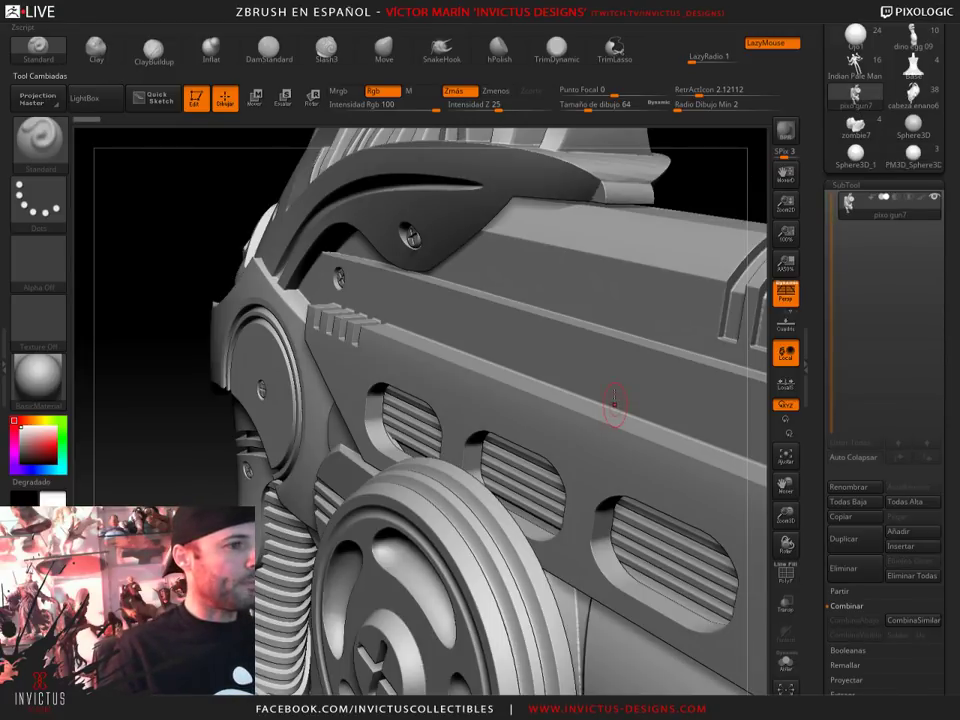
key(f)
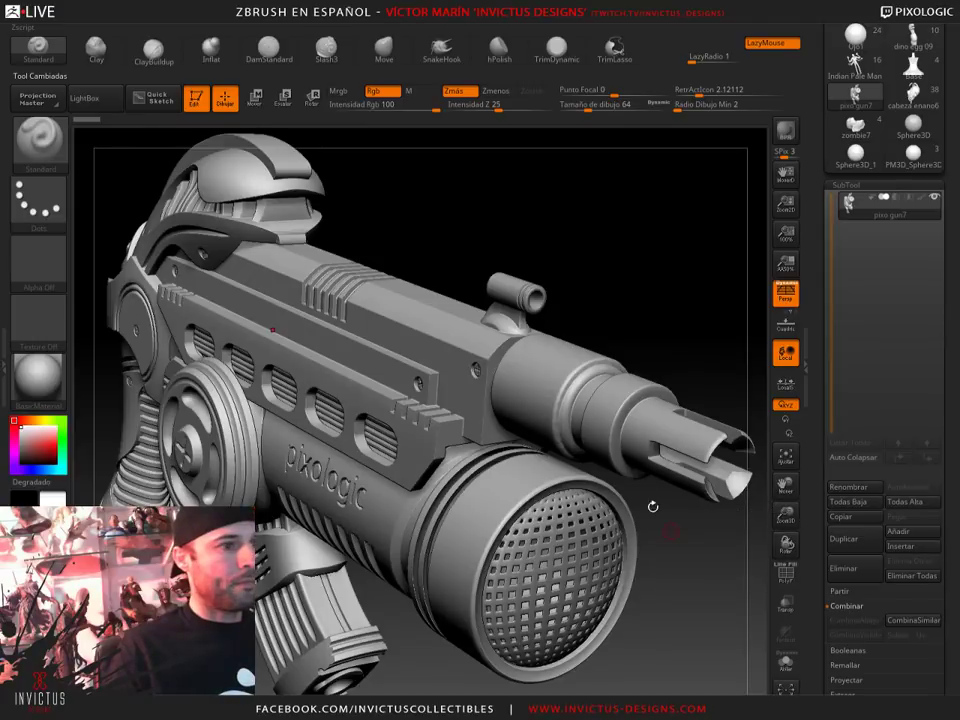
scroll(689, 567, down, 1)
scroll(640, 540, down, 1)
scroll(605, 521, down, 2)
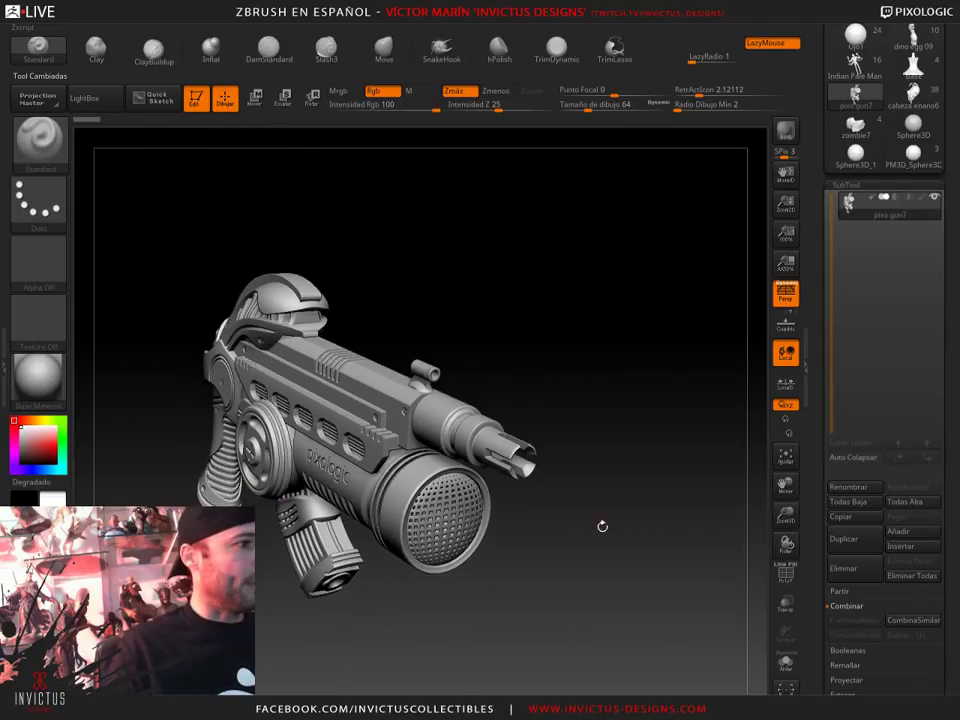
scroll(618, 515, down, 1)
mouse_move(618, 515)
shift+mouse_down()
mouse_move(589, 514)
mouse_move(414, 367)
shift+mouse_up()
scroll(686, 456, up, 2)
scroll(576, 523, down, 1)
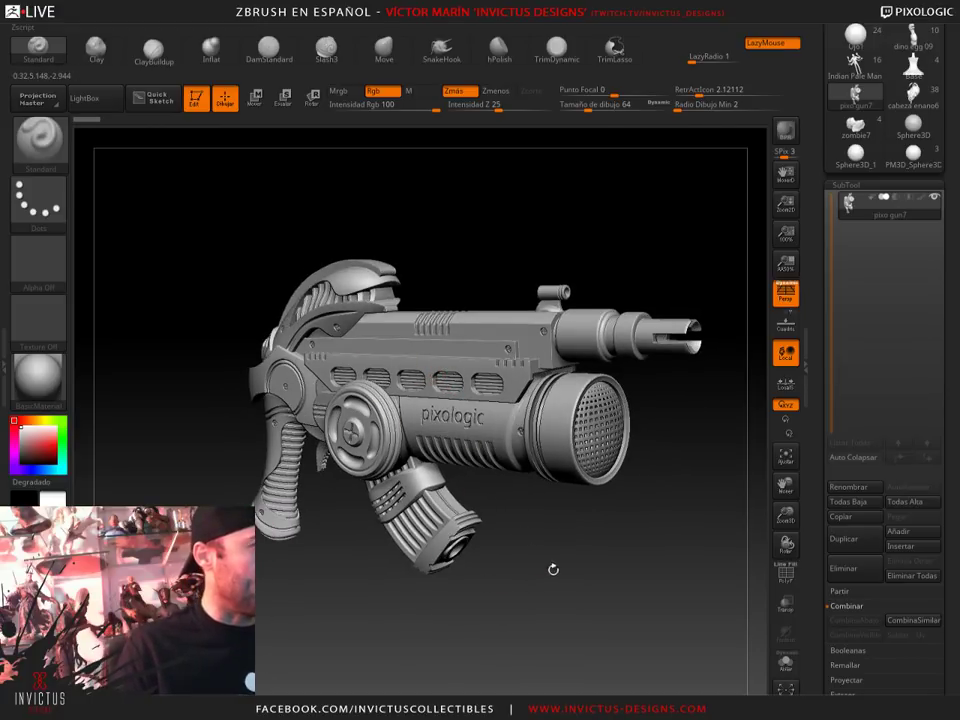
mouse_move(553, 569)
shift+mouse_down()
mouse_move(578, 560)
mouse_move(557, 543)
mouse_move(548, 482)
shift+mouse_up()
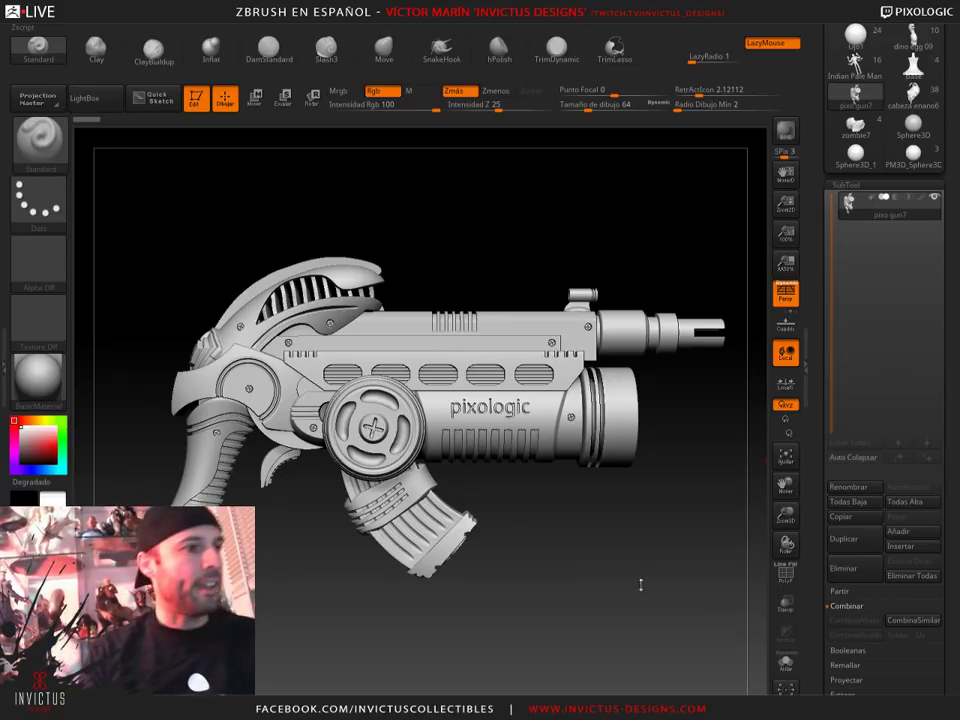
drag(561, 516, 600, 514)
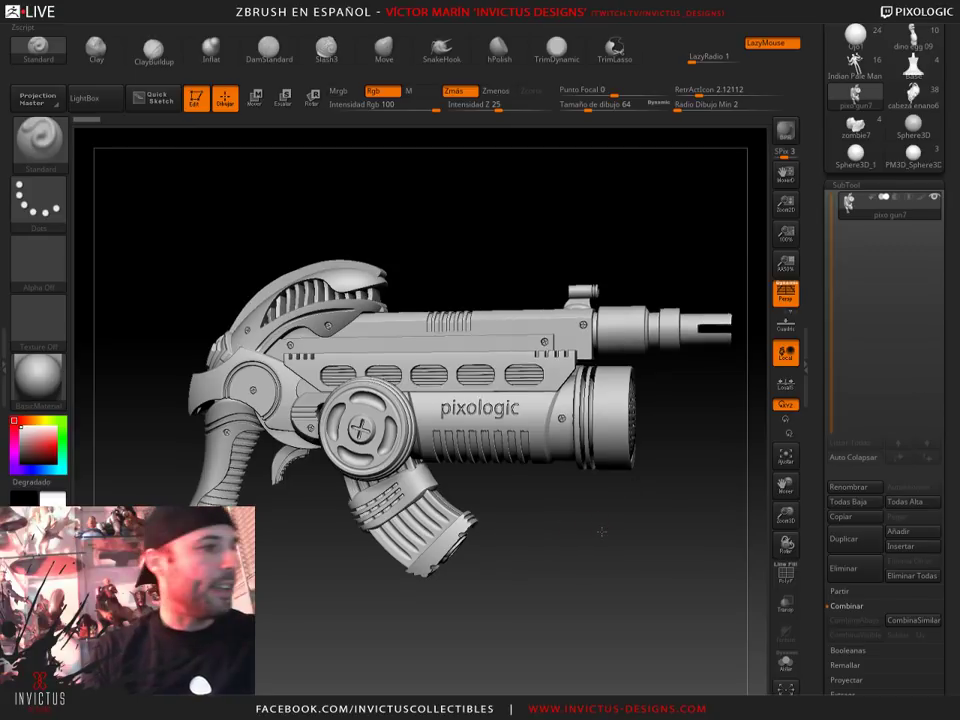
drag(626, 486, 588, 533)
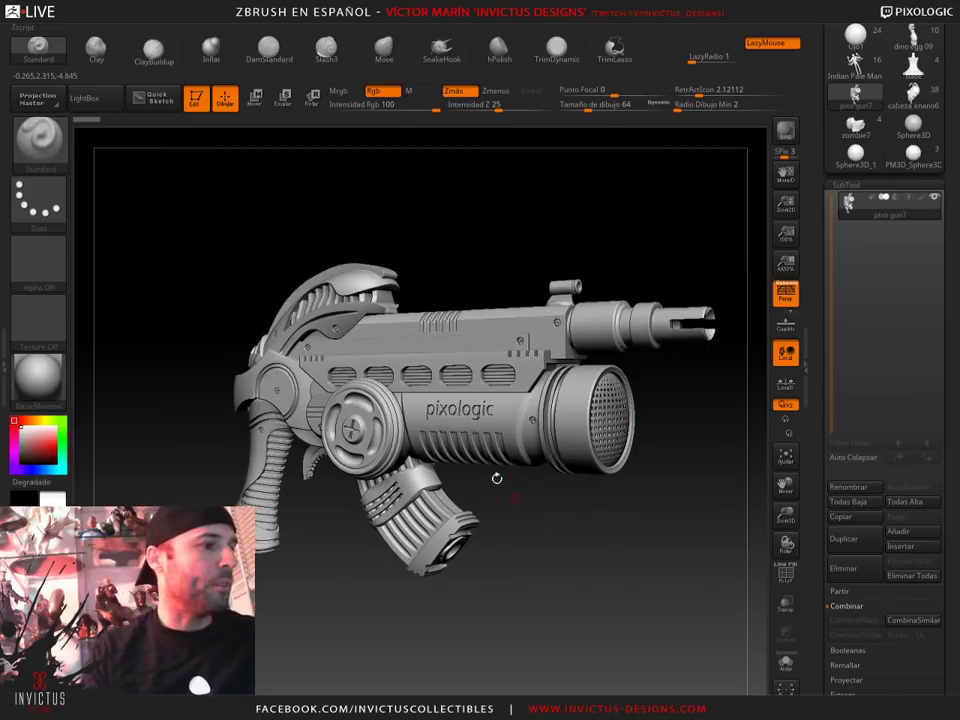
drag(566, 511, 586, 510)
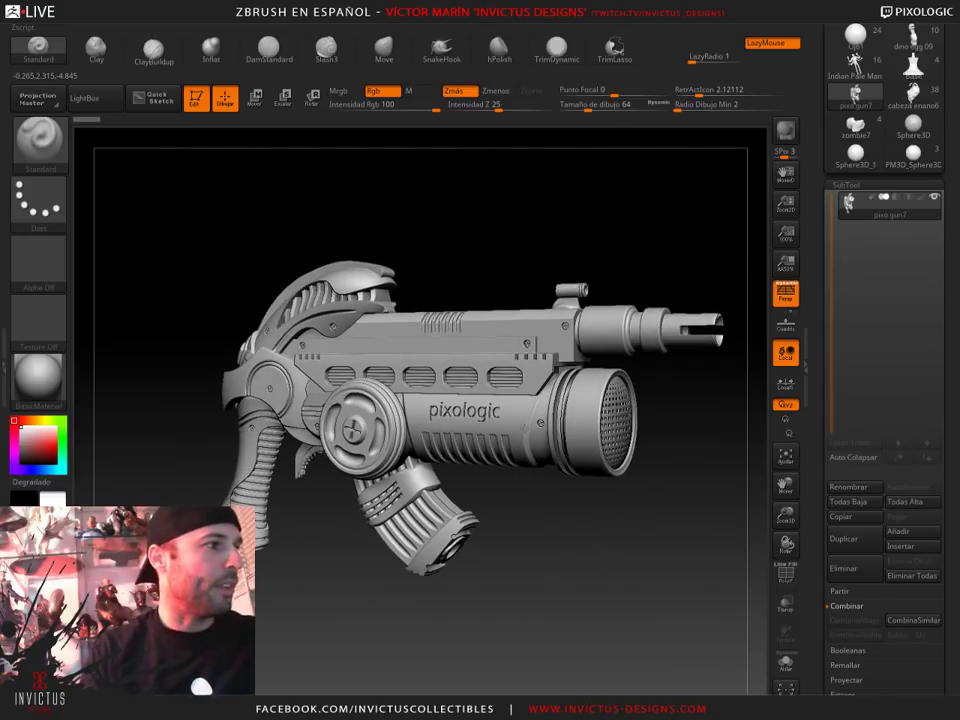
drag(518, 569, 428, 311)
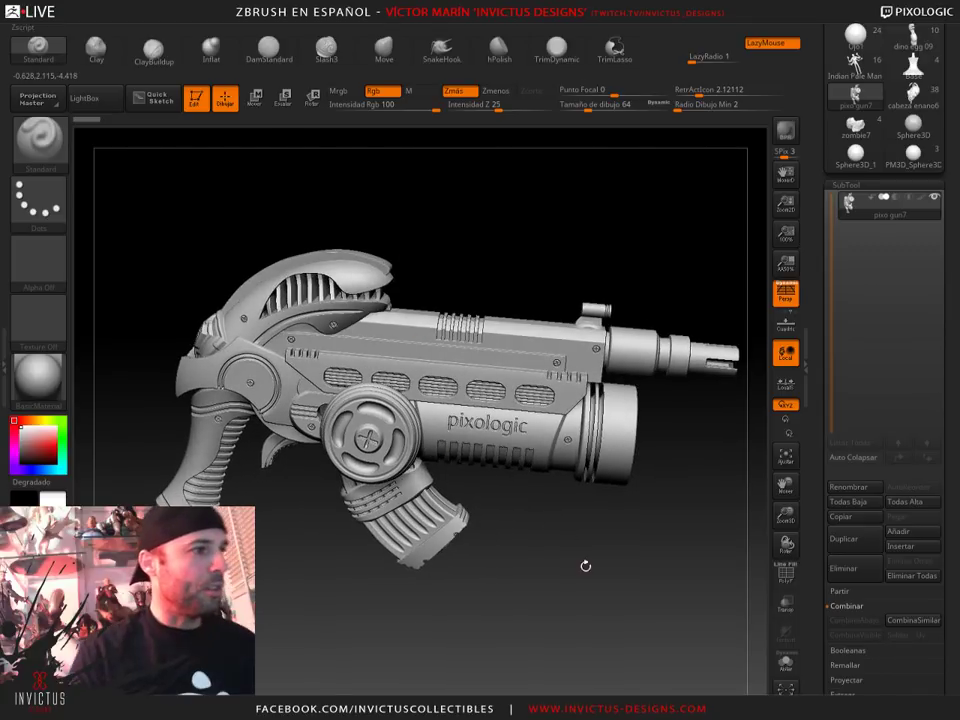
drag(585, 566, 517, 477)
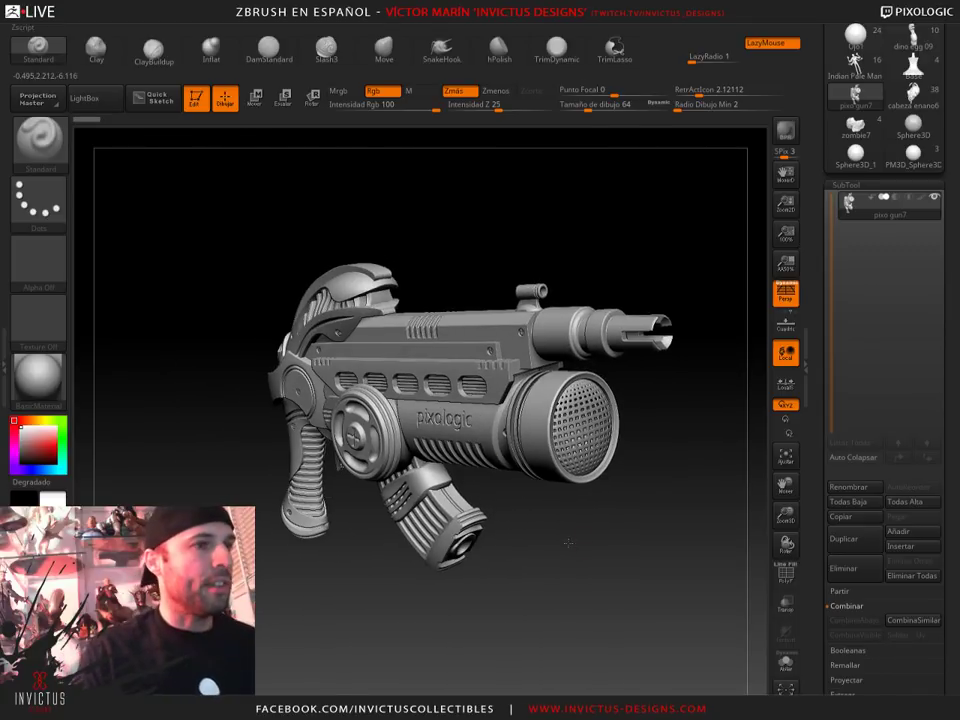
mouse_move(567, 543)
mouse_down()
mouse_move(578, 537)
mouse_move(540, 505)
mouse_up()
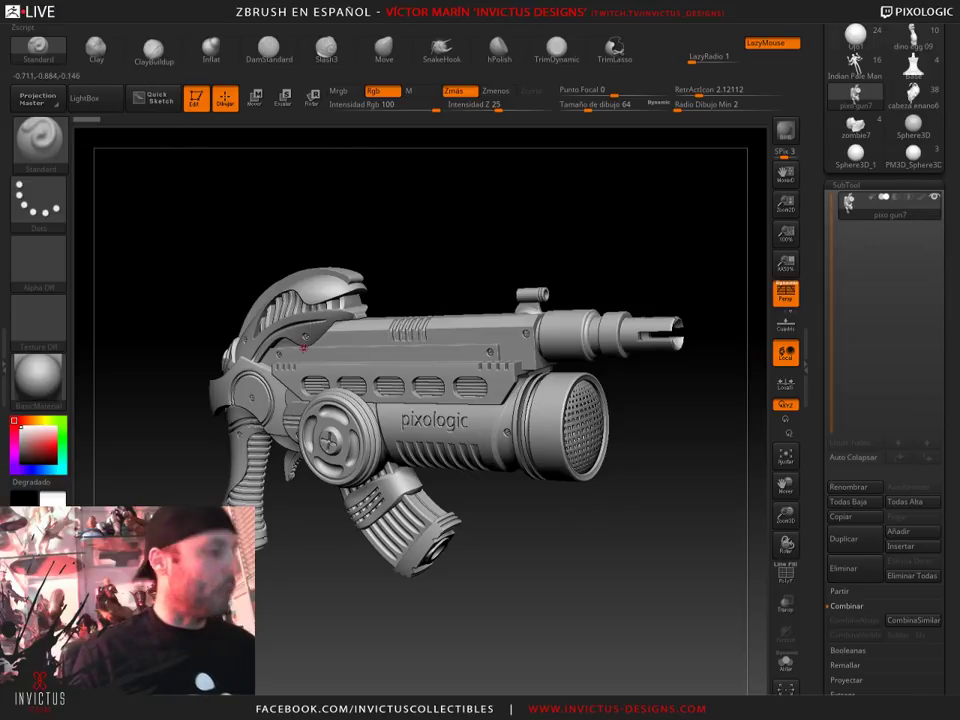
Use the Transpose gizmo to rotate the gun toward a flatter side view
key(w)
mouse_move(314, 204)
mouse_down()
mouse_move(480, 242)
mouse_move(476, 276)
mouse_move(430, 282)
mouse_up()
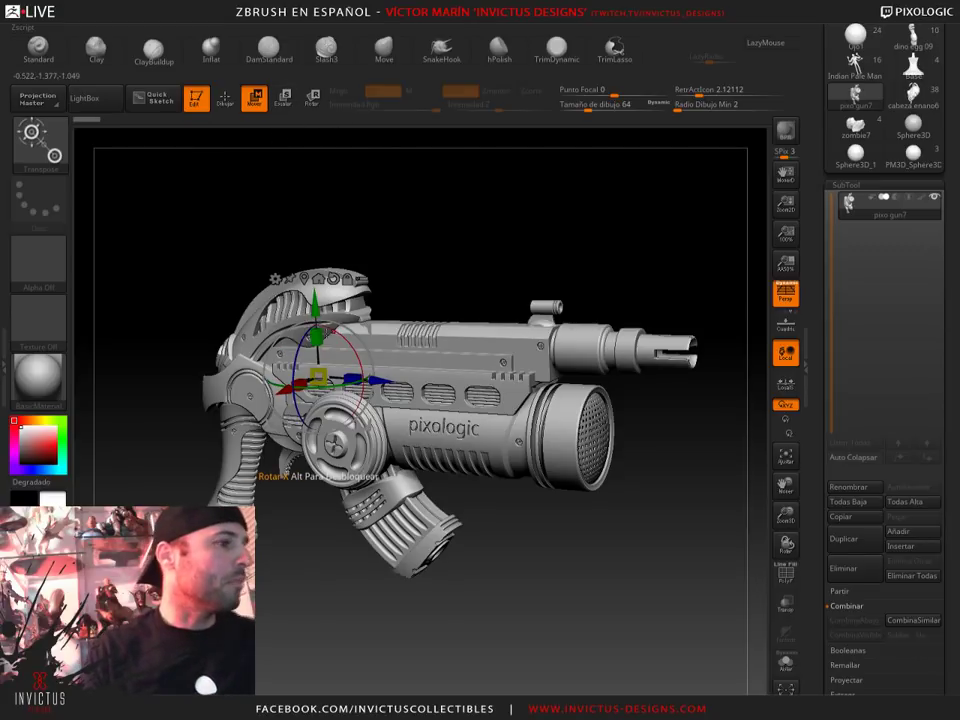
drag(491, 266, 510, 270)
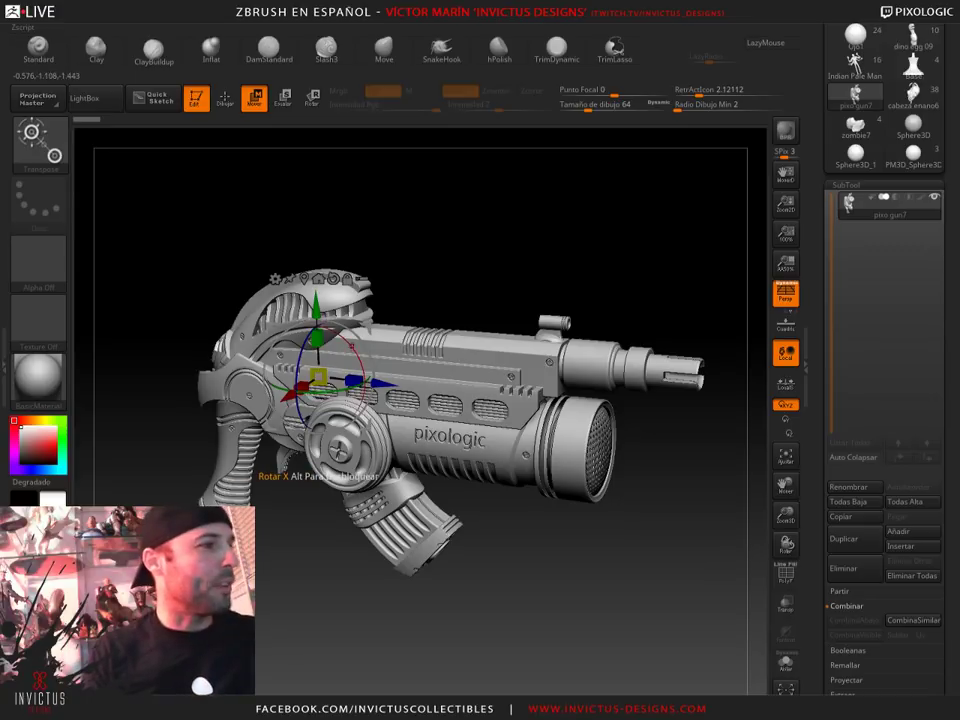
drag(427, 292, 476, 281)
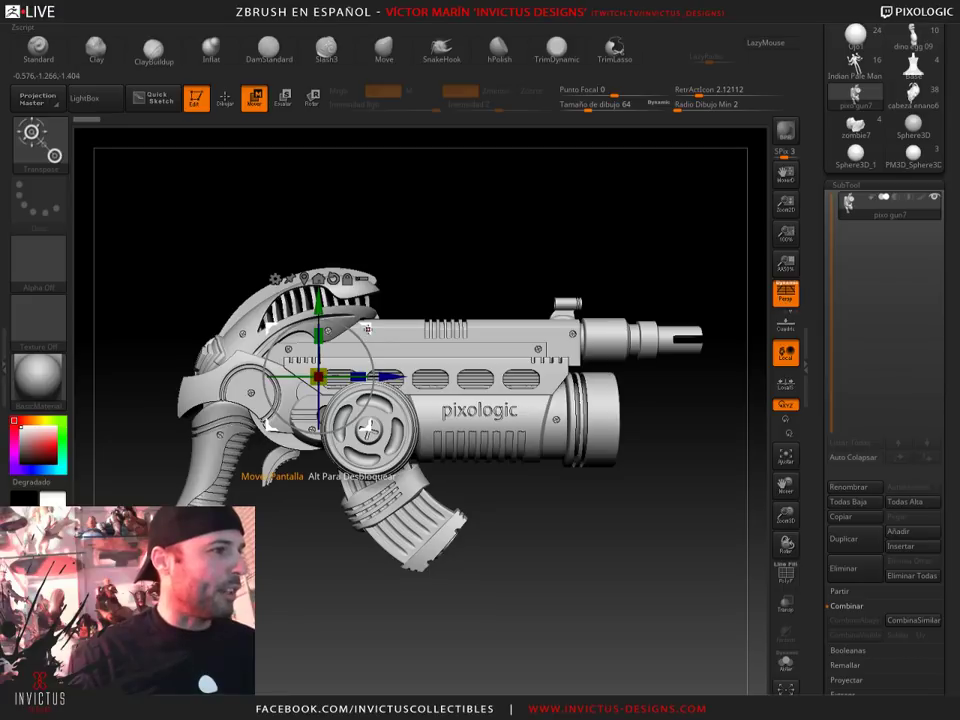
drag(318, 376, 459, 283)
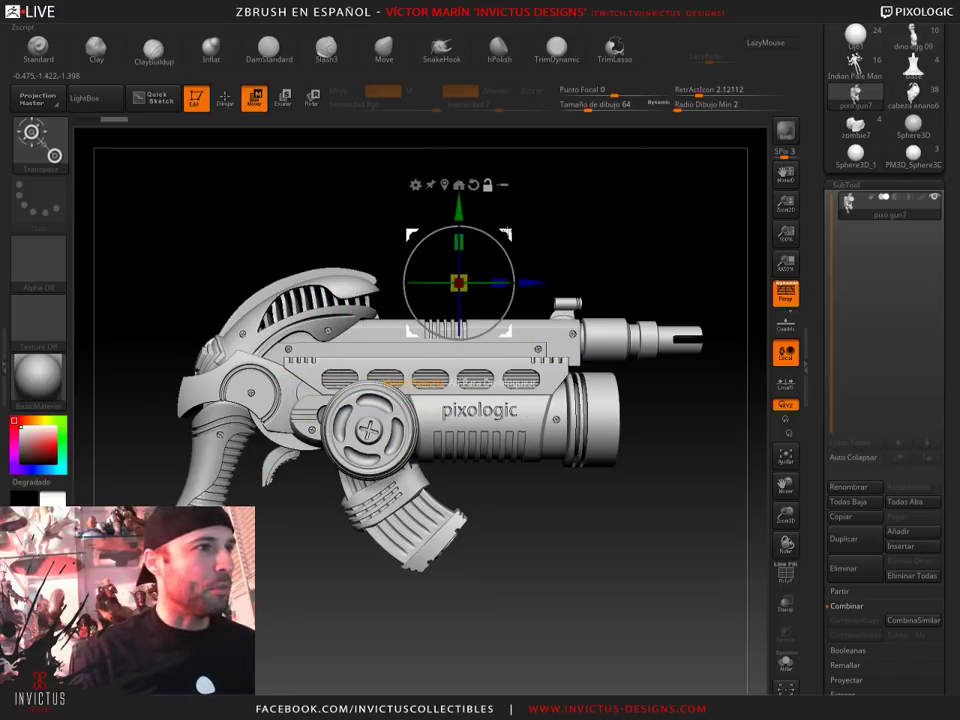
mouse_move(459, 283)
mouse_down()
mouse_move(597, 357)
mouse_move(590, 455)
mouse_up()
key(ctrl+z)
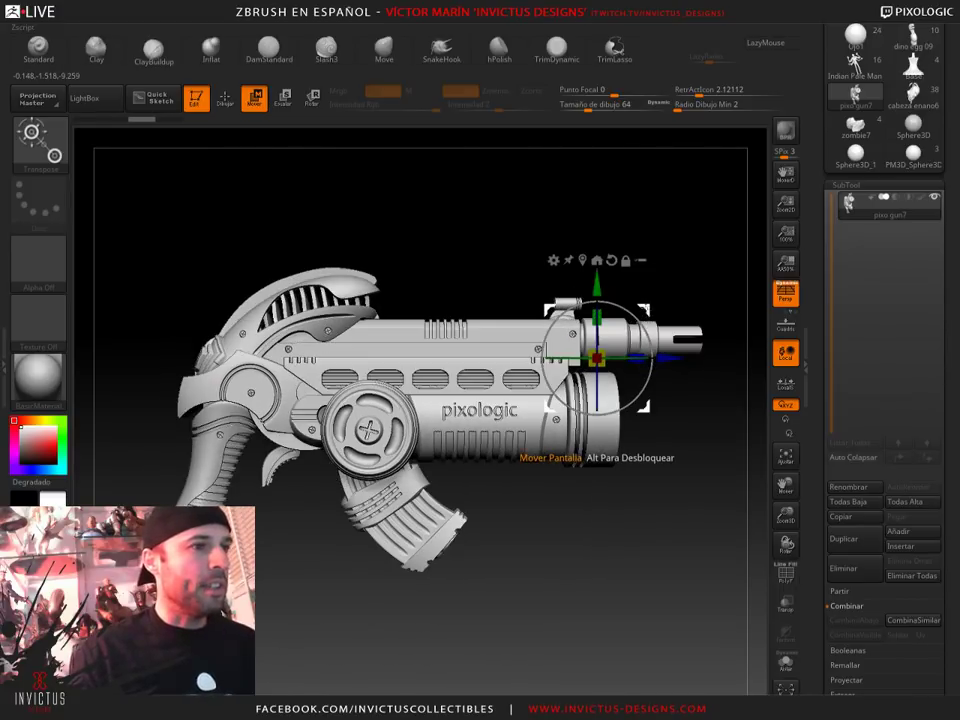
Pivot the gun at its rear grip into a side-on pose, then return to Draw mode
alt+drag(597, 357, 248, 392)
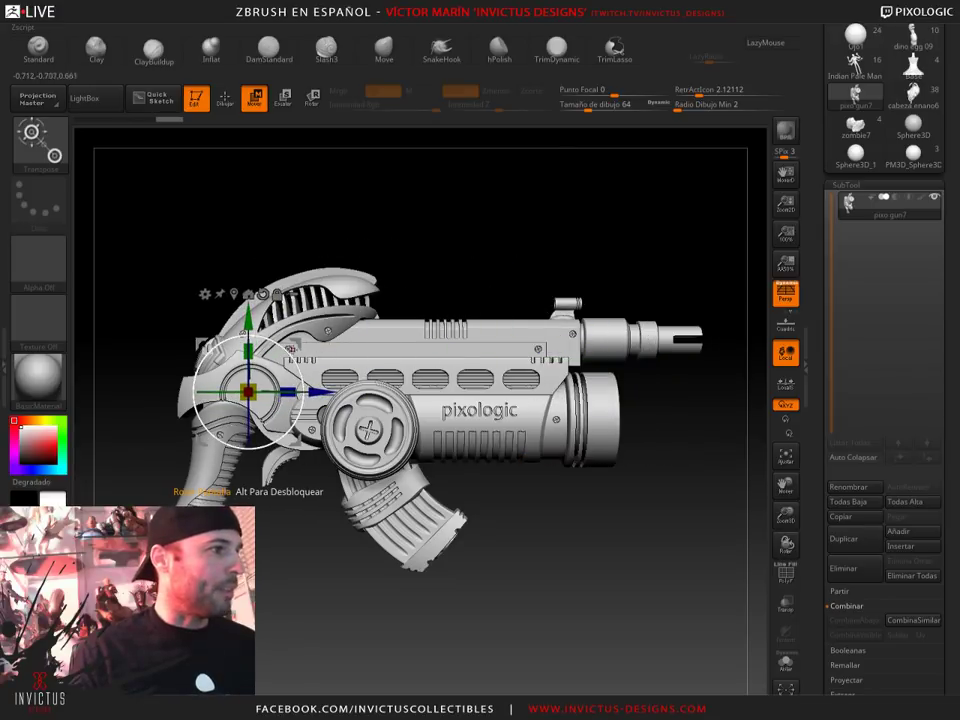
drag(245, 450, 235, 482)
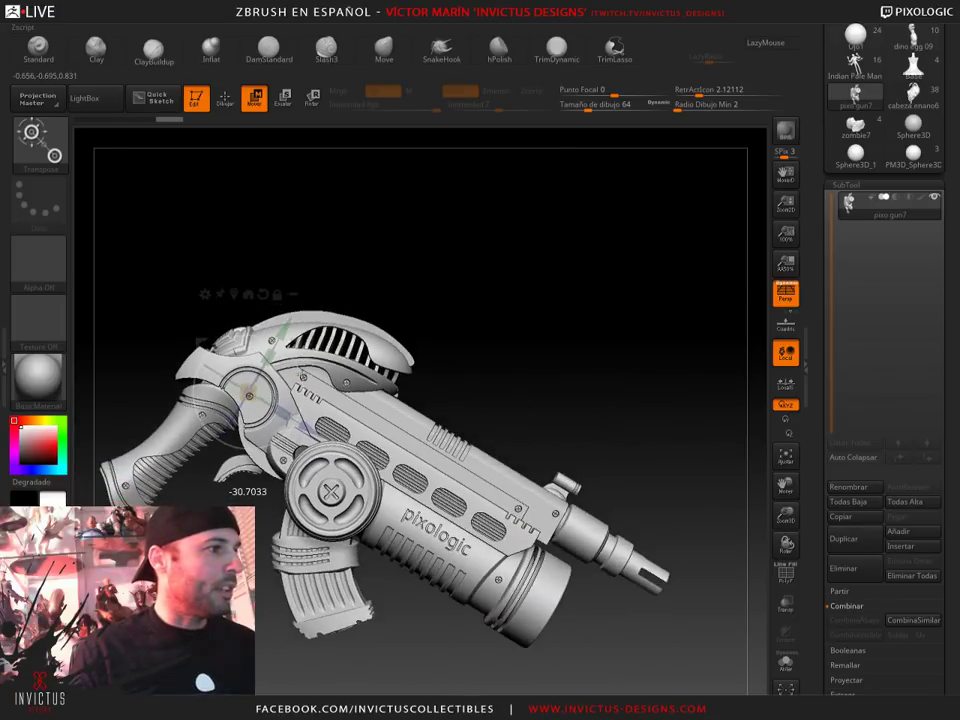
drag(456, 317, 377, 350)
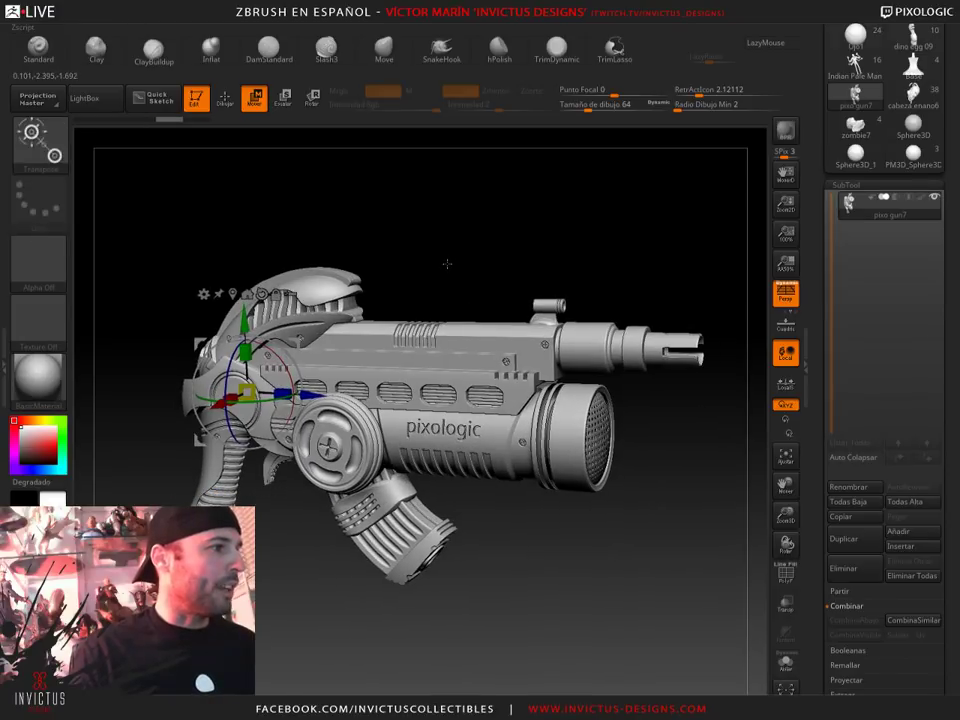
drag(336, 196, 380, 200)
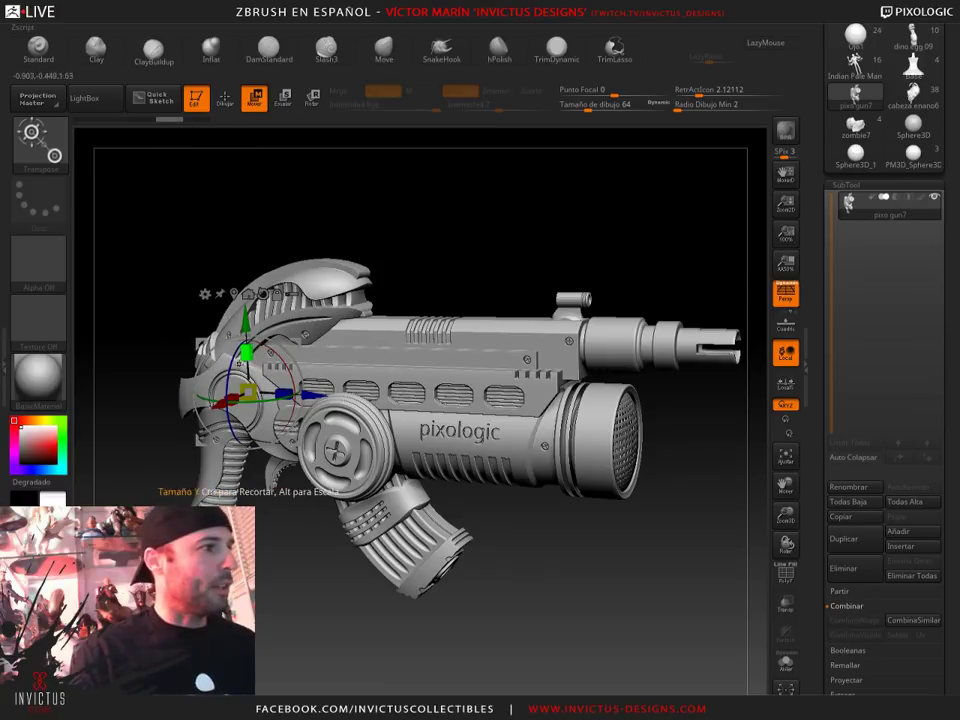
drag(250, 390, 430, 285)
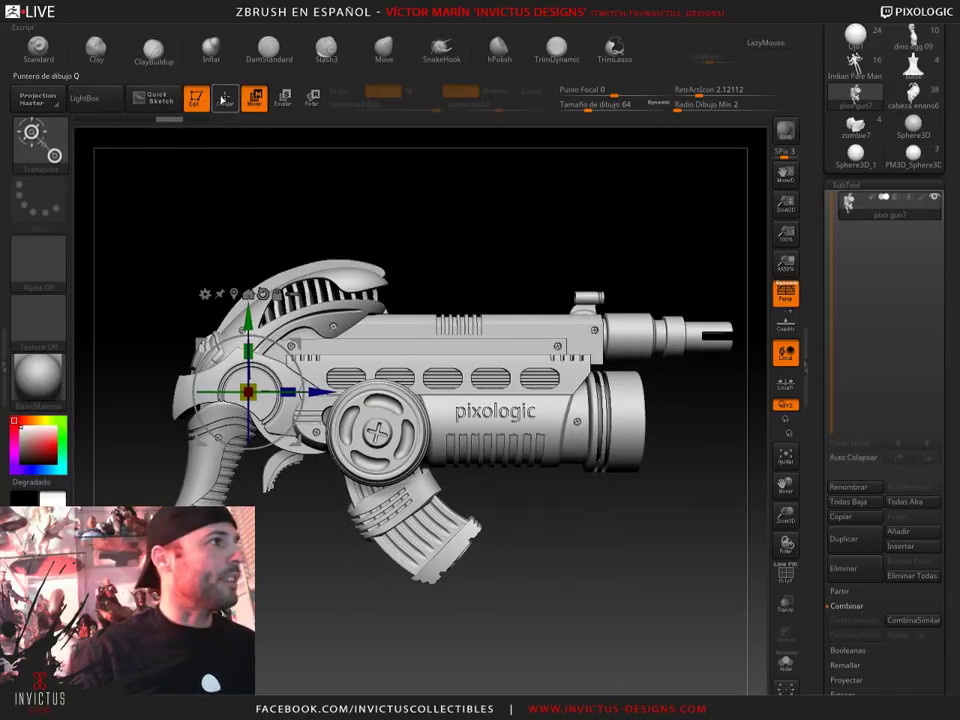
click(222, 100)
drag(950, 210, 944, 314)
drag(957, 268, 955, 366)
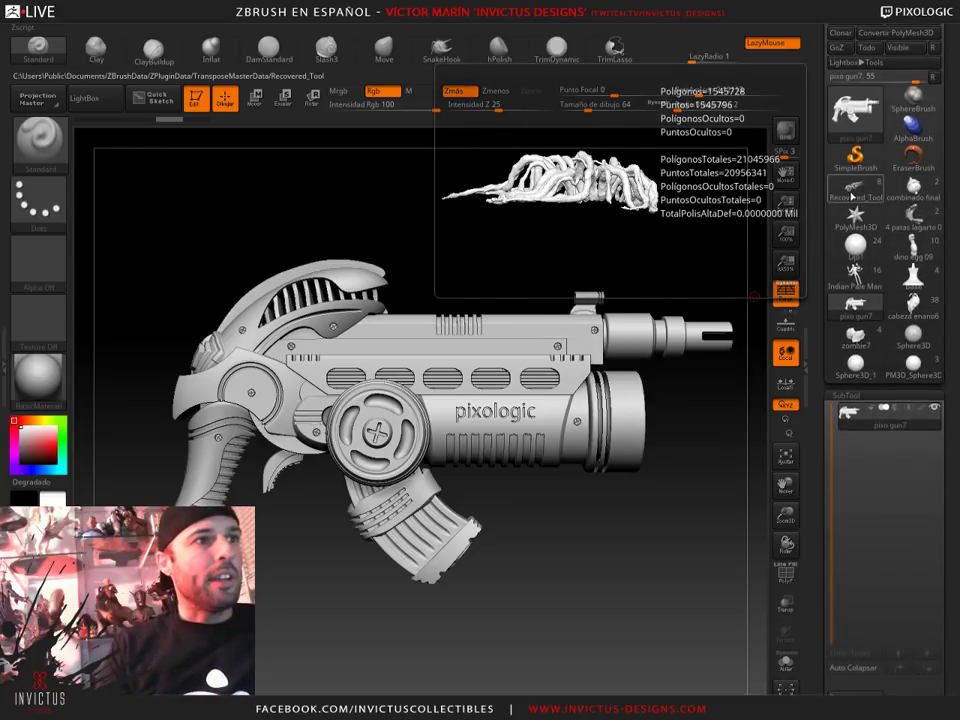
Load Recovered_Tool, the Demogorgon on its STRANGER THINGS base, and select subtool cabeza abierta demogorgon 05
click(852, 197)
drag(697, 439, 487, 456)
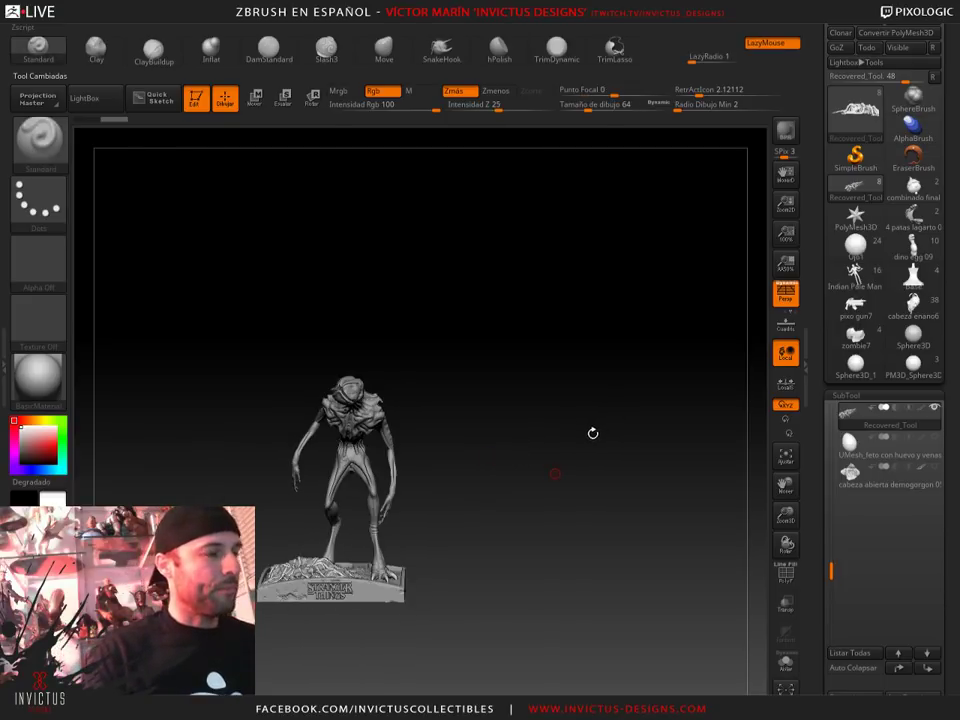
key(f)
mouse_move(630, 498)
mouse_down()
mouse_move(641, 491)
mouse_move(598, 491)
mouse_up()
mouse_move(597, 540)
mouse_down()
mouse_move(624, 471)
mouse_move(639, 501)
mouse_up()
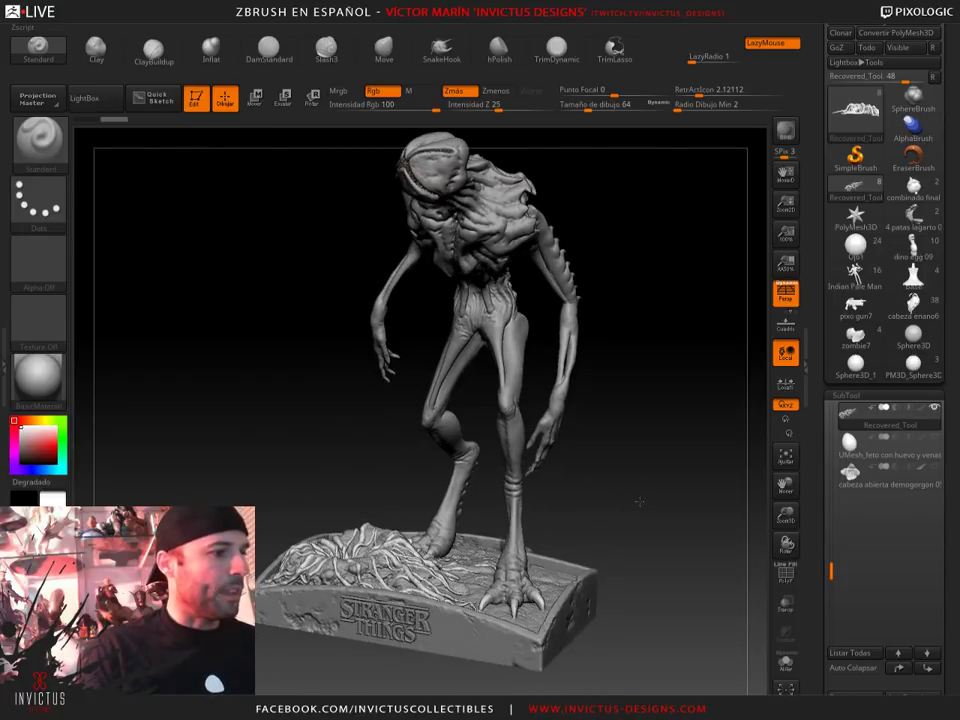
click(45, 142)
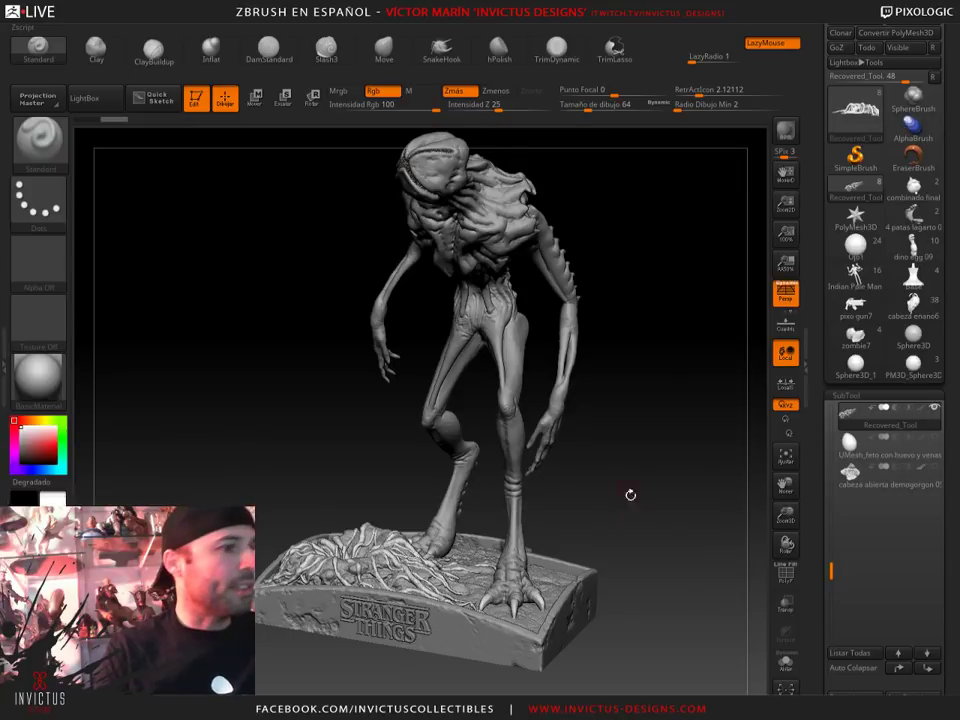
drag(630, 495, 640, 408)
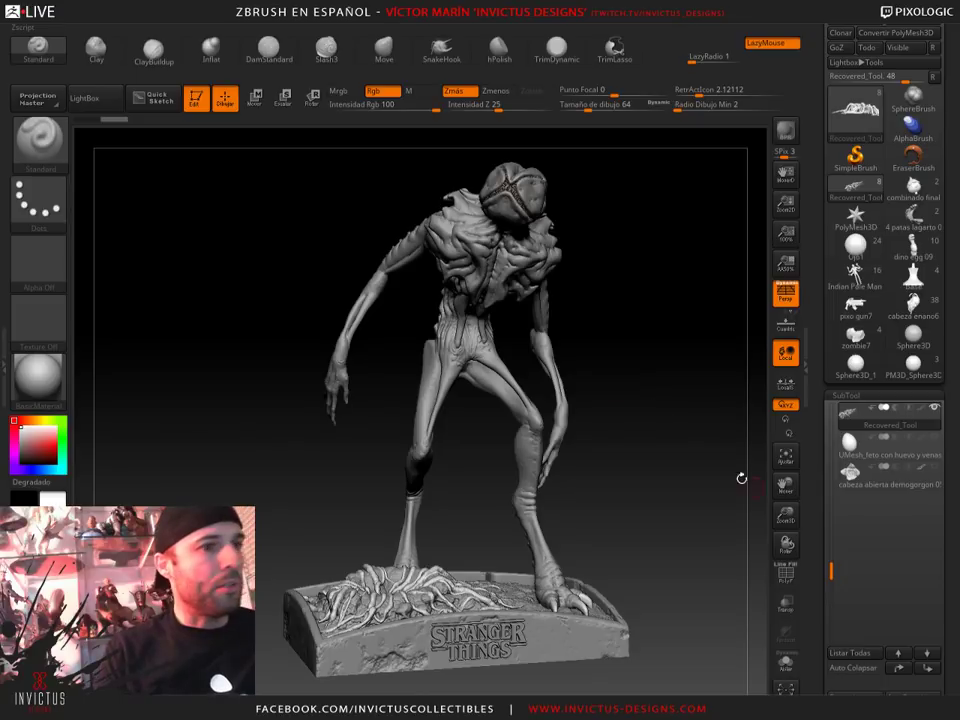
click(848, 484)
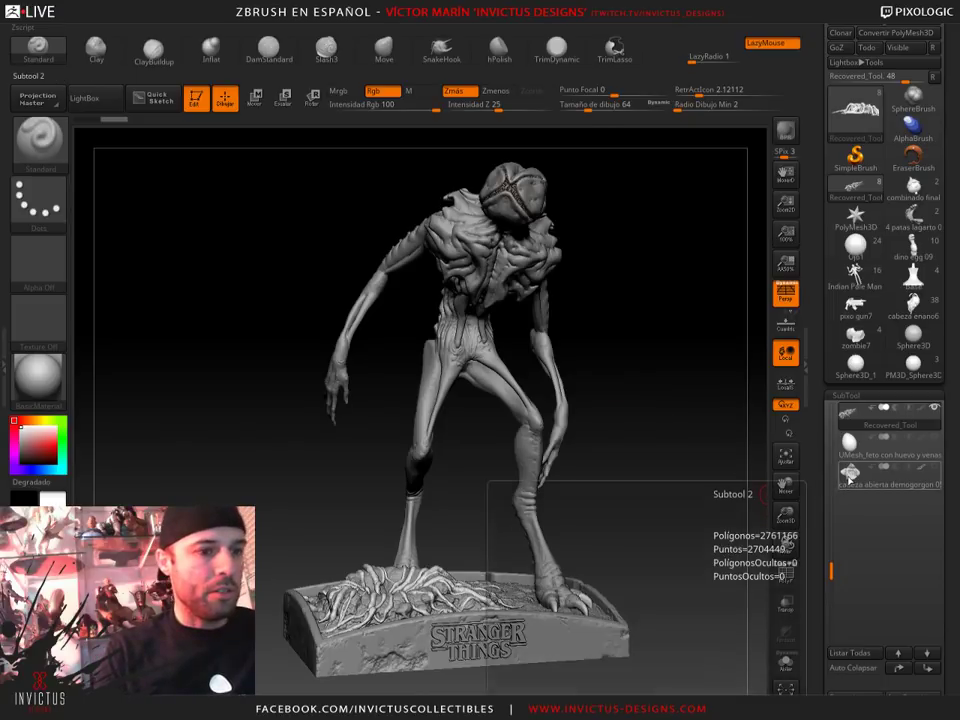
click(786, 663)
mouse_move(609, 385)
mouse_down()
mouse_move(621, 392)
mouse_move(630, 360)
mouse_move(588, 493)
mouse_up()
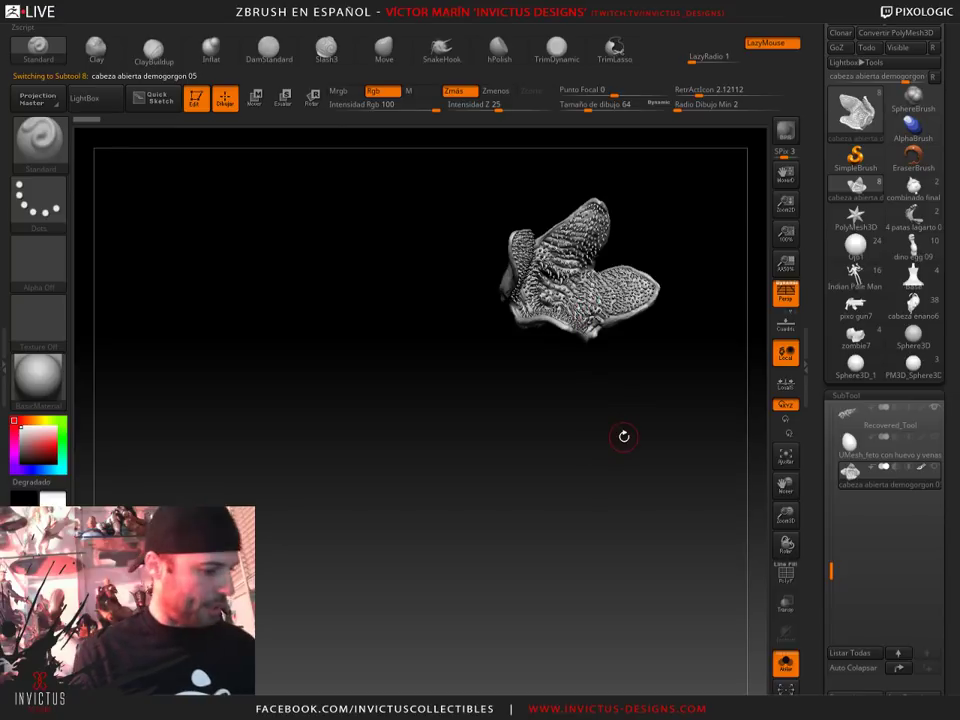
key(f)
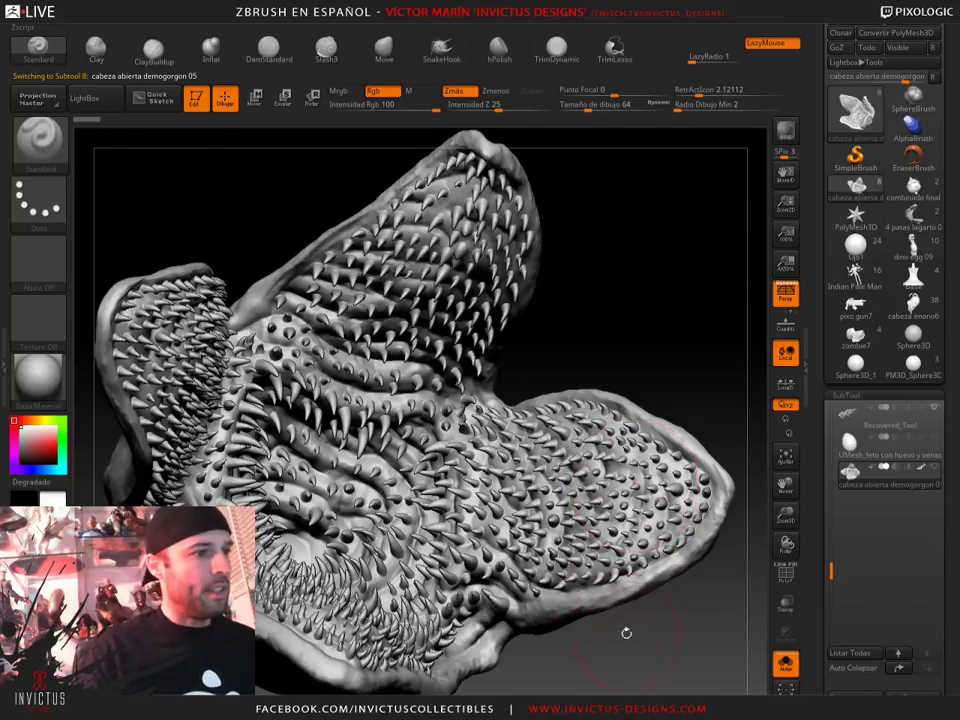
mouse_move(643, 668)
alt+mouse_down()
mouse_move(615, 553)
mouse_move(628, 588)
mouse_move(557, 579)
mouse_move(625, 565)
alt+mouse_up()
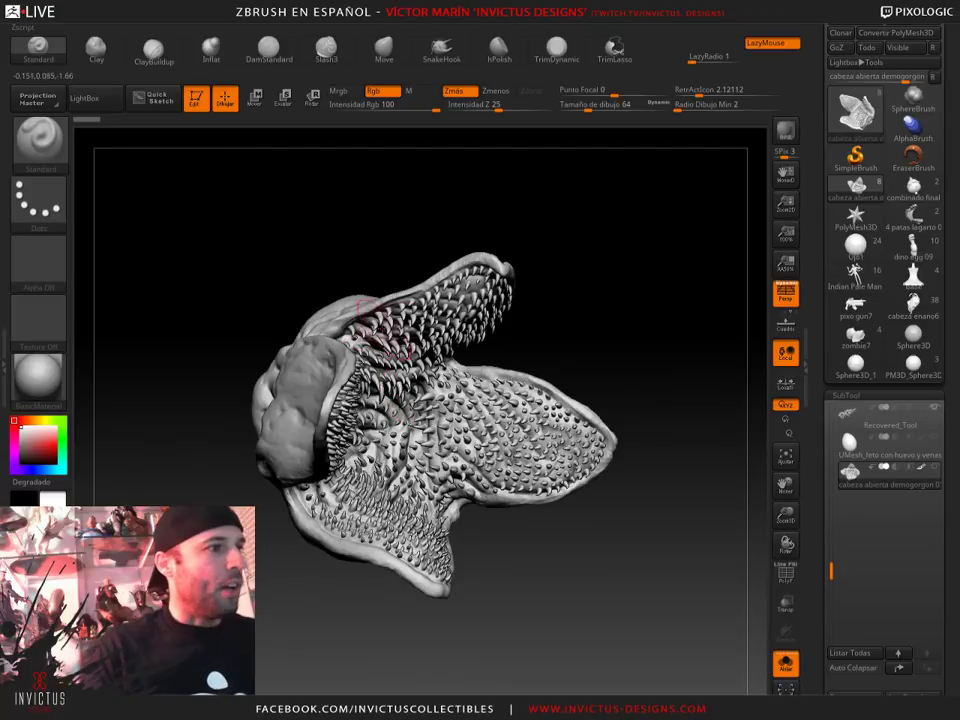
click(38, 135)
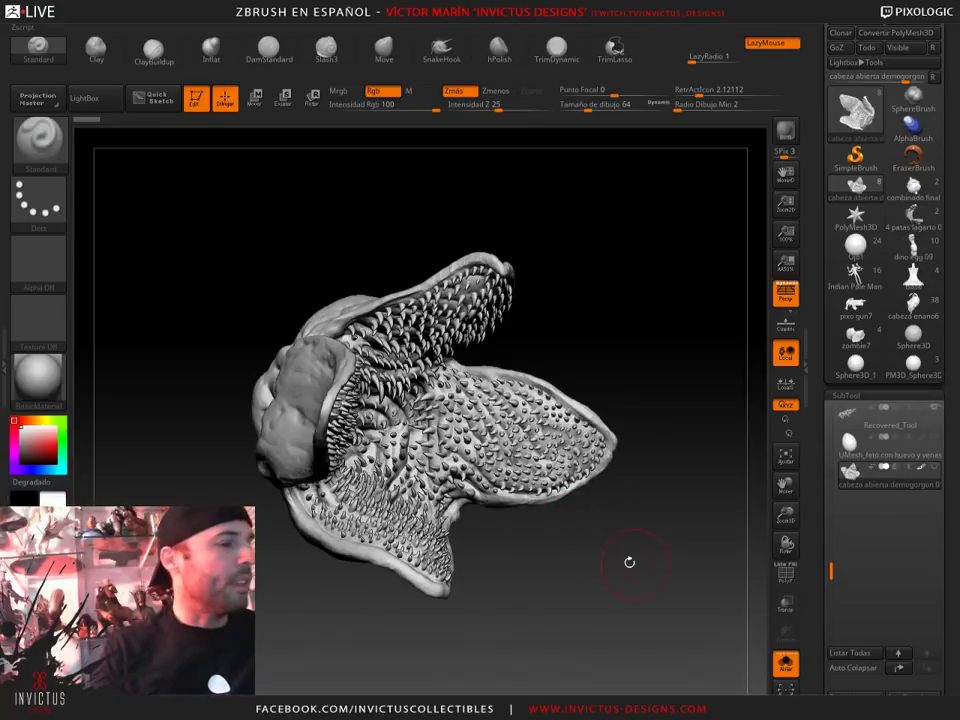
mouse_move(630, 561)
mouse_down()
mouse_move(589, 610)
mouse_move(616, 582)
mouse_move(619, 435)
mouse_move(646, 463)
mouse_up()
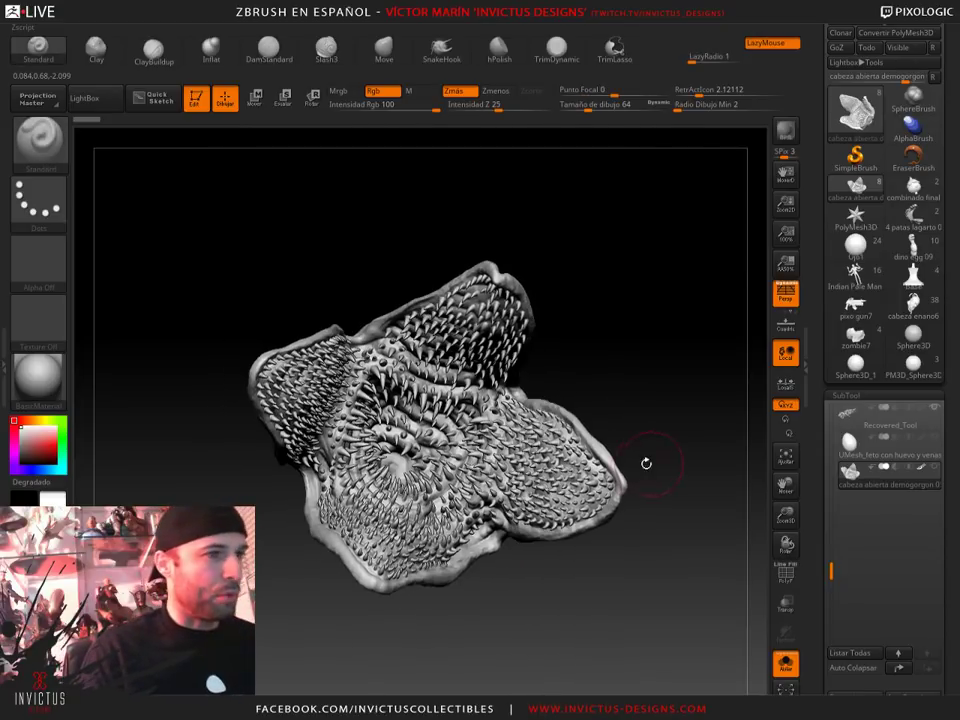
drag(576, 370, 604, 361)
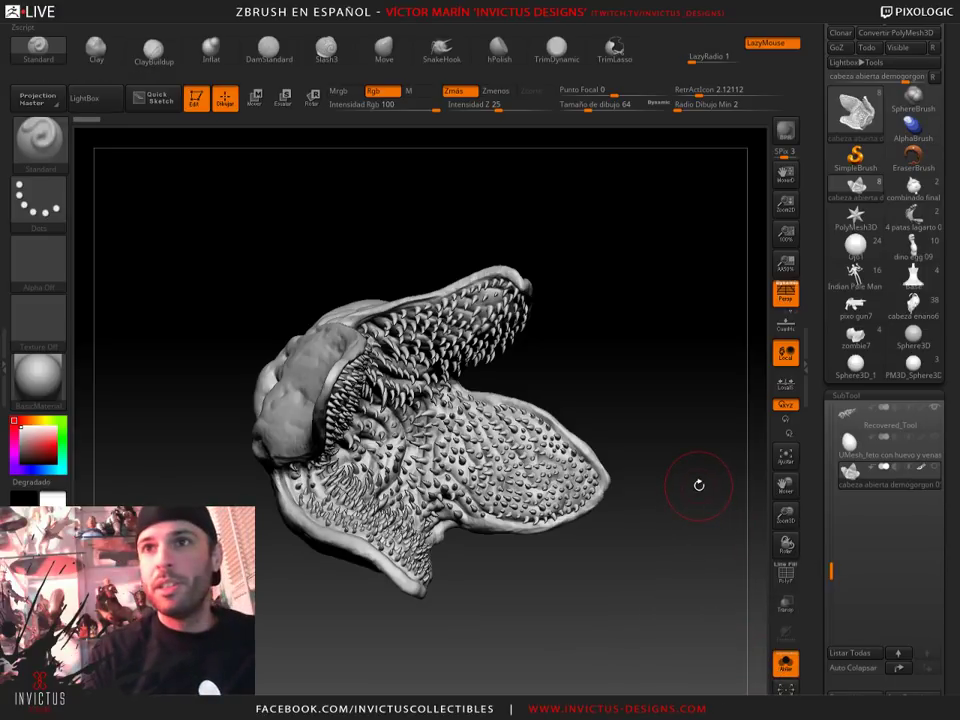
click(785, 670)
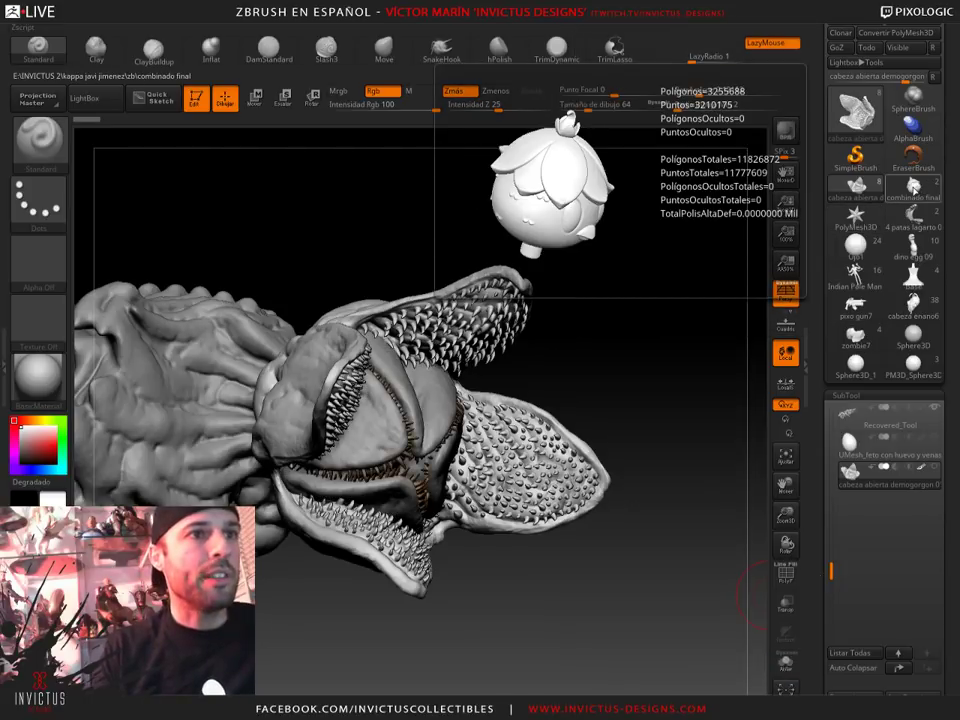
click(913, 185)
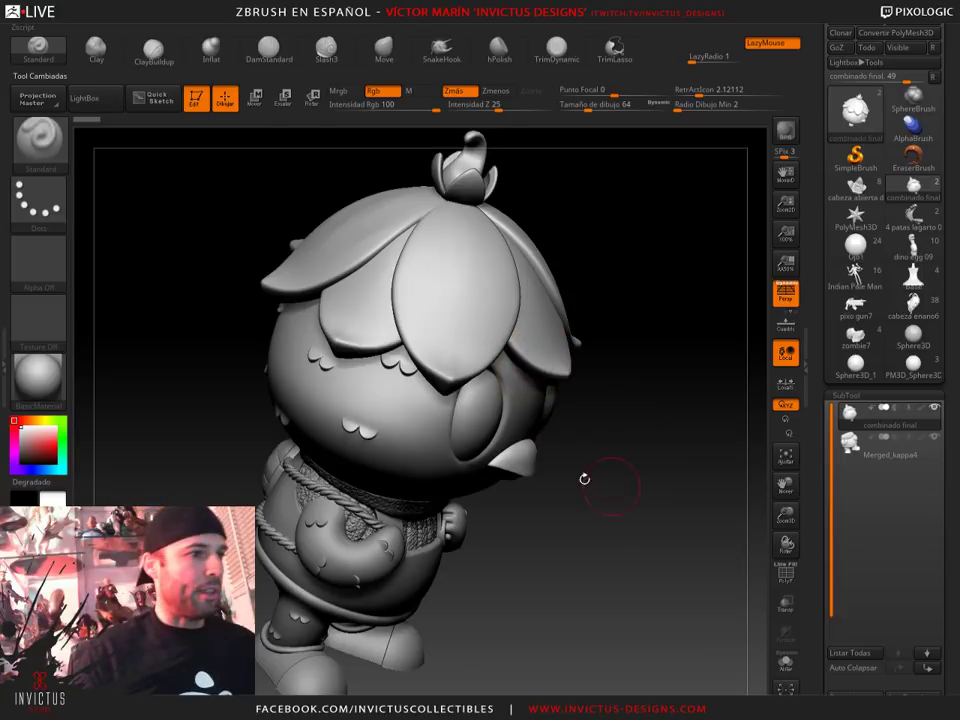
key(f)
mouse_move(614, 483)
mouse_down()
mouse_move(621, 499)
mouse_move(620, 487)
mouse_up()
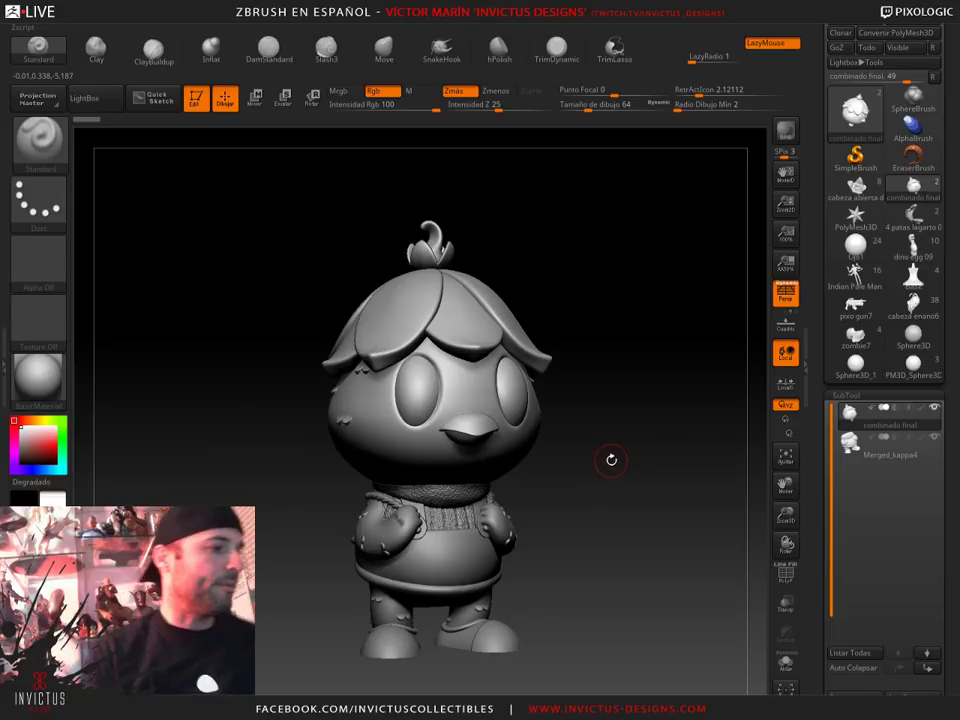
drag(612, 459, 665, 392)
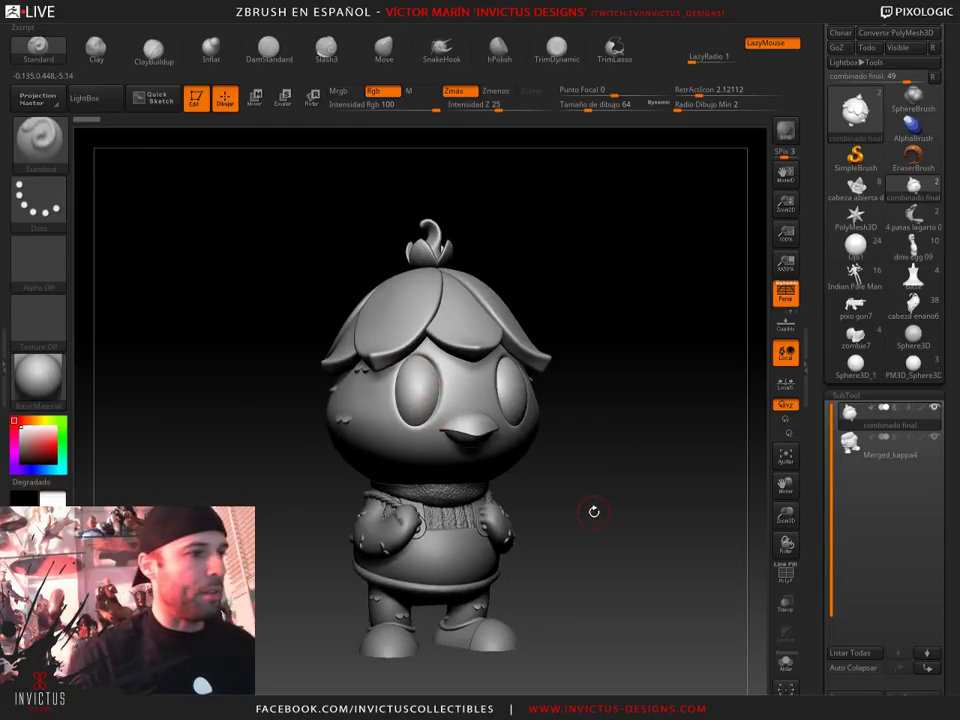
drag(593, 511, 524, 475)
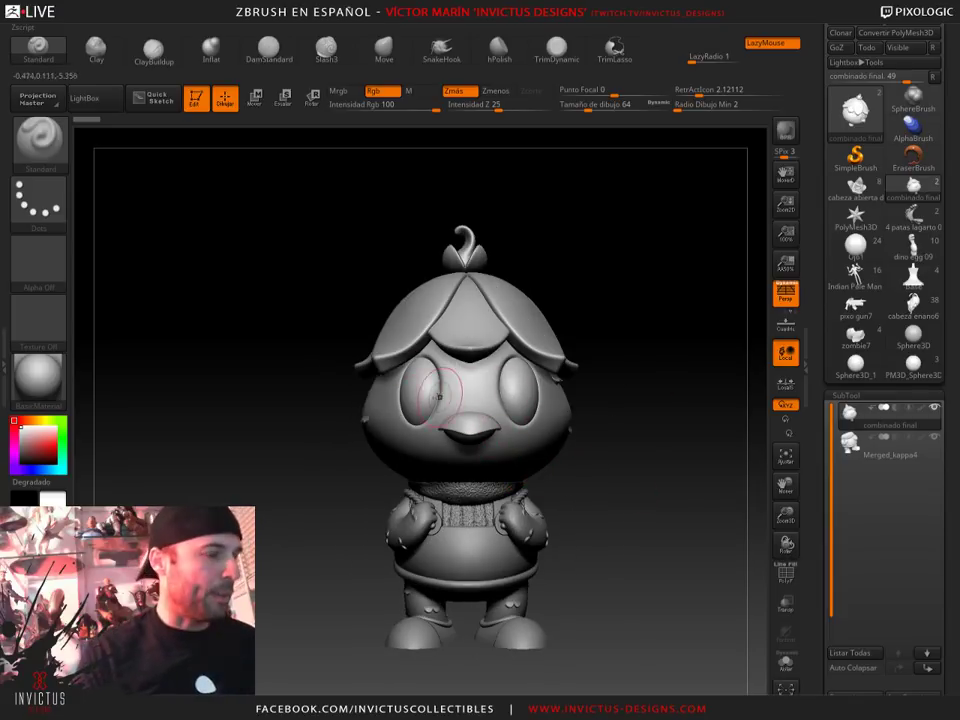
mouse_move(677, 524)
mouse_down()
mouse_move(555, 491)
mouse_move(527, 467)
mouse_move(589, 468)
mouse_up()
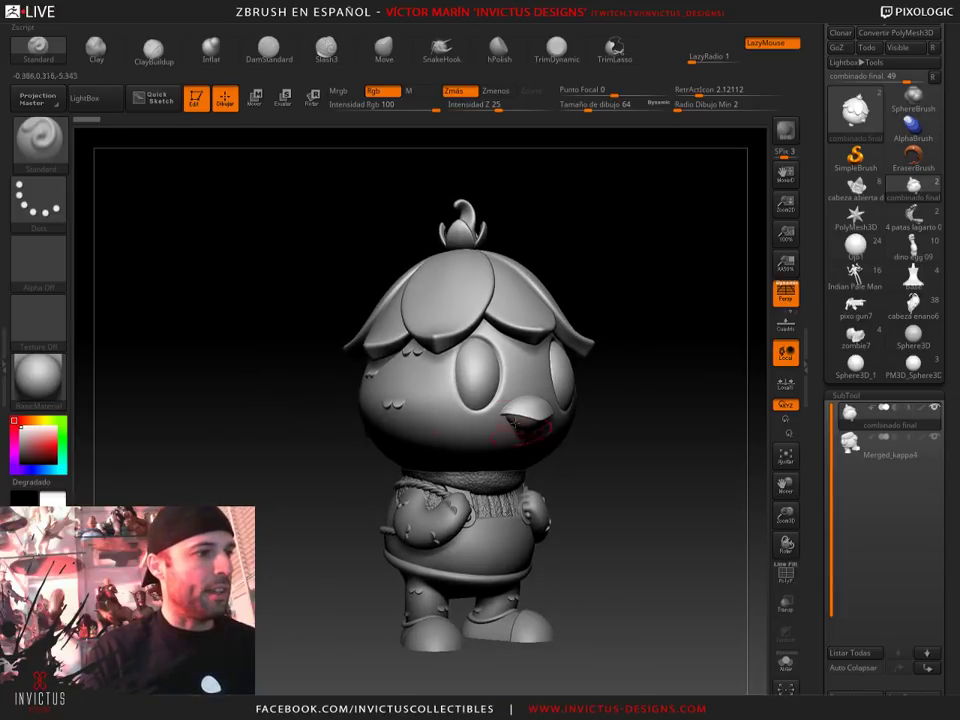
alt+drag(648, 476, 614, 480)
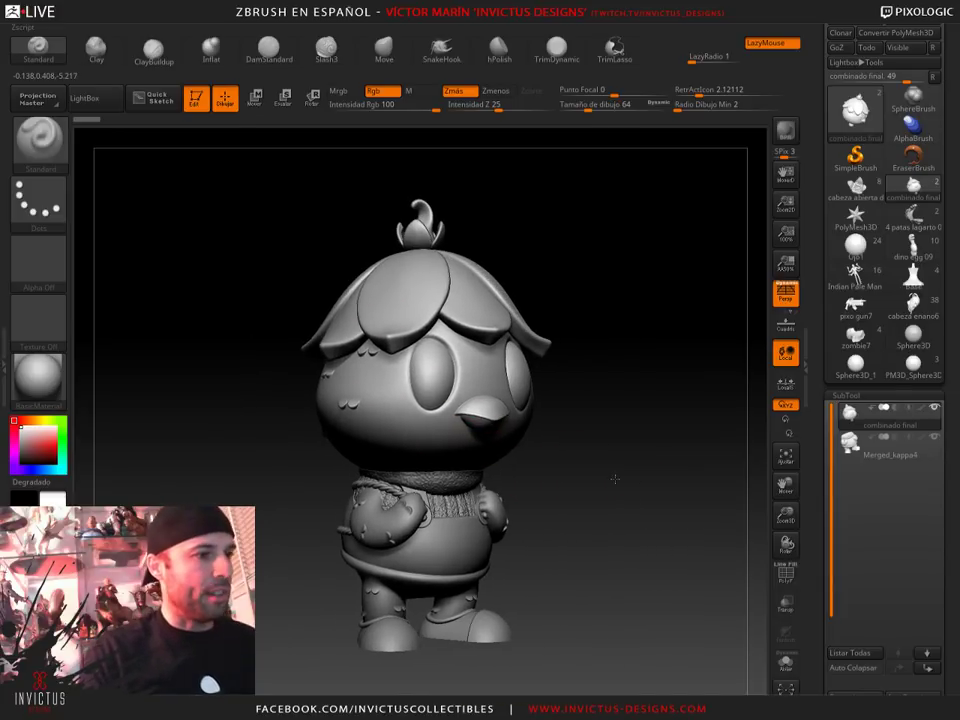
drag(530, 445, 568, 441)
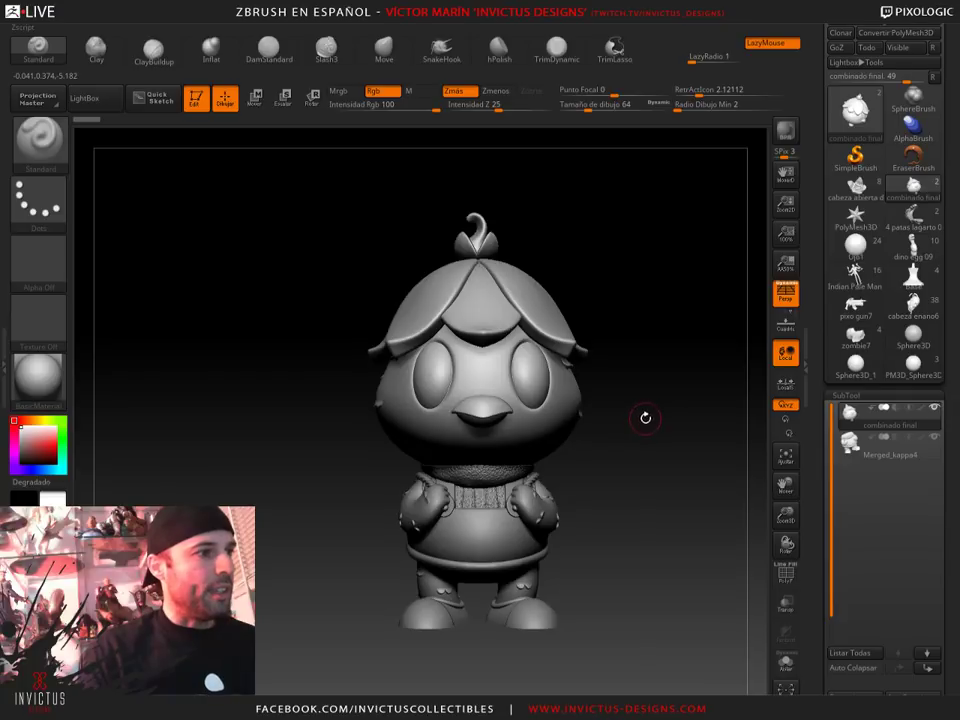
mouse_move(645, 418)
mouse_down()
mouse_move(525, 513)
mouse_move(439, 443)
mouse_up()
Lift the character's head off its body with the Move gizmo, then return to sculpting
key(w)
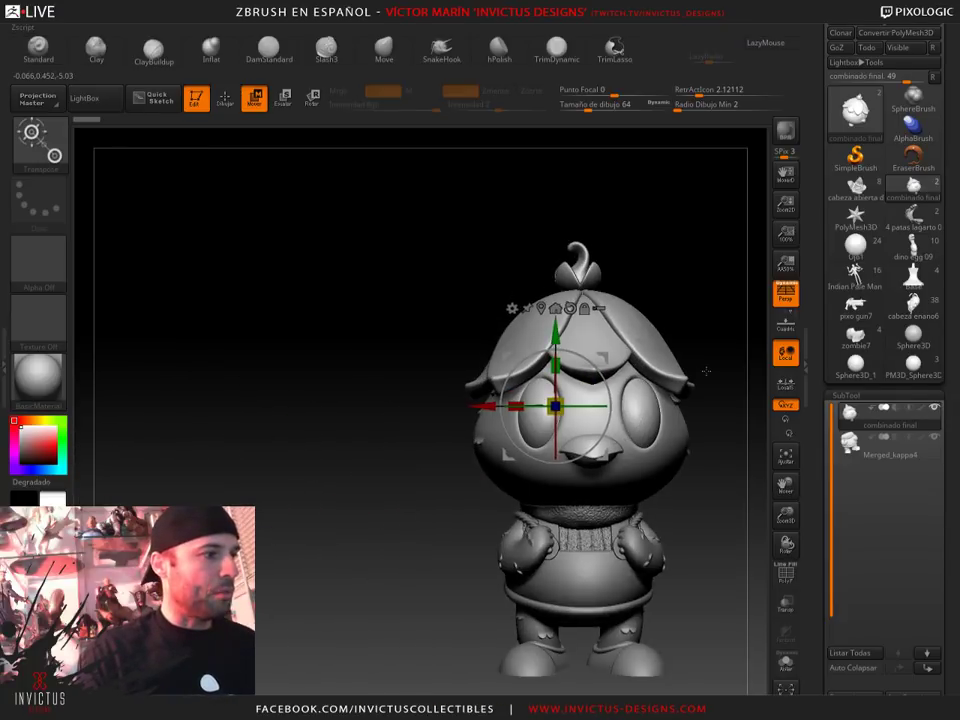
alt+drag(706, 371, 580, 378)
drag(380, 398, 588, 398)
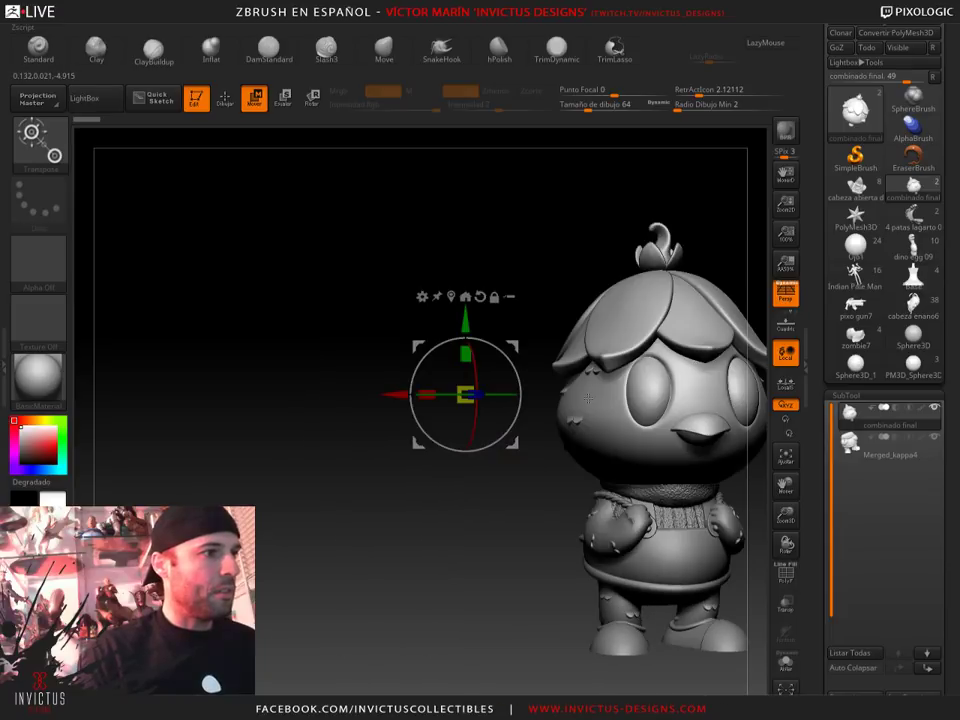
alt+drag(525, 500, 390, 500)
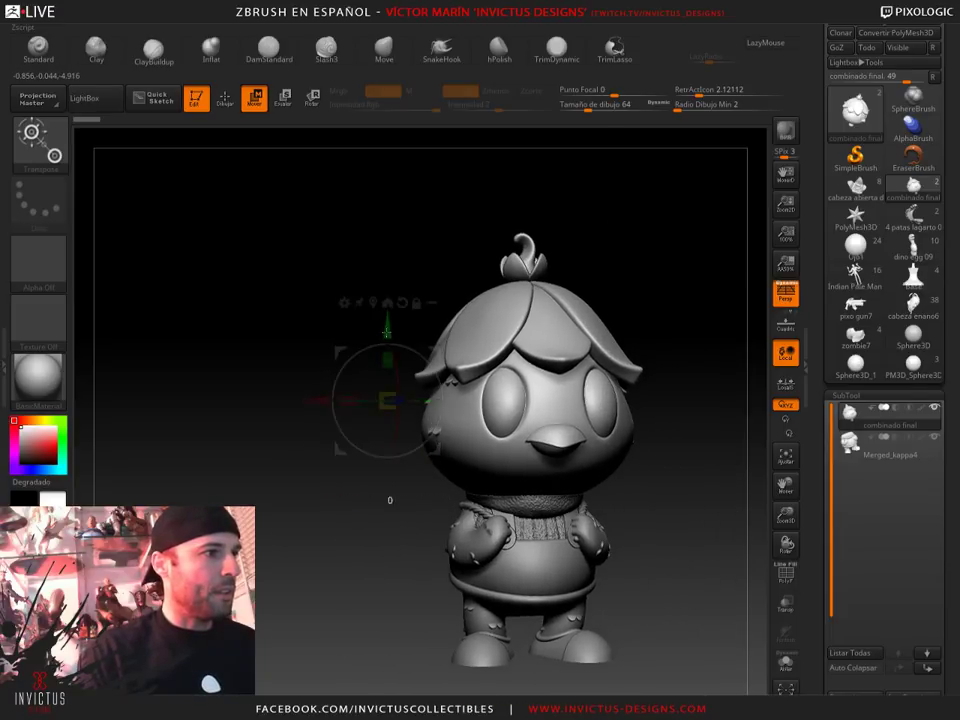
drag(386, 332, 381, 260)
mouse_move(660, 330)
alt+mouse_down()
mouse_move(604, 427)
mouse_move(619, 461)
mouse_move(540, 458)
alt+mouse_up()
alt+drag(276, 302, 222, 132)
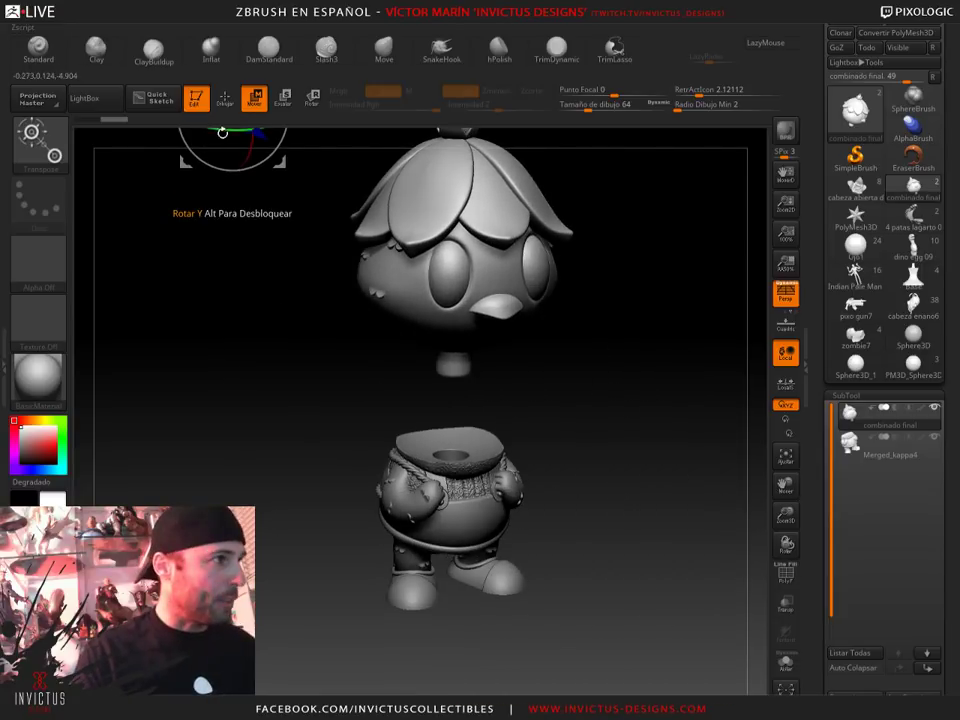
key(q)
Orbit to check the separated head and body, then switch to the plain Sphere3D_1 tool
drag(572, 461, 600, 520)
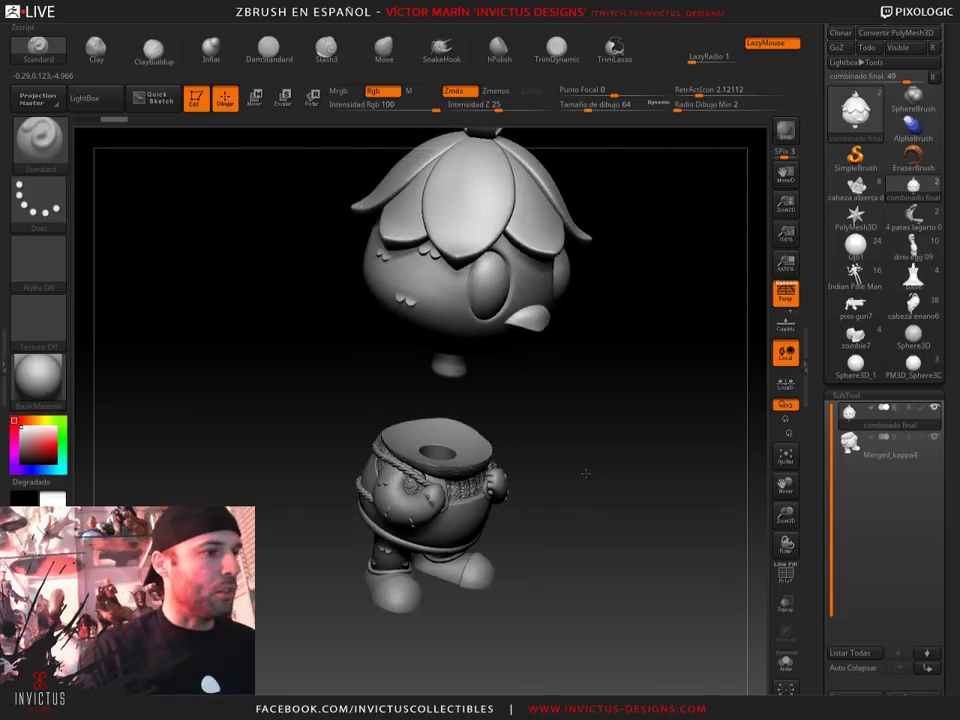
mouse_move(540, 505)
mouse_down()
mouse_move(558, 432)
mouse_move(583, 433)
mouse_move(565, 420)
mouse_up()
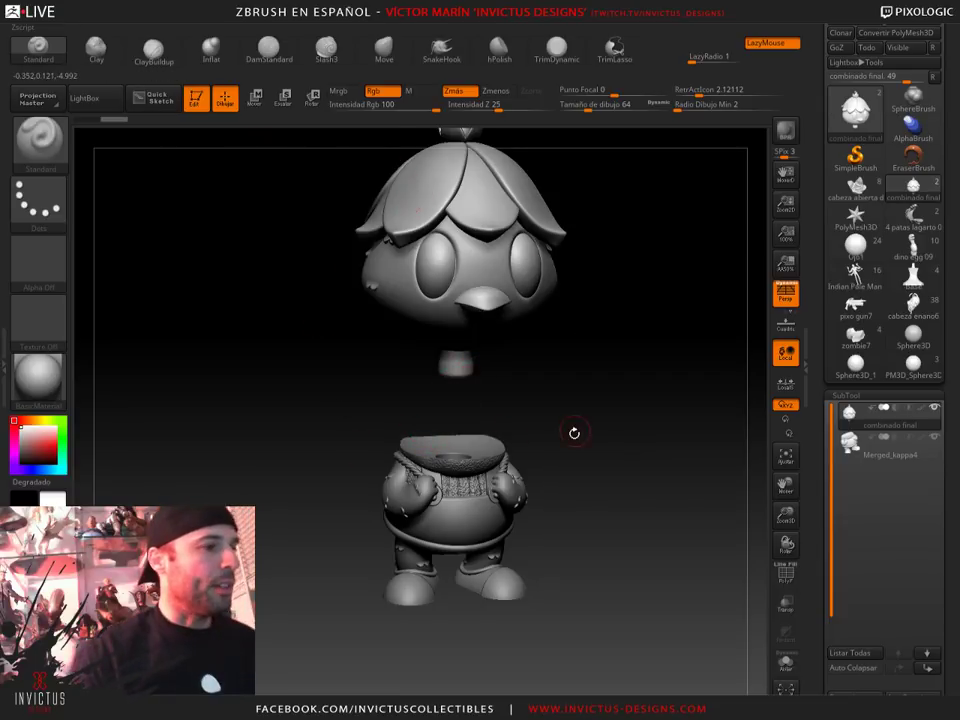
shift+drag(572, 431, 620, 410)
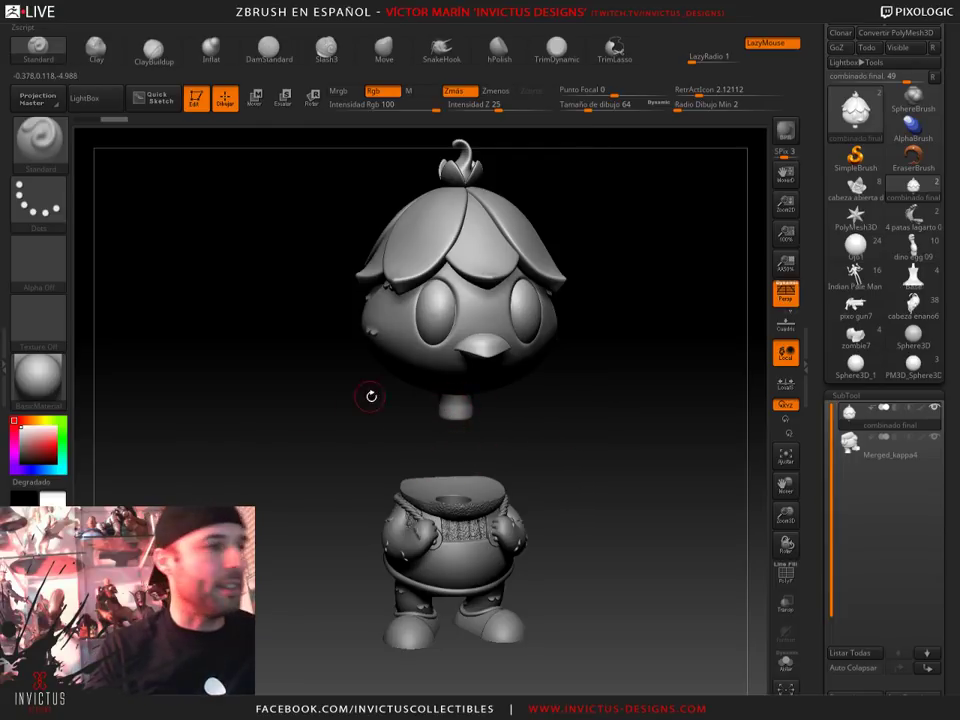
key(ctrl+n)
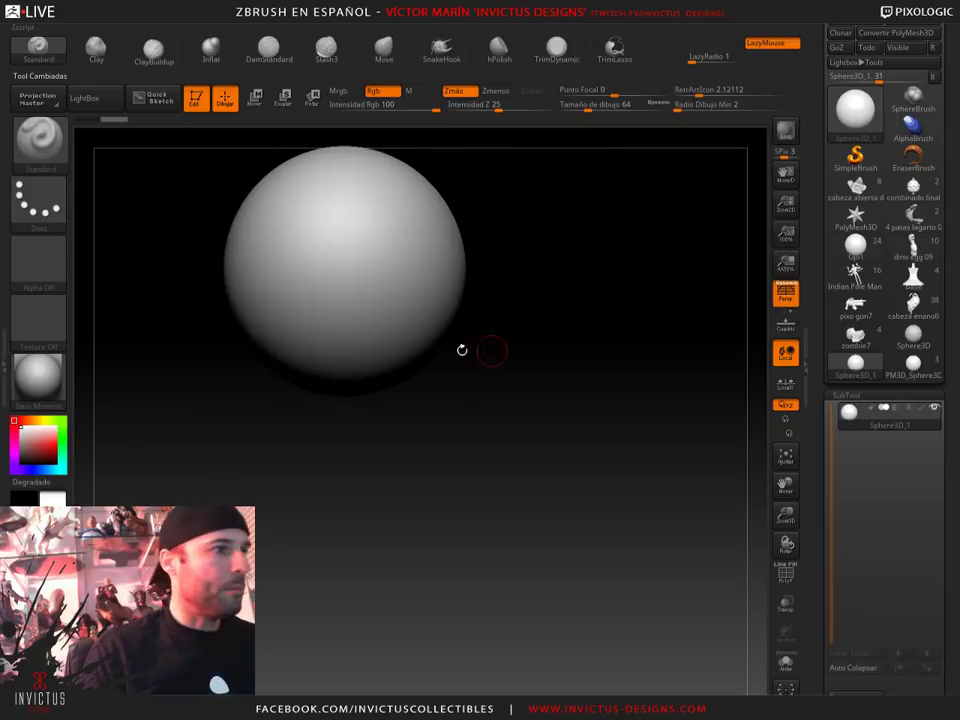
Load PM3D_Sphere3D_2, the rounded cube-sphere block, and rotate it to show its top
mouse_move(462, 350)
alt+mouse_down()
mouse_move(563, 436)
mouse_move(617, 452)
mouse_move(633, 437)
alt+mouse_up()
click(913, 365)
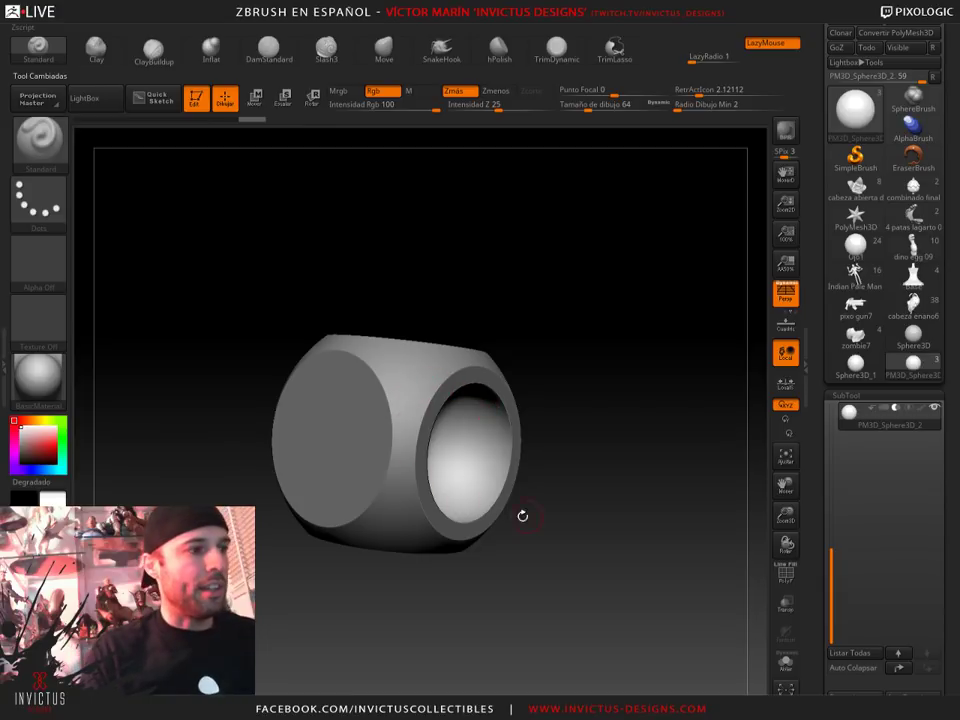
mouse_move(565, 437)
mouse_down()
mouse_move(585, 461)
mouse_move(544, 441)
mouse_move(575, 457)
mouse_up()
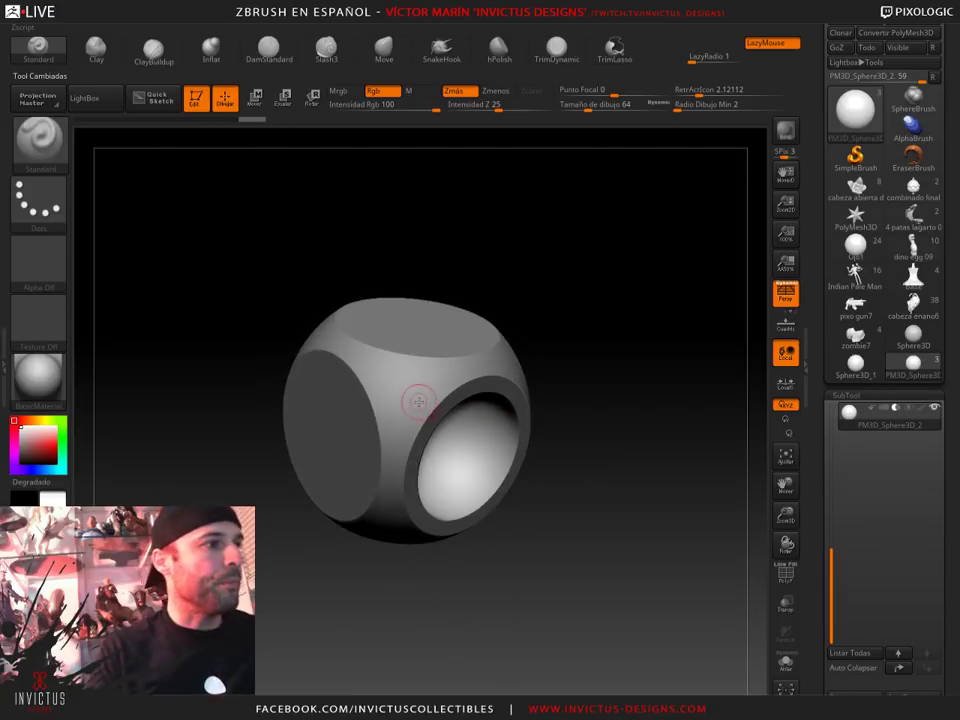
drag(594, 524, 596, 527)
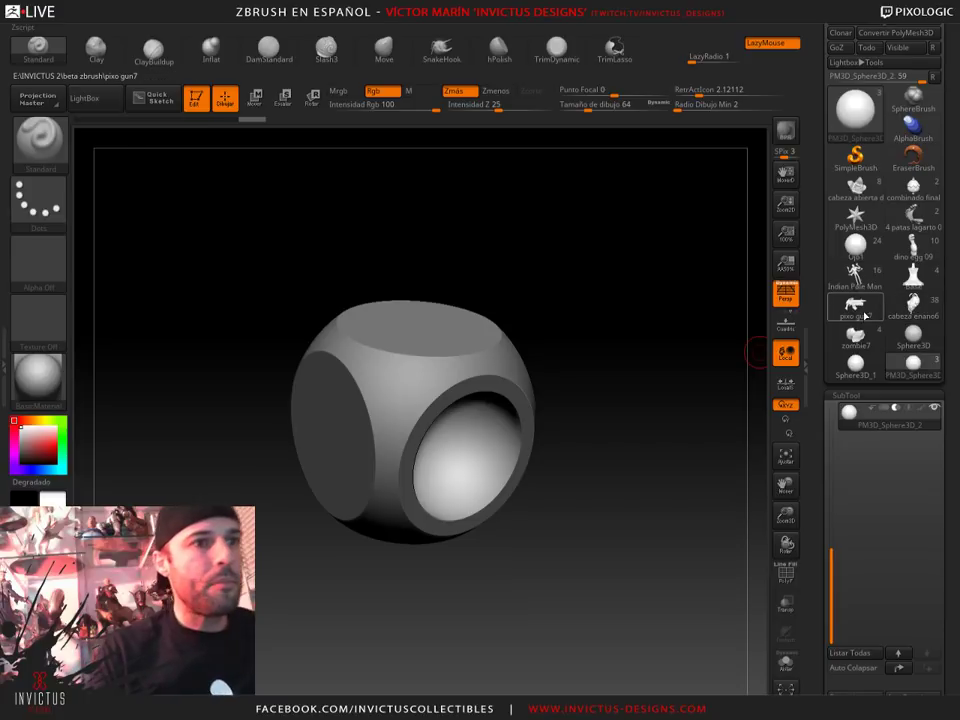
mouse_move(912, 216)
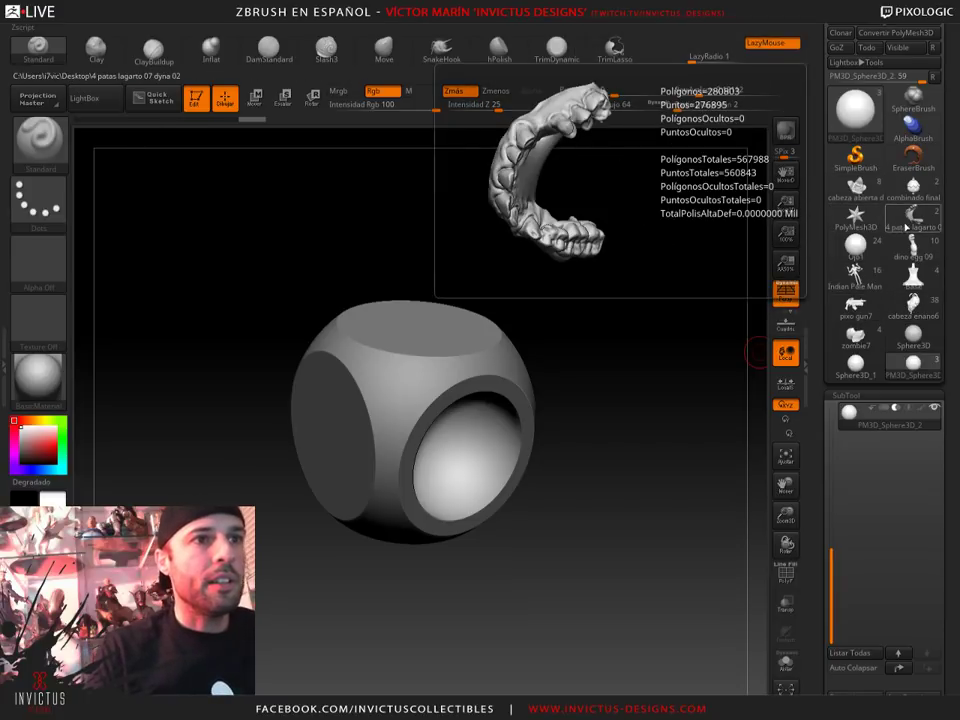
Load 4 patas lagarto 07 dyna 02 and turn the dentures to a frontal angle
click(917, 219)
mouse_move(645, 399)
mouse_down()
mouse_move(616, 494)
mouse_move(622, 463)
mouse_move(570, 461)
mouse_move(630, 478)
mouse_move(596, 422)
mouse_up()
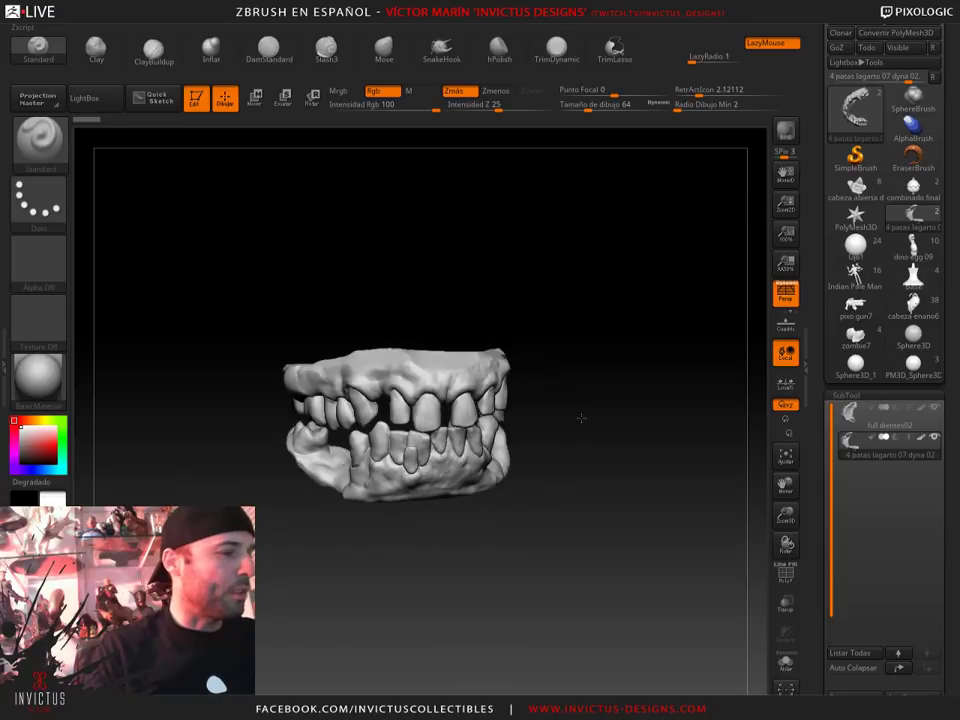
drag(378, 405, 381, 388)
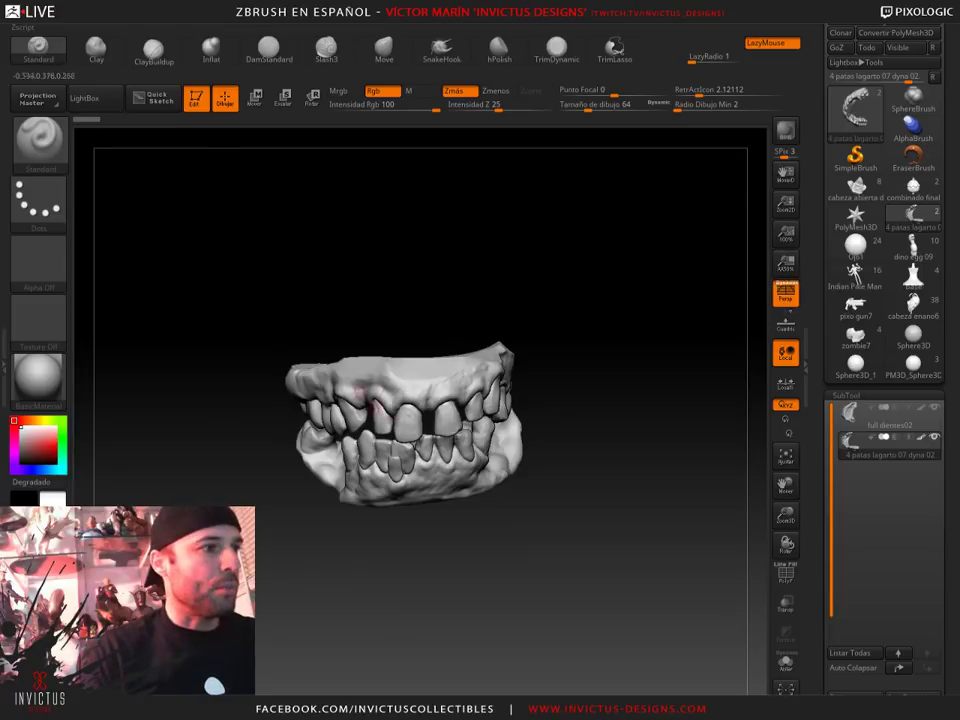
drag(530, 470, 565, 489)
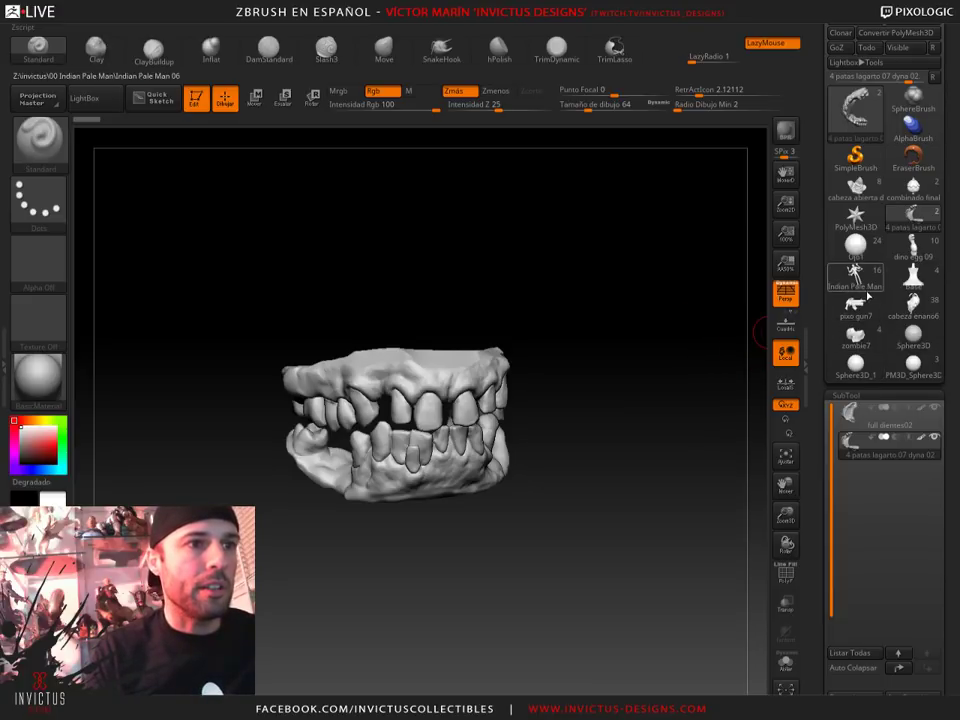
Load the Ojo1 crowned cyclops orc bust and orbit it from three-quarter back to front
click(855, 248)
mouse_move(643, 399)
mouse_down()
mouse_move(560, 420)
mouse_move(703, 400)
mouse_move(694, 308)
mouse_move(610, 433)
mouse_up()
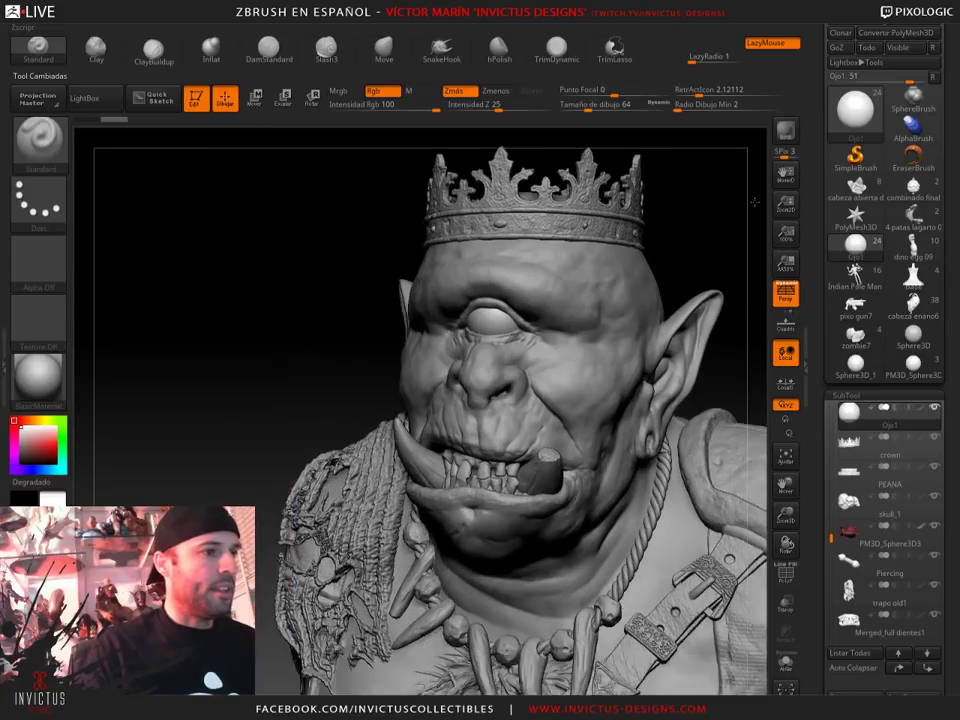
mouse_move(345, 381)
mouse_down()
mouse_move(387, 379)
mouse_move(379, 231)
mouse_move(416, 174)
mouse_up()
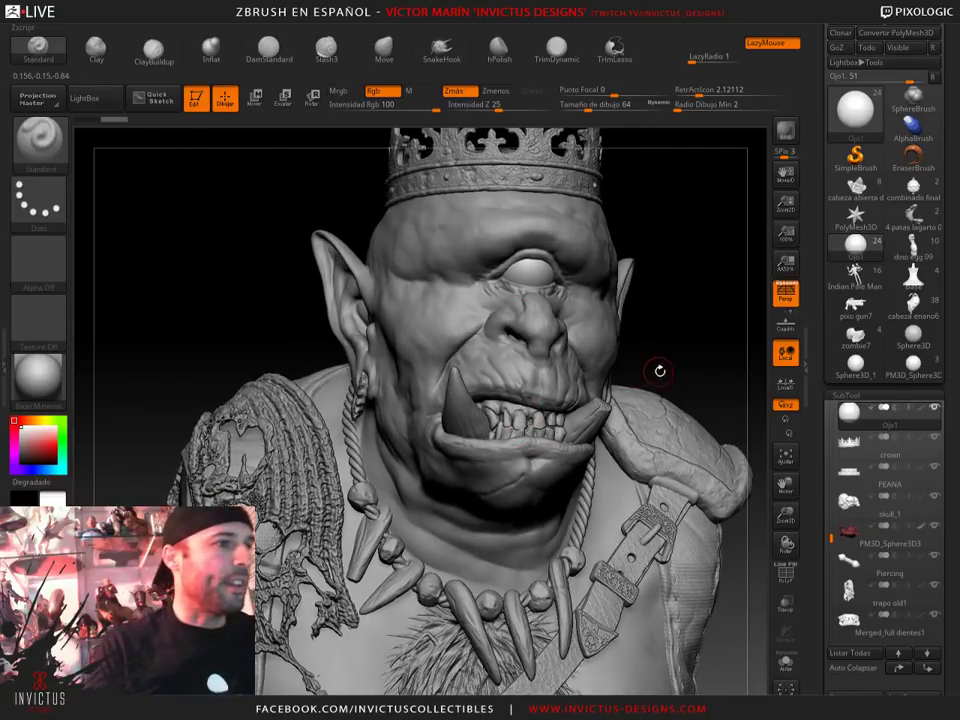
mouse_move(662, 368)
alt+mouse_down()
mouse_move(671, 343)
mouse_move(662, 311)
mouse_move(660, 323)
alt+mouse_up()
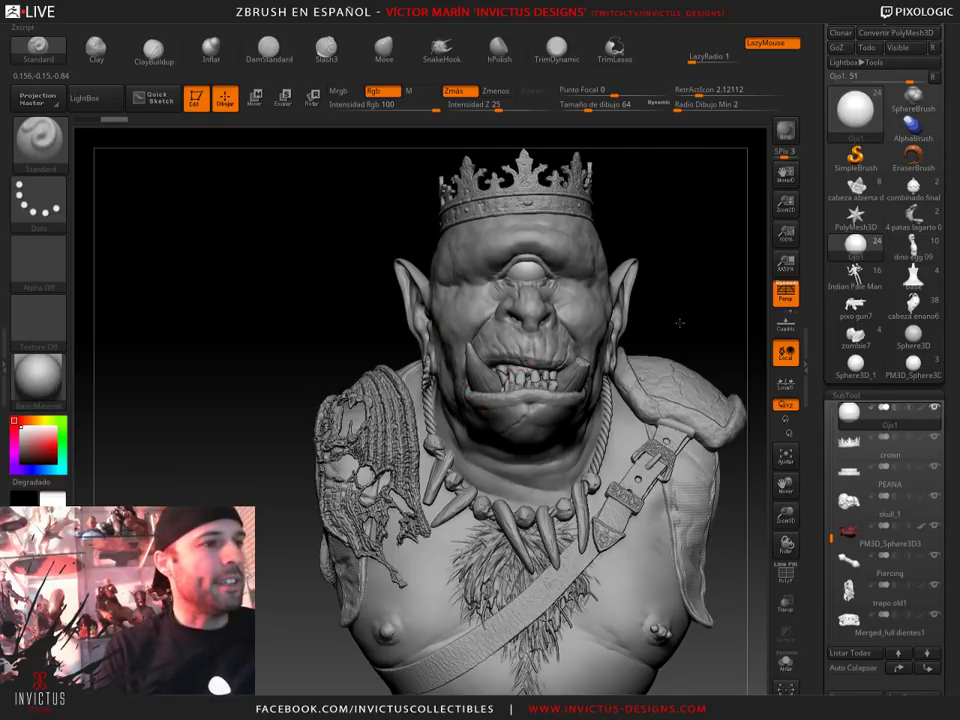
drag(679, 322, 687, 324)
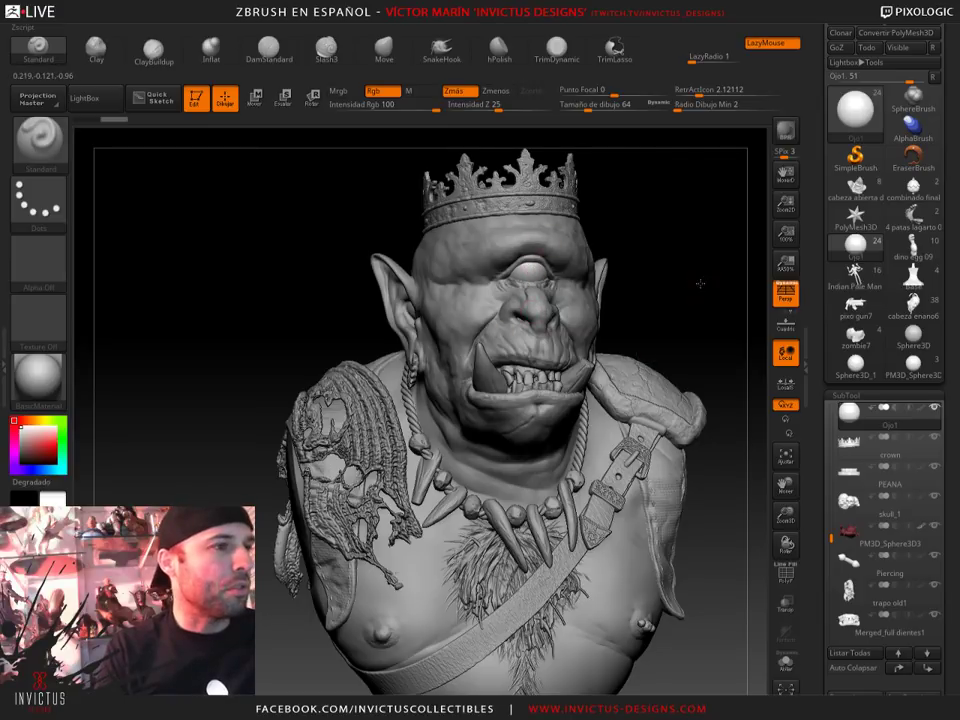
drag(700, 284, 693, 304)
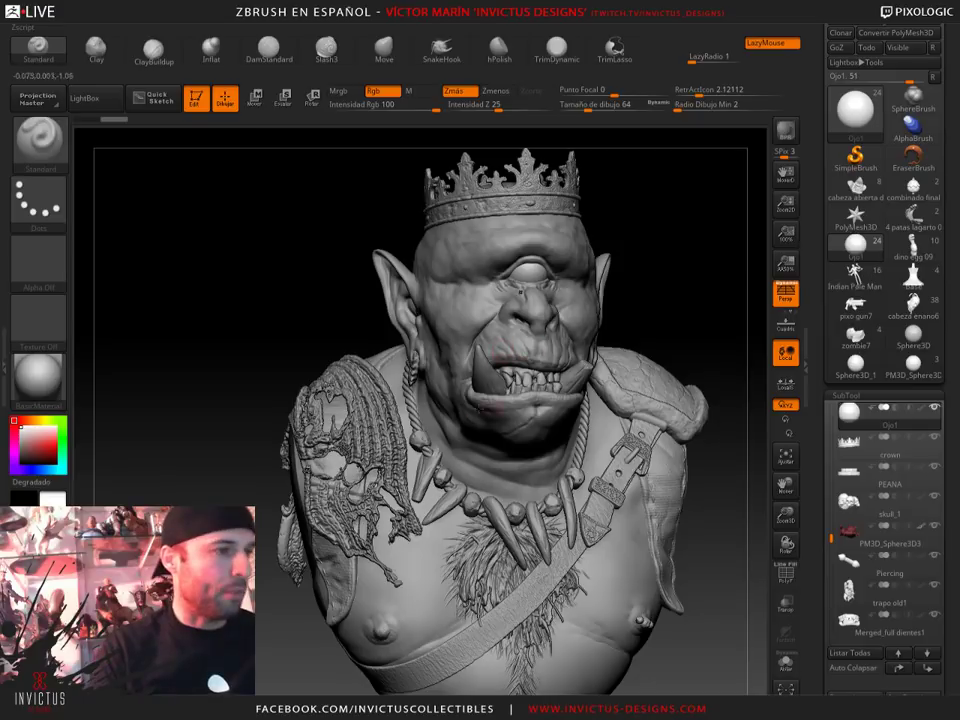
mouse_move(651, 300)
mouse_down()
mouse_move(671, 304)
mouse_move(647, 318)
mouse_up()
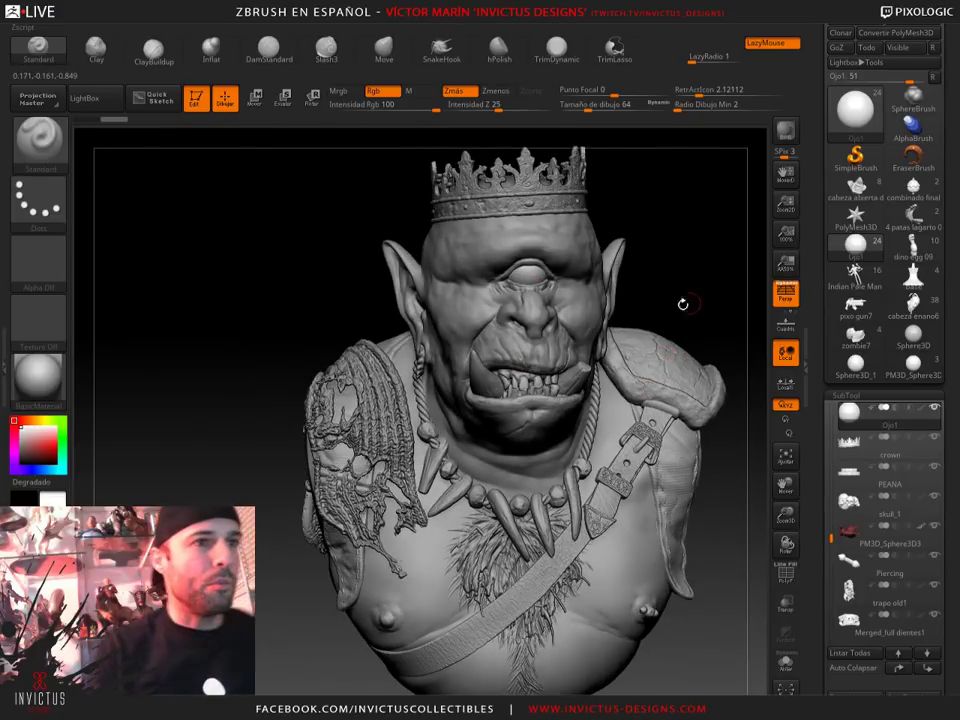
mouse_move(912, 245)
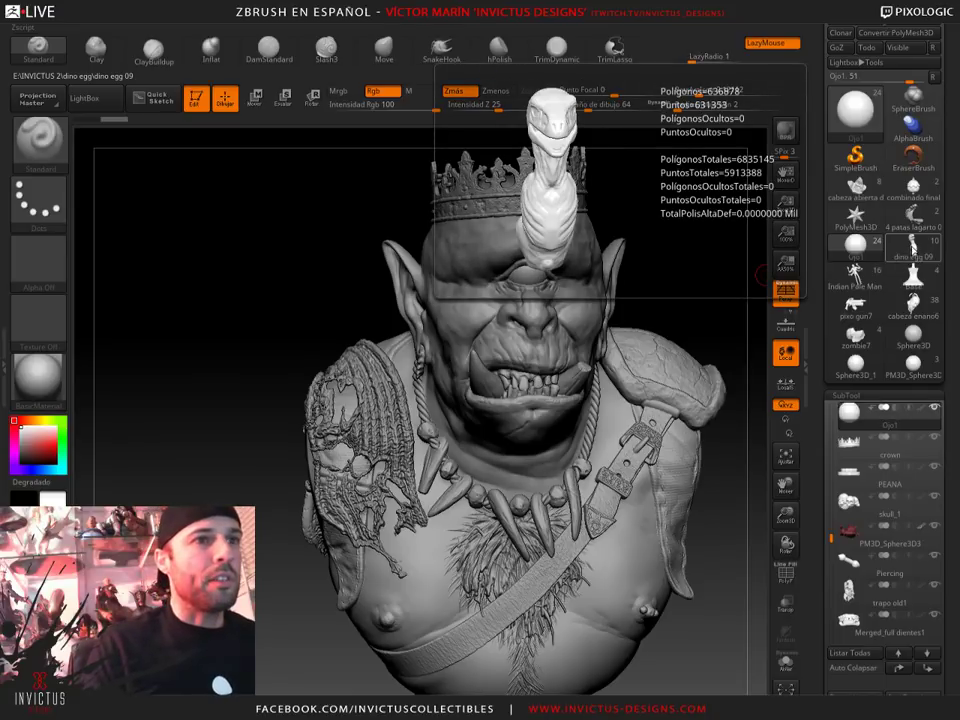
Load dino egg 09 and rotate the raptor-hatching egg to a front view
click(912, 245)
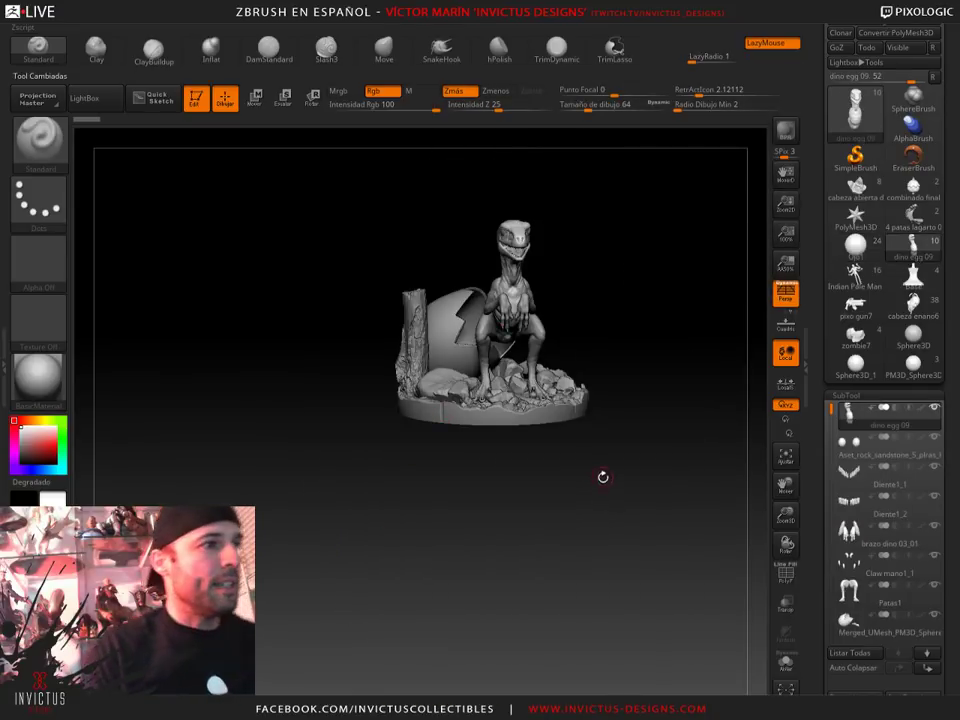
mouse_move(602, 476)
mouse_down()
mouse_move(547, 479)
mouse_move(650, 366)
mouse_move(620, 381)
mouse_move(661, 384)
mouse_move(695, 367)
mouse_move(619, 350)
mouse_up()
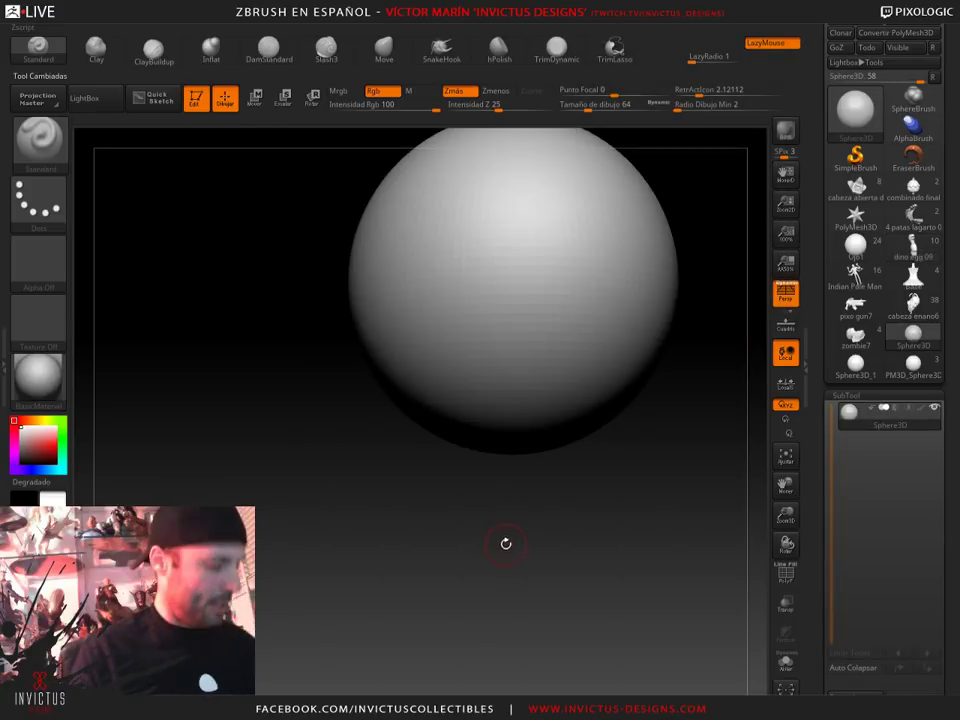
Centre the fresh Sphere3D on the canvas and choose a deformer from the Move gizmo's menu
alt+drag(506, 542, 502, 544)
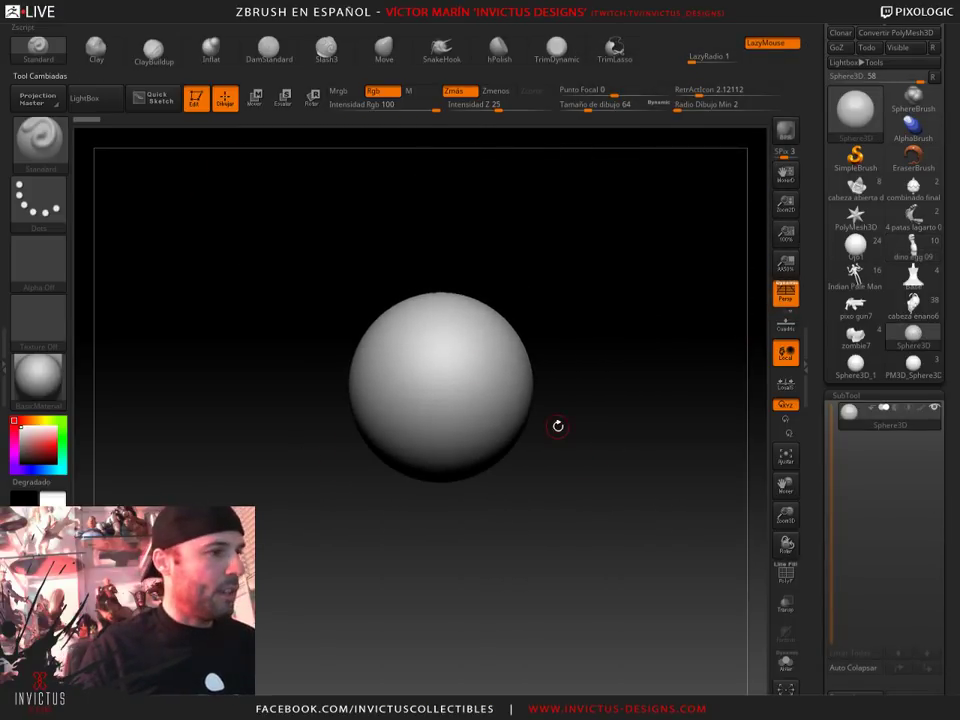
key(w)
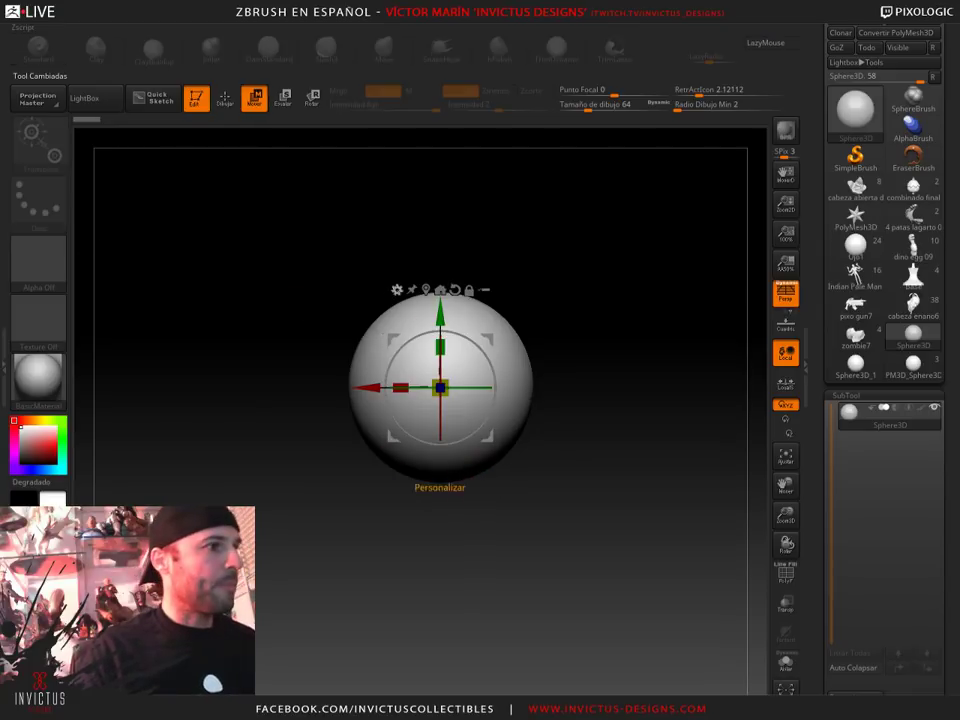
click(397, 290)
click(624, 331)
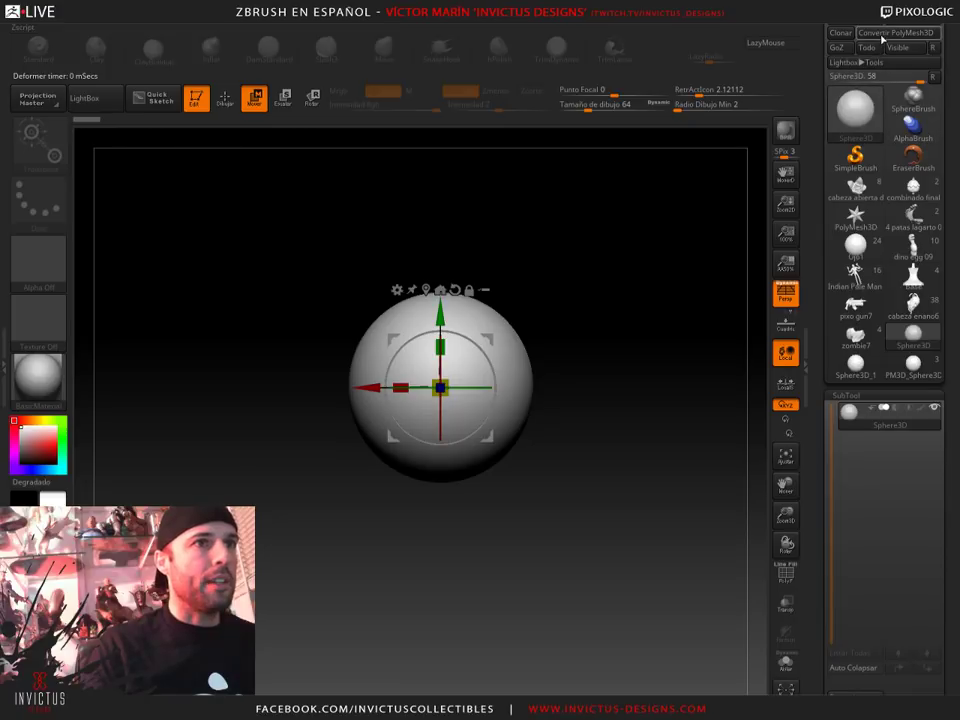
Convert the sphere to a polymesh and bend it into a thick arc with the gizmo's bend deformer
click(882, 33)
key(w)
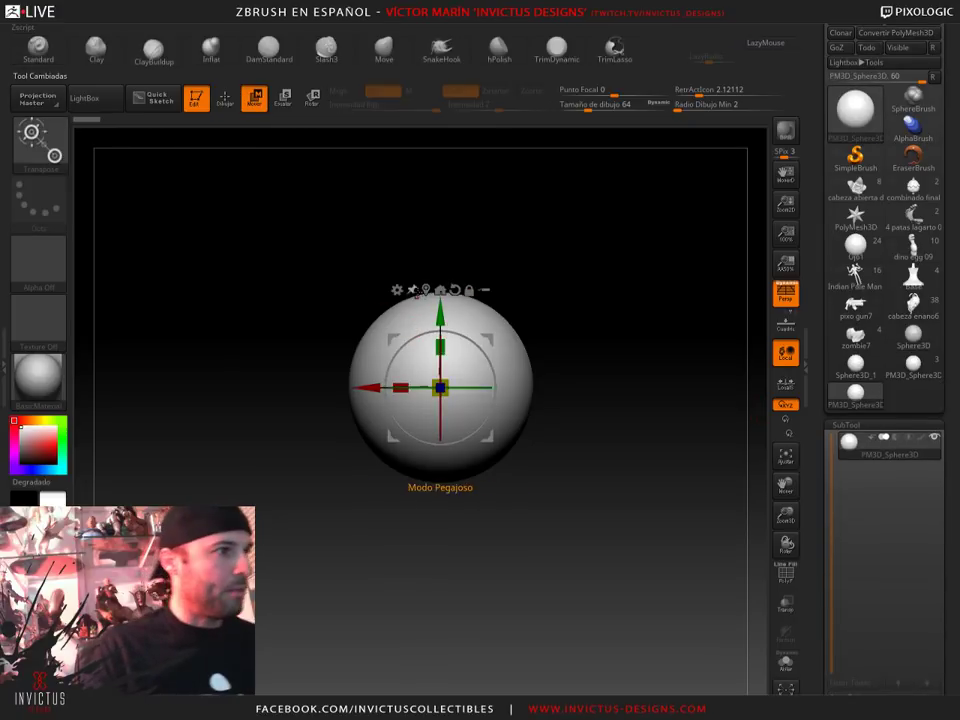
click(396, 285)
click(625, 333)
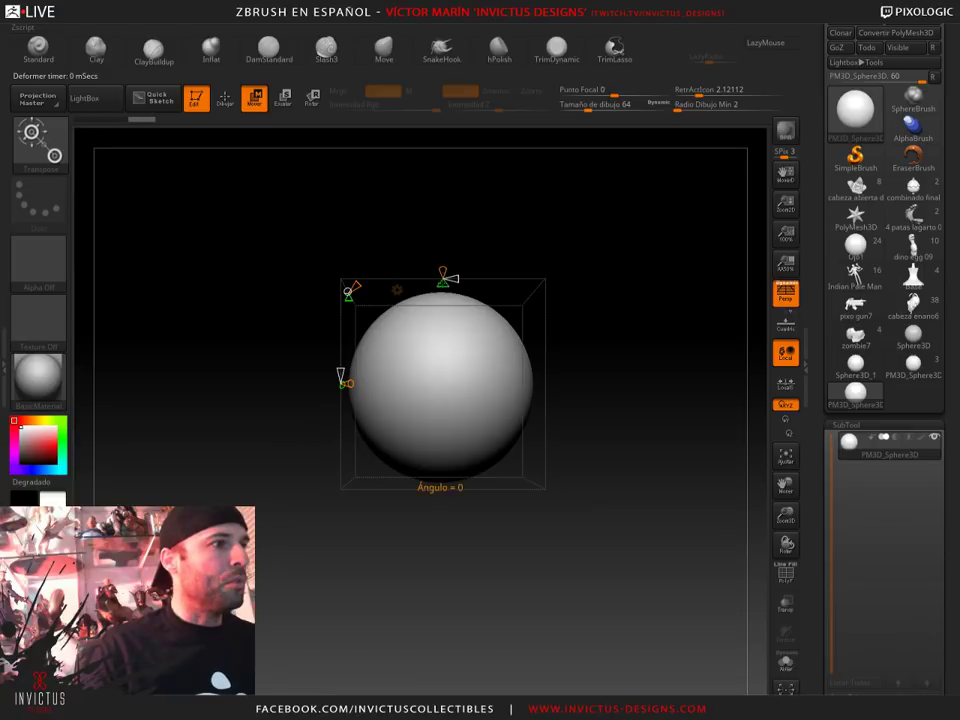
mouse_move(349, 383)
mouse_down()
mouse_move(602, 386)
mouse_move(584, 376)
mouse_move(408, 384)
mouse_up()
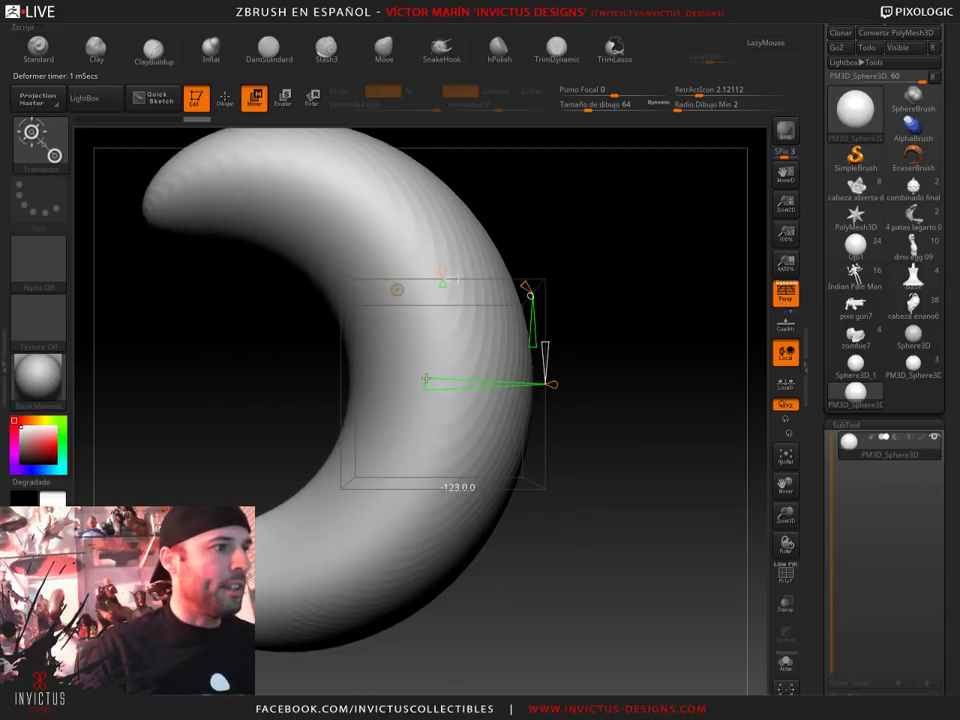
mouse_move(541, 469)
mouse_down()
mouse_move(618, 489)
mouse_move(658, 399)
mouse_move(543, 410)
mouse_move(629, 427)
mouse_up()
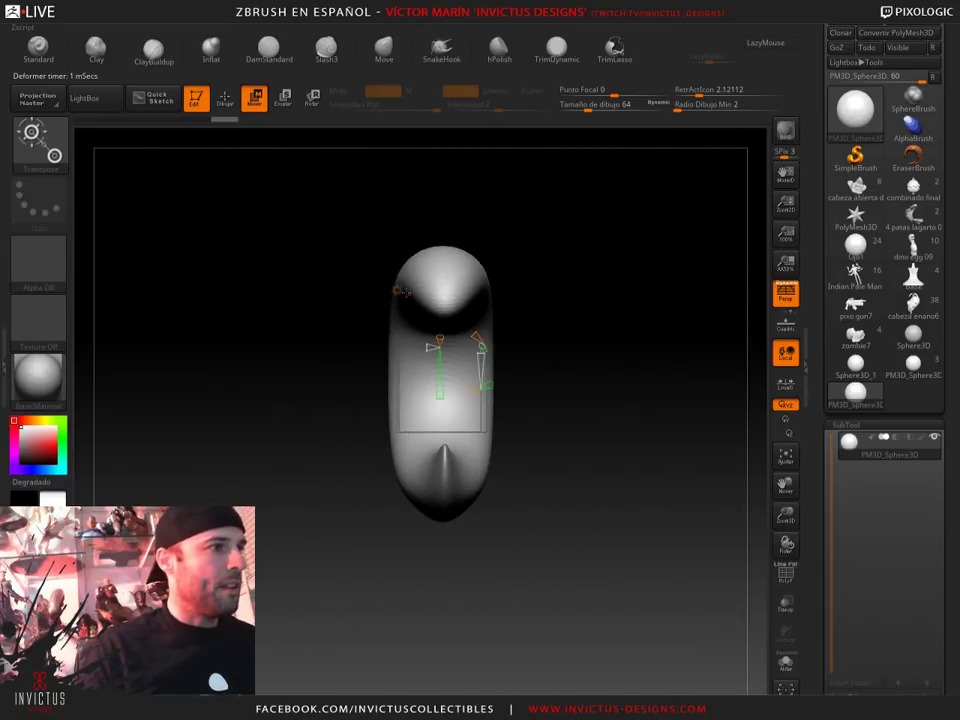
click(400, 290)
click(591, 287)
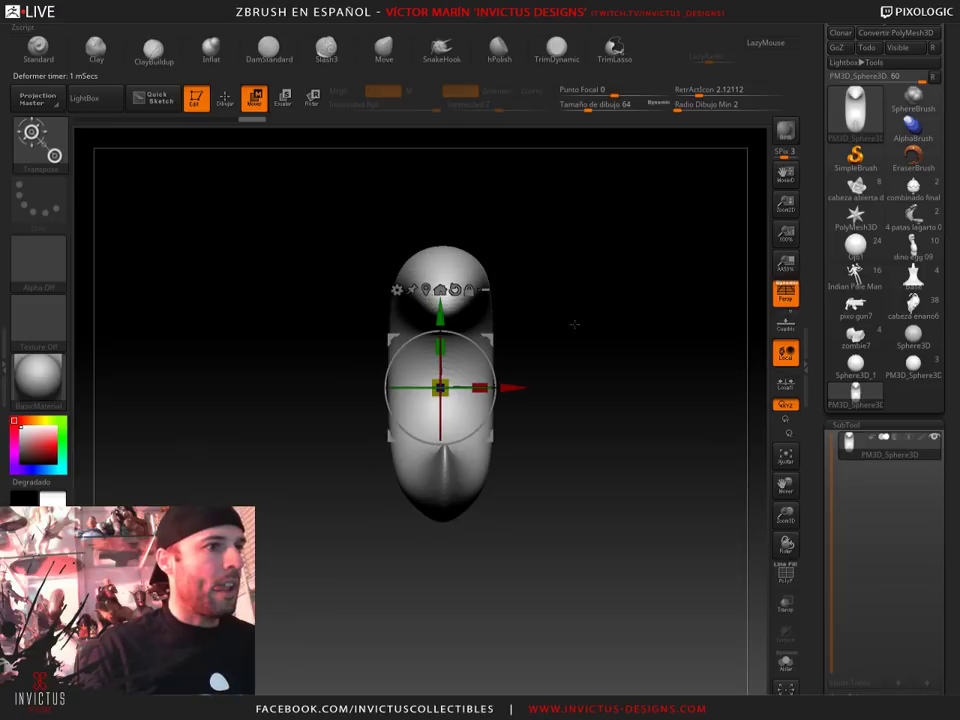
Reapply the bend deformer and taper the upper end of the C into a point
click(397, 289)
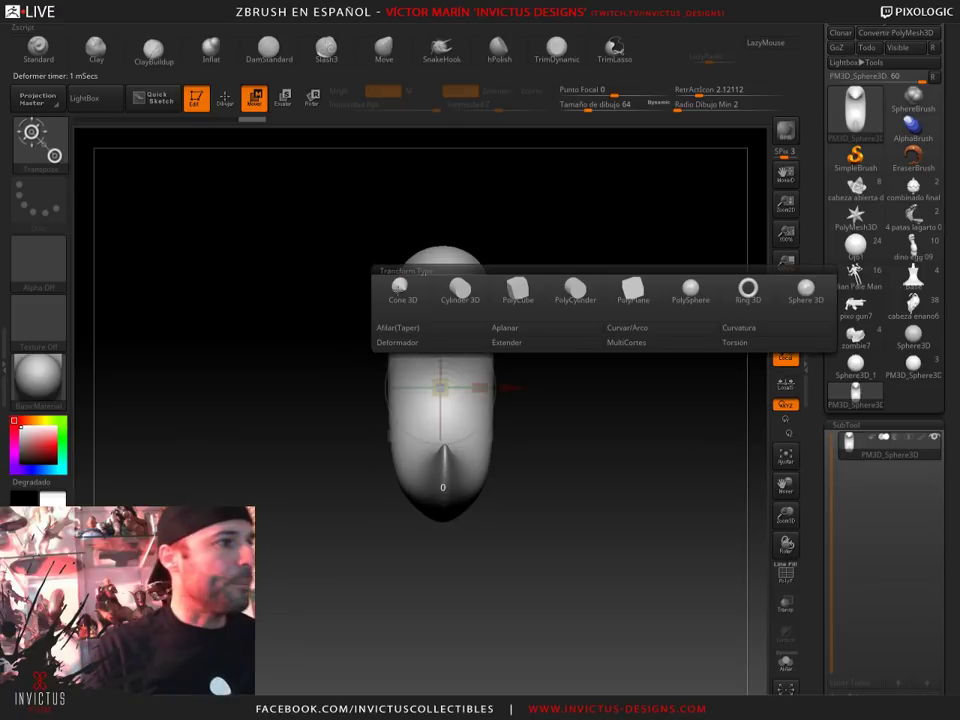
click(422, 343)
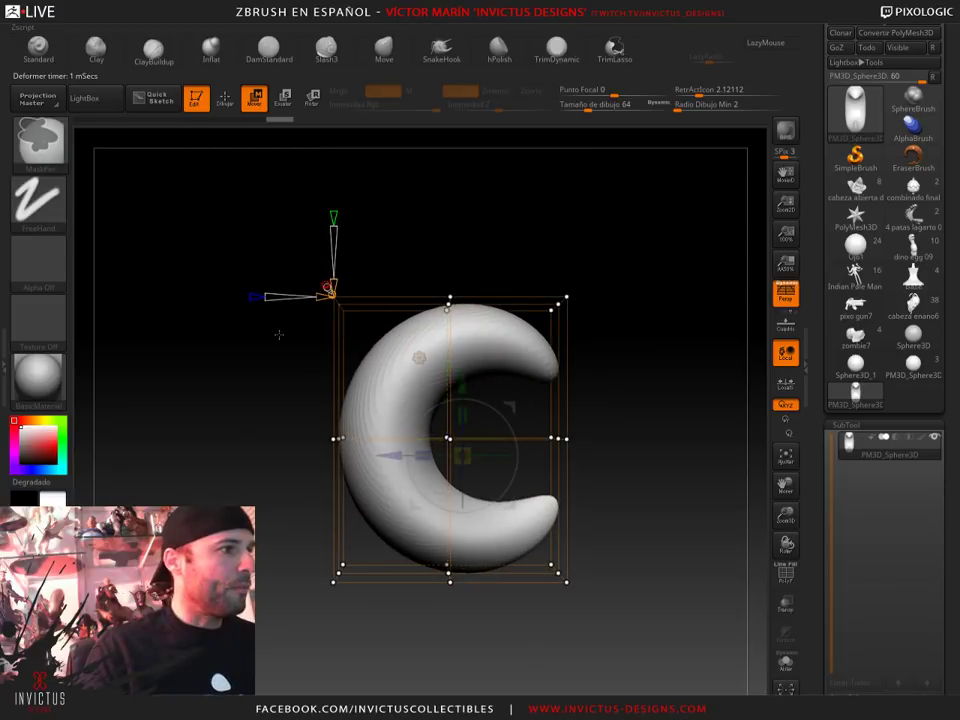
alt+drag(280, 325, 288, 377)
mouse_move(330, 292)
mouse_down()
mouse_move(295, 195)
mouse_move(258, 178)
mouse_up()
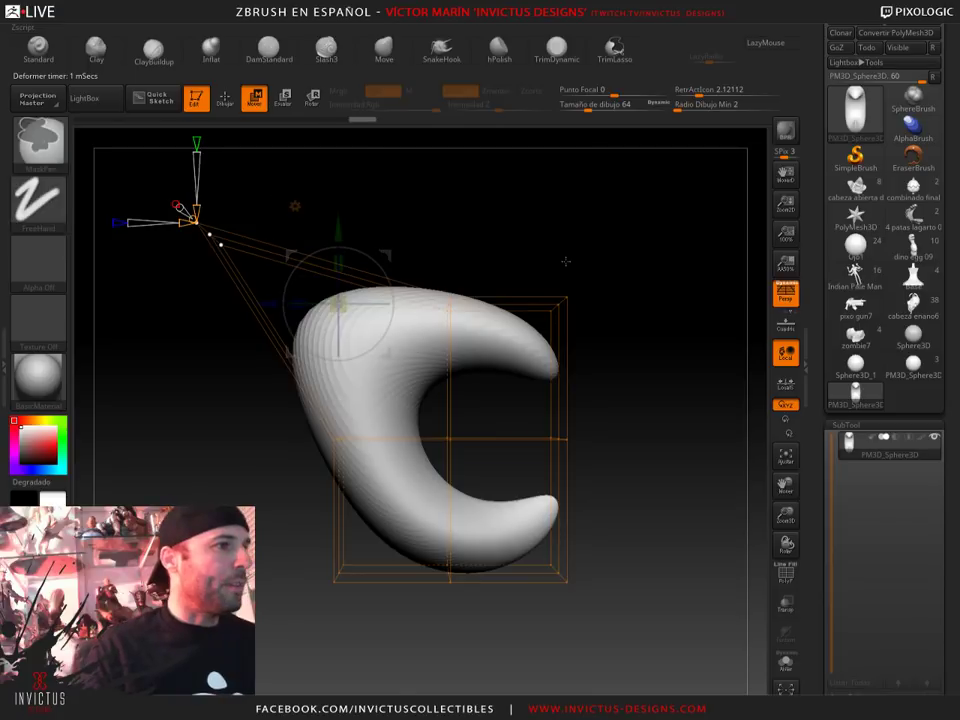
Draw a transpose line along the horn's top edge
ctrl+click(495, 277)
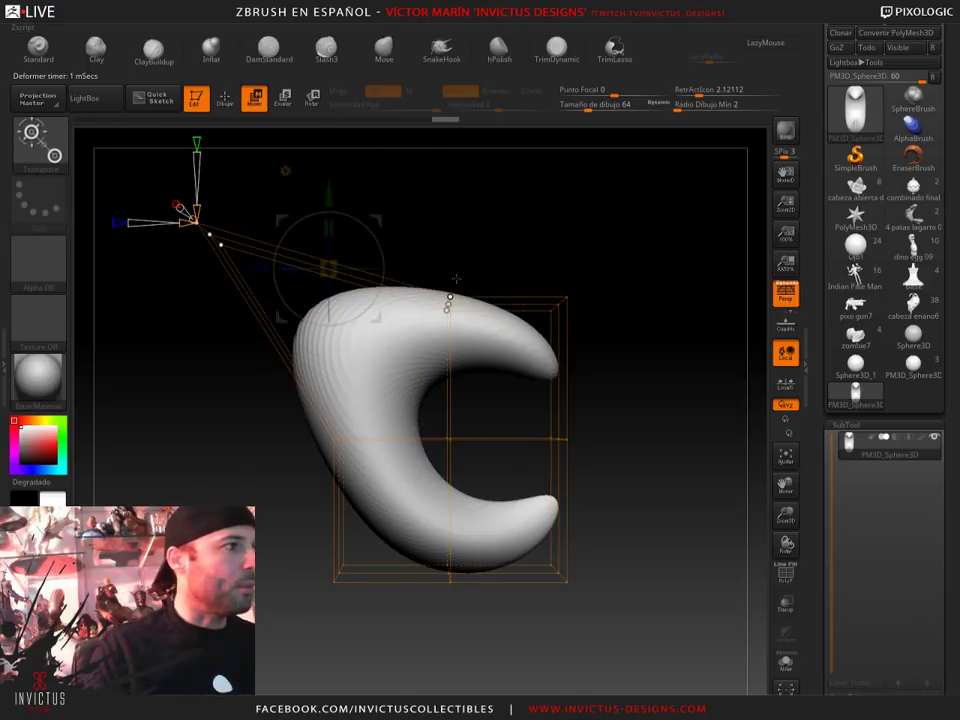
ctrl+click(503, 251)
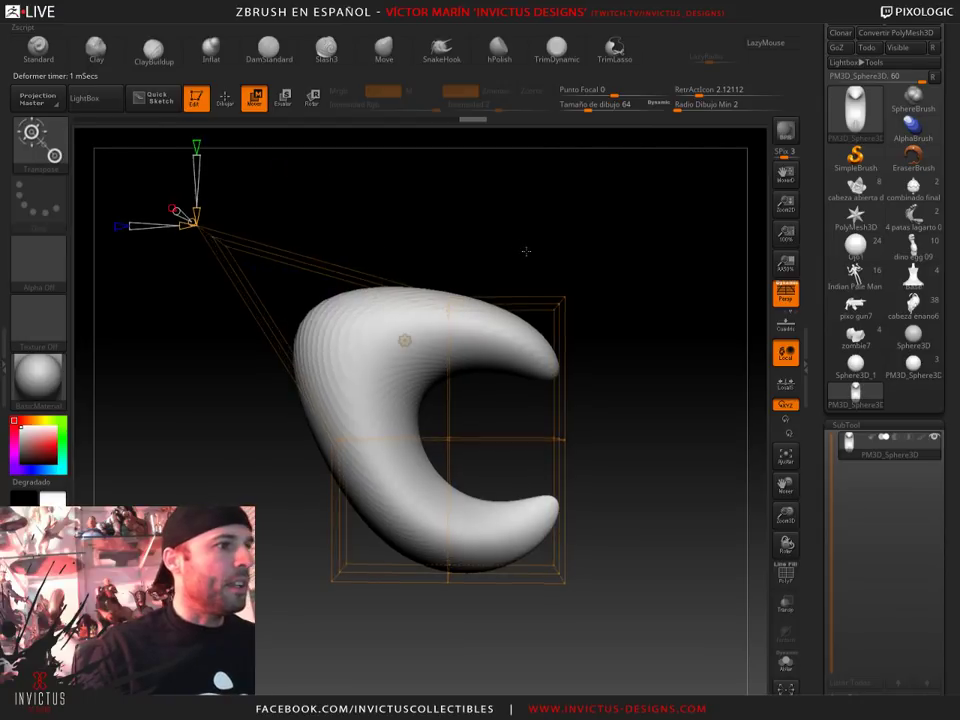
mouse_move(449, 297)
mouse_down()
mouse_move(447, 308)
mouse_move(480, 184)
mouse_up()
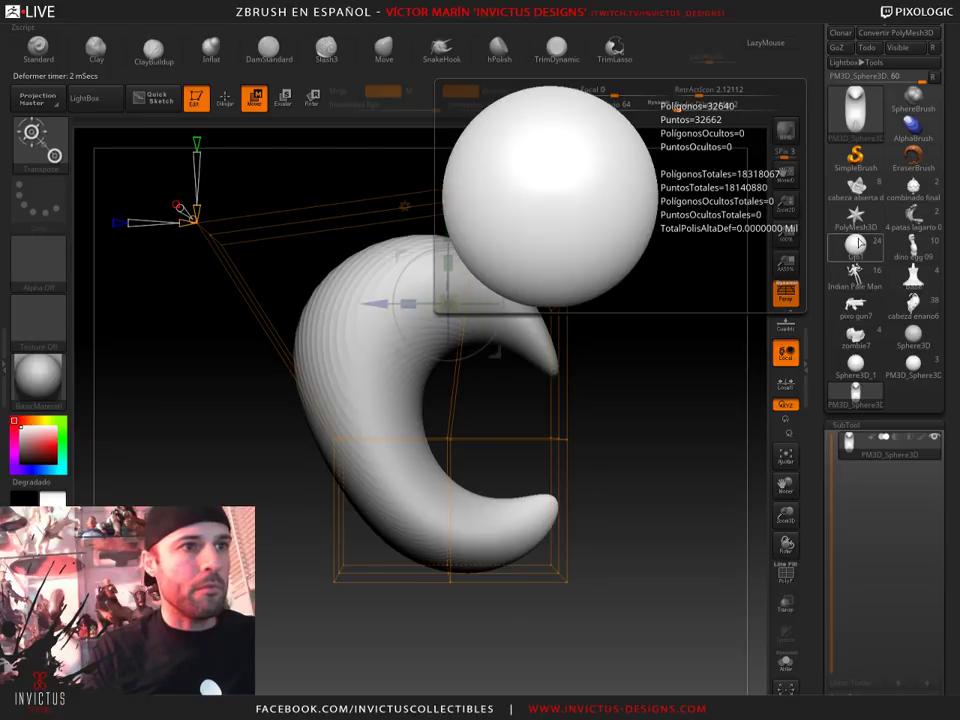
click(855, 245)
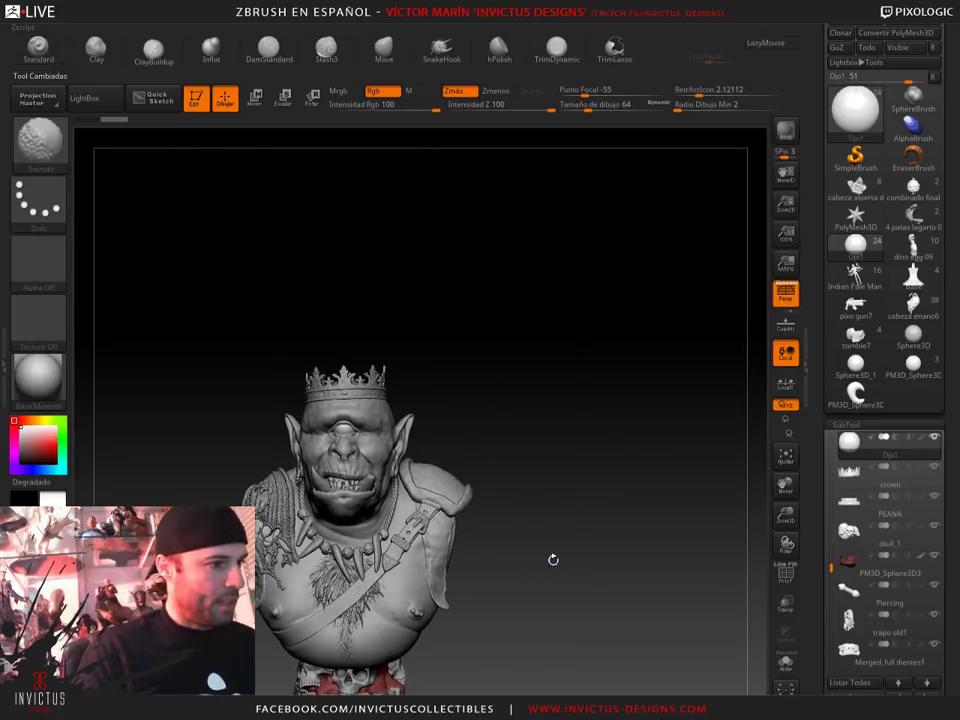
mouse_move(516, 574)
alt+mouse_down()
mouse_move(615, 460)
mouse_move(621, 369)
mouse_move(622, 393)
alt+mouse_up()
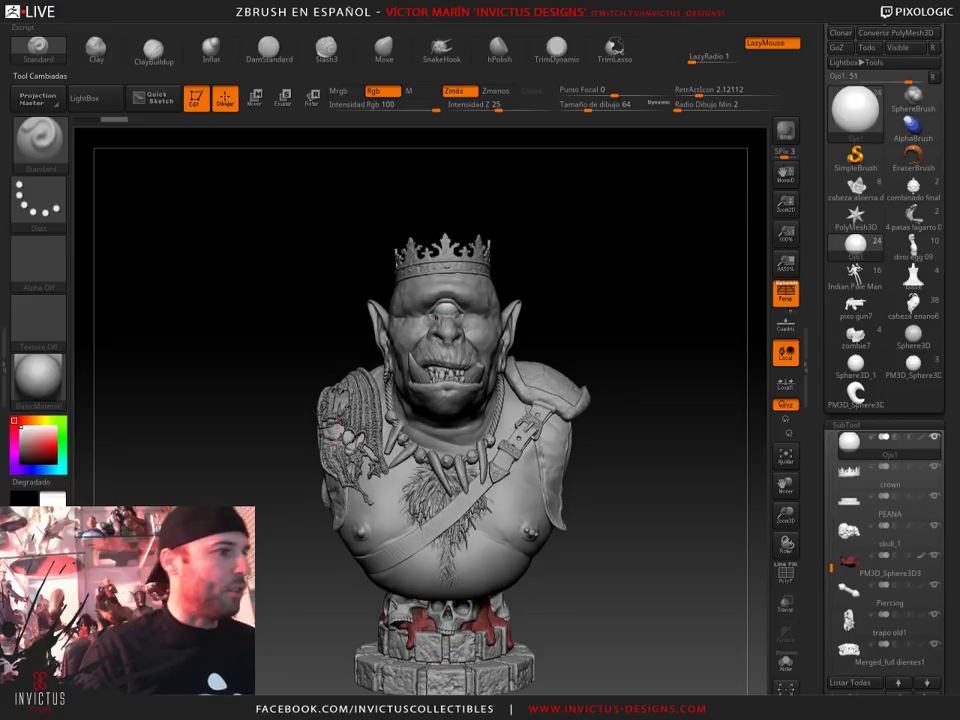
drag(608, 490, 456, 368)
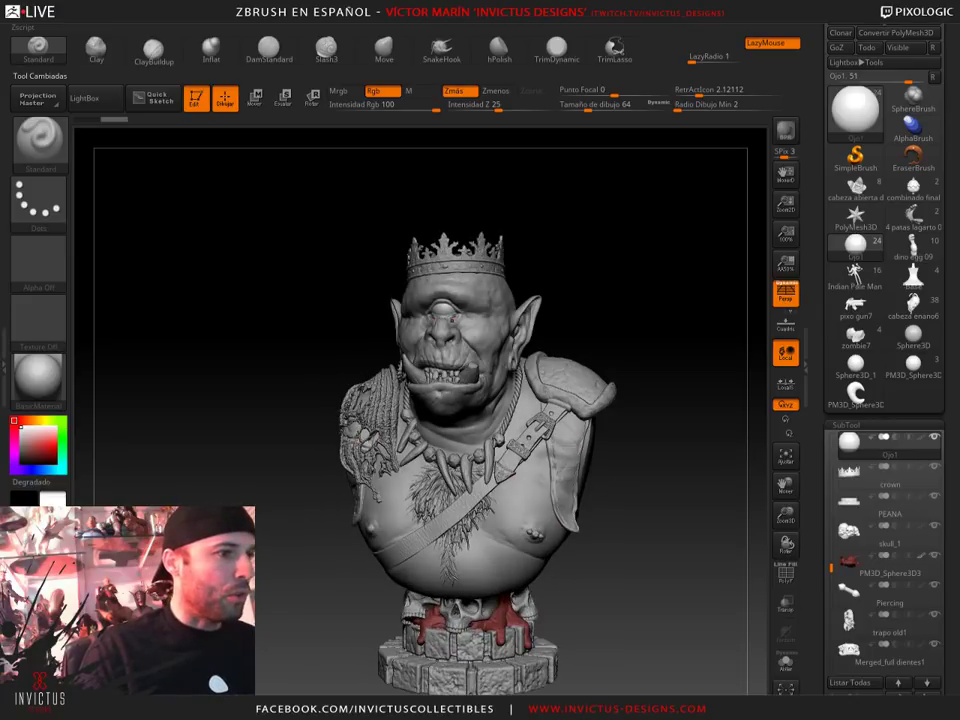
mouse_move(647, 466)
mouse_down()
mouse_move(444, 296)
mouse_move(475, 382)
mouse_move(430, 360)
mouse_up()
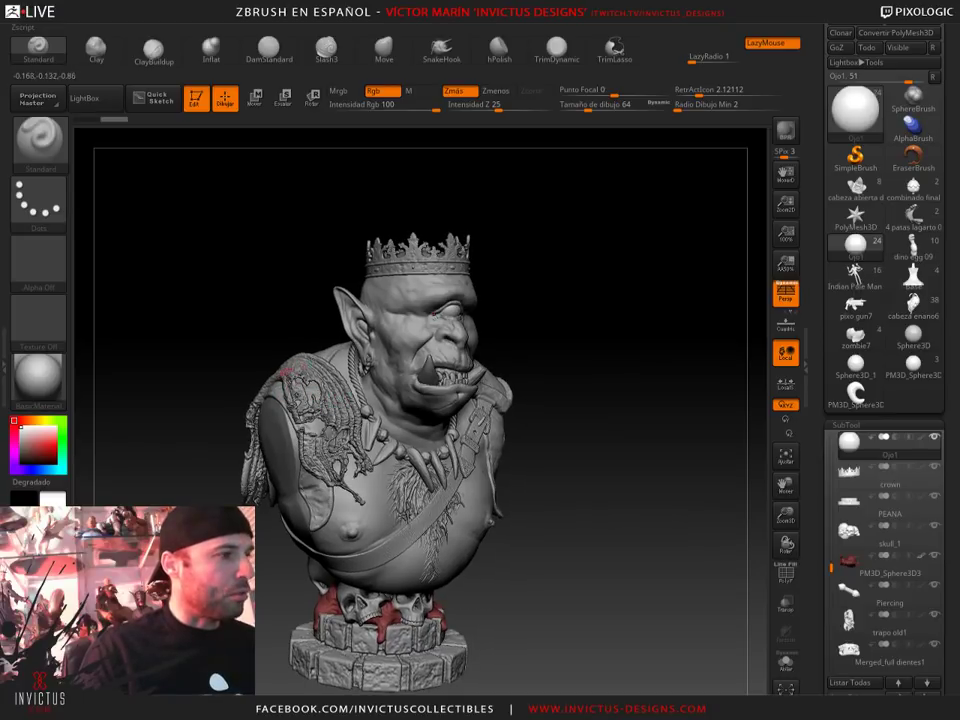
mouse_move(574, 360)
alt+mouse_down()
mouse_move(440, 330)
mouse_move(584, 291)
alt+mouse_up()
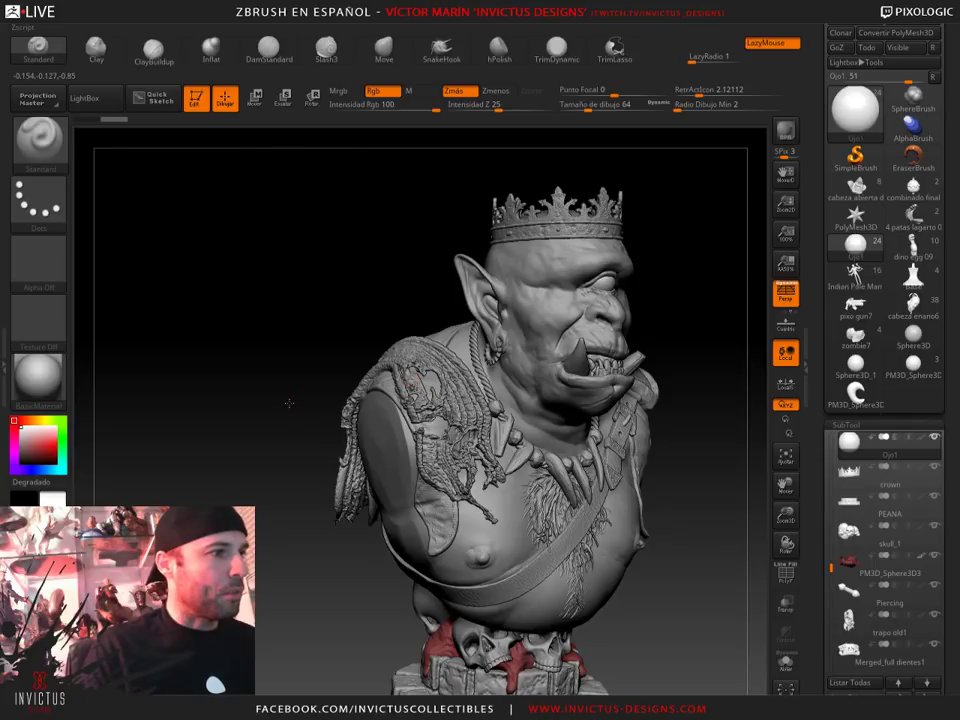
drag(289, 402, 330, 405)
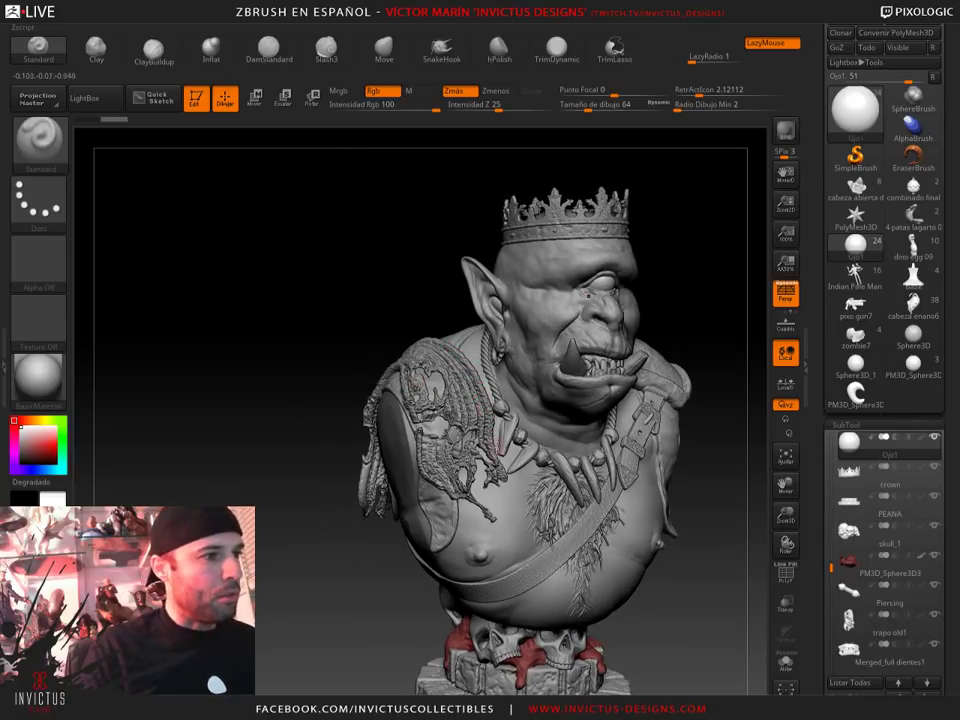
drag(291, 387, 234, 296)
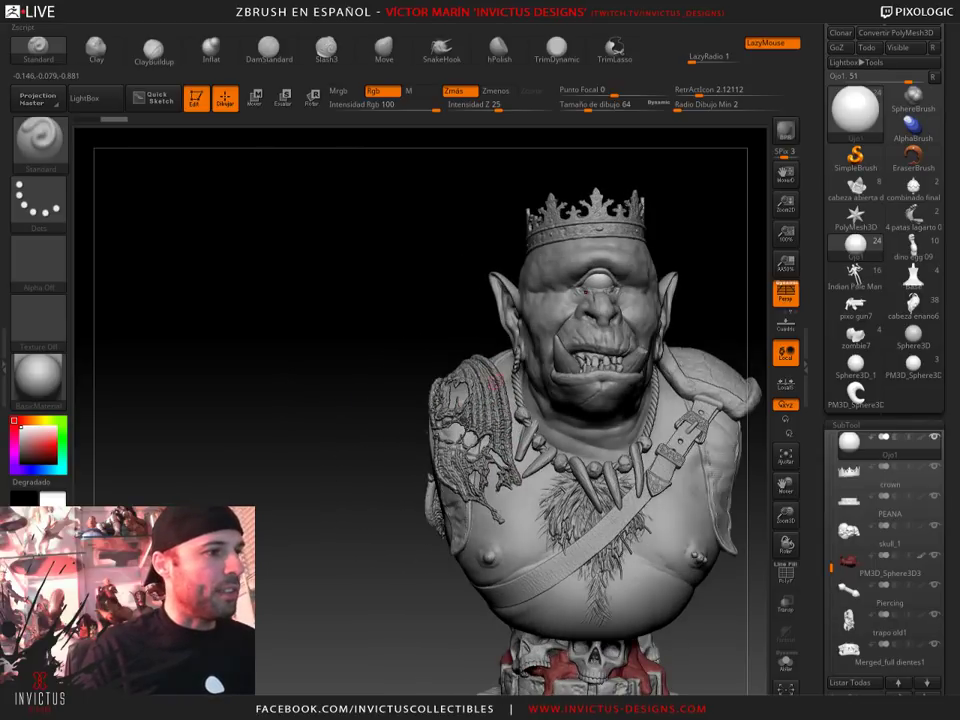
drag(331, 408, 338, 410)
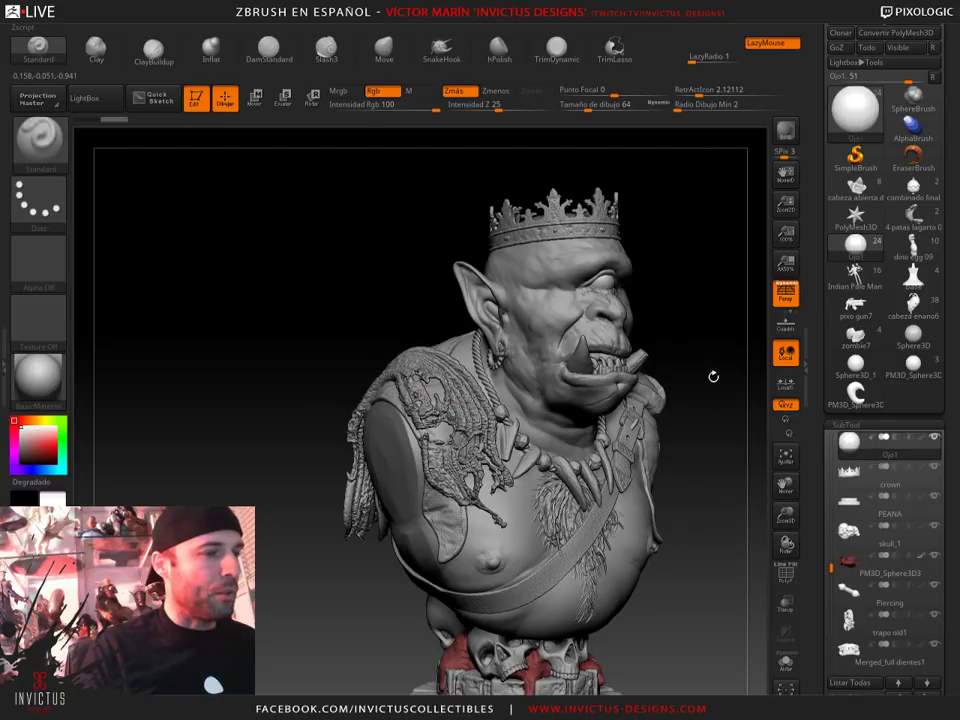
drag(713, 376, 620, 380)
drag(386, 265, 330, 266)
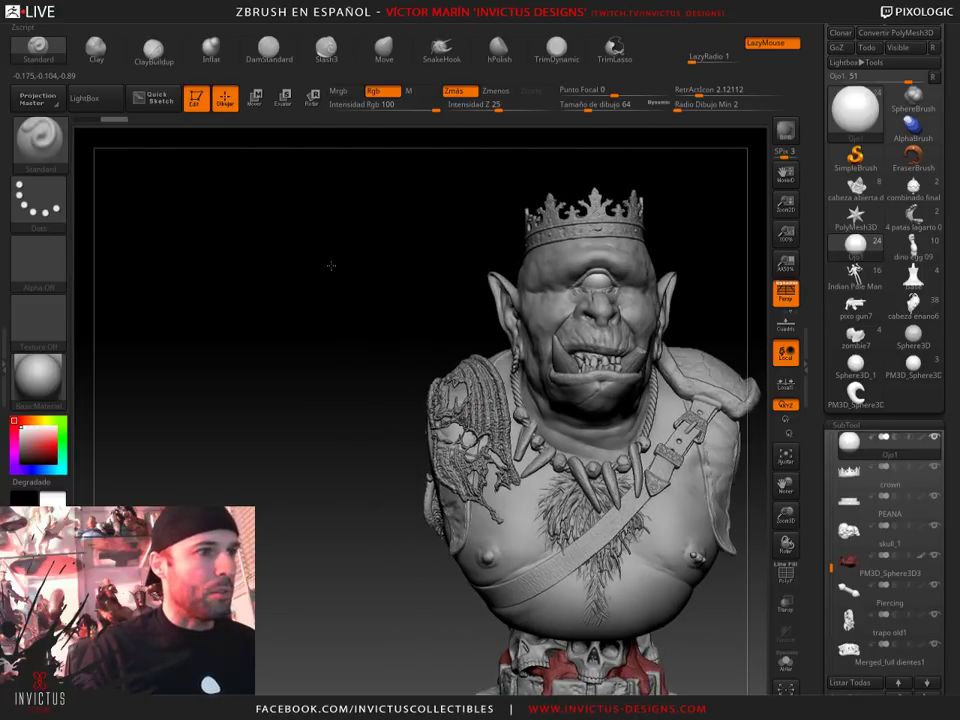
click(857, 390)
mouse_move(354, 411)
mouse_down()
mouse_move(364, 369)
mouse_move(358, 375)
mouse_move(629, 441)
mouse_move(621, 553)
mouse_move(626, 467)
mouse_move(557, 451)
mouse_move(658, 450)
mouse_up()
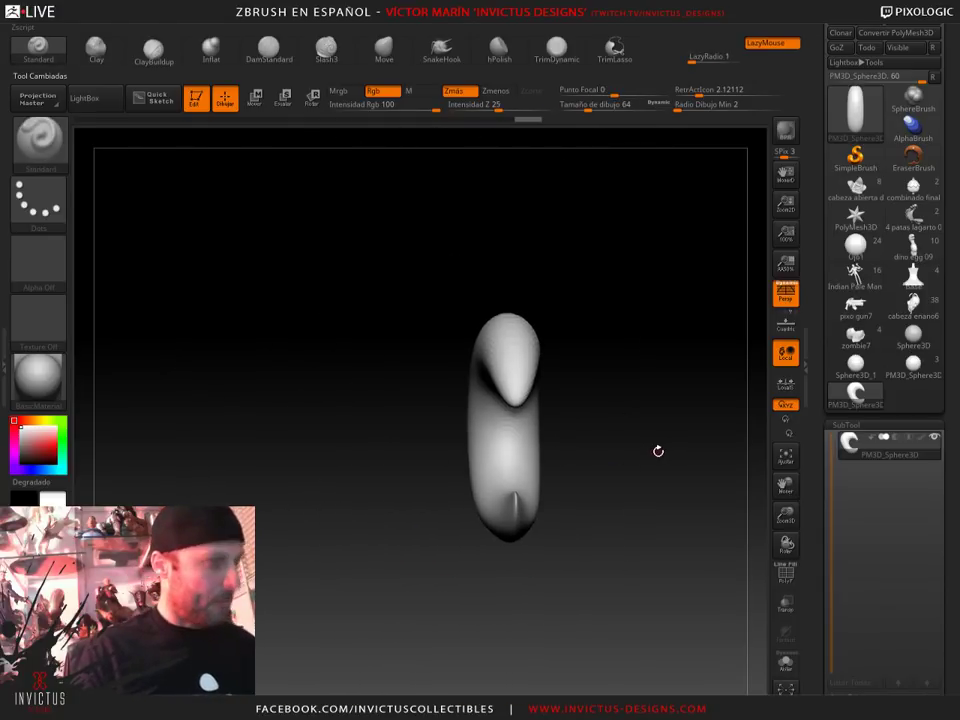
key(w)
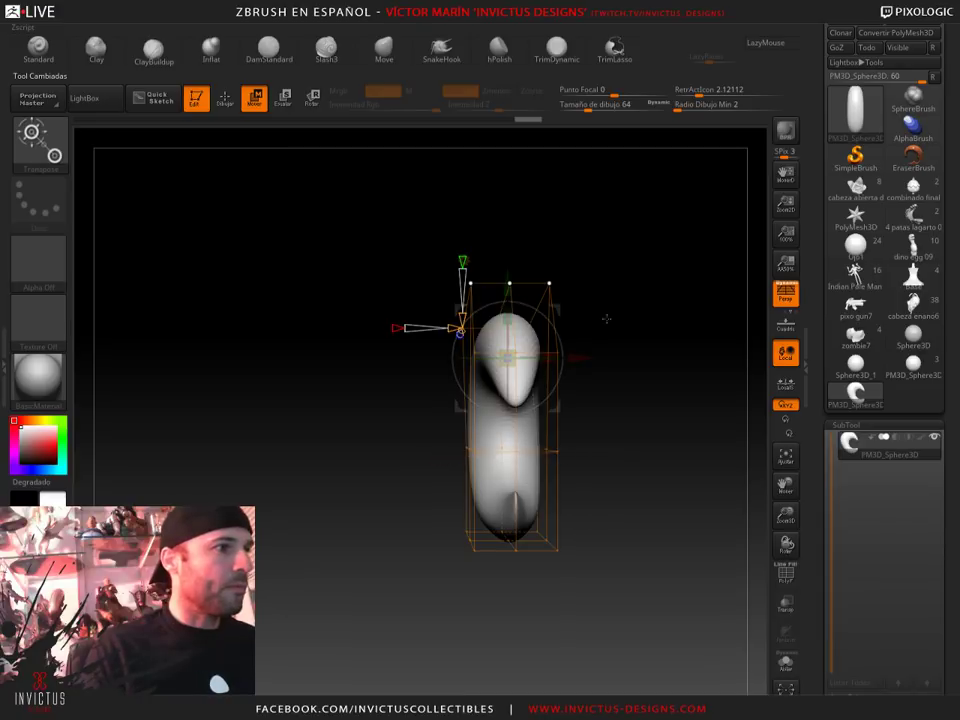
mouse_move(606, 317)
mouse_down()
mouse_move(551, 394)
mouse_move(560, 338)
mouse_move(634, 343)
mouse_move(602, 377)
mouse_move(604, 343)
mouse_up()
click(225, 104)
drag(555, 272, 551, 360)
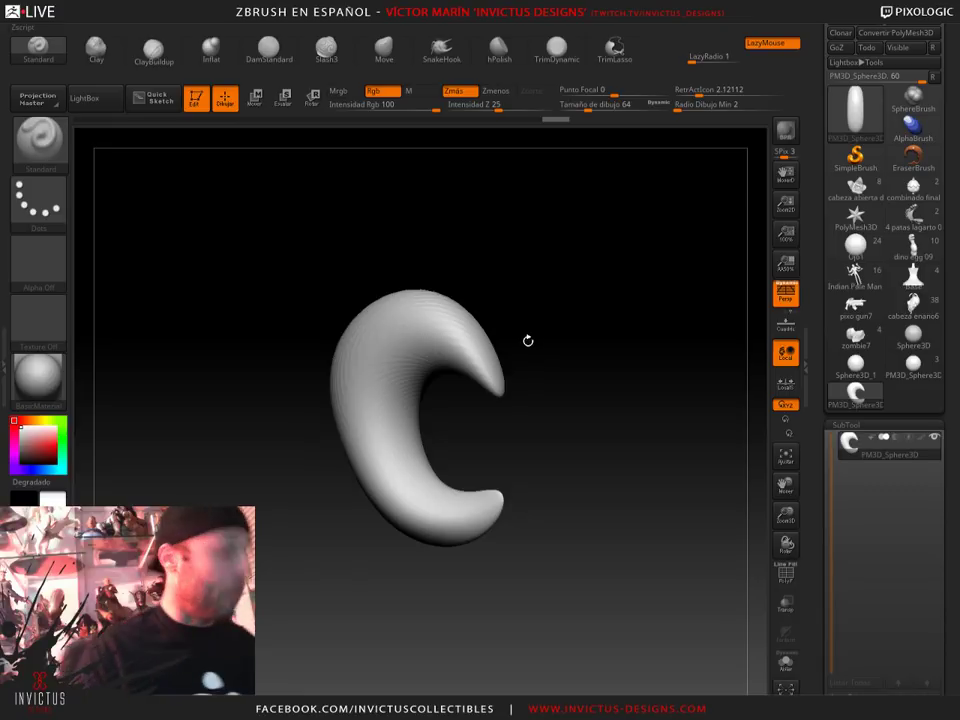
mouse_move(561, 306)
mouse_down()
mouse_move(546, 314)
mouse_move(540, 298)
mouse_move(566, 345)
mouse_move(634, 337)
mouse_up()
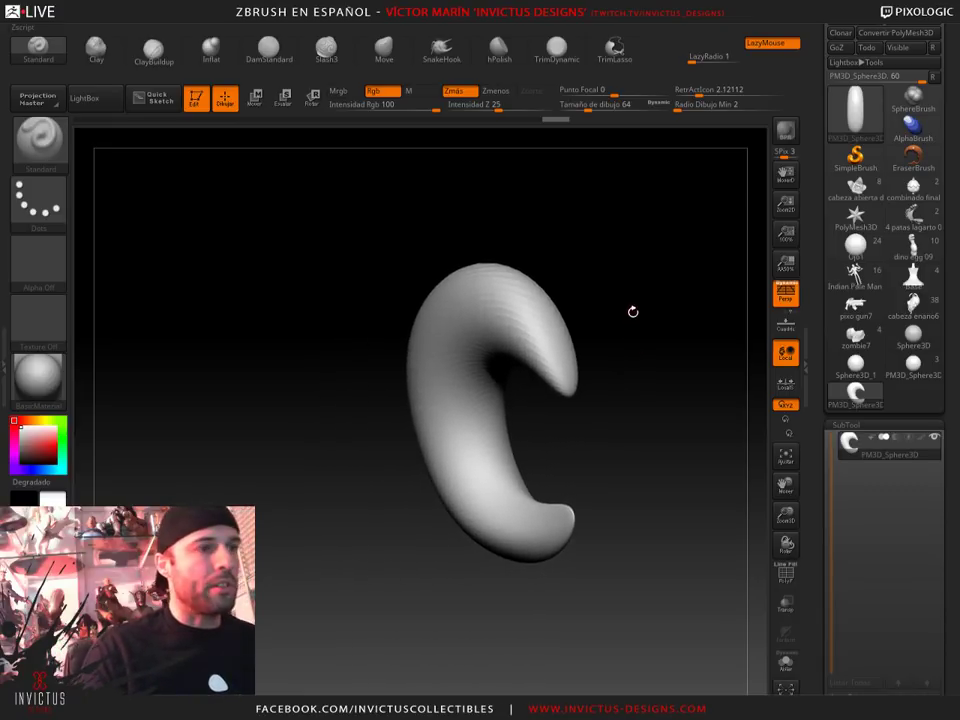
mouse_move(628, 282)
mouse_down()
mouse_move(628, 246)
mouse_move(611, 249)
mouse_move(638, 293)
mouse_up()
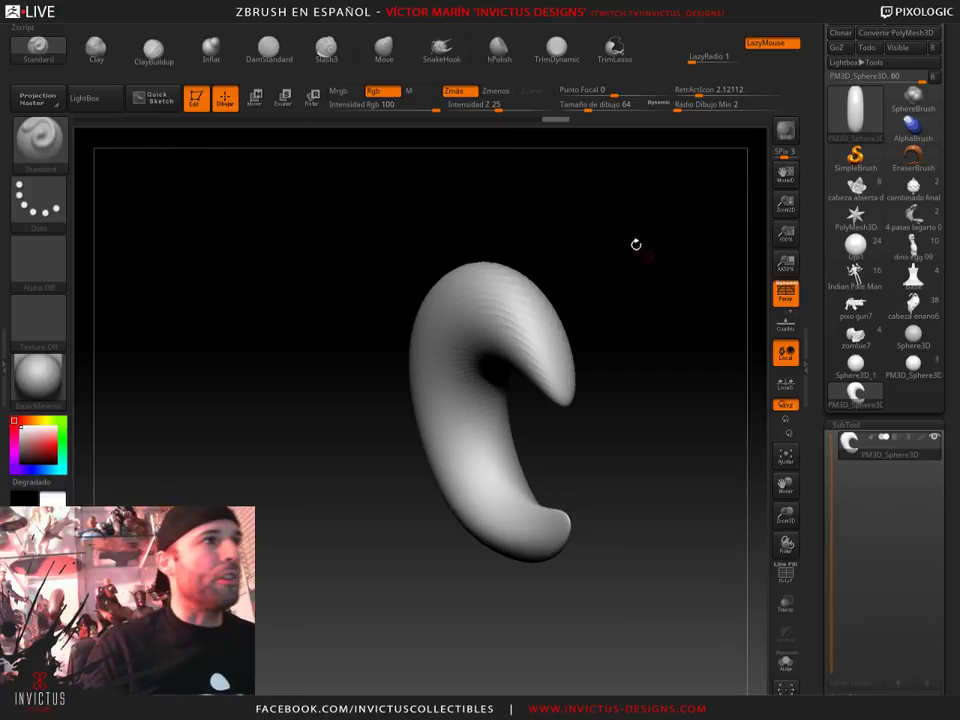
scroll(952, 519, down, 5)
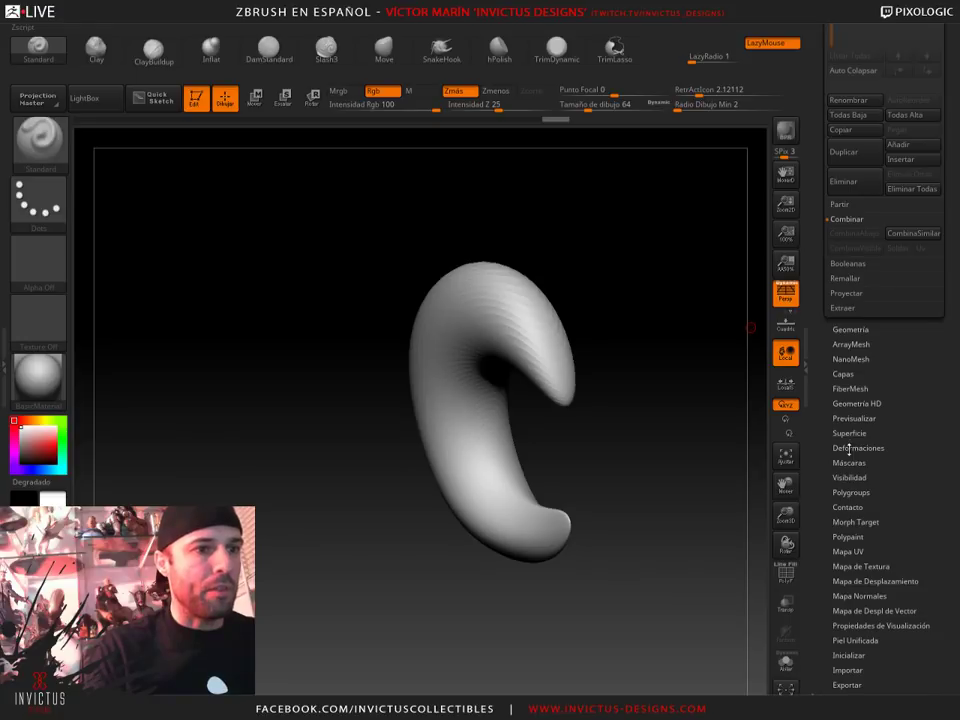
Expand the deformation settings in the Tool palette
click(848, 449)
scroll(946, 256, up, 3)
scroll(946, 256, up, 3)
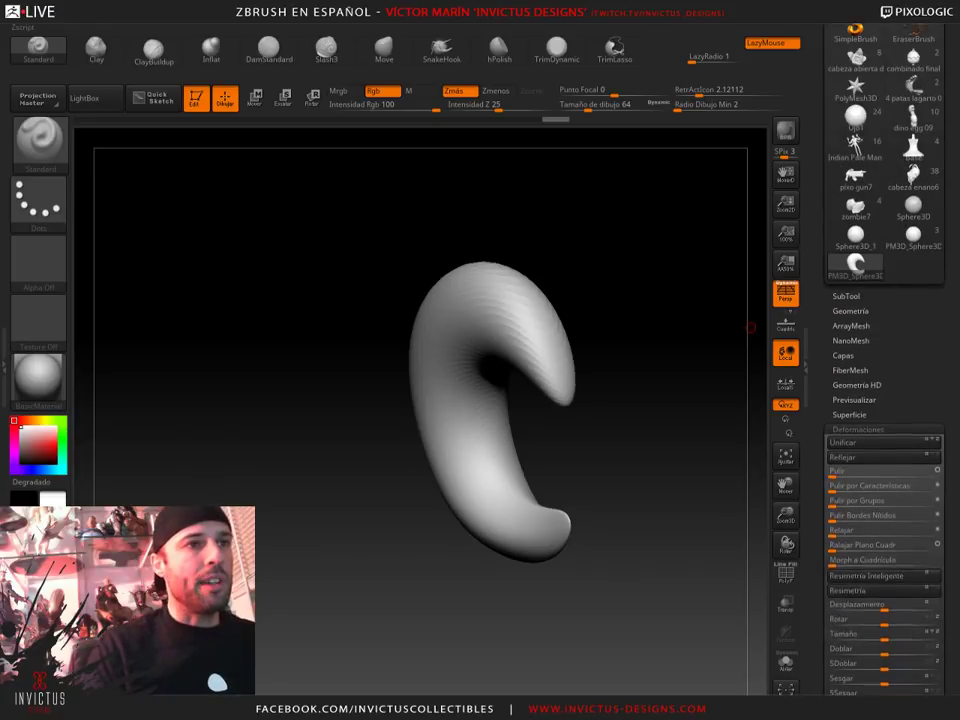
mouse_move(709, 358)
mouse_down()
mouse_move(623, 319)
mouse_move(613, 350)
mouse_move(761, 304)
mouse_move(651, 339)
mouse_move(580, 320)
mouse_move(619, 298)
mouse_up()
Turn the comma shape to face forward and bend it further with the deformer cage
key(w)
drag(430, 180, 352, 195)
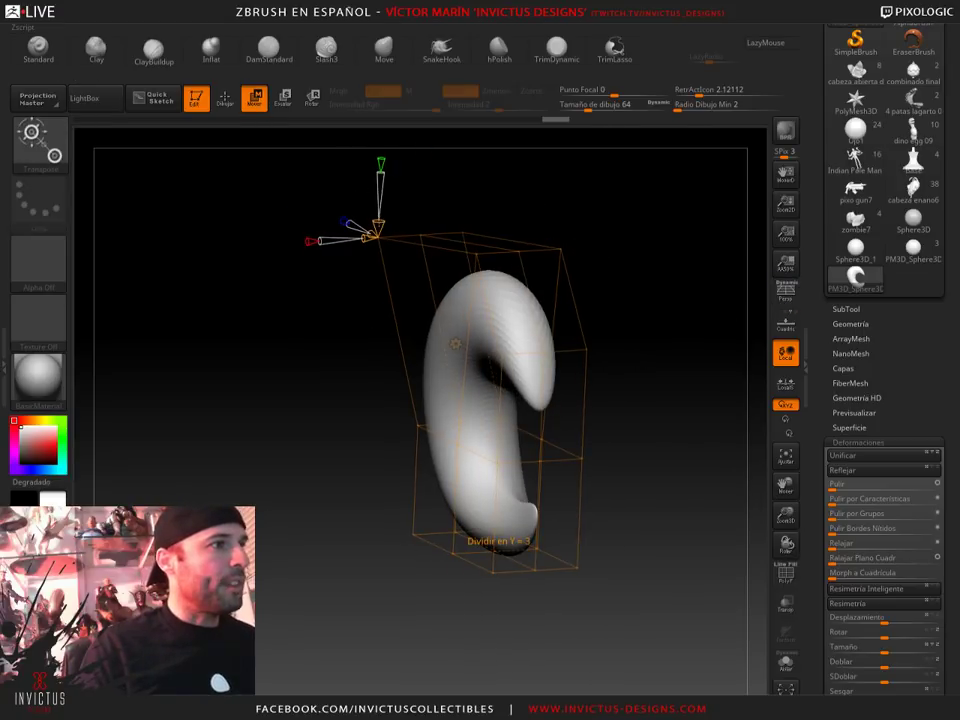
mouse_move(330, 155)
mouse_down()
mouse_move(379, 233)
mouse_move(388, 198)
mouse_move(388, 210)
mouse_up()
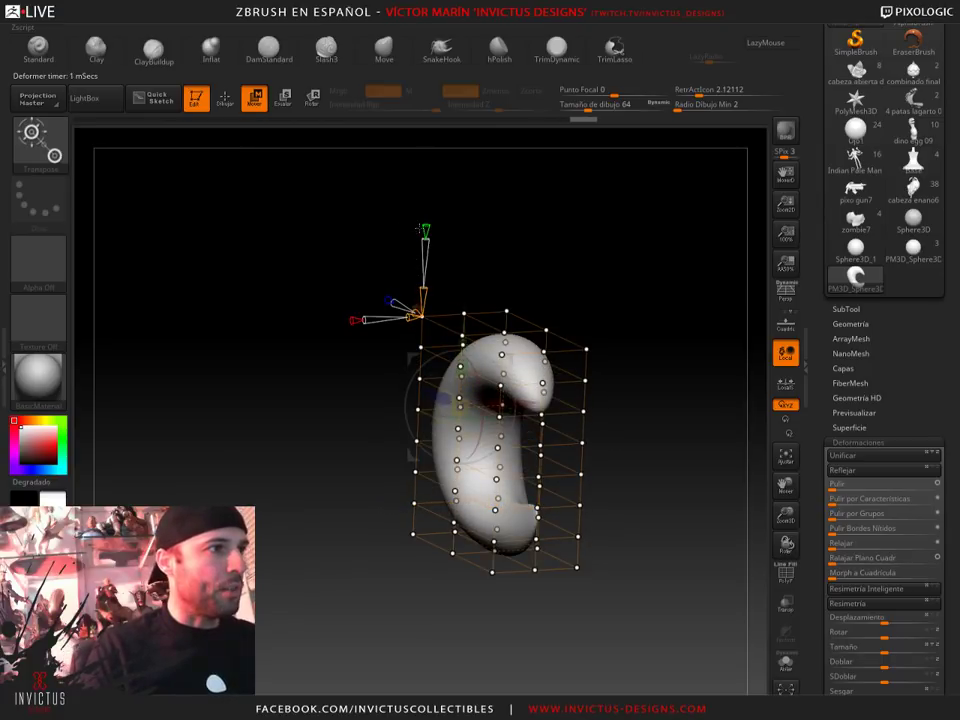
drag(625, 364, 663, 364)
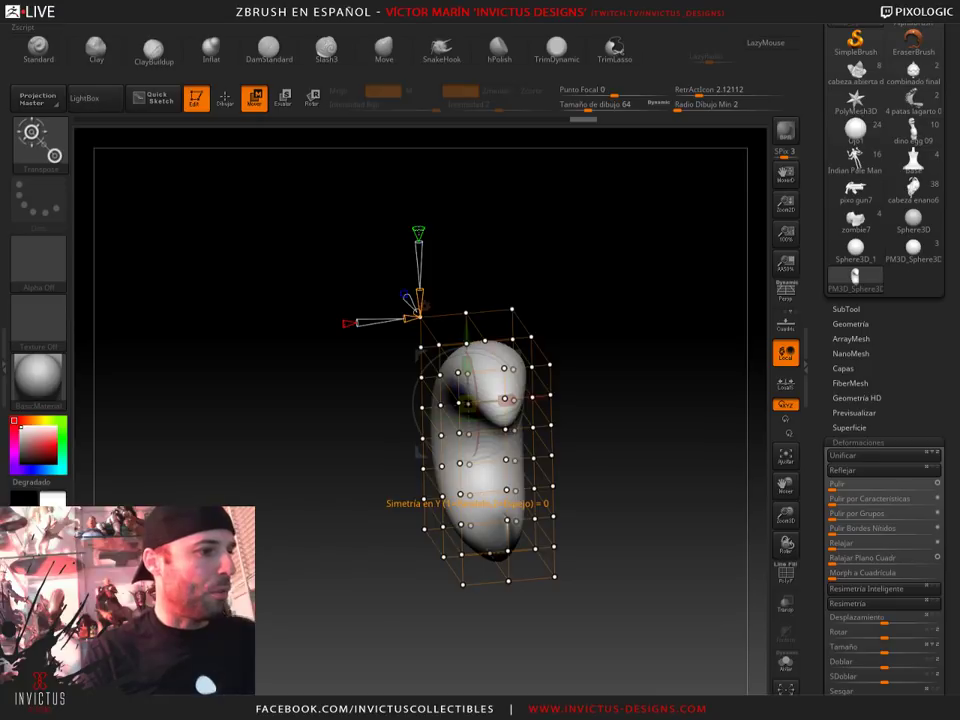
drag(530, 240, 570, 292)
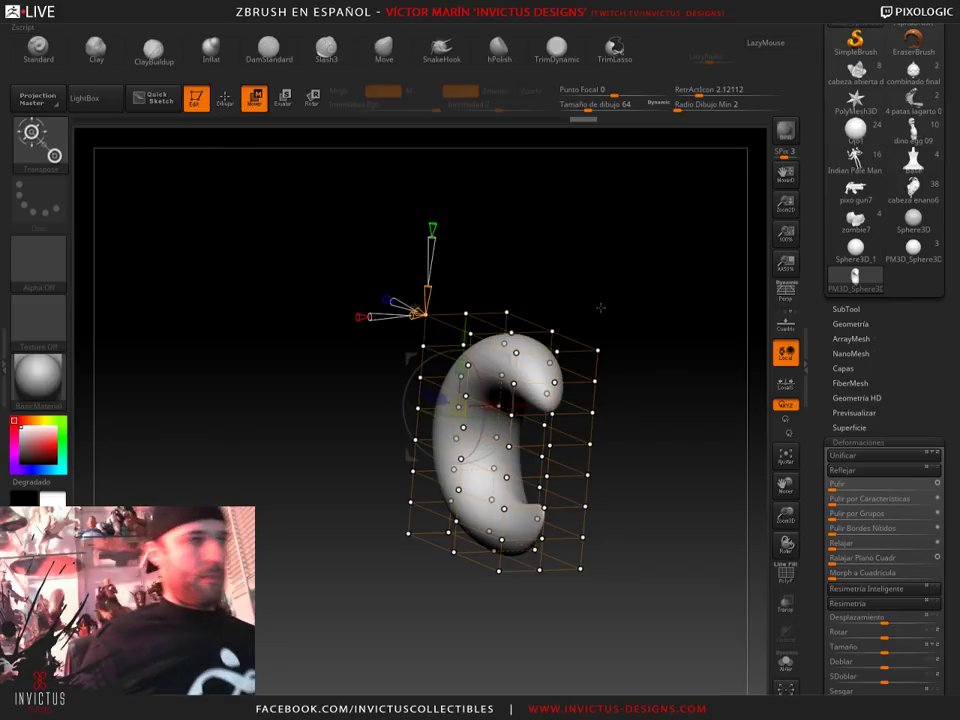
drag(600, 306, 406, 204)
Exit the cage back to sculpting and orbit around the bent mesh
key(q)
drag(626, 281, 615, 285)
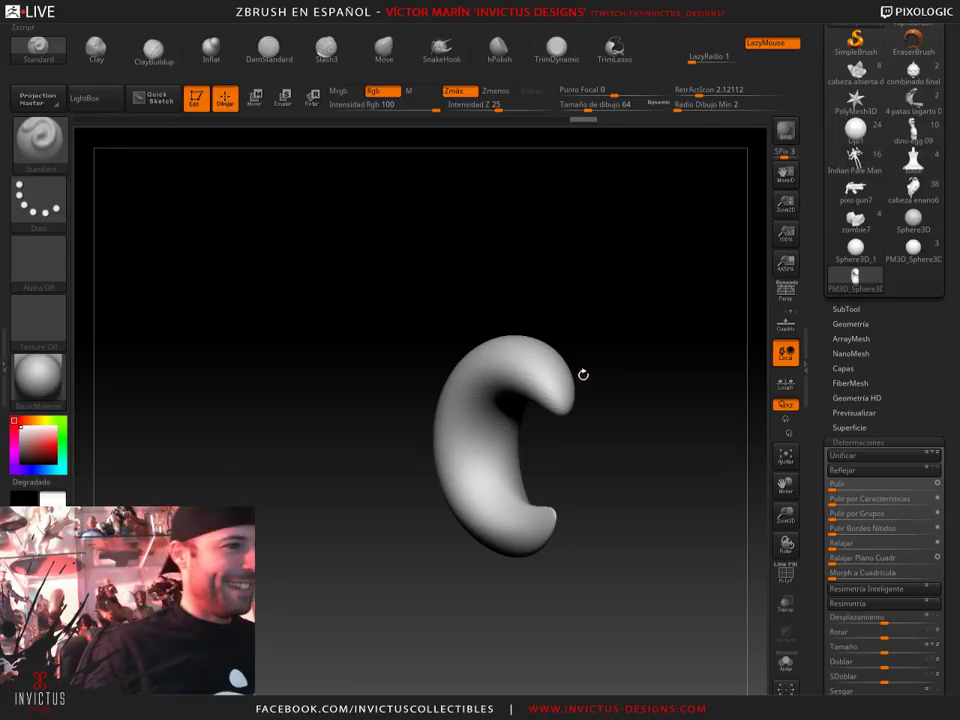
drag(583, 375, 596, 360)
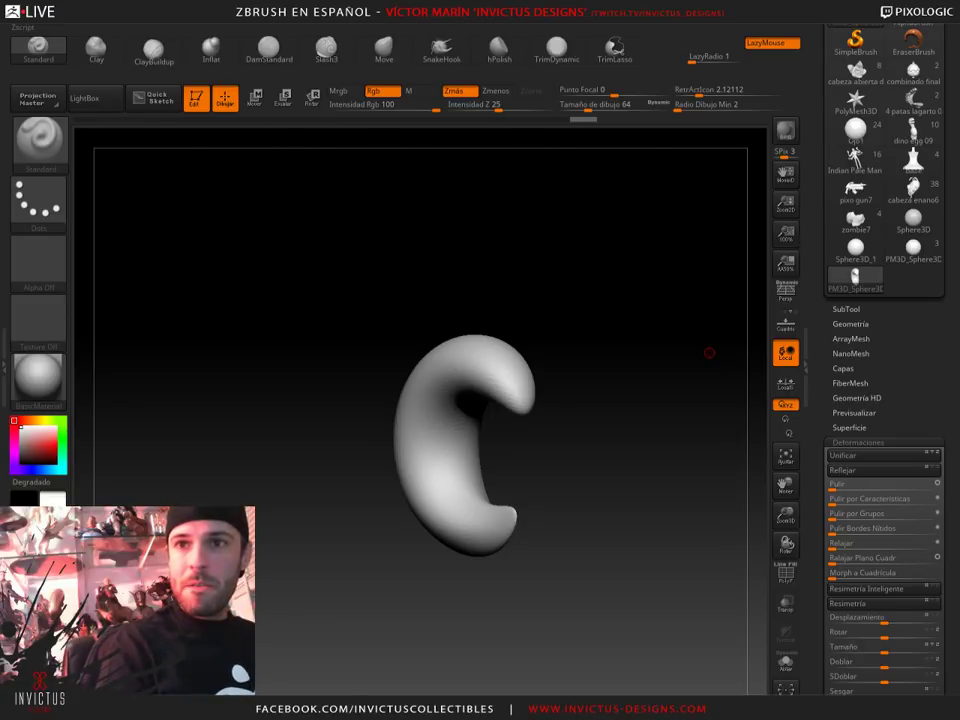
drag(479, 412, 662, 323)
Load the finished creature, solo its open-mouthed head, and orbit to inspect the teeth
drag(908, 319, 908, 376)
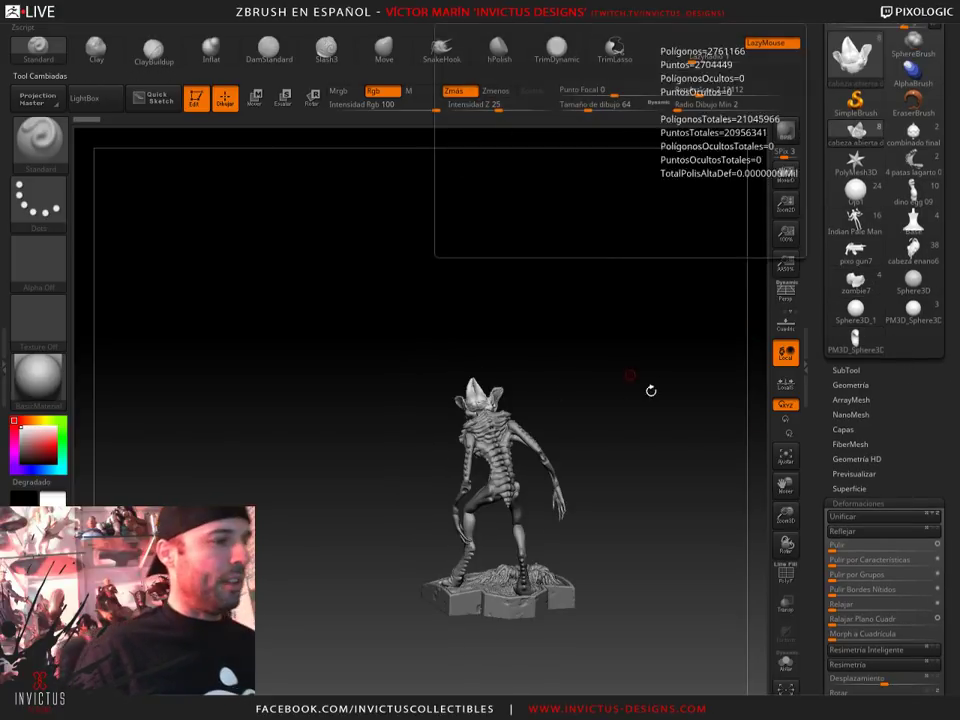
mouse_move(608, 355)
mouse_down()
mouse_move(677, 356)
mouse_move(643, 396)
mouse_up()
key(ctrl+shift+s)
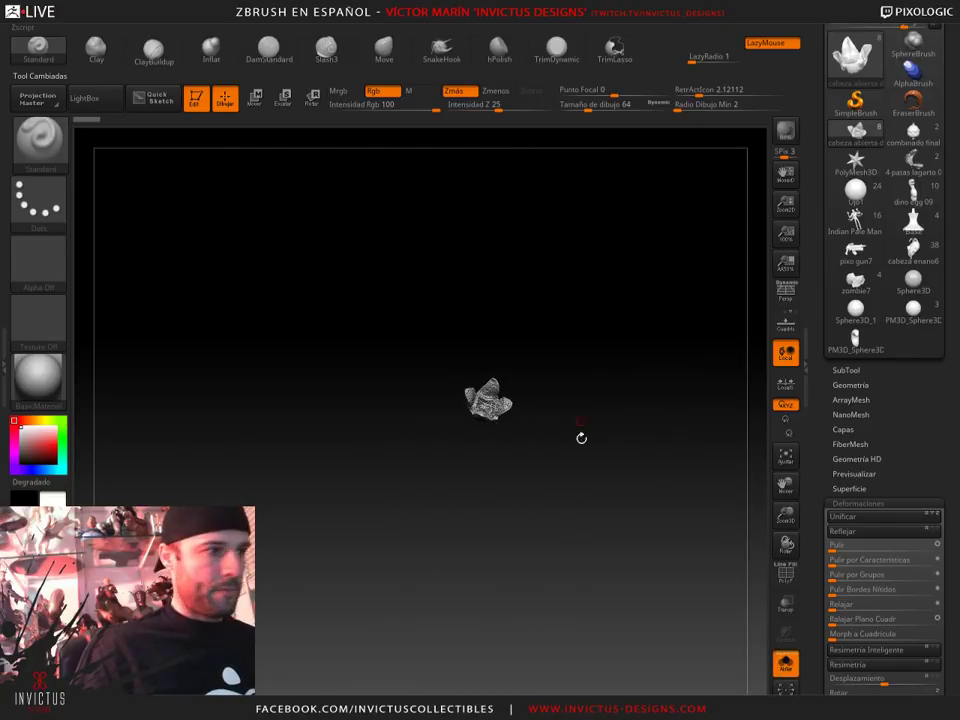
mouse_move(648, 600)
mouse_down()
mouse_move(598, 276)
mouse_move(664, 268)
mouse_move(658, 246)
mouse_move(639, 246)
mouse_move(634, 257)
mouse_move(654, 247)
mouse_move(634, 257)
mouse_up()
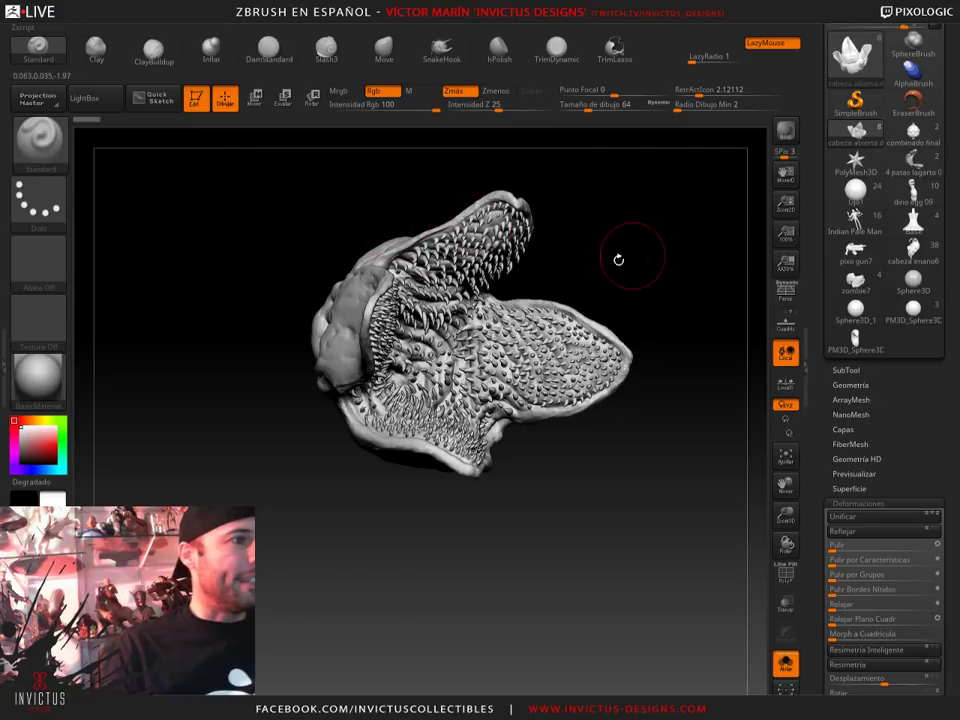
mouse_move(619, 259)
mouse_down()
mouse_move(579, 253)
mouse_move(628, 249)
mouse_move(640, 260)
mouse_move(492, 308)
mouse_up()
mouse_move(610, 299)
mouse_down()
mouse_move(645, 291)
mouse_move(617, 291)
mouse_move(643, 285)
mouse_move(645, 263)
mouse_move(654, 270)
mouse_move(655, 279)
mouse_move(620, 293)
mouse_up()
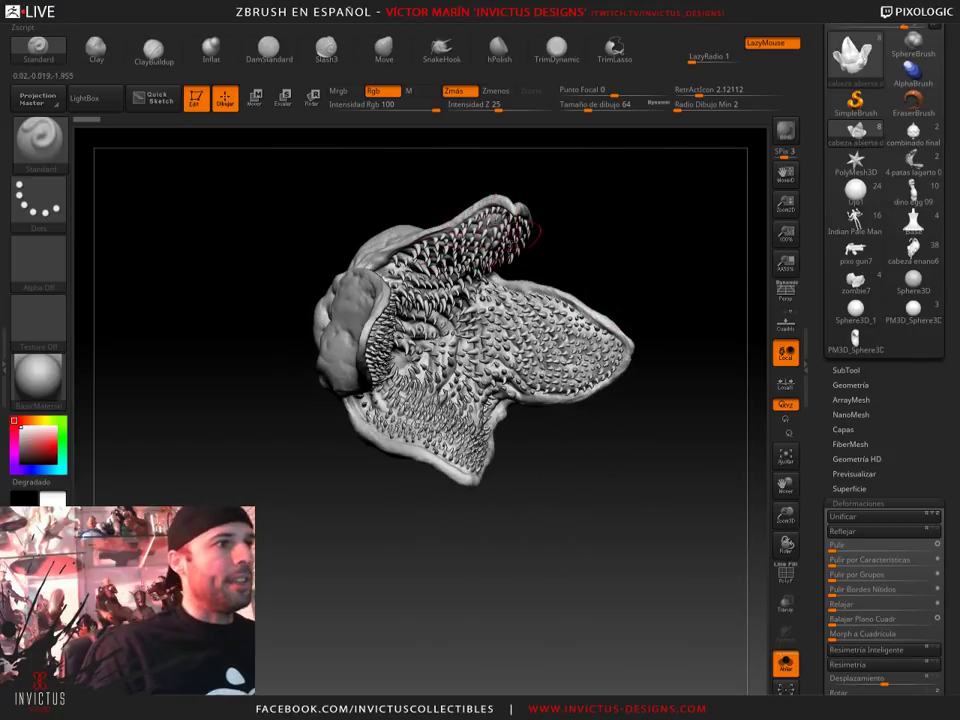
drag(560, 258, 589, 265)
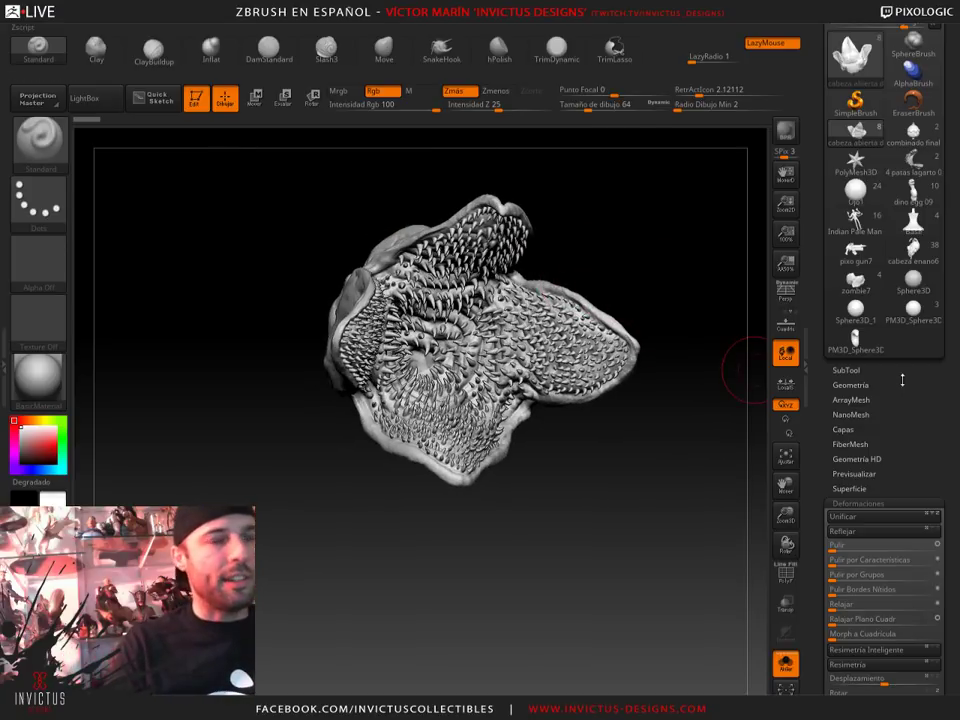
Try the Chisel3D insert brush, then switch back to the Standard brush
click(38, 140)
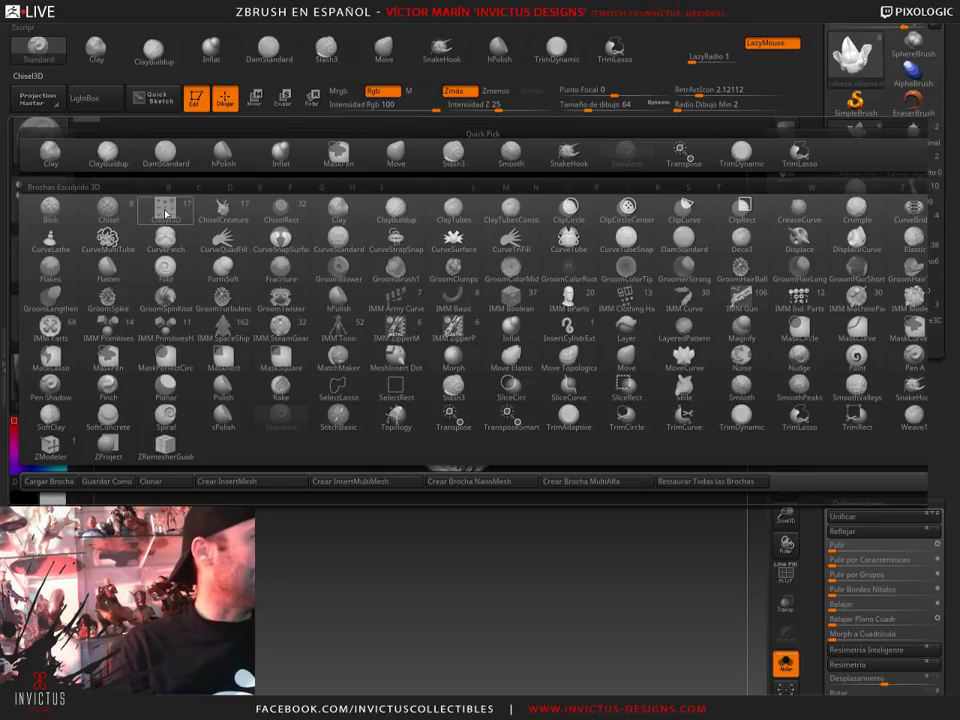
click(166, 210)
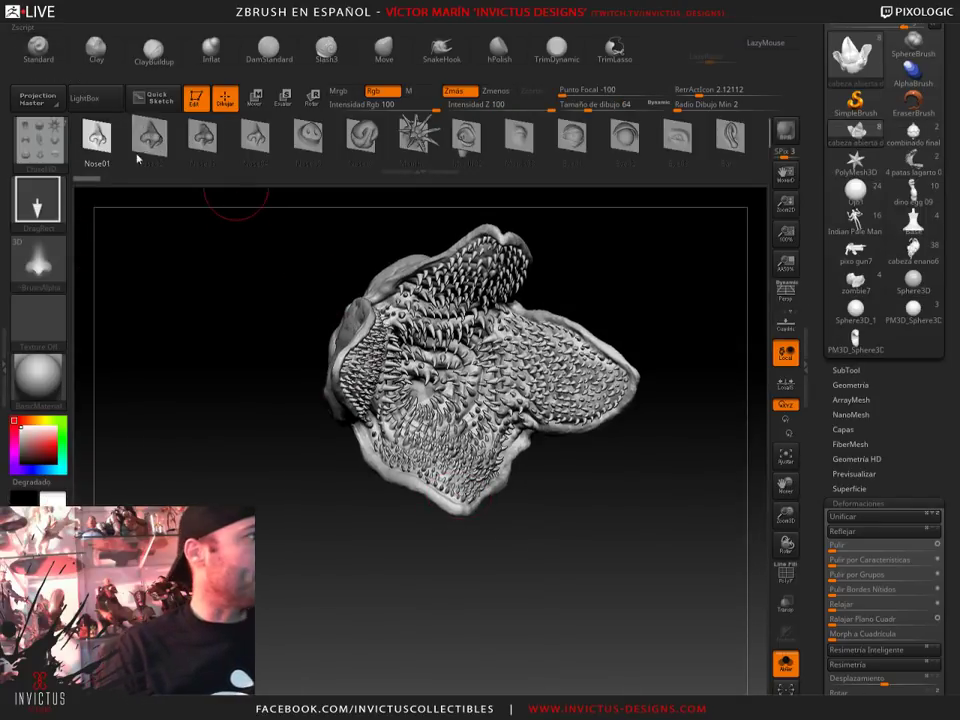
drag(908, 393, 908, 441)
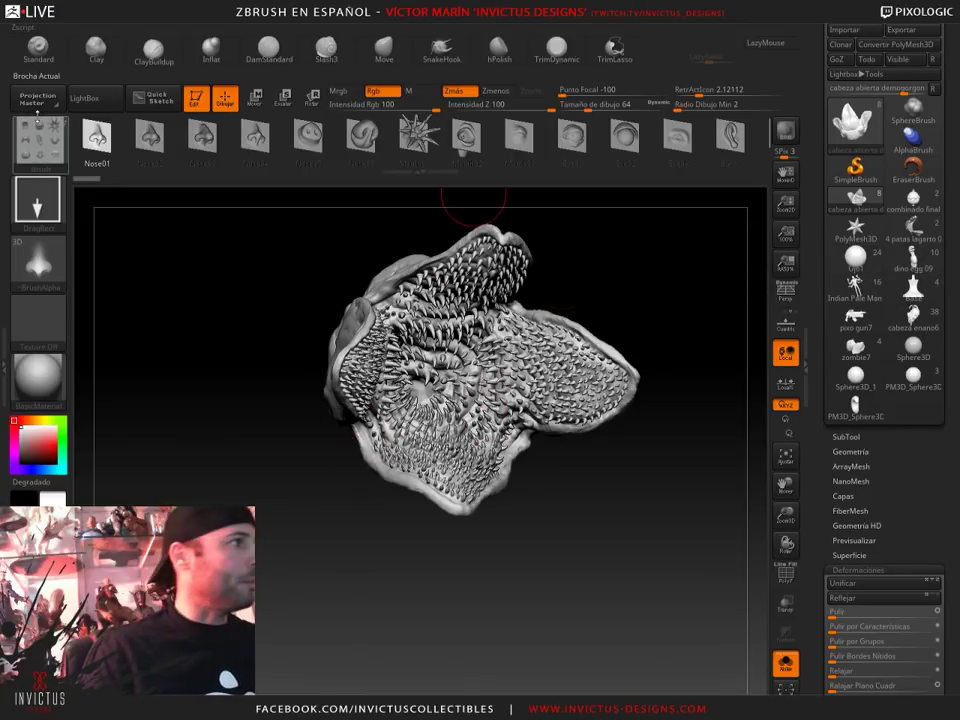
click(37, 151)
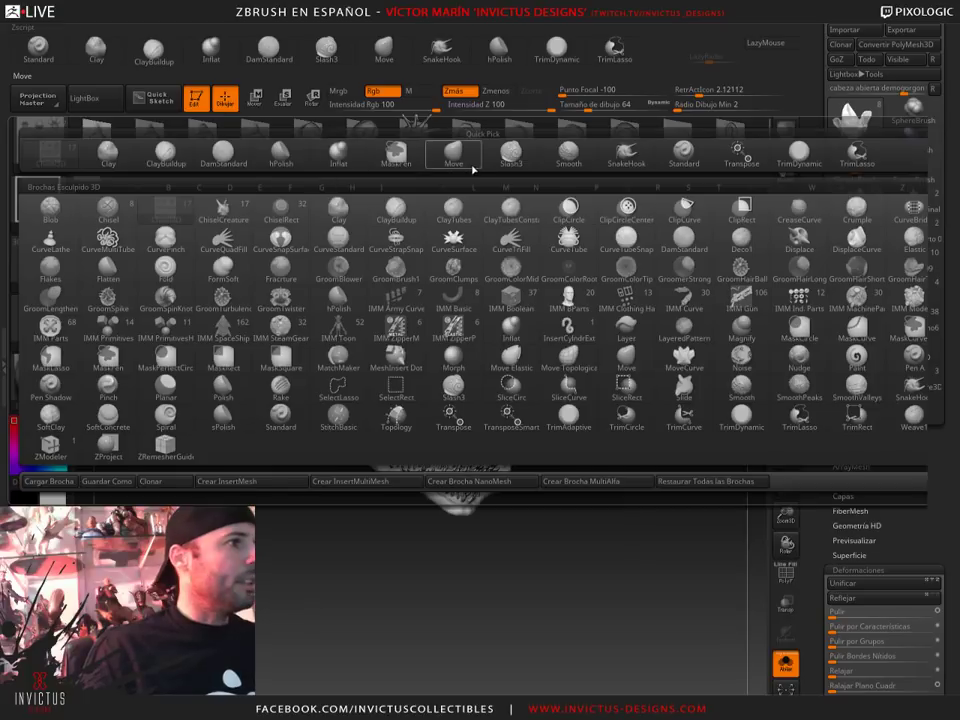
click(677, 160)
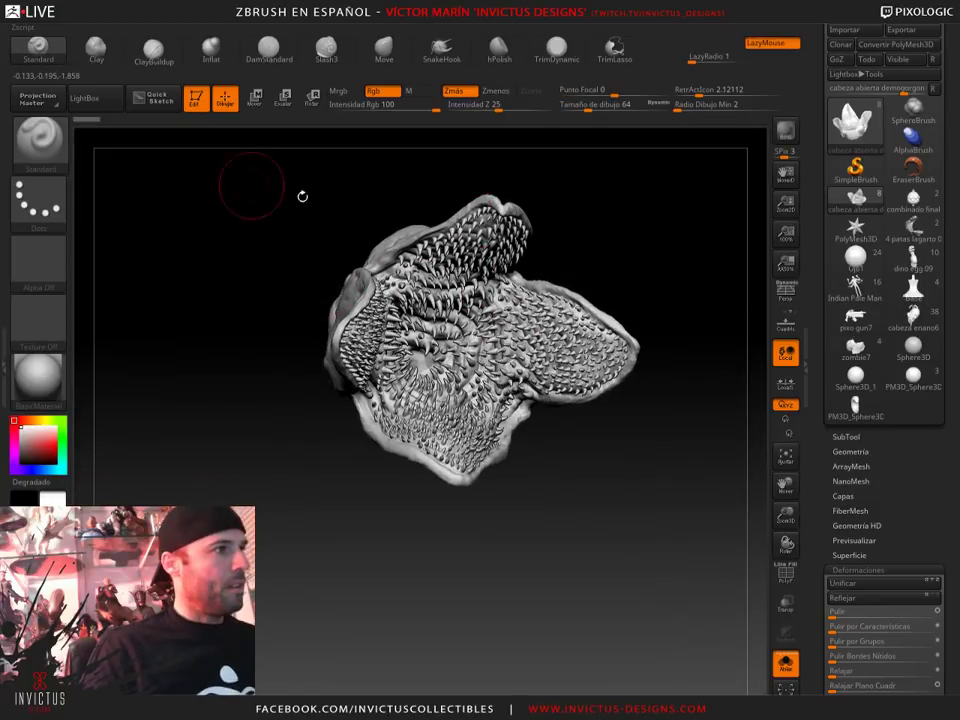
drag(229, 172, 255, 195)
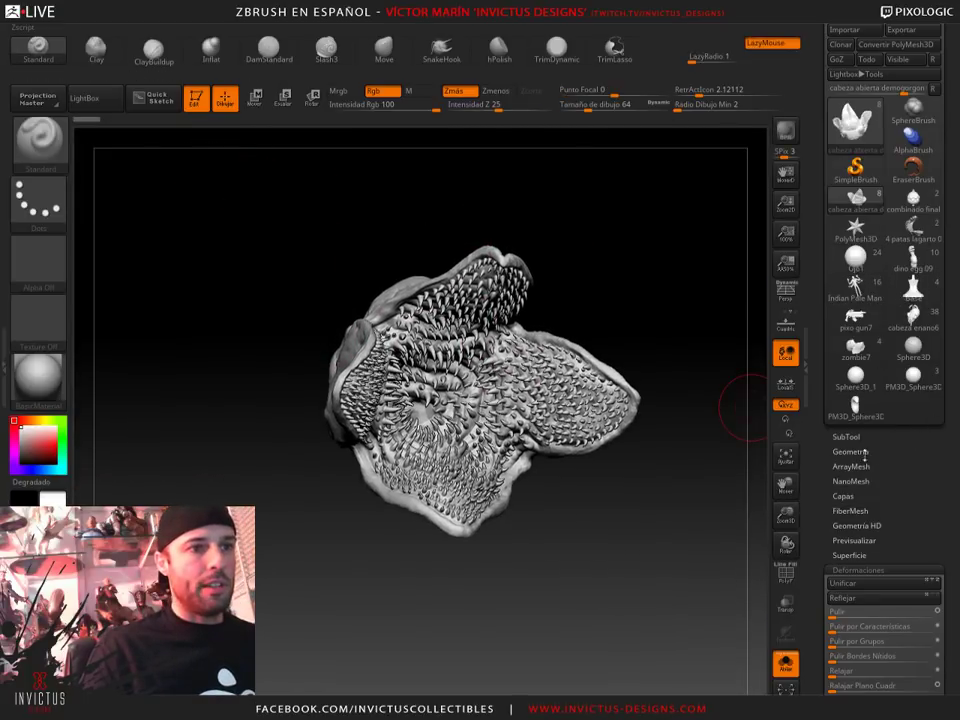
click(856, 125)
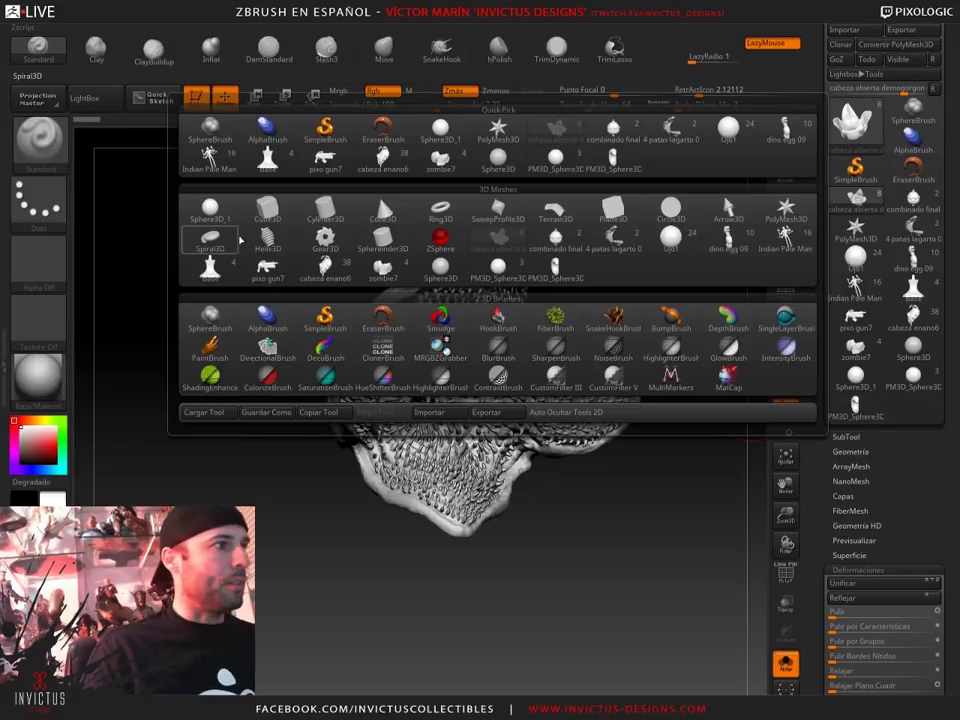
Load a Sphere3D, convert it to PolyMesh3D, and centre it in view
click(160, 170)
click(868, 45)
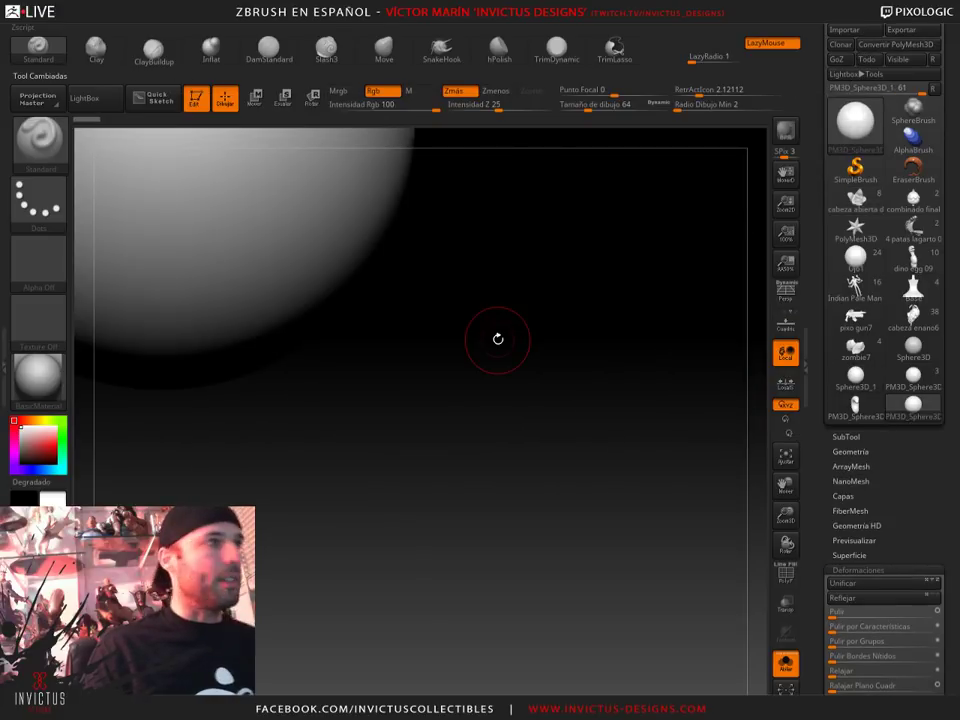
key(f)
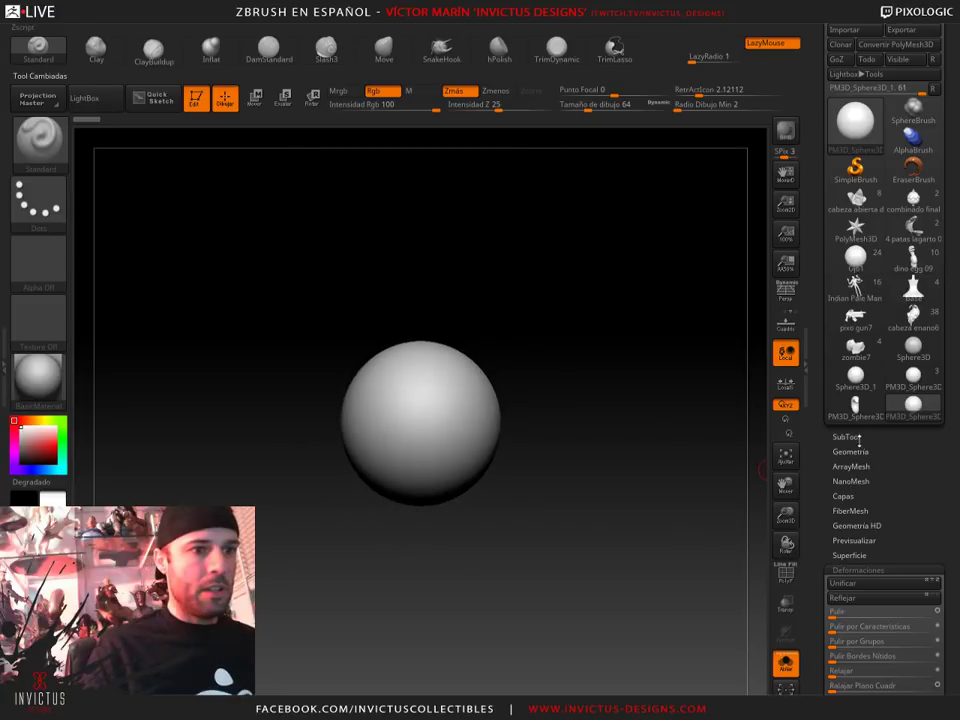
Append a second sphere as the subtool PM3D_Sphere3D_2
click(847, 437)
drag(949, 582, 949, 436)
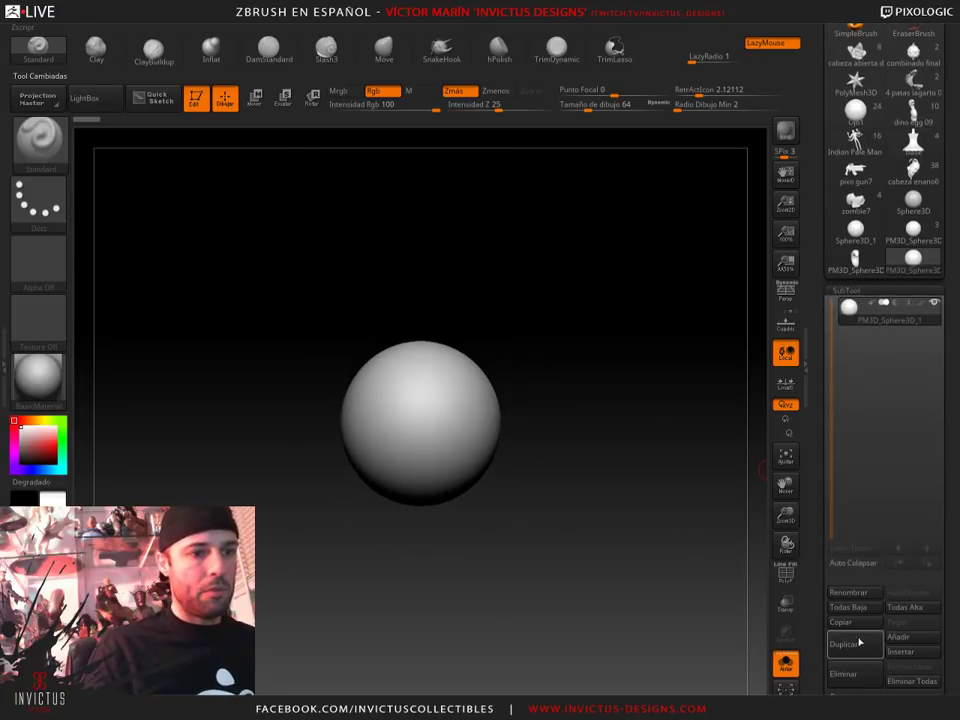
click(905, 637)
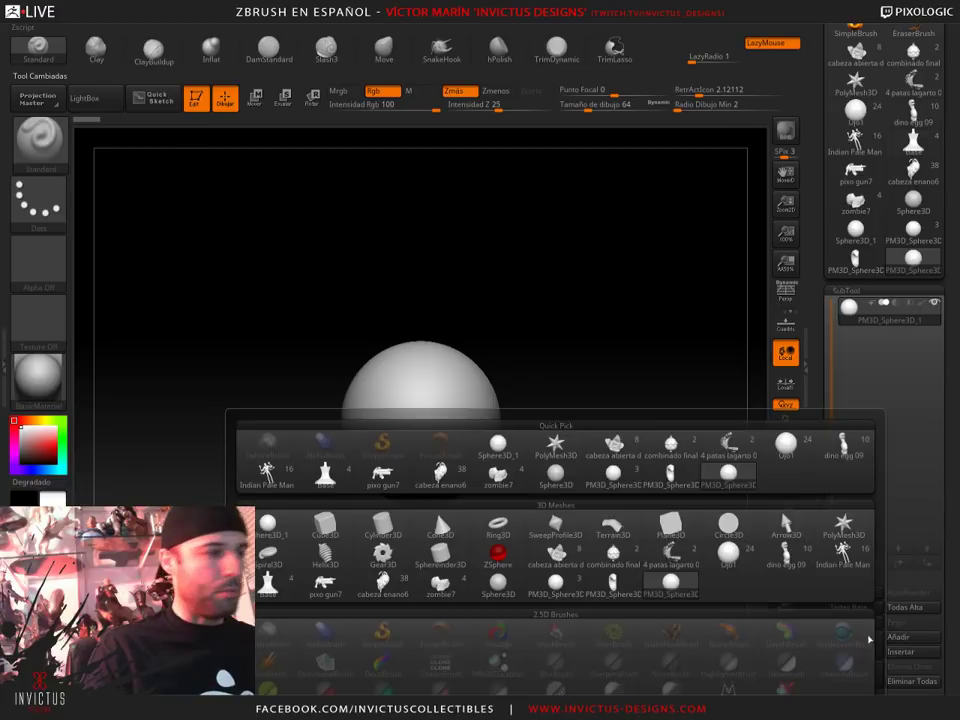
click(275, 526)
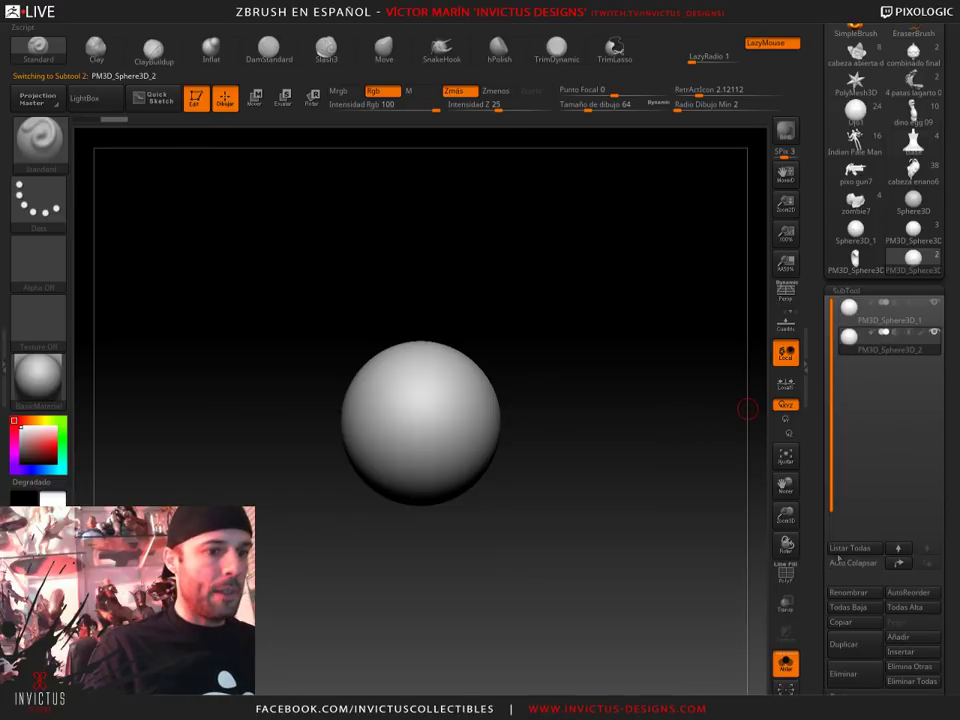
Sink the second sphere into the first with the gizmo, stretching then shrinking it
key(w)
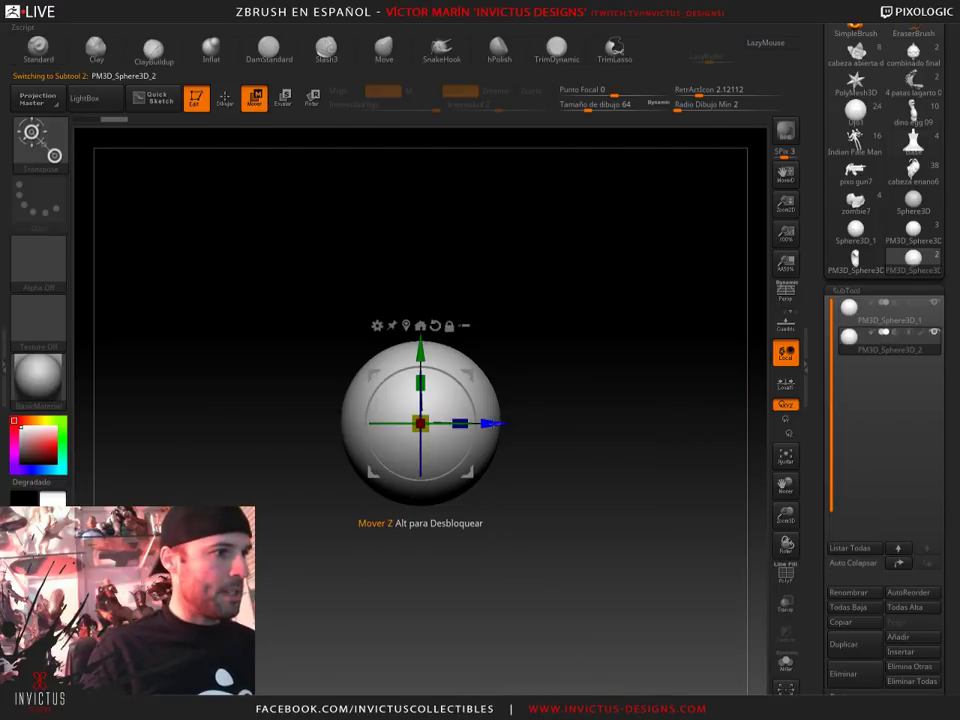
mouse_move(460, 423)
mouse_down()
mouse_move(512, 407)
mouse_move(462, 432)
mouse_up()
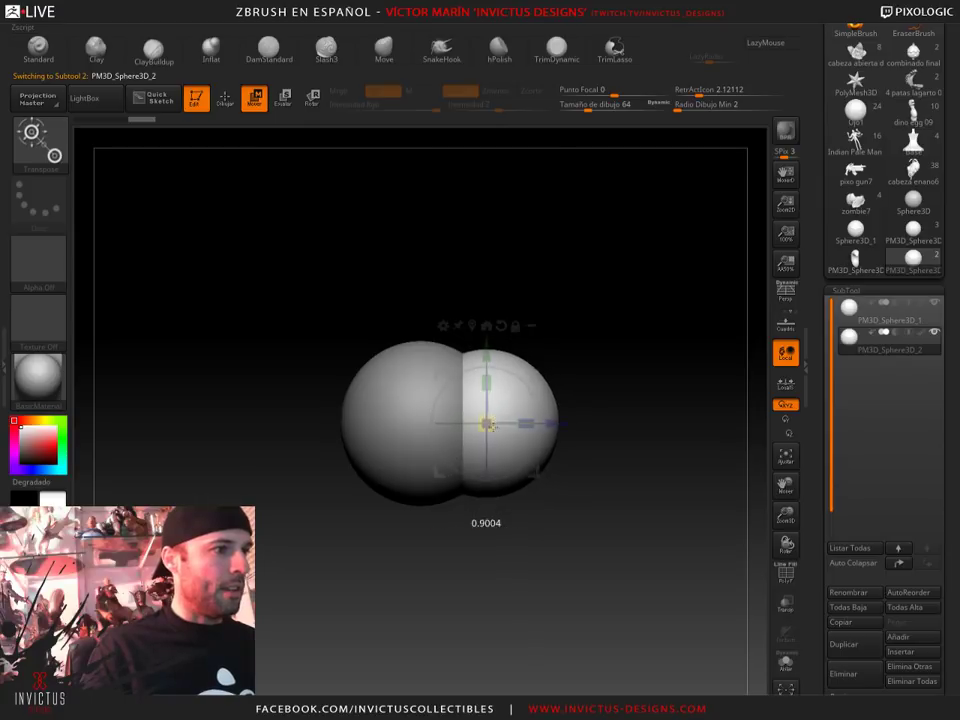
drag(530, 424, 542, 384)
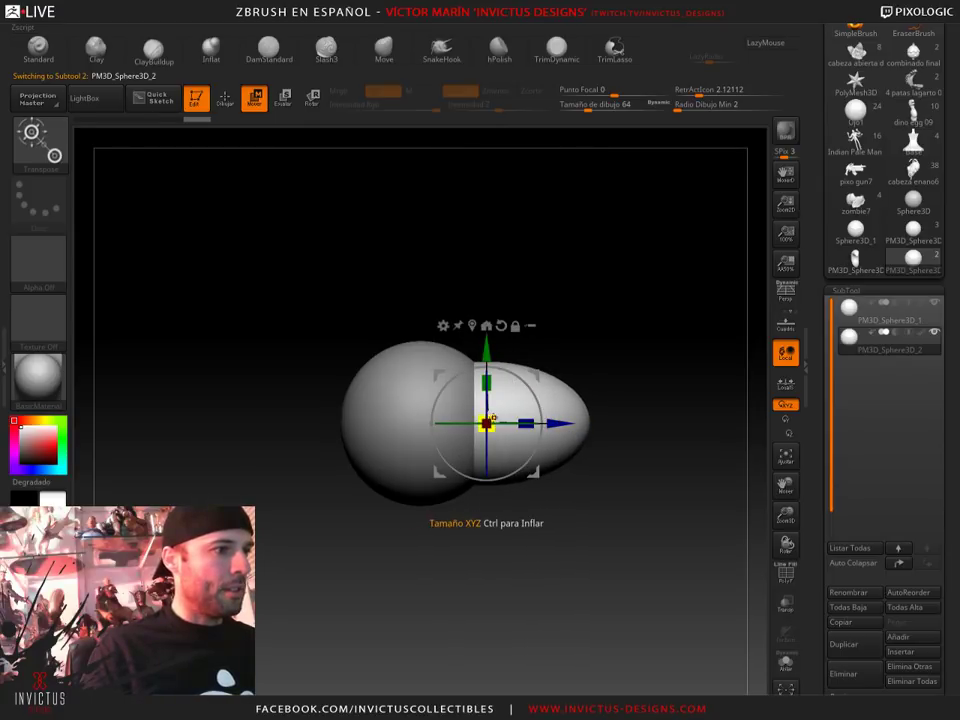
drag(490, 420, 462, 430)
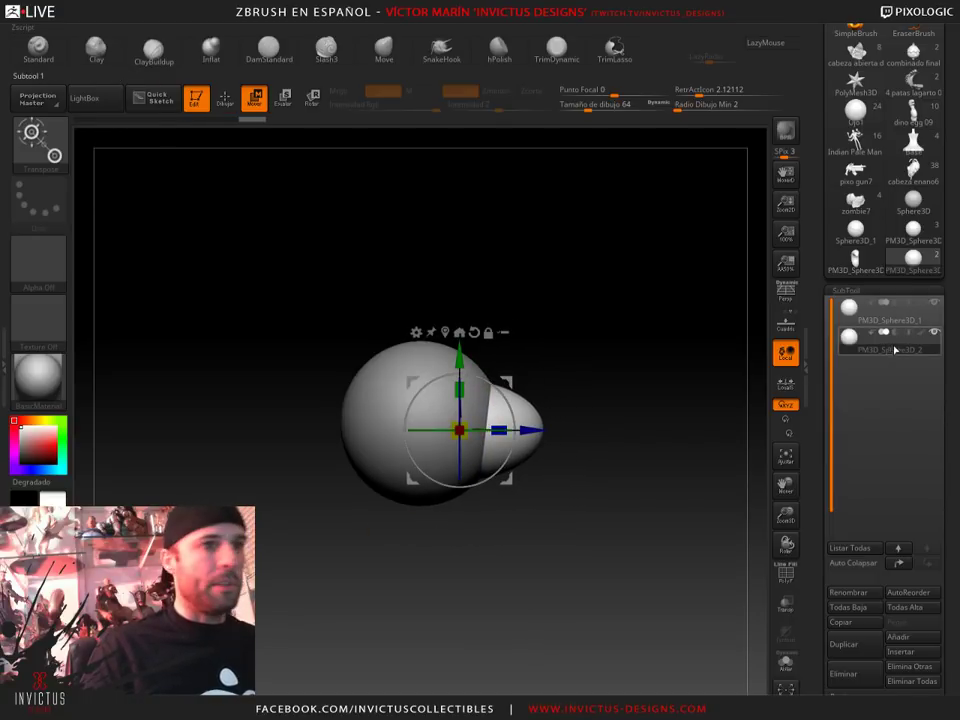
mouse_move(680, 330)
mouse_down()
mouse_move(549, 345)
mouse_move(598, 349)
mouse_move(544, 373)
mouse_move(504, 285)
mouse_move(587, 354)
mouse_move(616, 418)
mouse_move(579, 416)
mouse_move(619, 394)
mouse_move(587, 363)
mouse_move(563, 419)
mouse_up()
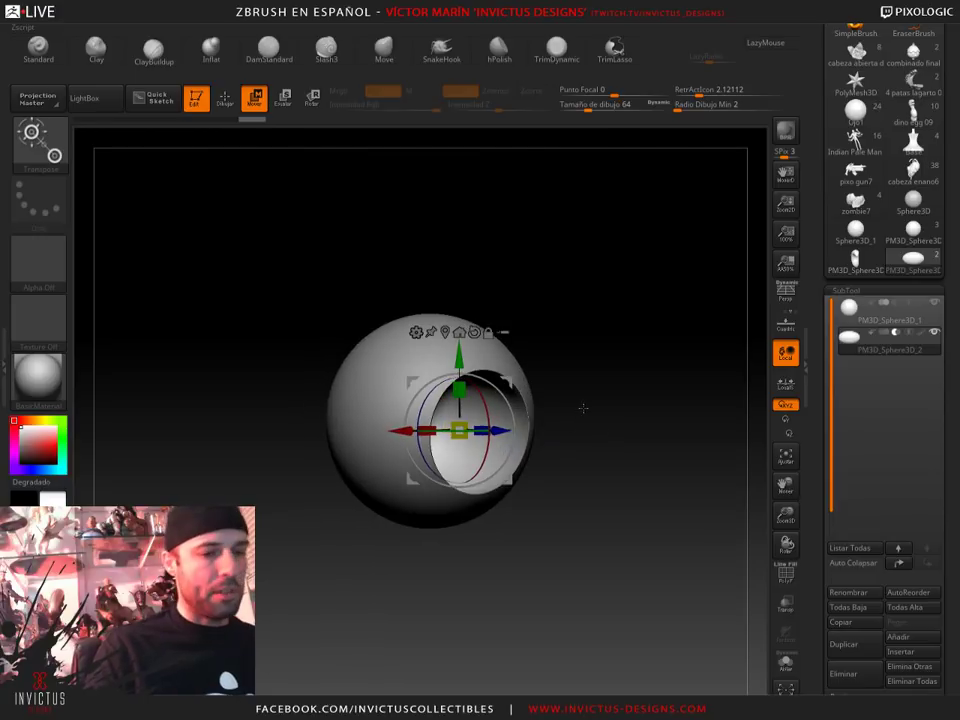
scroll(950, 654, down, 3)
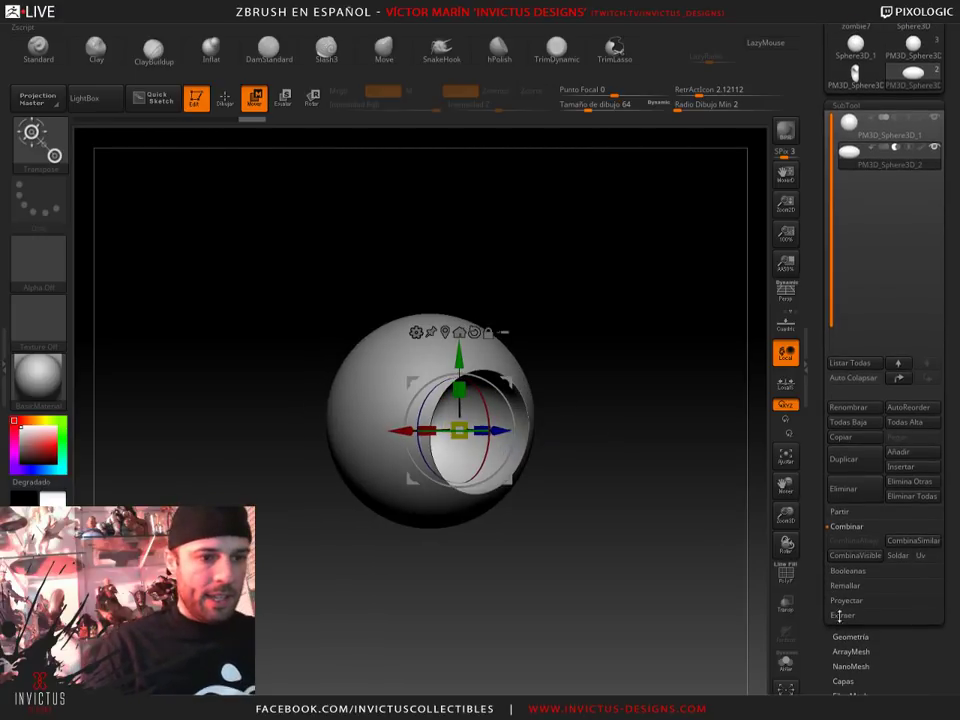
Build a Boolean mesh from the two spheres and switch to UMesh_PM3D_Sphere3D_1
click(846, 574)
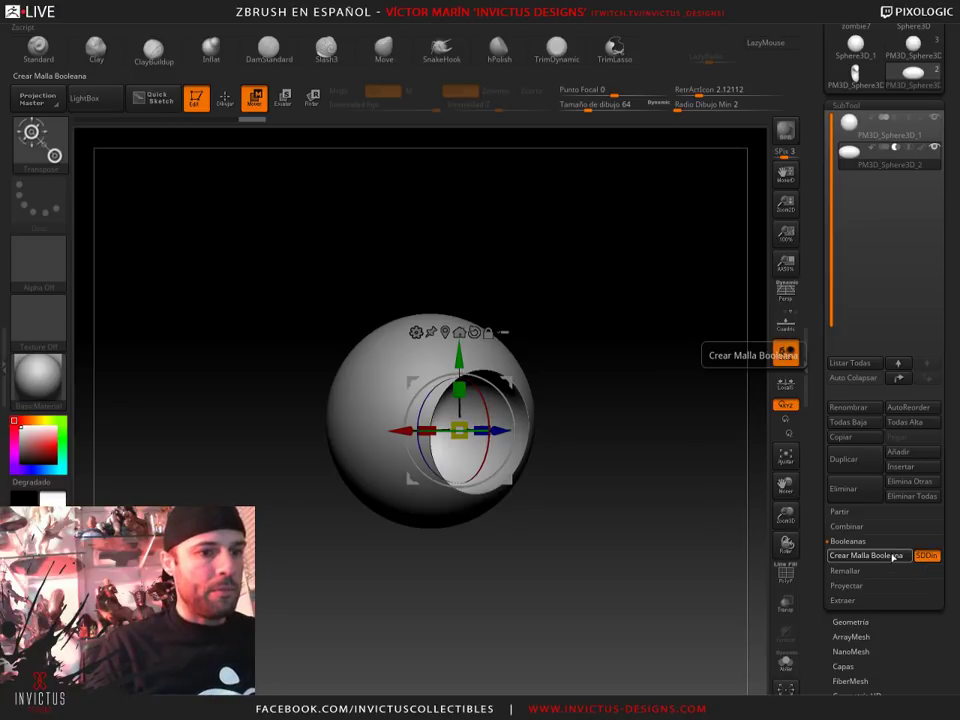
click(893, 557)
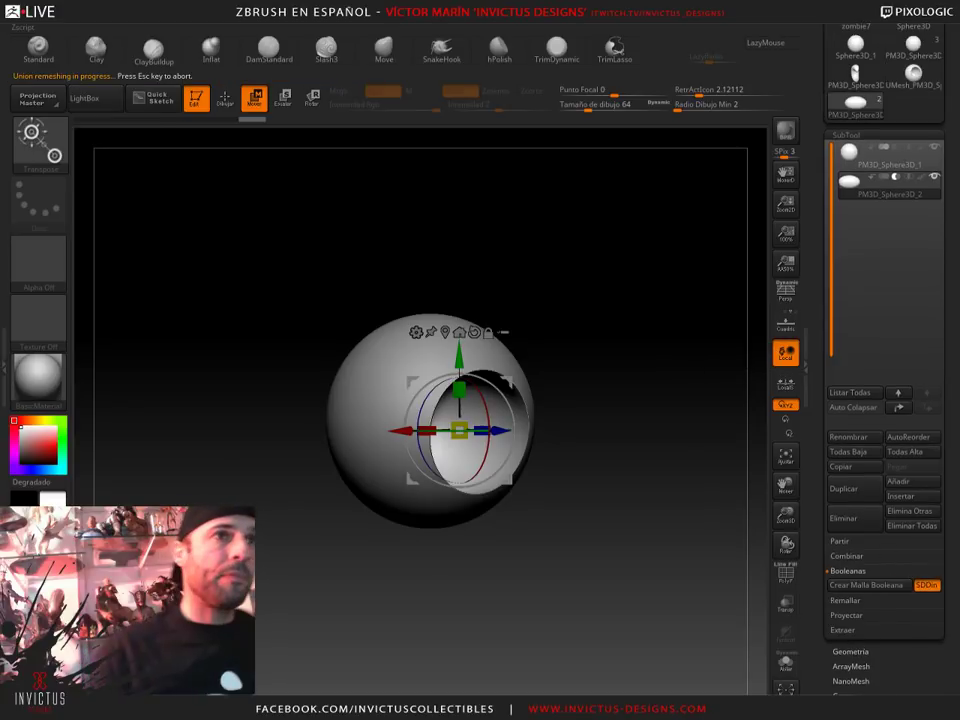
click(916, 72)
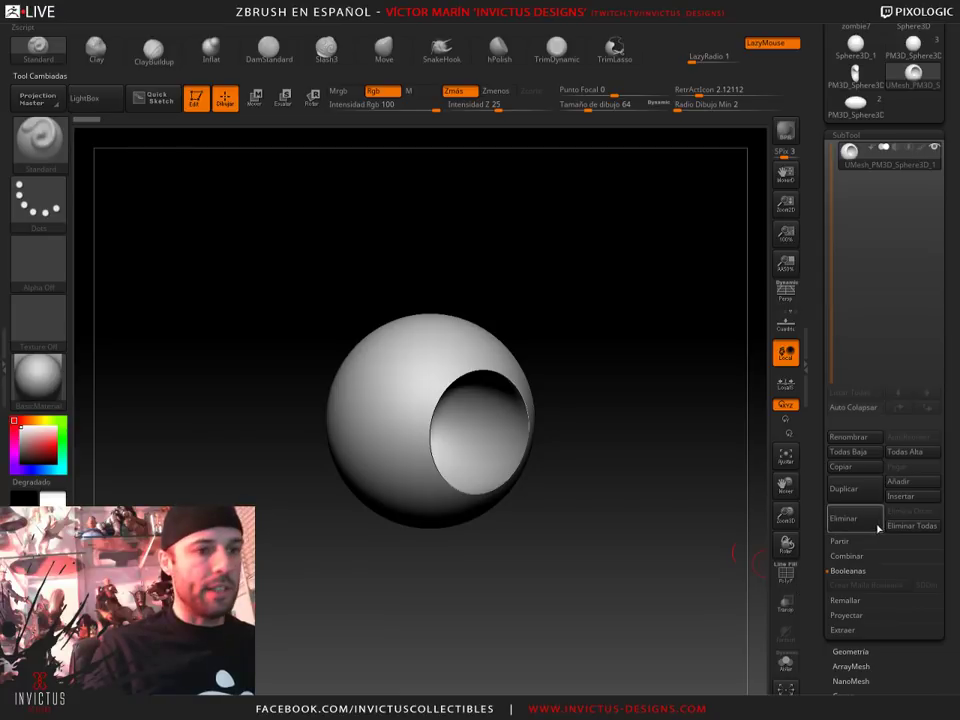
DynaMesh the holed sphere at resolution 128
click(877, 651)
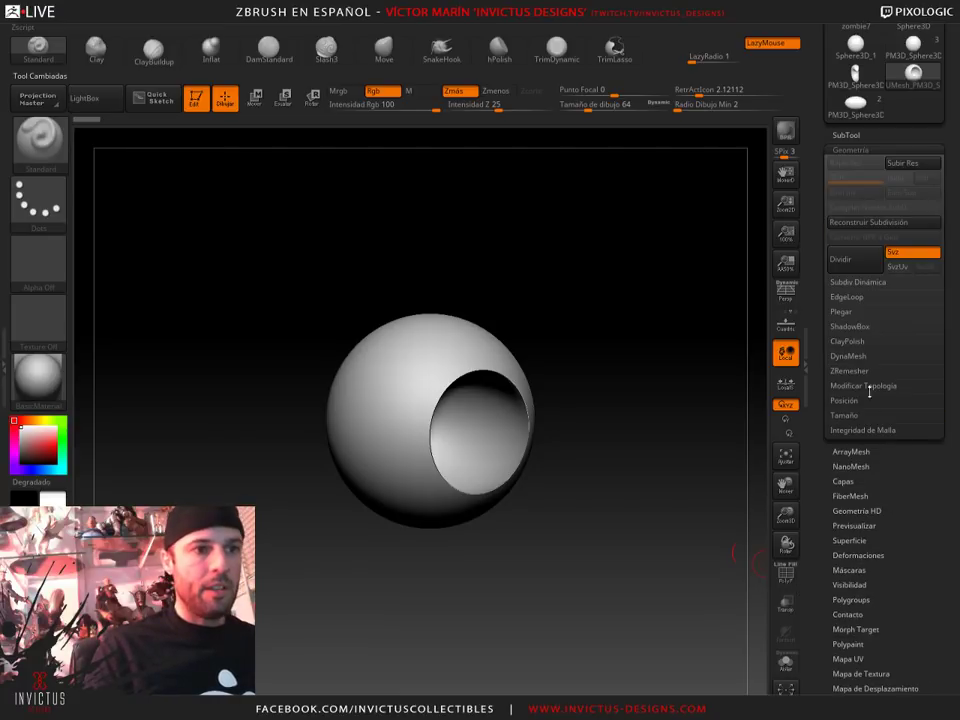
click(849, 356)
click(852, 377)
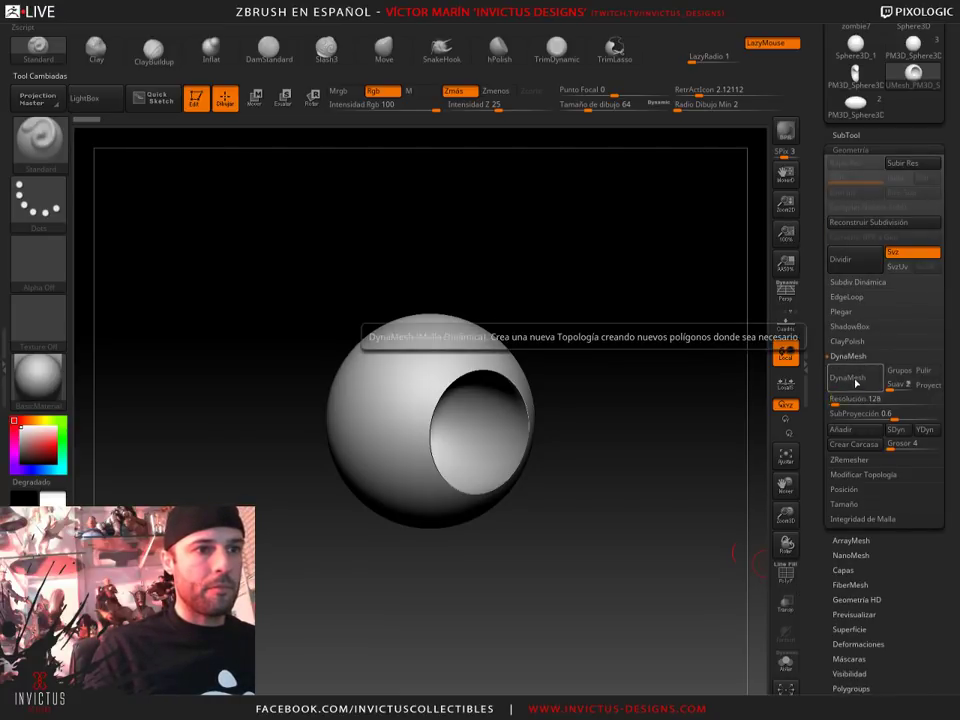
Raise the SnakeHook brush to size 602 and pull the sphere into a teardrop crescent
drag(580, 461, 625, 400)
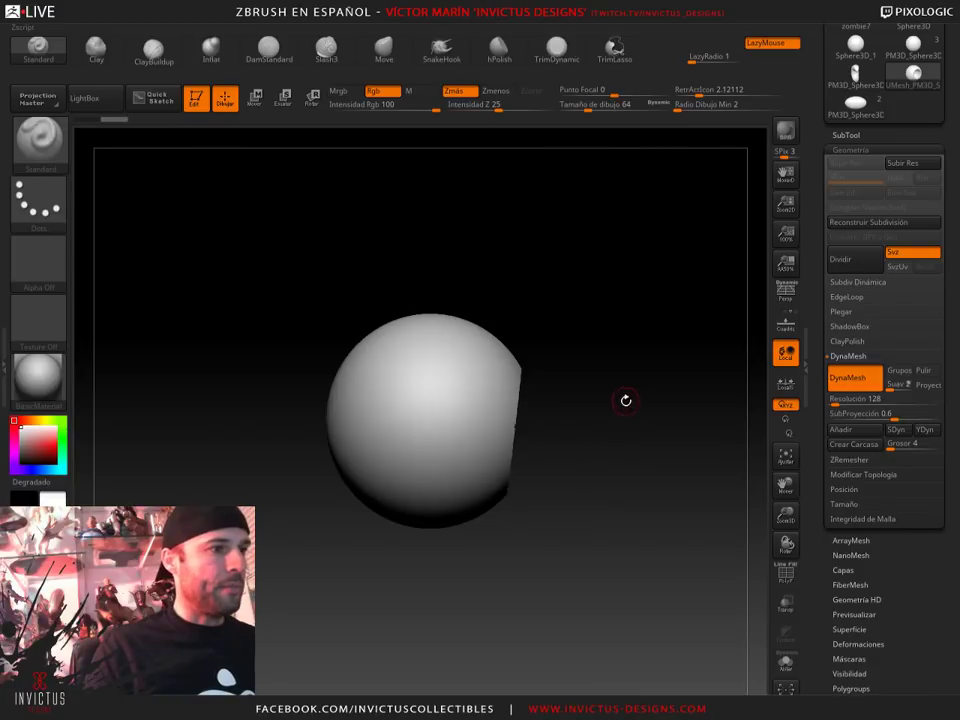
click(457, 60)
drag(620, 318, 572, 316)
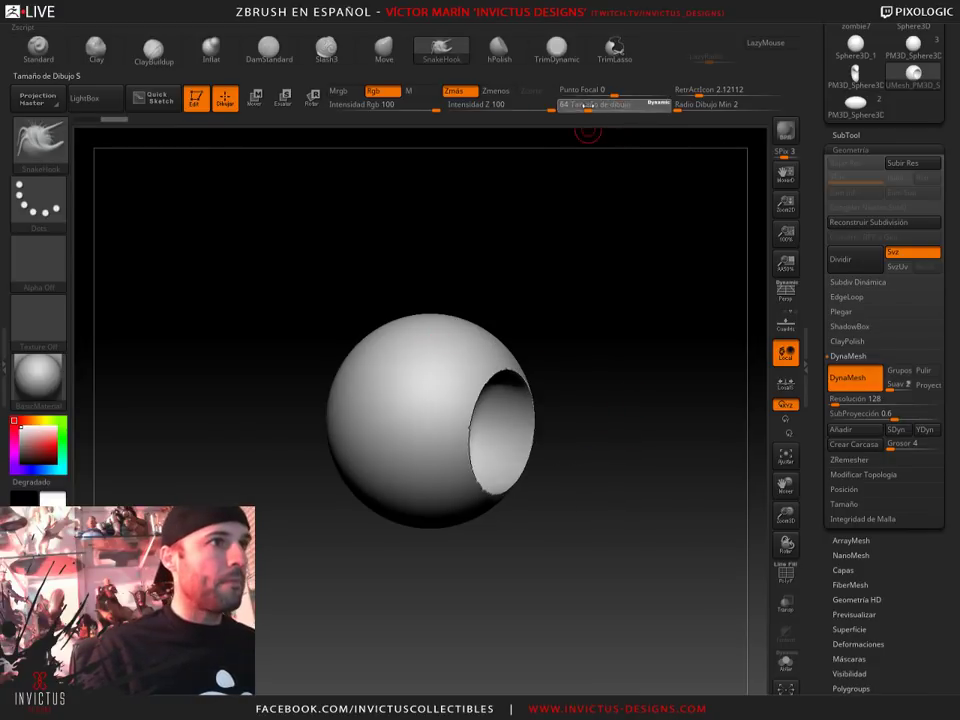
drag(626, 106, 642, 106)
drag(630, 266, 645, 261)
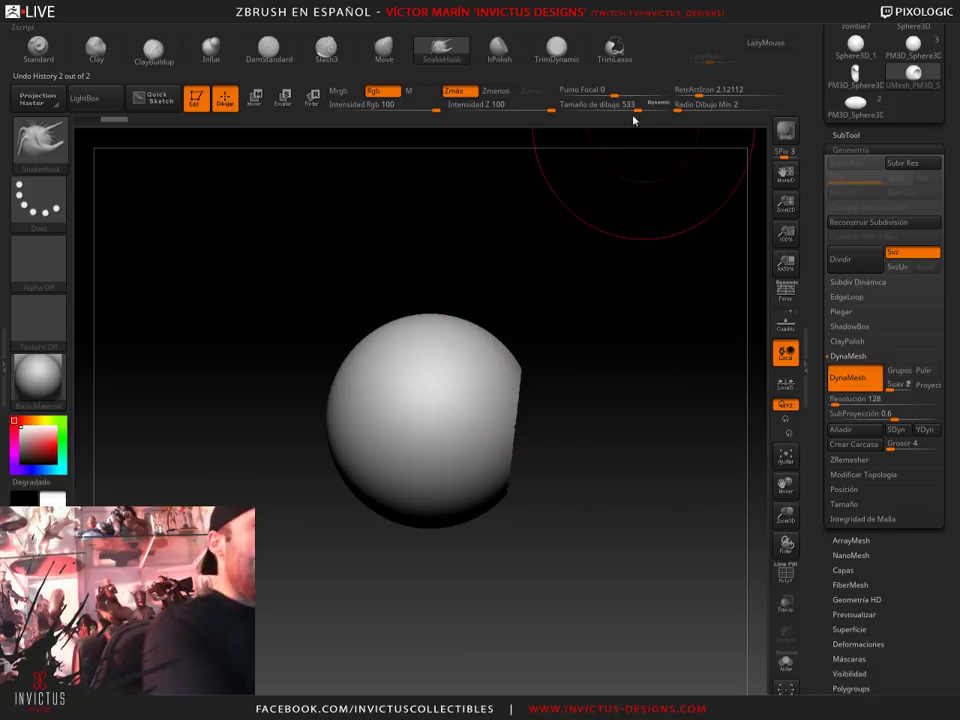
drag(635, 107, 643, 108)
drag(516, 372, 580, 325)
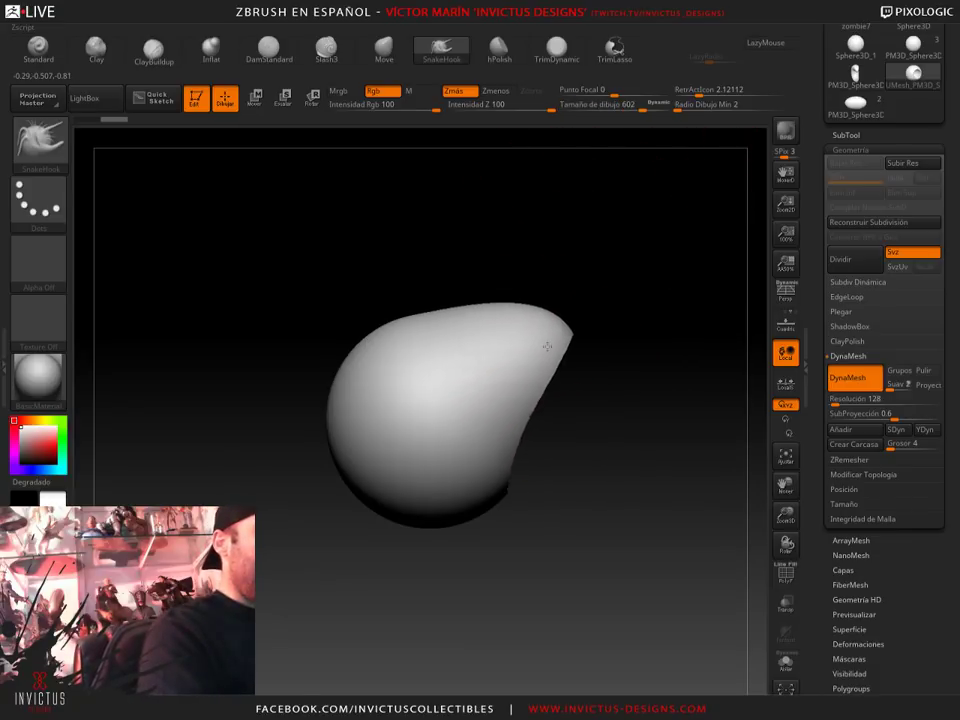
drag(505, 500, 530, 519)
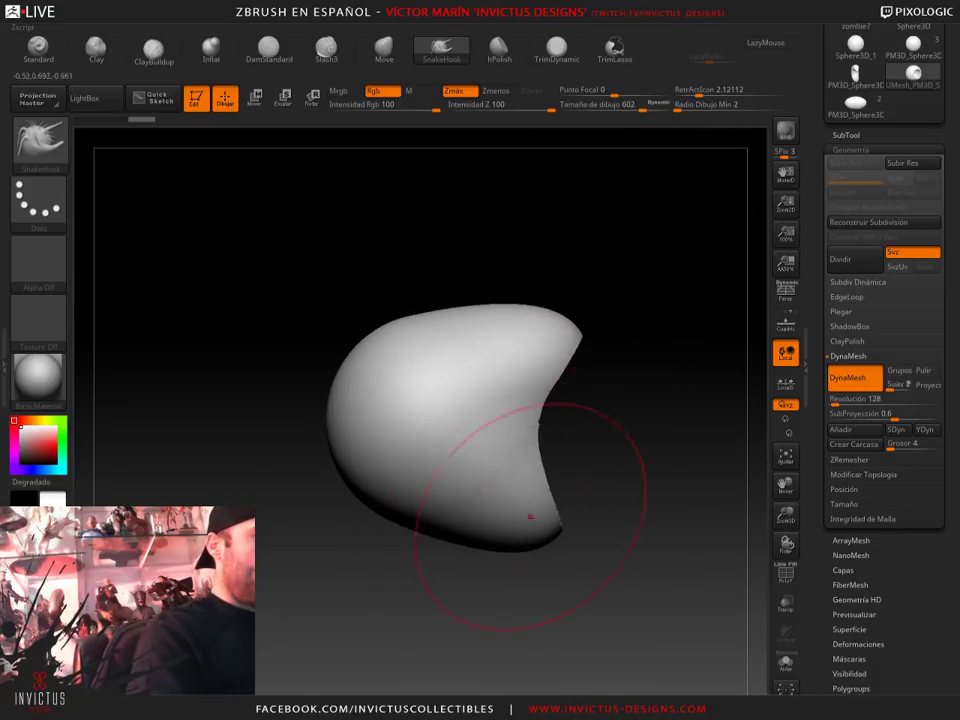
Stretch the lower lobe into a longer arm and the left lobe into a broad mass, shrinking the brush to 280
mouse_move(535, 425)
mouse_down()
mouse_move(692, 343)
mouse_move(610, 363)
mouse_up()
drag(591, 434, 638, 318)
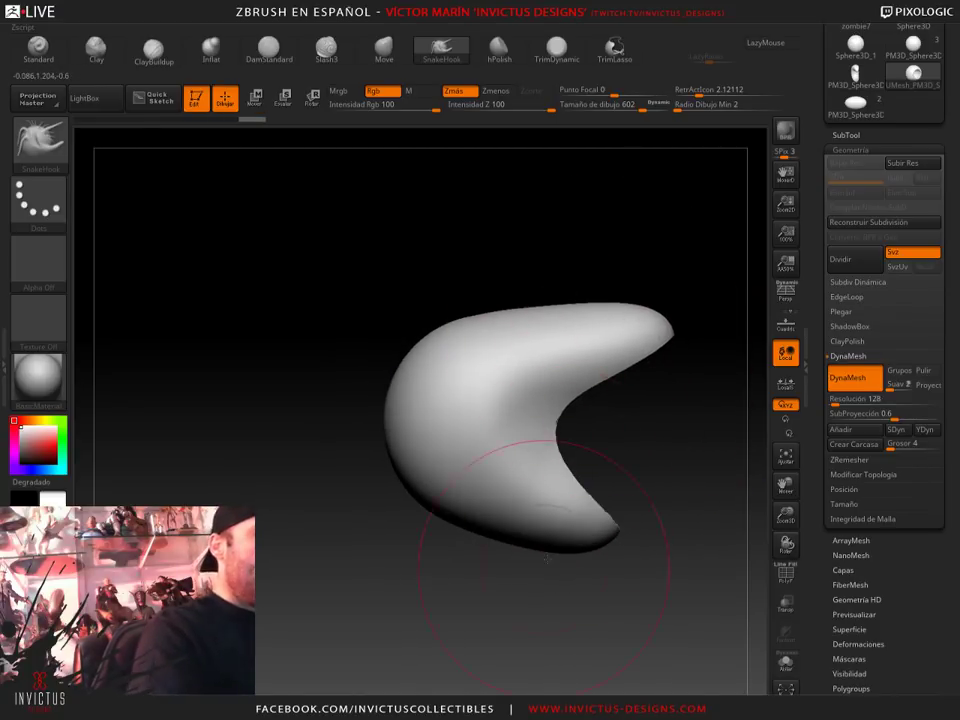
drag(472, 466, 503, 533)
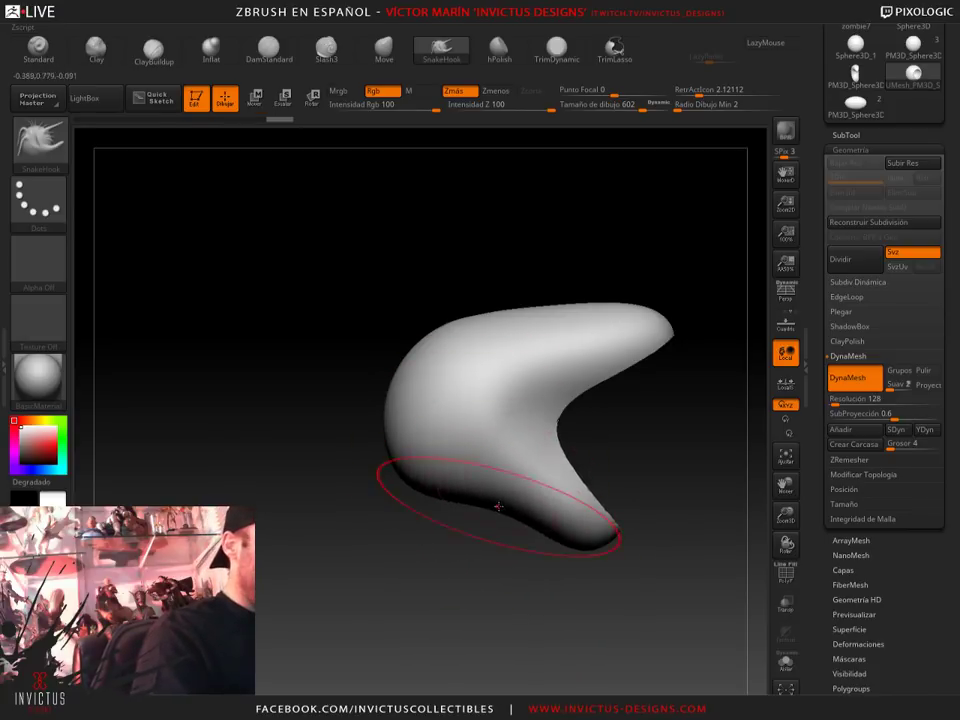
mouse_move(420, 478)
mouse_down()
mouse_move(431, 422)
mouse_move(381, 326)
mouse_move(487, 308)
mouse_up()
mouse_move(560, 250)
mouse_down()
mouse_move(617, 253)
mouse_move(580, 250)
mouse_up()
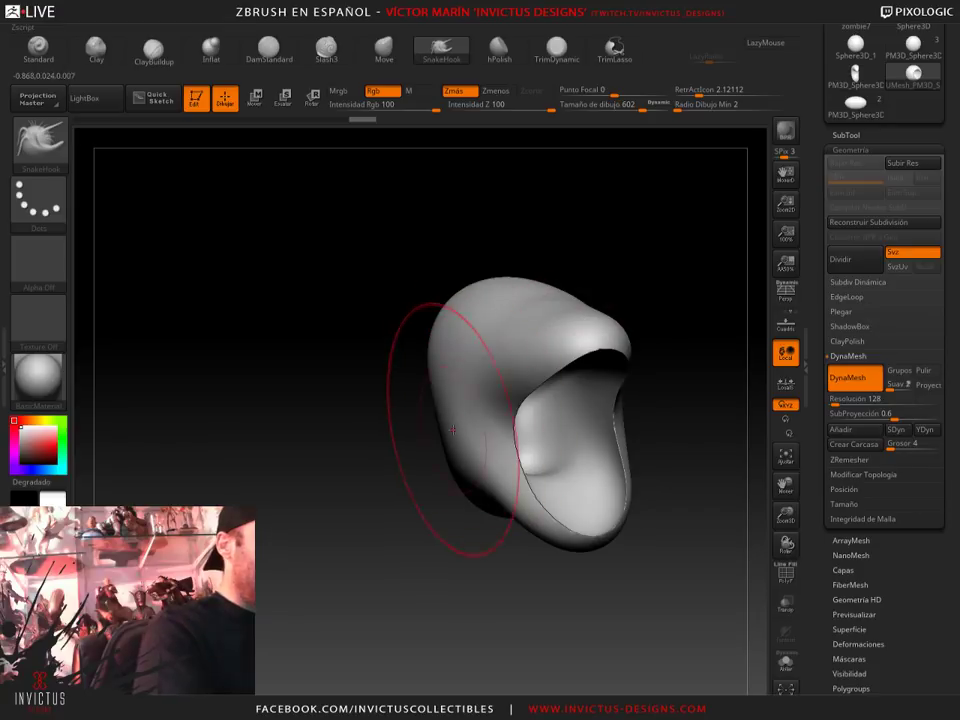
drag(640, 104, 627, 104)
mouse_move(660, 230)
mouse_down()
mouse_move(680, 287)
mouse_move(621, 326)
mouse_up()
drag(627, 104, 614, 104)
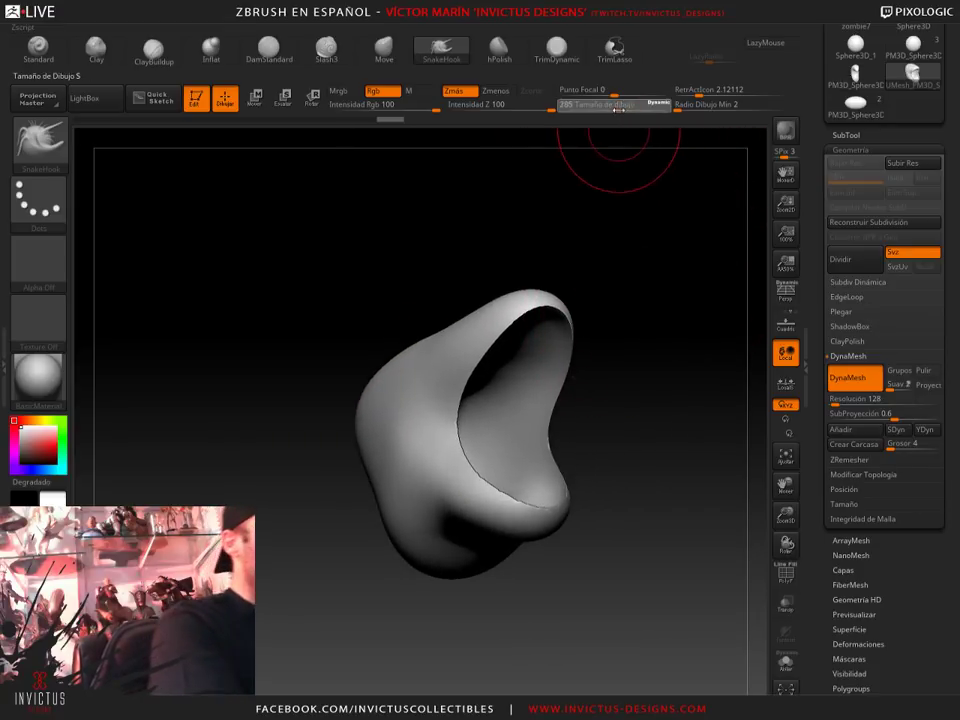
drag(634, 227, 591, 208)
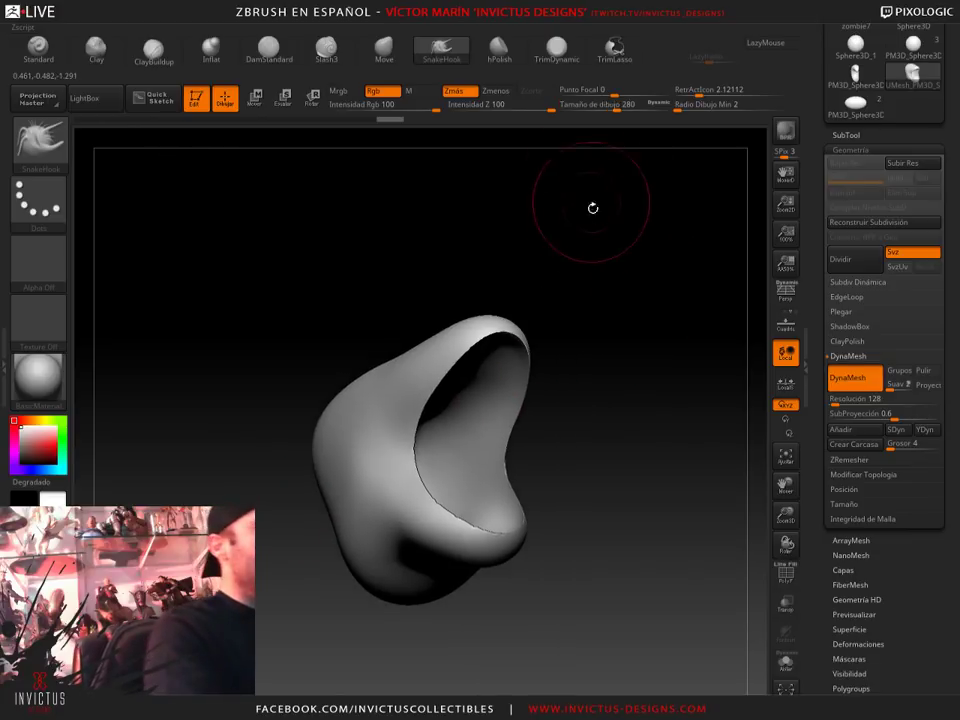
click(559, 52)
Set TrimDynamic to size 87 and trim the top of the opening's rim flat
mouse_move(632, 121)
mouse_down()
mouse_move(601, 121)
mouse_move(623, 276)
mouse_move(608, 249)
mouse_move(576, 255)
mouse_move(643, 214)
mouse_up()
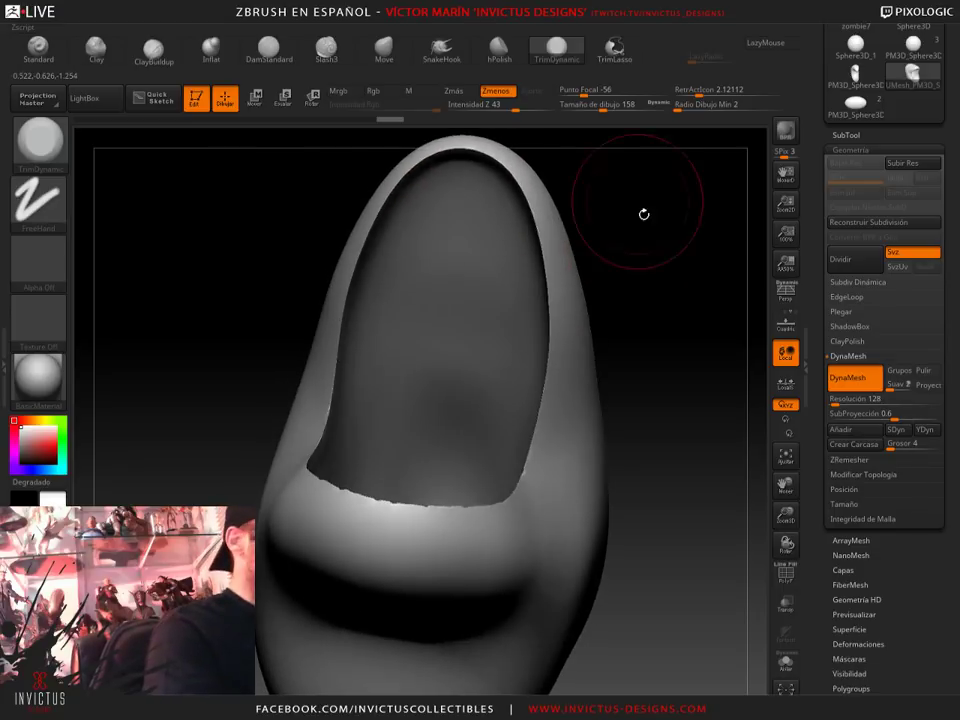
drag(601, 108, 581, 115)
drag(570, 195, 590, 182)
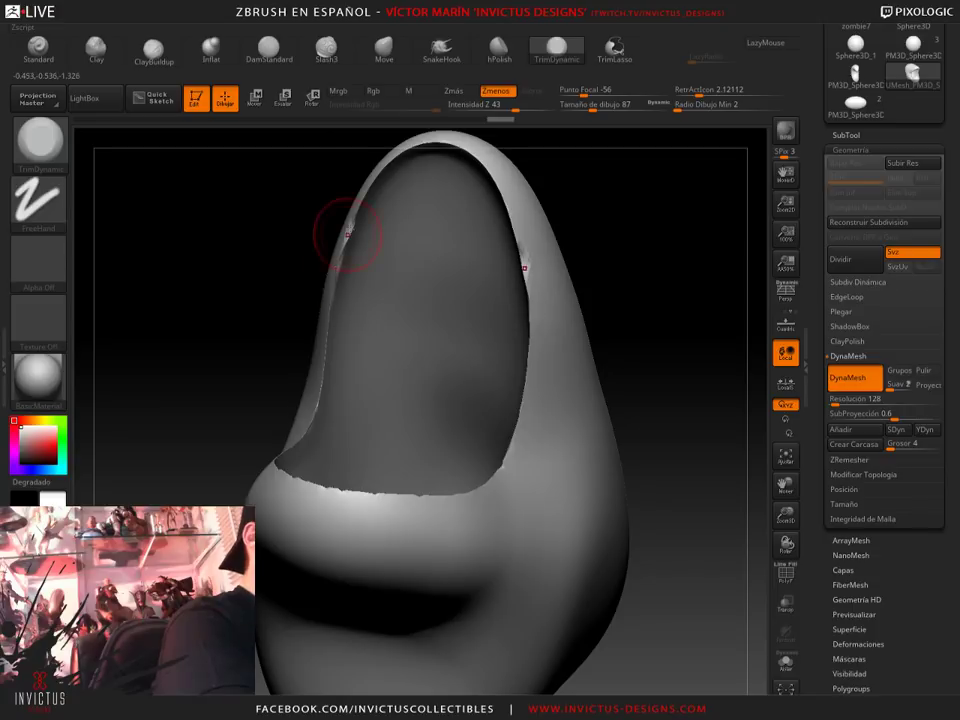
mouse_move(662, 240)
mouse_down()
mouse_move(645, 261)
mouse_move(446, 253)
mouse_up()
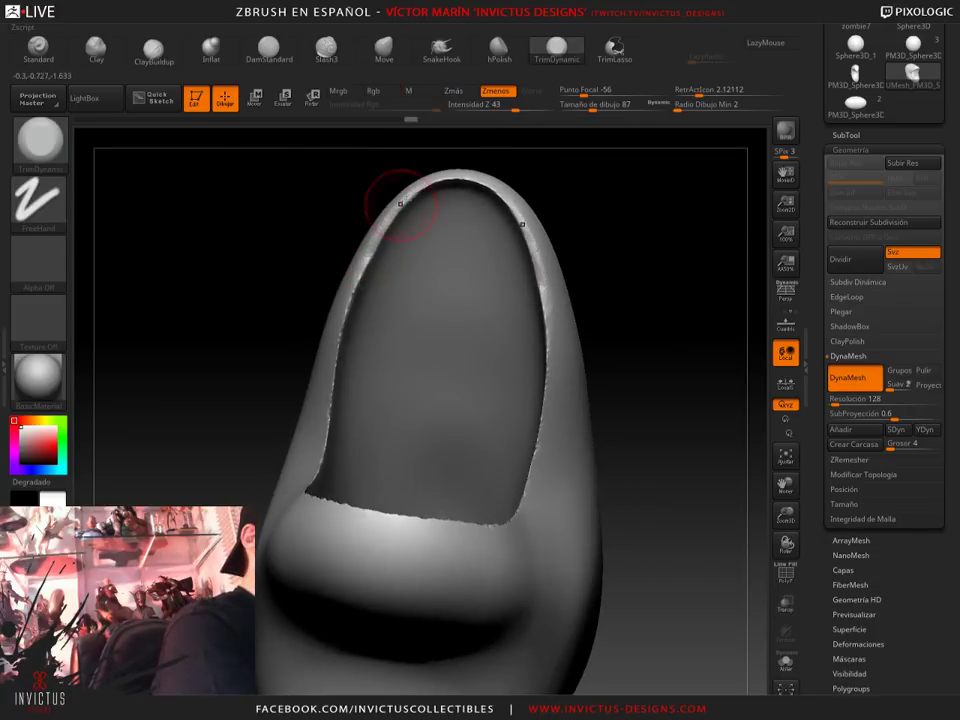
drag(584, 190, 446, 178)
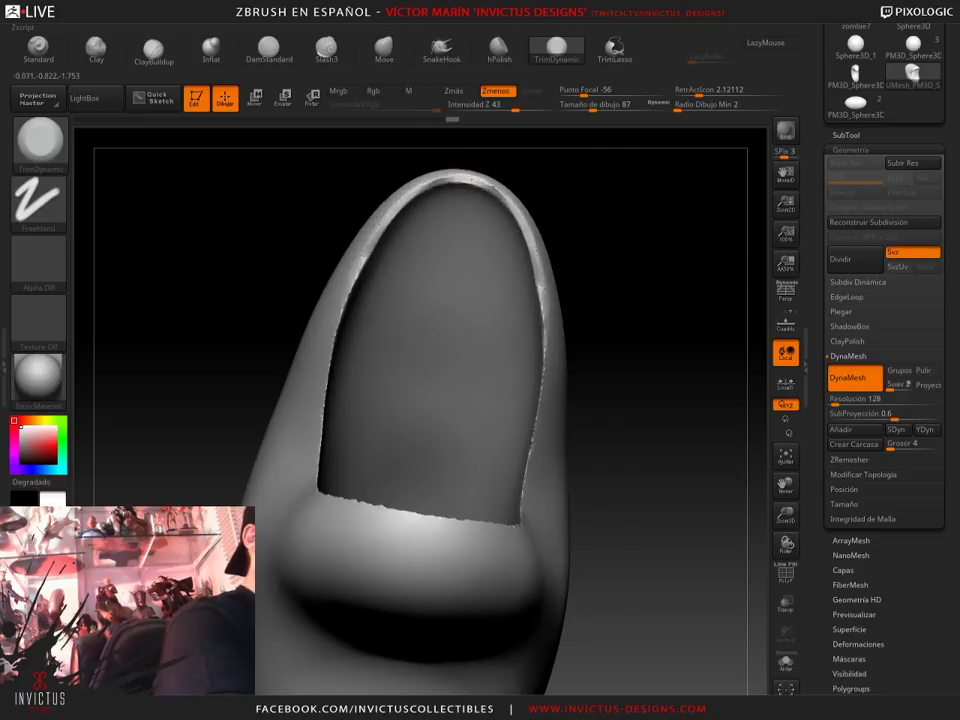
drag(349, 286, 548, 313)
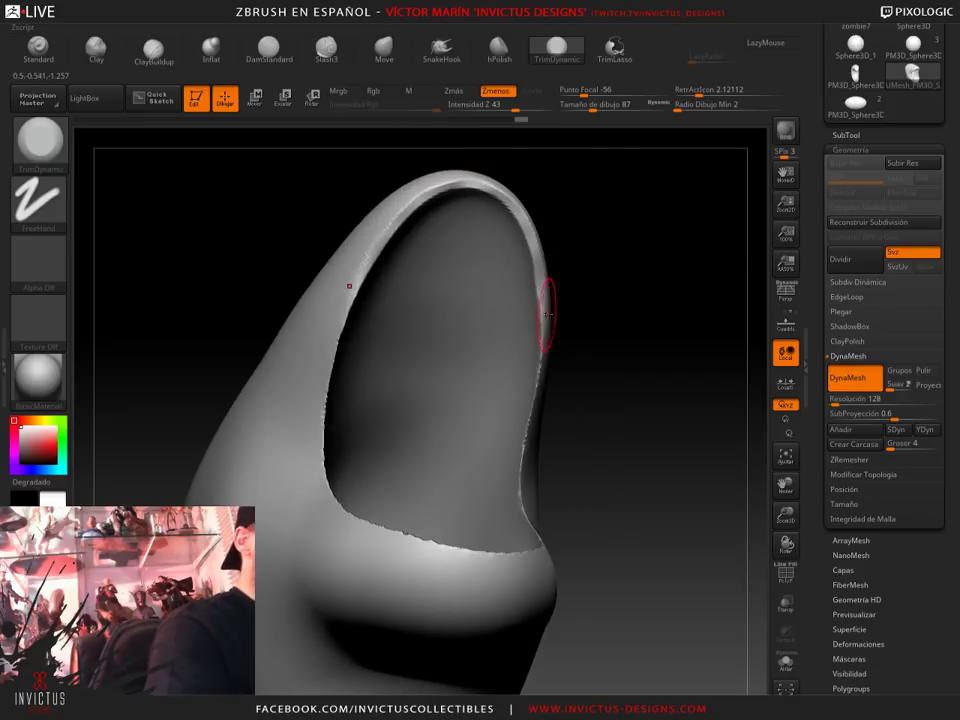
mouse_move(615, 326)
mouse_down()
mouse_move(621, 338)
mouse_move(625, 318)
mouse_up()
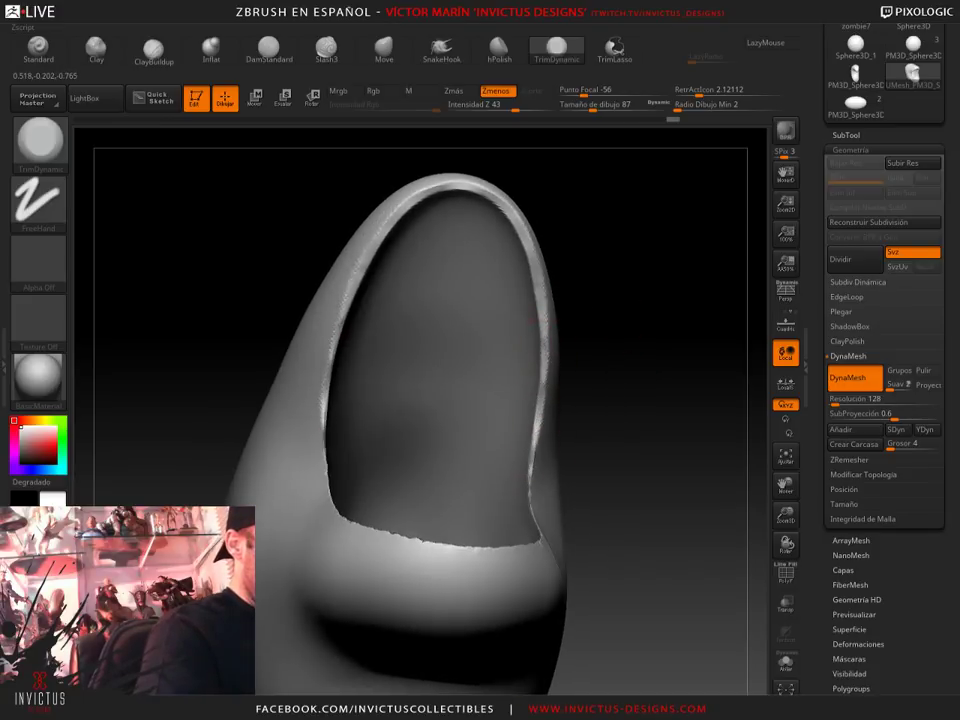
Flatten the rim along the opening's lower edge, checking it from several angles
mouse_move(533, 318)
mouse_down()
mouse_move(600, 439)
mouse_move(563, 453)
mouse_up()
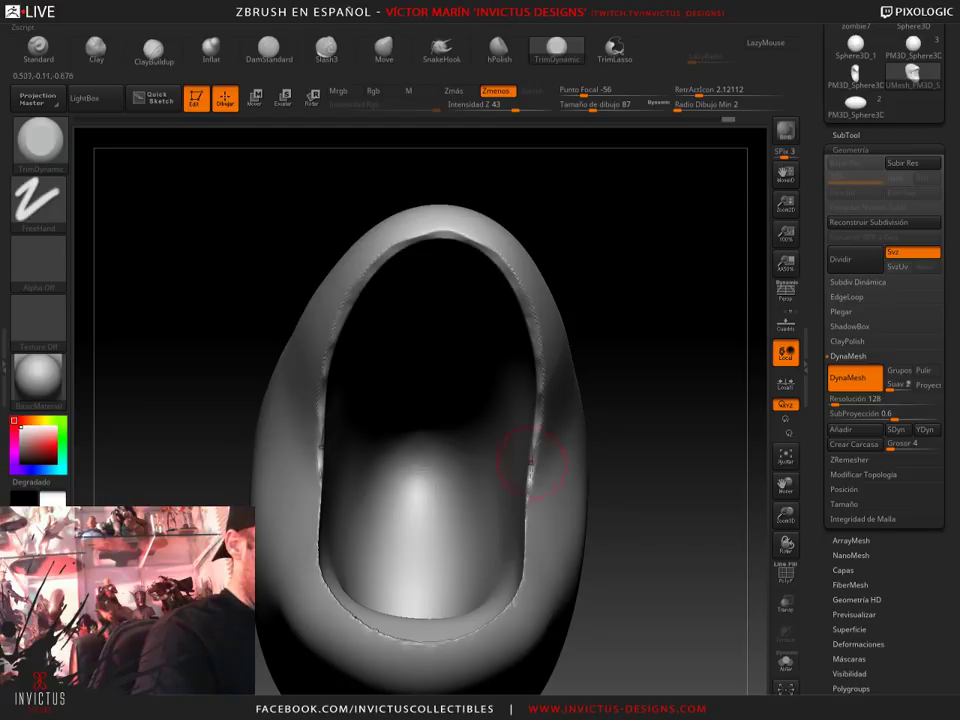
mouse_move(628, 475)
mouse_down()
mouse_move(653, 332)
mouse_move(522, 335)
mouse_up()
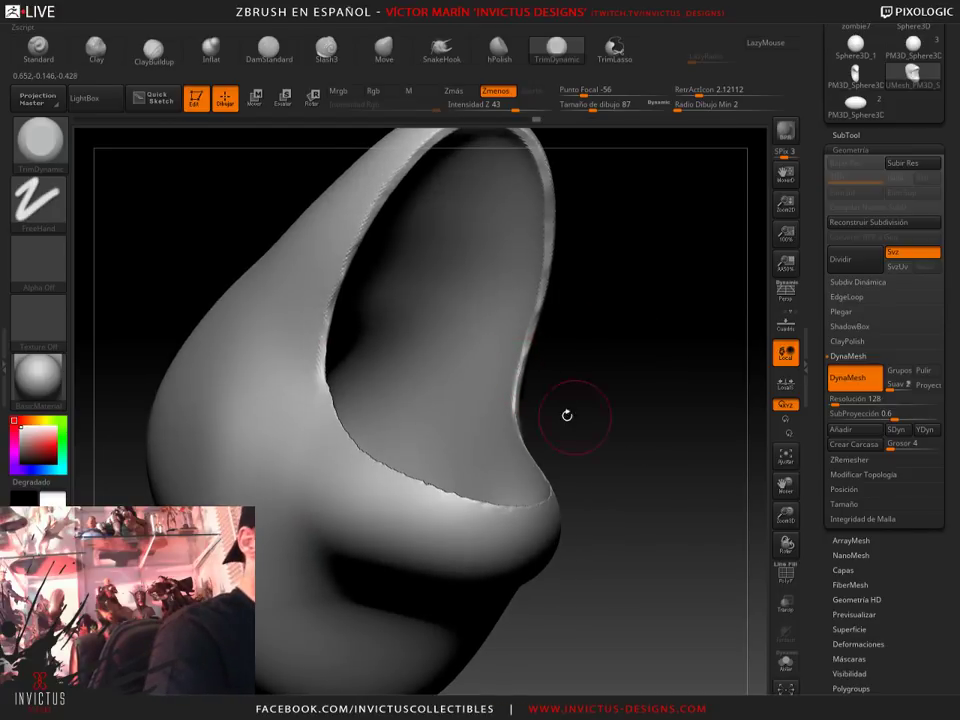
mouse_move(662, 409)
mouse_down()
mouse_move(624, 446)
mouse_move(578, 420)
mouse_up()
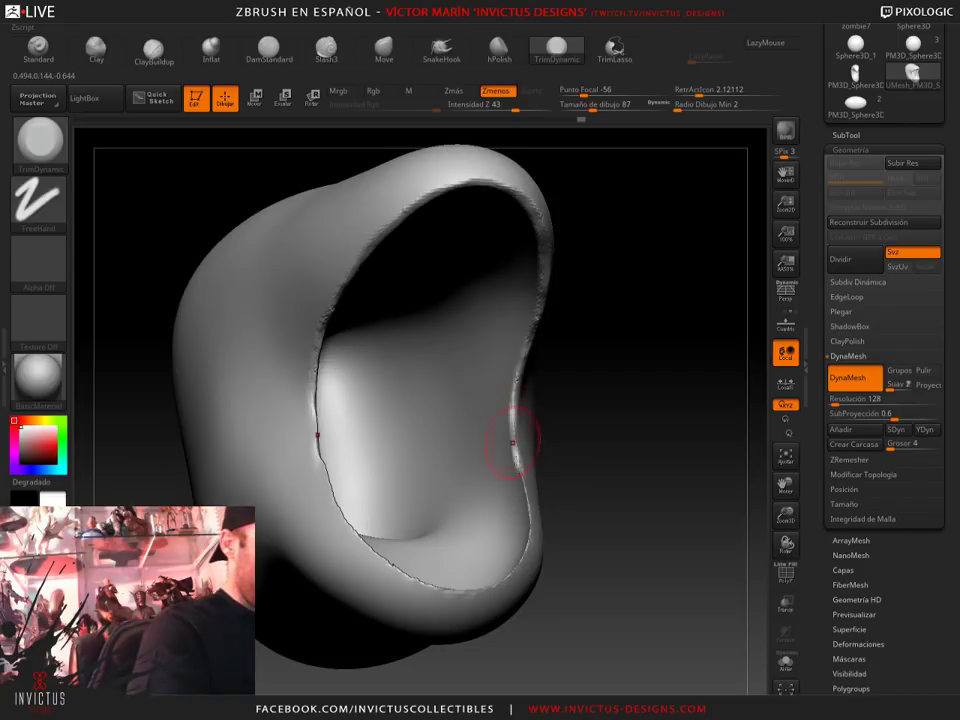
mouse_move(578, 440)
mouse_down()
mouse_move(579, 467)
mouse_move(515, 447)
mouse_up()
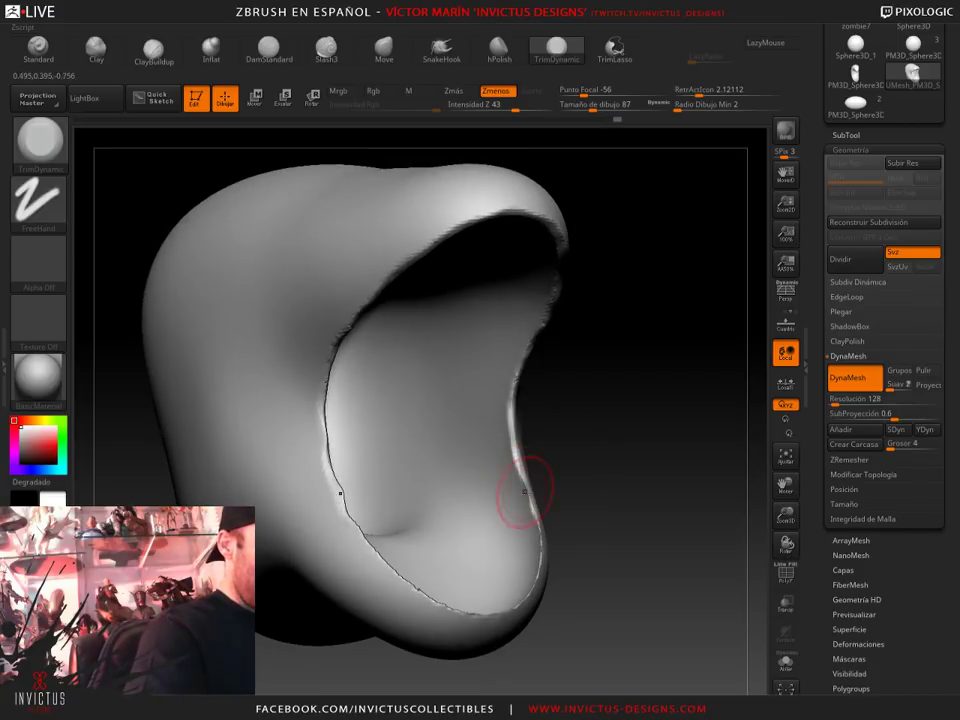
drag(600, 480, 647, 495)
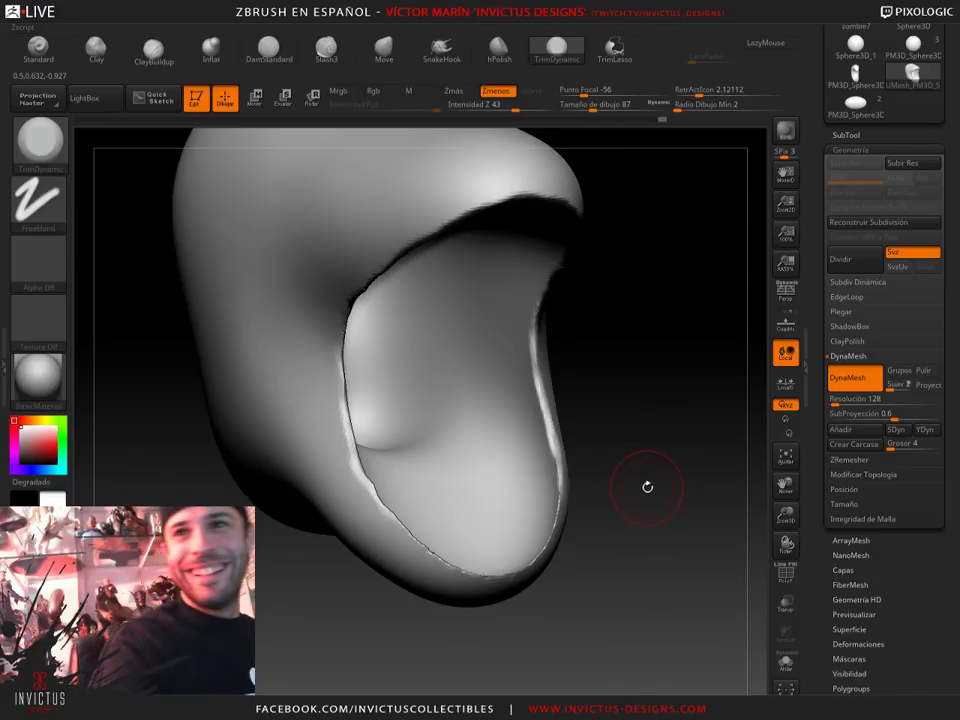
mouse_move(653, 491)
mouse_down()
mouse_move(557, 460)
mouse_move(520, 470)
mouse_up()
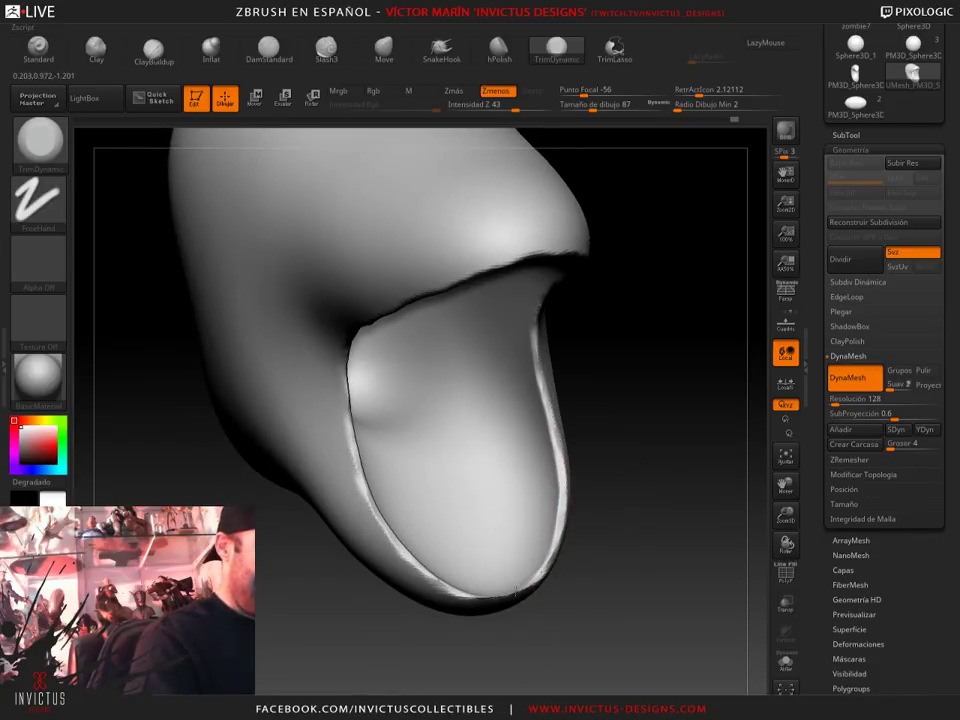
drag(519, 589, 533, 588)
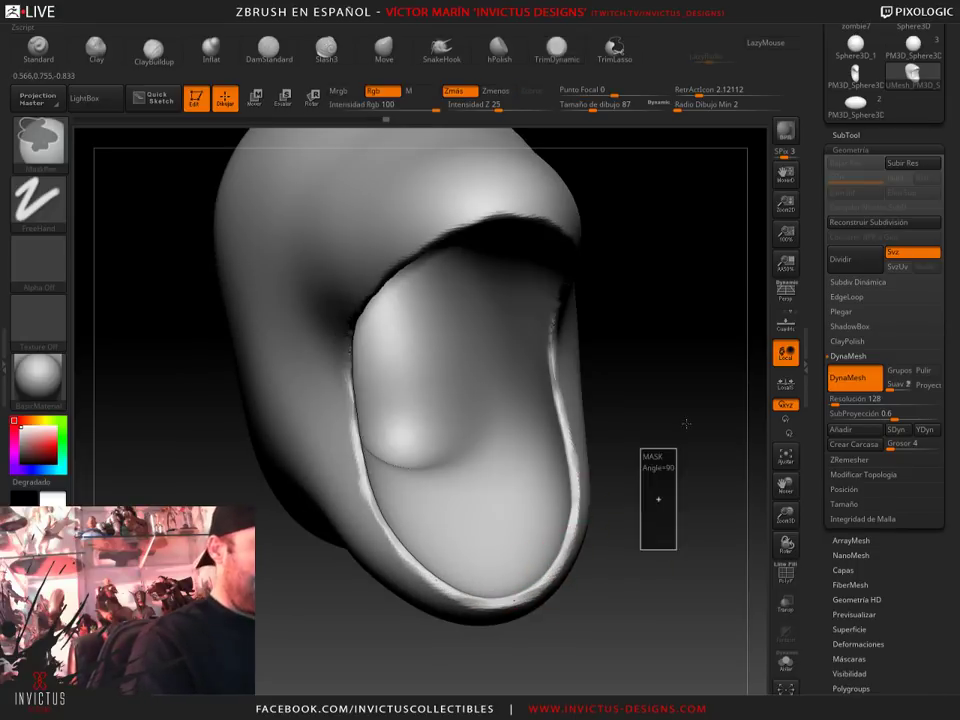
mouse_move(681, 506)
mouse_down()
mouse_move(677, 473)
mouse_move(694, 467)
mouse_move(684, 456)
mouse_move(671, 476)
mouse_move(641, 407)
mouse_move(660, 407)
mouse_move(690, 369)
mouse_move(600, 420)
mouse_up()
Switch to ClayBuildup and build a clay patch across the head's upper side
click(153, 50)
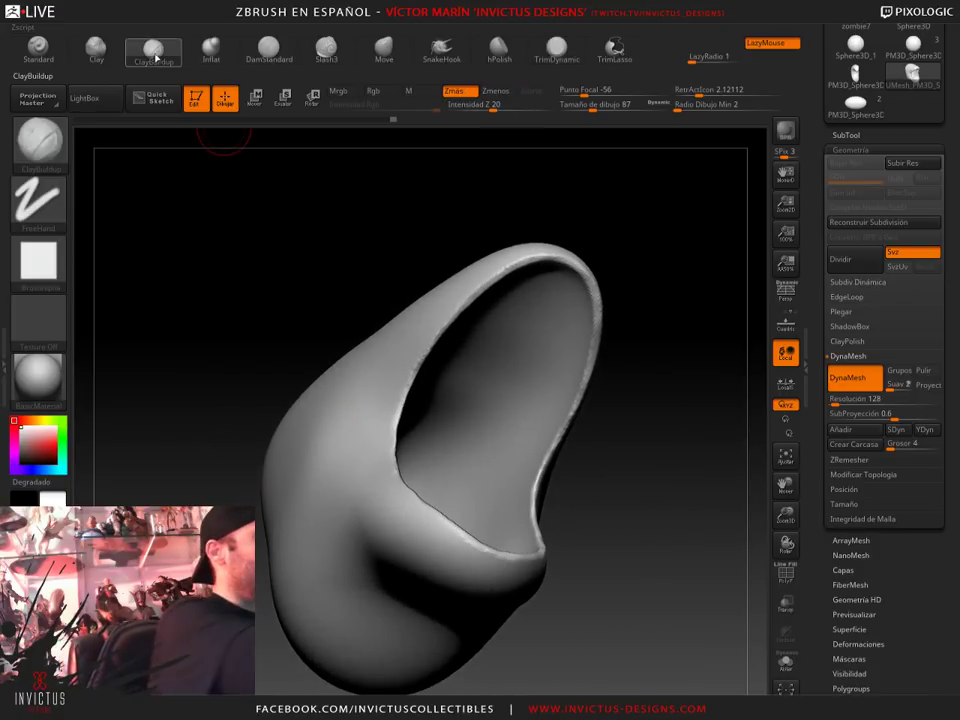
drag(636, 531, 560, 420)
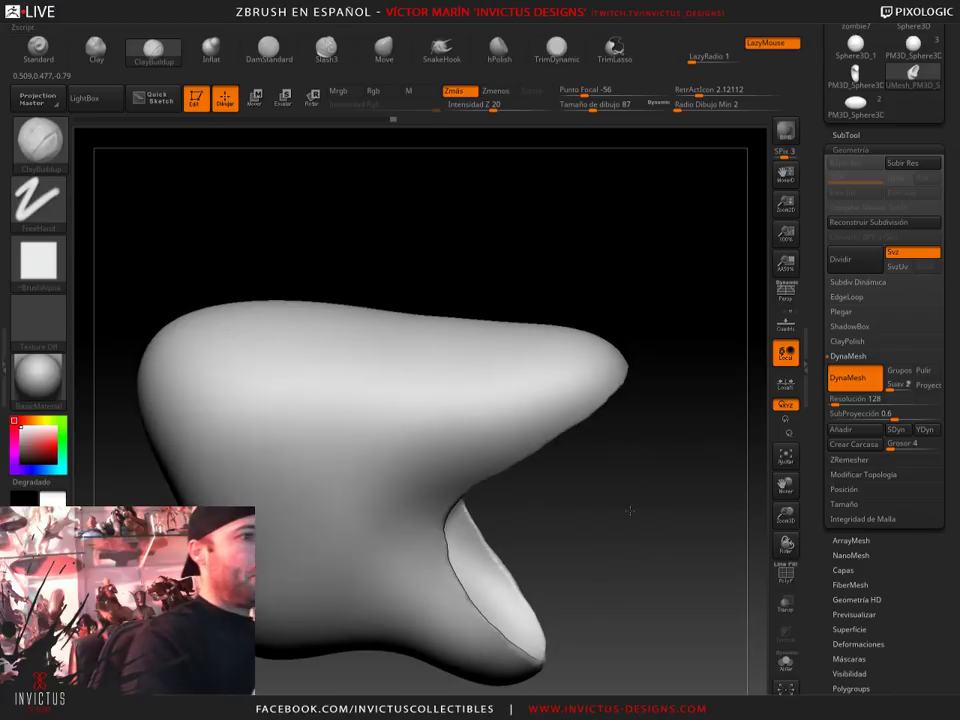
key(s)
drag(540, 96, 596, 129)
drag(640, 380, 647, 467)
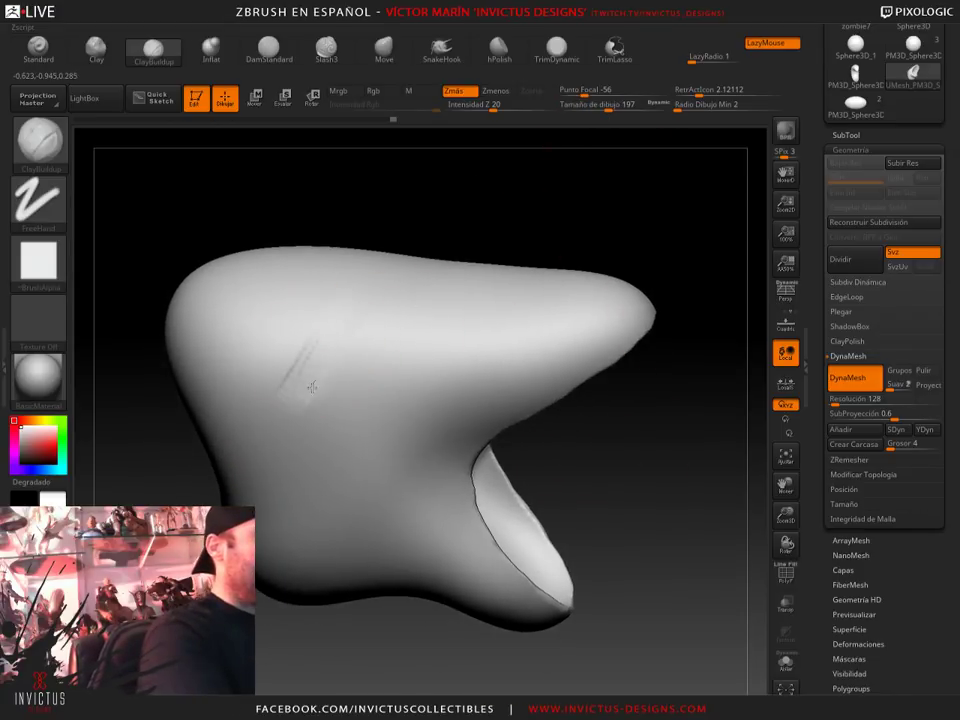
mouse_move(311, 387)
mouse_down()
mouse_move(338, 330)
mouse_move(397, 370)
mouse_up()
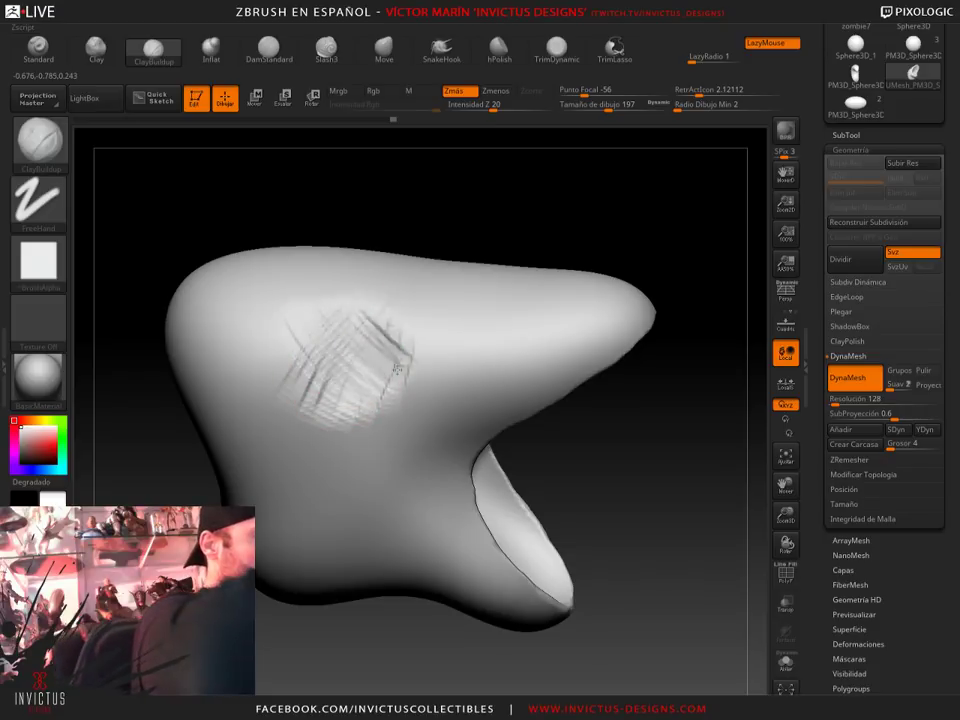
drag(604, 422, 416, 392)
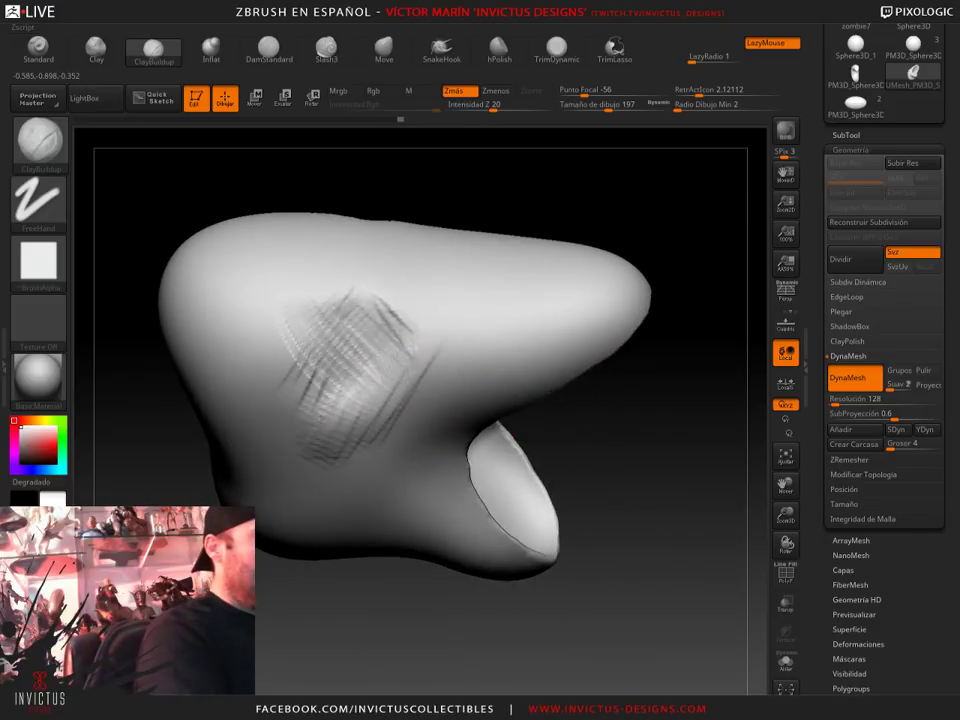
drag(649, 471, 624, 448)
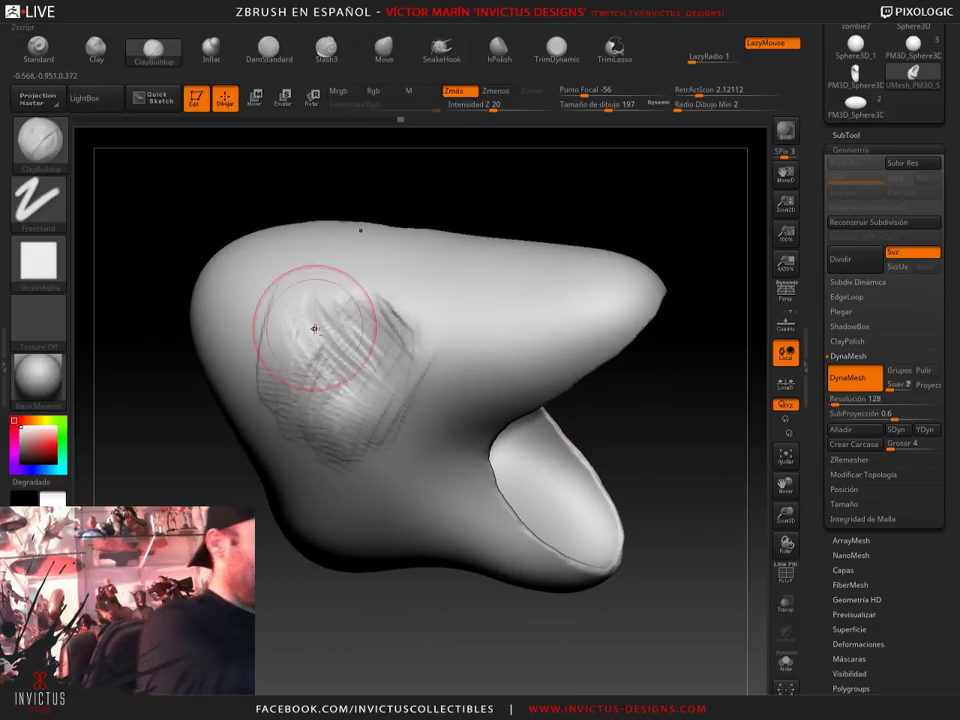
mouse_move(314, 328)
mouse_down()
mouse_move(380, 300)
mouse_move(500, 300)
mouse_up()
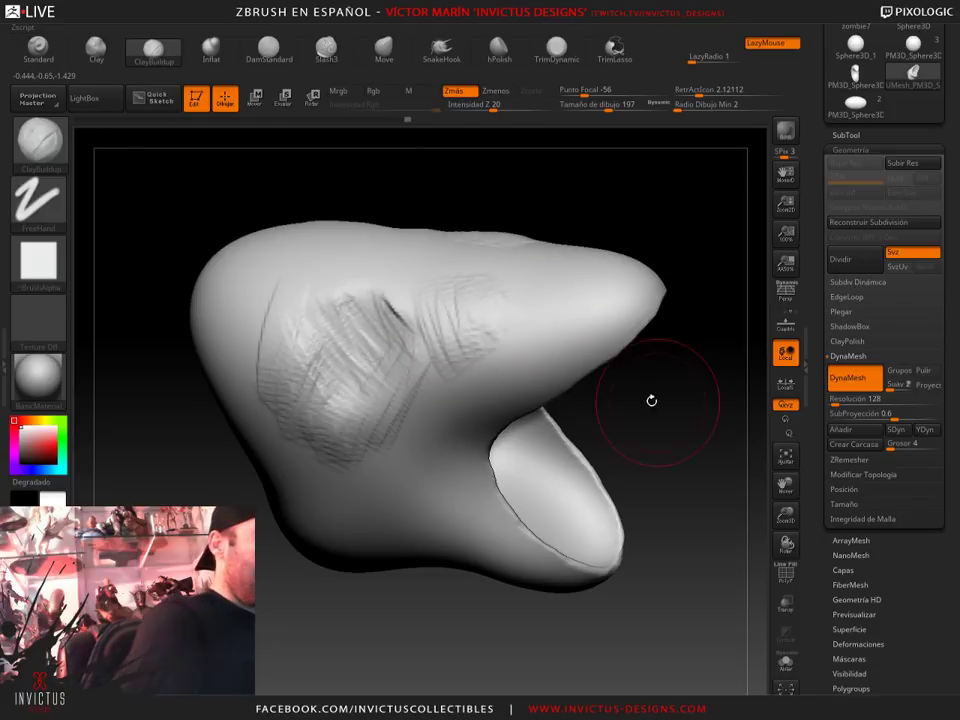
Add clay hatch strokes over the head's top, then along the ridge at Draw Size 167
drag(651, 400, 600, 390)
drag(375, 270, 455, 220)
drag(416, 260, 486, 226)
mouse_move(640, 300)
mouse_down()
mouse_move(622, 140)
mouse_move(604, 107)
mouse_up()
mouse_move(650, 470)
mouse_down()
mouse_move(611, 493)
mouse_move(460, 441)
mouse_up()
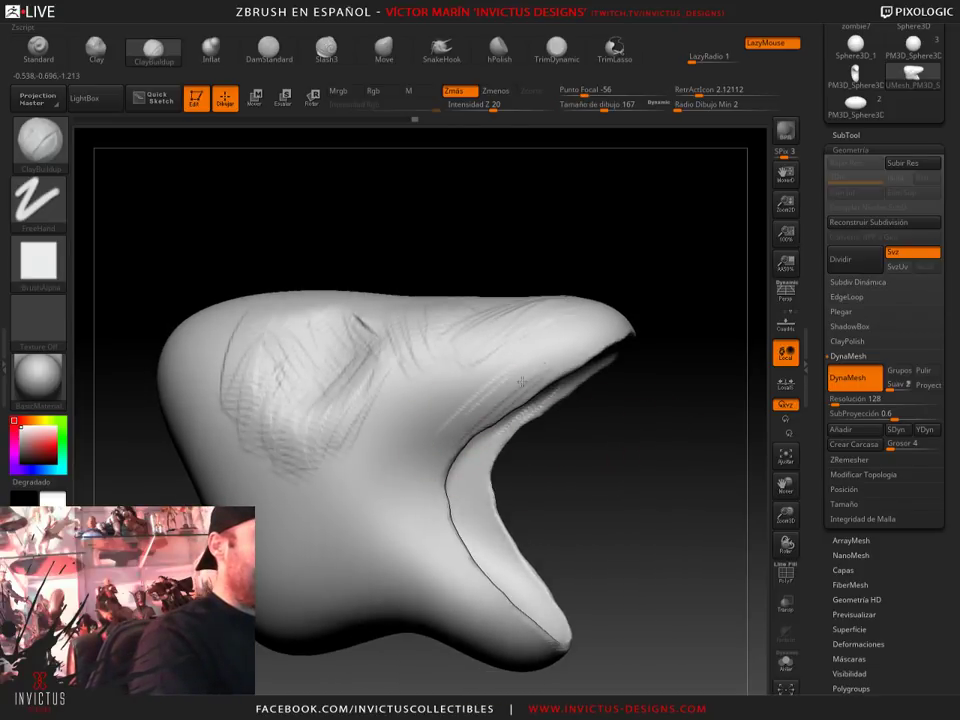
drag(465, 370, 405, 435)
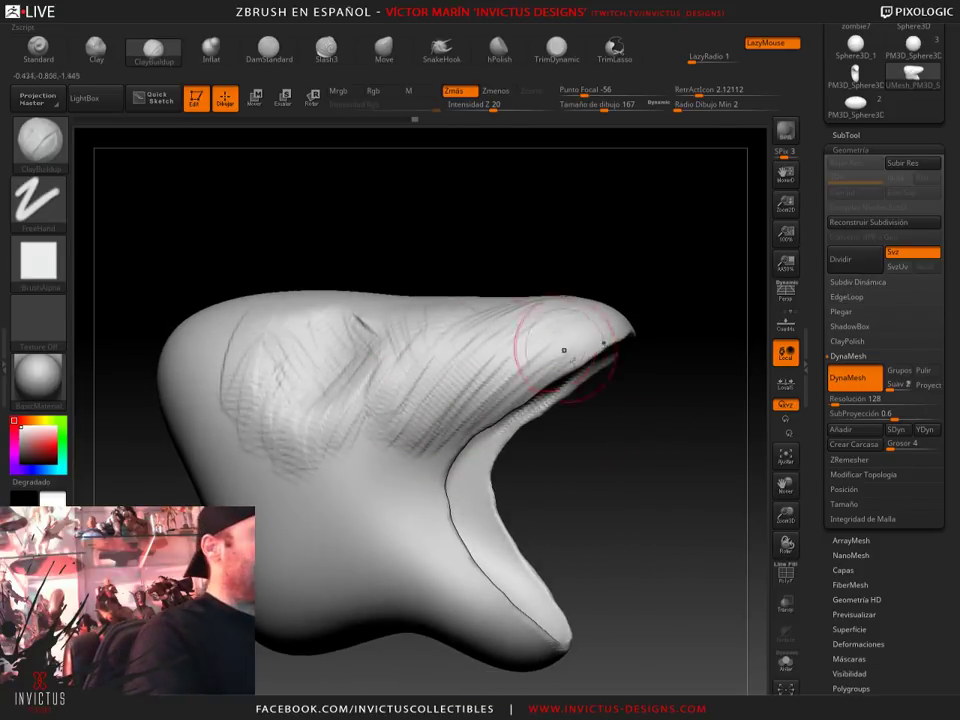
mouse_move(620, 480)
mouse_down()
mouse_move(520, 470)
mouse_move(600, 480)
mouse_up()
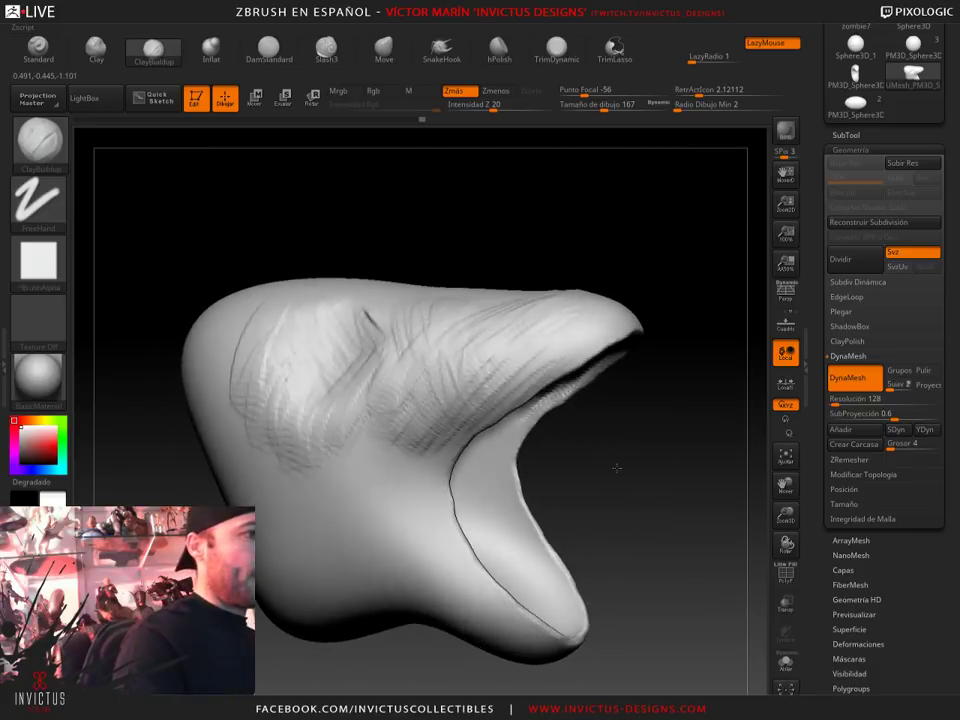
drag(355, 476, 322, 376)
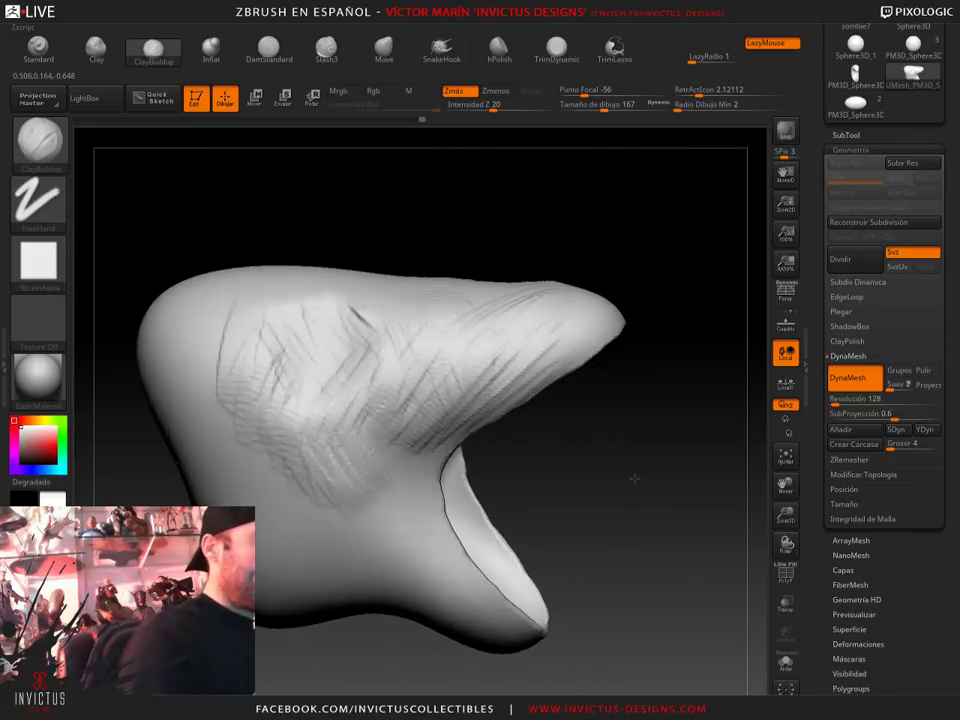
mouse_move(407, 578)
mouse_down()
mouse_move(660, 440)
mouse_move(489, 461)
mouse_move(517, 424)
mouse_up()
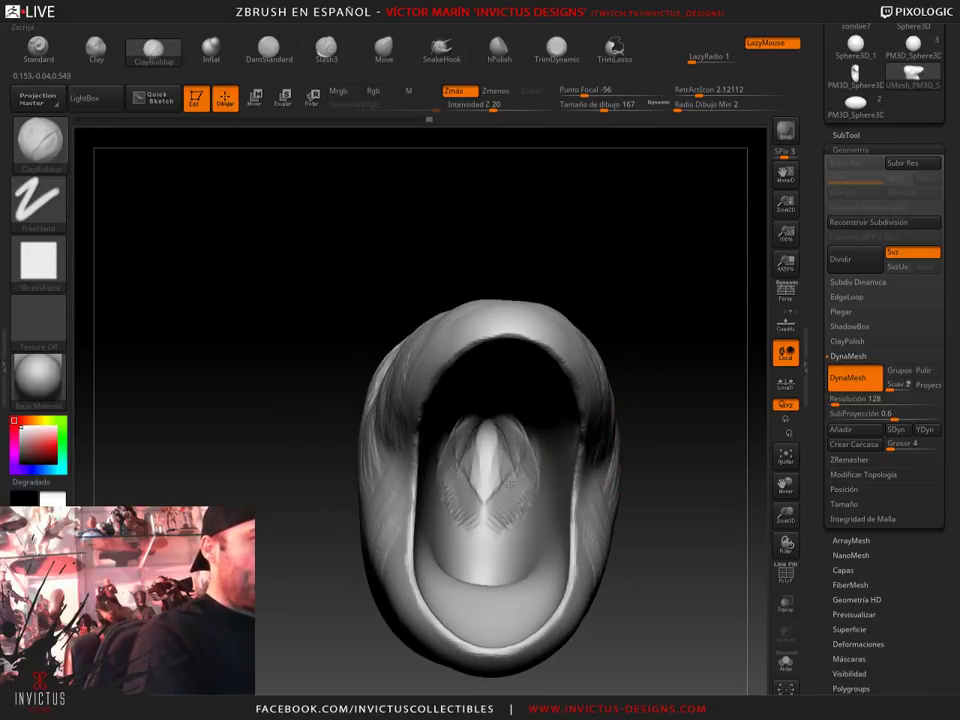
mouse_move(650, 470)
mouse_down()
mouse_move(706, 454)
mouse_move(452, 400)
mouse_up()
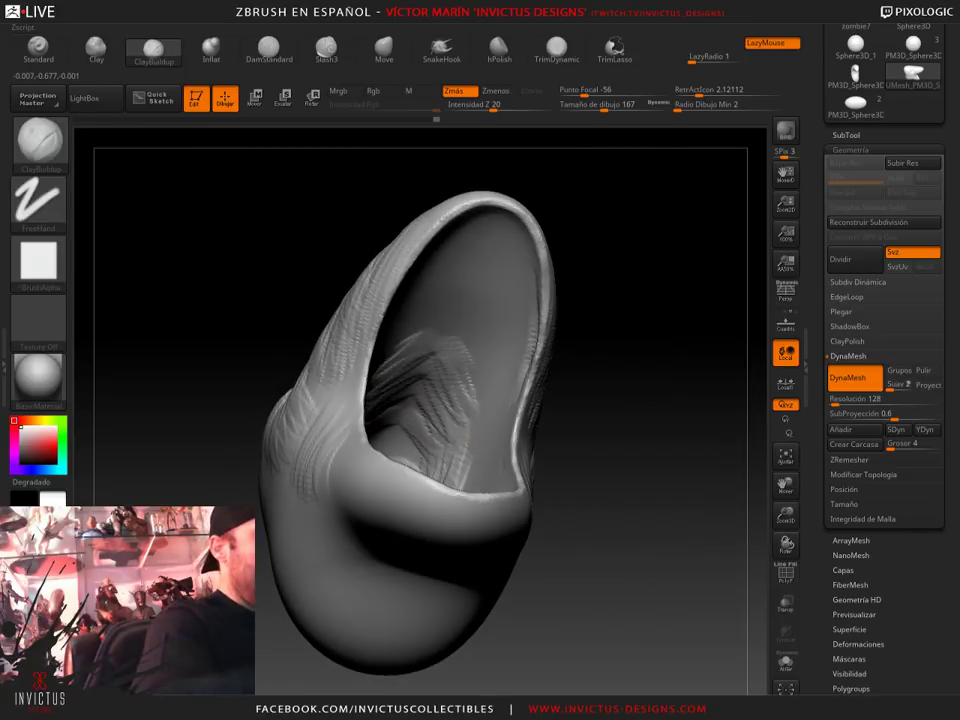
drag(585, 347, 489, 289)
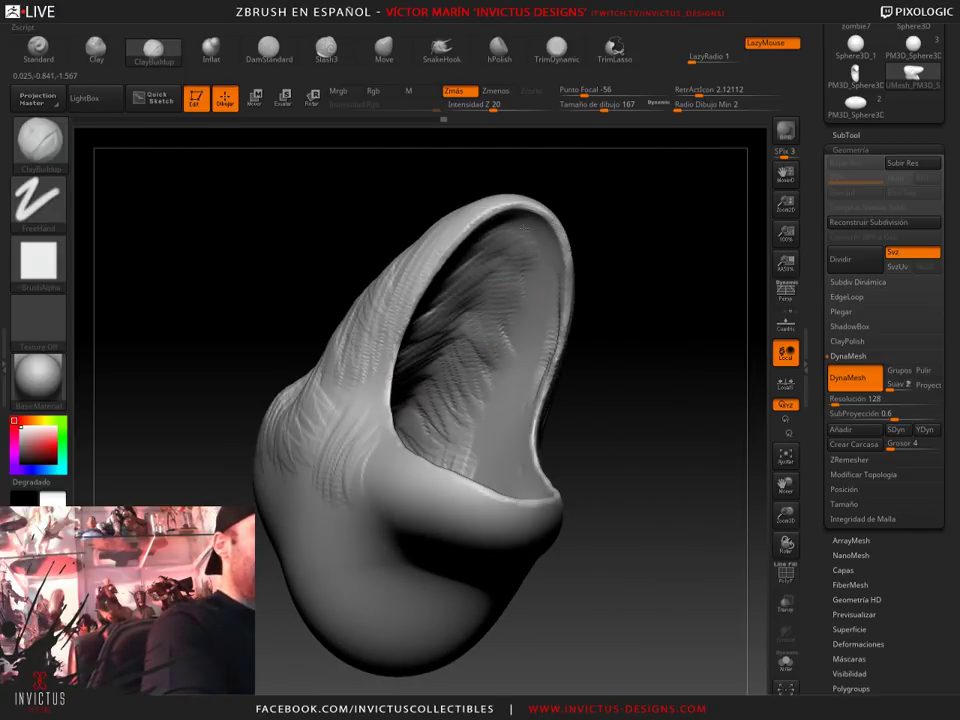
drag(638, 294, 590, 300)
drag(625, 348, 617, 353)
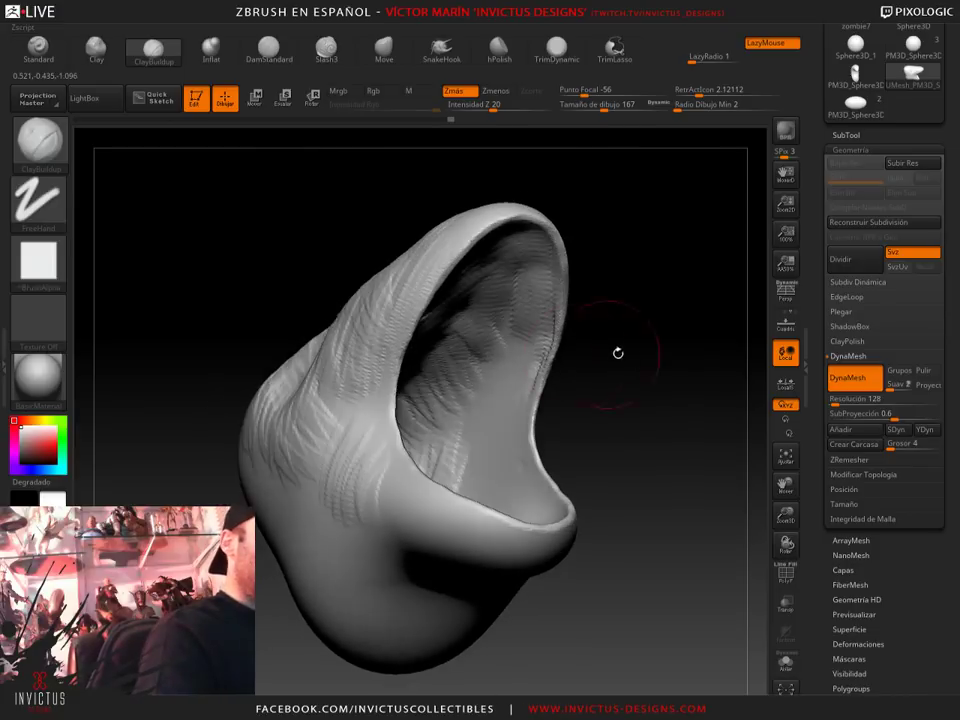
mouse_move(513, 450)
mouse_down()
mouse_move(606, 396)
mouse_move(510, 205)
mouse_move(534, 226)
mouse_up()
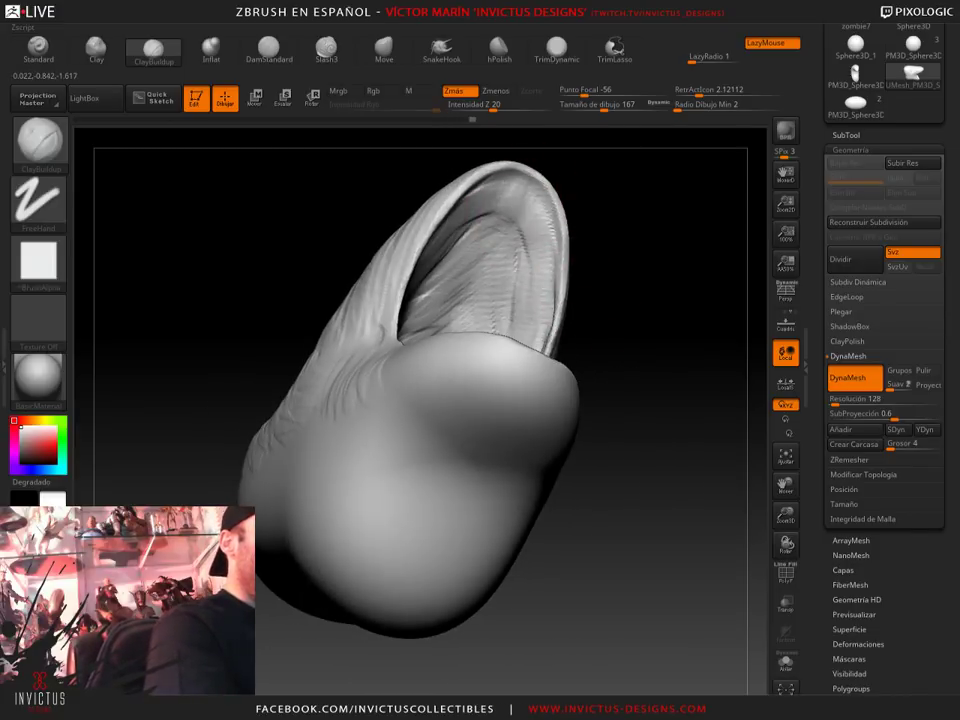
mouse_move(632, 272)
mouse_down()
mouse_move(550, 242)
mouse_move(533, 310)
mouse_up()
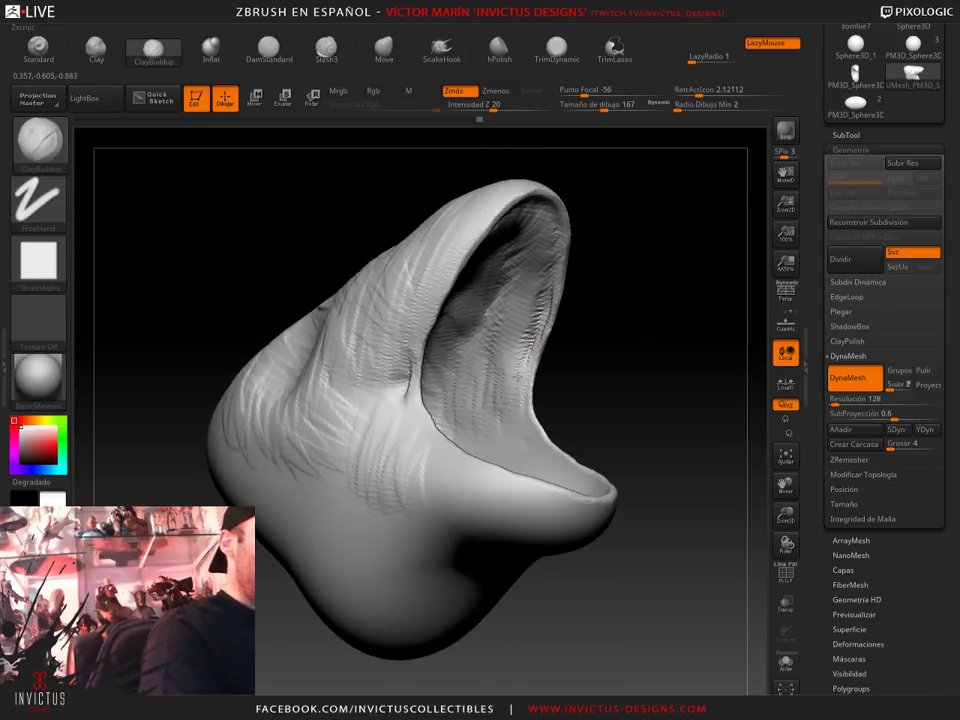
mouse_move(600, 330)
mouse_down()
mouse_move(651, 402)
mouse_move(588, 396)
mouse_up()
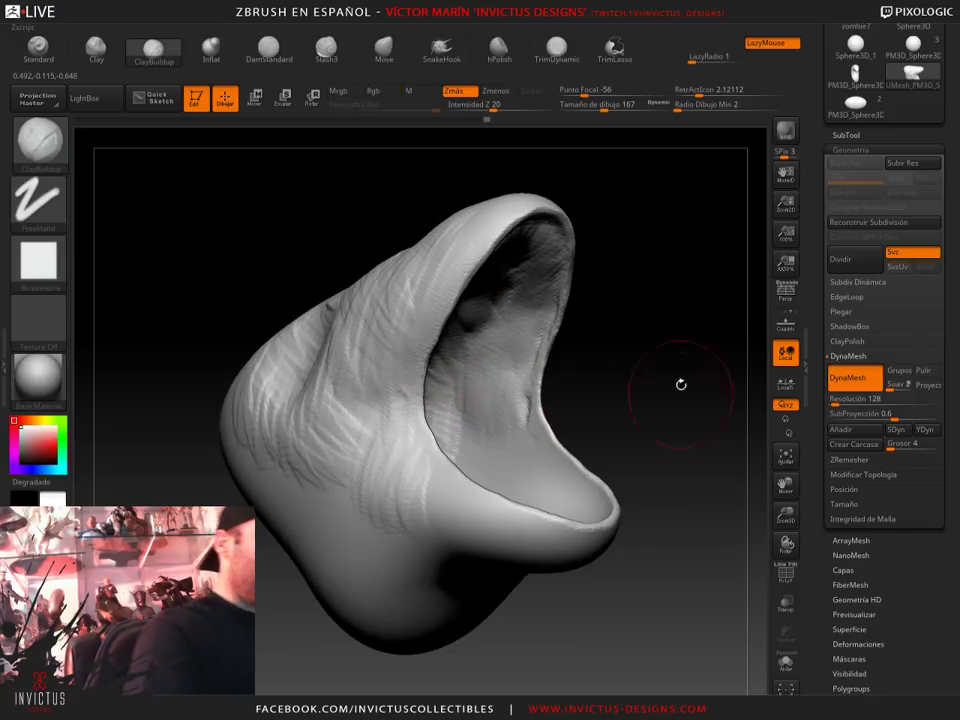
mouse_move(677, 386)
mouse_down()
mouse_move(652, 449)
mouse_move(585, 440)
mouse_up()
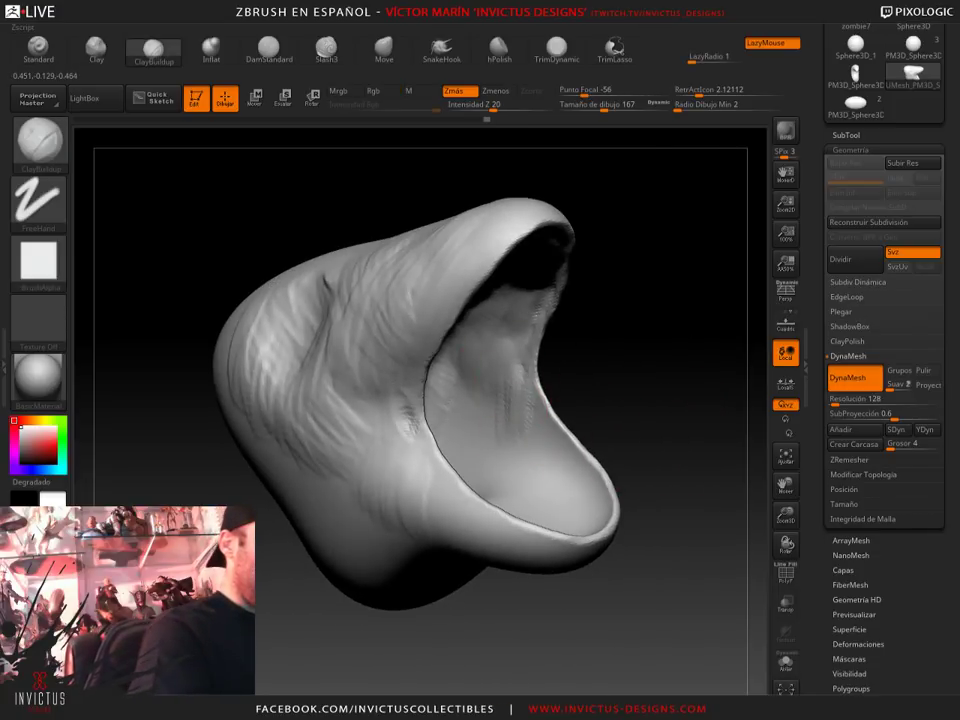
mouse_move(534, 384)
mouse_down()
mouse_move(406, 432)
mouse_move(561, 397)
mouse_up()
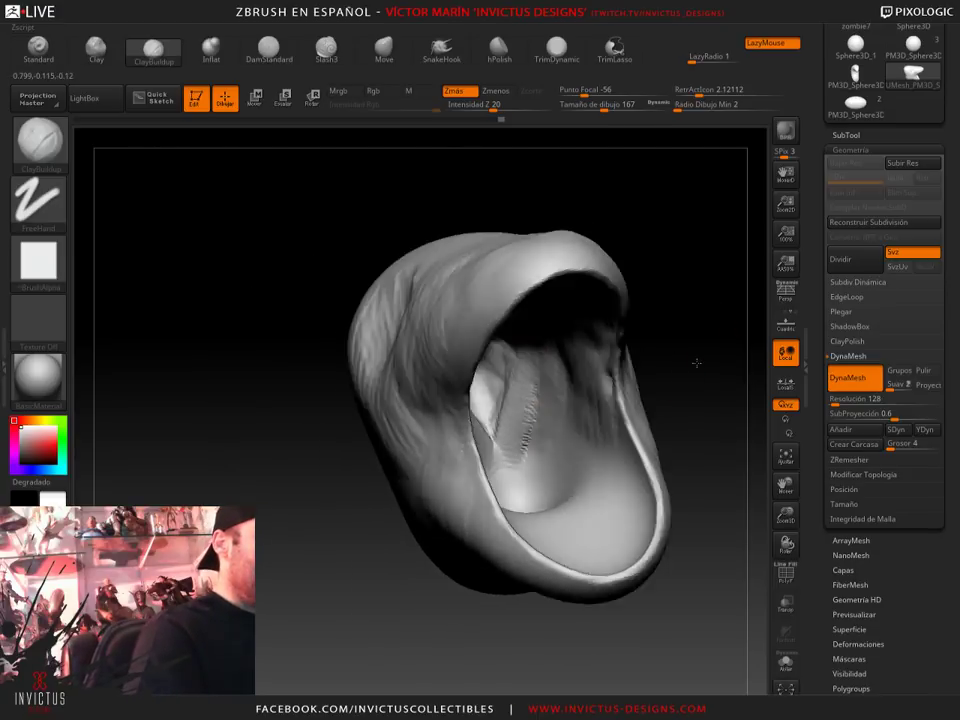
drag(382, 336, 569, 526)
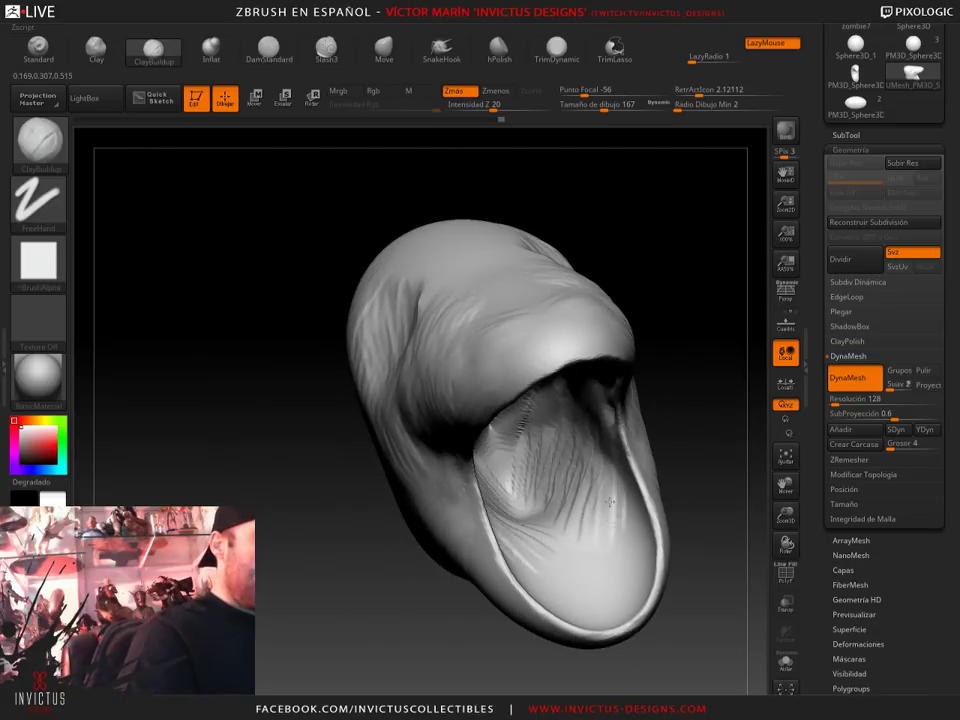
drag(714, 441, 665, 405)
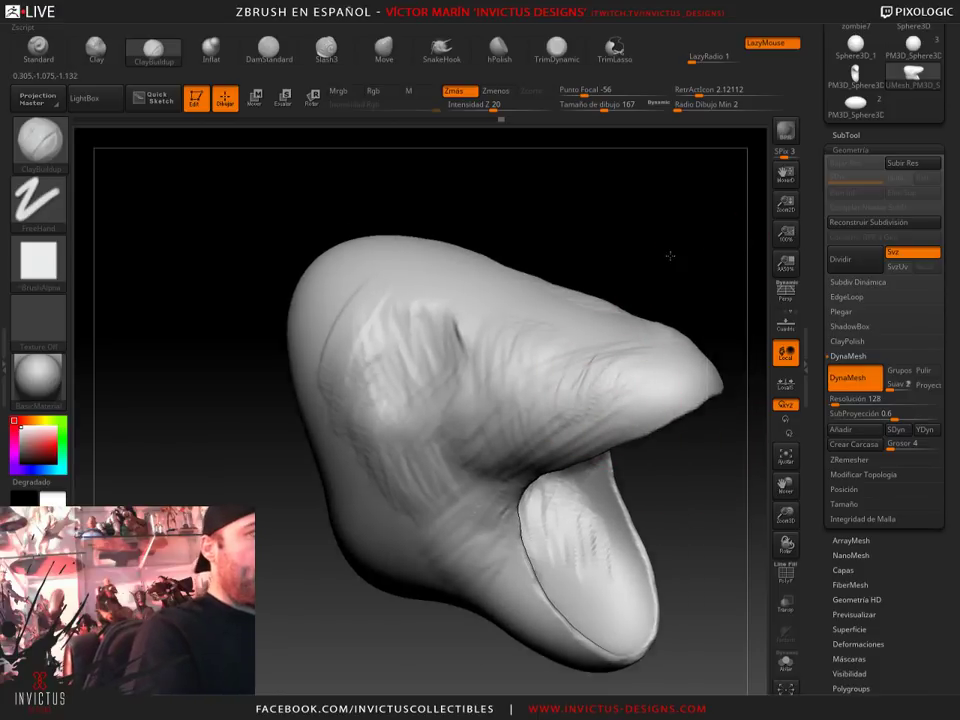
alt+drag(668, 255, 583, 257)
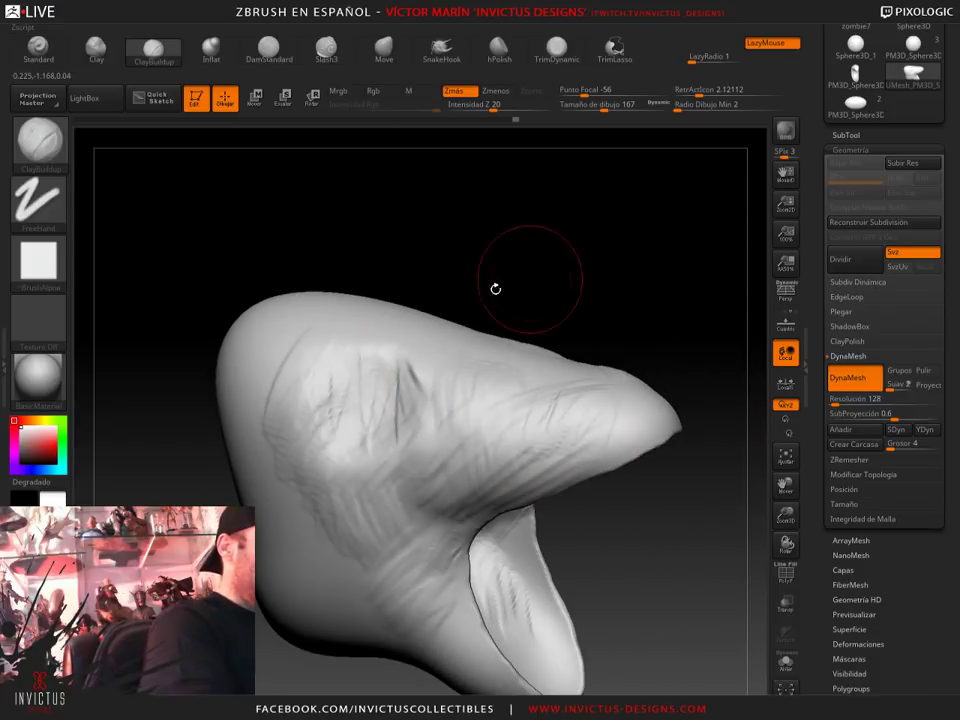
drag(495, 289, 345, 310)
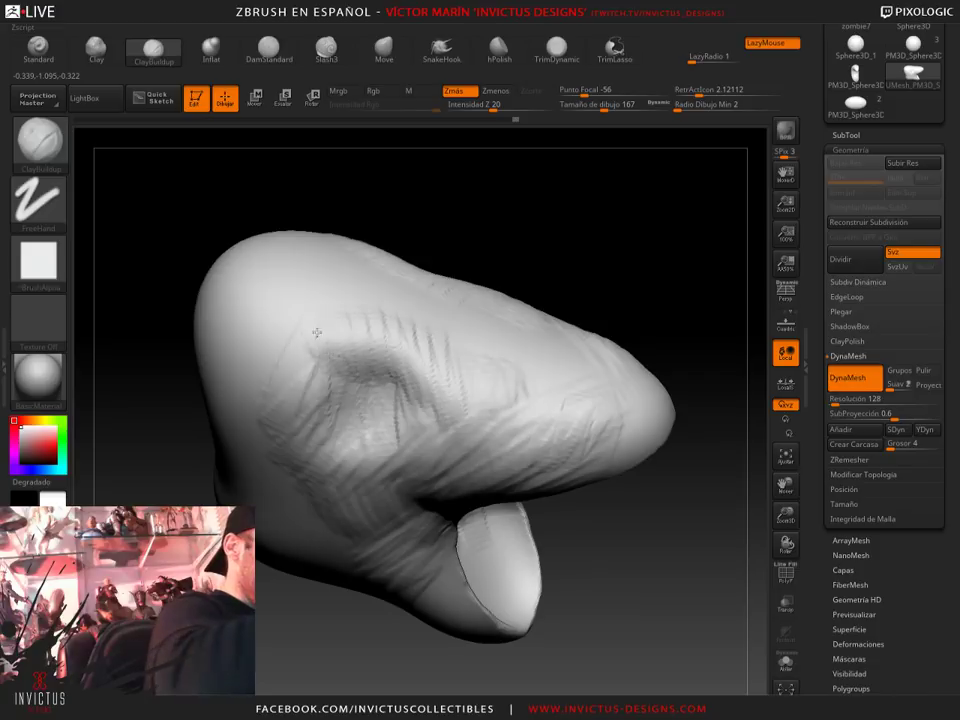
mouse_move(560, 250)
mouse_down()
mouse_move(628, 229)
mouse_move(656, 345)
mouse_move(628, 283)
mouse_up()
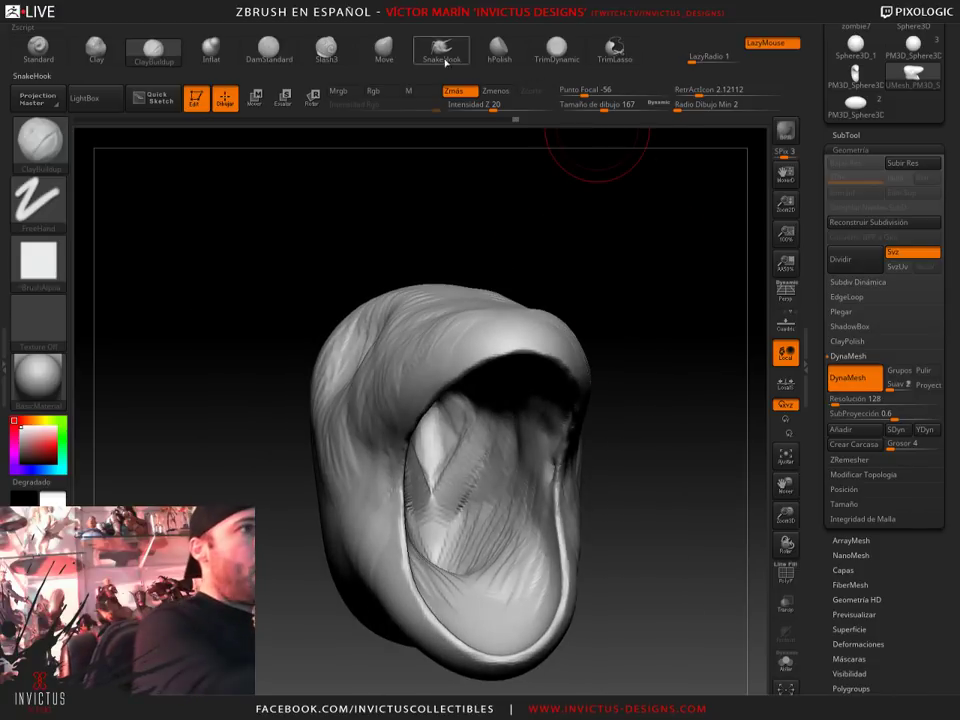
Put a deformer cage around the head shell
click(446, 61)
mouse_move(657, 361)
mouse_down()
mouse_move(649, 508)
mouse_move(613, 455)
mouse_up()
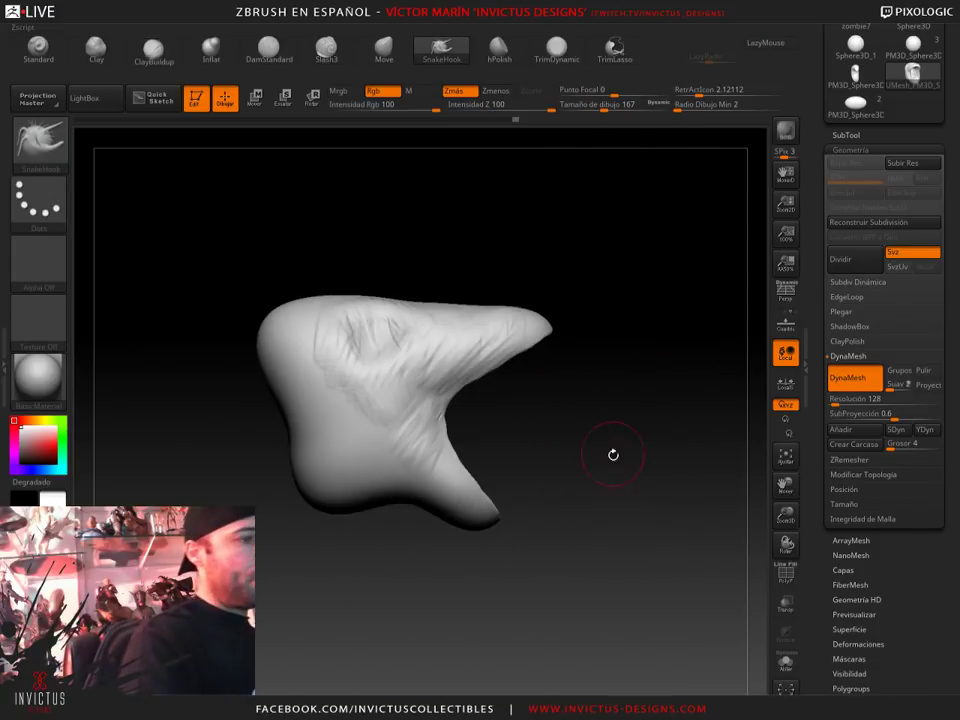
key(w)
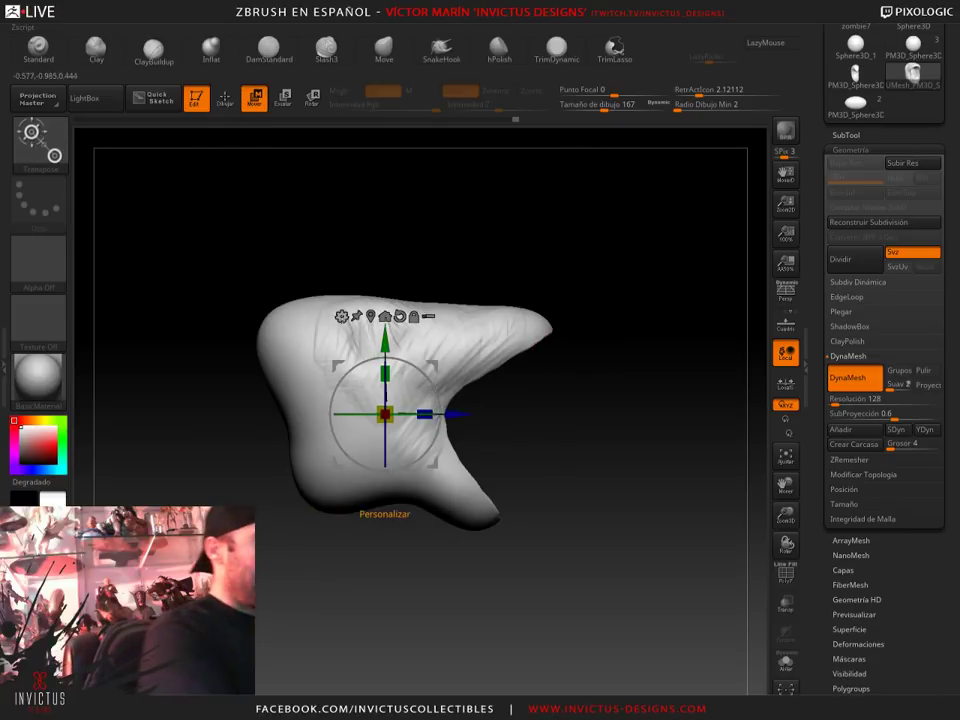
click(341, 316)
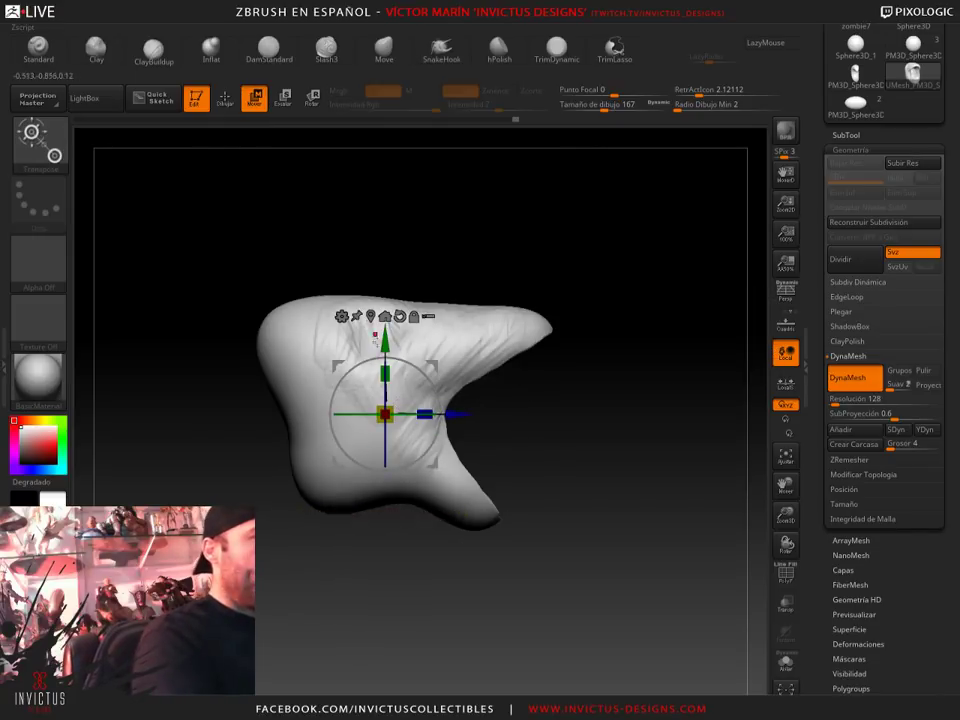
click(341, 316)
click(357, 373)
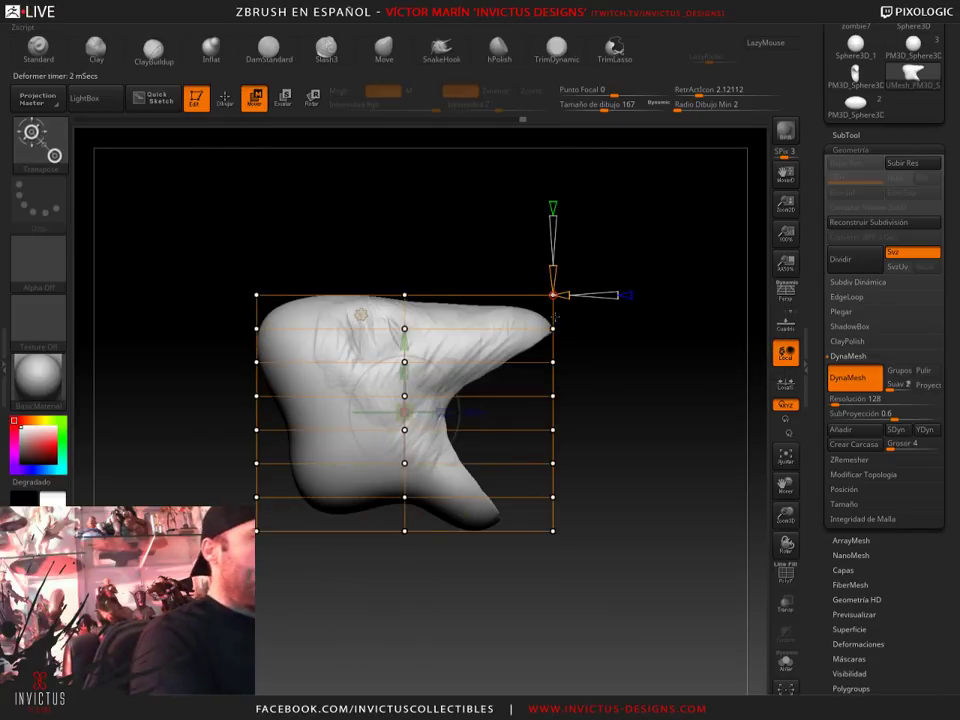
Reduce the cage to 4 divisions, then pull its top up and bottom-right corner in
drag(405, 512, 425, 512)
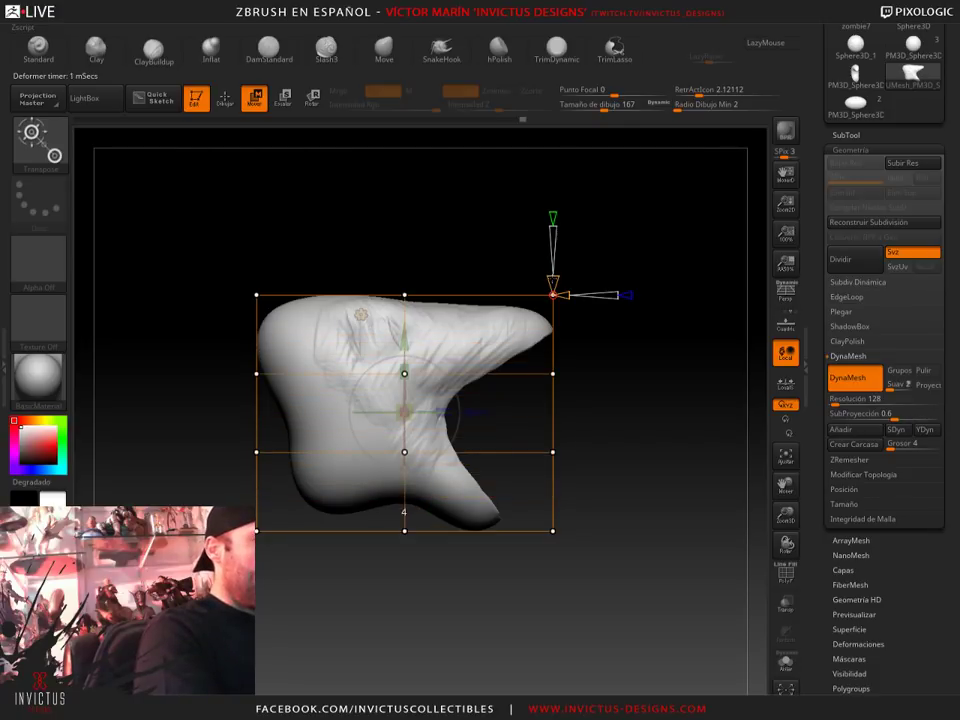
key(ctrl)
ctrl+drag(431, 297, 374, 344)
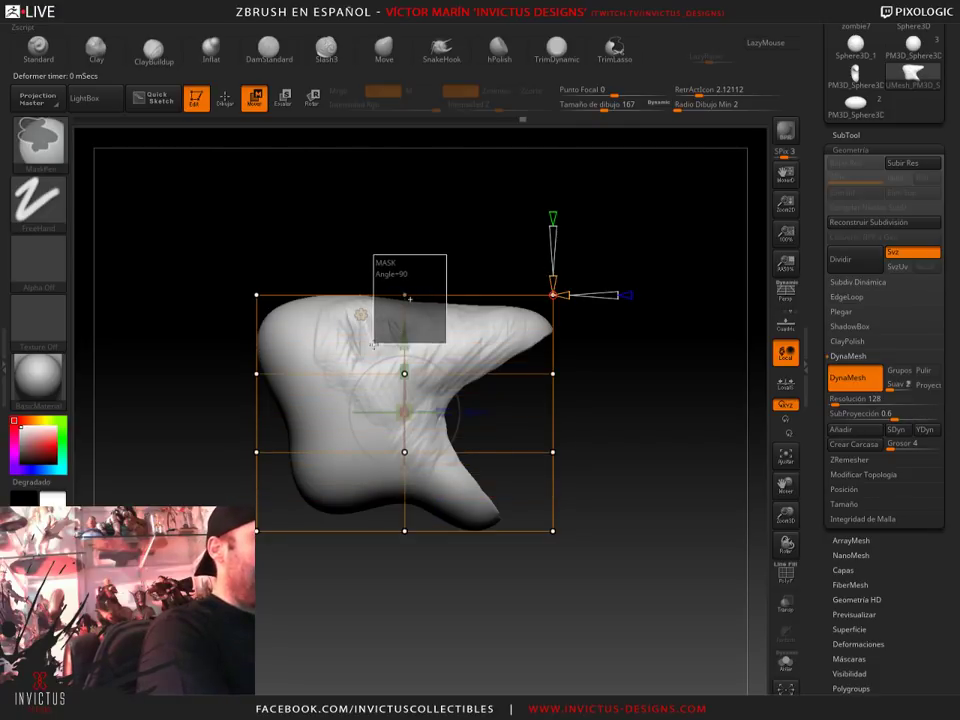
mouse_move(404, 297)
mouse_down()
mouse_move(449, 273)
mouse_move(455, 172)
mouse_move(485, 148)
mouse_up()
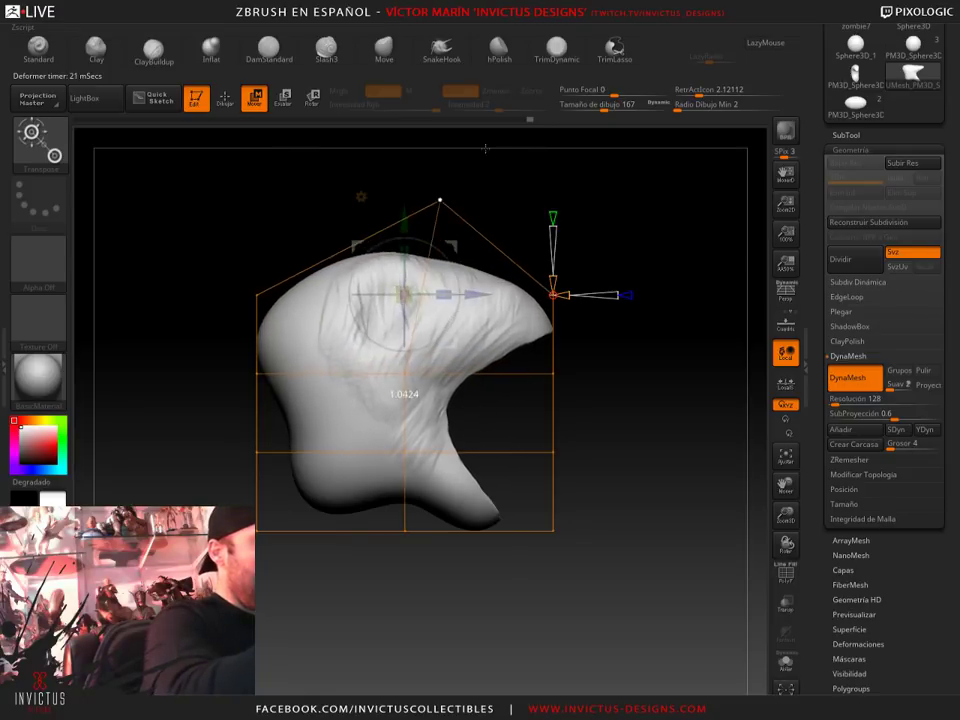
mouse_move(520, 455)
mouse_down()
mouse_move(618, 453)
mouse_move(513, 573)
mouse_up()
key(e)
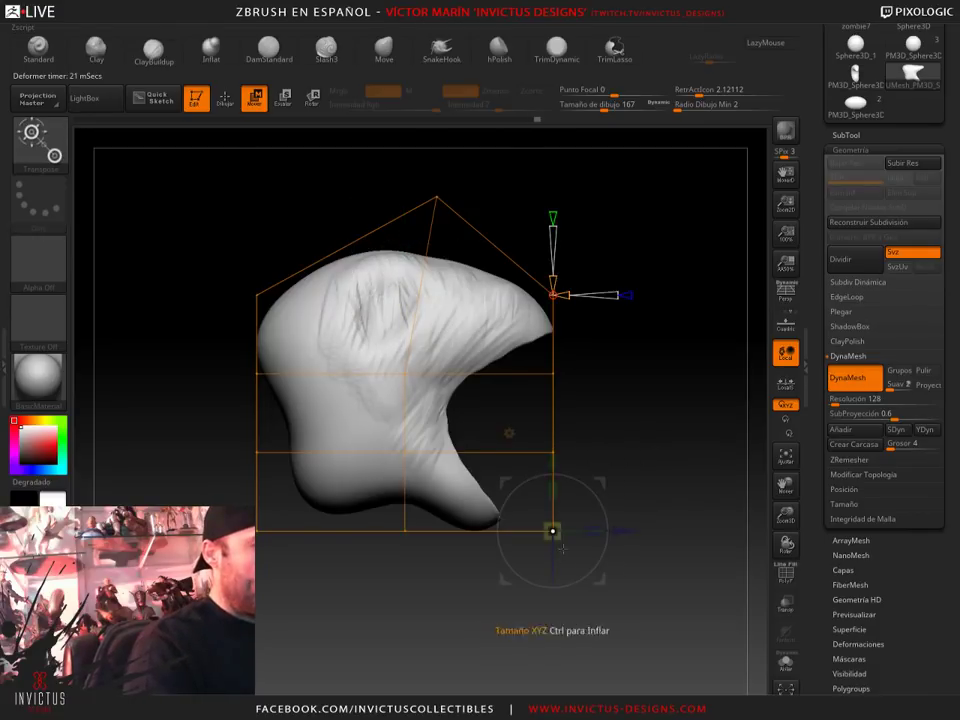
drag(551, 531, 538, 484)
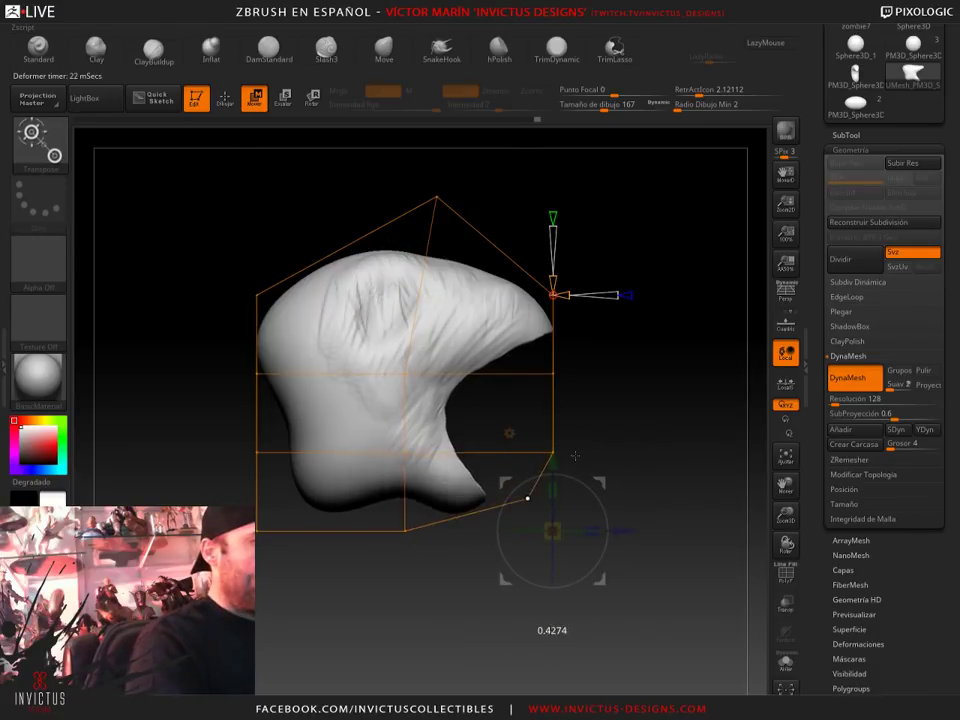
drag(581, 440, 652, 462)
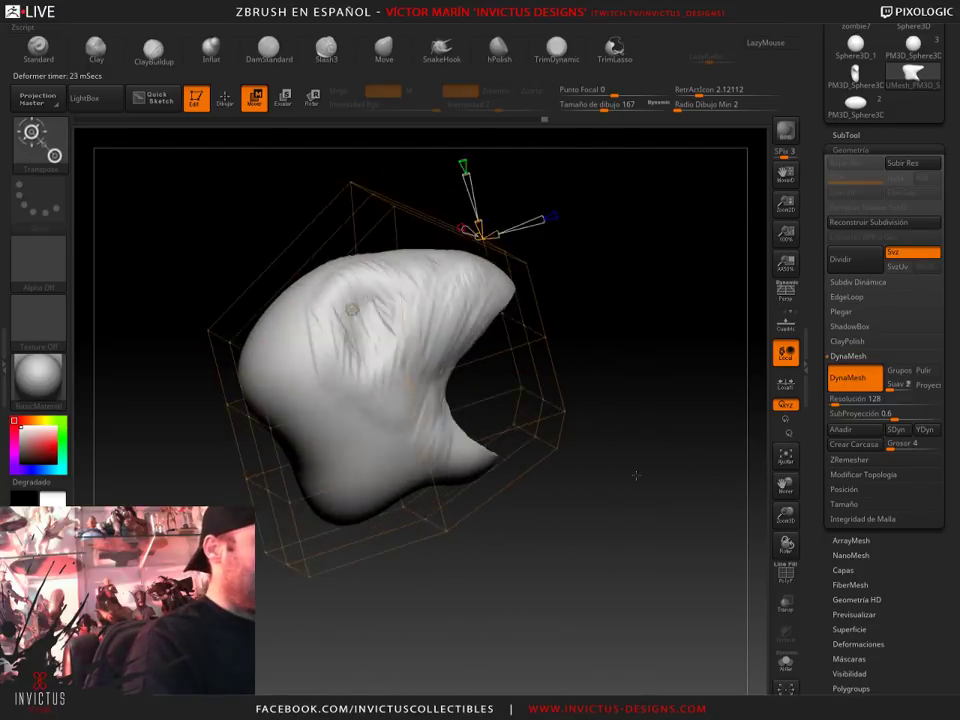
mouse_move(652, 462)
mouse_down()
mouse_move(236, 358)
mouse_move(517, 382)
mouse_move(513, 528)
mouse_move(432, 218)
mouse_up()
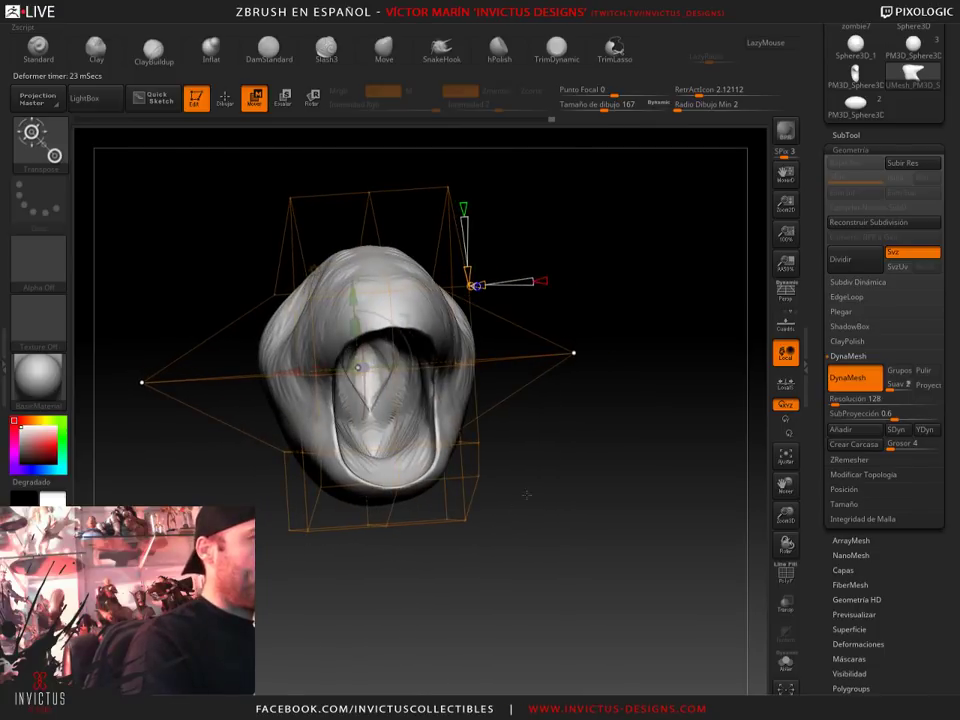
Remove the deformer cage and keep the Gizmo 3D transform type
click(457, 440)
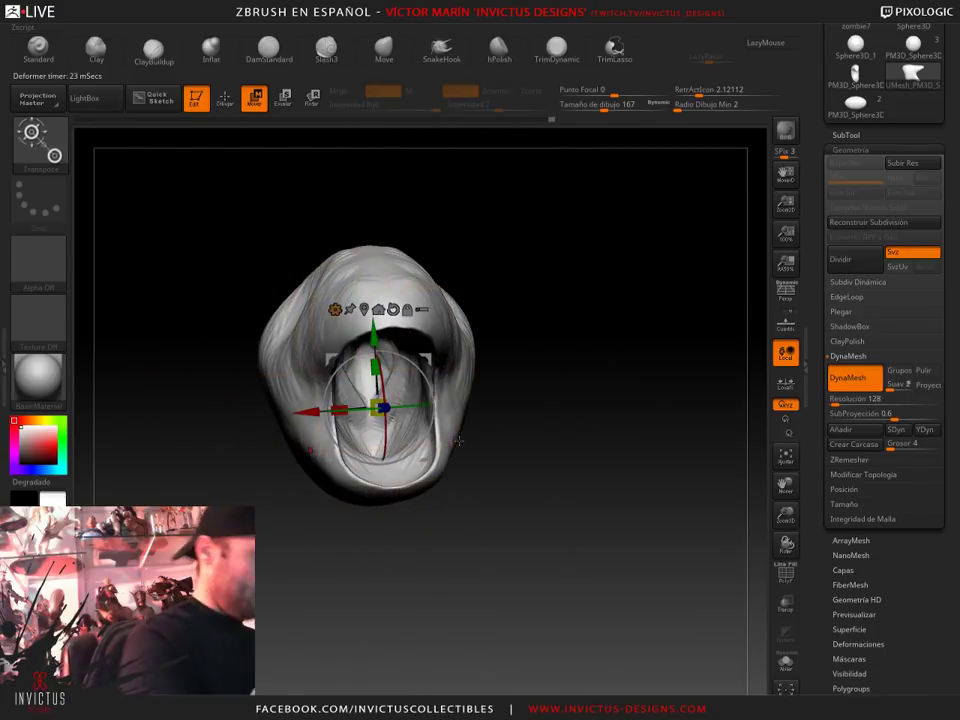
click(335, 309)
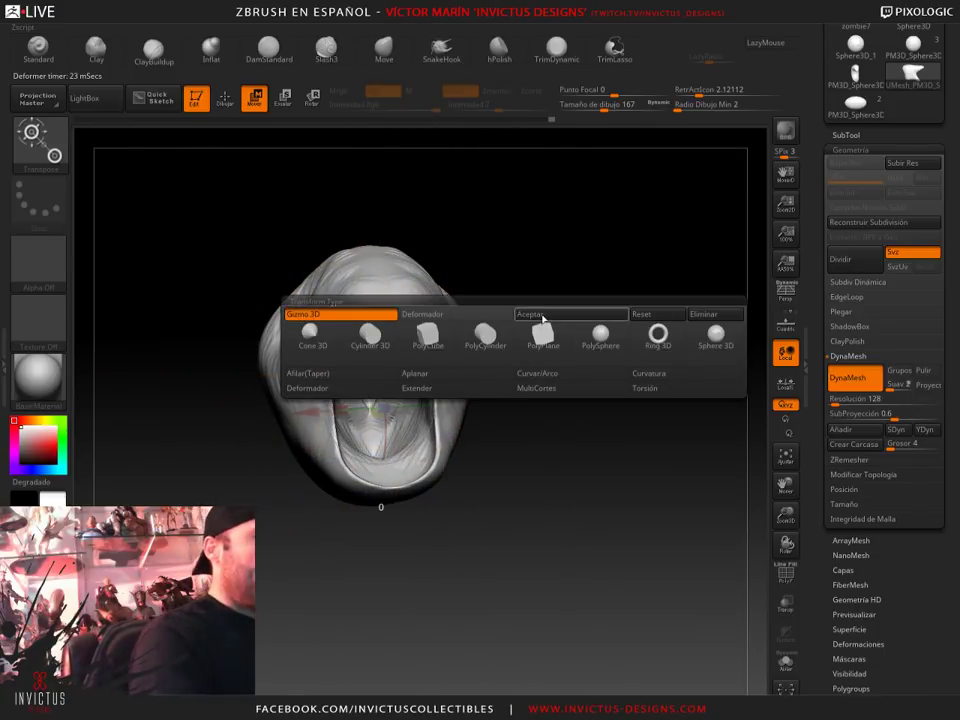
click(542, 315)
Build up clay along the side of the head with ClayBuildup at Draw Size 124
mouse_move(545, 320)
mouse_down()
mouse_move(625, 345)
mouse_move(632, 264)
mouse_up()
click(152, 48)
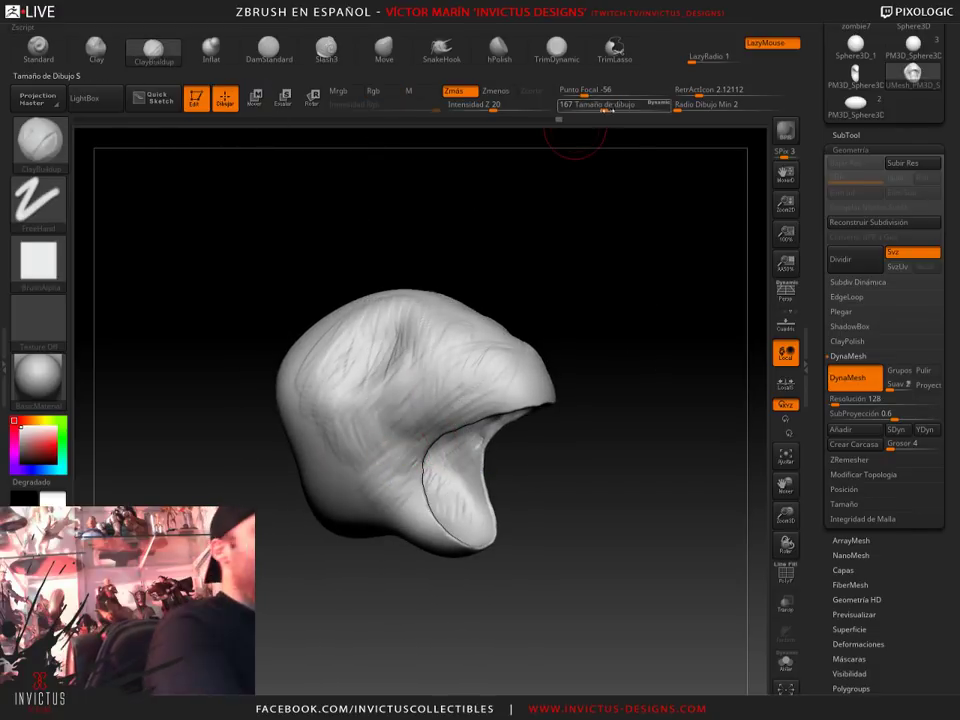
drag(605, 109, 579, 311)
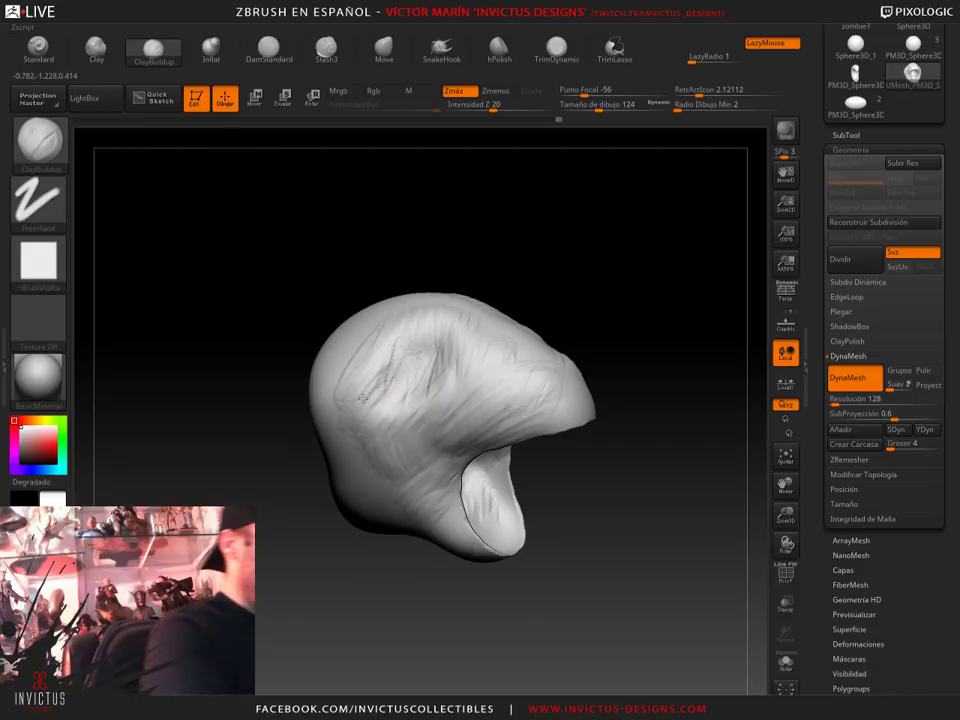
drag(418, 270, 467, 410)
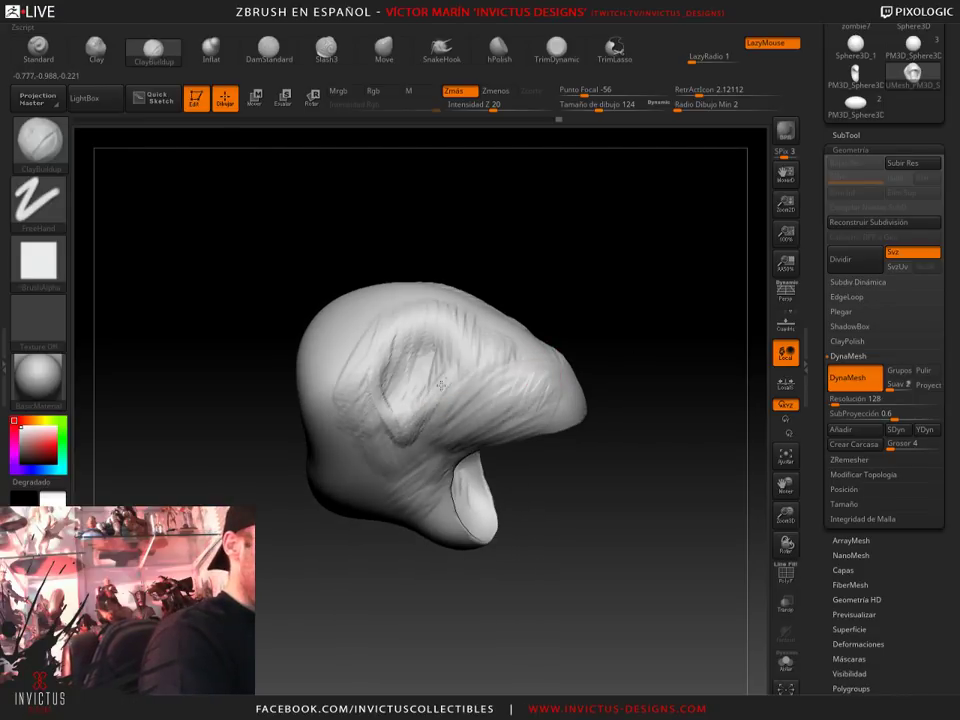
Orbit around the head to review it until the open cavity faces the viewer
drag(589, 362, 368, 417)
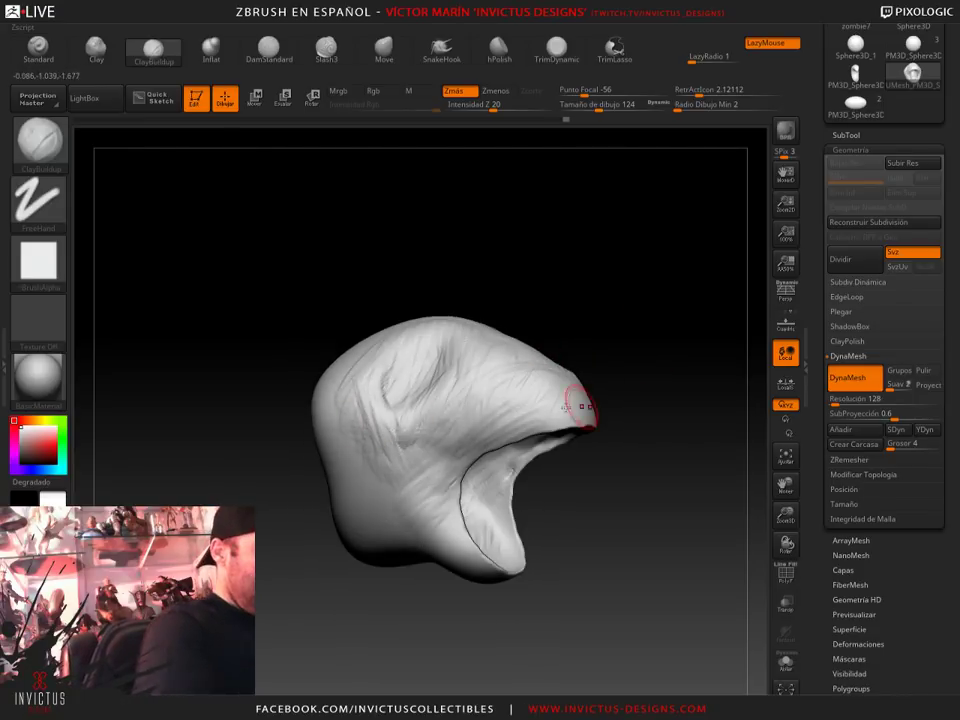
drag(581, 405, 428, 455)
mouse_move(600, 345)
mouse_down()
mouse_move(624, 347)
mouse_move(521, 400)
mouse_up()
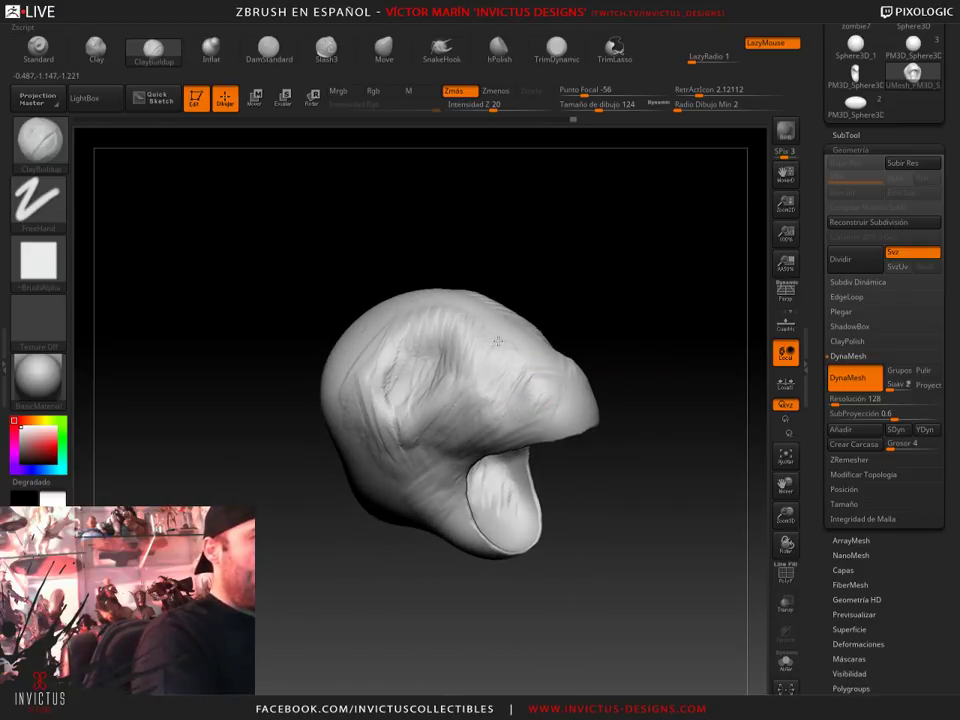
mouse_move(620, 340)
mouse_down()
mouse_move(660, 386)
mouse_move(560, 358)
mouse_up()
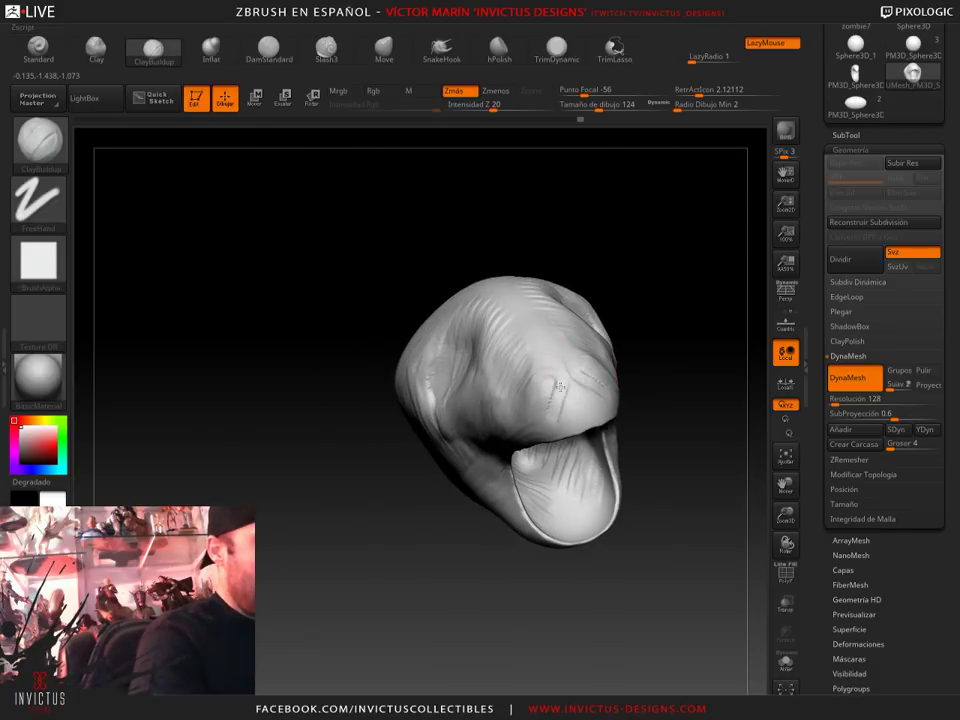
mouse_move(549, 378)
mouse_down()
mouse_move(545, 371)
mouse_move(641, 391)
mouse_move(632, 306)
mouse_move(618, 318)
mouse_up()
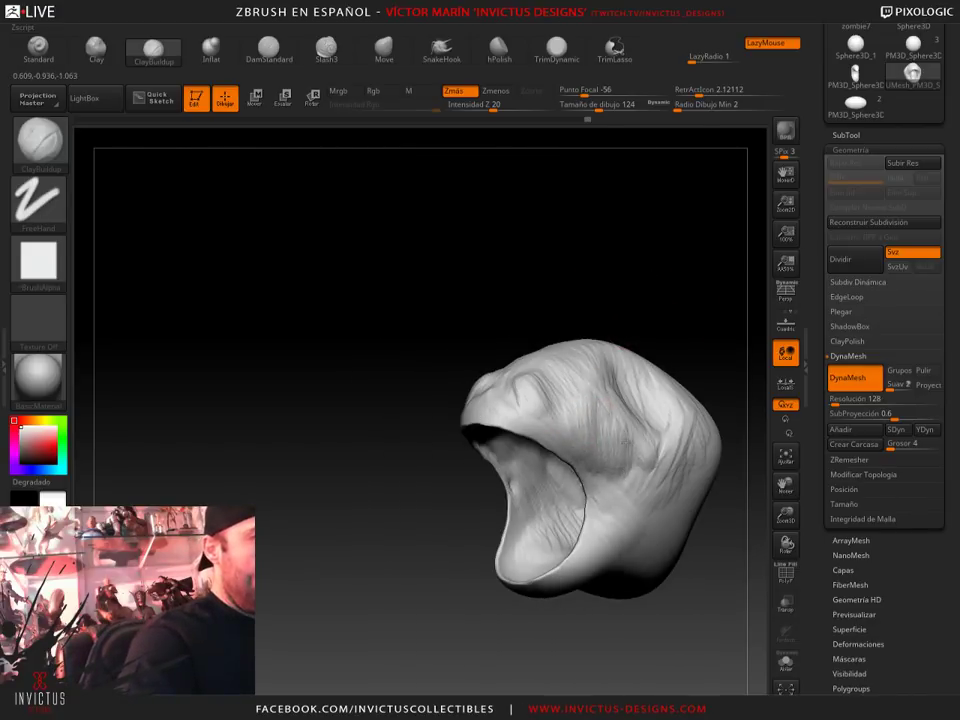
mouse_move(526, 230)
mouse_down()
mouse_move(600, 261)
mouse_move(542, 399)
mouse_up()
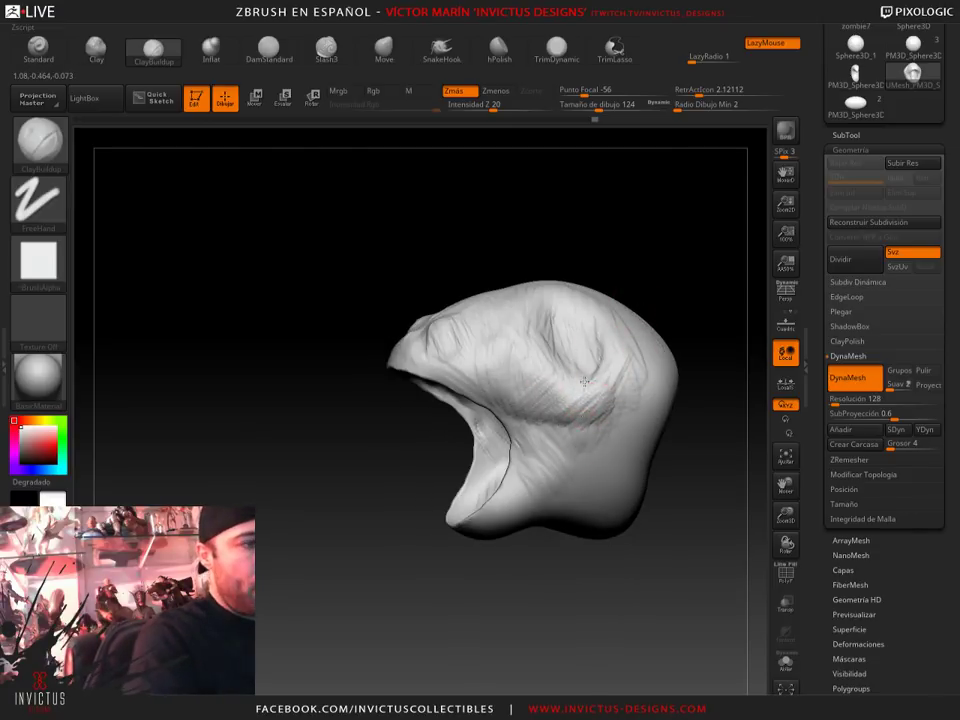
mouse_move(607, 367)
mouse_down()
mouse_move(707, 321)
mouse_move(681, 285)
mouse_move(636, 411)
mouse_move(632, 300)
mouse_move(607, 357)
mouse_move(664, 394)
mouse_move(578, 421)
mouse_move(581, 394)
mouse_move(651, 381)
mouse_move(600, 395)
mouse_up()
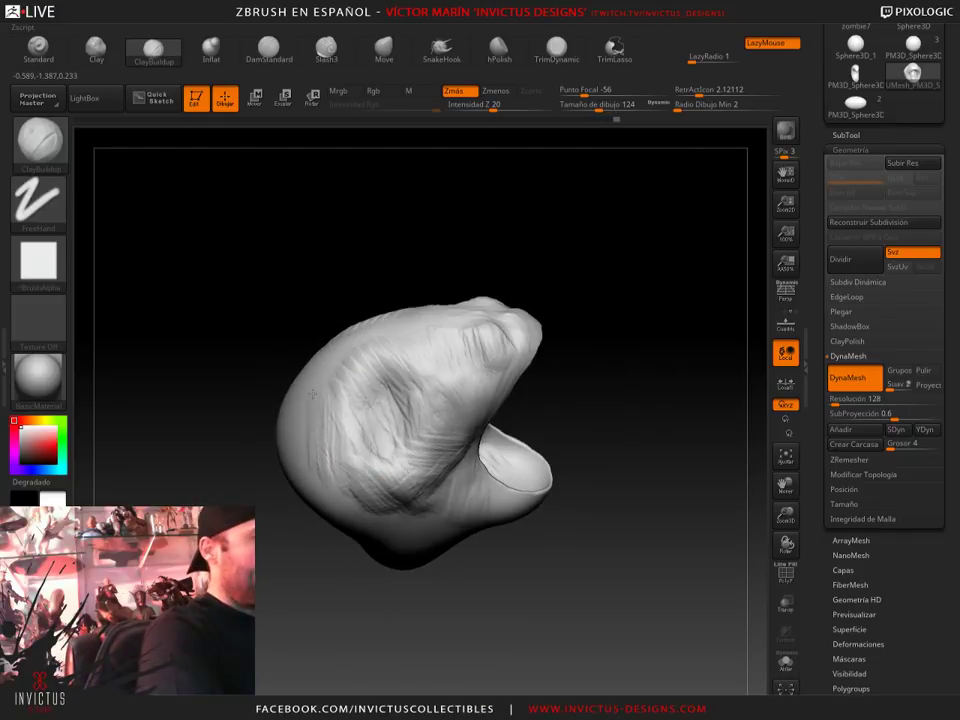
drag(600, 330, 634, 369)
mouse_move(615, 484)
mouse_down()
mouse_move(606, 435)
mouse_move(583, 426)
mouse_move(576, 405)
mouse_move(613, 375)
mouse_move(651, 375)
mouse_move(666, 420)
mouse_move(611, 407)
mouse_move(489, 229)
mouse_up()
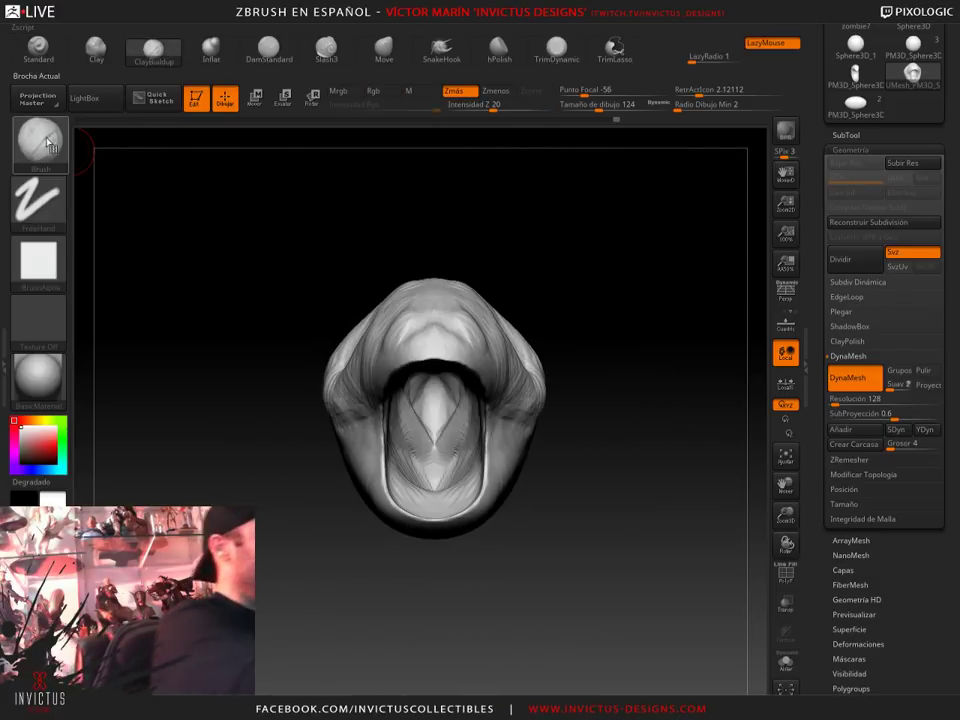
Pick SnakeHook from the brush palette, enlarge it, orbit below the mouth, then set Draw Size 286
click(39, 139)
click(441, 48)
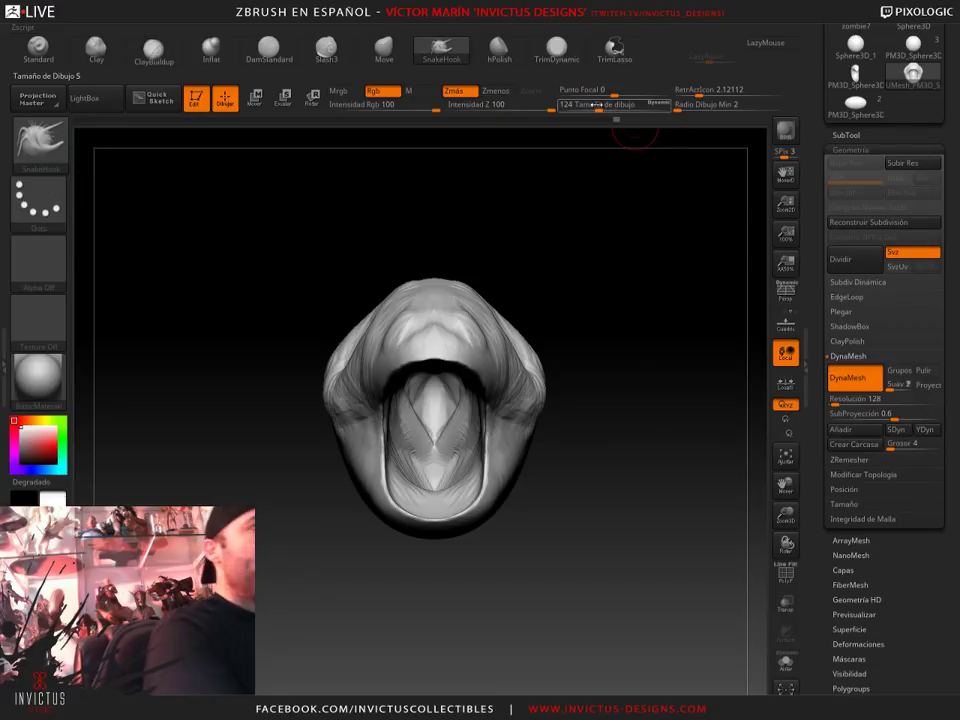
mouse_move(578, 104)
mouse_down()
mouse_move(618, 108)
mouse_move(600, 108)
mouse_up()
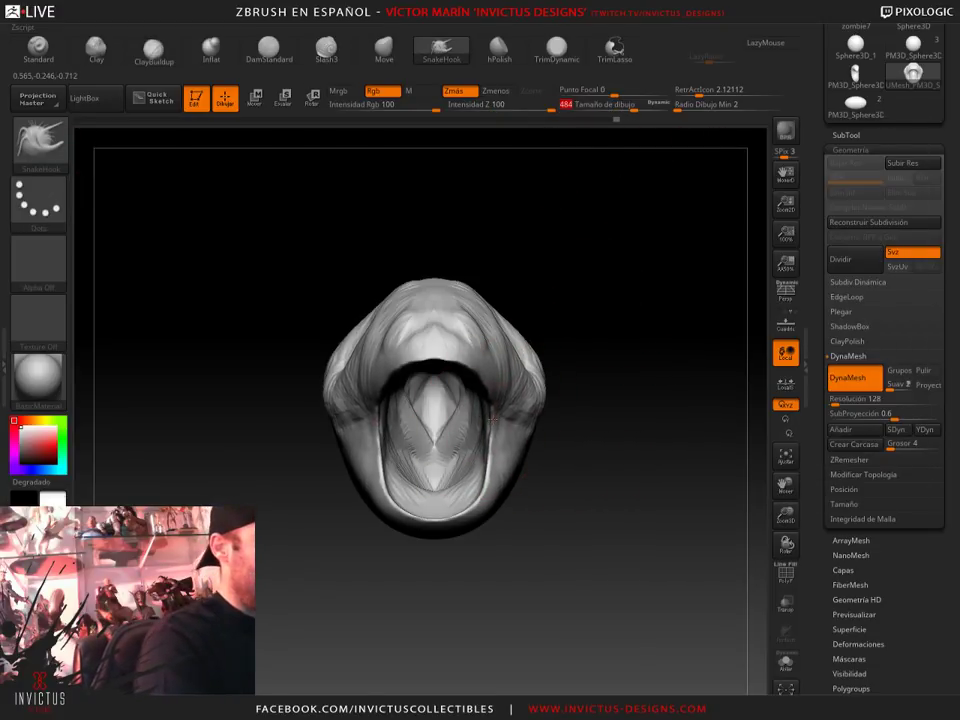
mouse_move(560, 430)
mouse_down()
mouse_move(628, 392)
mouse_move(591, 311)
mouse_up()
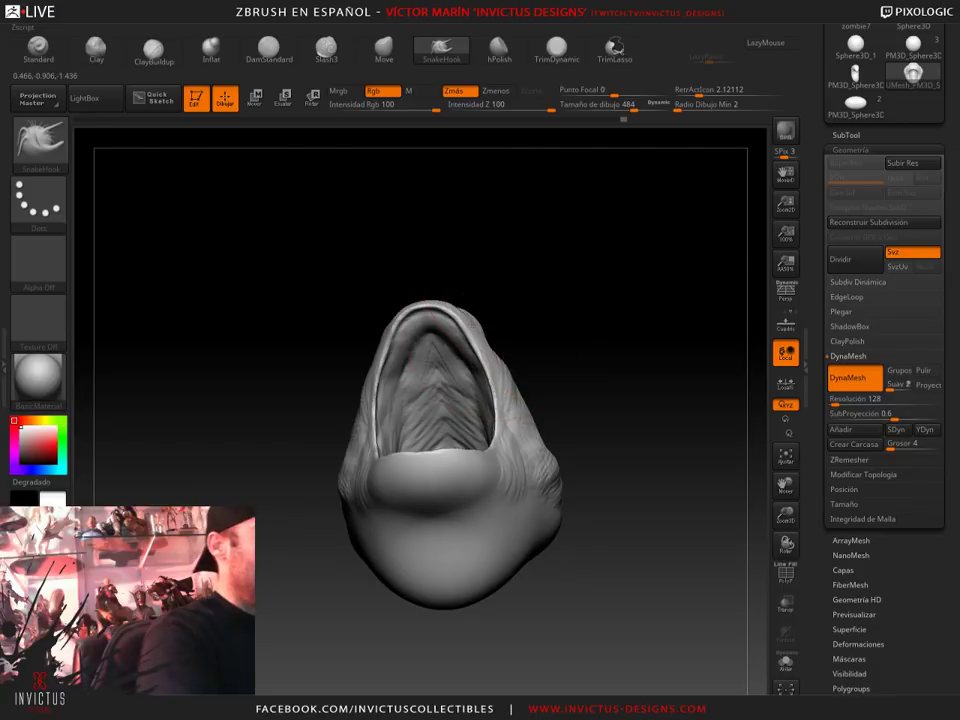
mouse_move(482, 214)
mouse_down()
mouse_move(647, 441)
mouse_move(466, 493)
mouse_move(626, 422)
mouse_move(657, 445)
mouse_move(594, 418)
mouse_move(626, 452)
mouse_move(249, 154)
mouse_up()
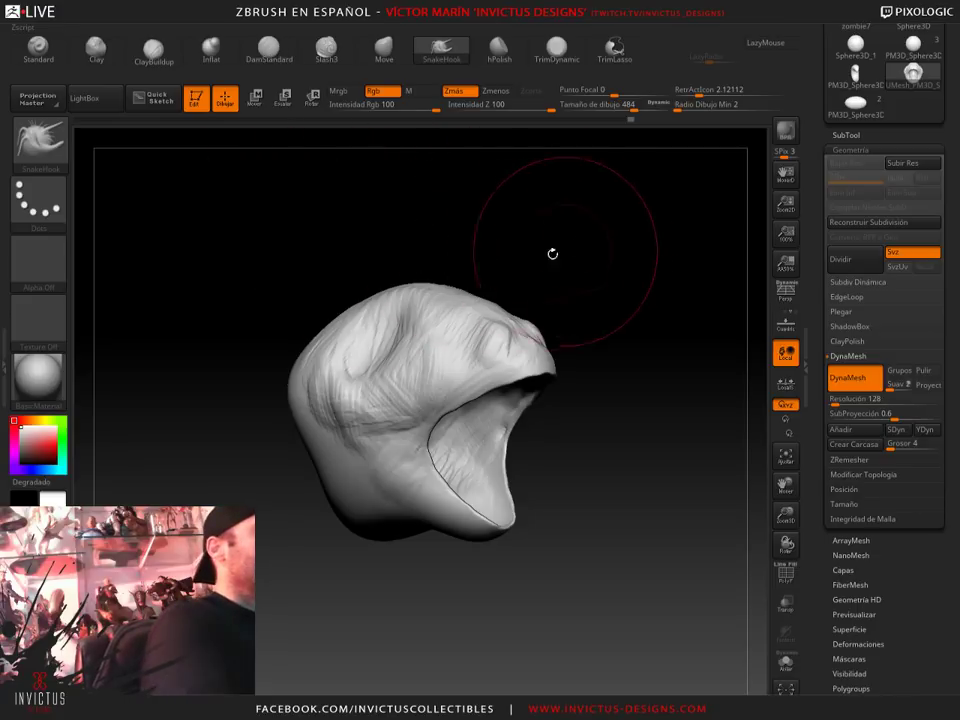
drag(553, 253, 593, 245)
drag(635, 109, 615, 109)
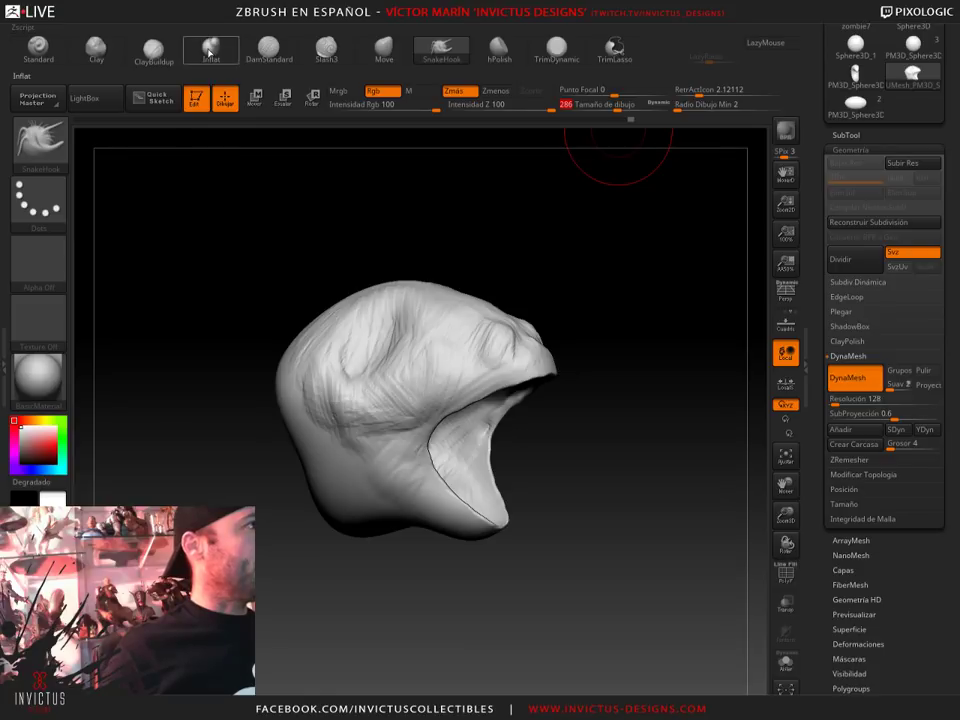
click(209, 53)
click(40, 140)
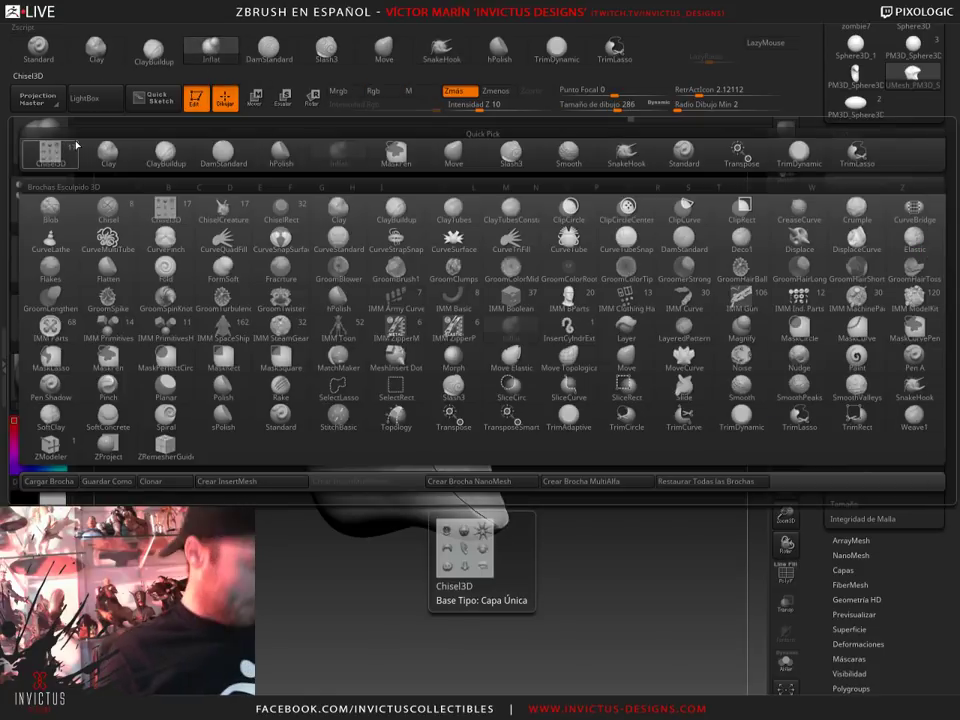
click(133, 180)
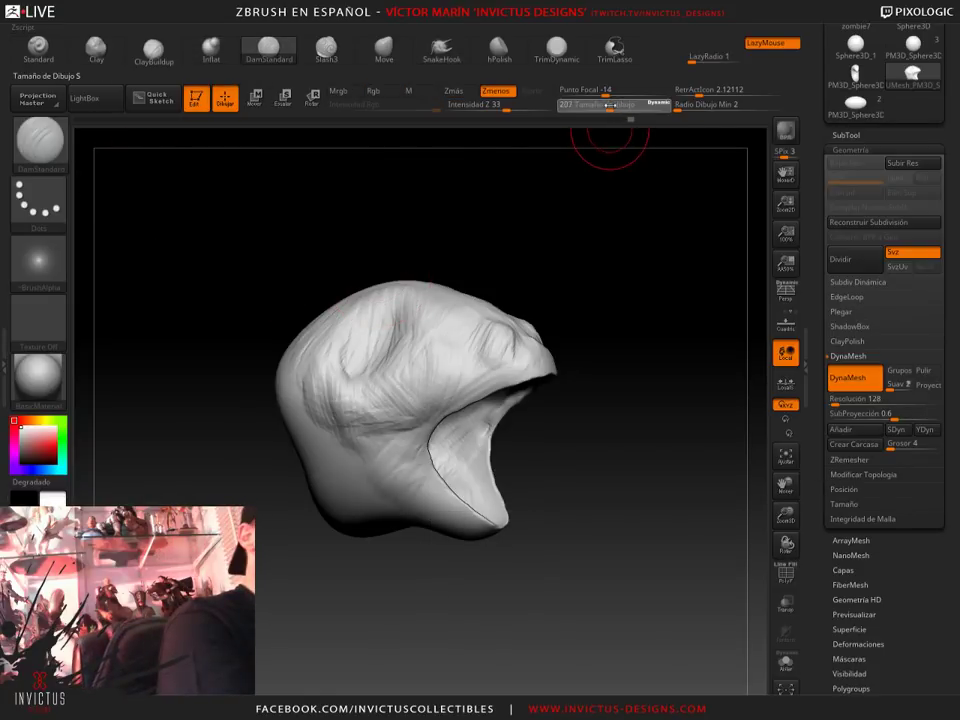
mouse_move(600, 130)
mouse_down()
mouse_move(632, 274)
mouse_move(452, 366)
mouse_up()
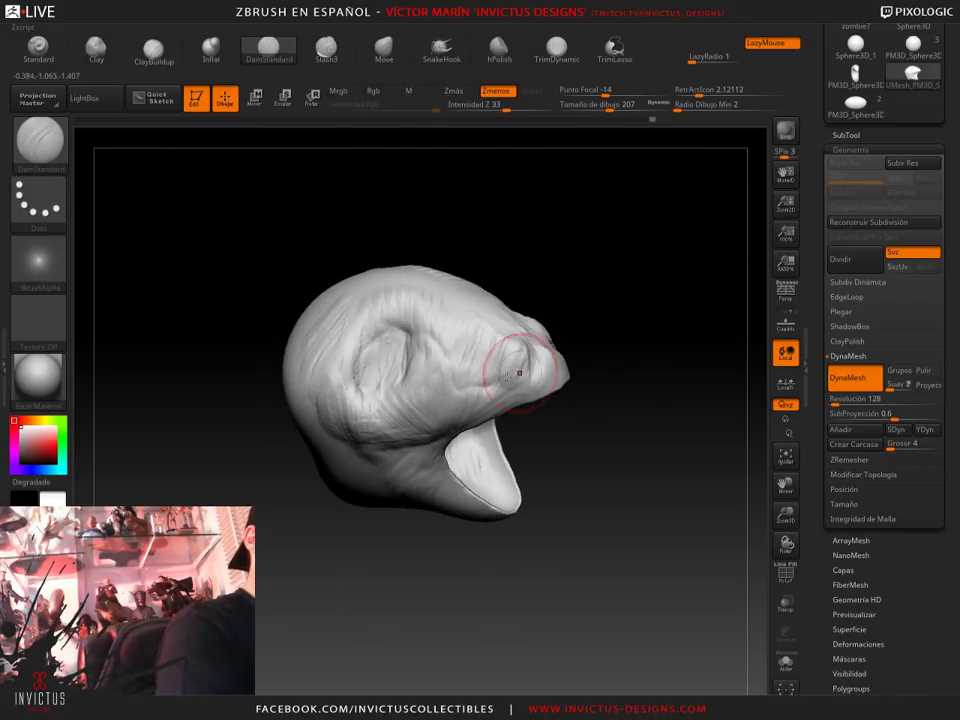
drag(519, 373, 529, 380)
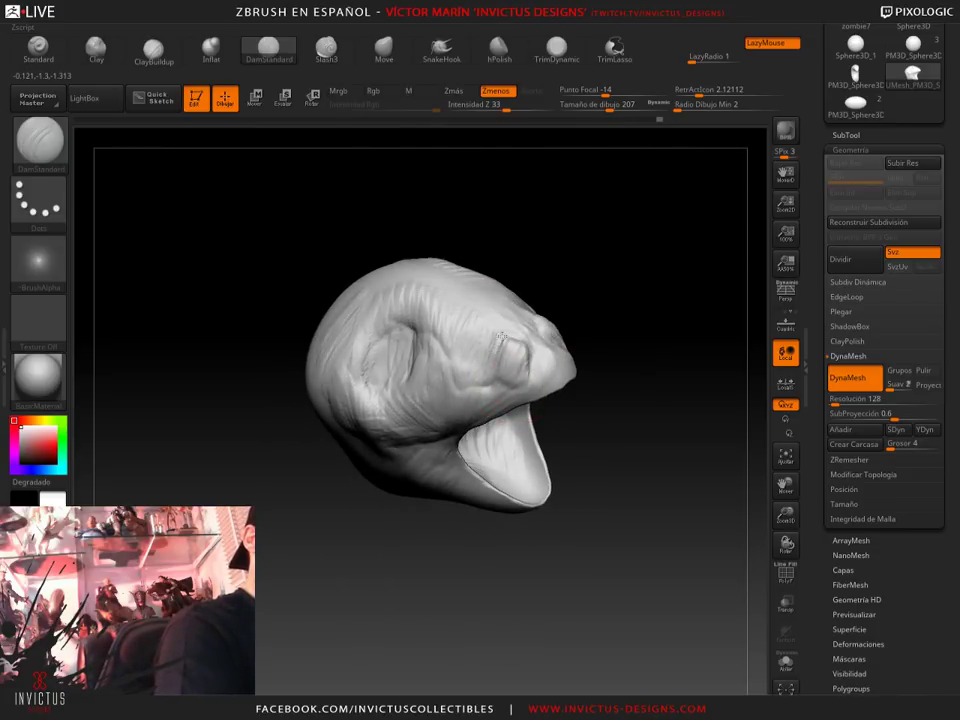
mouse_move(502, 336)
mouse_down()
mouse_move(649, 313)
mouse_move(649, 300)
mouse_move(475, 399)
mouse_up()
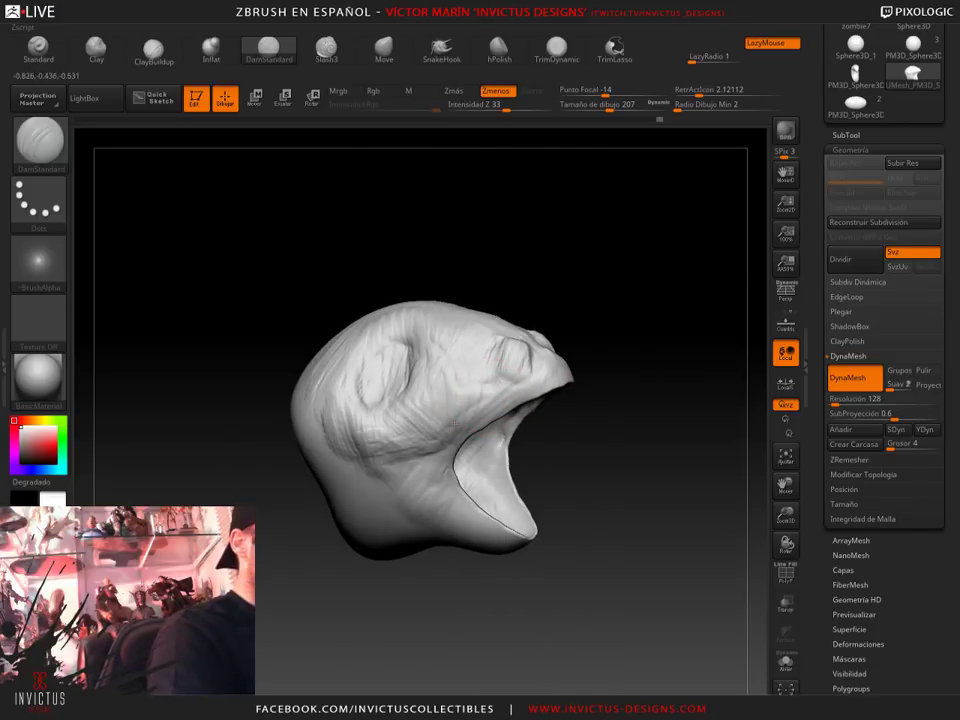
drag(404, 456, 662, 379)
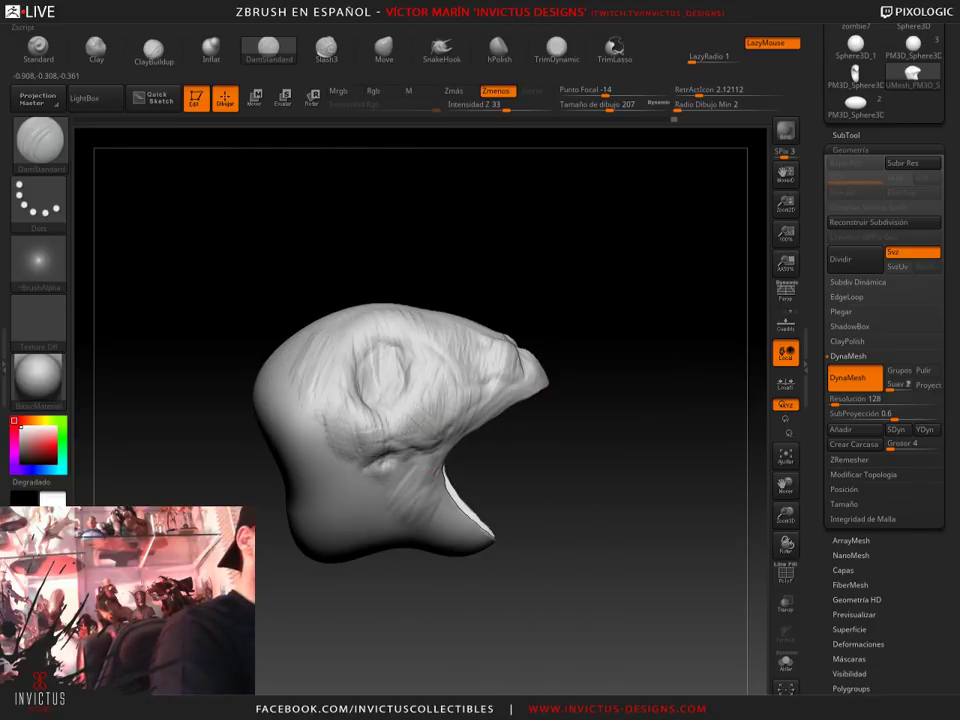
drag(560, 345, 650, 358)
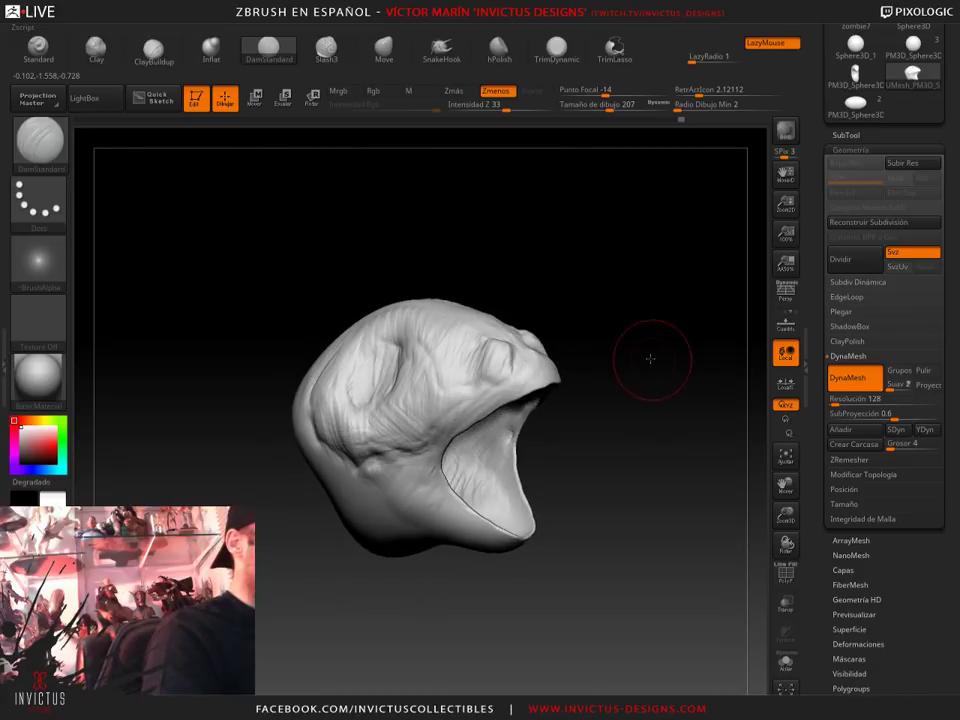
drag(489, 393, 639, 300)
drag(610, 104, 603, 104)
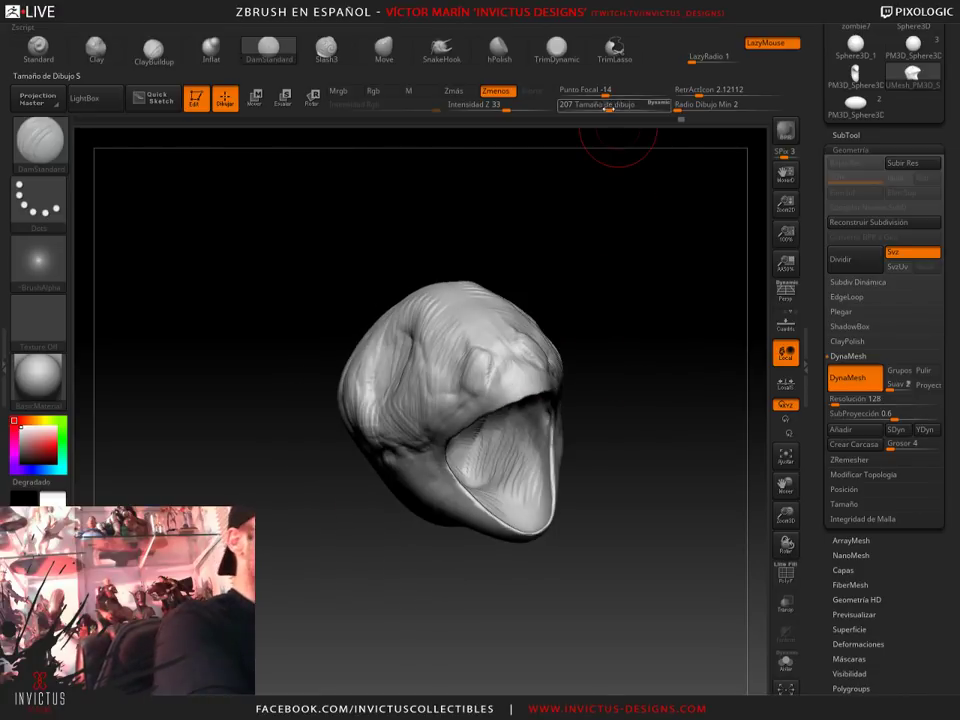
mouse_move(634, 225)
mouse_down()
mouse_move(670, 293)
mouse_move(600, 135)
mouse_up()
click(596, 104)
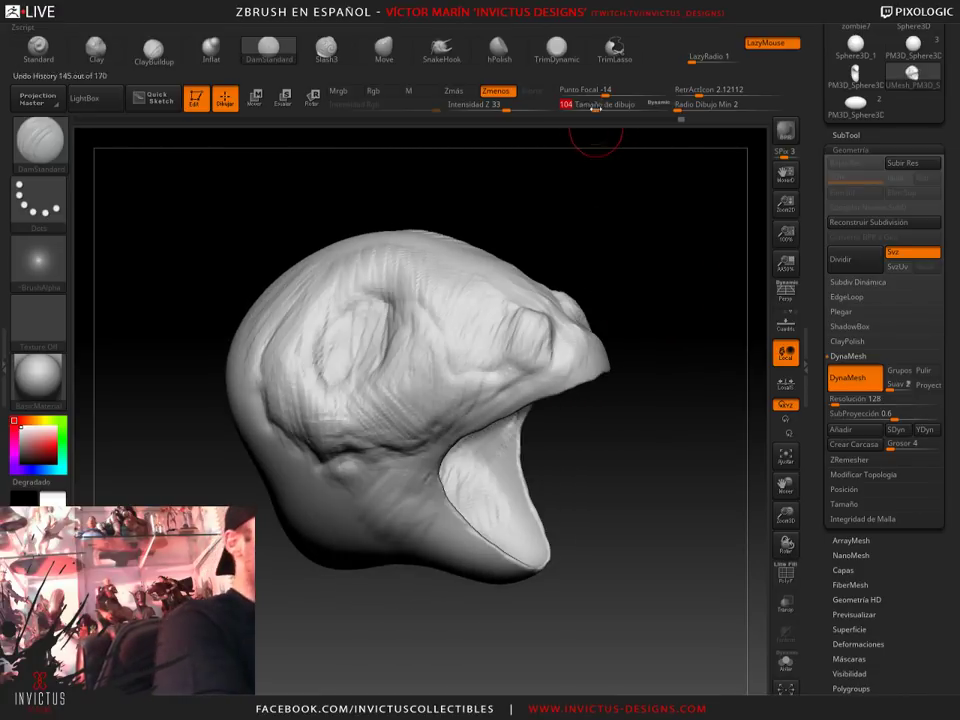
text(104)
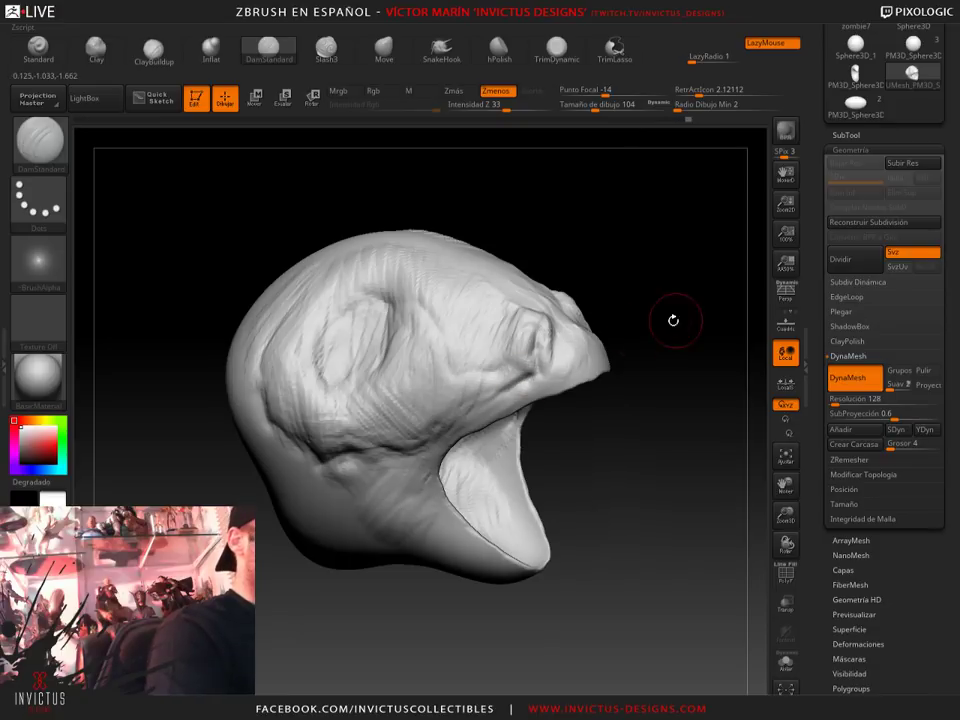
drag(673, 320, 578, 334)
mouse_move(386, 245)
mouse_down()
mouse_move(453, 327)
mouse_move(610, 275)
mouse_up()
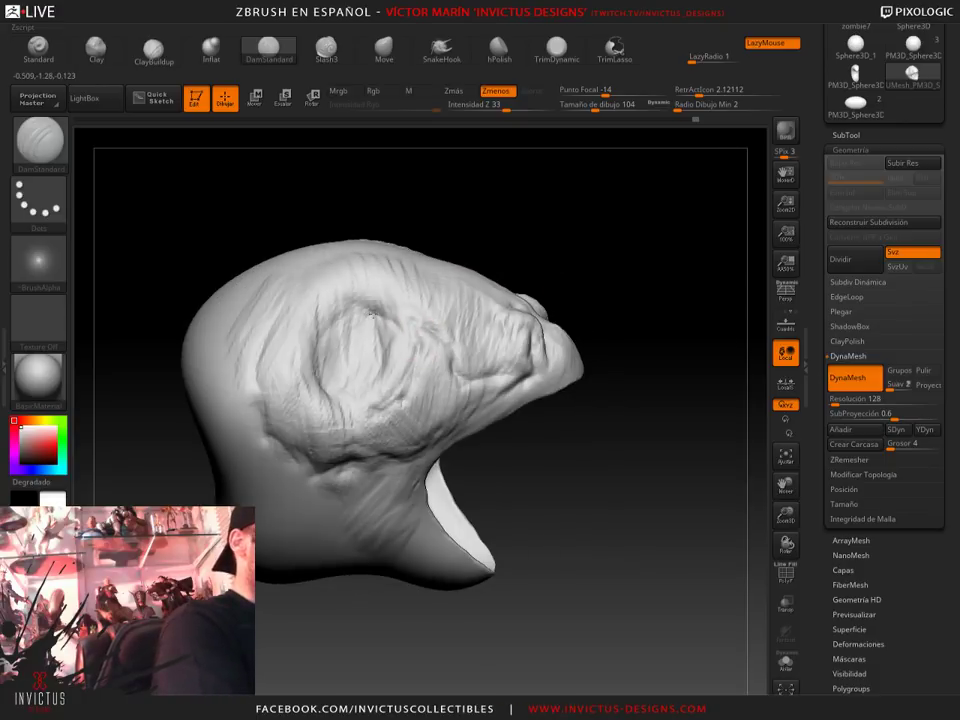
mouse_move(562, 315)
mouse_down()
mouse_move(699, 289)
mouse_move(518, 302)
mouse_up()
mouse_move(617, 317)
mouse_down()
mouse_move(371, 357)
mouse_move(671, 304)
mouse_up()
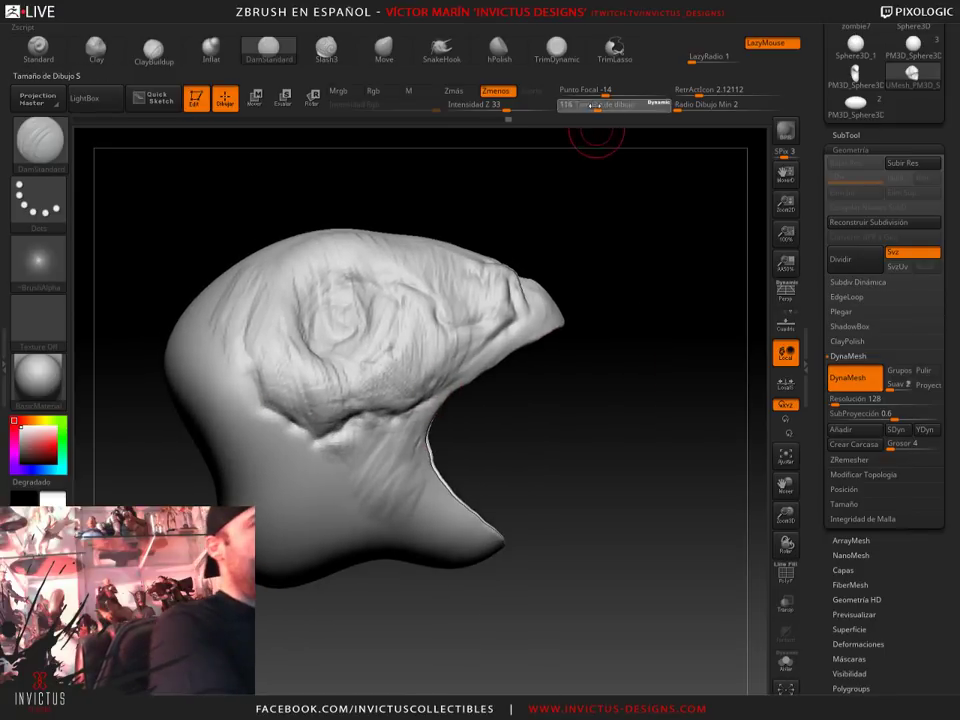
click(583, 112)
drag(640, 300, 396, 437)
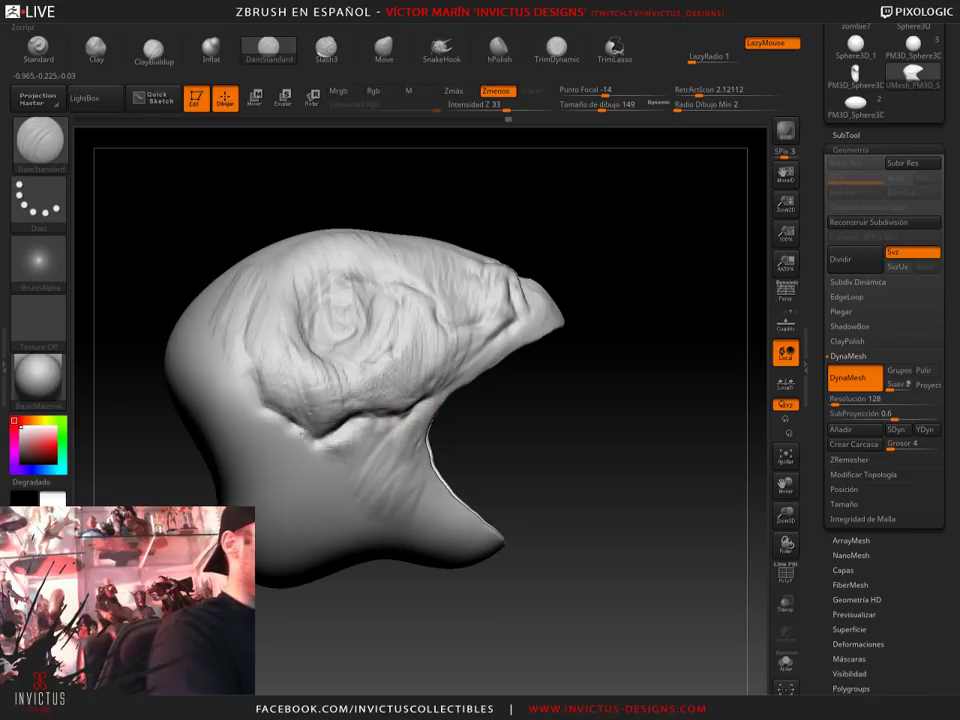
drag(621, 274, 664, 429)
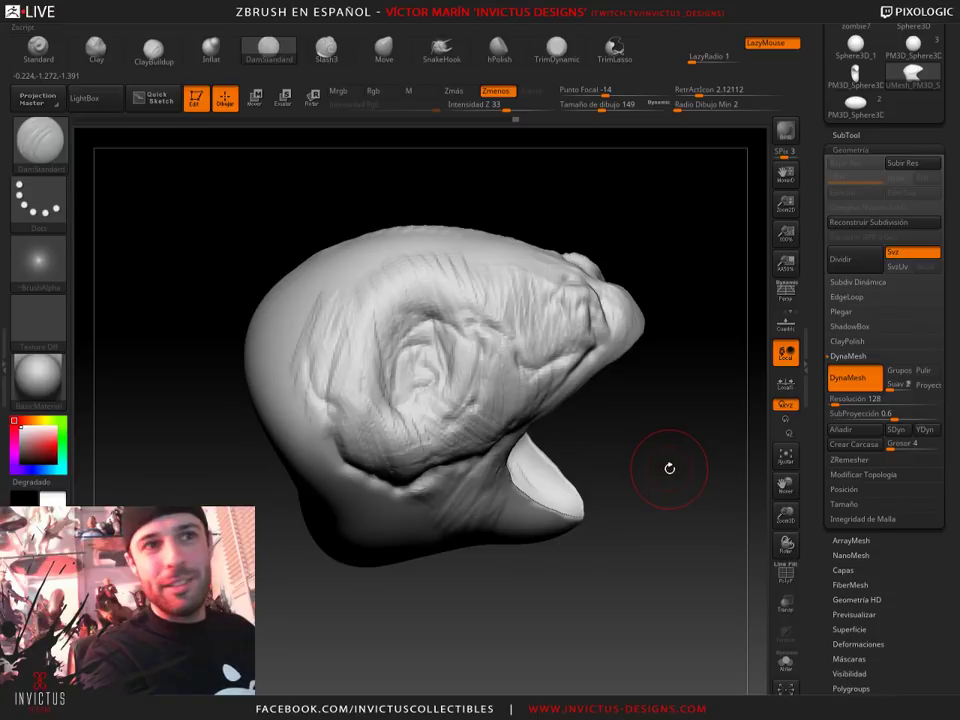
drag(666, 465, 649, 450)
mouse_move(643, 494)
mouse_down()
mouse_move(656, 482)
mouse_move(638, 472)
mouse_up()
drag(615, 299, 505, 446)
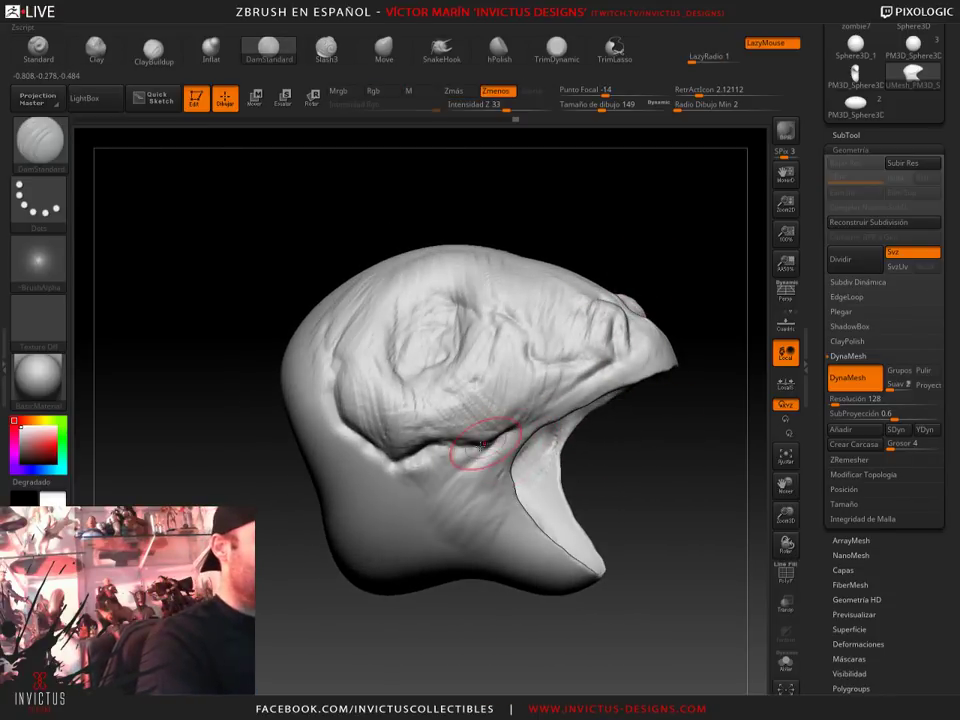
drag(442, 472, 662, 491)
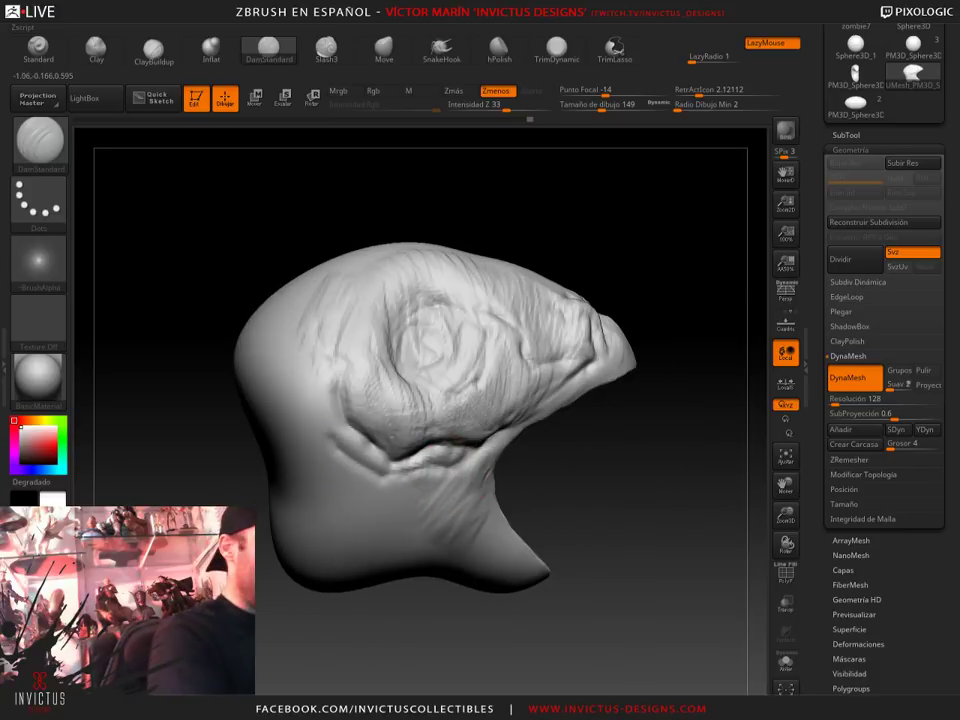
mouse_move(679, 467)
mouse_down()
mouse_move(656, 483)
mouse_move(585, 467)
mouse_move(582, 489)
mouse_move(634, 336)
mouse_move(403, 236)
mouse_up()
mouse_move(609, 318)
mouse_down()
mouse_move(679, 362)
mouse_move(649, 394)
mouse_move(615, 274)
mouse_up()
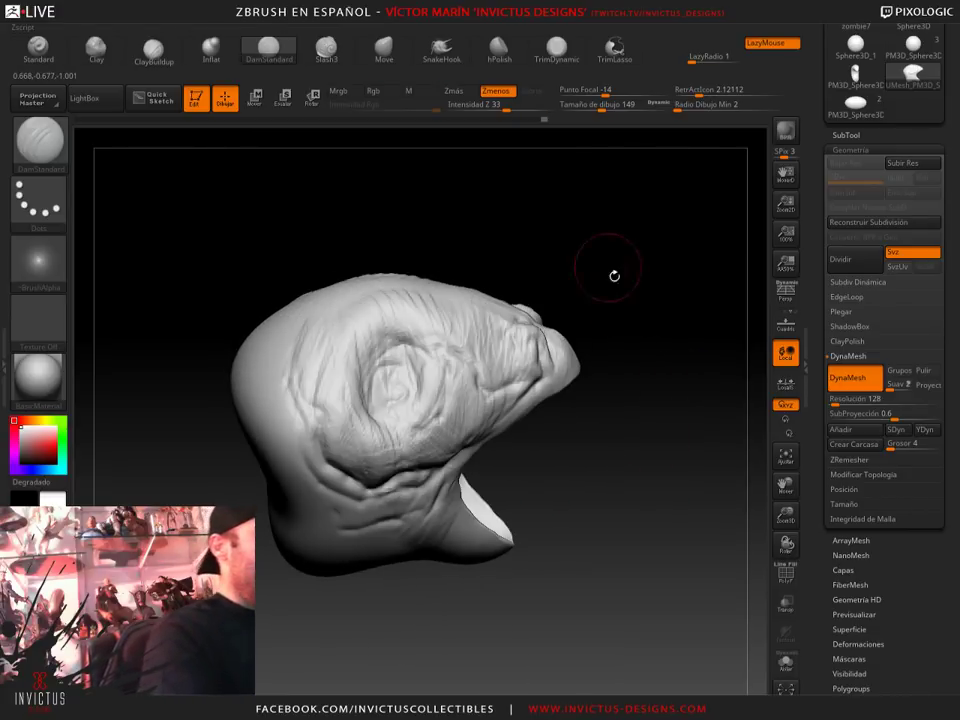
Select the Standard brush at Draw Size 124 and orbit the head to look into the mouth
click(45, 62)
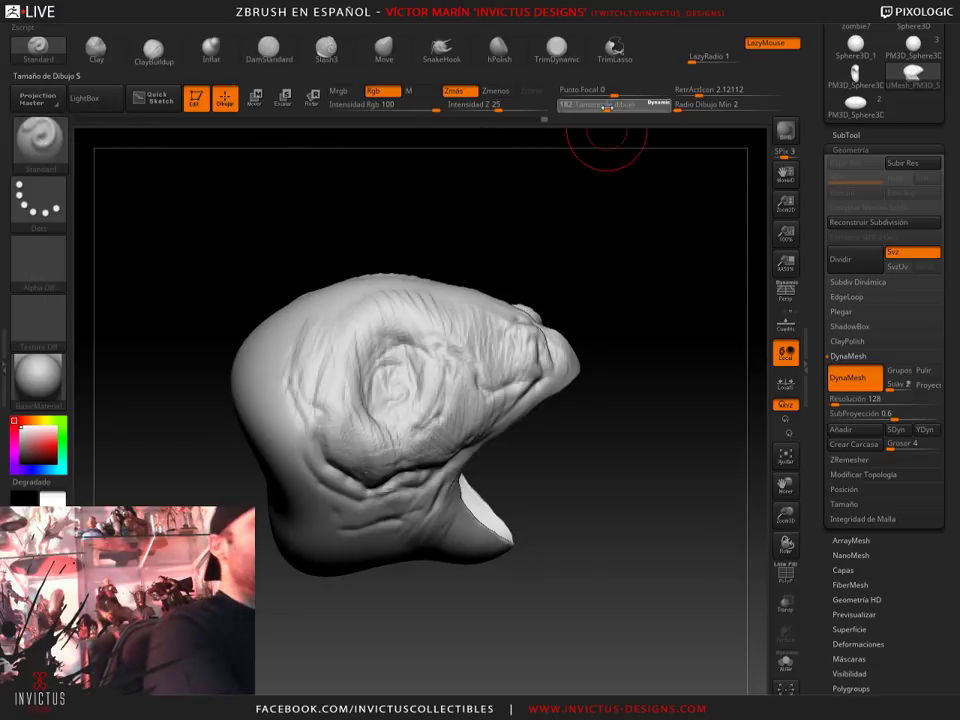
drag(593, 104, 605, 104)
drag(600, 200, 456, 364)
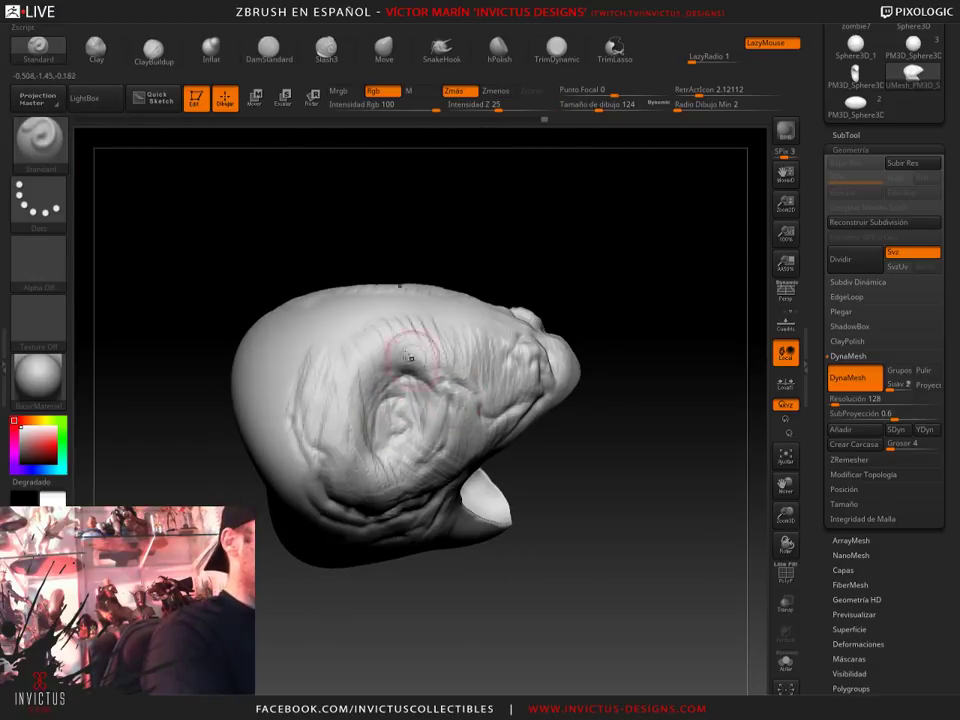
mouse_move(338, 431)
mouse_down()
mouse_move(490, 395)
mouse_move(692, 314)
mouse_up()
drag(498, 338, 475, 352)
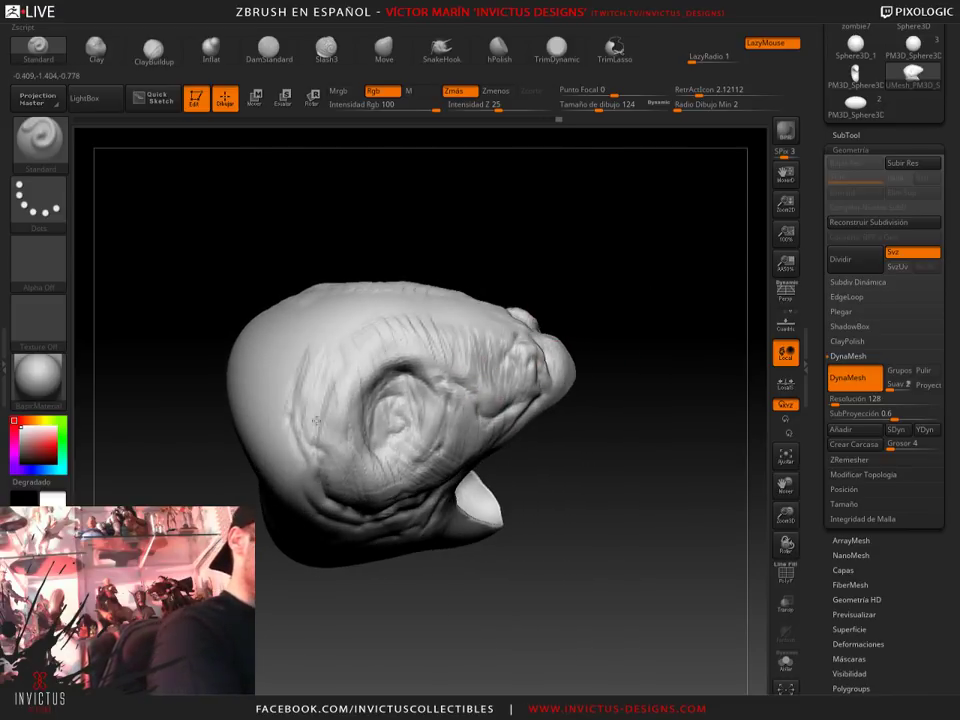
drag(316, 421, 429, 405)
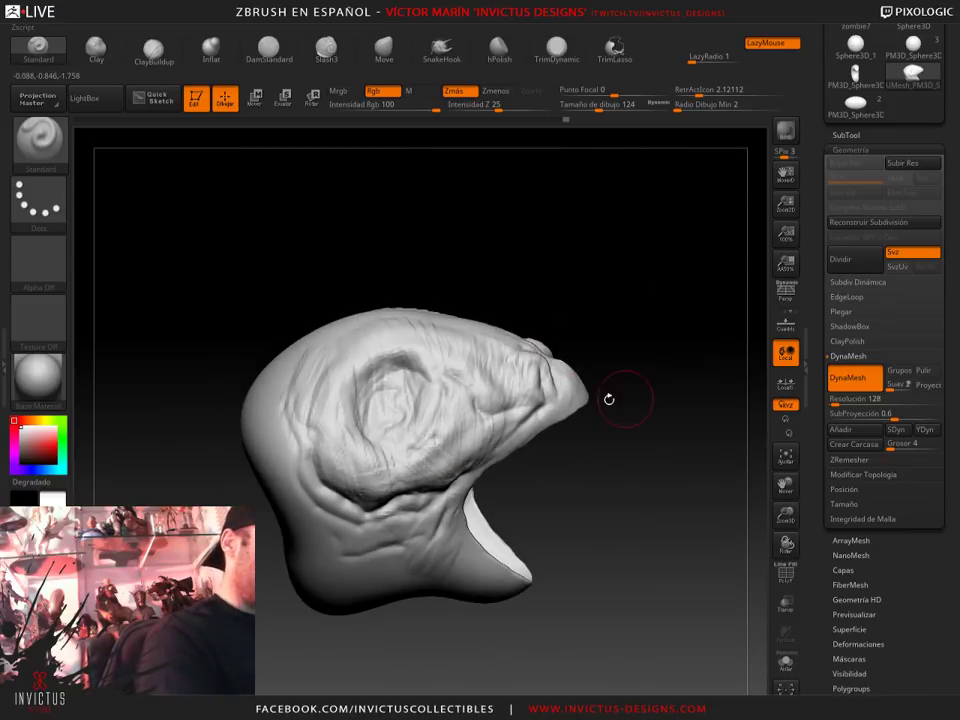
mouse_move(609, 398)
mouse_down()
mouse_move(681, 388)
mouse_move(428, 448)
mouse_up()
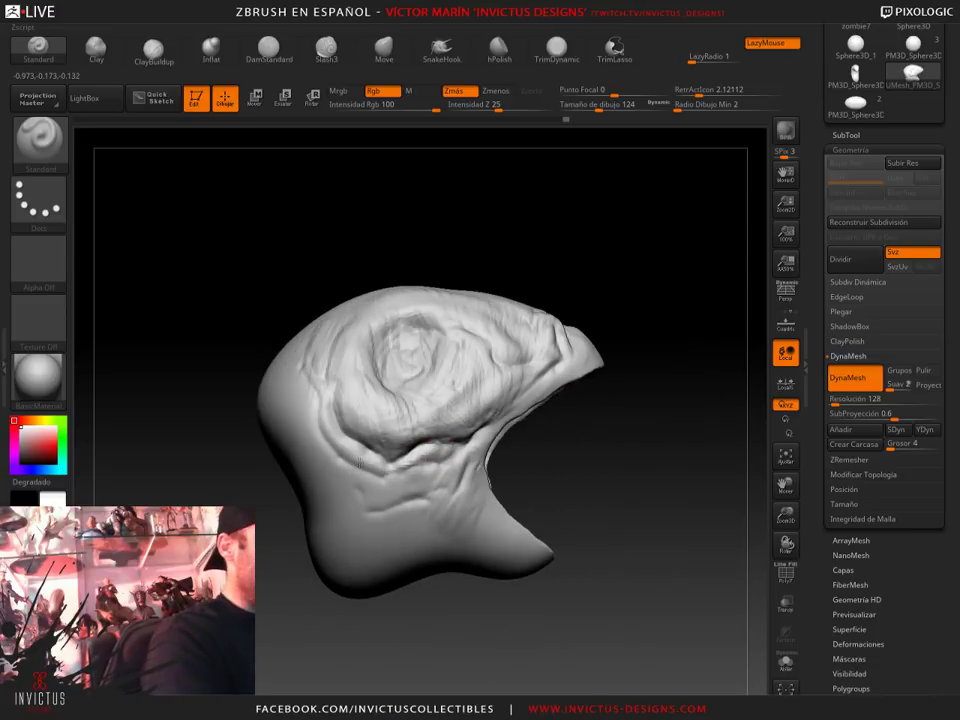
mouse_move(673, 429)
mouse_down()
mouse_move(643, 454)
mouse_move(664, 446)
mouse_move(654, 455)
mouse_move(681, 467)
mouse_move(634, 413)
mouse_move(679, 475)
mouse_move(664, 456)
mouse_move(610, 462)
mouse_move(664, 439)
mouse_move(574, 285)
mouse_up()
Stroke ClayBuildup diagonally across the eye socket area
click(156, 60)
mouse_move(620, 460)
mouse_down()
mouse_move(641, 444)
mouse_move(564, 395)
mouse_up()
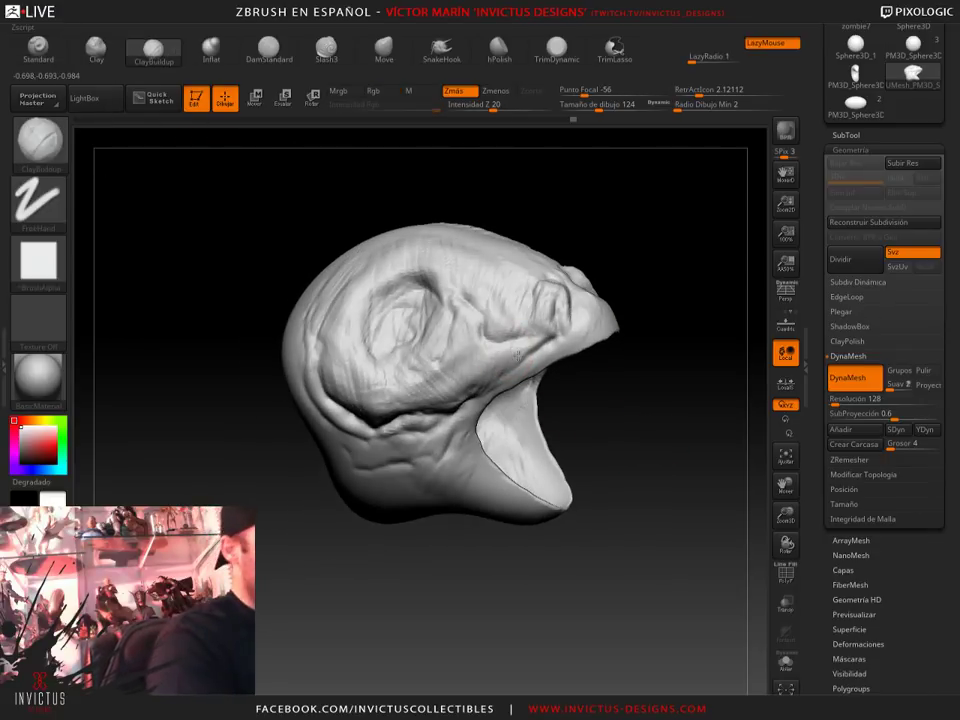
drag(662, 456, 673, 461)
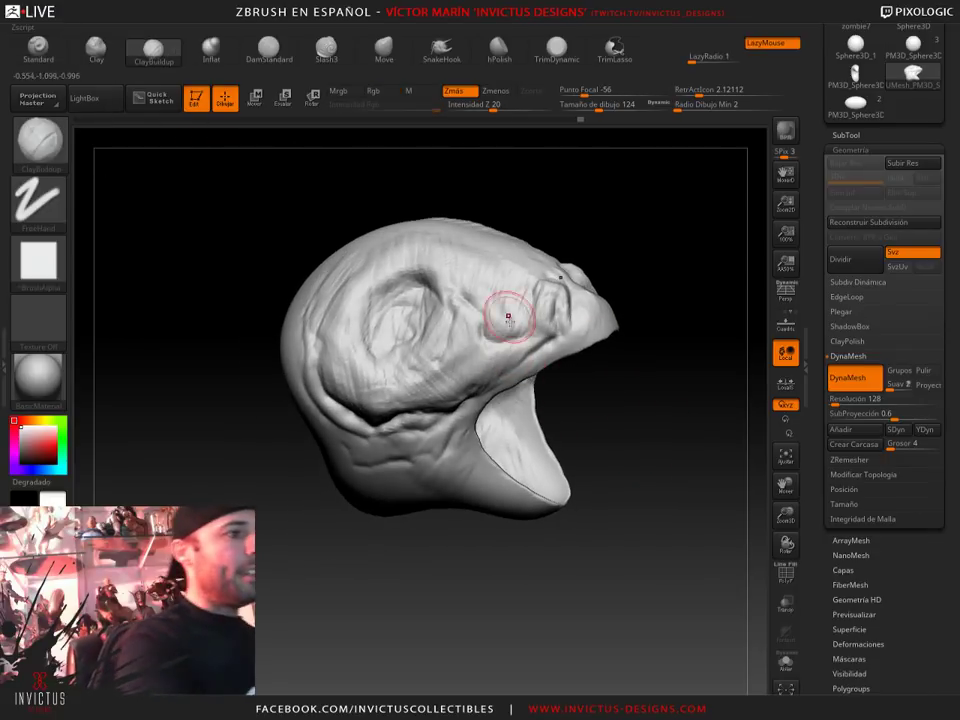
drag(478, 370, 506, 319)
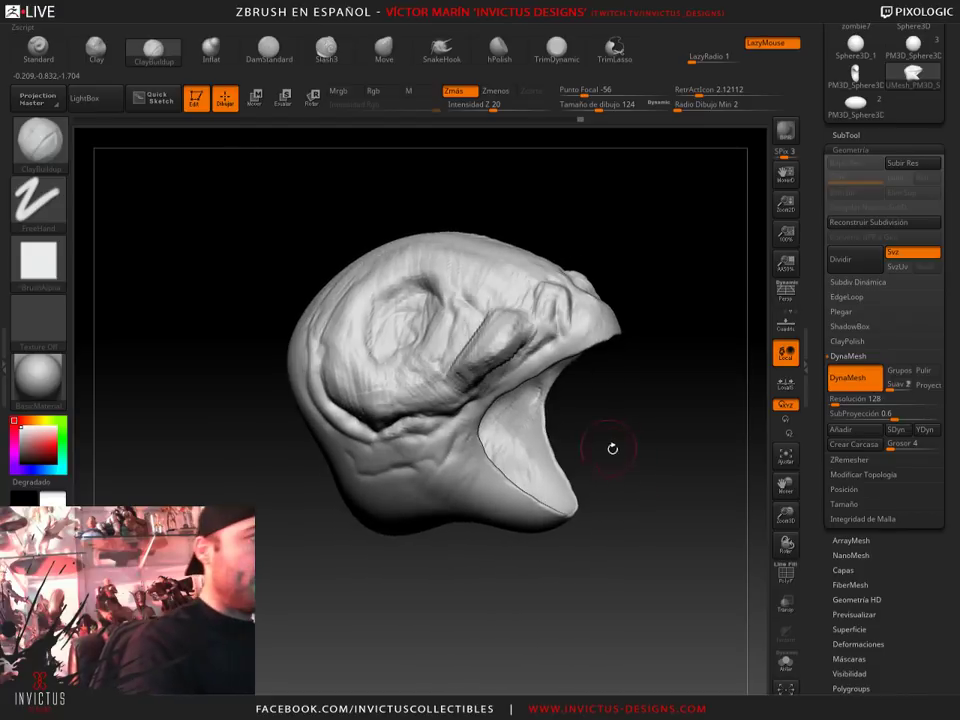
Orbit around the head to review the skull top, mouth and profile, then select SnakeHook
drag(630, 429, 487, 372)
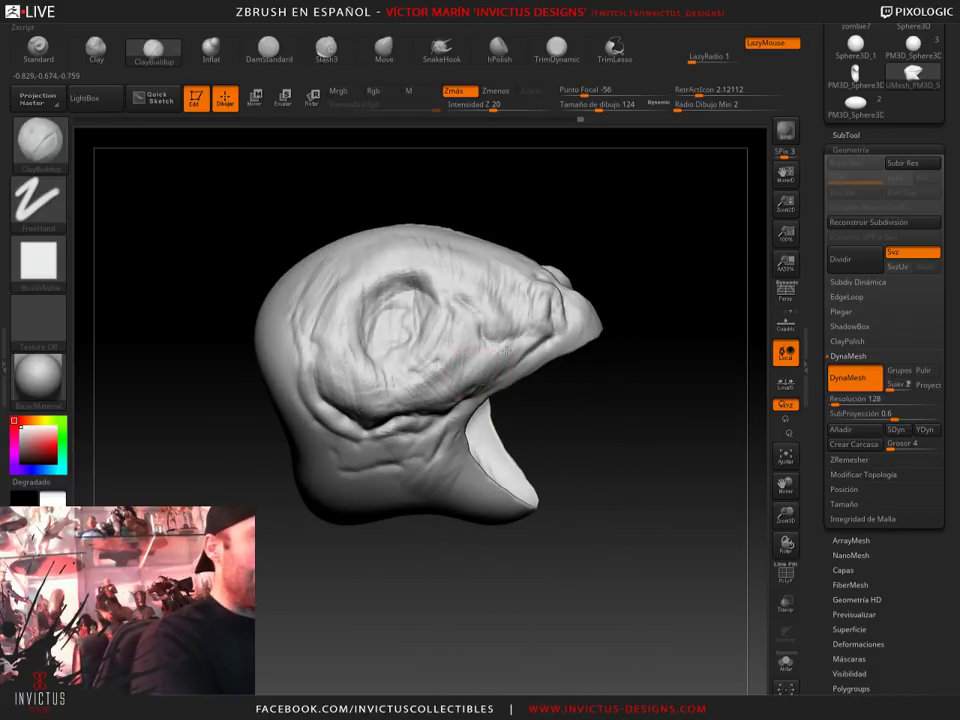
drag(605, 251, 499, 317)
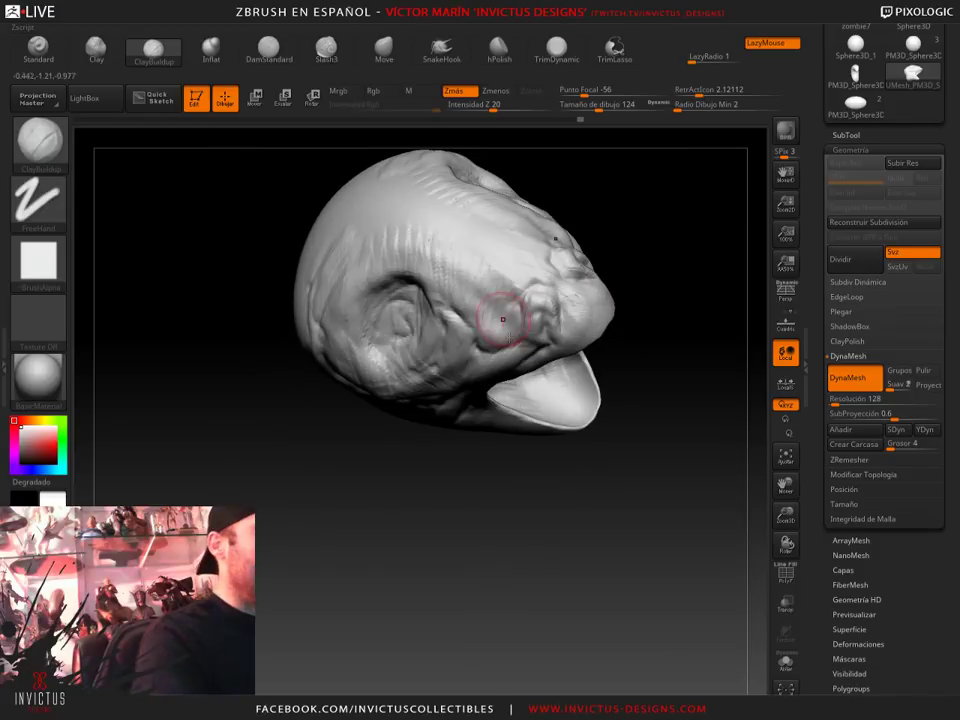
drag(662, 220, 545, 311)
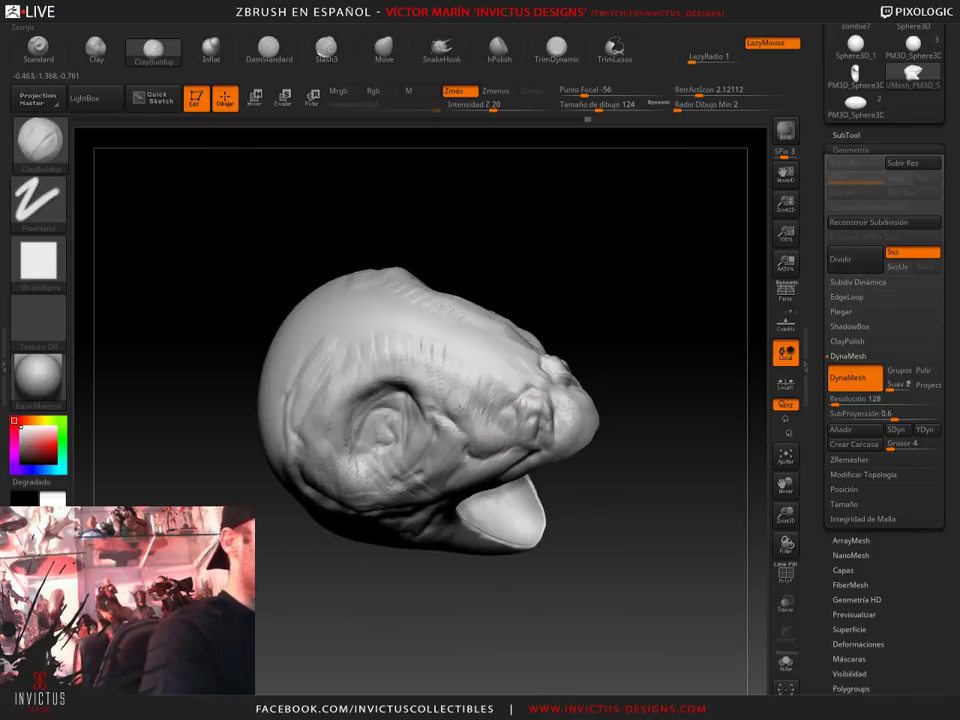
drag(603, 308, 498, 380)
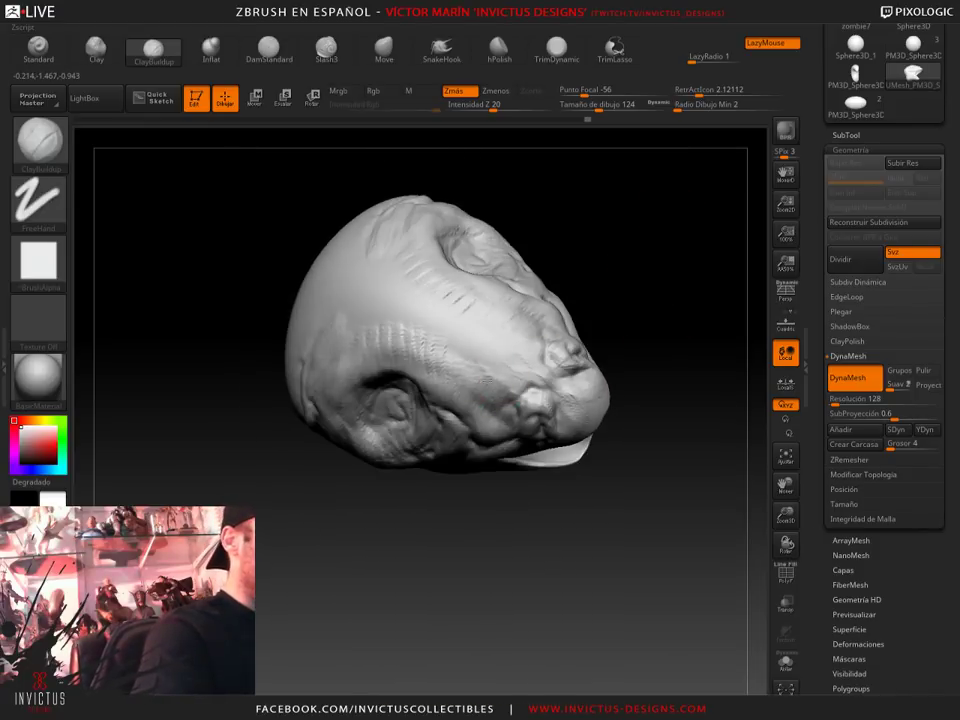
drag(640, 250, 605, 276)
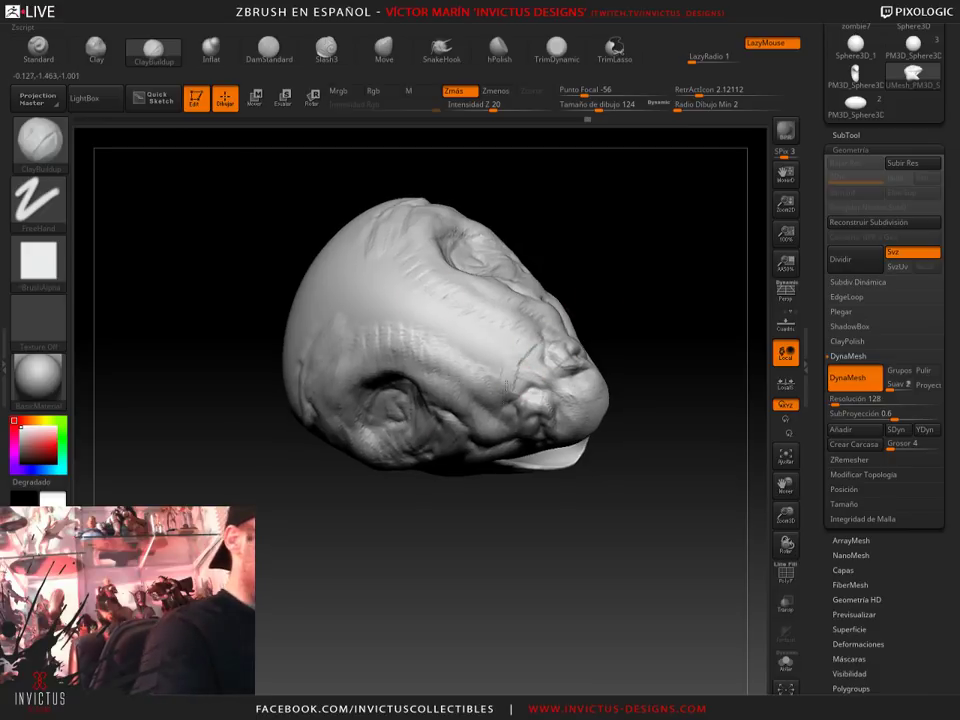
drag(537, 372, 511, 396)
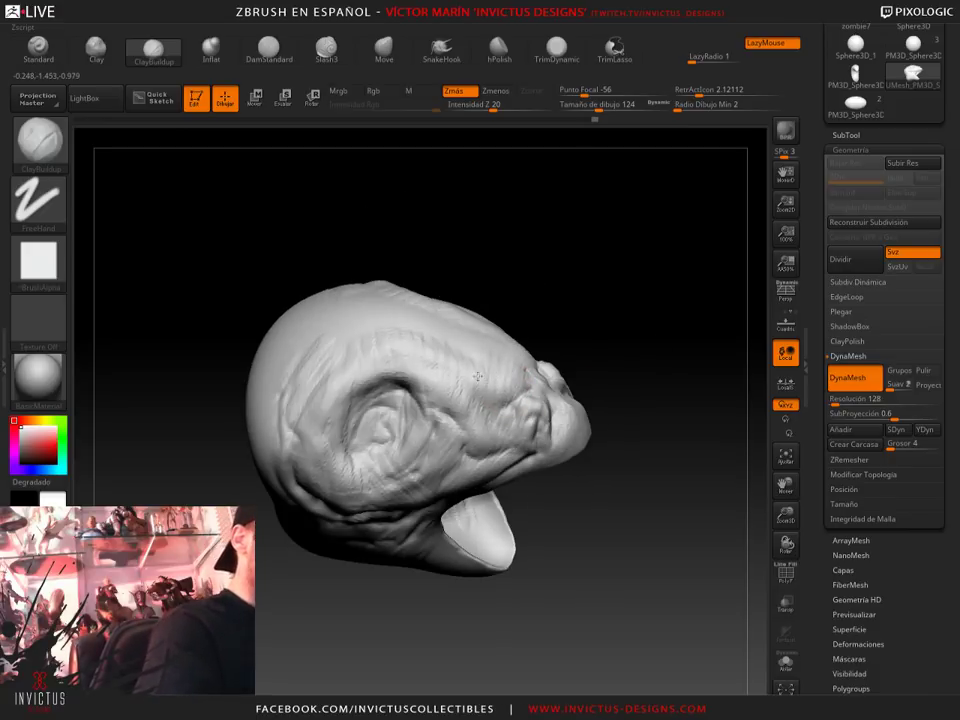
mouse_move(653, 418)
mouse_down()
mouse_move(621, 386)
mouse_move(619, 304)
mouse_move(650, 336)
mouse_up()
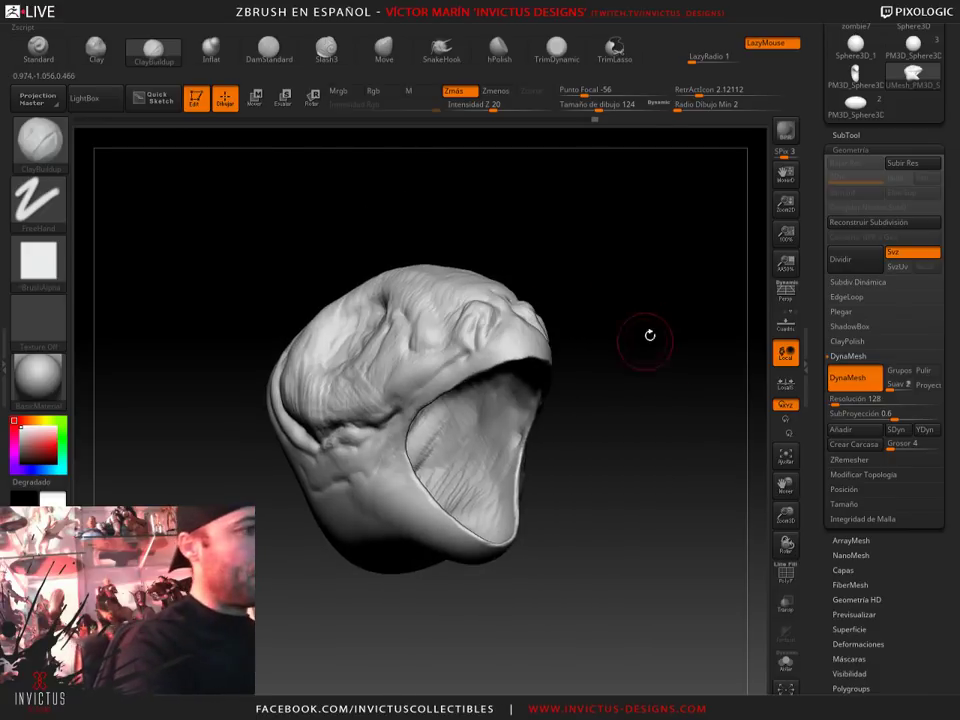
mouse_move(598, 381)
mouse_down()
mouse_move(634, 392)
mouse_move(623, 281)
mouse_up()
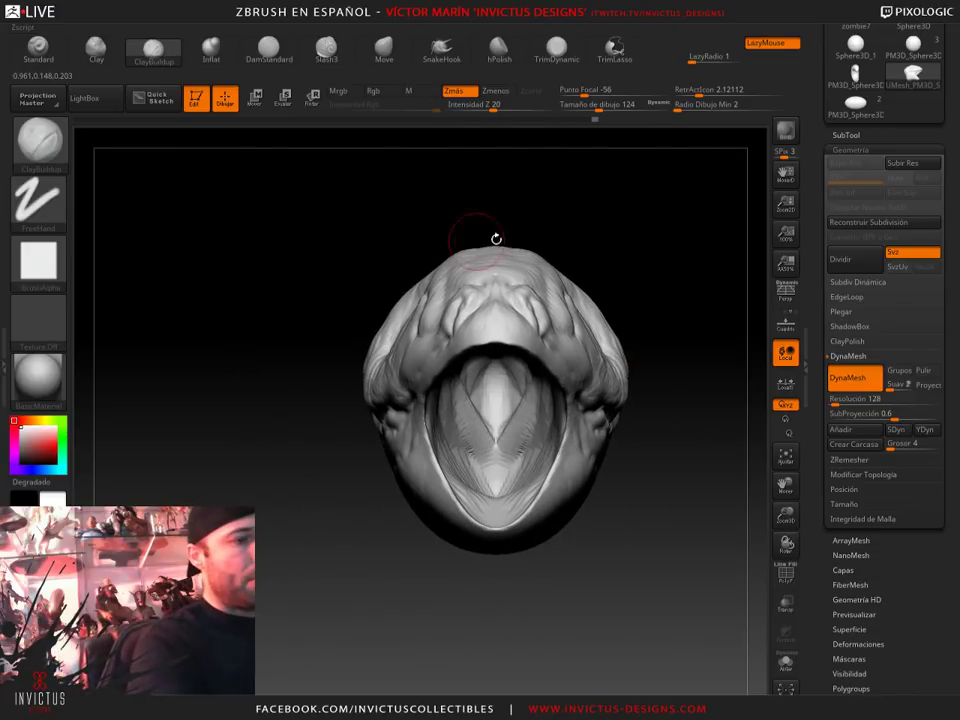
mouse_move(646, 417)
mouse_down()
mouse_move(671, 435)
mouse_move(647, 444)
mouse_move(574, 368)
mouse_up()
mouse_move(636, 450)
mouse_down()
mouse_move(649, 456)
mouse_move(440, 454)
mouse_up()
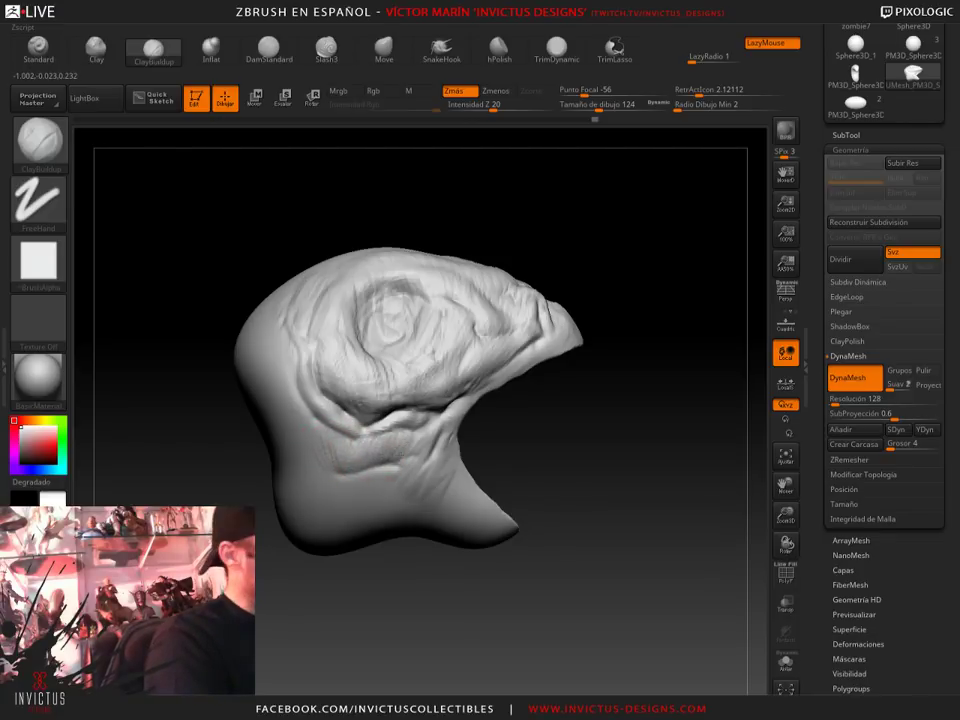
drag(507, 400, 485, 398)
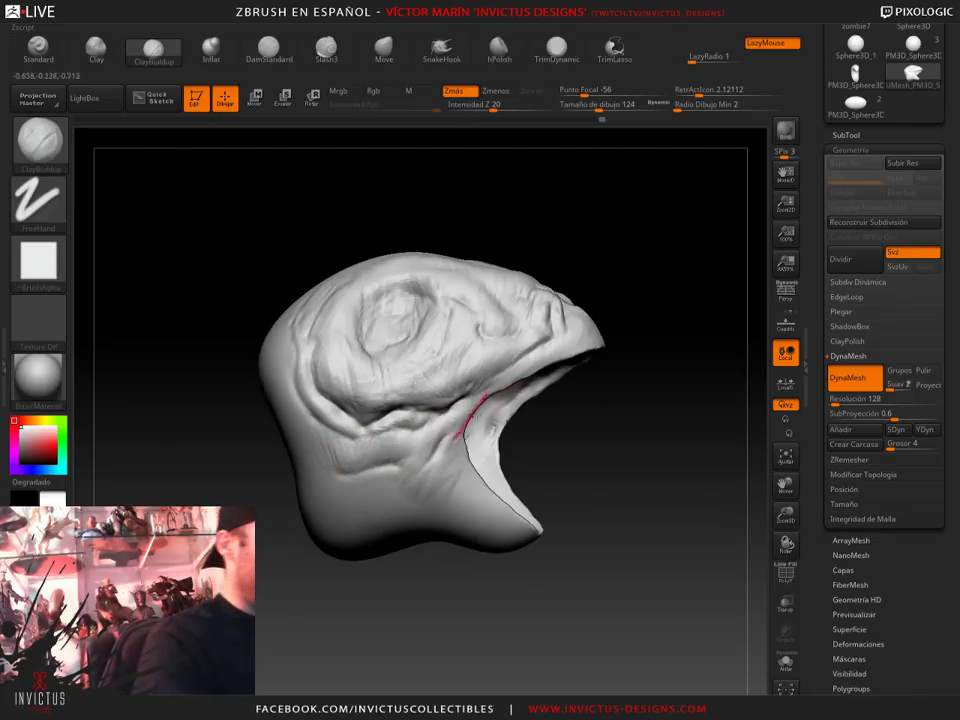
drag(571, 395, 520, 390)
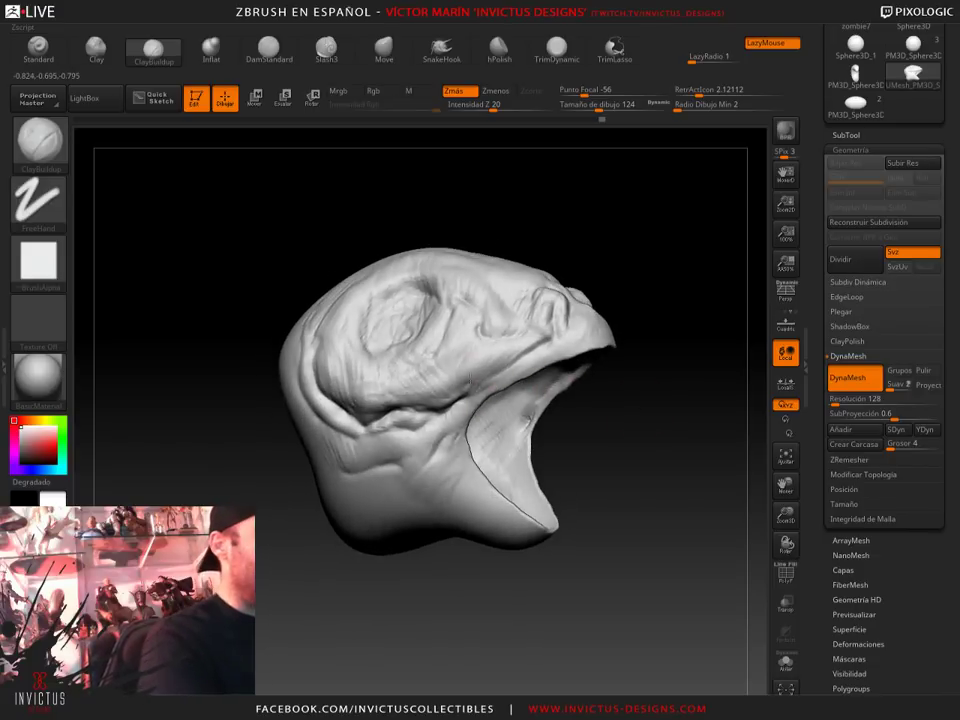
drag(640, 349, 492, 321)
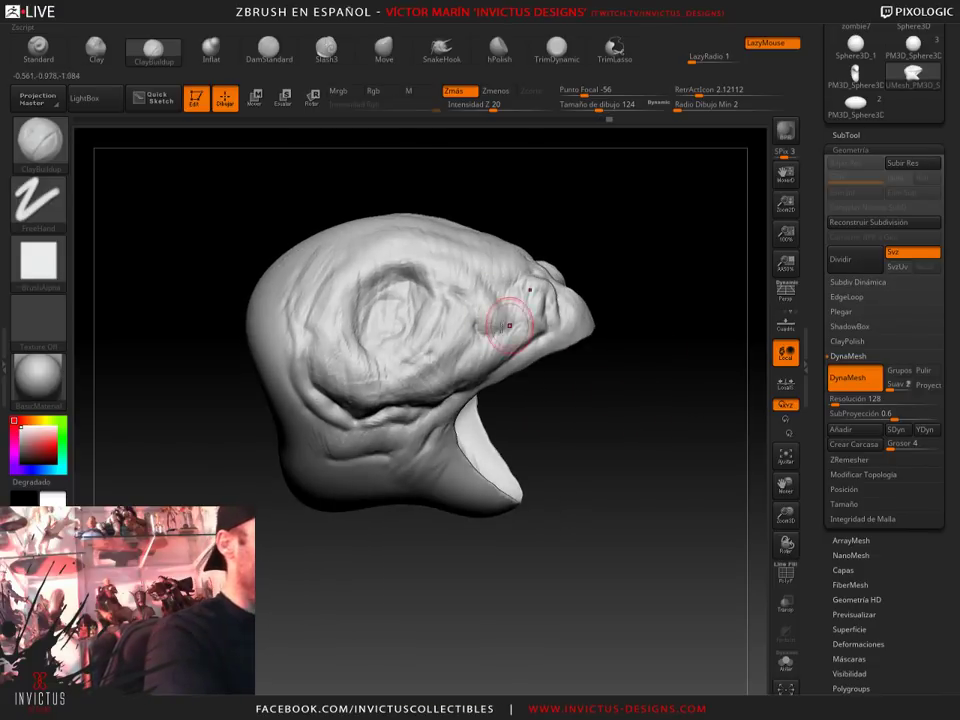
mouse_move(650, 430)
mouse_down()
mouse_move(664, 450)
mouse_move(371, 349)
mouse_move(607, 265)
mouse_up()
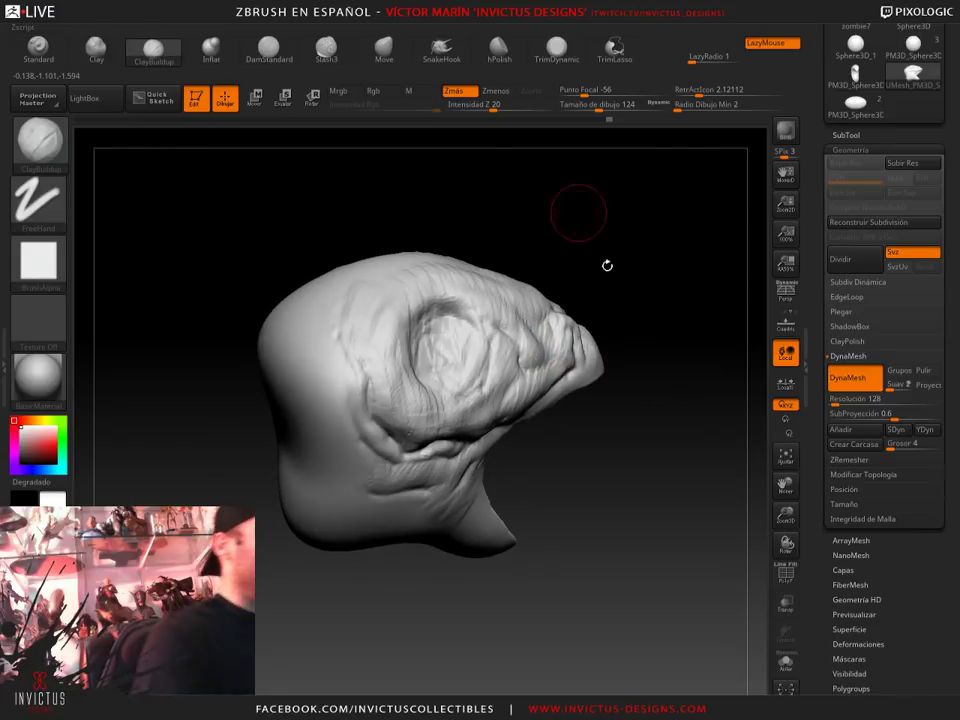
click(441, 47)
Shrink the brush to 274 and set focal shift 51, then make TrimDynamic active
mouse_move(598, 109)
mouse_down()
mouse_move(633, 109)
mouse_move(626, 241)
mouse_up()
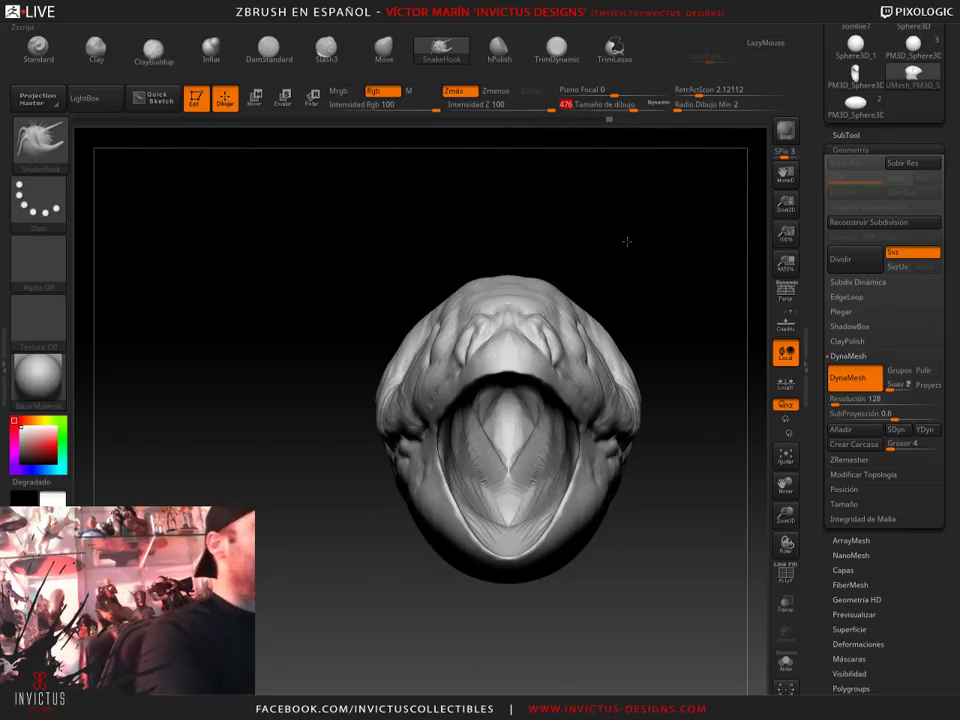
mouse_move(660, 309)
mouse_down()
mouse_move(634, 394)
mouse_move(528, 404)
mouse_move(636, 328)
mouse_move(654, 334)
mouse_move(654, 315)
mouse_move(565, 300)
mouse_move(634, 328)
mouse_up()
mouse_move(670, 434)
mouse_down()
mouse_move(619, 216)
mouse_move(619, 255)
mouse_up()
mouse_move(512, 520)
mouse_down()
mouse_move(625, 486)
mouse_move(632, 460)
mouse_move(610, 343)
mouse_move(657, 347)
mouse_move(611, 193)
mouse_up()
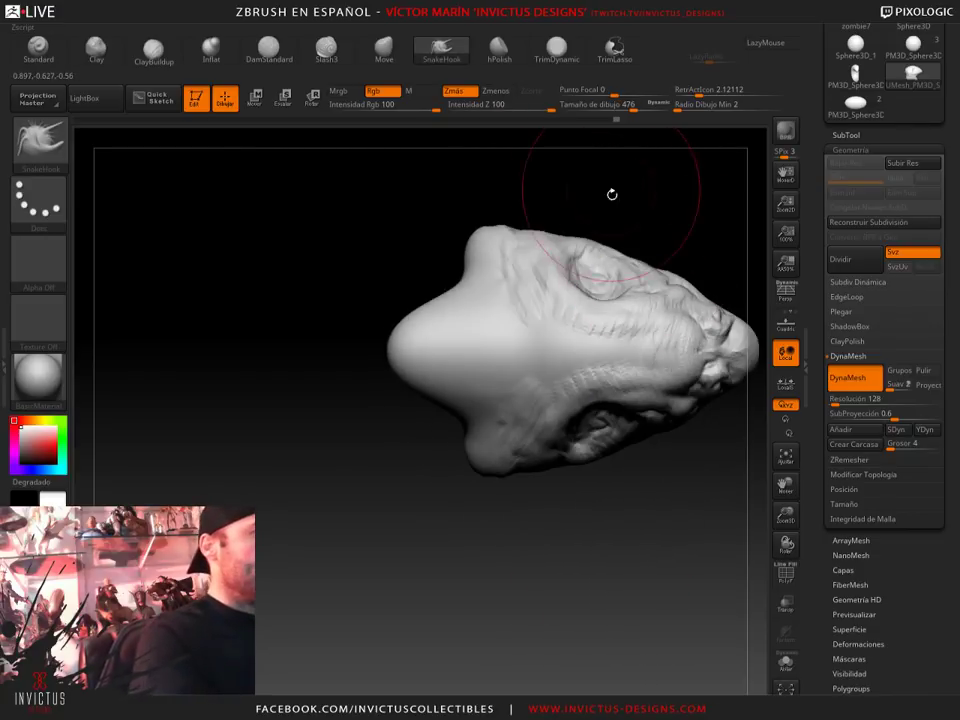
drag(634, 108, 614, 108)
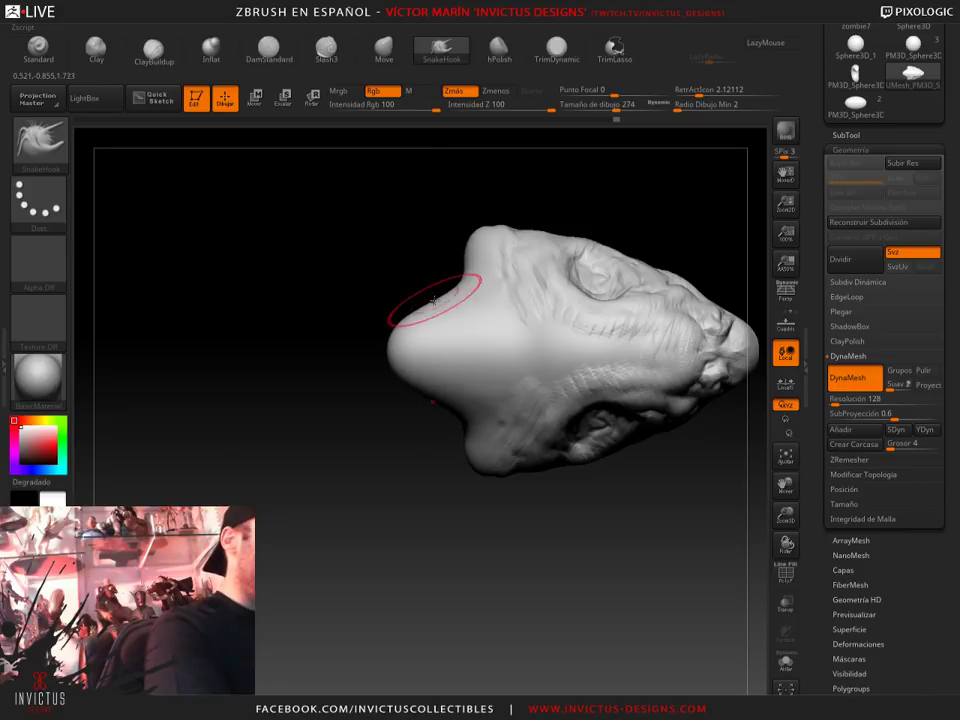
click(38, 45)
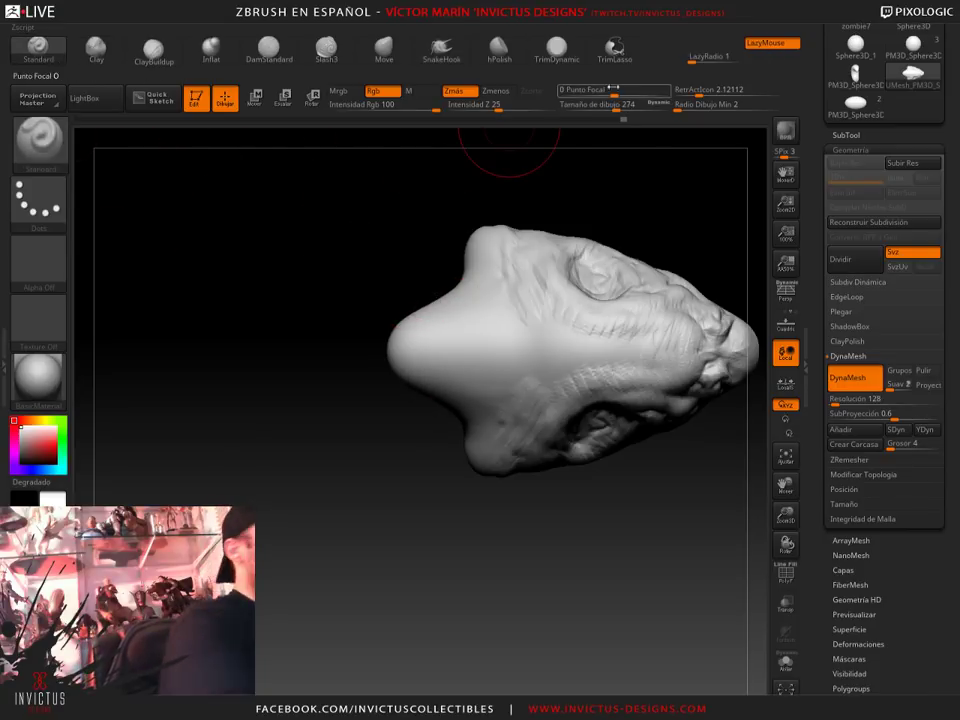
mouse_move(613, 88)
mouse_down()
mouse_move(640, 92)
mouse_move(607, 108)
mouse_move(482, 297)
mouse_up()
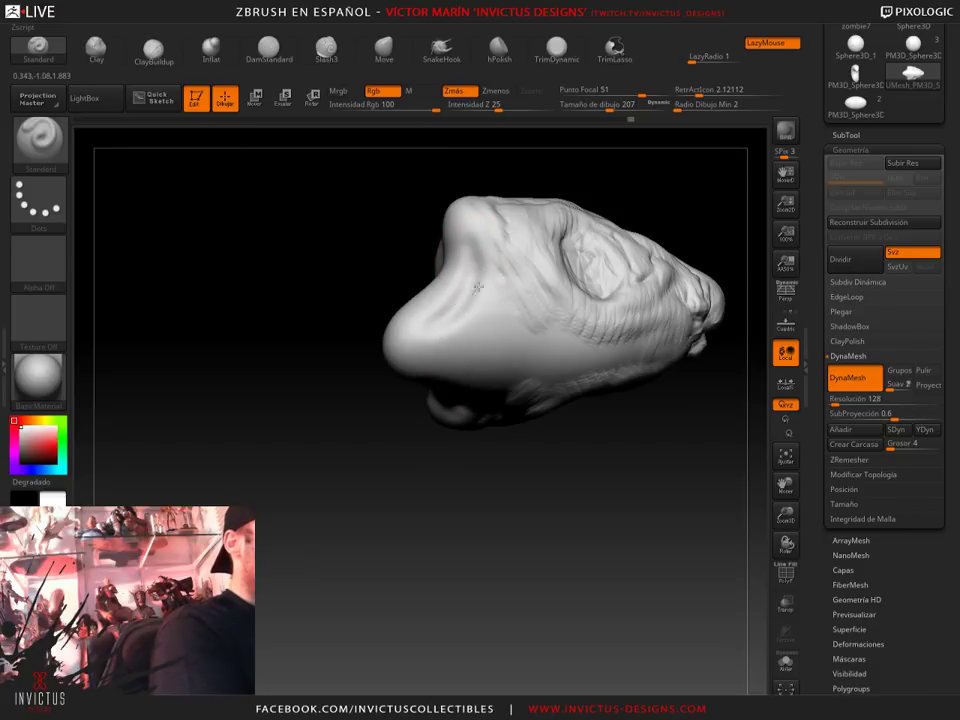
mouse_move(578, 476)
mouse_down()
mouse_move(654, 375)
mouse_move(658, 246)
mouse_up()
key(ctrl+z)
key(ctrl+z)
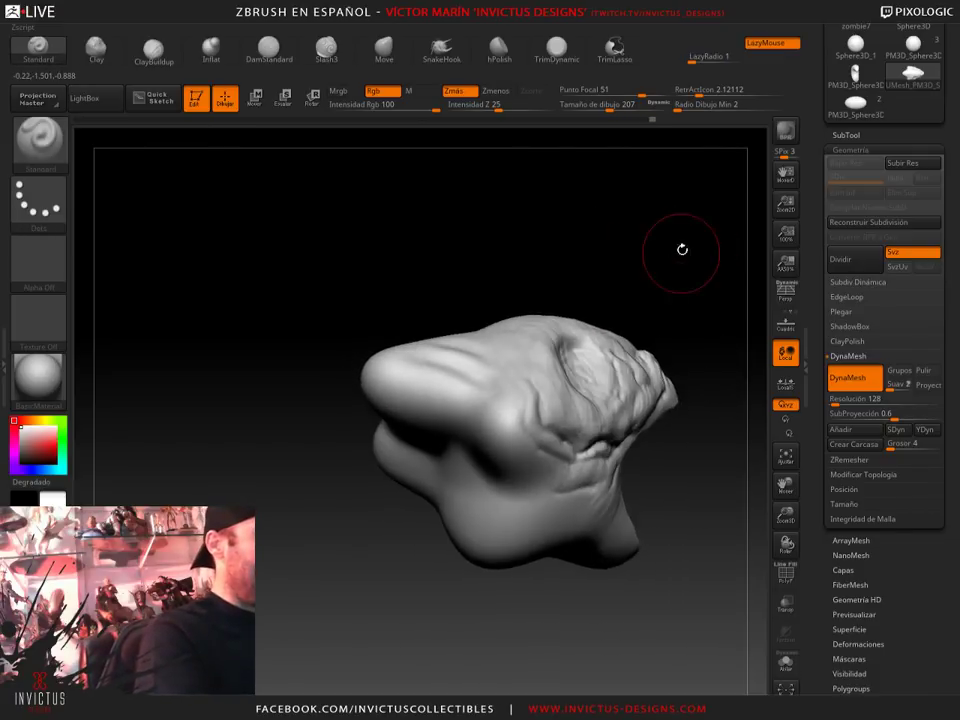
key(ctrl+z)
key(ctrl+z)
click(556, 47)
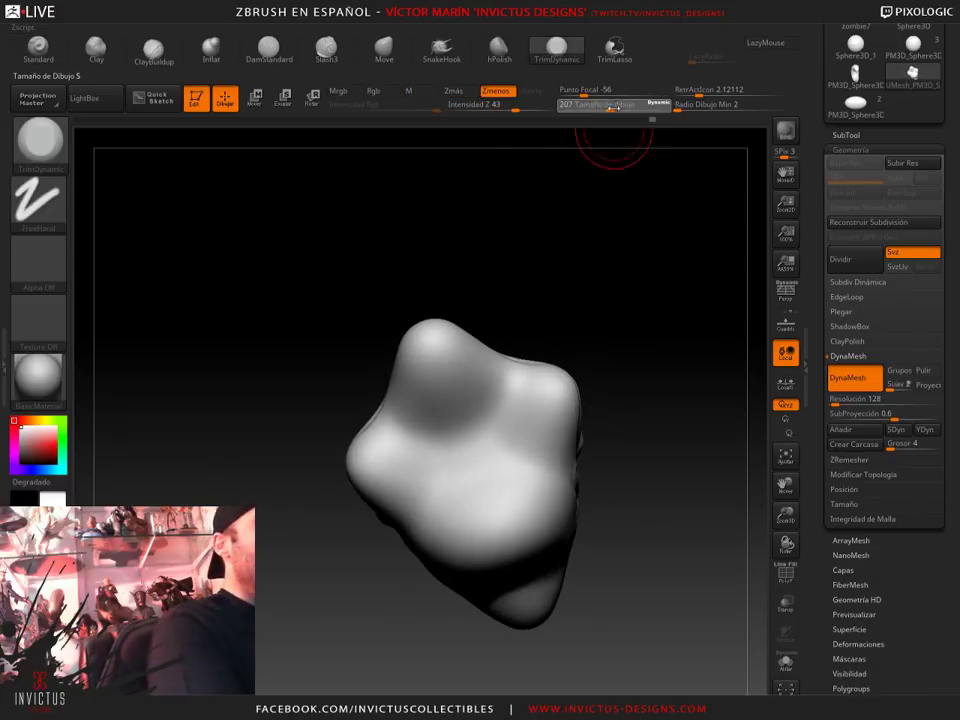
Set the trim brush to Draw Size 268 and plane down the top of the head's back
mouse_move(618, 182)
mouse_down()
mouse_move(447, 343)
mouse_move(568, 300)
mouse_move(497, 370)
mouse_up()
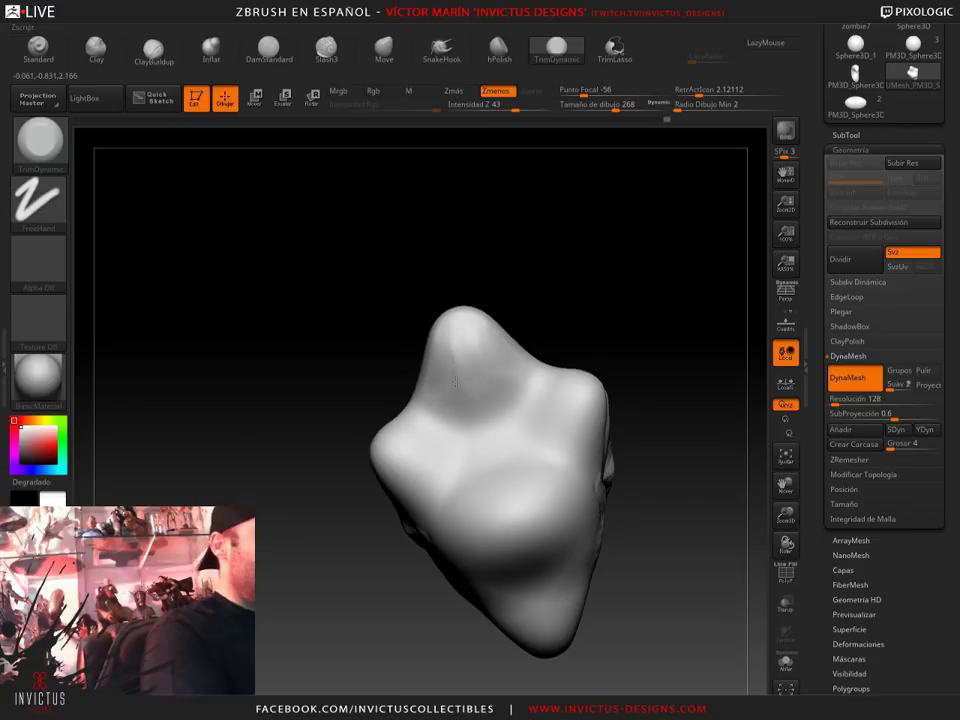
key(b)
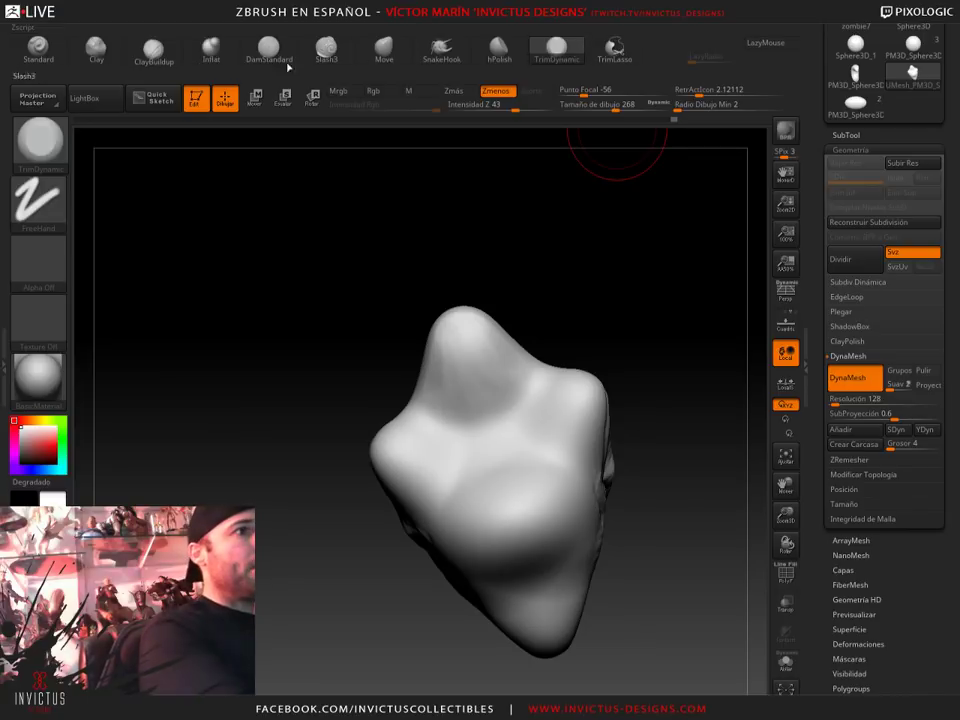
drag(640, 330, 645, 369)
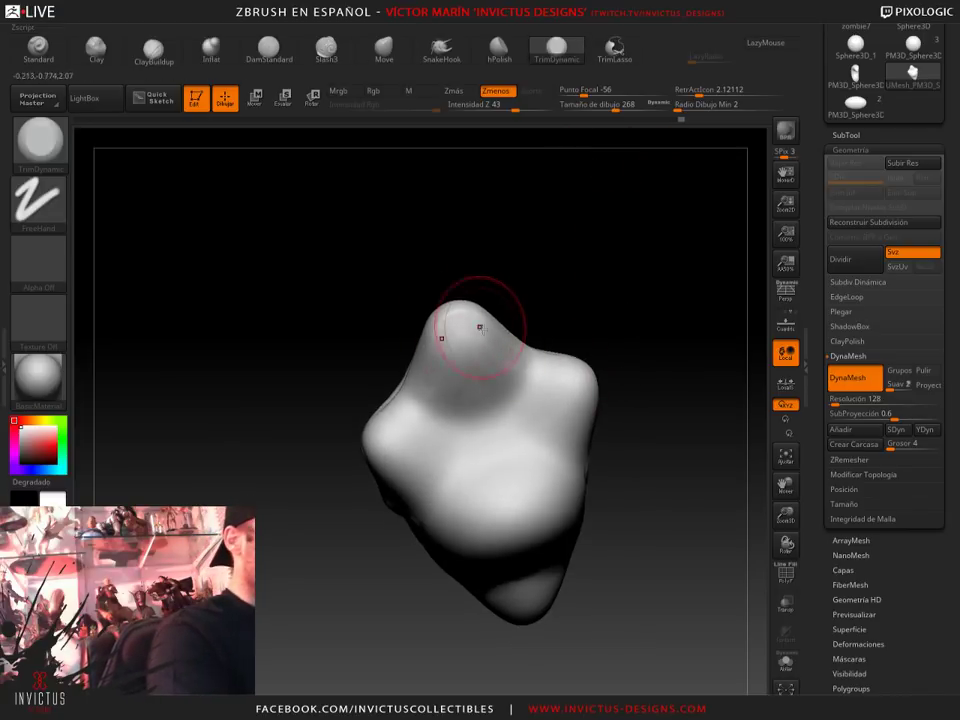
drag(620, 310, 639, 300)
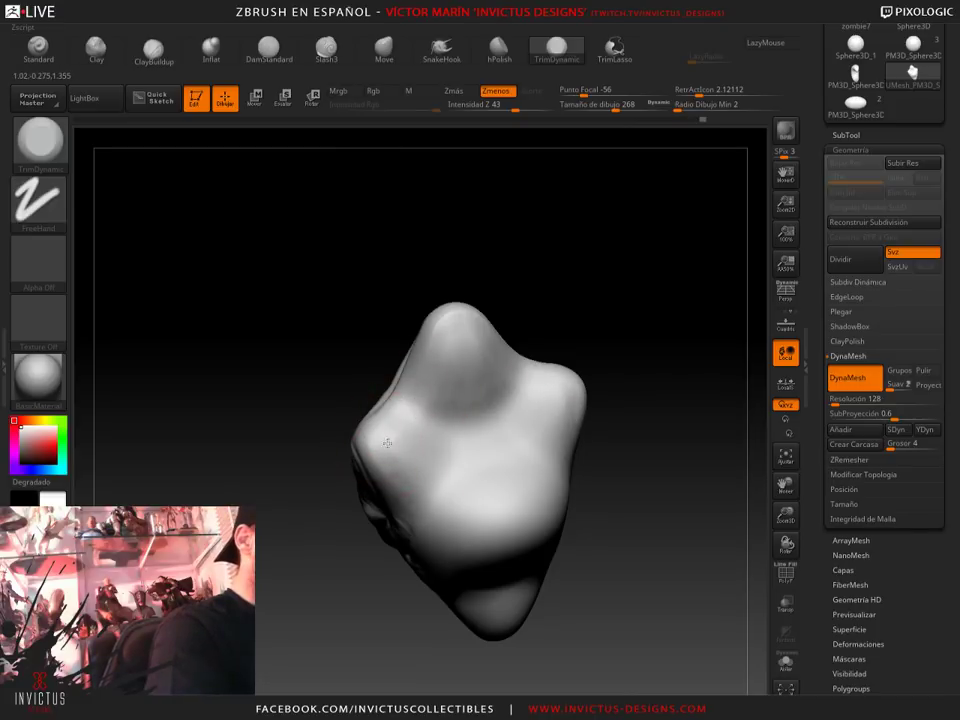
drag(600, 300, 455, 366)
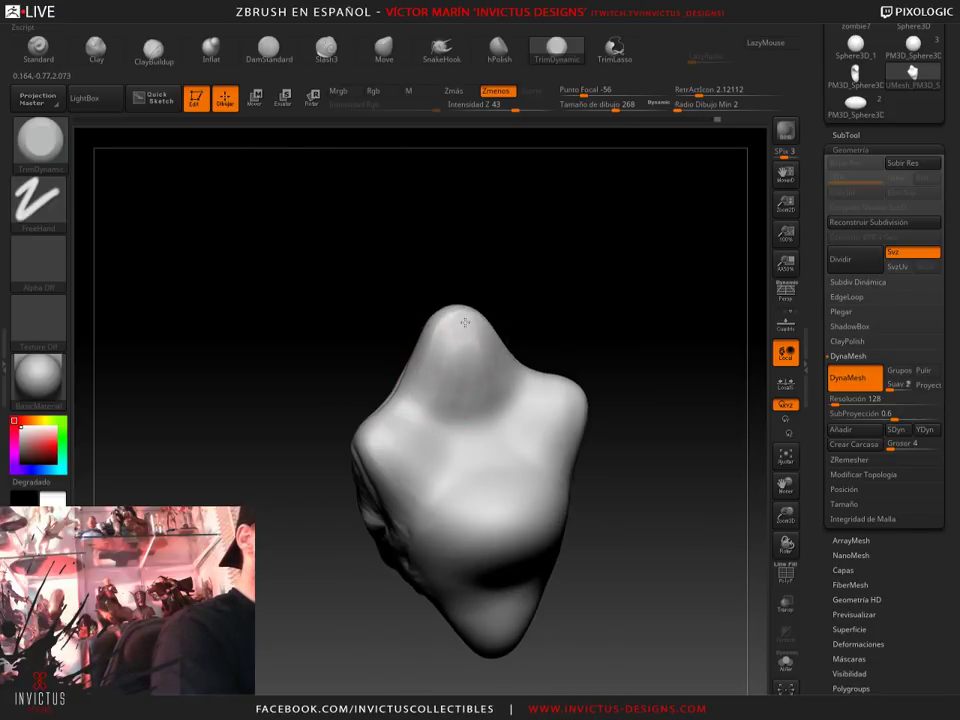
Trim the bump on top of the head, checking the crown and silhouette from several angles
drag(564, 358, 474, 326)
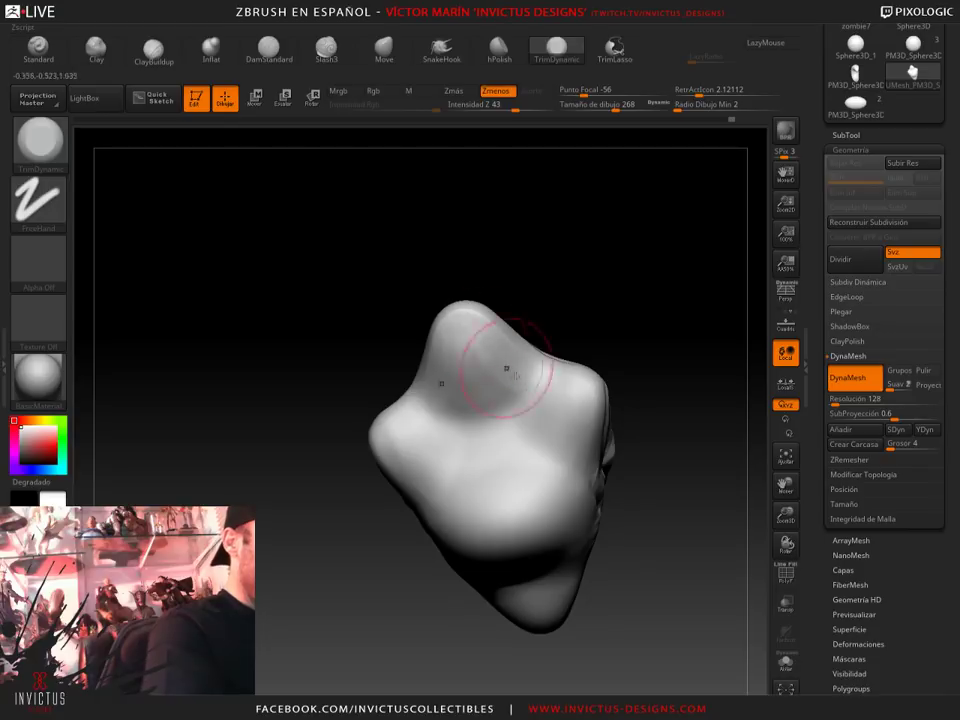
drag(503, 133, 594, 298)
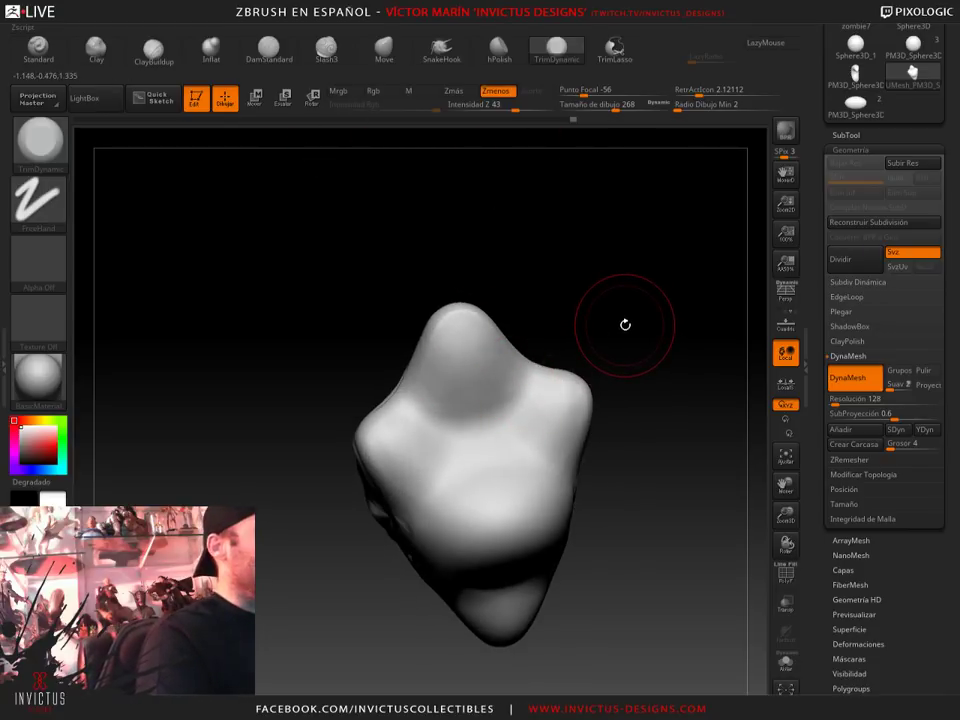
drag(627, 338, 492, 368)
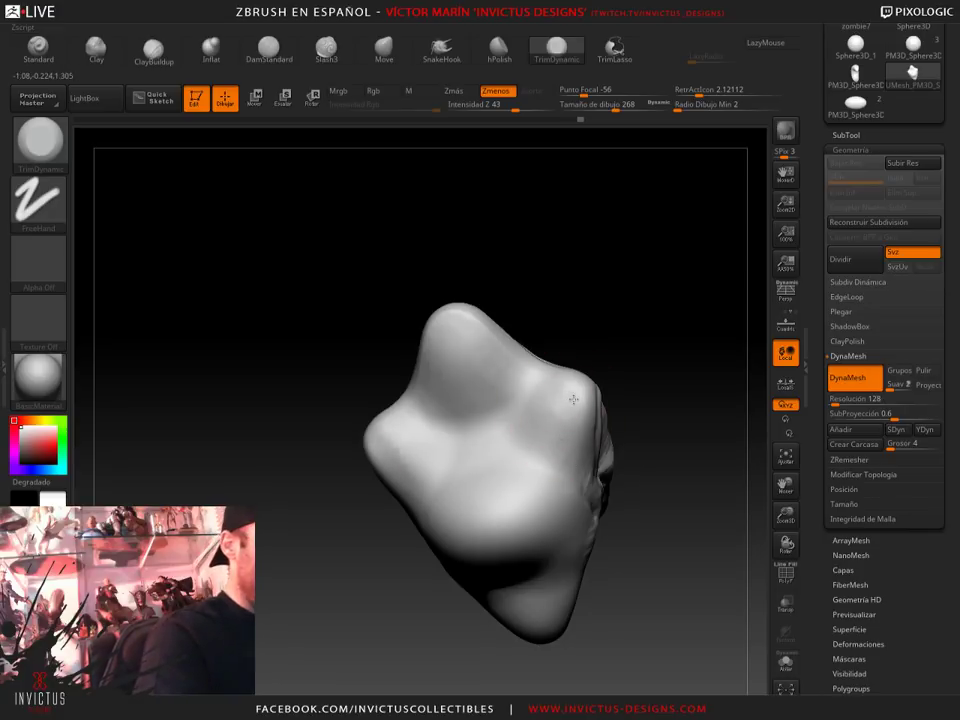
drag(573, 399, 557, 384)
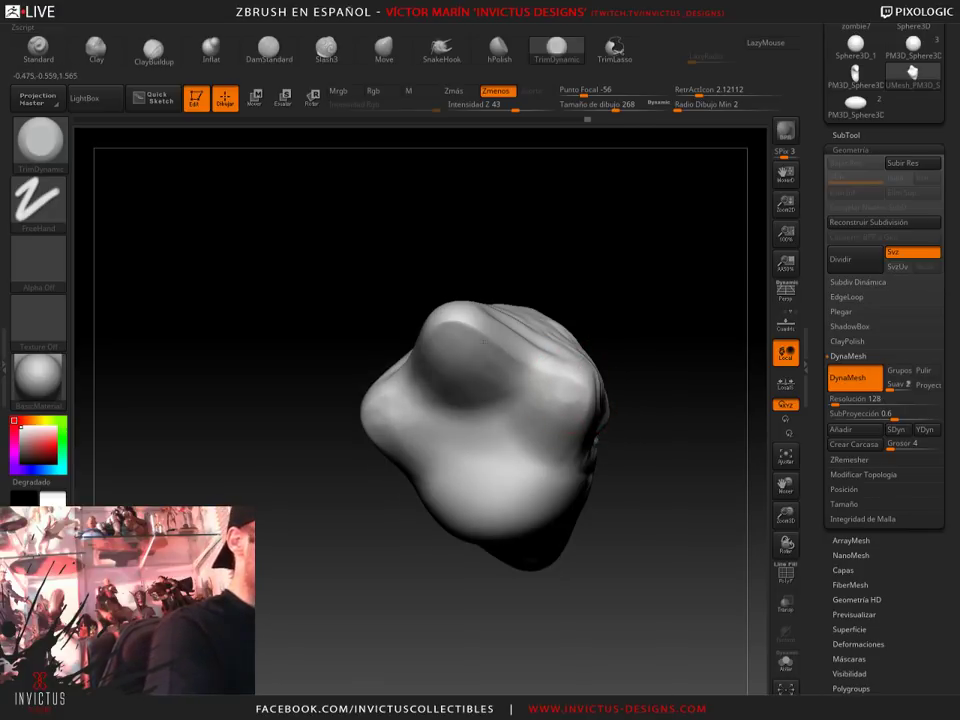
drag(580, 290, 610, 267)
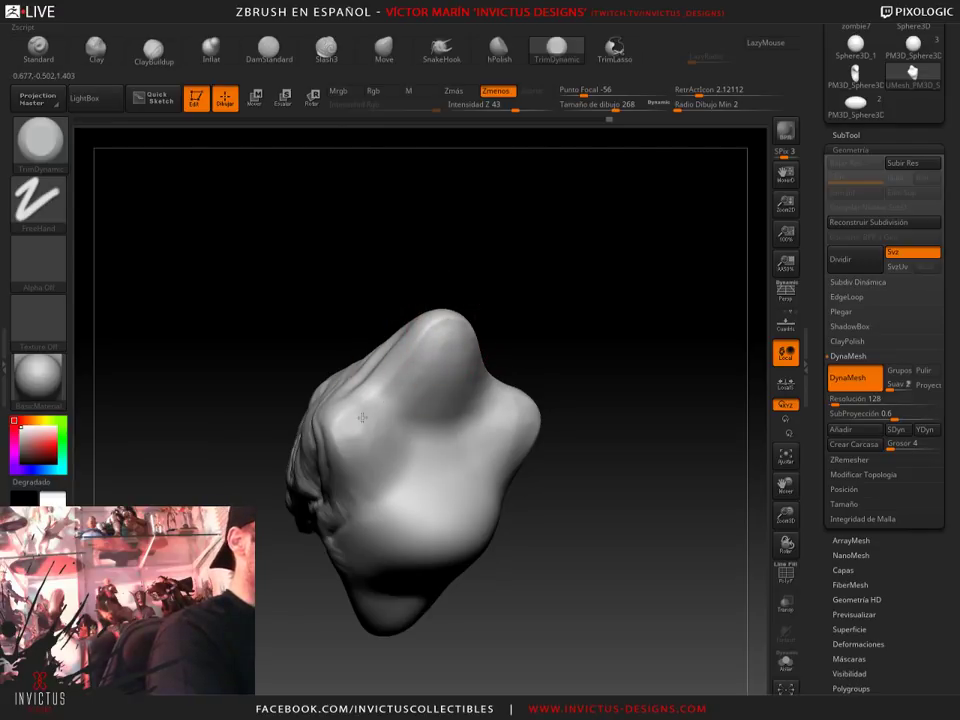
drag(481, 420, 589, 371)
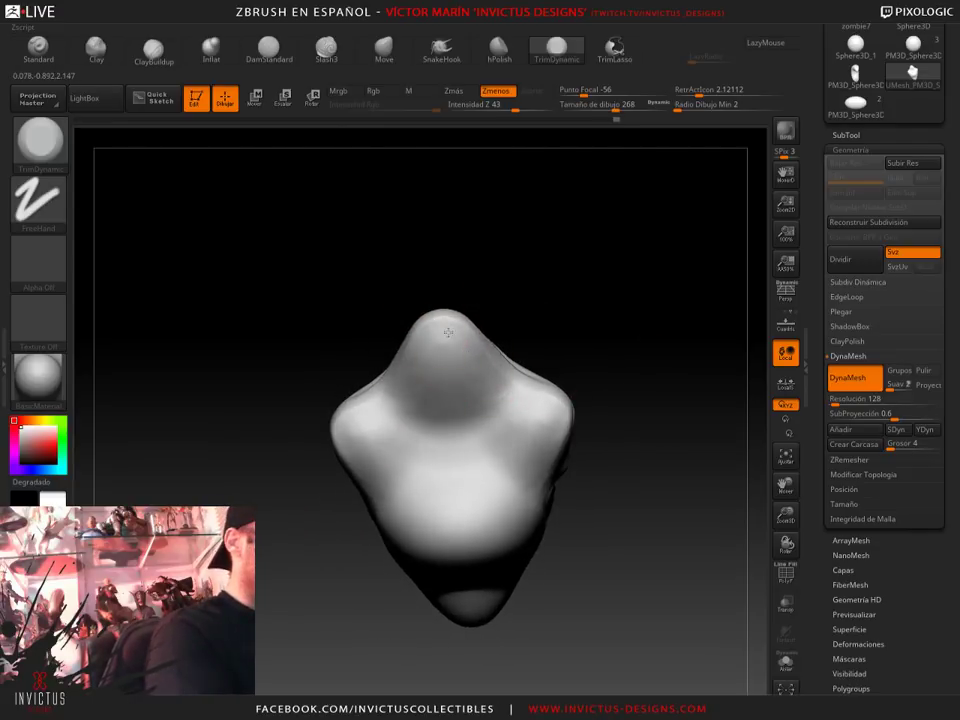
drag(499, 379, 466, 352)
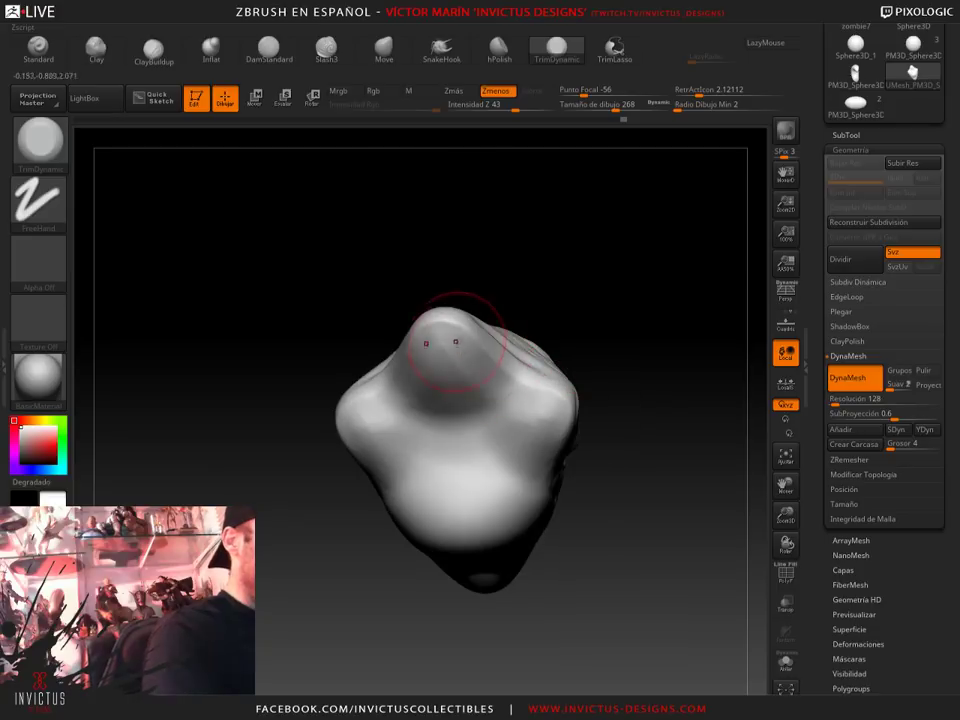
mouse_move(555, 405)
mouse_down()
mouse_move(621, 343)
mouse_move(554, 405)
mouse_up()
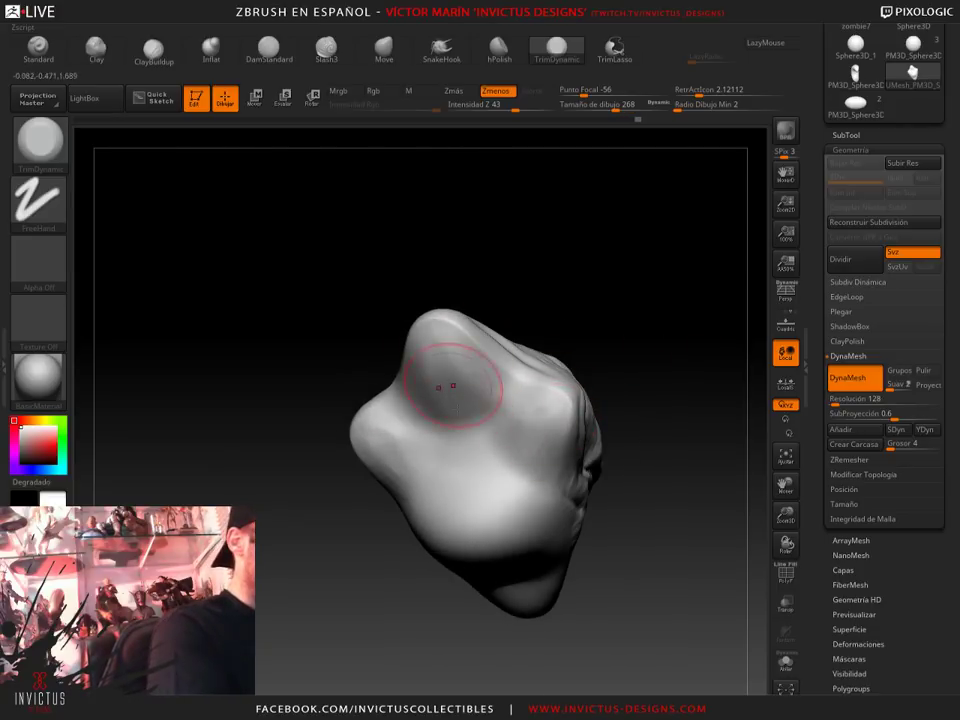
mouse_move(477, 245)
mouse_down()
mouse_move(600, 260)
mouse_move(681, 279)
mouse_move(630, 281)
mouse_move(690, 294)
mouse_move(396, 386)
mouse_up()
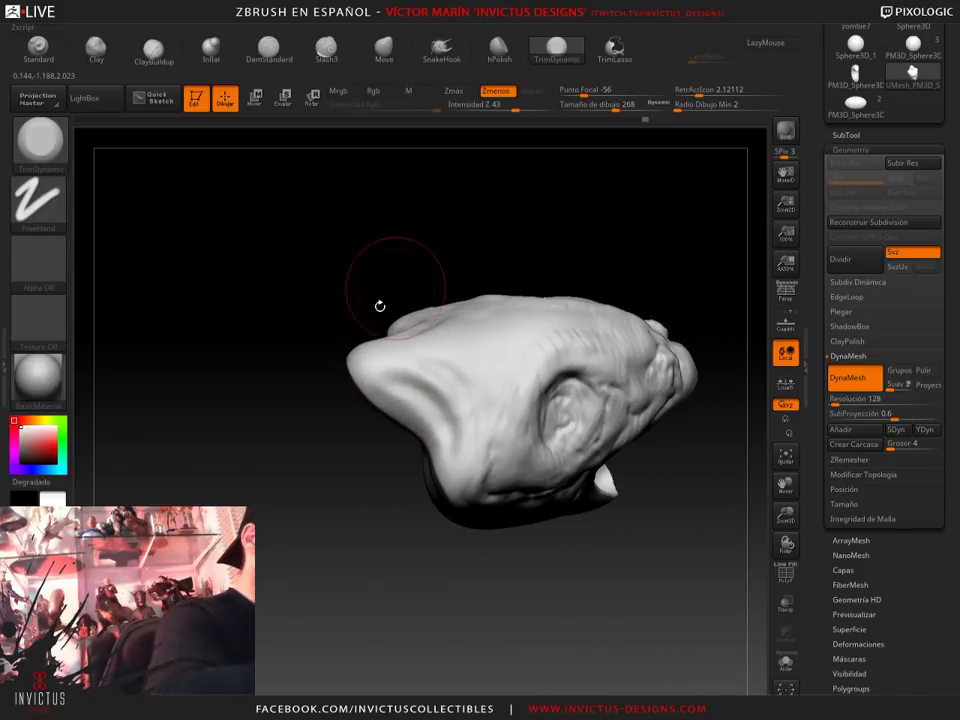
mouse_move(380, 306)
mouse_down()
mouse_move(371, 396)
mouse_move(450, 390)
mouse_move(634, 259)
mouse_up()
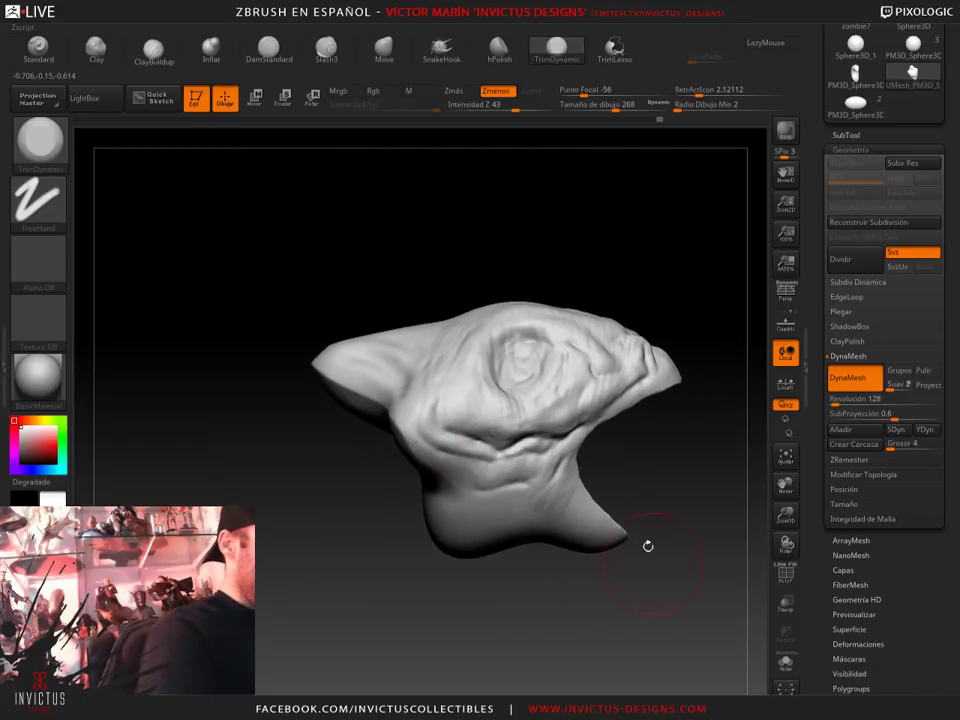
drag(648, 546, 658, 381)
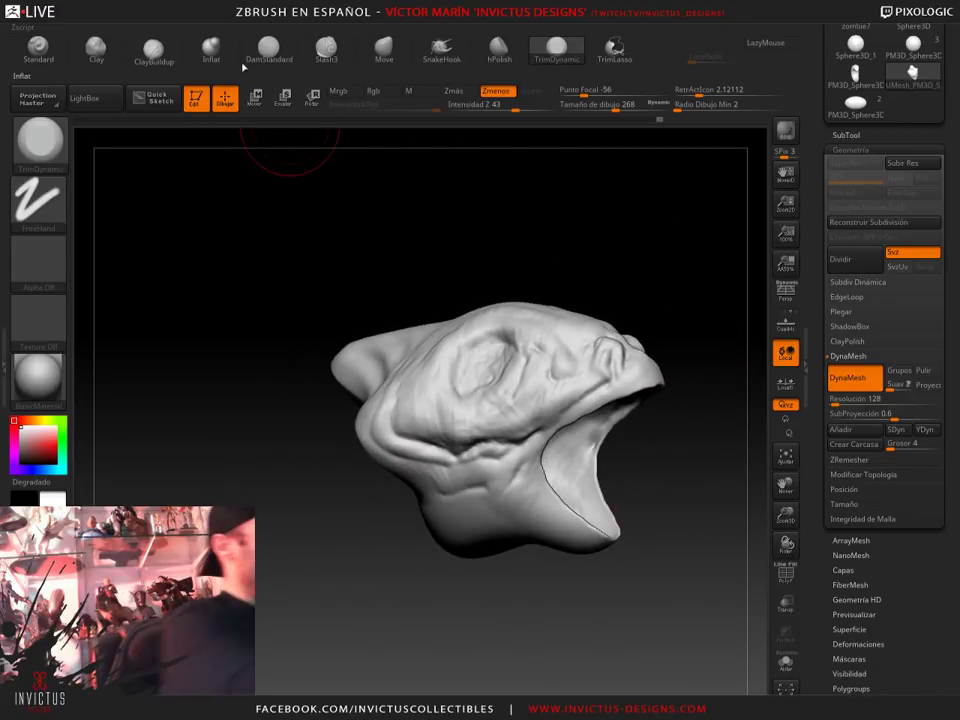
click(38, 140)
Make DamStandard active and shrink its Draw Size to about 124 for fine creases
click(375, 214)
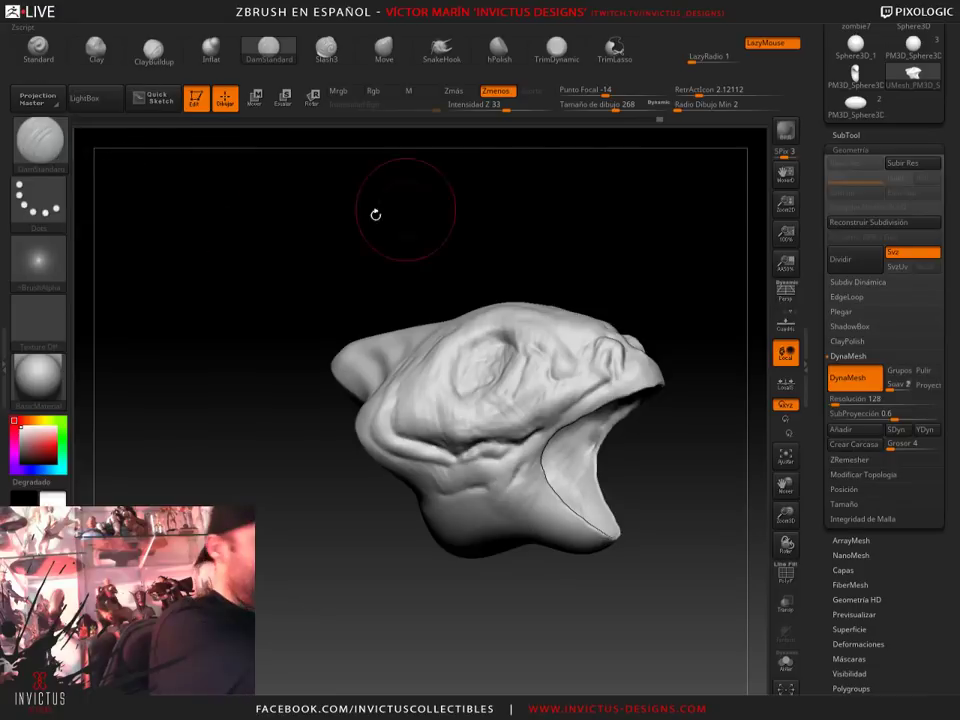
drag(615, 104, 604, 104)
mouse_move(643, 171)
mouse_down()
mouse_move(482, 364)
mouse_move(684, 302)
mouse_up()
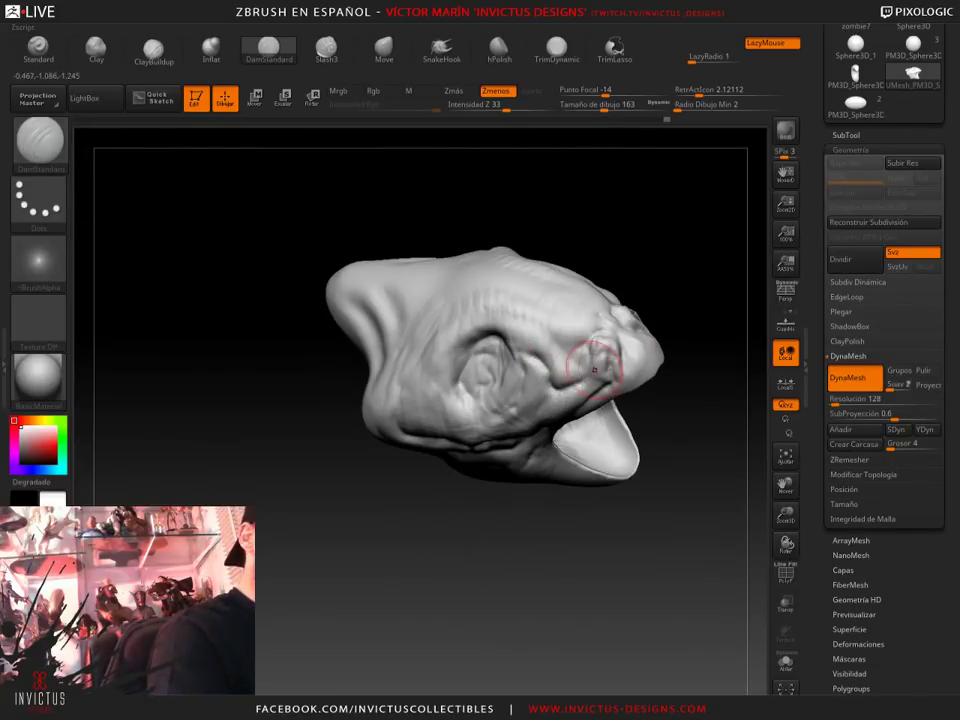
mouse_move(525, 323)
mouse_down()
mouse_move(696, 268)
mouse_move(720, 285)
mouse_move(703, 321)
mouse_move(637, 227)
mouse_up()
alt+drag(589, 140, 677, 236)
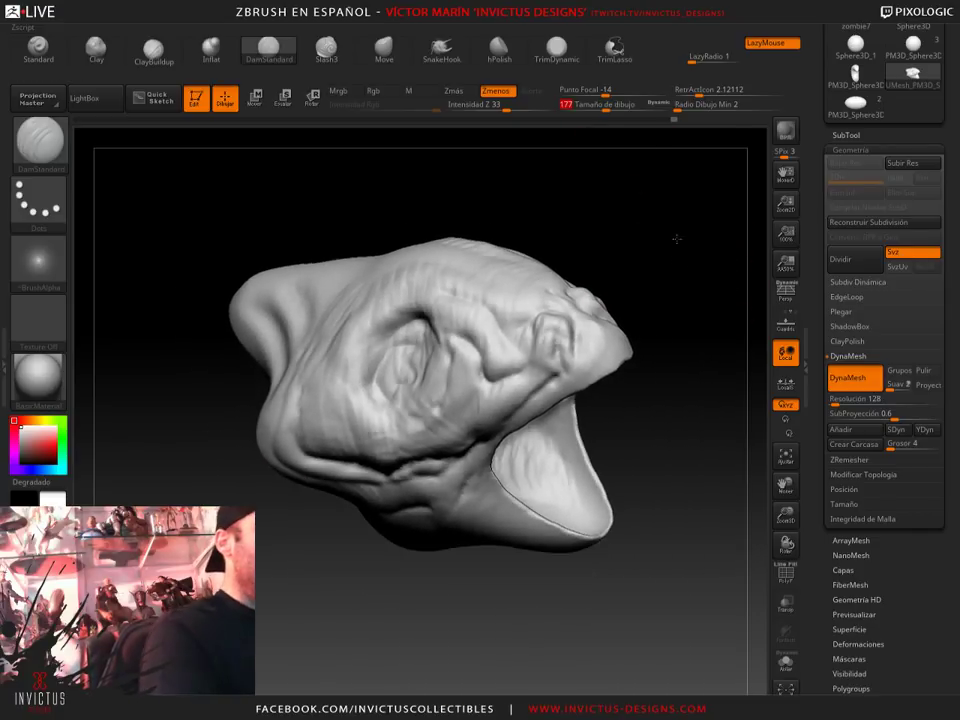
drag(608, 104, 596, 105)
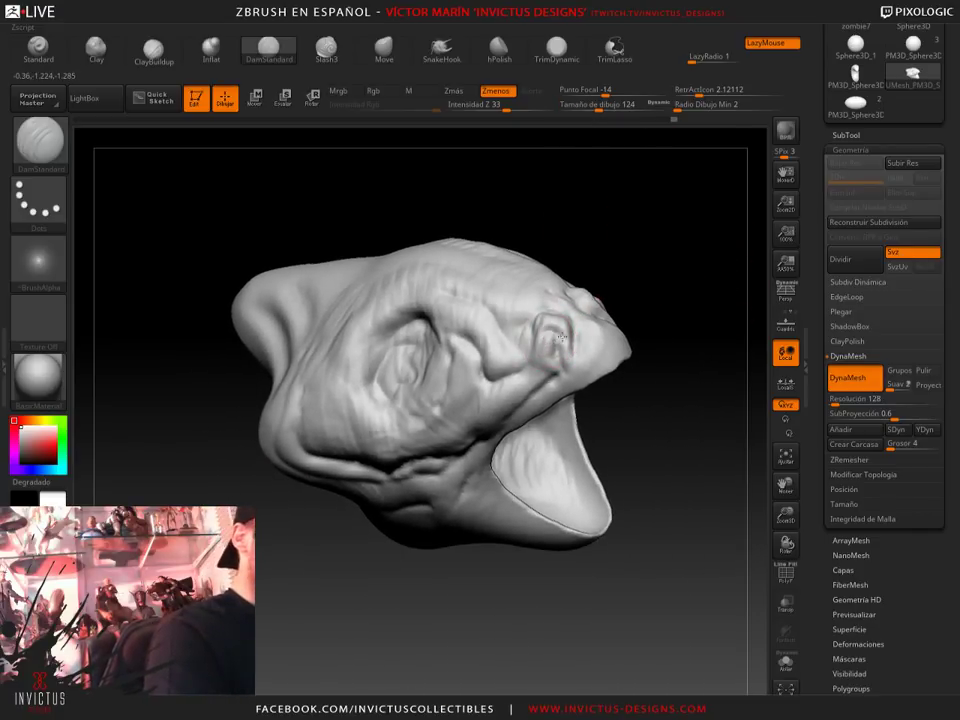
Carve creases at the snout, along the cheek, beside the mouth and below the eye, then save
drag(588, 357, 547, 331)
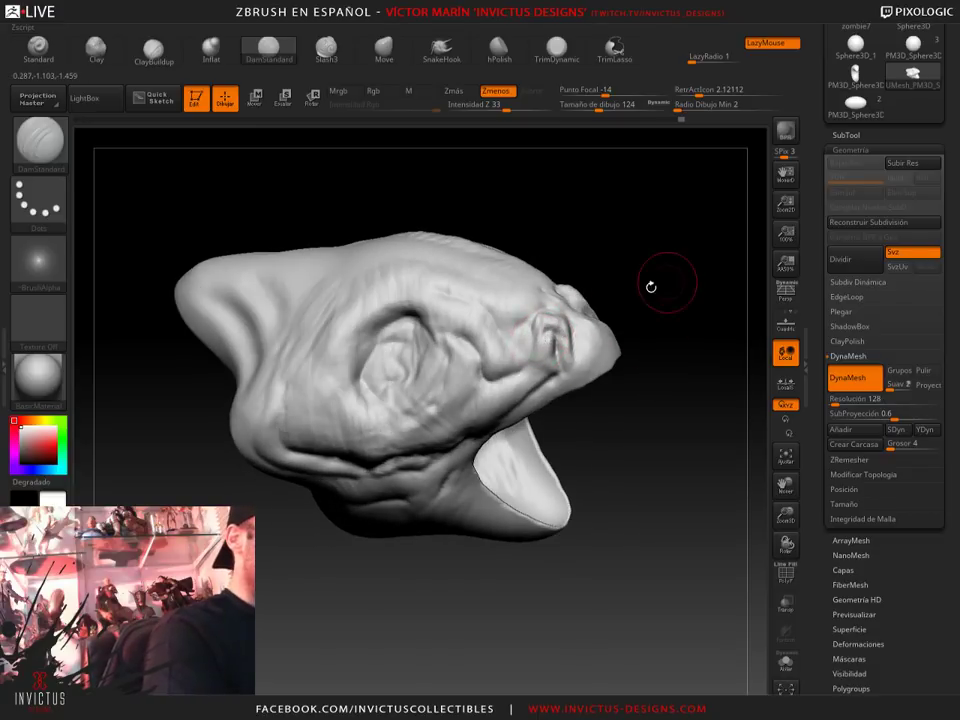
drag(651, 286, 551, 326)
mouse_move(630, 345)
mouse_down()
mouse_move(671, 326)
mouse_move(653, 358)
mouse_move(687, 258)
mouse_move(522, 329)
mouse_up()
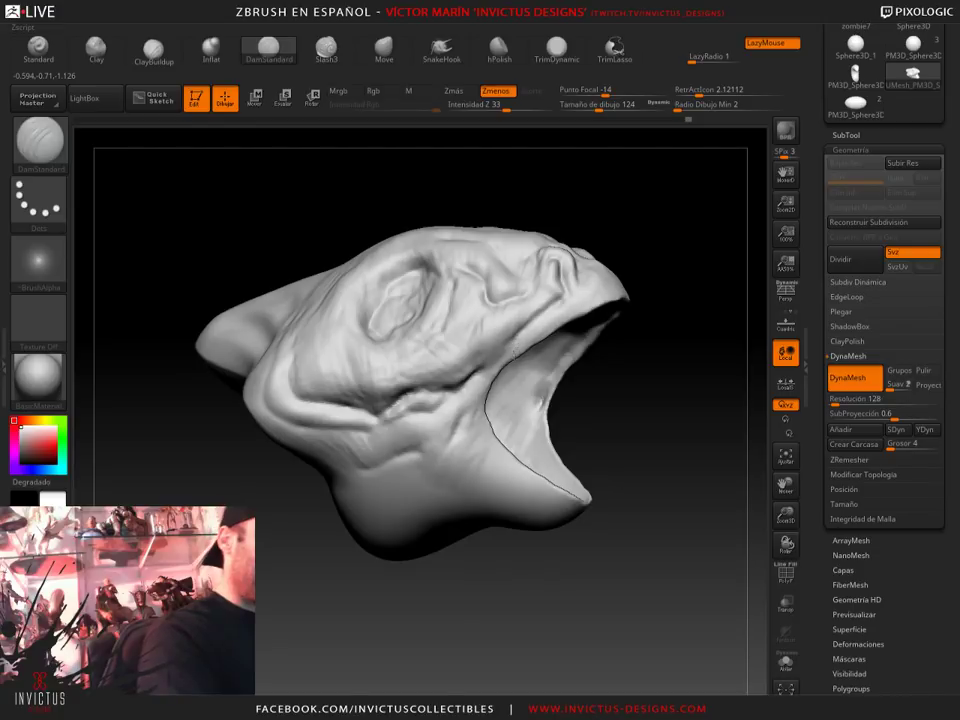
drag(573, 362, 446, 400)
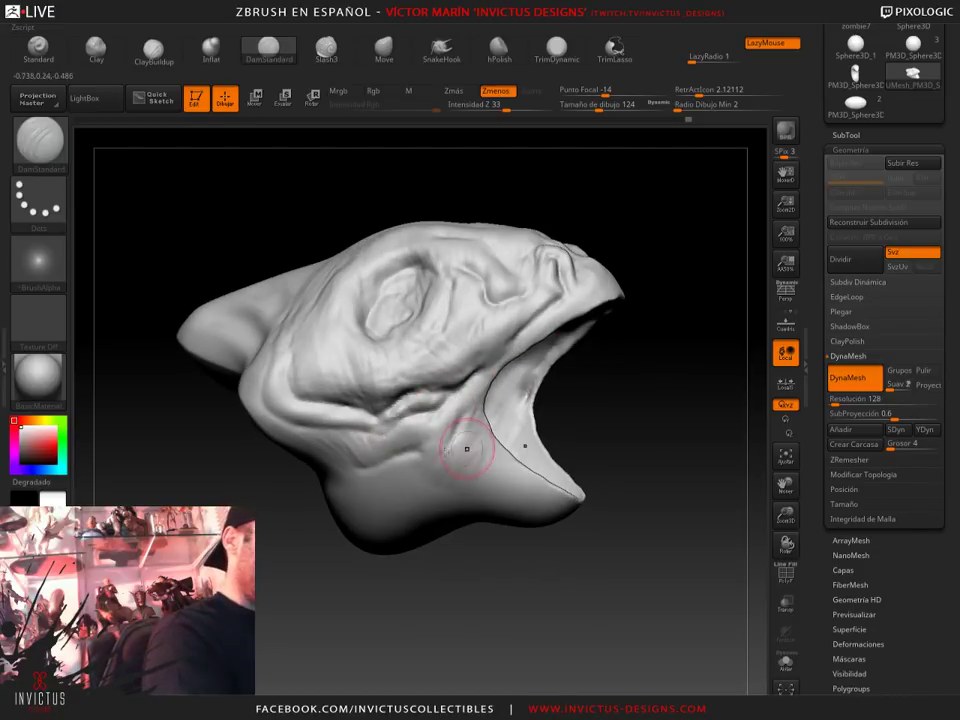
drag(466, 449, 460, 429)
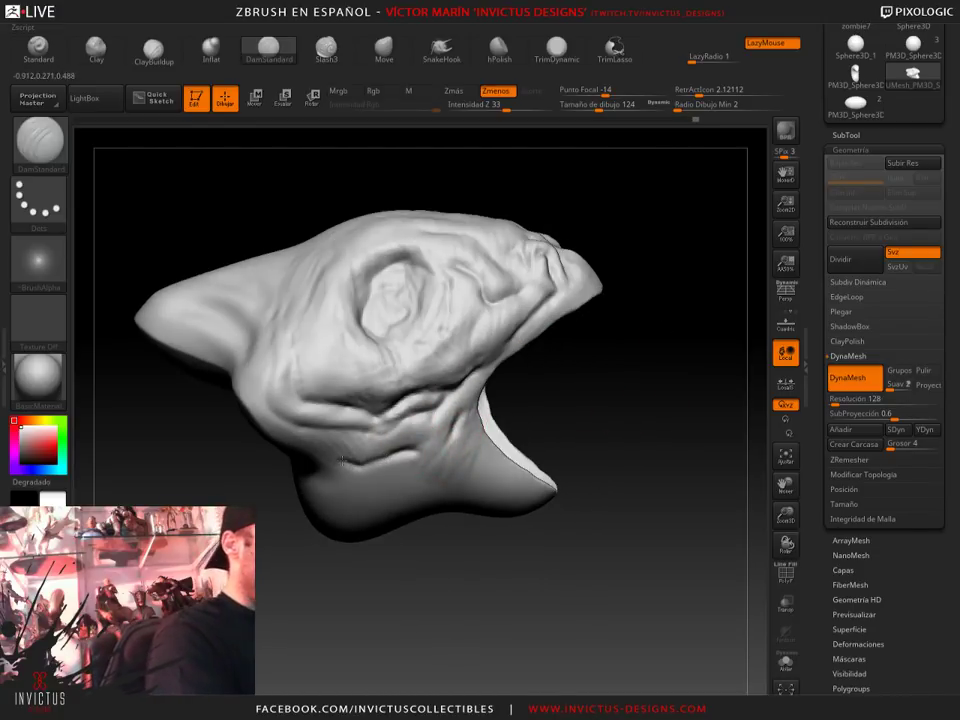
mouse_move(343, 461)
mouse_down()
mouse_move(621, 354)
mouse_move(392, 422)
mouse_up()
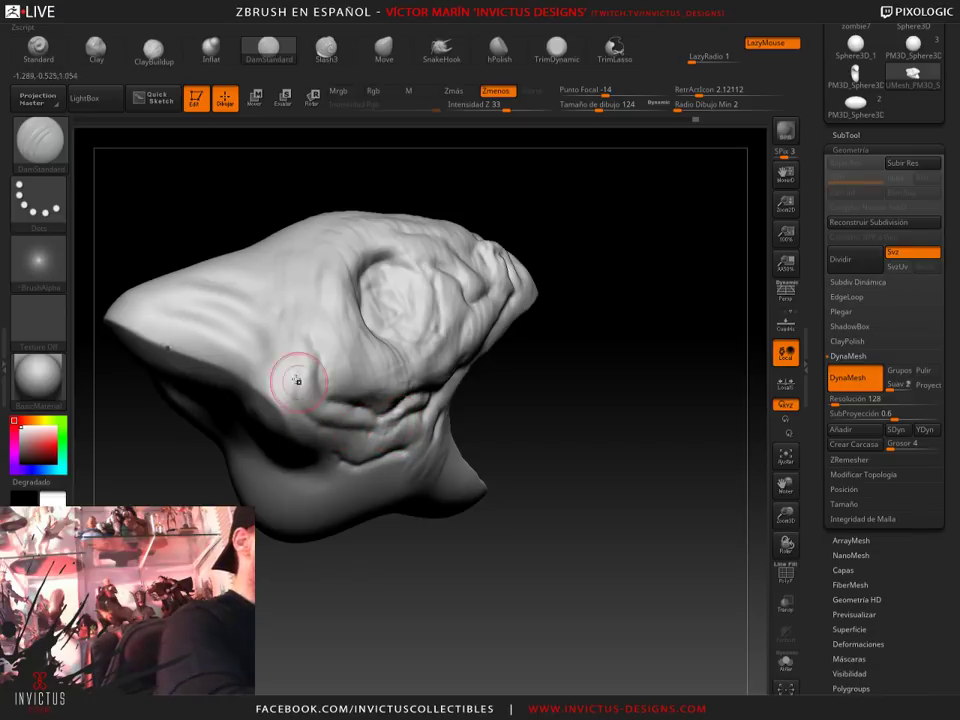
mouse_move(621, 439)
mouse_down()
mouse_move(611, 431)
mouse_move(679, 405)
mouse_move(609, 411)
mouse_move(634, 437)
mouse_move(673, 409)
mouse_up()
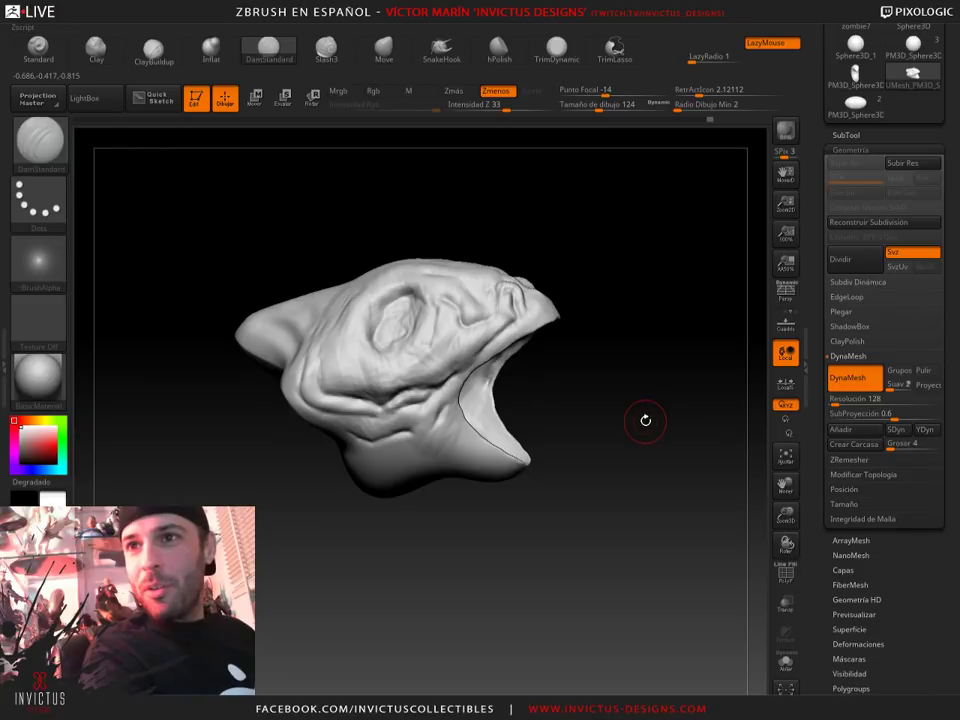
key(ctrl+s)
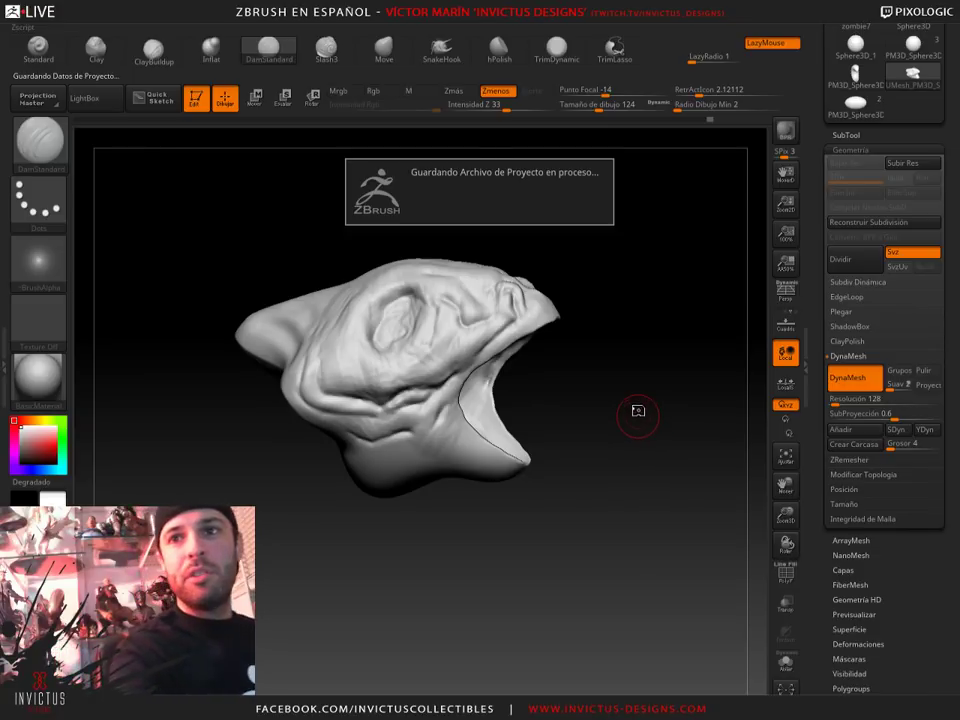
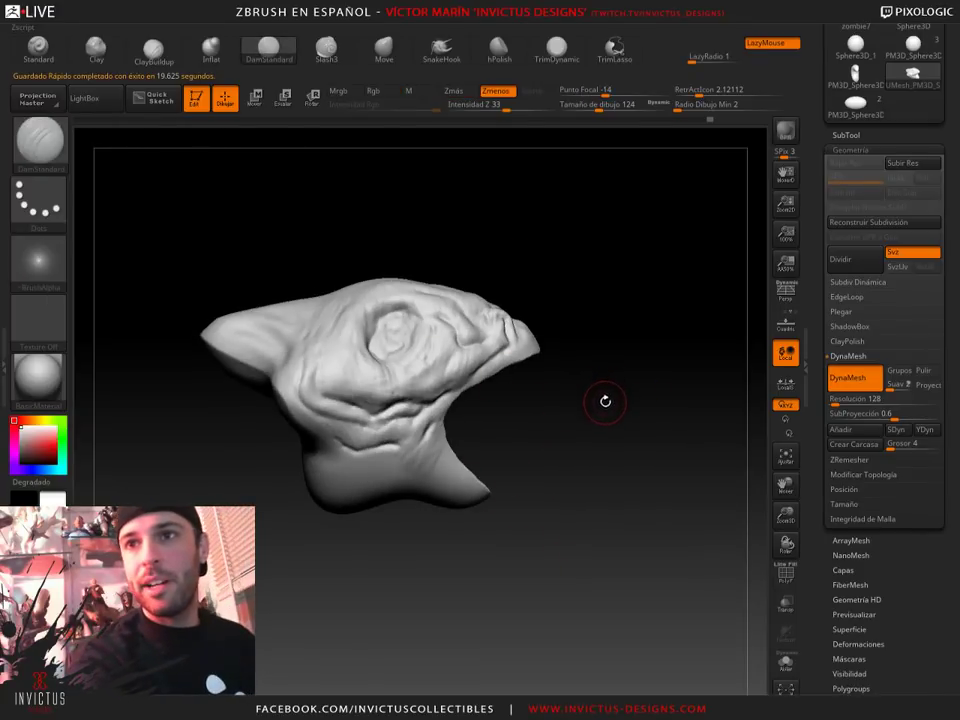
Sculpt crosshatched ClayBuildup strokes over the lower jaw and throat, reducing brush size to 187
mouse_move(606, 439)
alt+mouse_down()
mouse_move(602, 472)
mouse_move(560, 460)
alt+mouse_up()
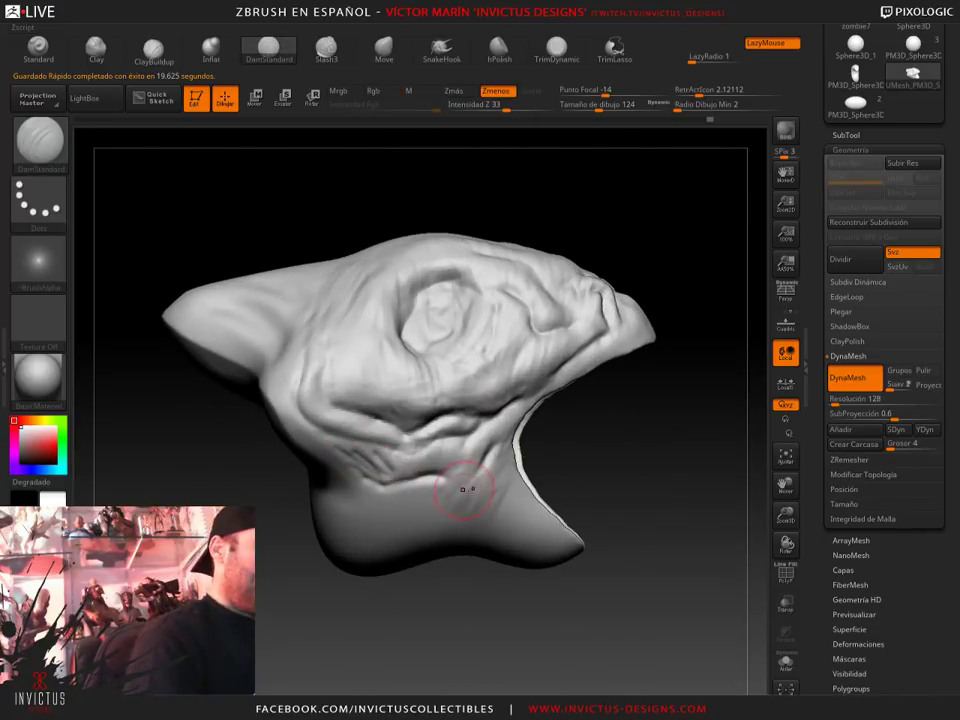
mouse_move(527, 390)
mouse_down()
mouse_move(664, 407)
mouse_move(352, 135)
mouse_up()
click(153, 50)
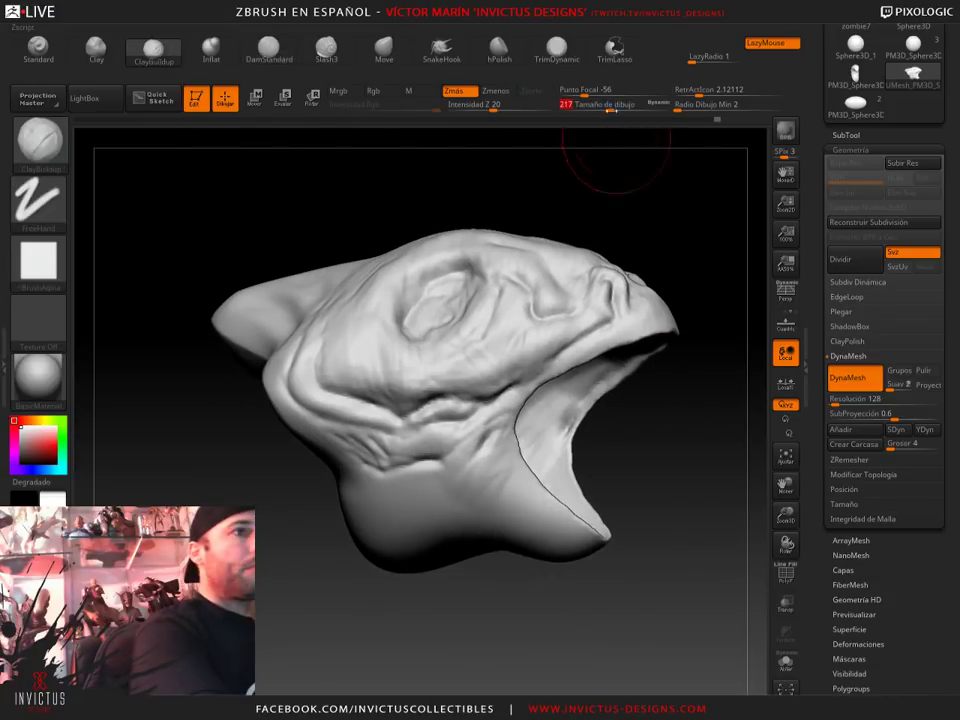
drag(600, 167, 473, 494)
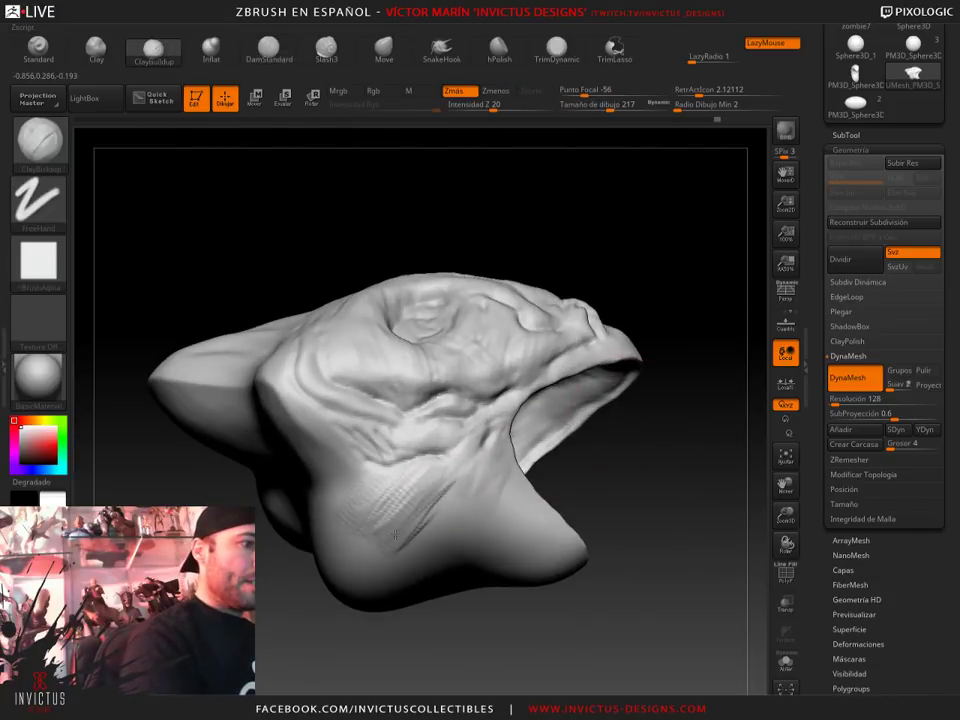
drag(368, 489, 493, 521)
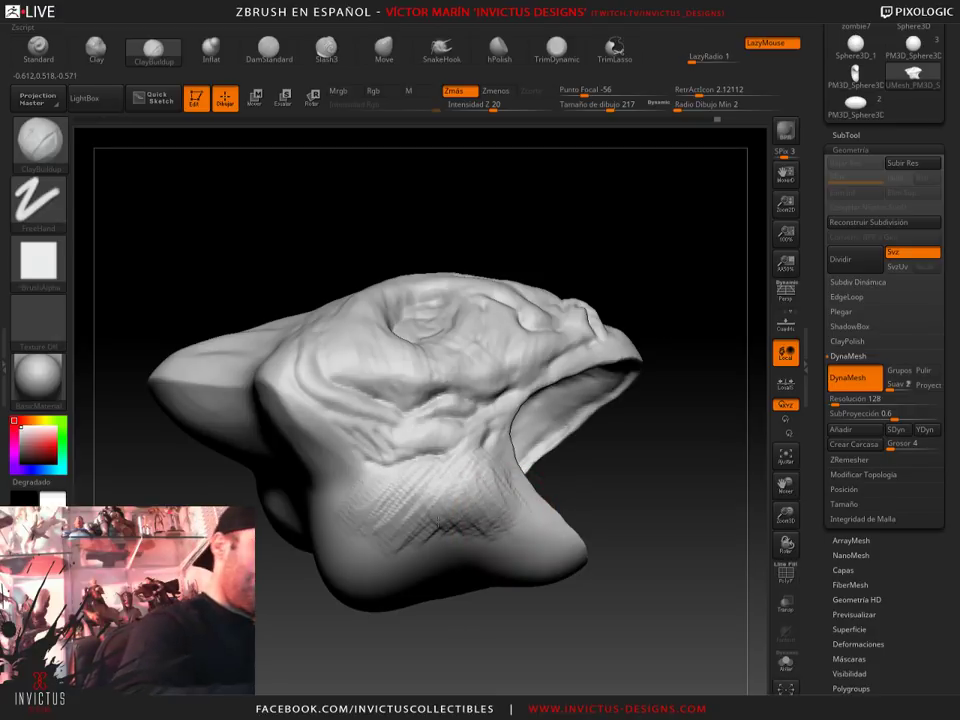
mouse_move(350, 600)
mouse_down()
mouse_move(500, 560)
mouse_move(631, 545)
mouse_up()
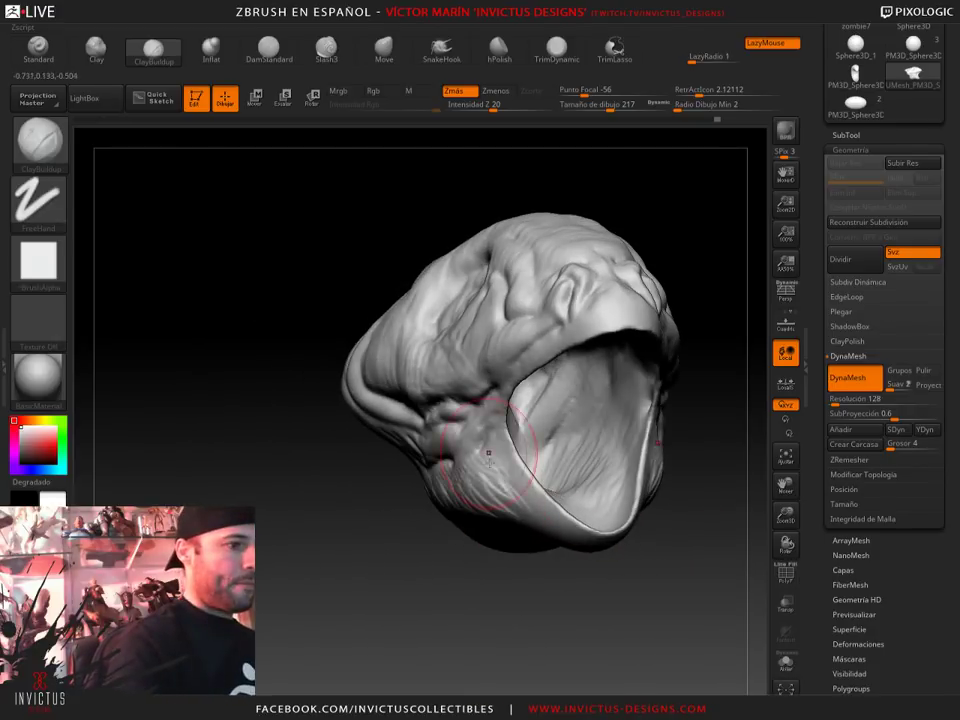
mouse_move(720, 544)
mouse_down()
mouse_move(652, 469)
mouse_move(474, 548)
mouse_move(664, 296)
mouse_up()
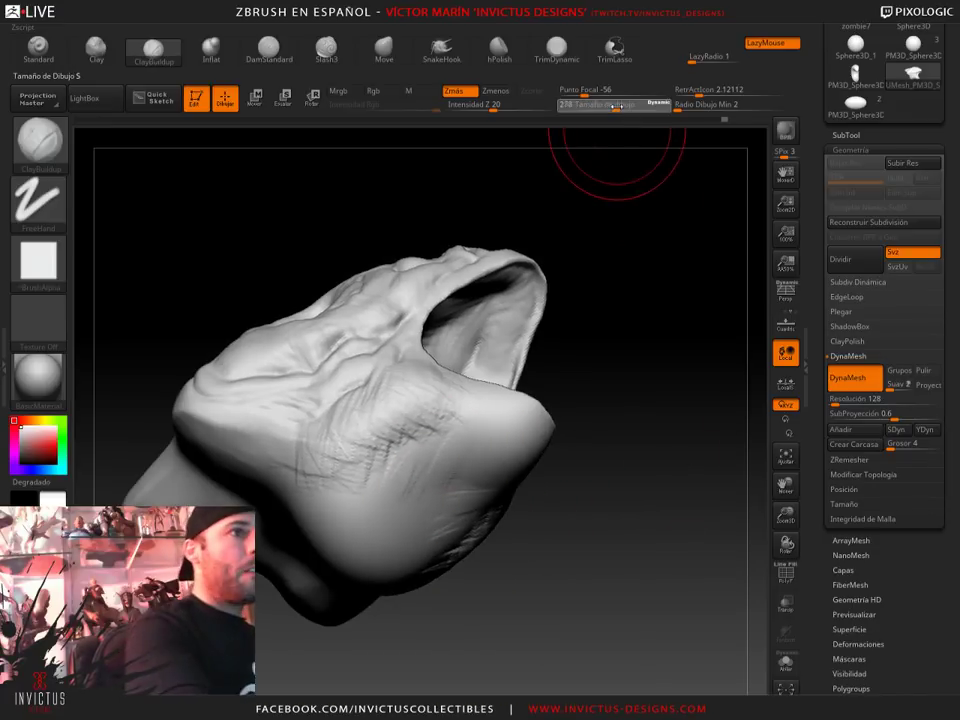
mouse_move(578, 128)
mouse_down()
mouse_move(606, 135)
mouse_move(639, 523)
mouse_move(643, 394)
mouse_move(619, 474)
mouse_up()
drag(599, 429, 585, 476)
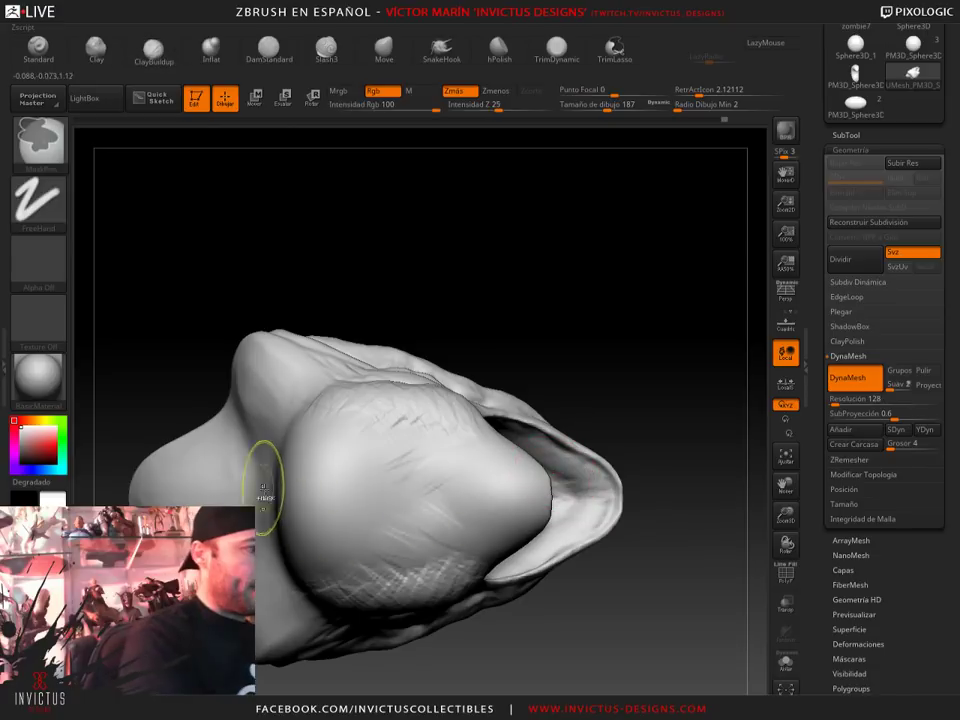
Box-mask a horizontal band across the head, invert it, then clear the mask entirely
ctrl+drag(686, 488, 195, 513)
ctrl+click(665, 402)
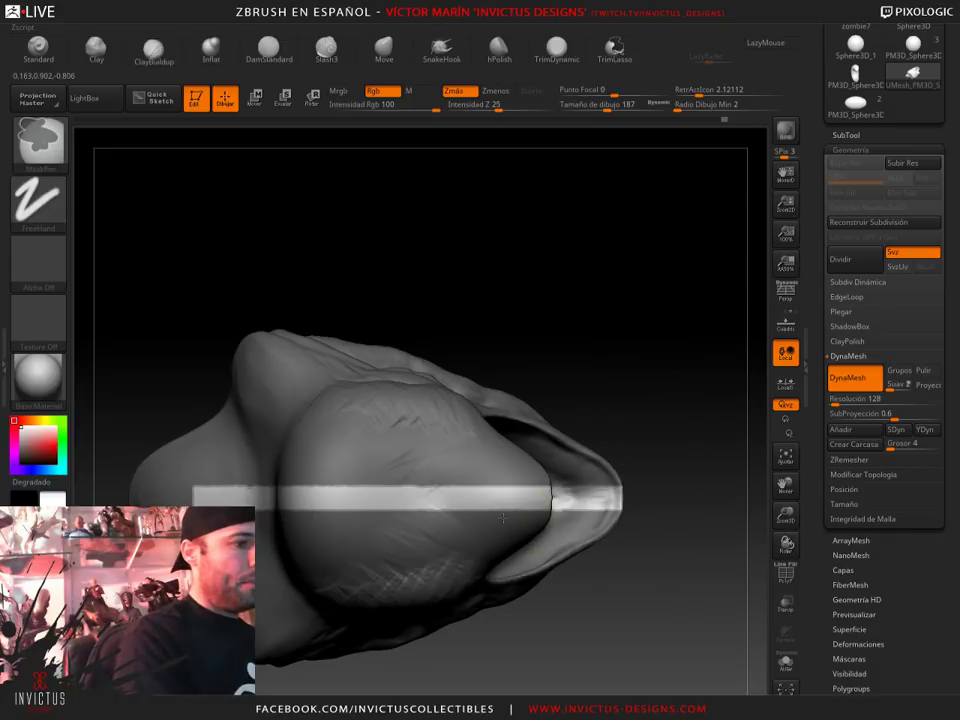
key(ctrl+shift+a)
mouse_move(638, 374)
mouse_down()
mouse_move(675, 200)
mouse_move(476, 231)
mouse_up()
key(b)
key(s)
key(t)
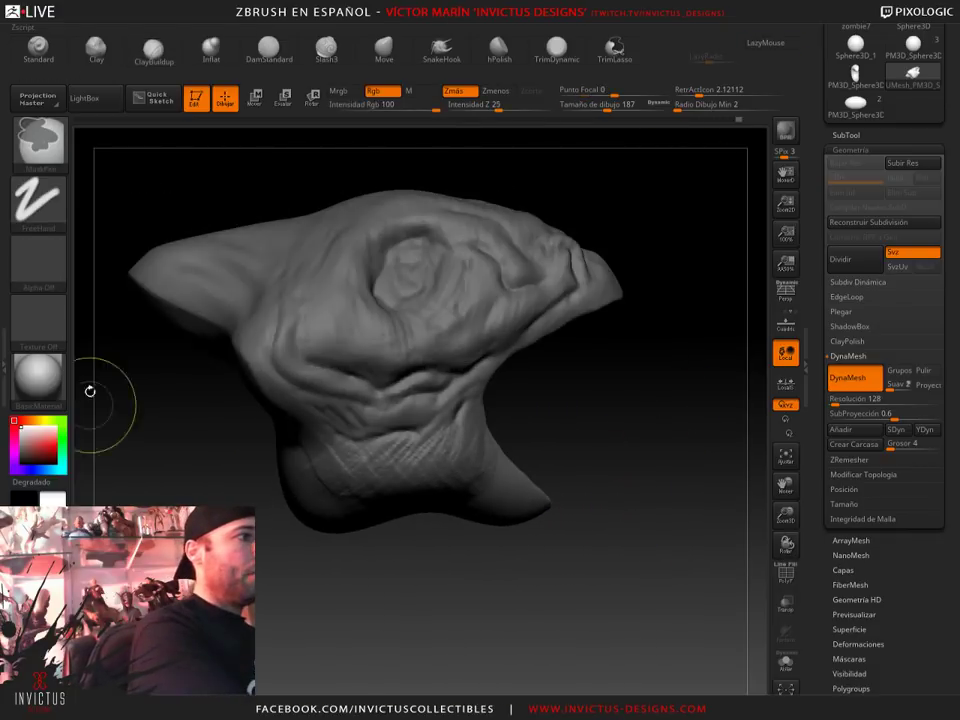
mouse_move(90, 390)
mouse_down()
mouse_move(513, 485)
mouse_move(620, 308)
mouse_up()
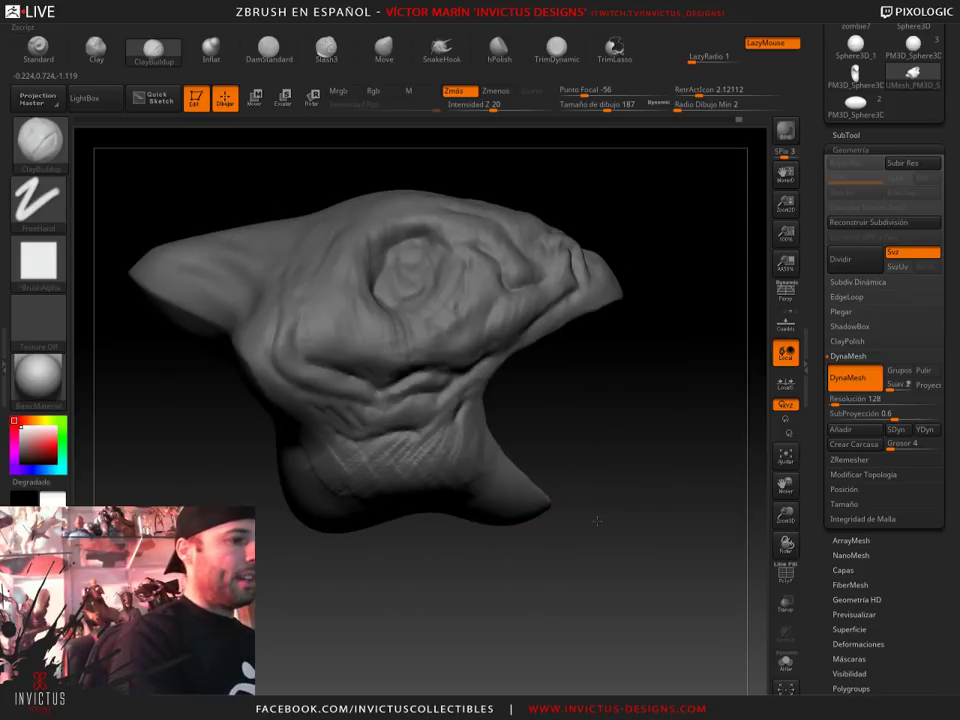
Pull the lower jaw edge outward and down-left with the SnakeHook brush
key(b)
key(s)
key(h)
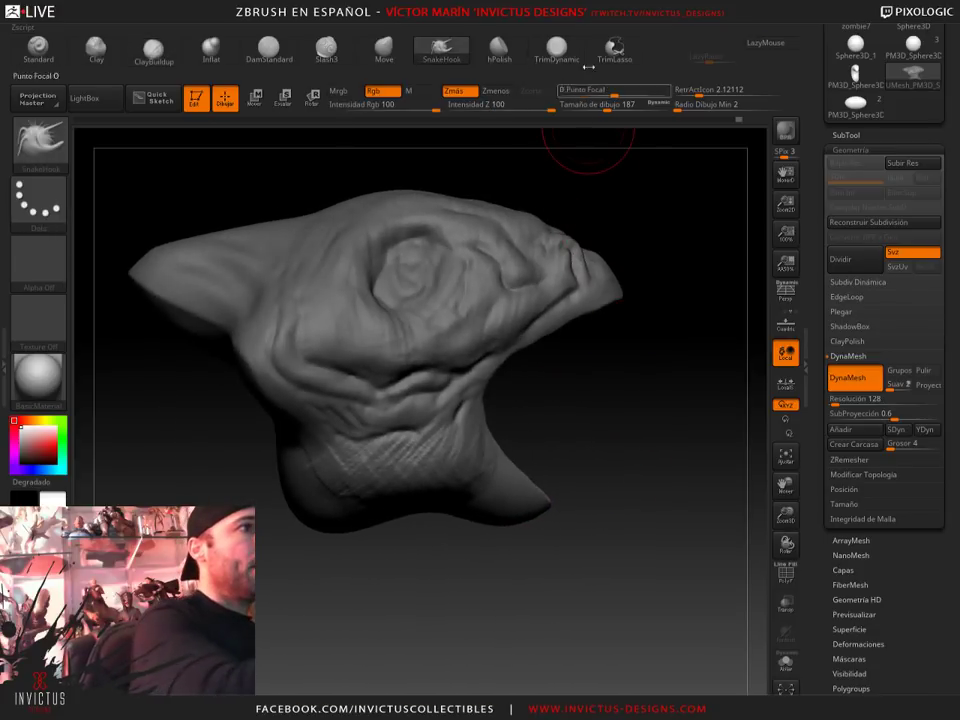
mouse_move(565, 473)
mouse_down()
mouse_move(400, 428)
mouse_move(474, 436)
mouse_up()
key(b)
key(m)
key(v)
key(b)
key(s)
key(h)
drag(521, 497, 392, 486)
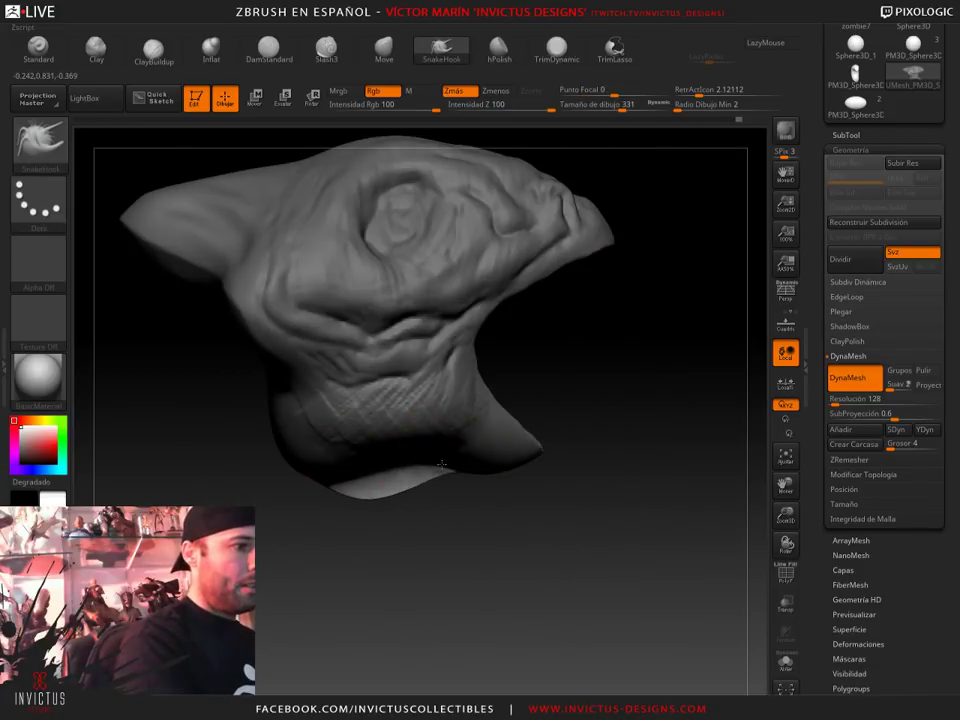
drag(420, 487, 313, 483)
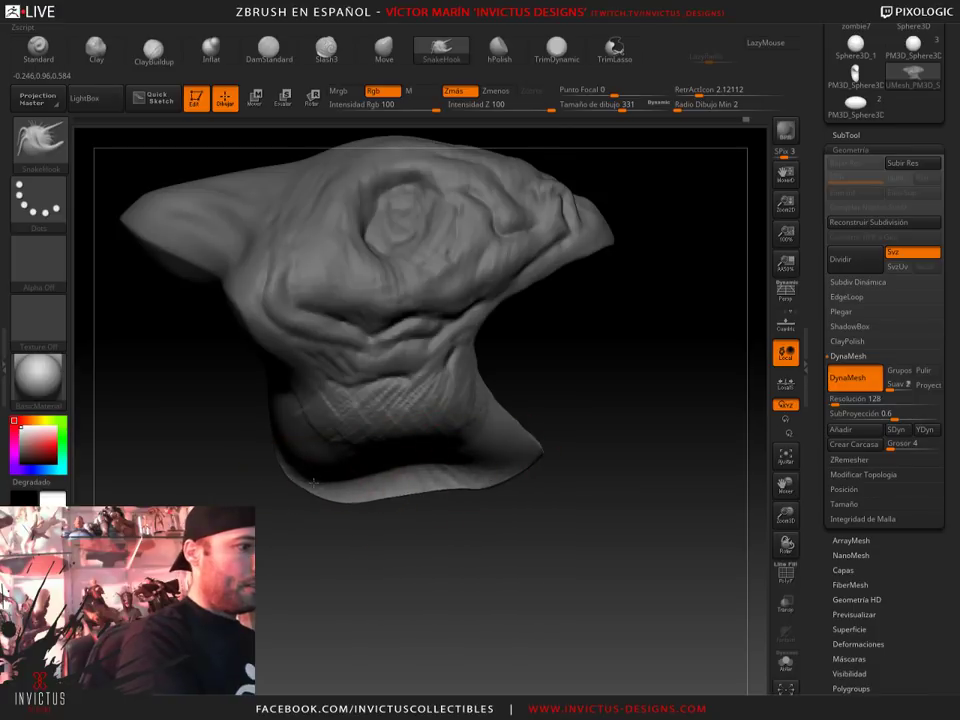
Lower the SnakeHook draw size to 136 and check the wavy jaw rim
mouse_move(624, 501)
mouse_down()
mouse_move(583, 459)
mouse_move(600, 461)
mouse_up()
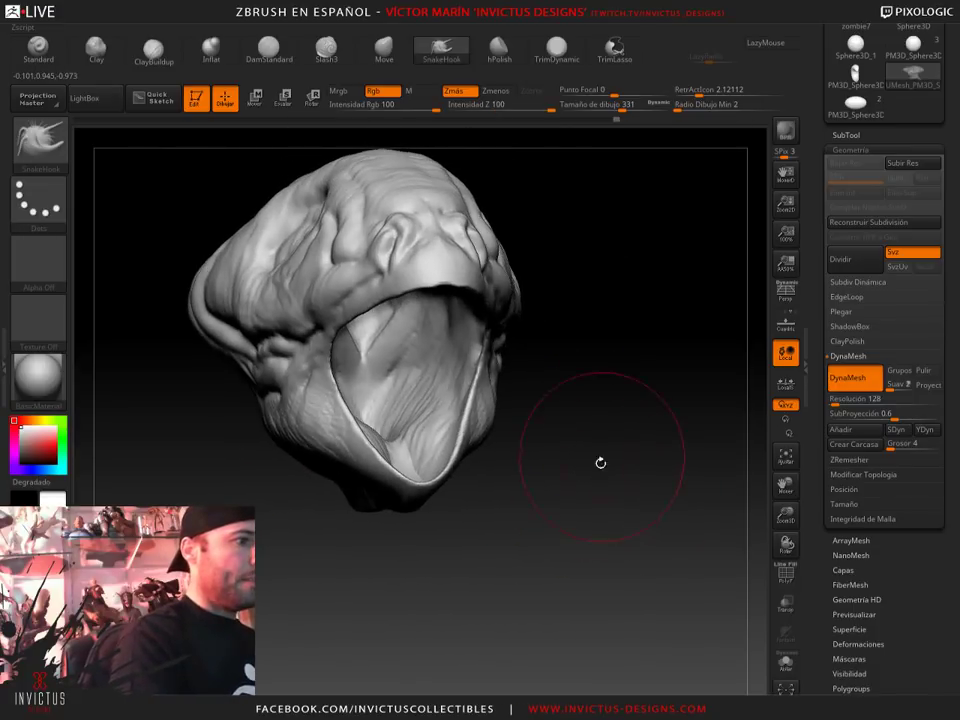
mouse_move(606, 139)
mouse_down()
mouse_move(646, 374)
mouse_move(635, 436)
mouse_up()
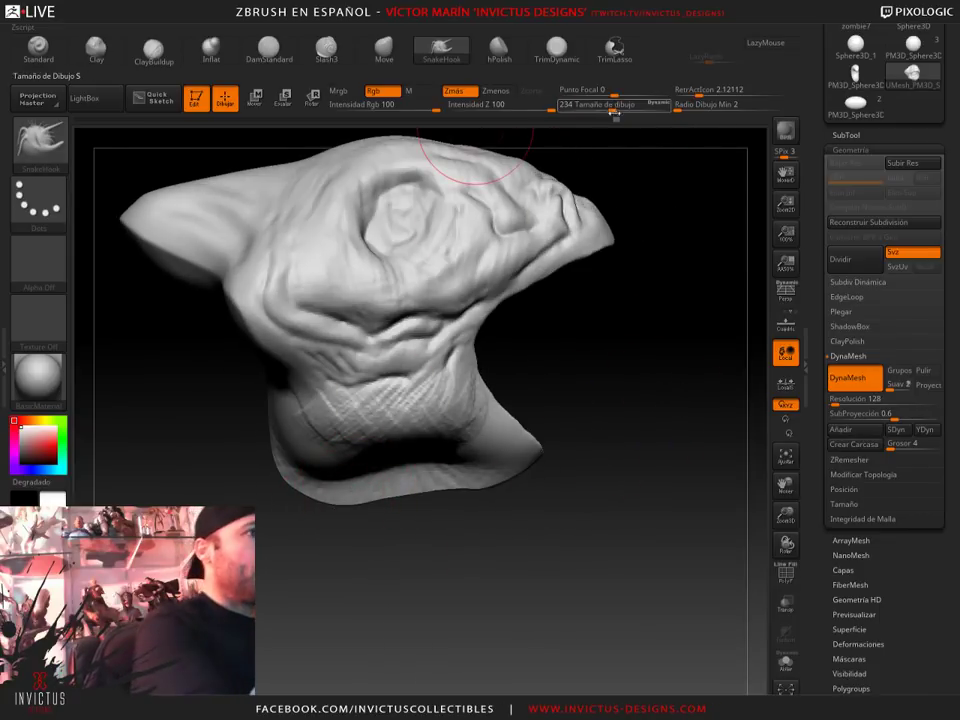
drag(612, 106, 589, 137)
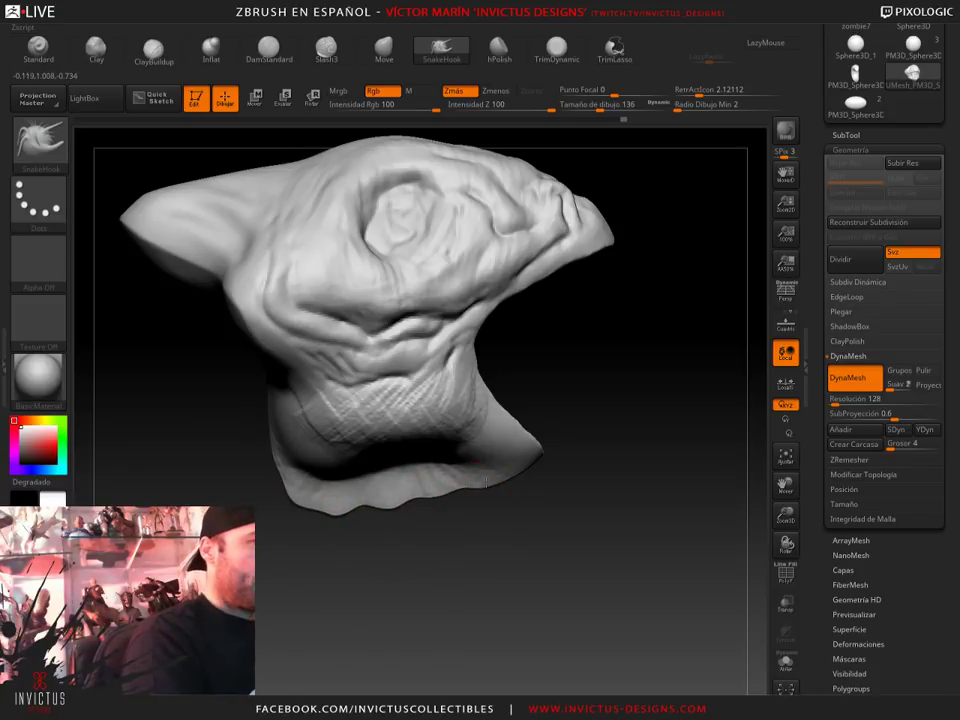
drag(598, 447, 632, 476)
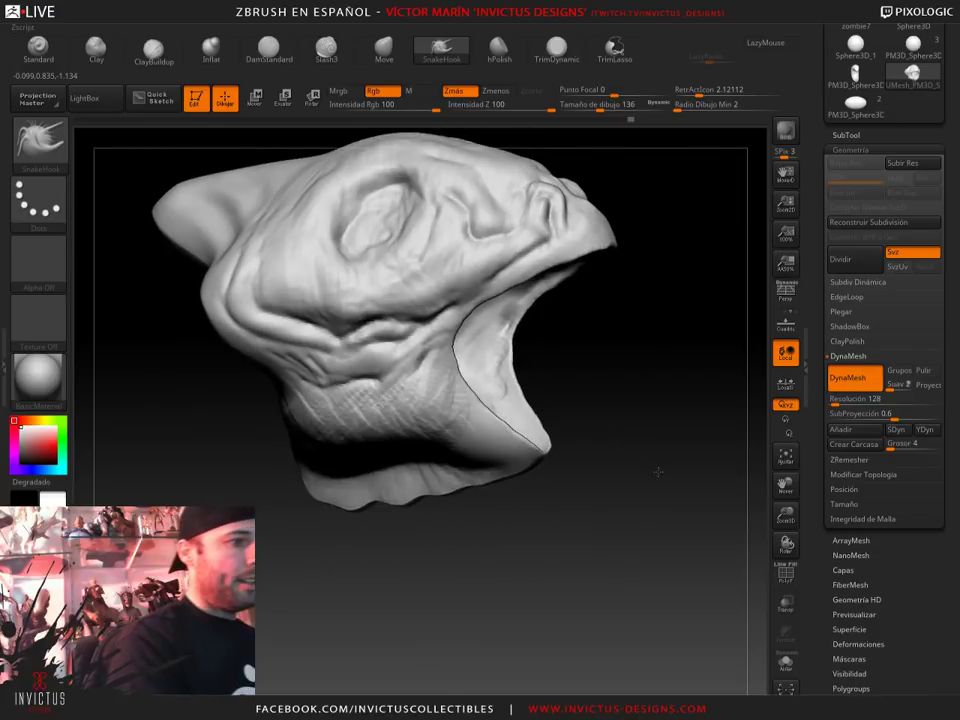
drag(600, 140, 430, 140)
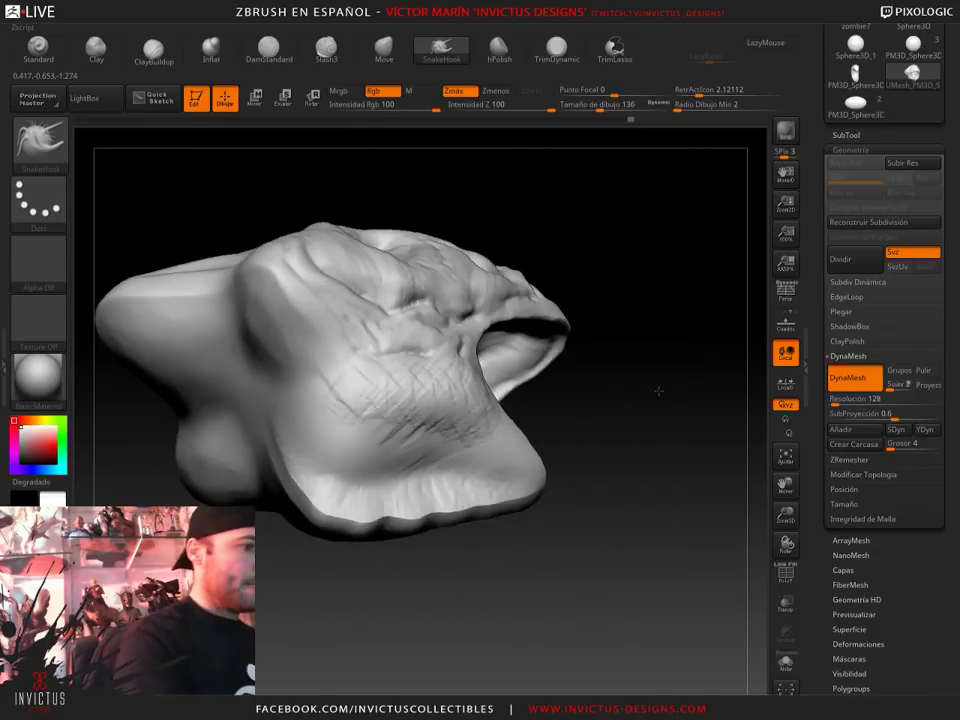
Add a light ClayBuildup stroke along the lower jaw rim
click(153, 53)
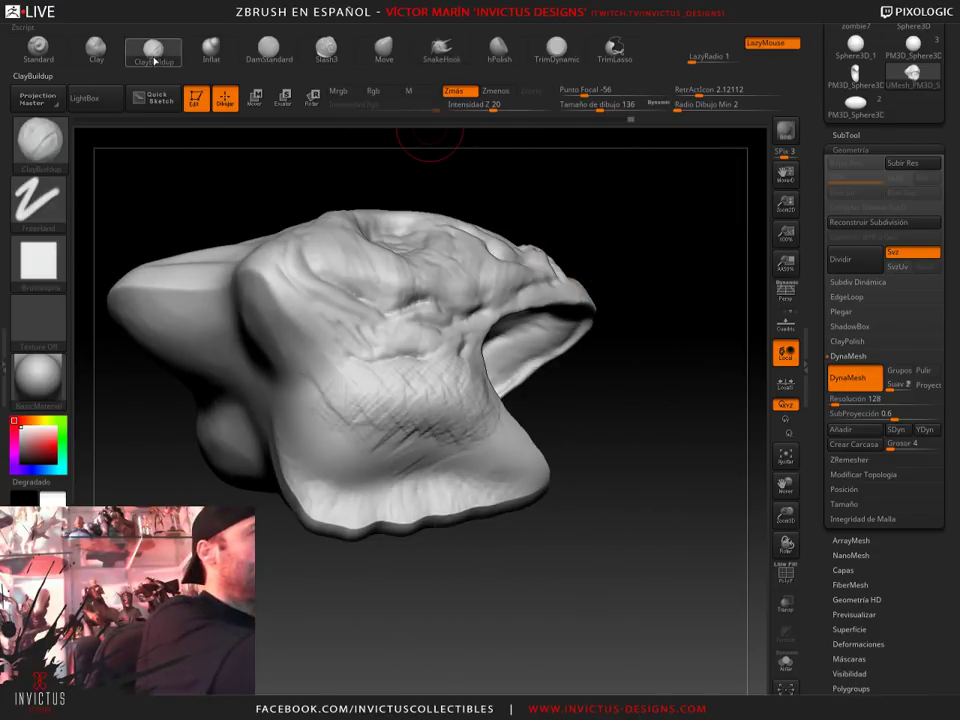
drag(671, 381, 298, 384)
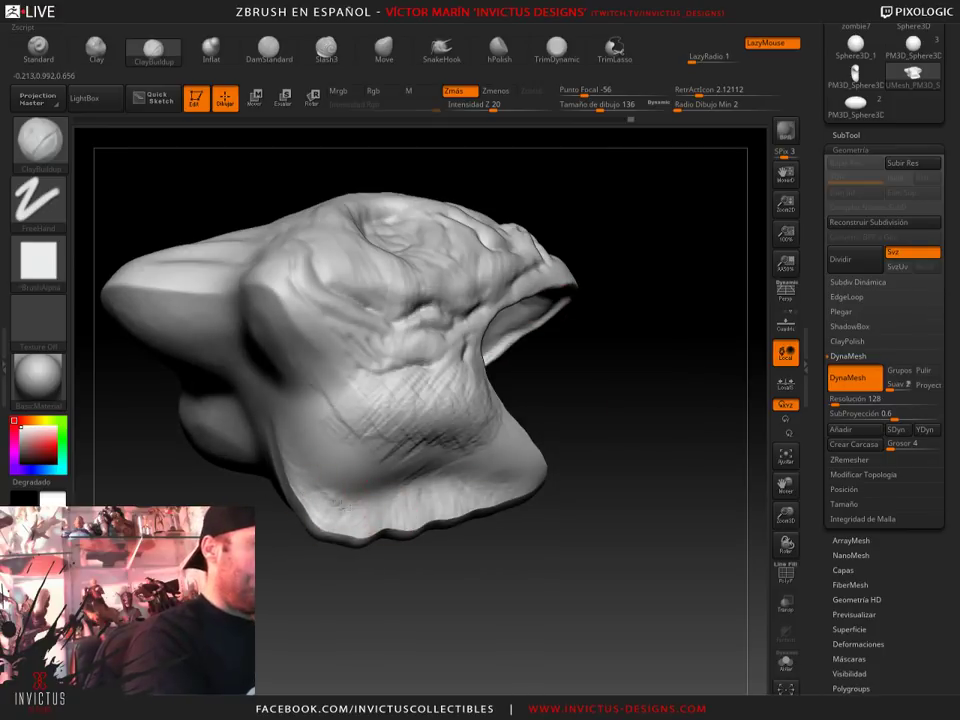
drag(417, 362, 375, 401)
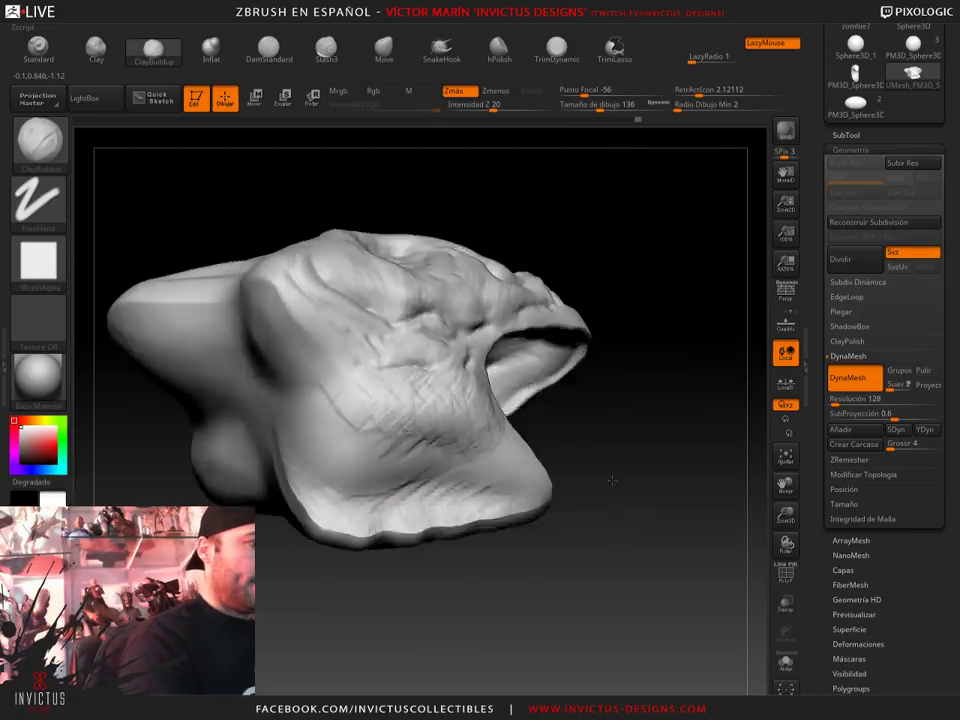
drag(311, 502, 439, 527)
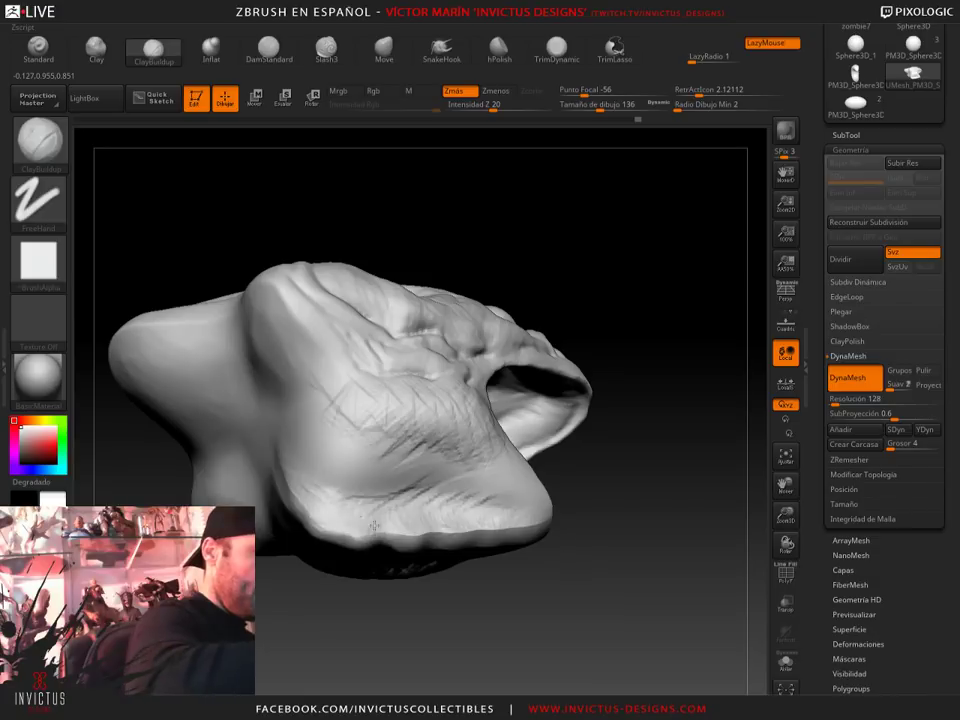
drag(545, 525, 591, 514)
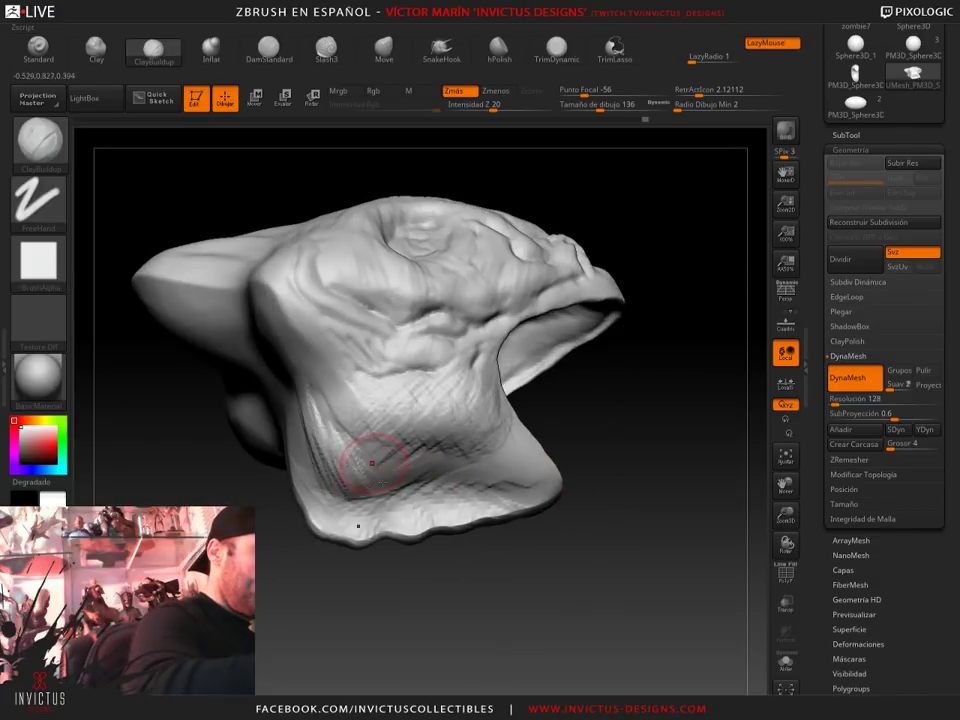
drag(670, 502, 668, 403)
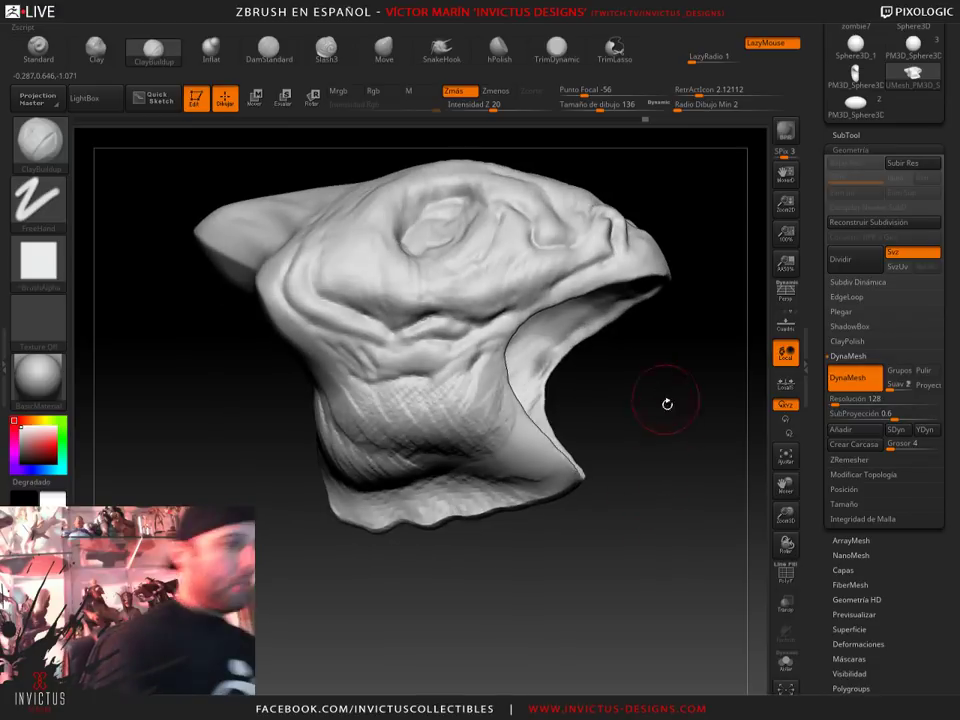
Drop to subdivision level 2 and switch to the Clay brush, inspecting the eye and jaw wrinkles
key(d)
drag(652, 472, 454, 439)
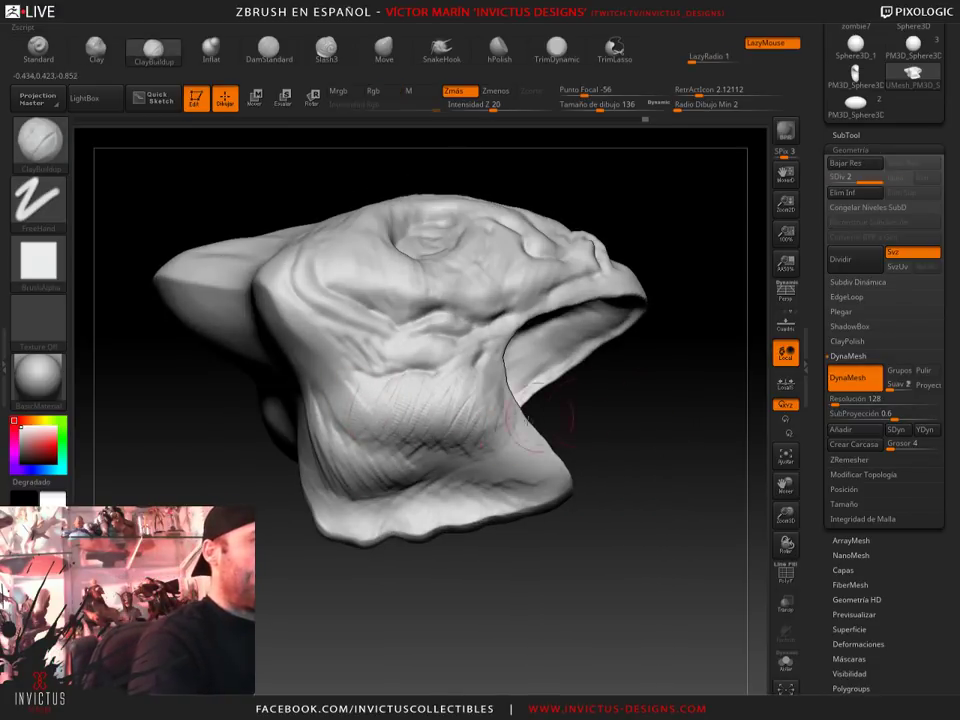
drag(541, 419, 490, 433)
drag(669, 454, 638, 486)
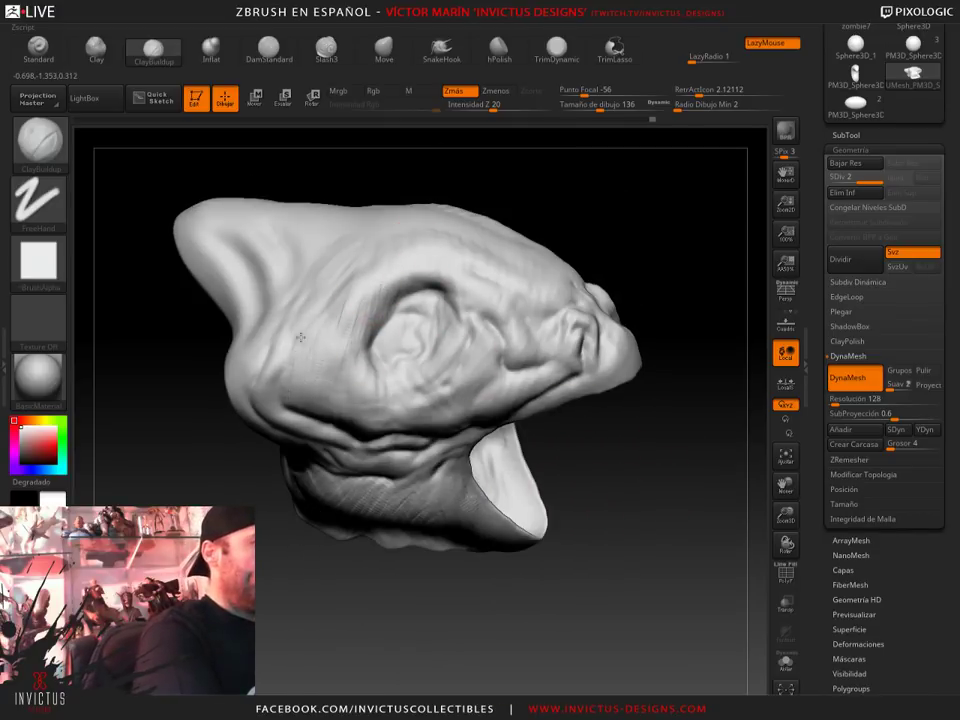
drag(646, 470, 411, 455)
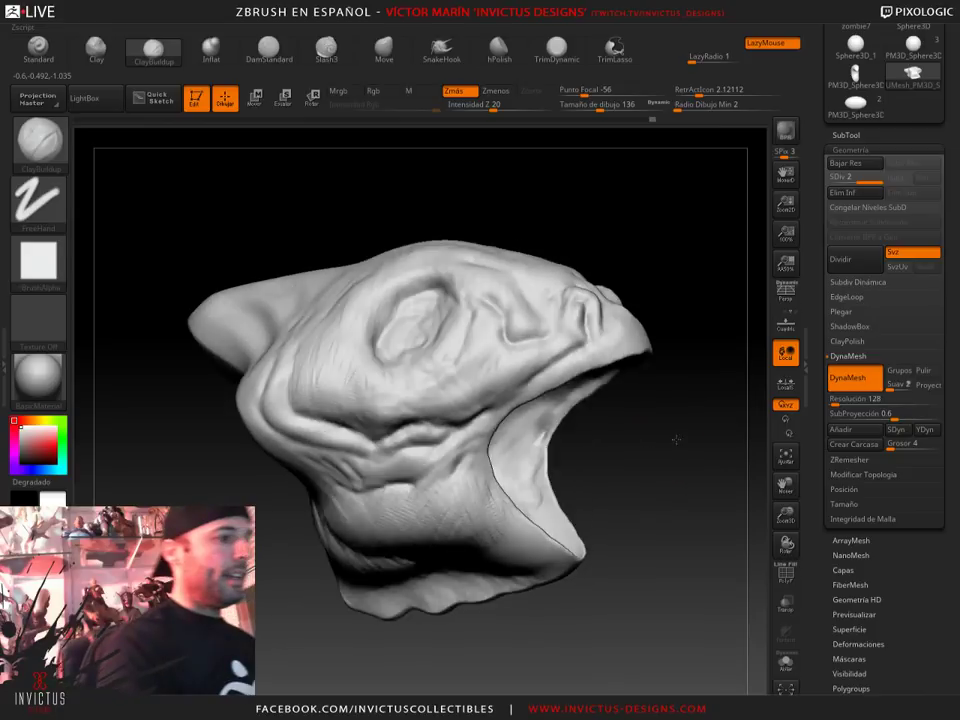
click(96, 47)
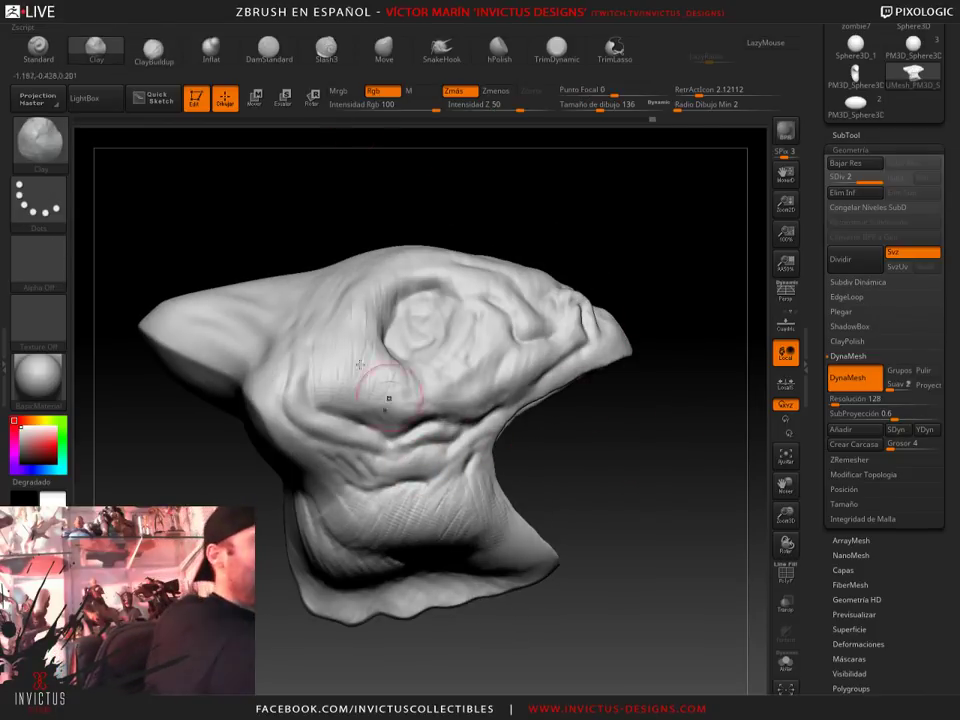
mouse_move(650, 465)
mouse_down()
mouse_move(620, 470)
mouse_move(364, 343)
mouse_up()
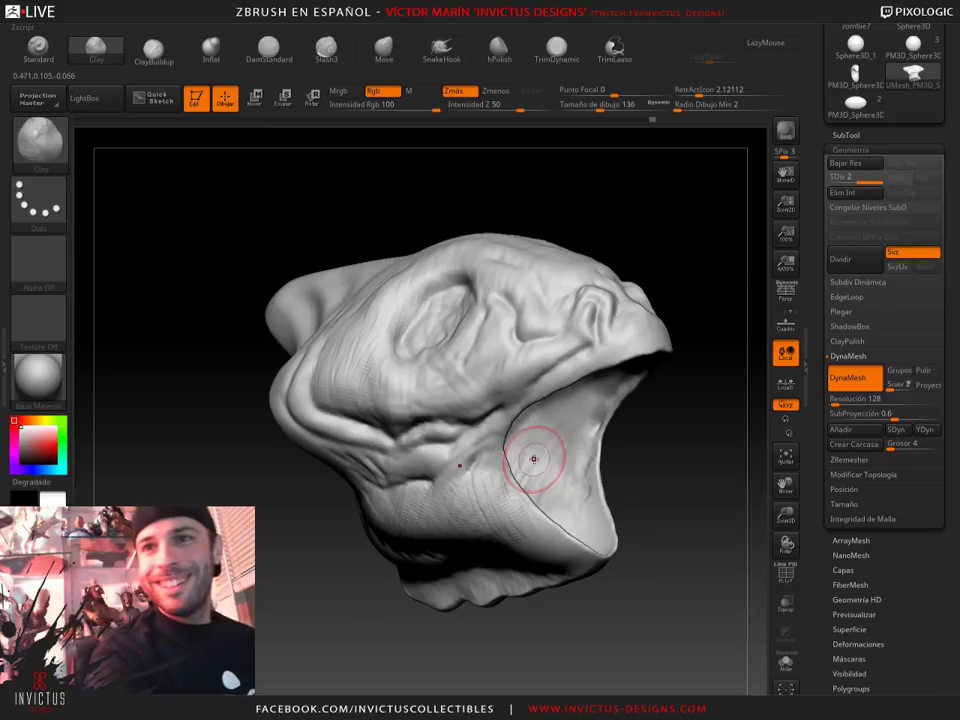
drag(656, 246, 600, 262)
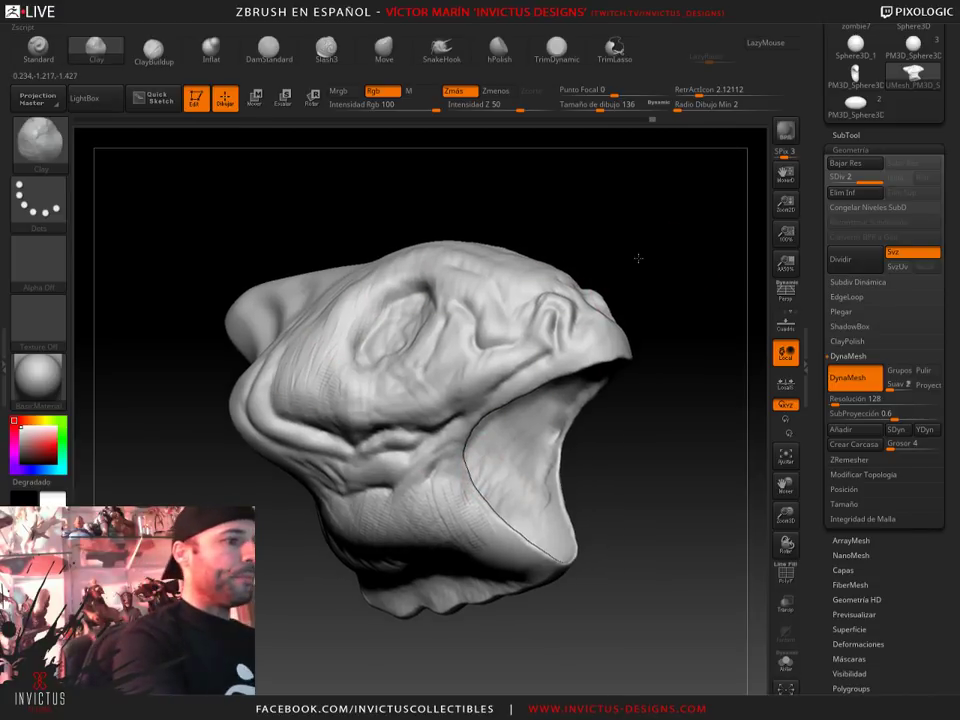
drag(666, 284, 583, 133)
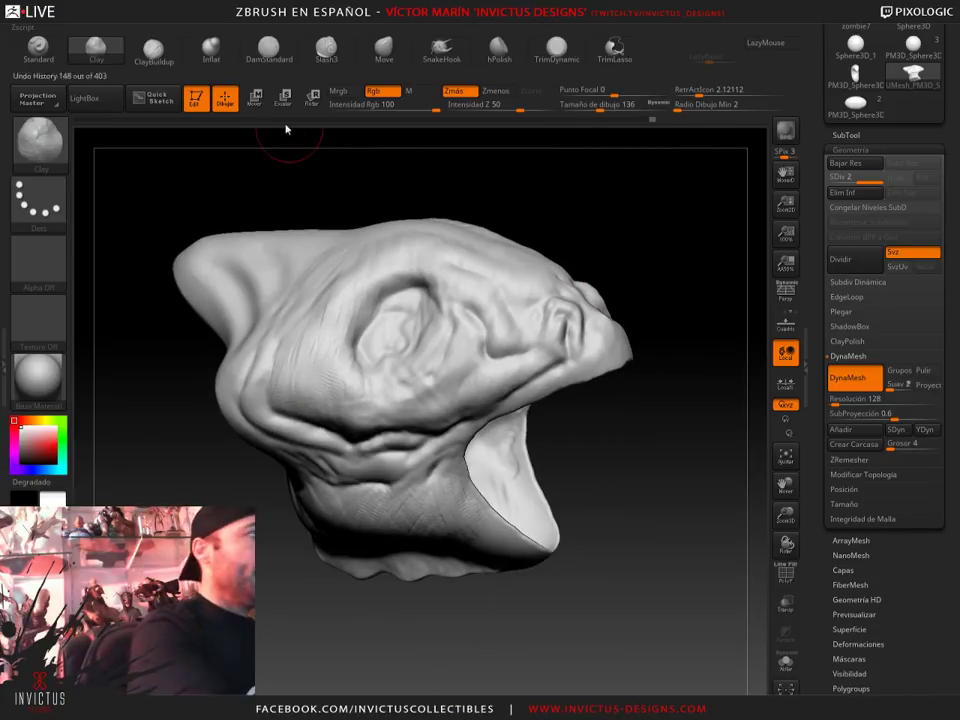
Set the ClayBuildup brush to draw size 97 and orient the head to show its top
click(153, 48)
mouse_move(600, 240)
mouse_down()
mouse_move(636, 229)
mouse_move(653, 279)
mouse_move(630, 150)
mouse_up()
drag(600, 104, 590, 104)
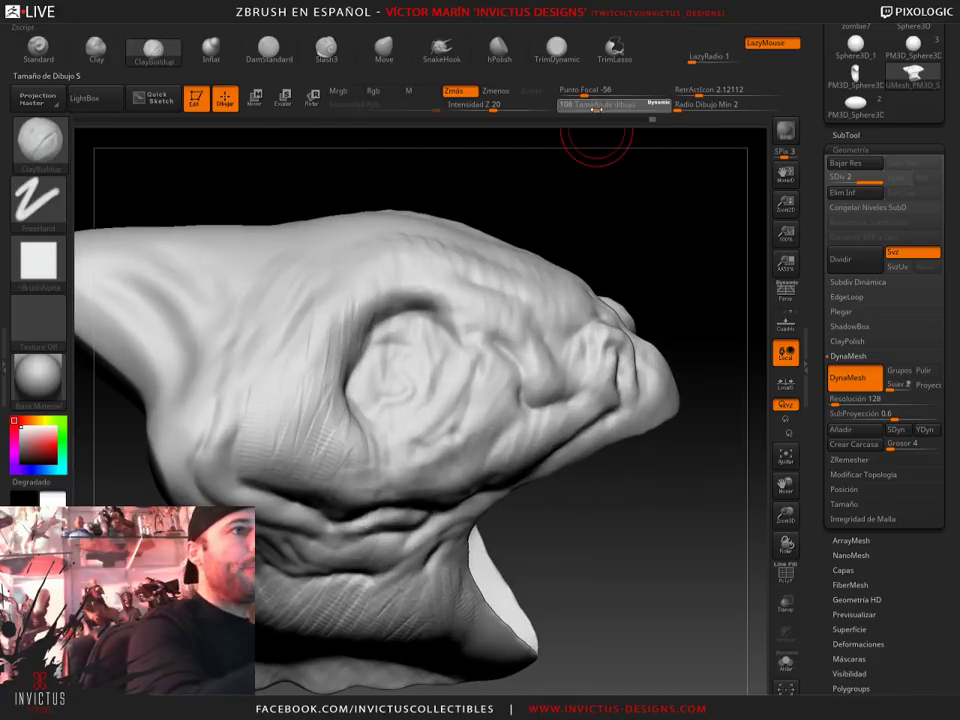
drag(649, 225, 367, 308)
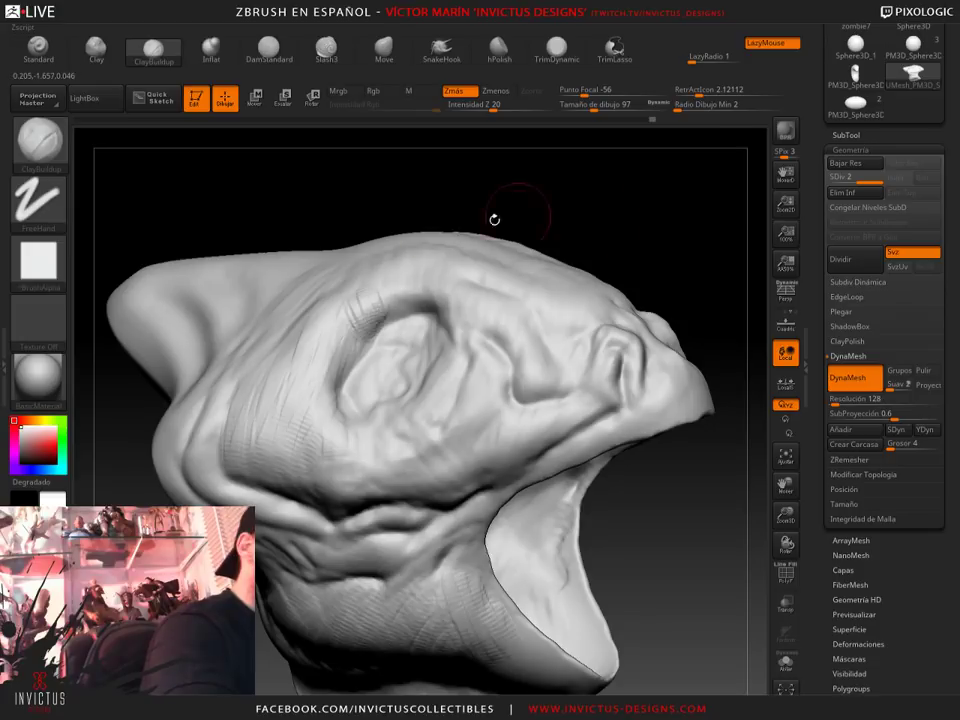
drag(494, 219, 394, 283)
drag(537, 238, 372, 290)
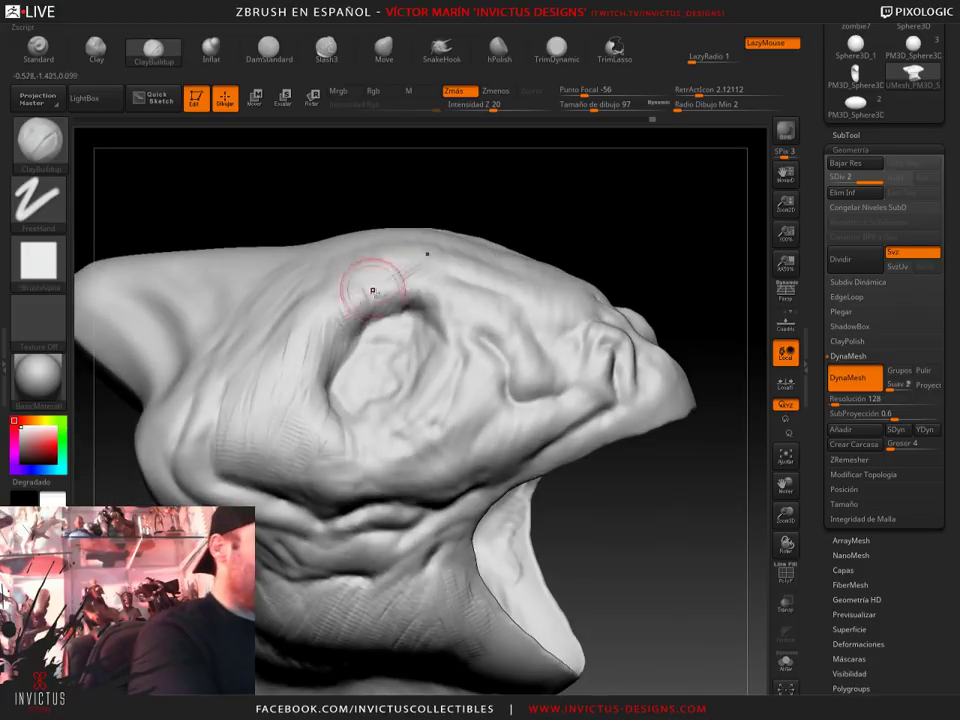
drag(449, 213, 420, 297)
drag(445, 185, 381, 330)
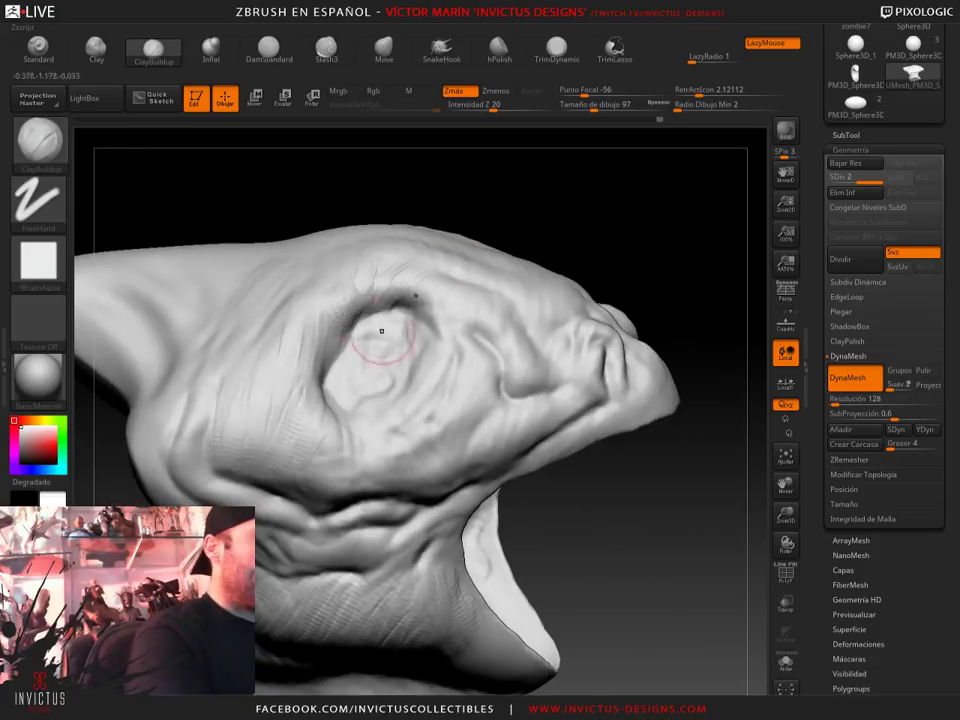
drag(675, 242, 387, 342)
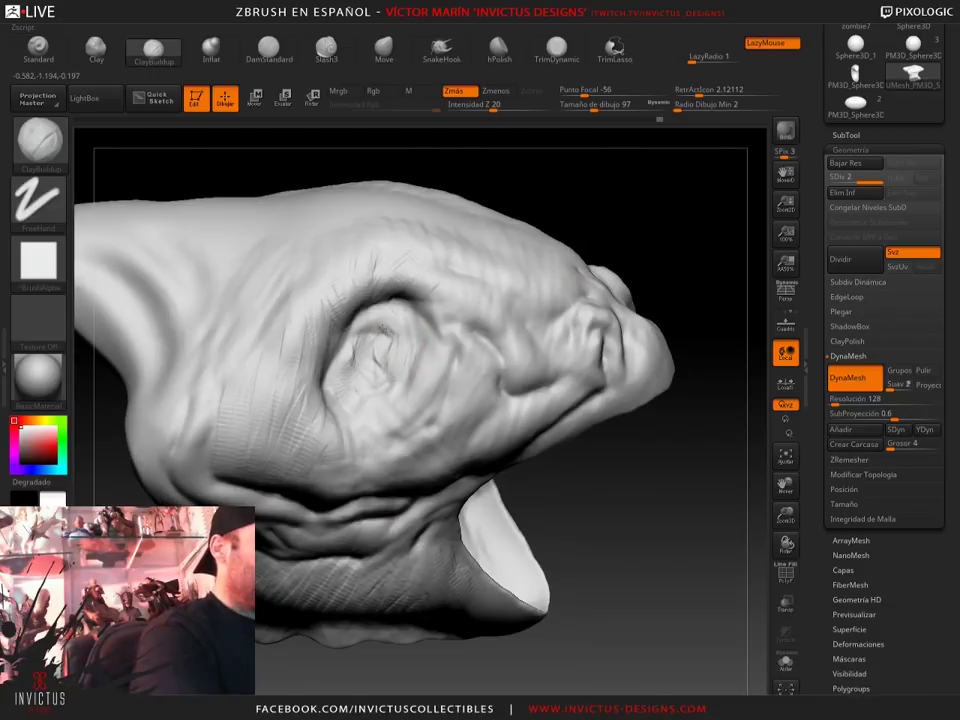
drag(619, 497, 430, 340)
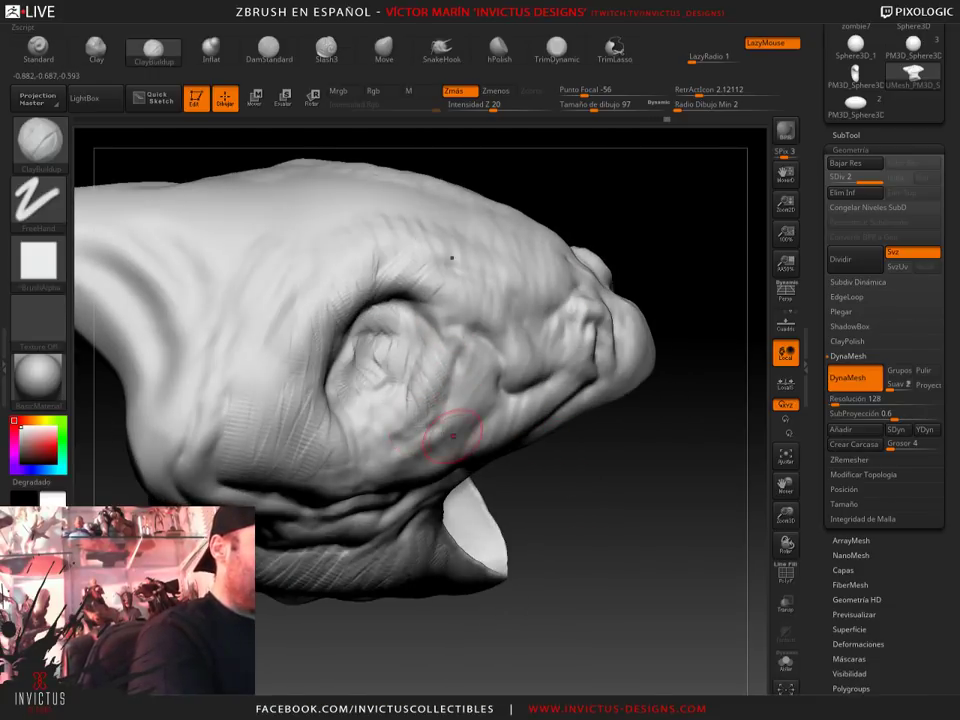
drag(640, 430, 578, 396)
Build up Clay brush wrinkles with Dots stroke on the brow above the eye
click(96, 48)
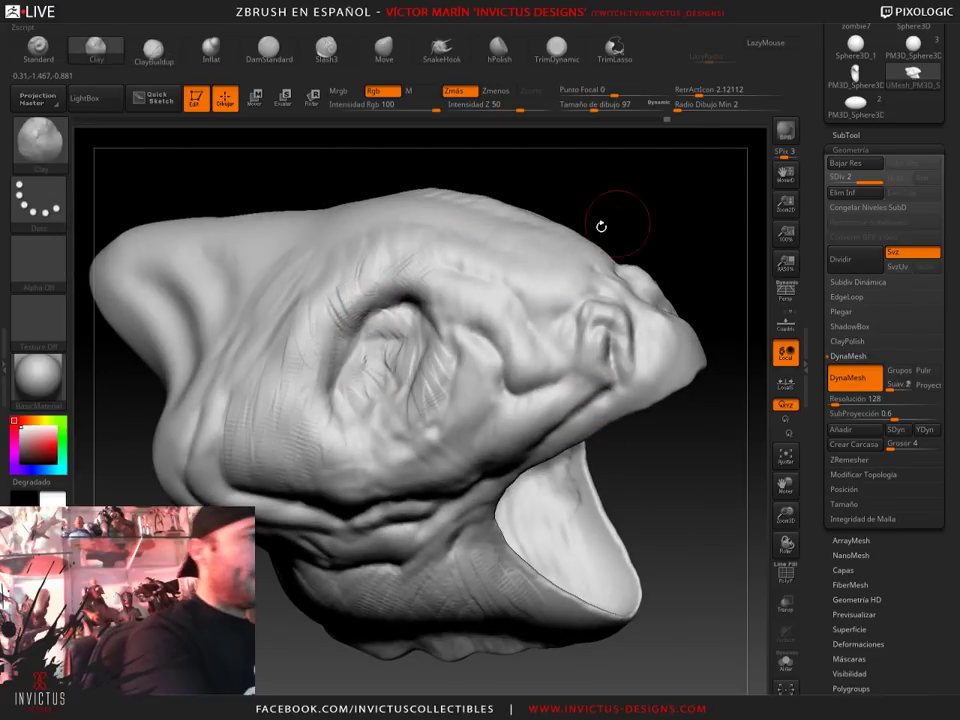
mouse_move(601, 226)
mouse_down()
mouse_move(681, 208)
mouse_move(411, 274)
mouse_up()
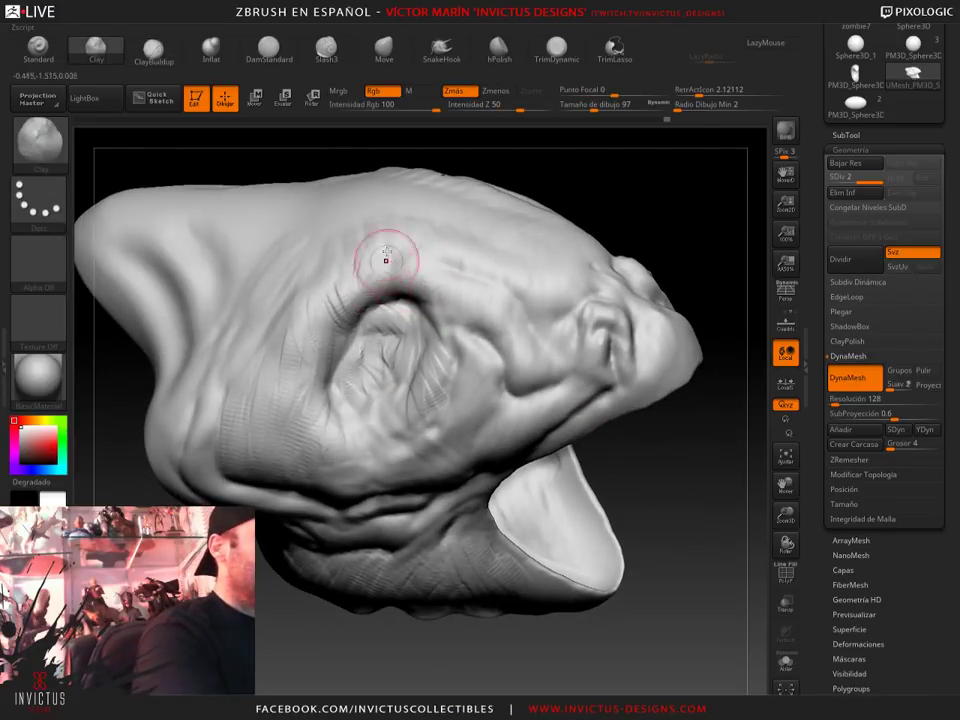
drag(345, 255, 322, 289)
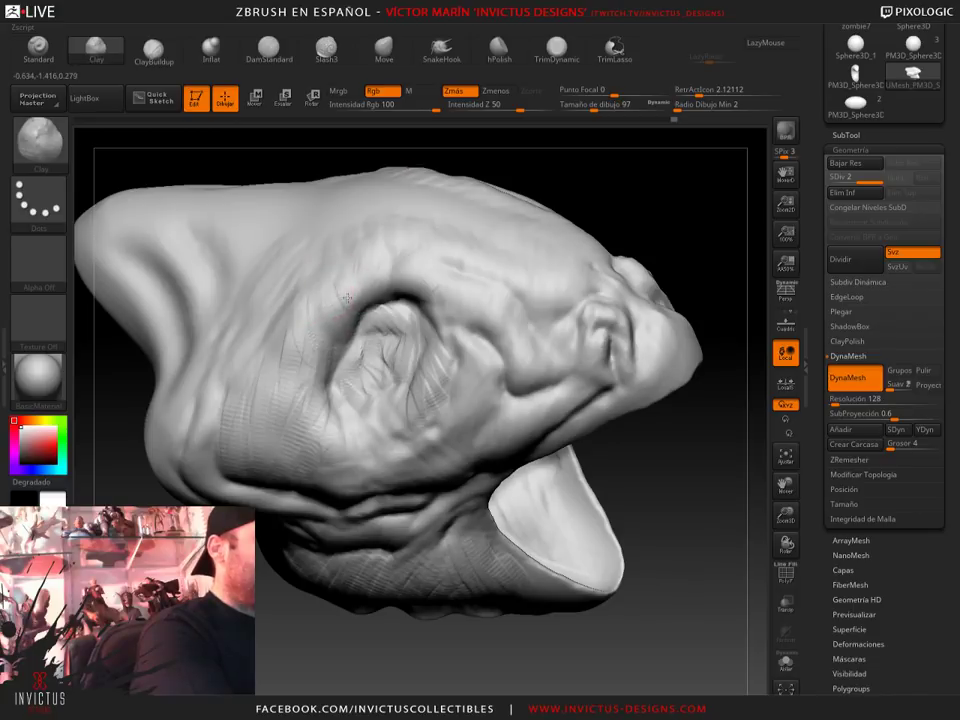
drag(645, 186, 309, 323)
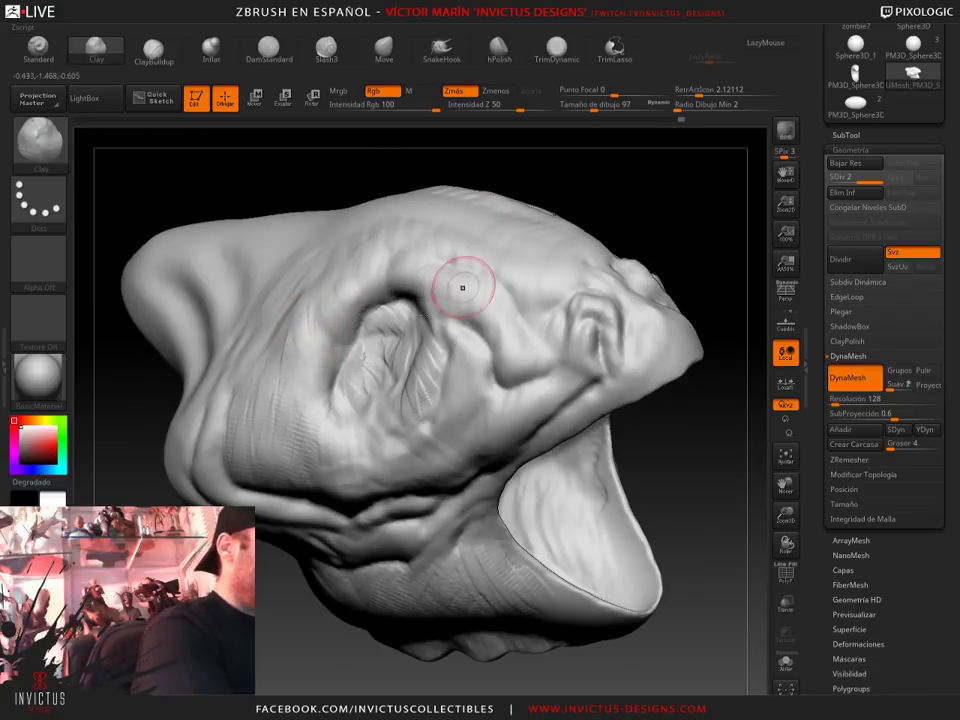
drag(462, 288, 328, 314)
drag(642, 188, 292, 397)
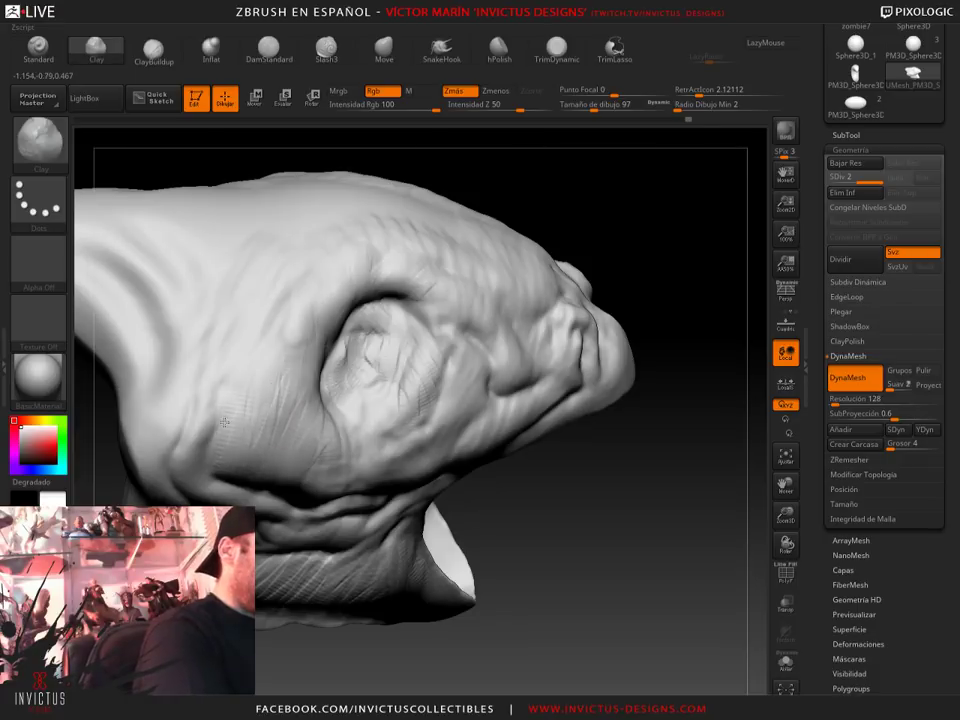
drag(354, 392, 567, 193)
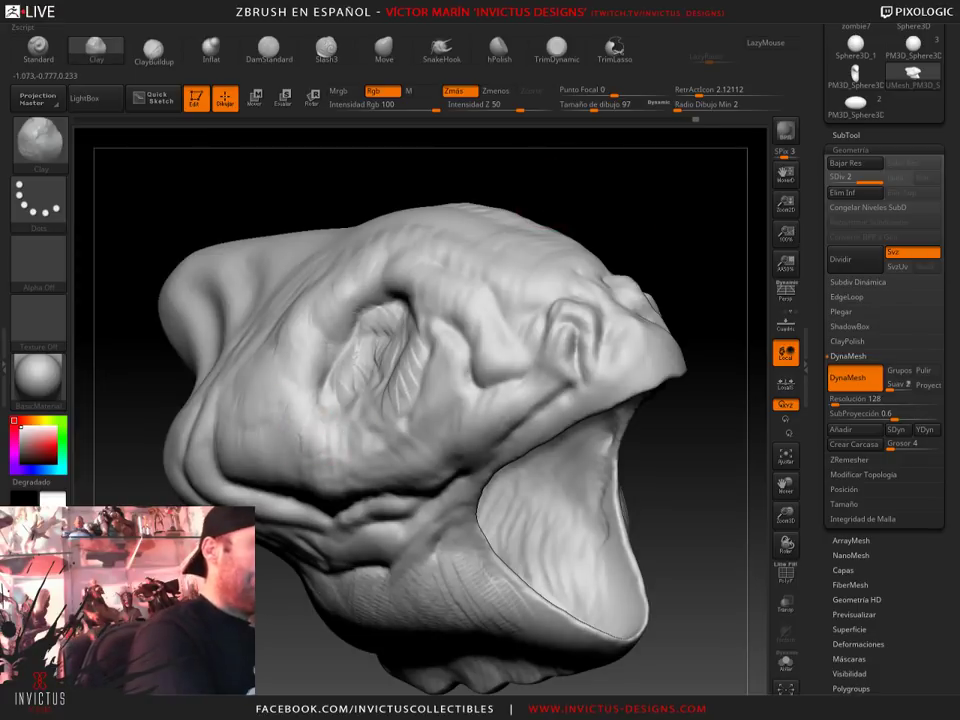
Deepen the eye socket and add snout wrinkles, orbiting around the head to check
drag(530, 407, 617, 471)
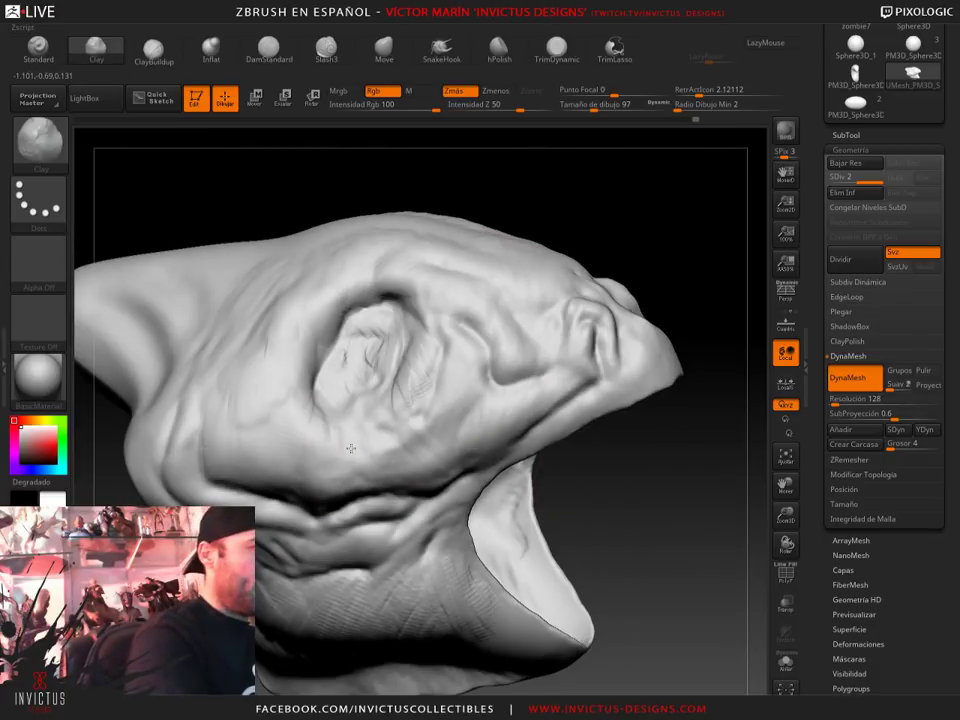
drag(351, 448, 597, 476)
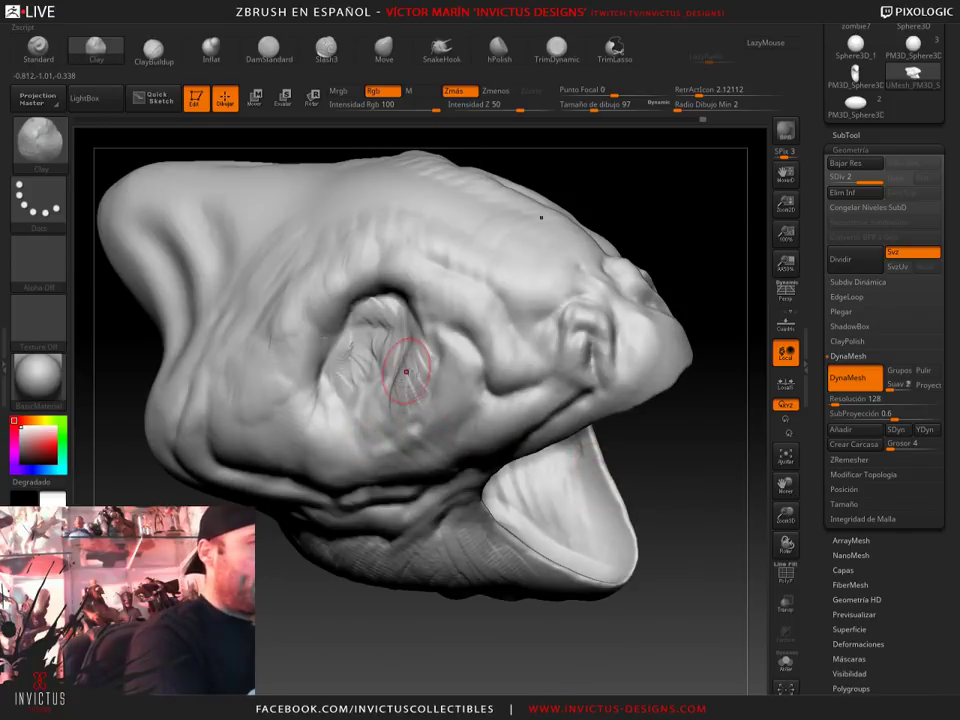
drag(711, 396, 395, 370)
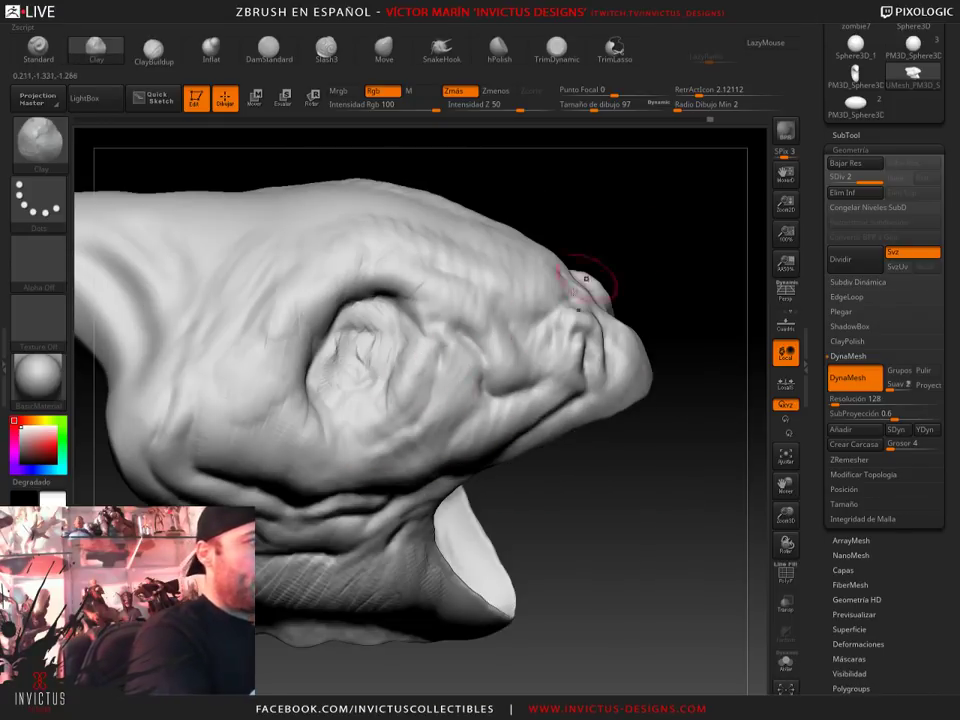
drag(586, 278, 365, 346)
mouse_move(681, 208)
mouse_down()
mouse_move(362, 325)
mouse_move(415, 346)
mouse_up()
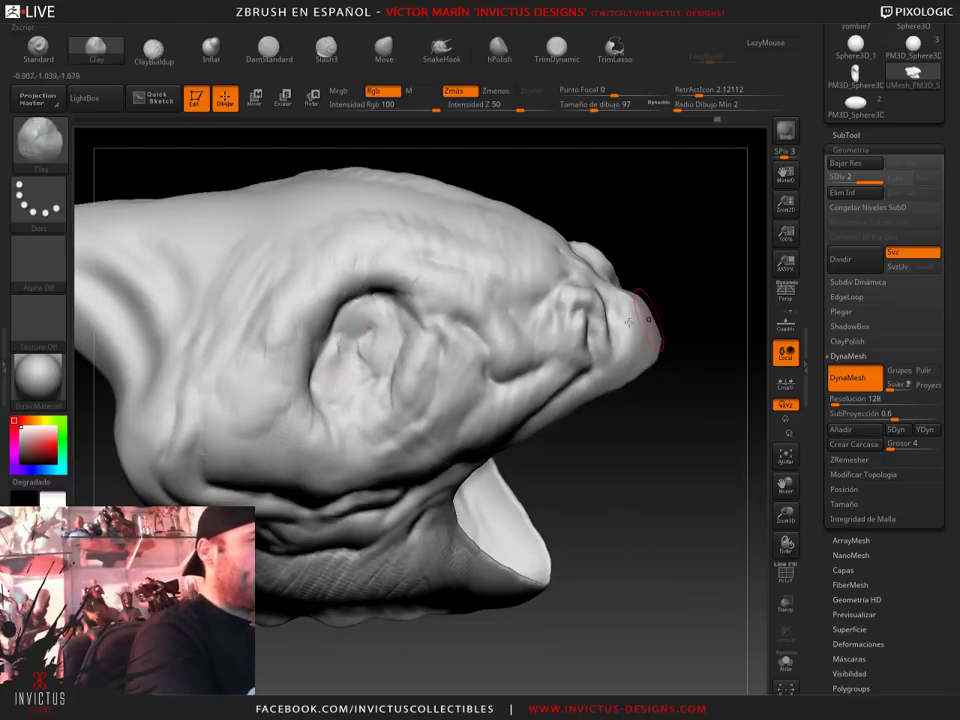
mouse_move(648, 320)
mouse_down()
mouse_move(677, 381)
mouse_move(450, 428)
mouse_up()
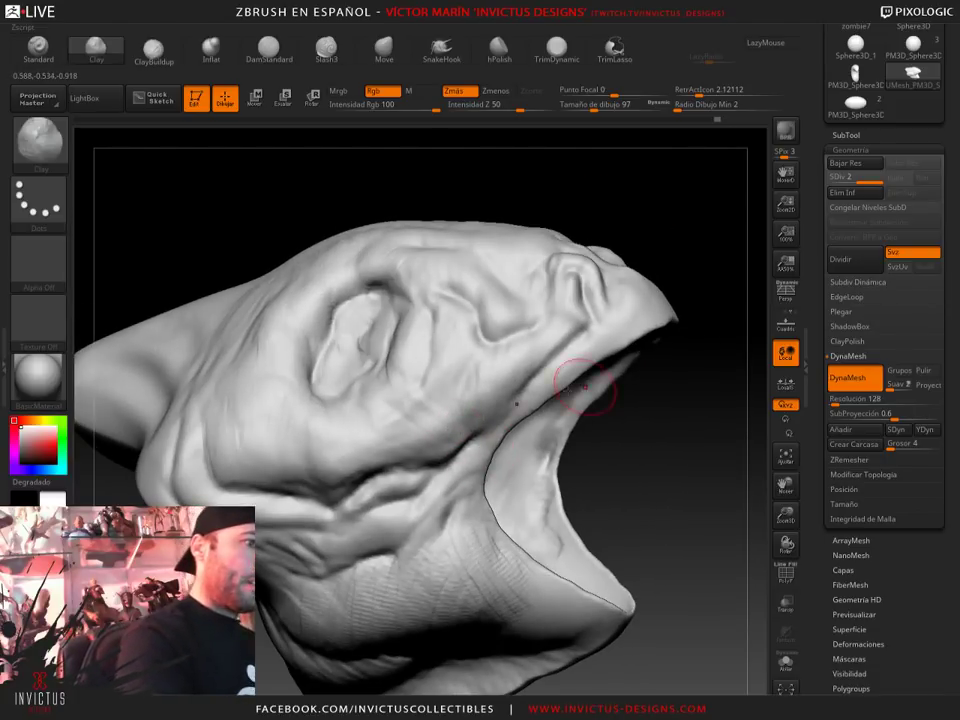
mouse_move(585, 388)
mouse_down()
mouse_move(677, 403)
mouse_move(563, 274)
mouse_up()
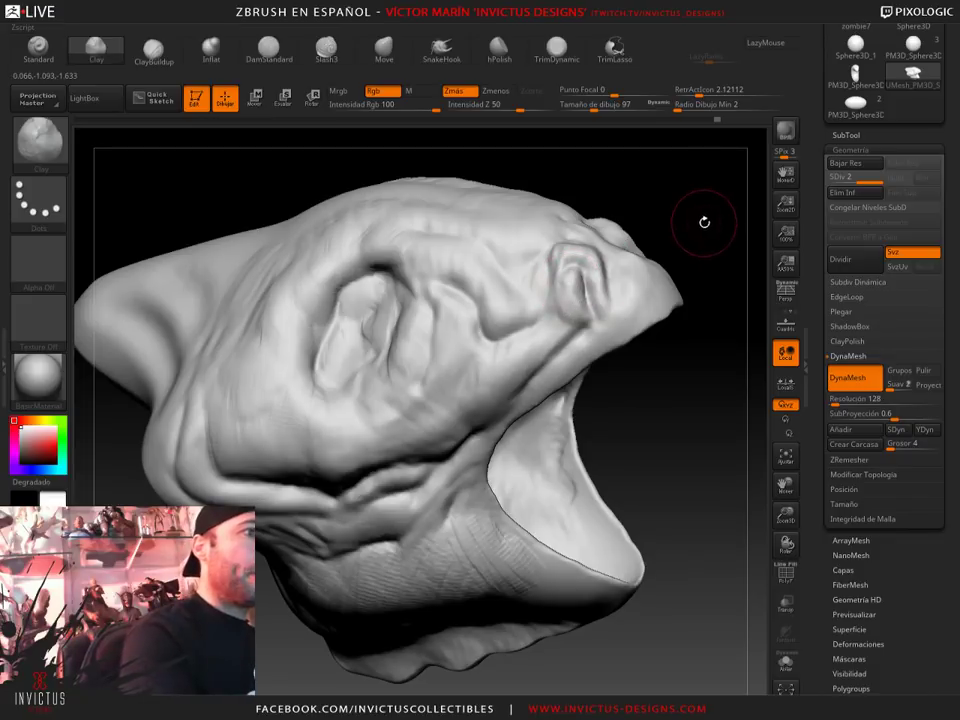
drag(704, 222, 566, 382)
mouse_move(705, 450)
mouse_down()
mouse_move(690, 330)
mouse_move(560, 310)
mouse_up()
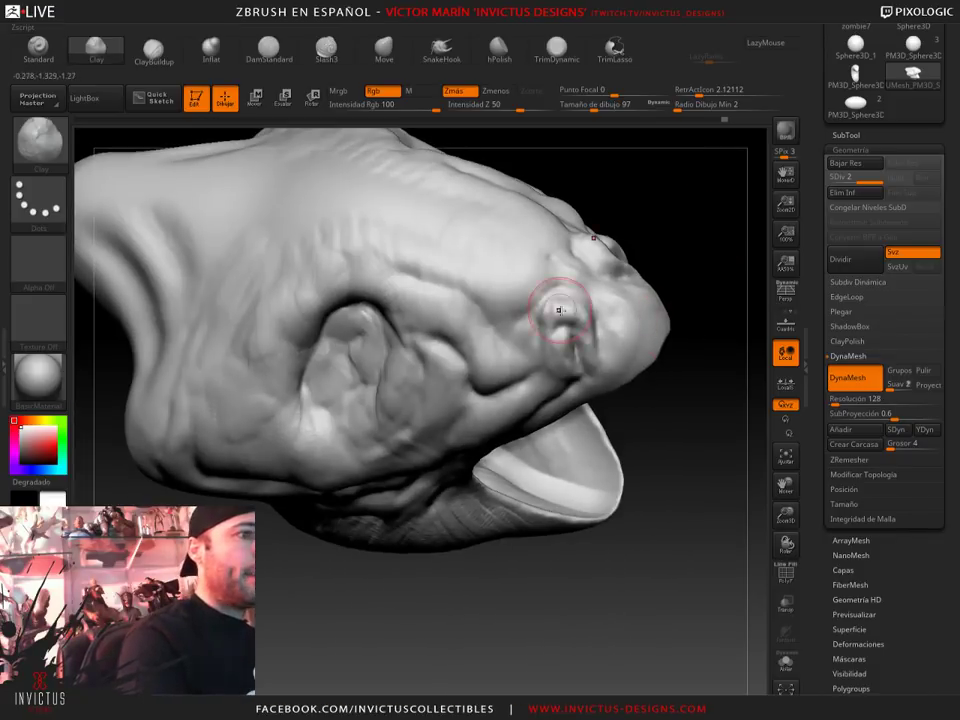
drag(545, 359, 540, 321)
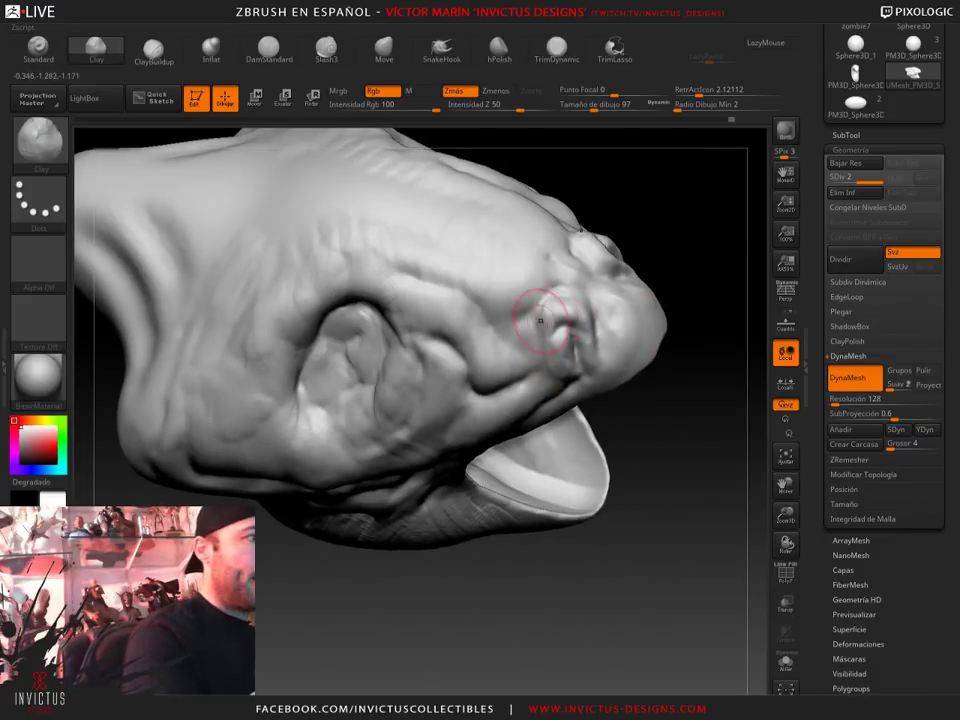
mouse_move(712, 385)
mouse_down()
mouse_move(435, 176)
mouse_move(570, 351)
mouse_up()
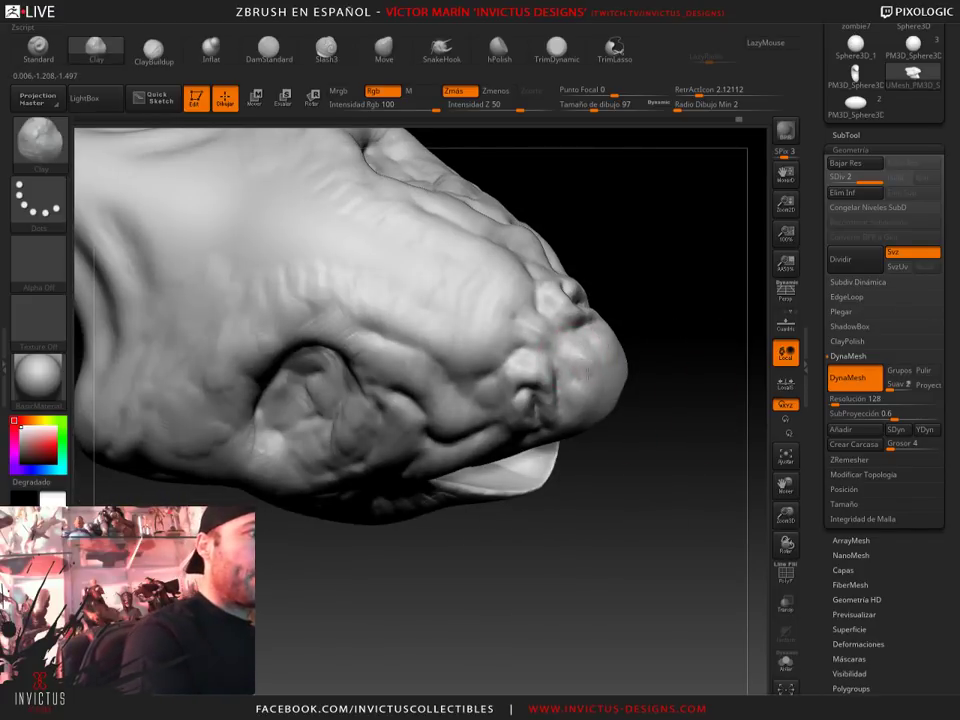
mouse_move(610, 423)
mouse_down()
mouse_move(677, 347)
mouse_move(615, 469)
mouse_up()
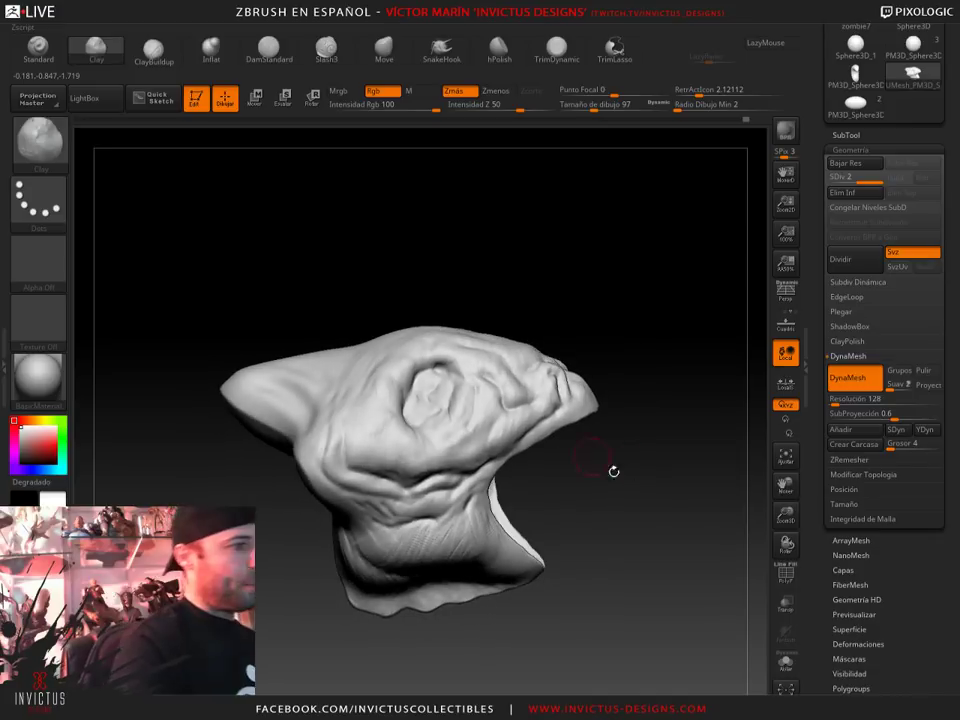
mouse_move(654, 294)
alt+mouse_down()
mouse_move(431, 386)
mouse_move(461, 372)
alt+mouse_up()
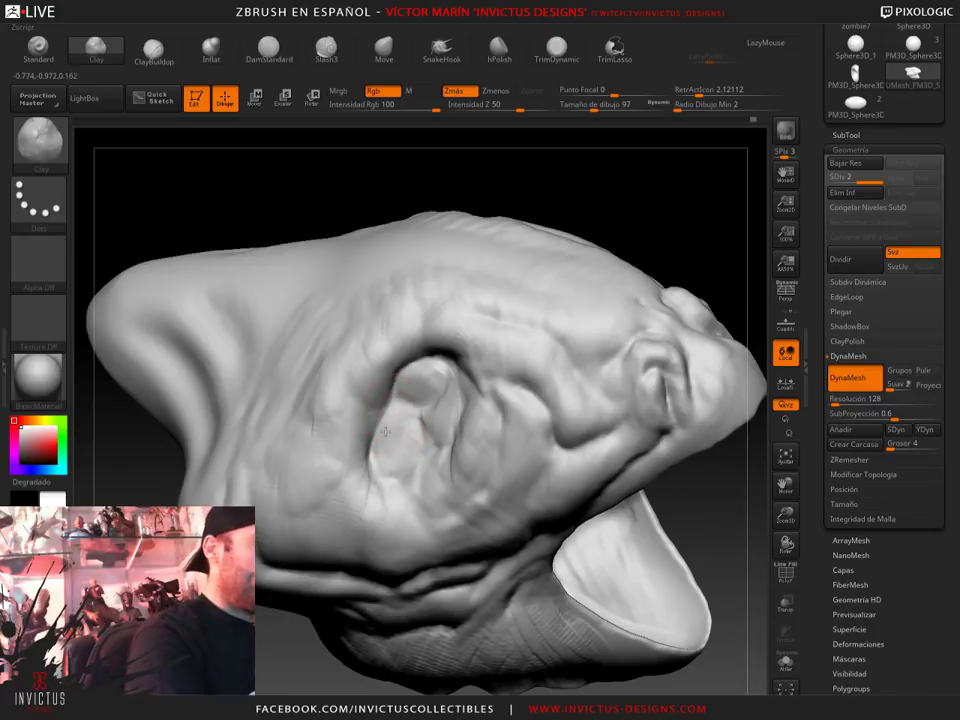
drag(680, 262, 707, 246)
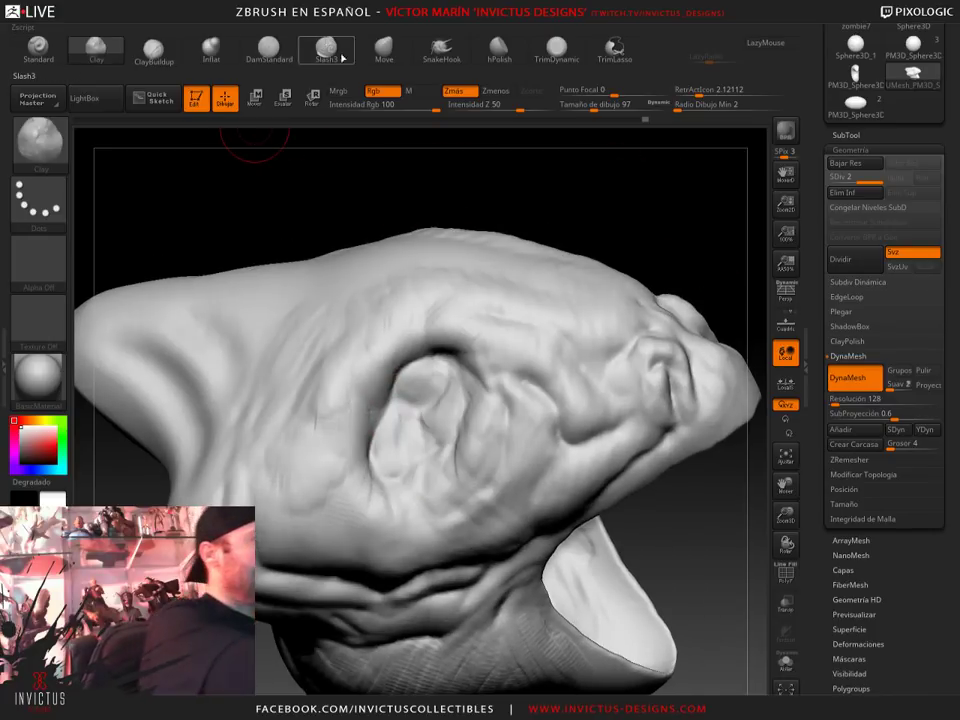
Carve creases around the nostril with DamStandard, then return to the Clay brush
key(b)
key(d)
key(s)
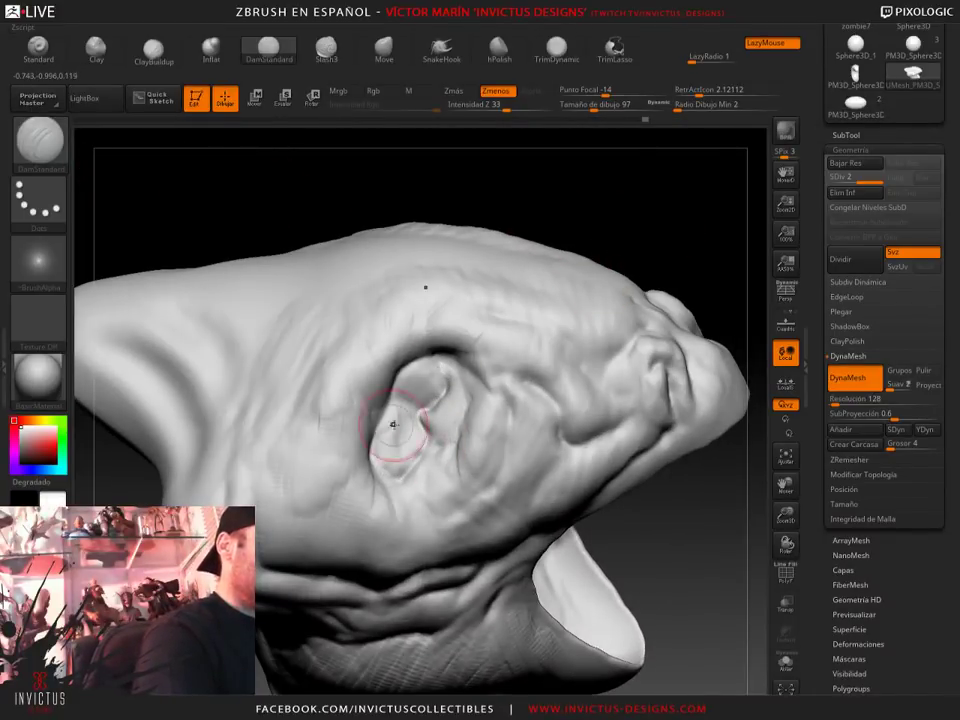
right_drag(470, 358, 467, 393)
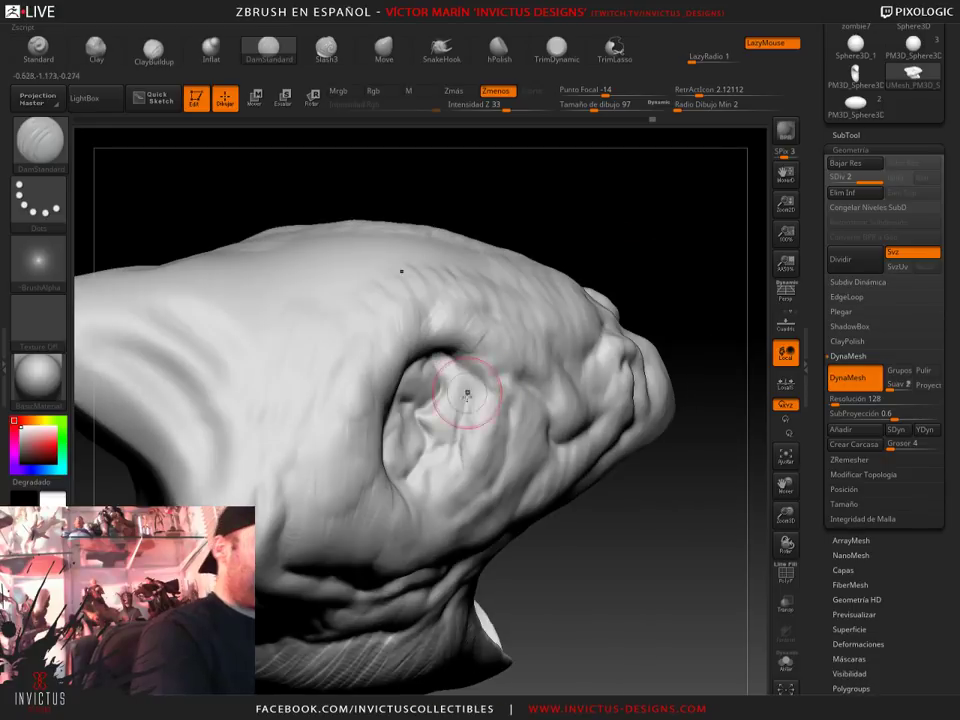
mouse_move(631, 308)
right_down()
mouse_move(478, 381)
mouse_move(521, 382)
mouse_move(720, 223)
right_up()
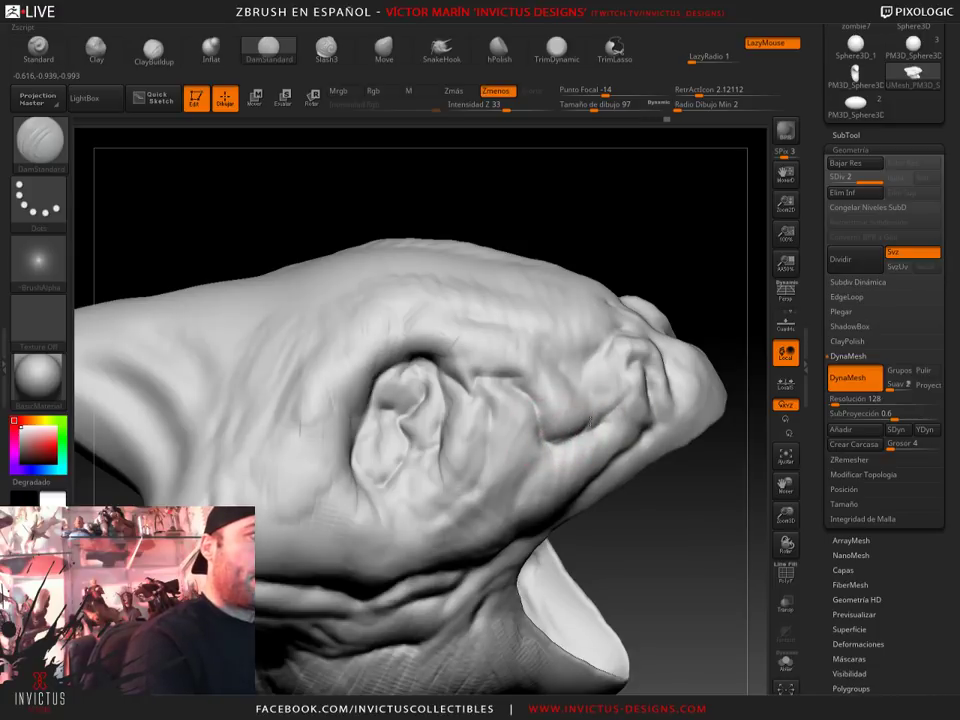
right_drag(609, 424, 472, 280)
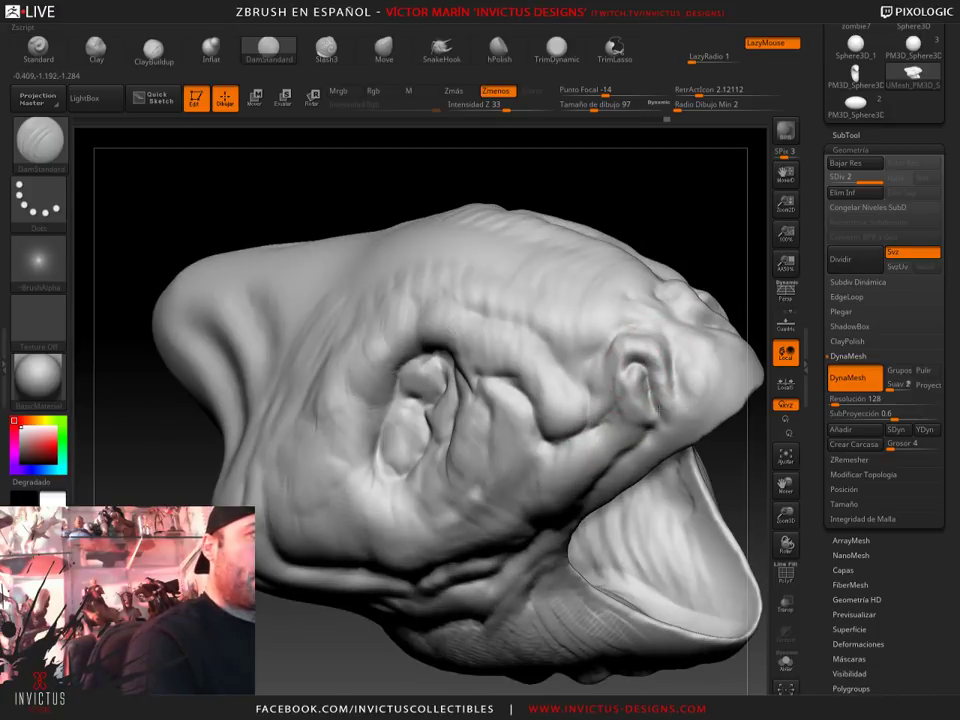
mouse_move(537, 205)
right_down()
mouse_move(598, 362)
mouse_move(578, 377)
right_up()
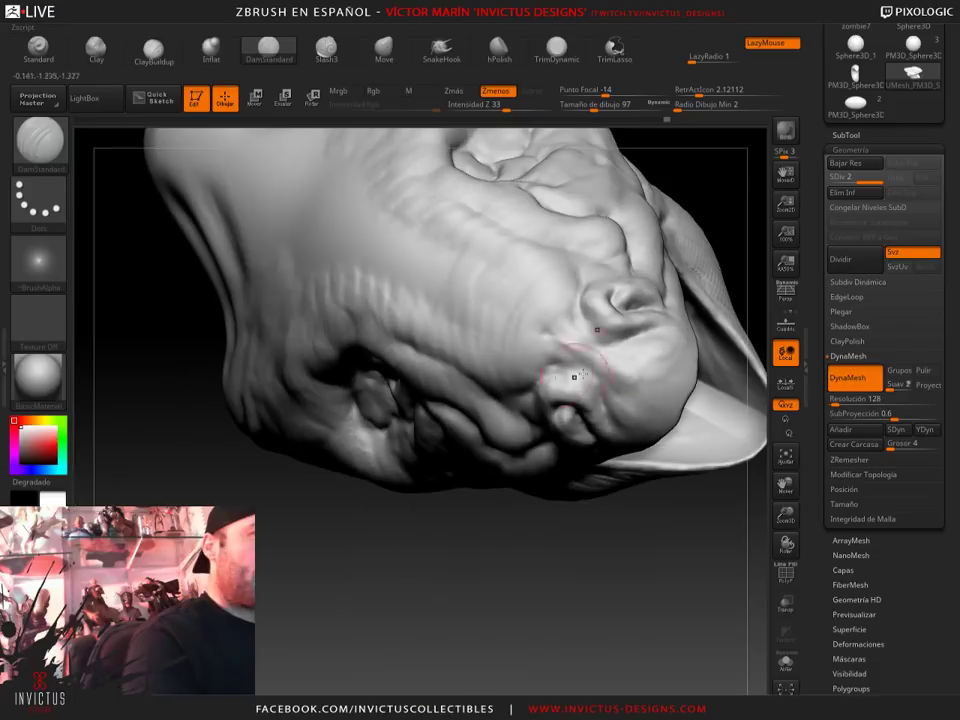
right_drag(723, 225, 466, 446)
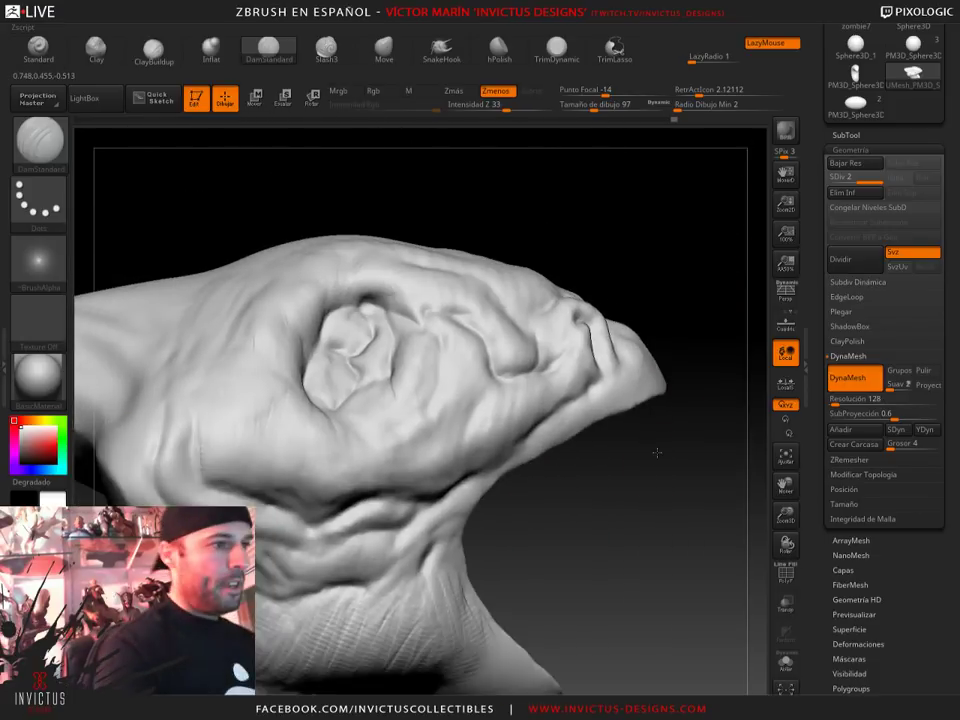
mouse_move(556, 413)
right_down()
mouse_move(646, 489)
mouse_move(604, 480)
right_up()
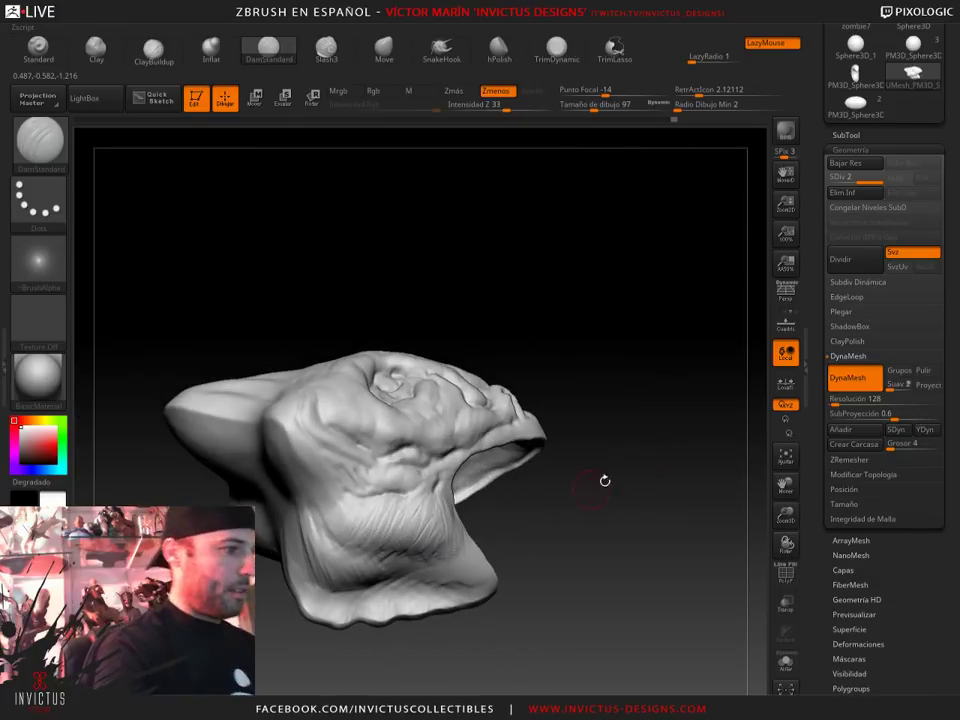
click(96, 47)
mouse_move(507, 497)
right_down()
mouse_move(634, 446)
mouse_move(354, 456)
right_up()
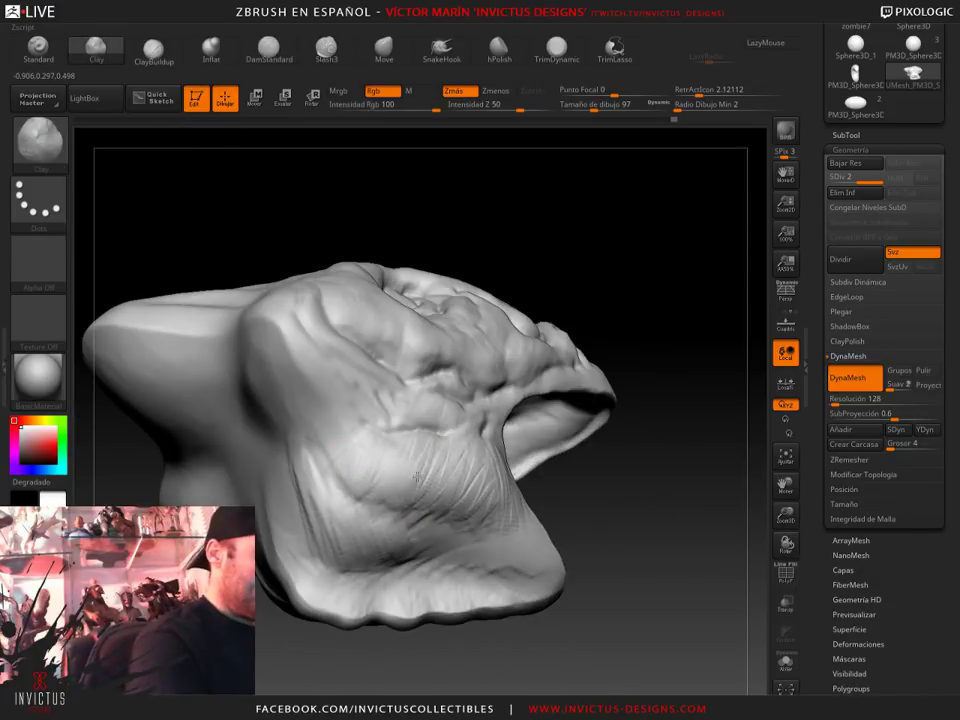
right_drag(415, 477, 466, 514)
drag(659, 513, 389, 436)
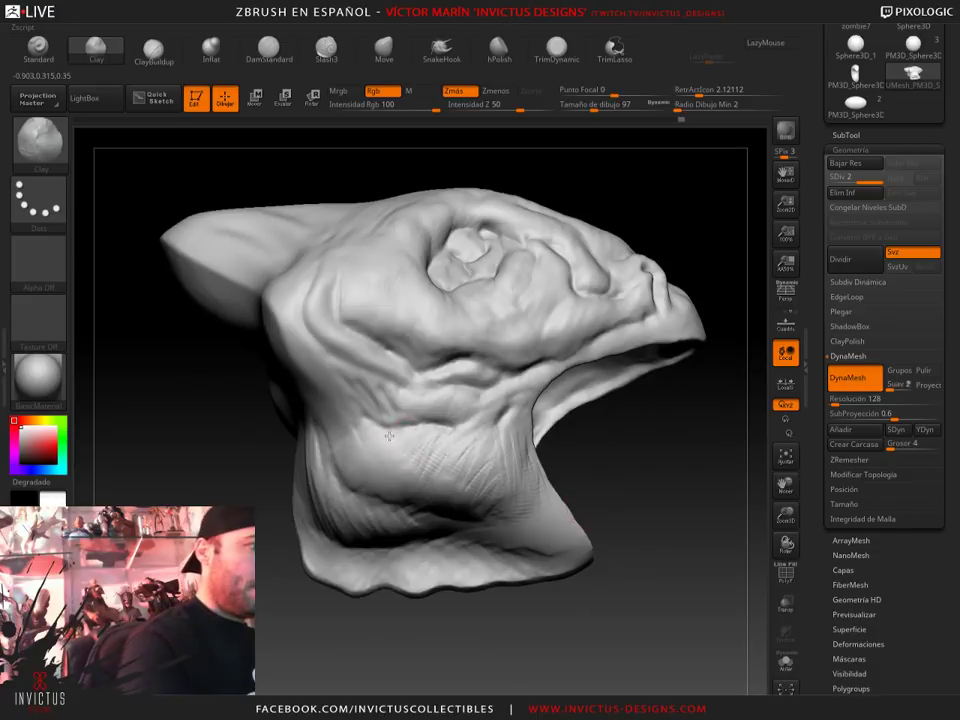
drag(588, 478, 452, 353)
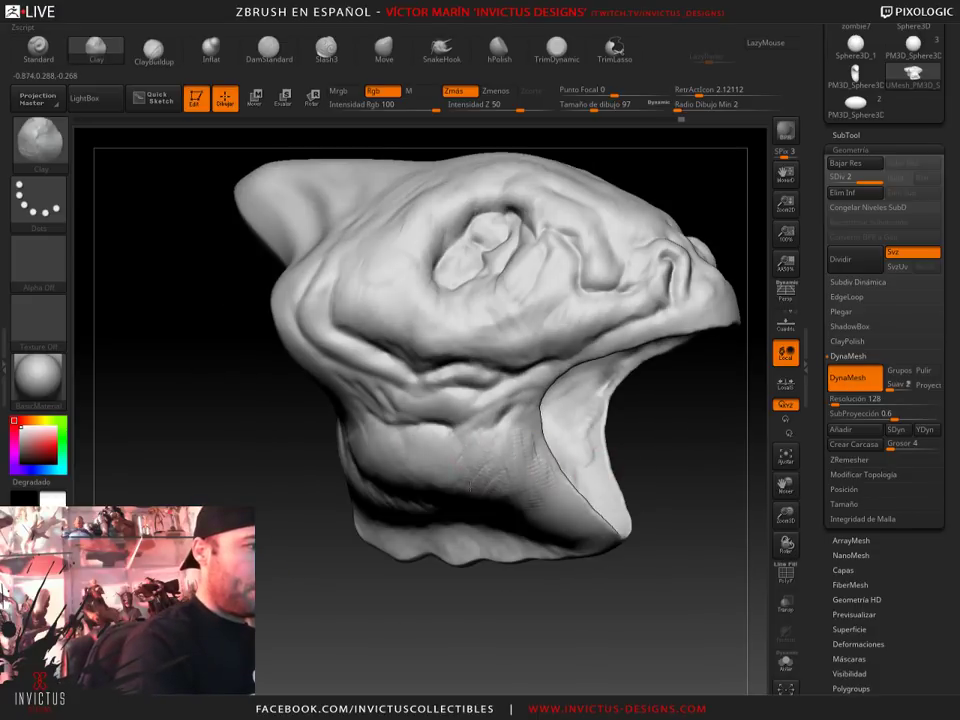
drag(469, 487, 516, 431)
mouse_move(713, 468)
mouse_down()
mouse_move(542, 489)
mouse_move(390, 542)
mouse_move(378, 420)
mouse_up()
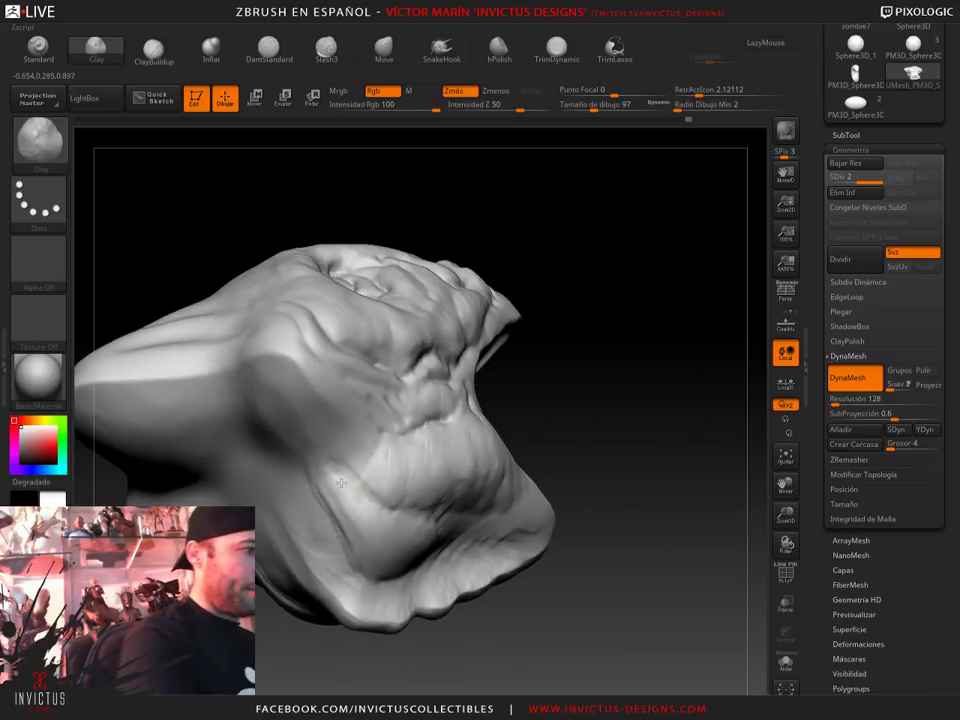
drag(262, 400, 321, 478)
mouse_move(415, 392)
mouse_down()
mouse_move(462, 545)
mouse_move(579, 521)
mouse_move(497, 561)
mouse_up()
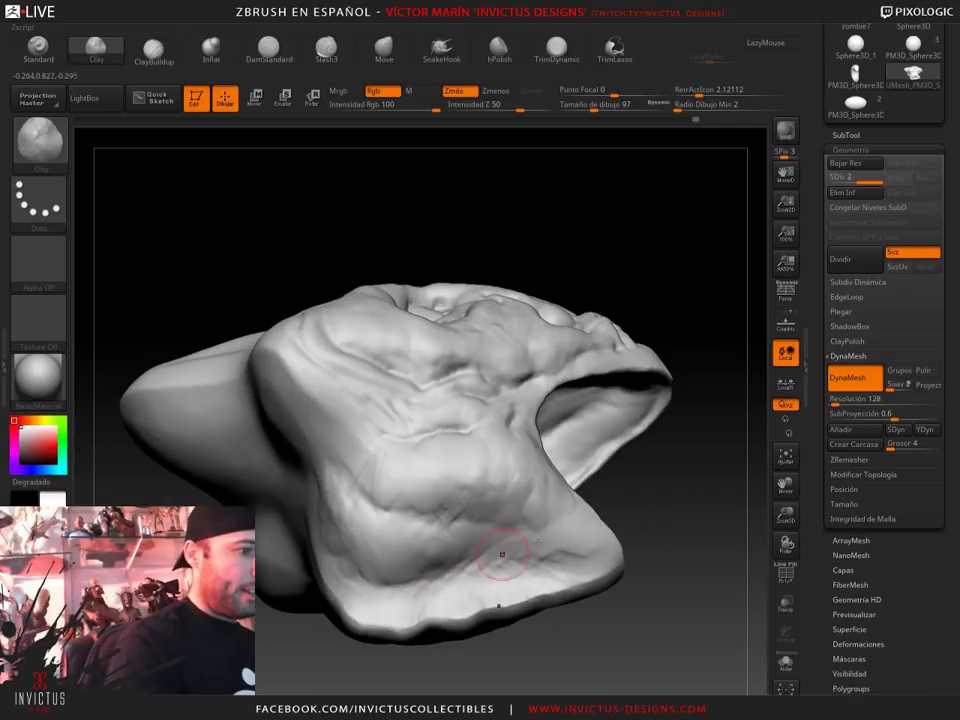
drag(679, 493, 600, 535)
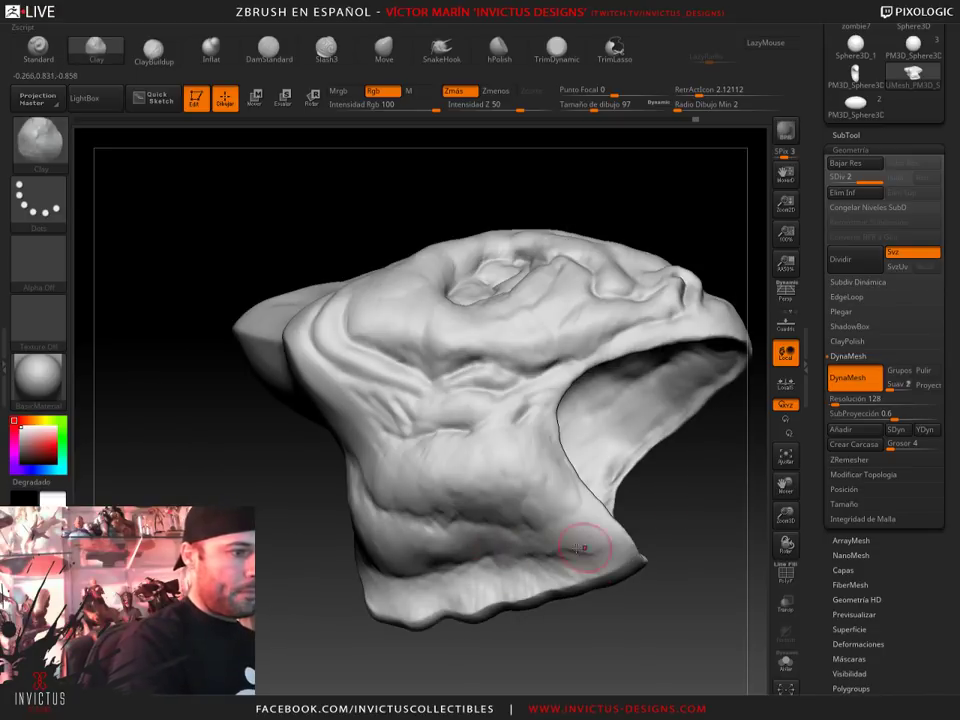
drag(694, 510, 430, 512)
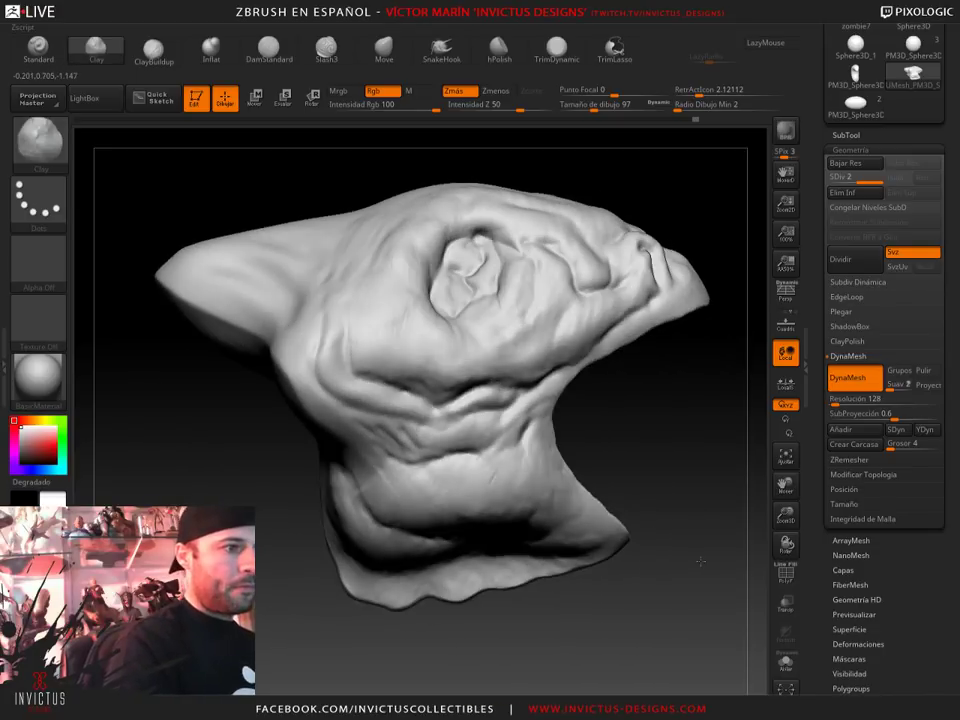
mouse_move(519, 489)
mouse_down()
mouse_move(636, 439)
mouse_move(692, 586)
mouse_move(673, 467)
mouse_move(616, 517)
mouse_up()
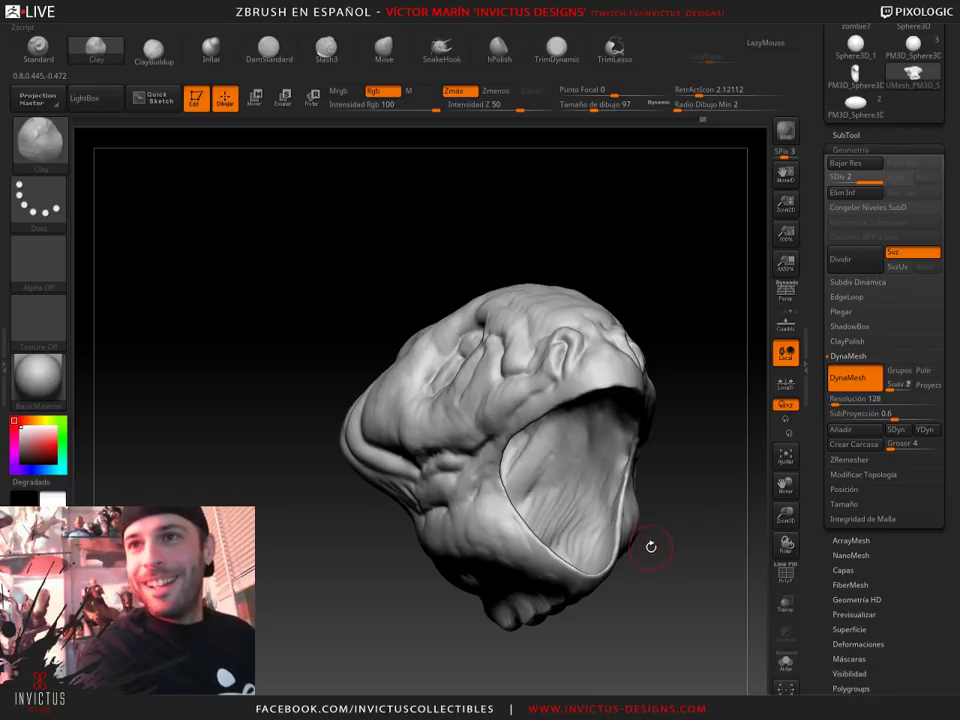
mouse_move(696, 499)
mouse_down()
mouse_move(654, 548)
mouse_move(520, 544)
mouse_up()
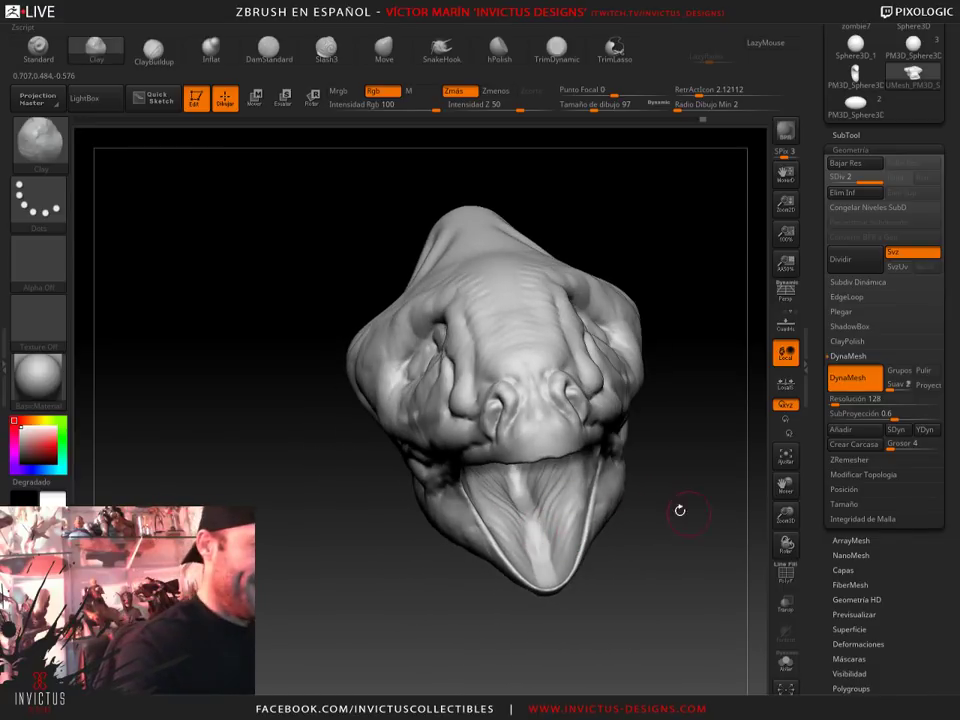
mouse_move(679, 511)
mouse_down()
mouse_move(641, 516)
mouse_move(522, 465)
mouse_move(576, 517)
mouse_move(668, 508)
mouse_move(668, 530)
mouse_move(644, 557)
mouse_up()
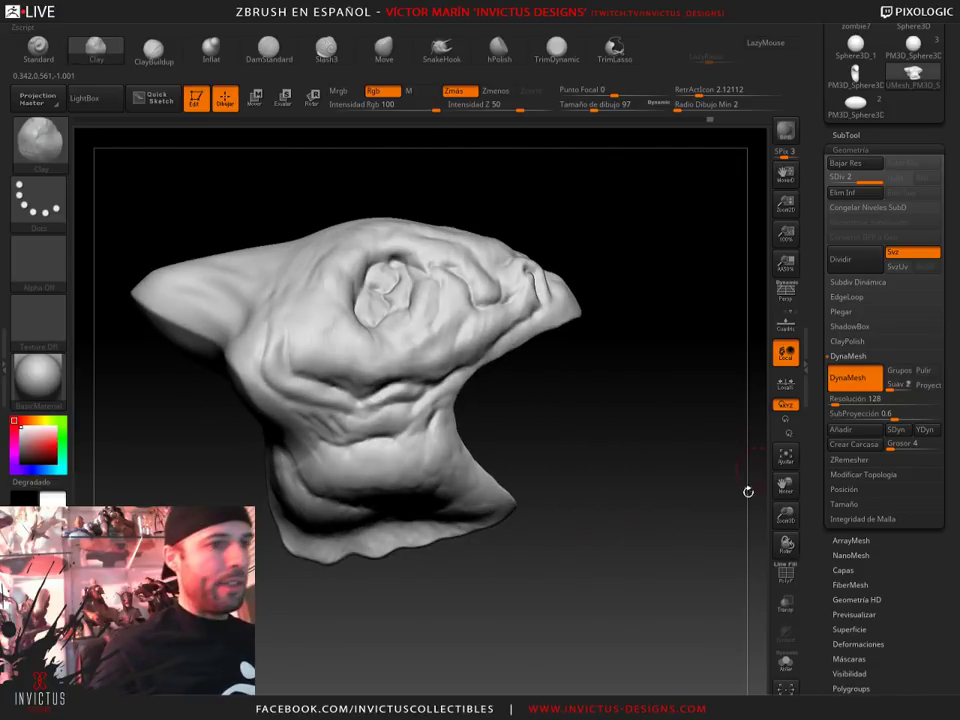
drag(636, 491, 747, 430)
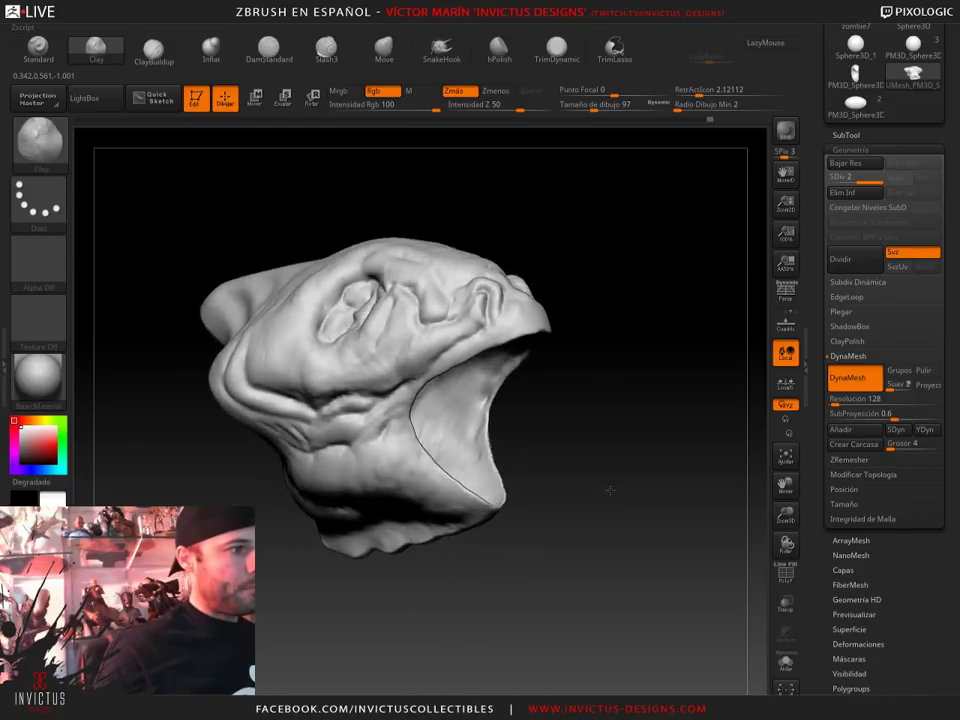
Append a PM3D_Sphere3D subtool inside the open mouth, nudge its scale, and reselect the head
scroll(899, 484, down, 5)
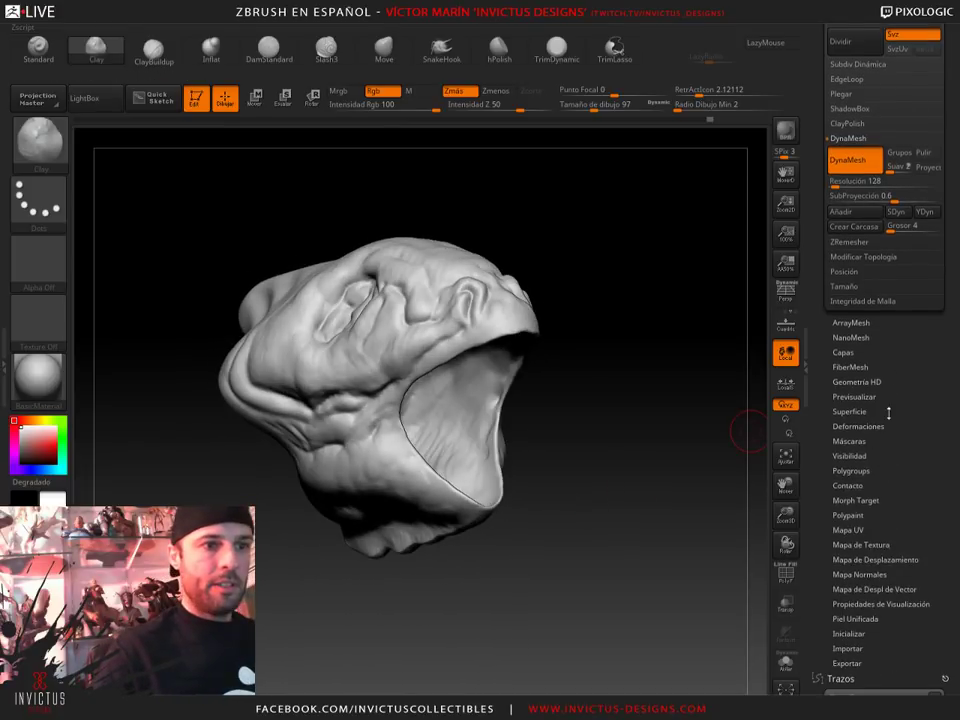
scroll(900, 460, up, 5)
scroll(915, 506, up, 5)
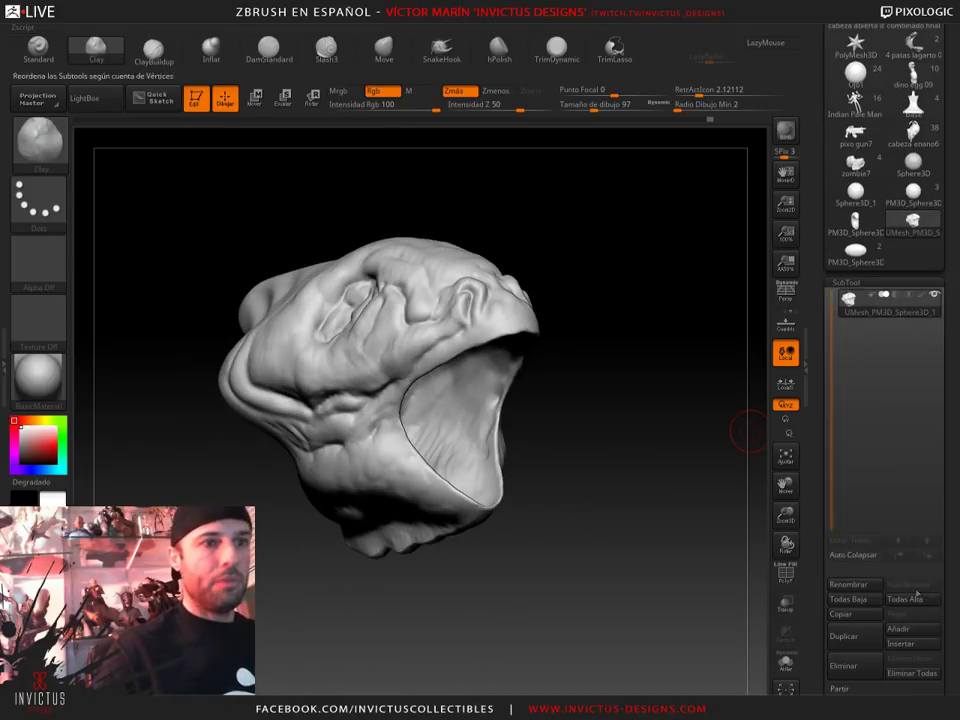
scroll(915, 600, down, 1)
click(905, 597)
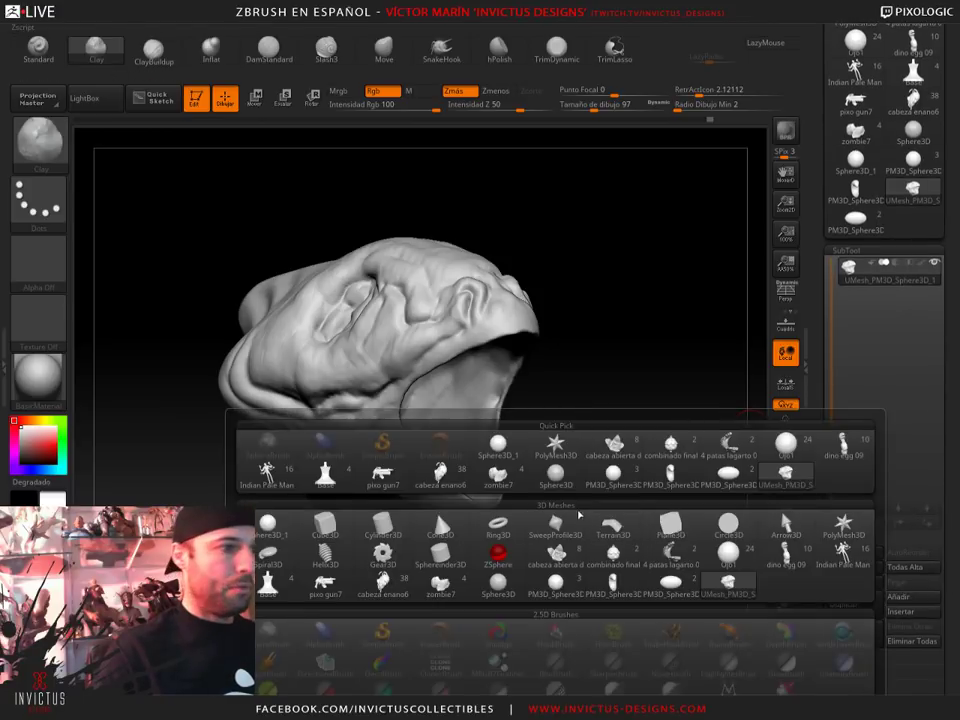
click(728, 472)
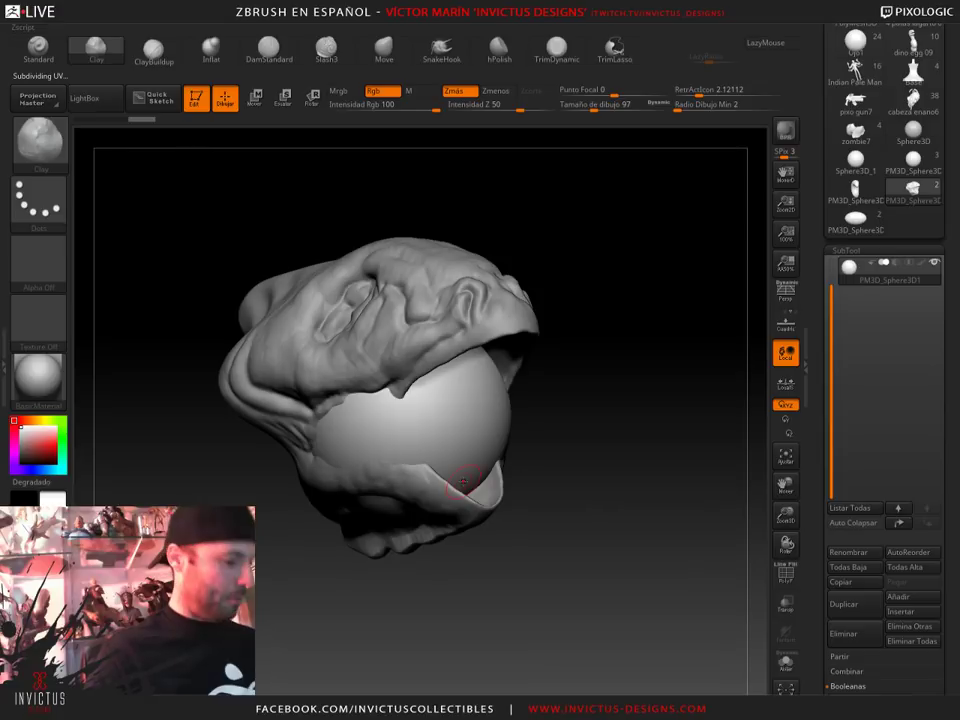
key(w)
drag(407, 414, 411, 413)
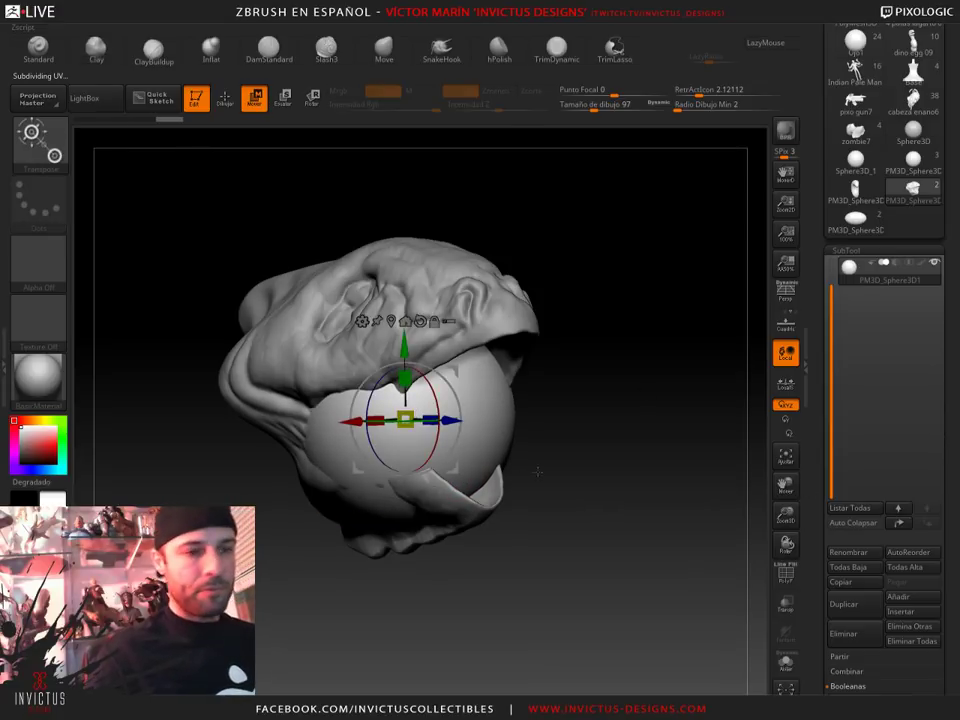
key(ctrl+shift+d)
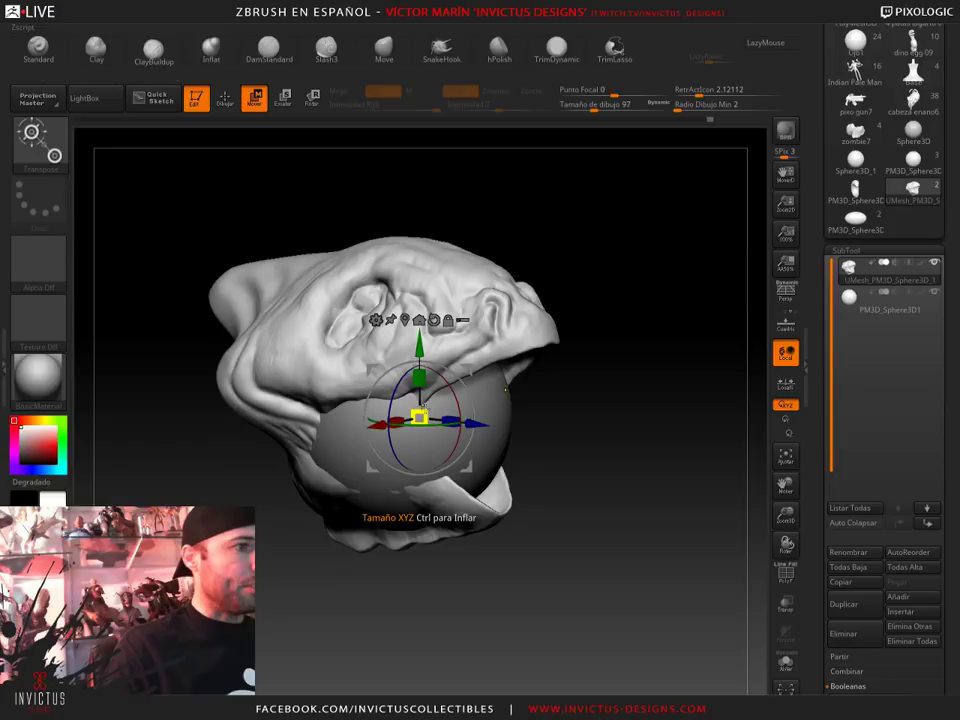
mouse_move(419, 415)
mouse_down()
mouse_move(419, 429)
mouse_move(419, 415)
mouse_up()
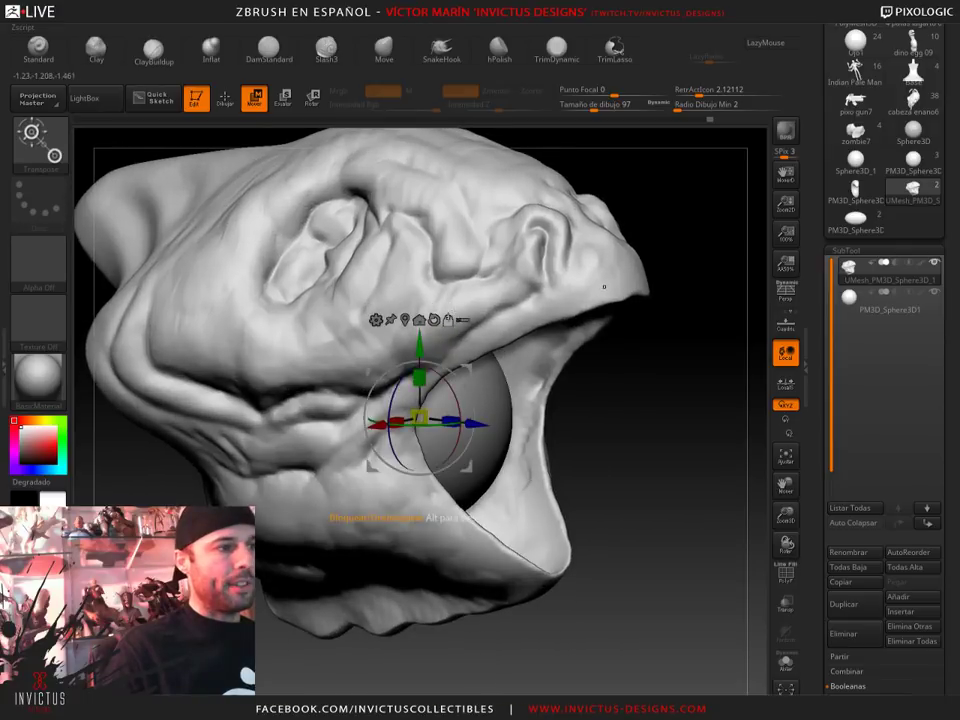
key(ctrl+z)
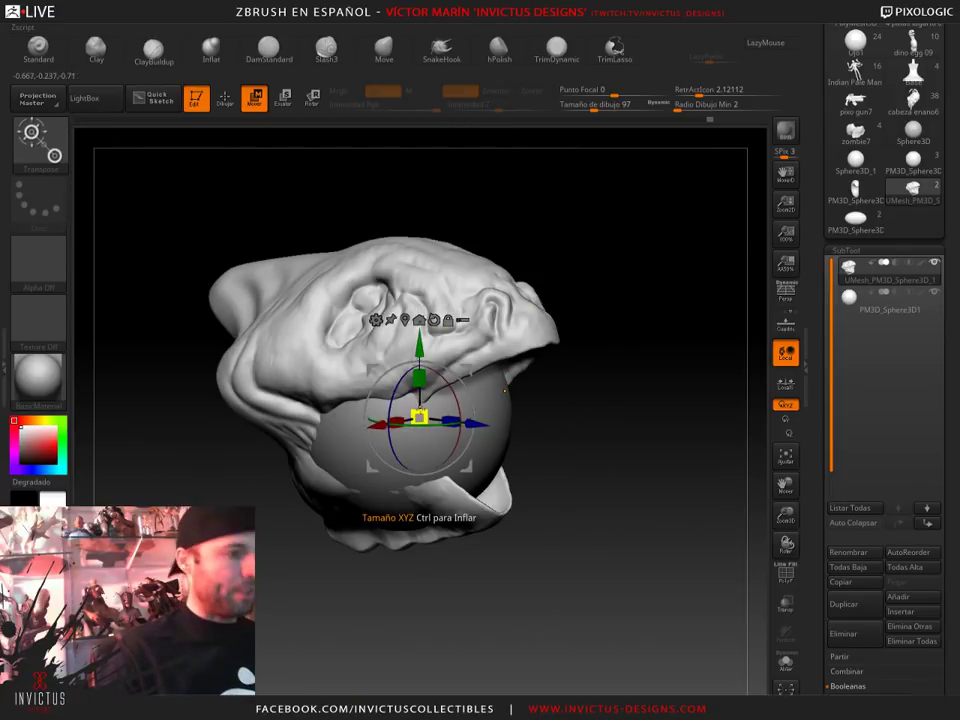
mouse_move(420, 412)
mouse_down()
mouse_move(441, 406)
mouse_move(428, 436)
mouse_move(420, 420)
mouse_up()
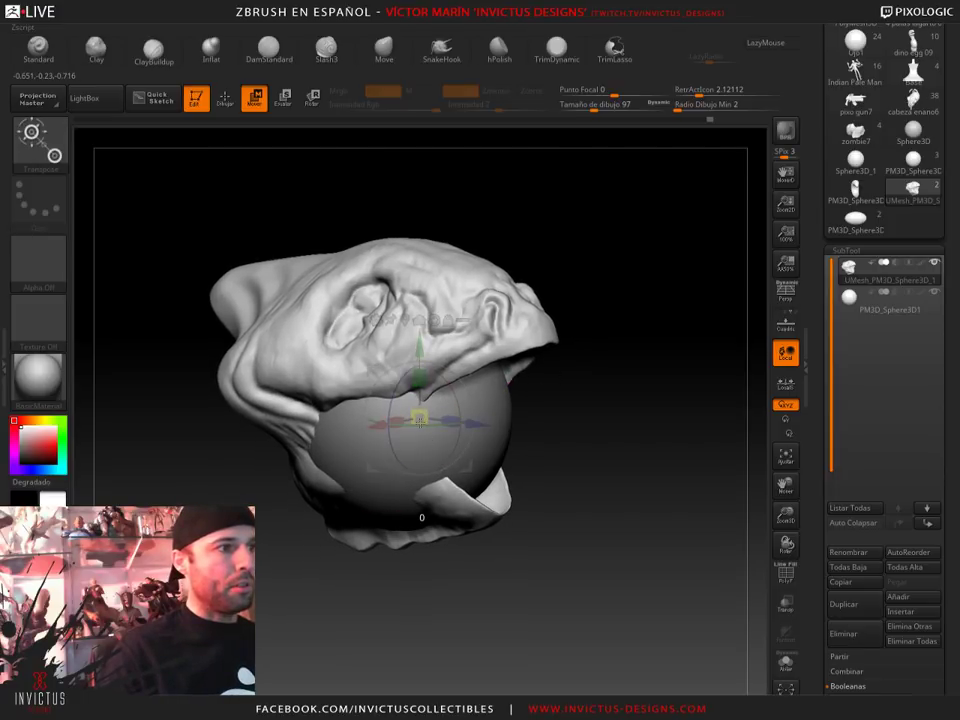
drag(596, 403, 570, 411)
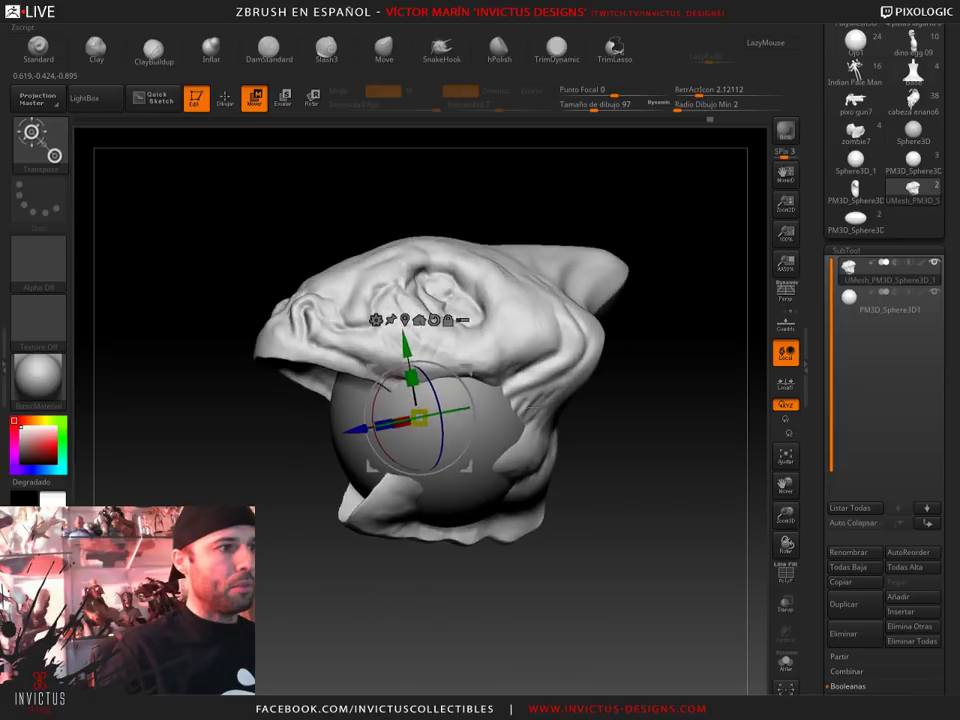
mouse_move(346, 337)
mouse_down()
mouse_move(615, 407)
mouse_move(325, 340)
mouse_up()
drag(639, 520, 335, 240)
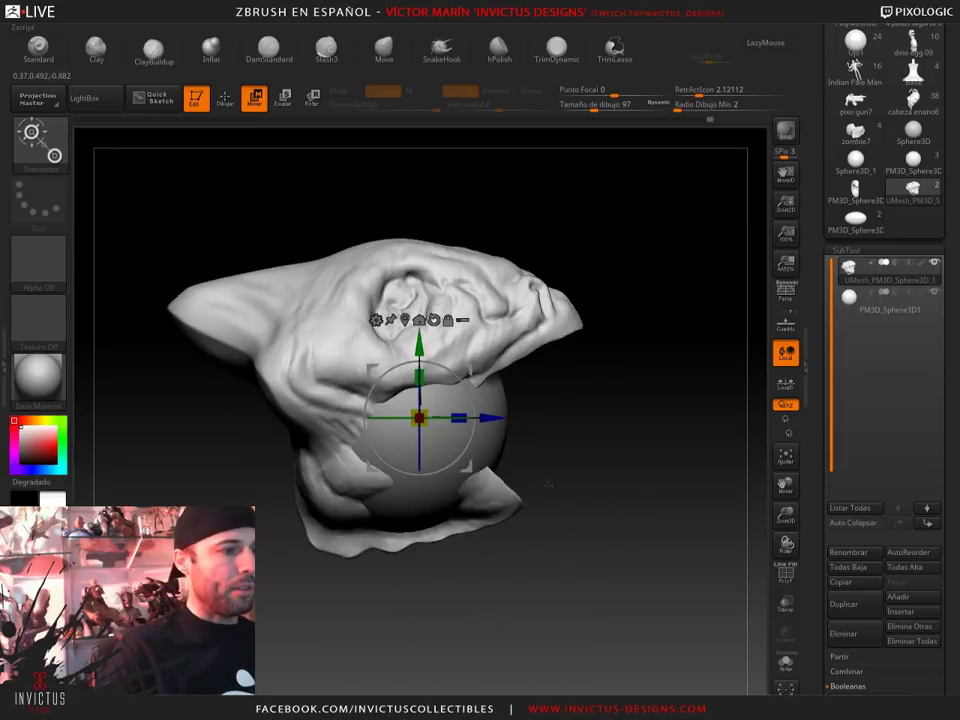
drag(562, 461, 536, 487)
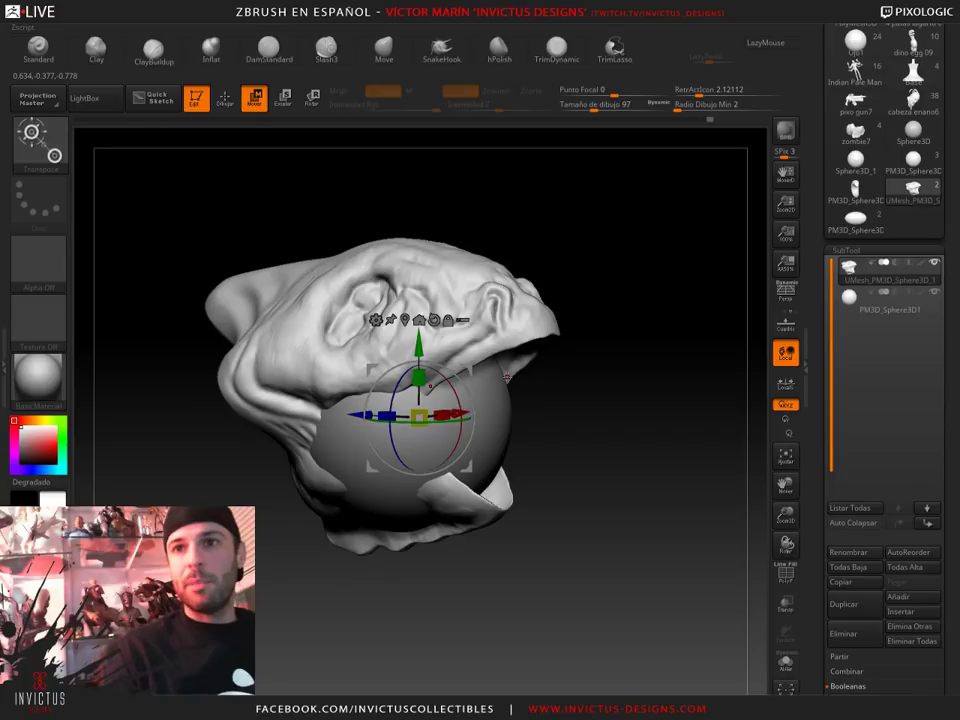
drag(578, 394, 589, 392)
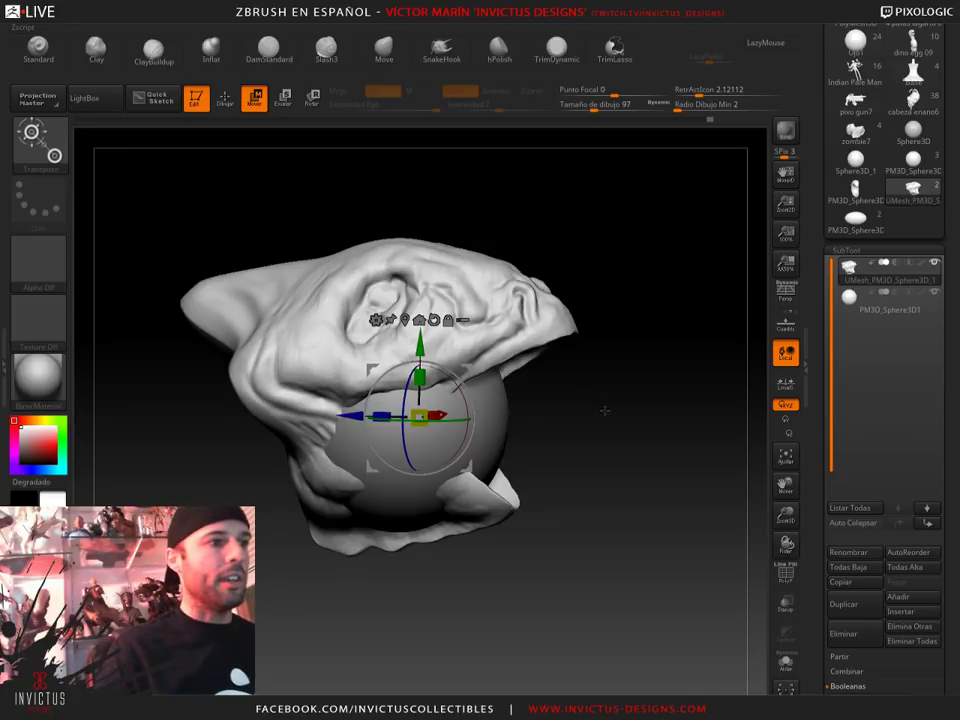
Scale the PM3D_Sphere3D1 subtool down to 0.2842 and move it to the mouth tip
alt+click(490, 430)
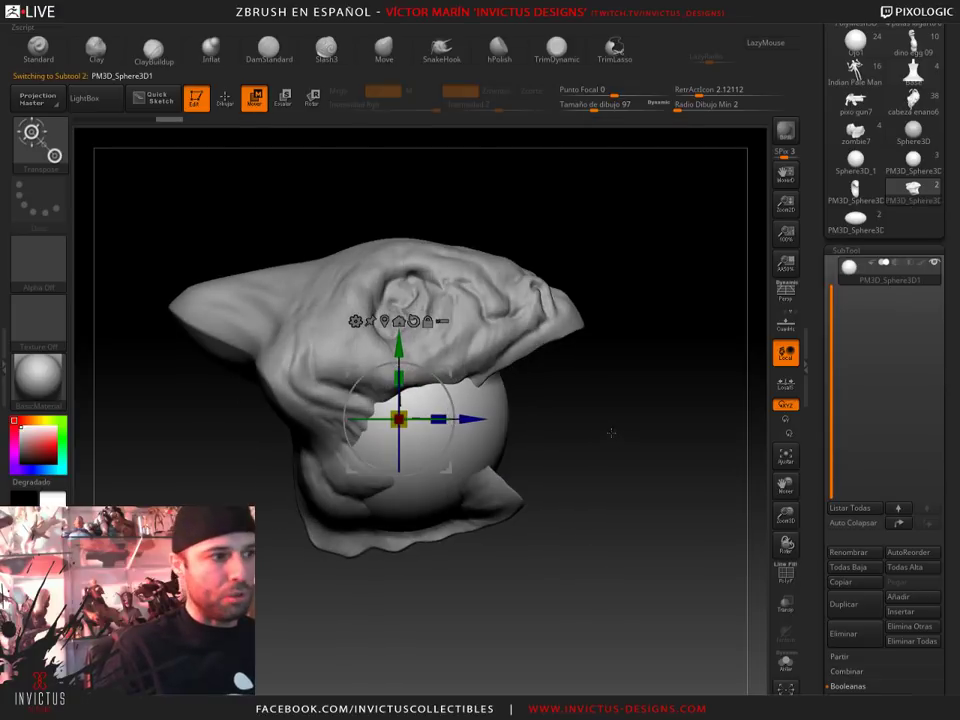
mouse_move(398, 419)
mouse_down()
mouse_move(514, 418)
mouse_move(517, 487)
mouse_move(622, 453)
mouse_move(598, 321)
mouse_up()
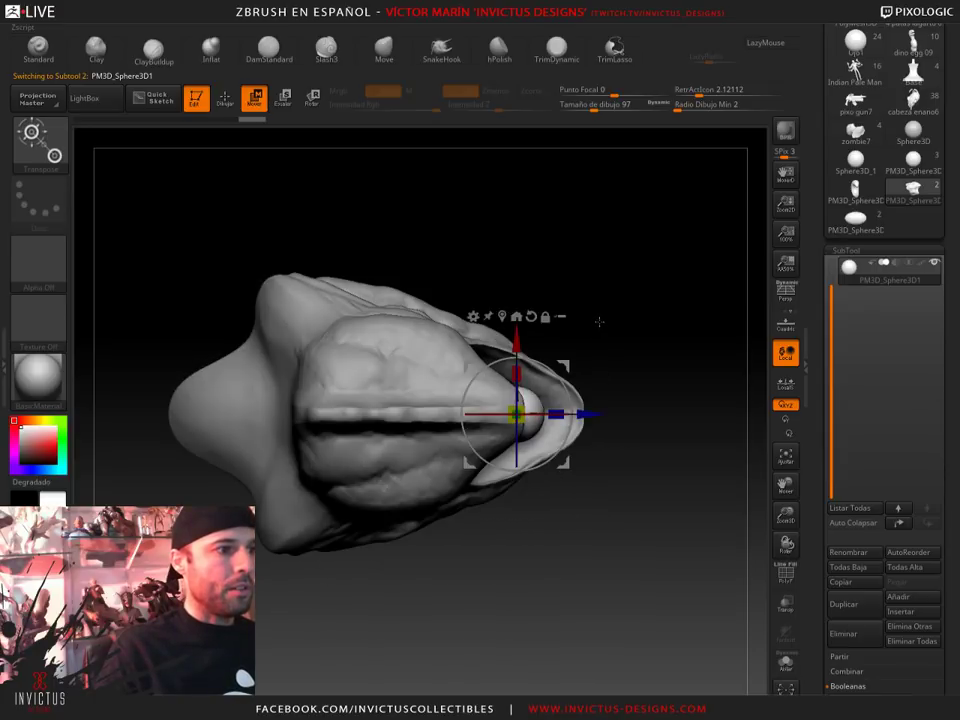
drag(516, 413, 536, 470)
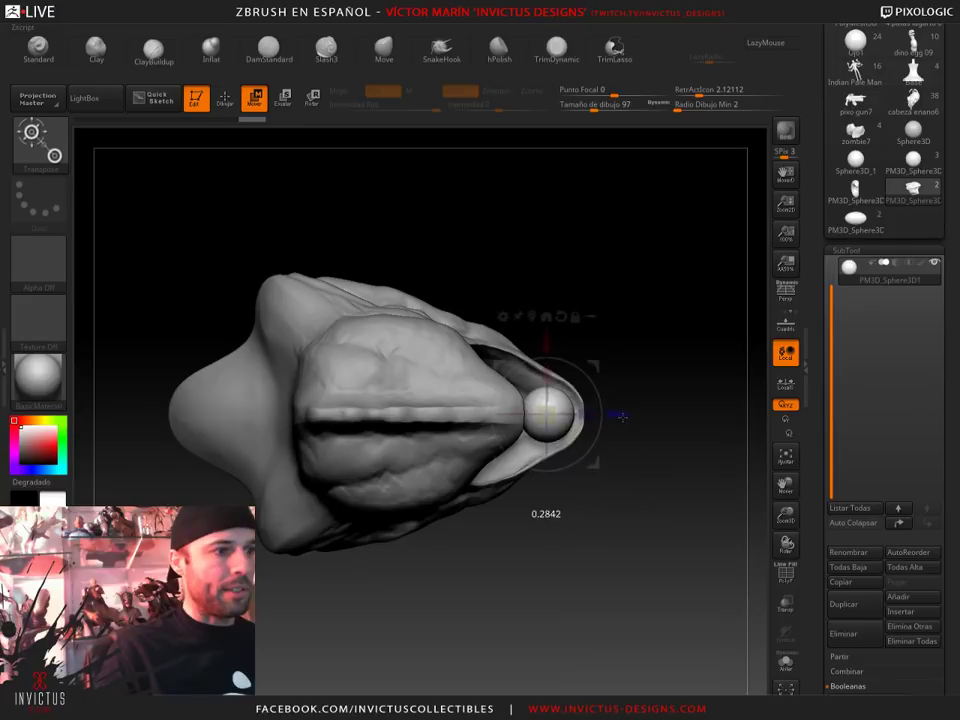
click(441, 50)
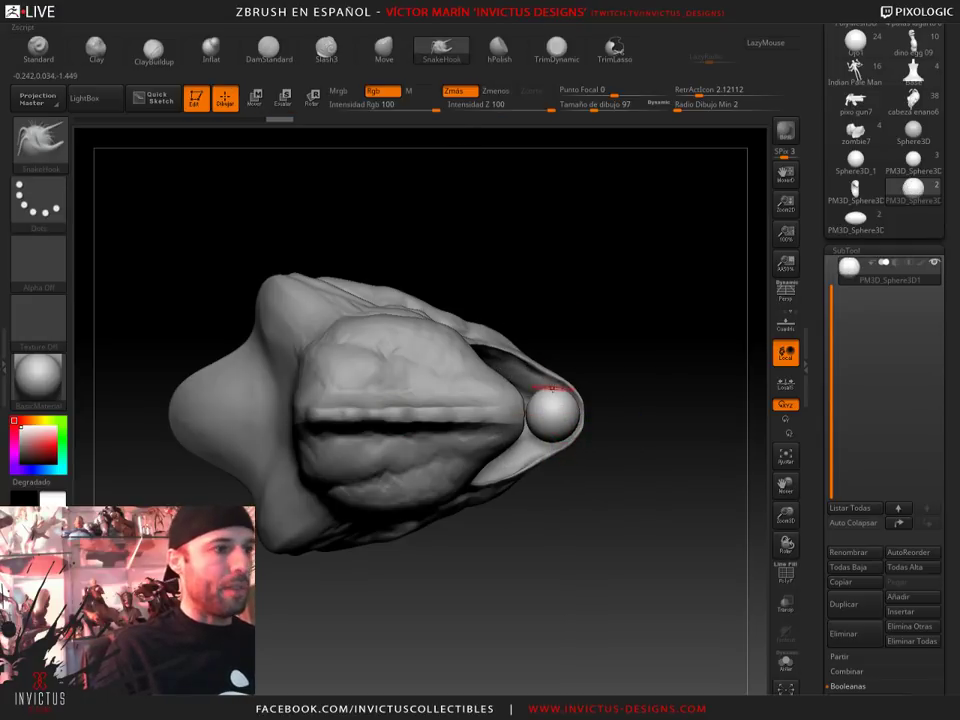
At SnakeHook draw size 239, pull the small sphere into a bent tongue and inspect it with PolyF
drag(593, 108, 623, 185)
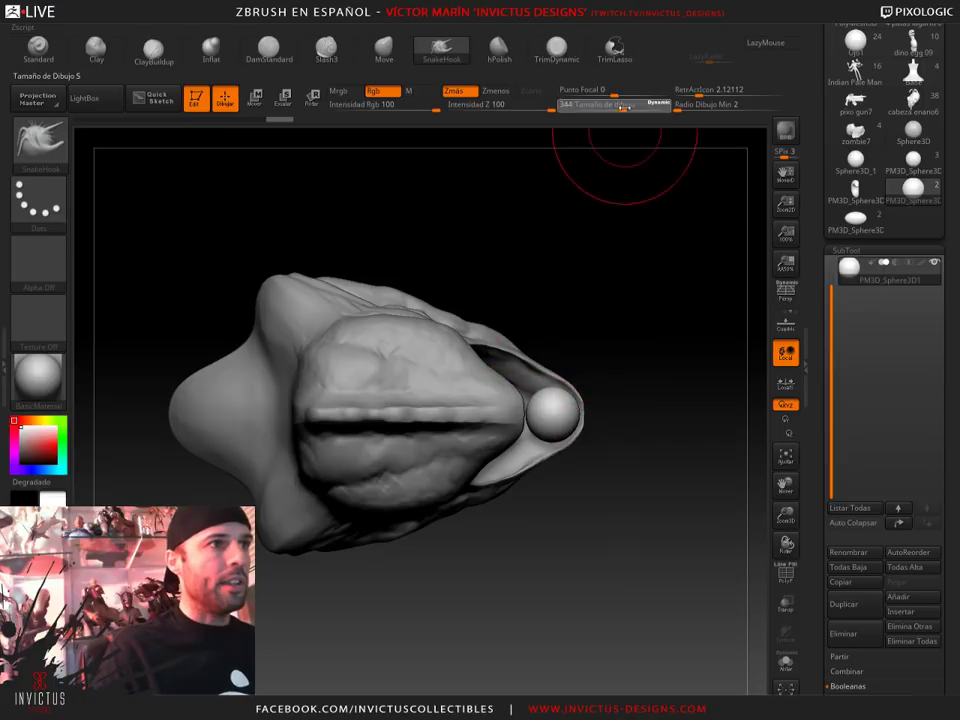
drag(620, 106, 614, 108)
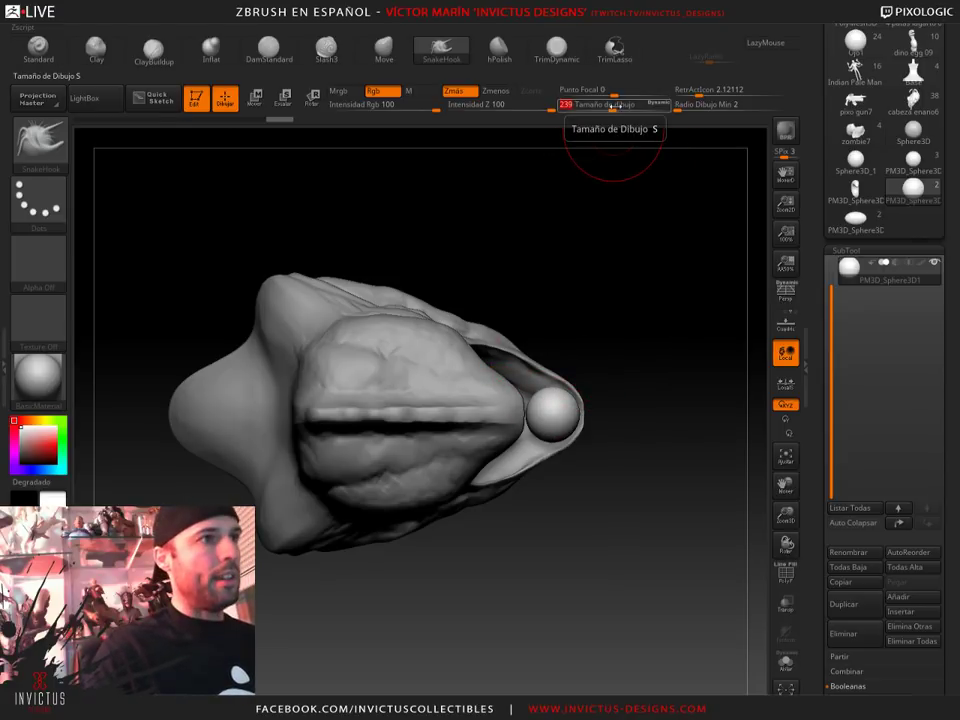
drag(550, 405, 477, 347)
mouse_move(686, 493)
mouse_down()
mouse_move(667, 523)
mouse_move(540, 407)
mouse_up()
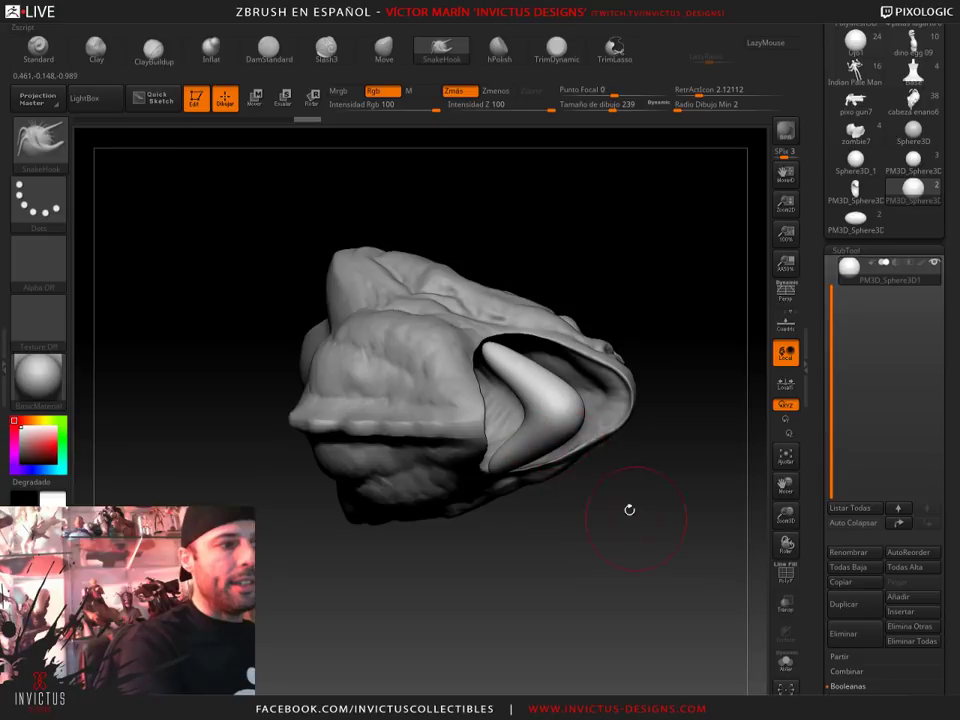
drag(609, 486, 589, 430)
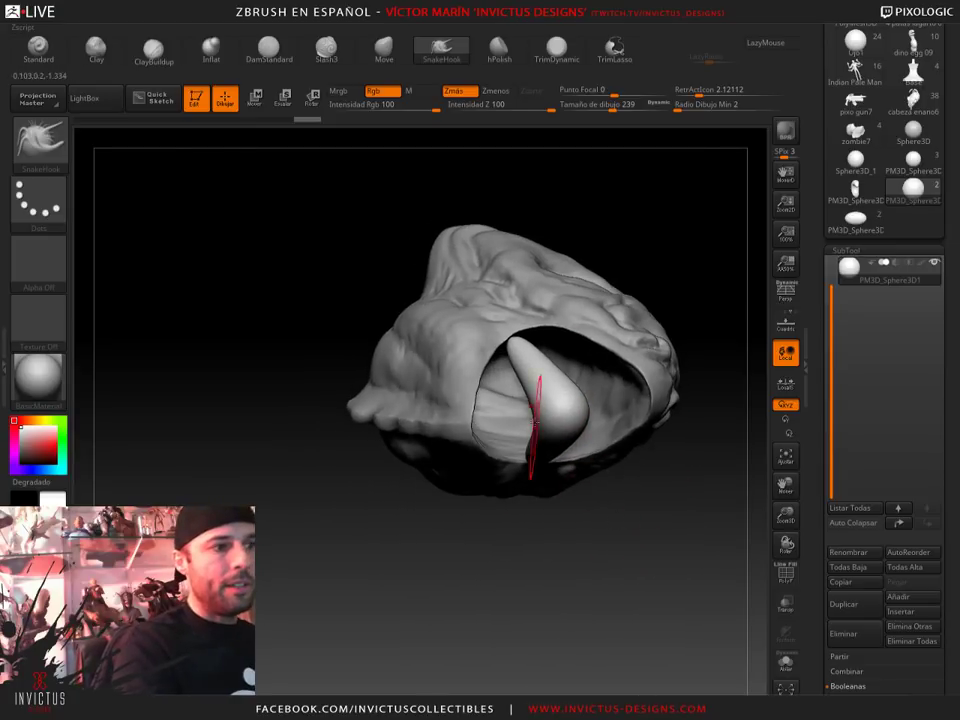
key(shift+f)
mouse_move(731, 577)
mouse_down()
mouse_move(653, 553)
mouse_move(609, 498)
mouse_up()
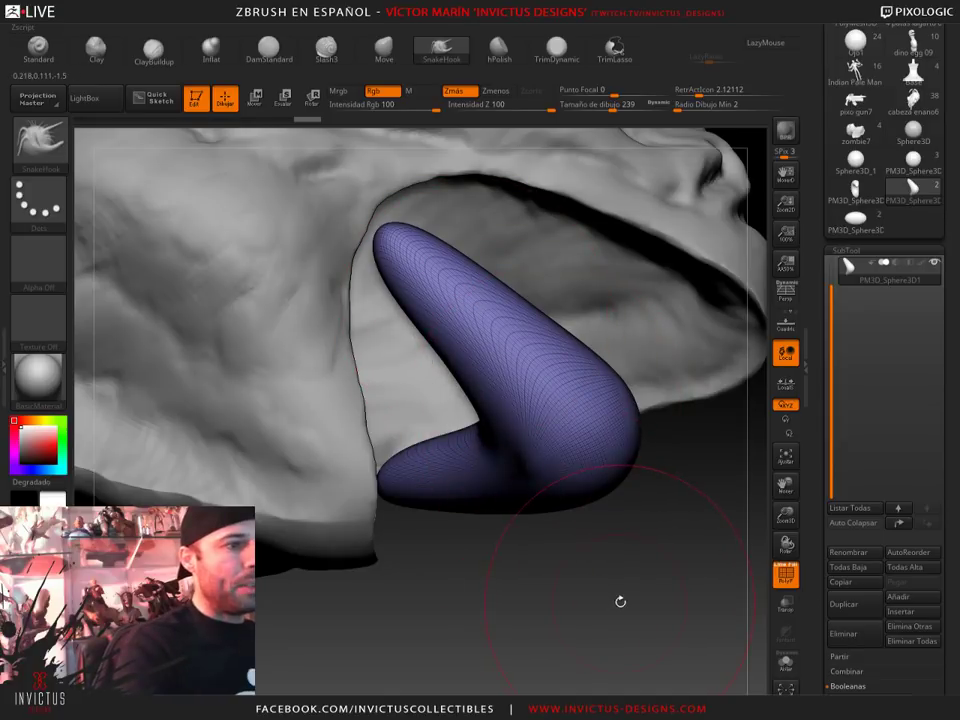
drag(635, 593, 718, 610)
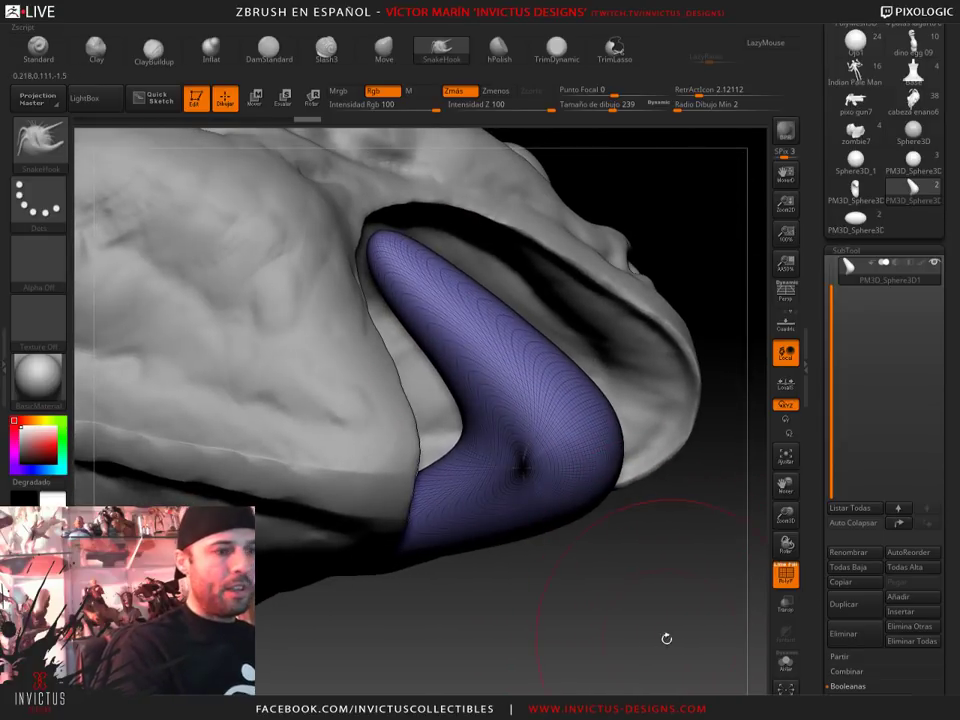
drag(942, 645, 940, 430)
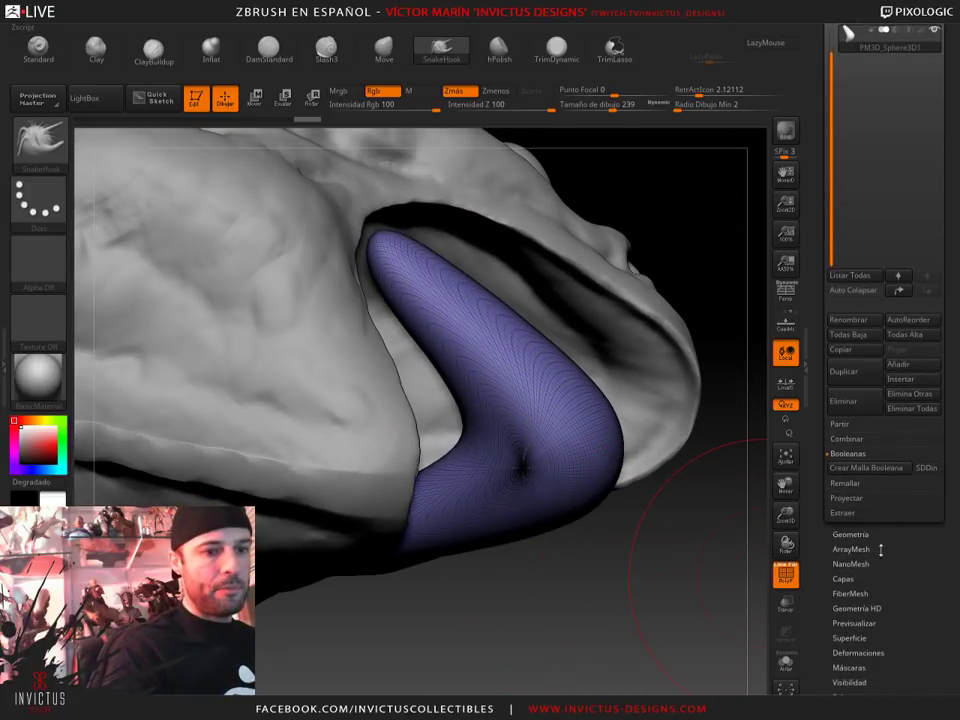
DynaMesh the tongue at resolution 128 without freezing subdivisions, then turn PolyF off
click(866, 424)
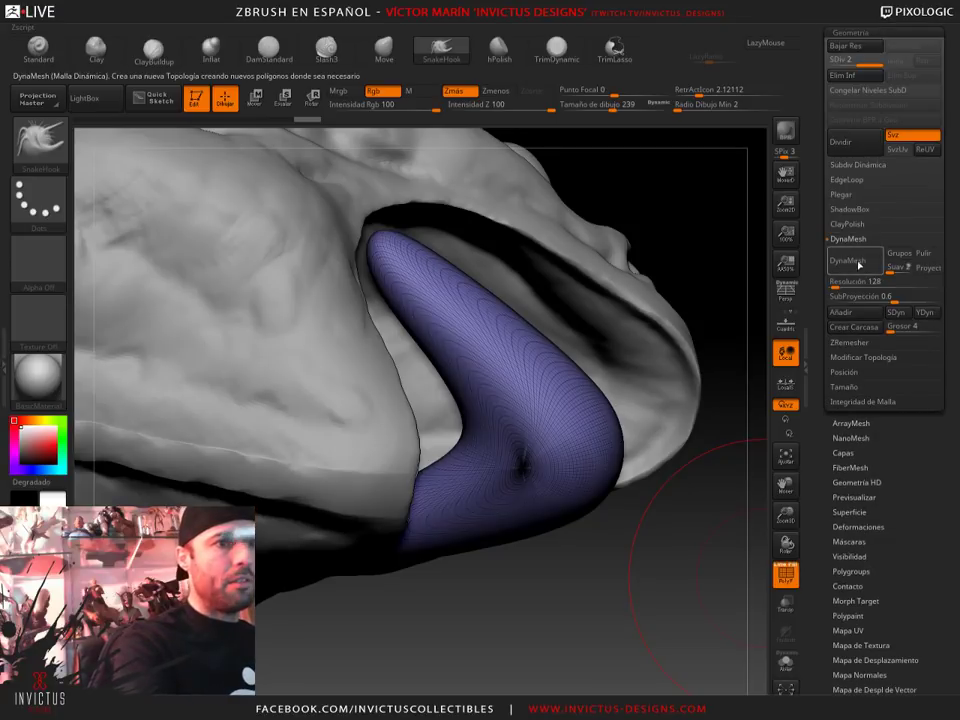
click(848, 260)
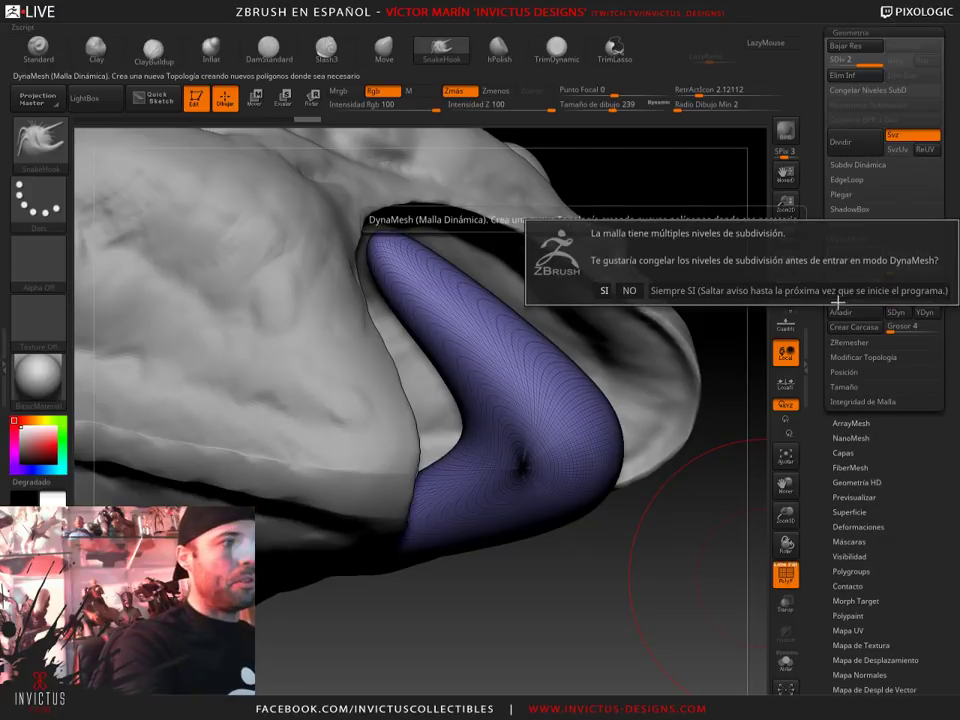
click(630, 292)
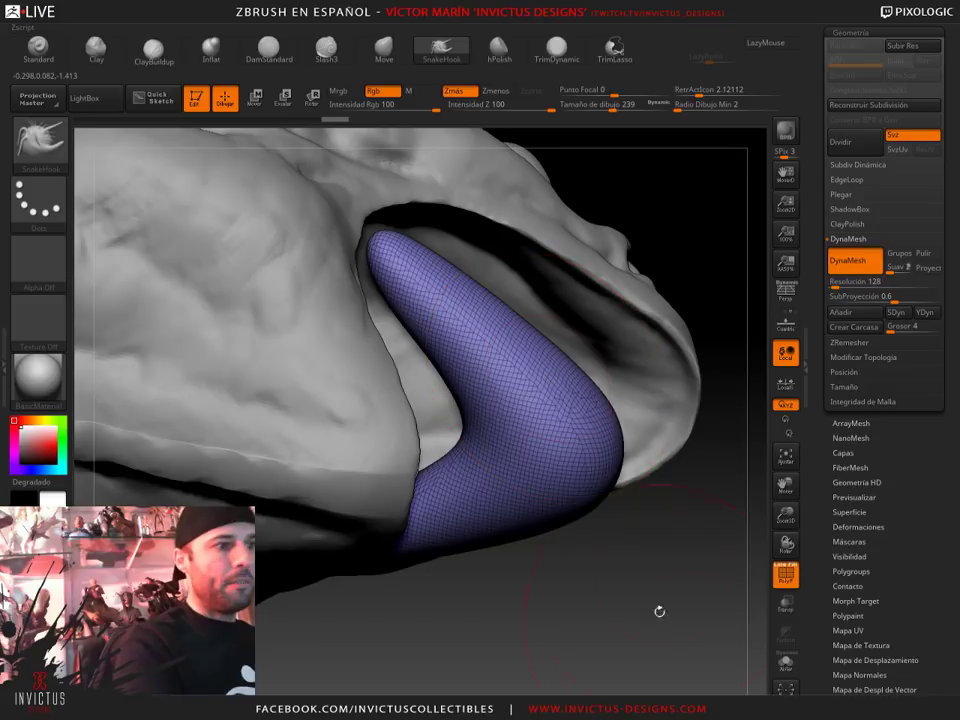
key(shift+f)
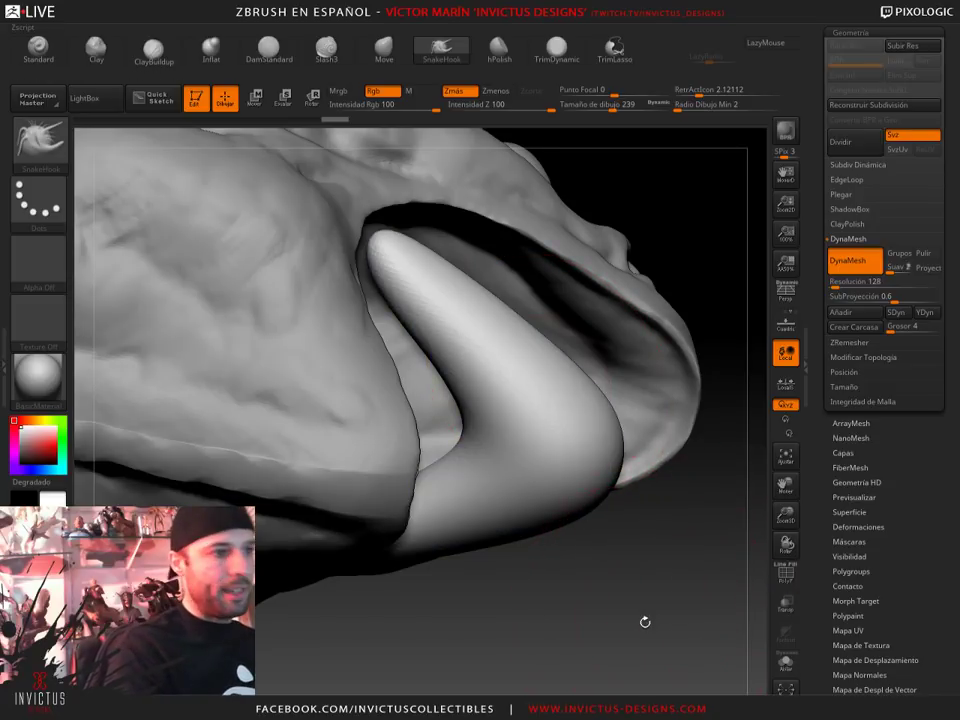
drag(645, 622, 655, 404)
drag(646, 308, 656, 431)
Move the tongue up into the mouth with the gizmo and set SnakeHook draw size to 338
key(w)
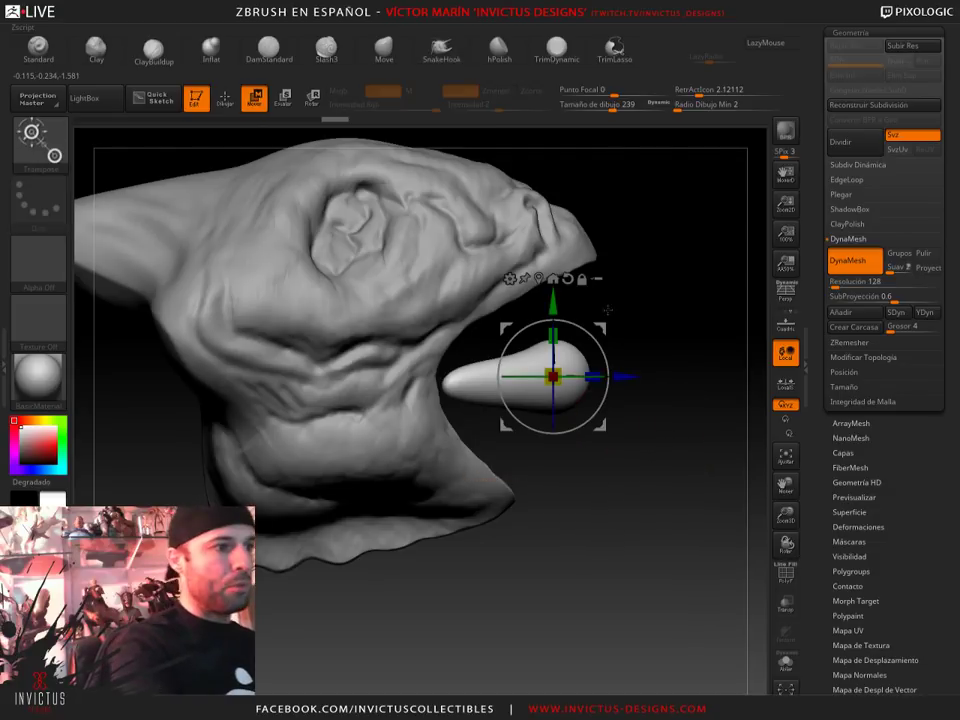
drag(583, 376, 560, 296)
mouse_move(605, 245)
mouse_down()
mouse_move(630, 193)
mouse_move(613, 405)
mouse_move(643, 407)
mouse_up()
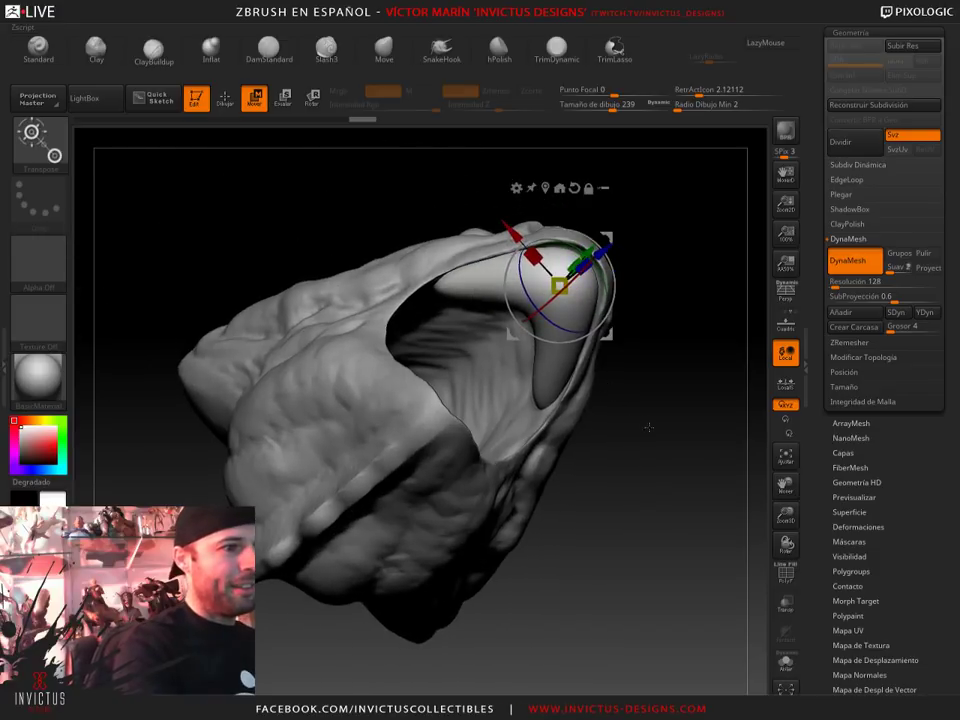
key(b)
key(s)
key(h)
drag(605, 104, 625, 104)
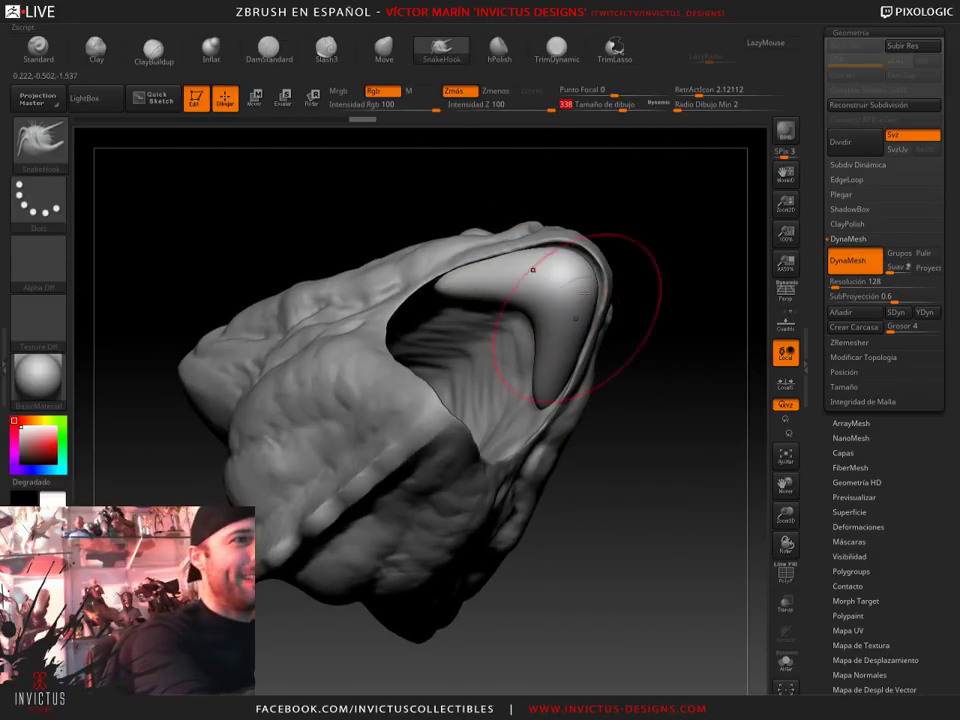
mouse_move(629, 401)
mouse_down()
mouse_move(654, 454)
mouse_move(617, 399)
mouse_up()
mouse_move(611, 347)
mouse_down()
mouse_move(624, 332)
mouse_move(750, 450)
mouse_up()
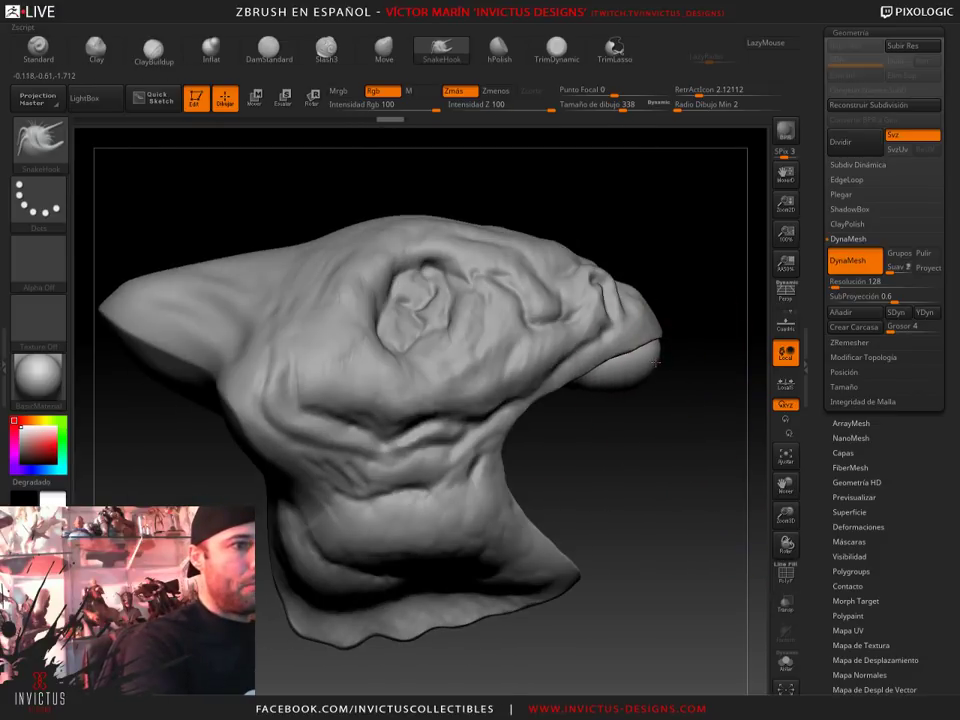
mouse_move(675, 407)
mouse_down()
mouse_move(630, 440)
mouse_move(699, 360)
mouse_move(561, 180)
mouse_up()
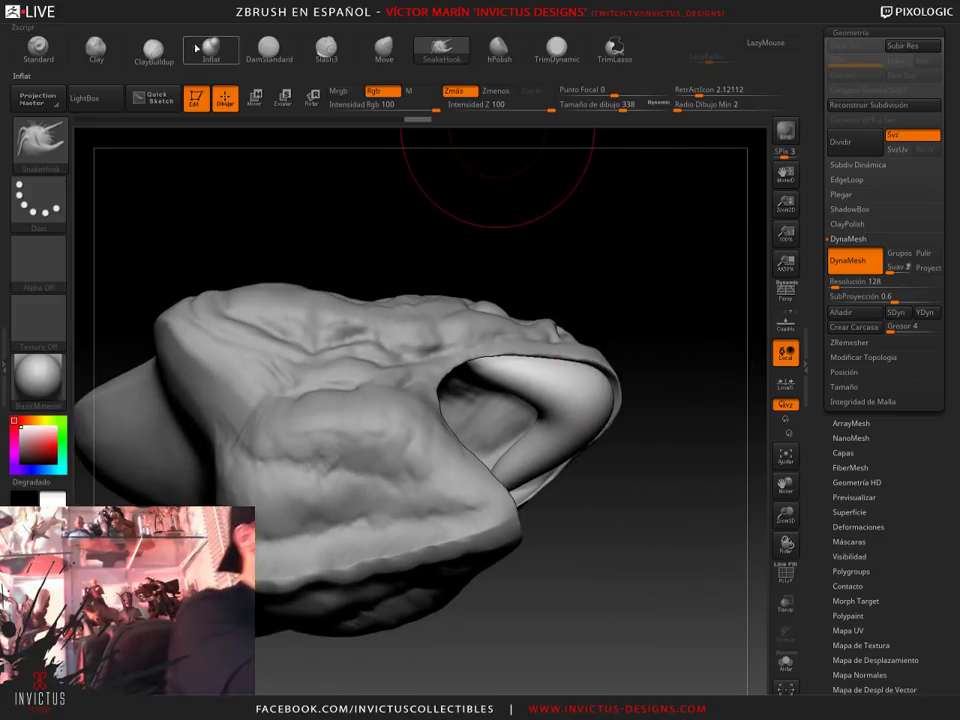
Build up clay strokes along the inner lip with ClayBuildup at draw size 167
click(153, 47)
drag(622, 104, 601, 104)
drag(610, 230, 594, 309)
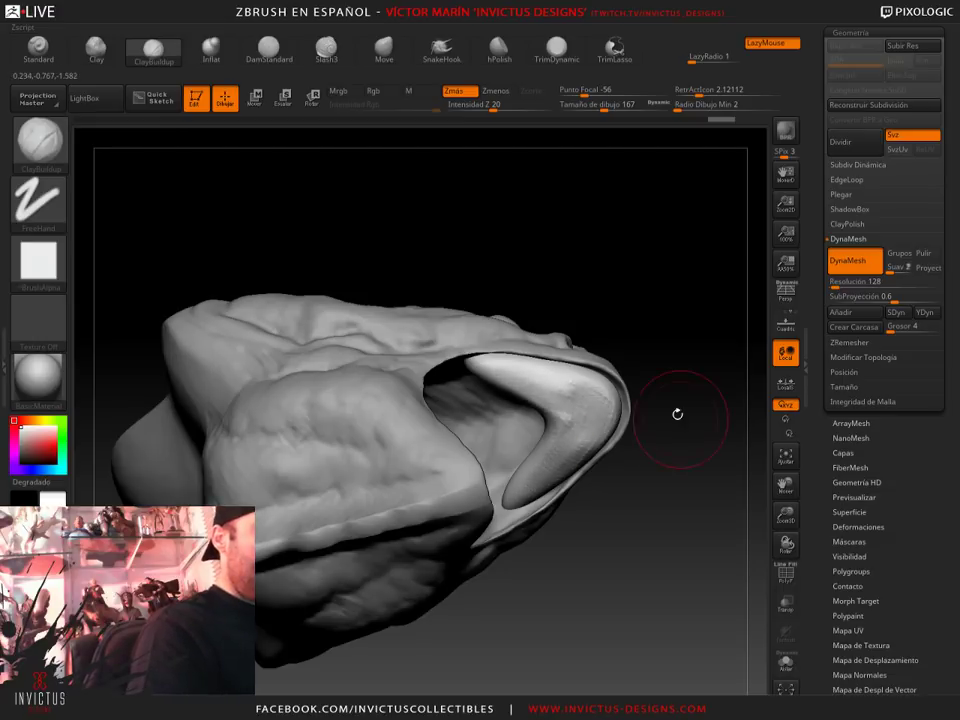
drag(677, 411, 643, 364)
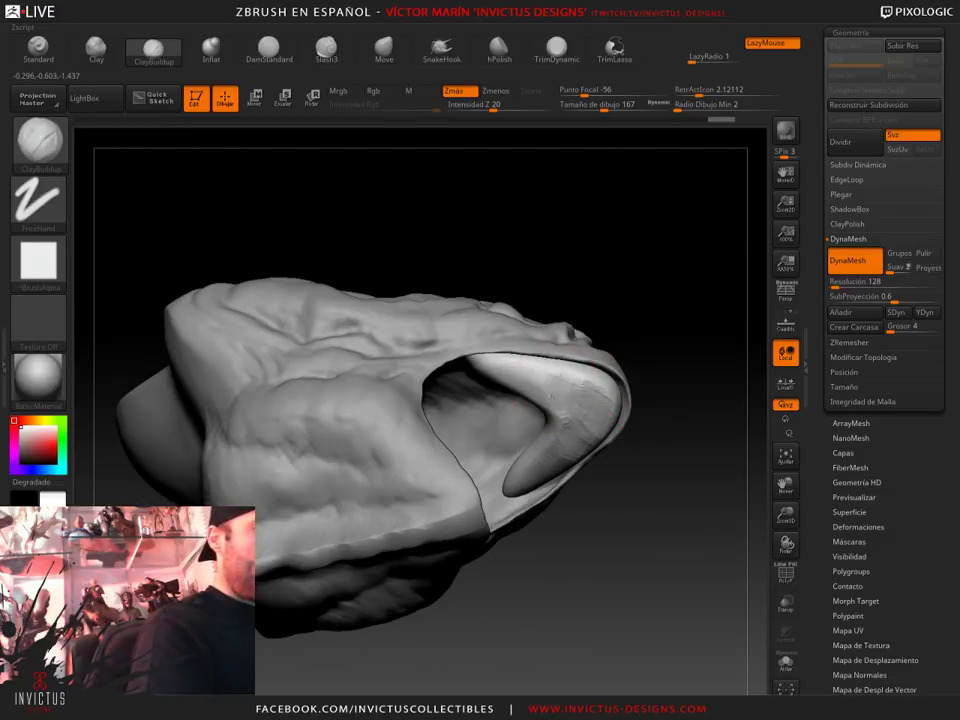
drag(482, 354, 519, 403)
mouse_move(650, 500)
mouse_down()
mouse_move(655, 487)
mouse_move(600, 430)
mouse_move(686, 493)
mouse_up()
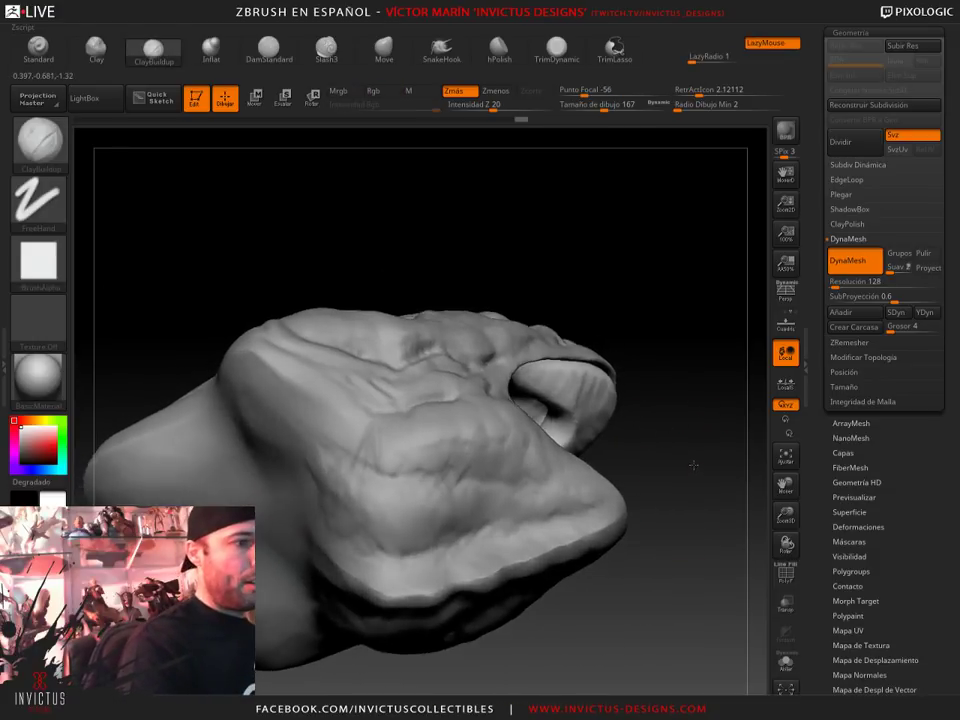
drag(371, 579, 480, 560)
drag(640, 470, 630, 437)
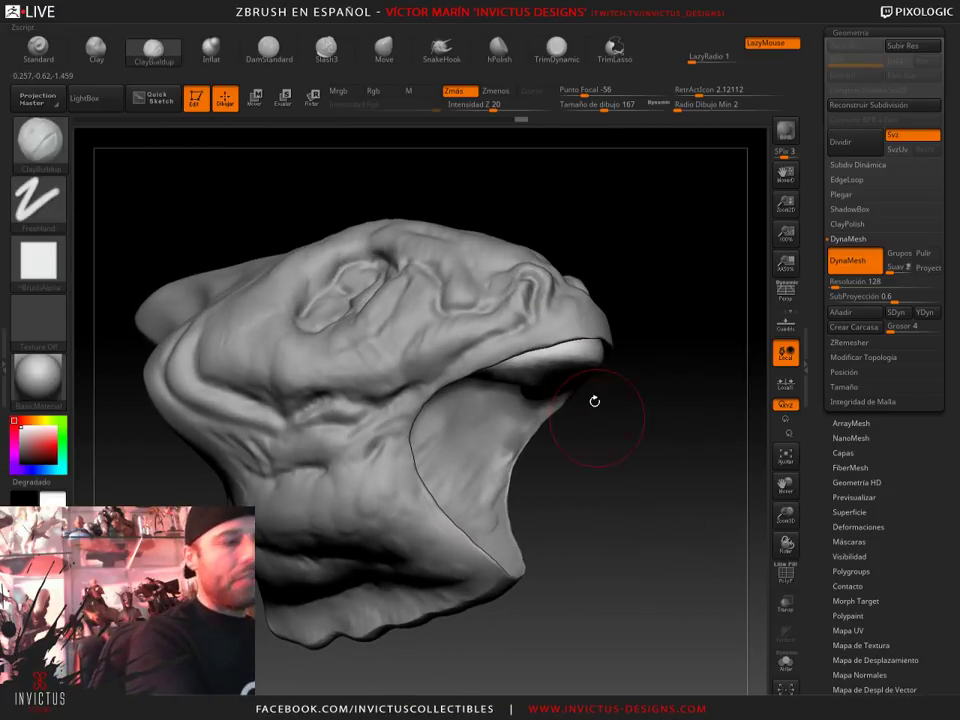
mouse_move(630, 560)
mouse_down()
mouse_move(649, 486)
mouse_move(643, 534)
mouse_move(641, 514)
mouse_move(608, 489)
mouse_move(646, 440)
mouse_move(645, 414)
mouse_up()
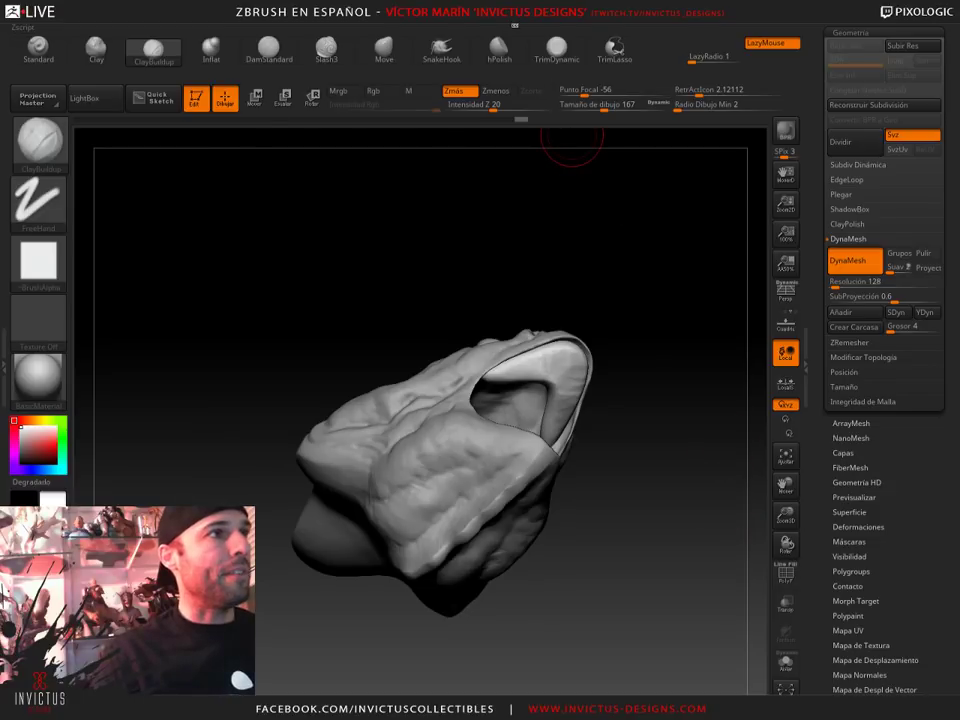
click(500, 14)
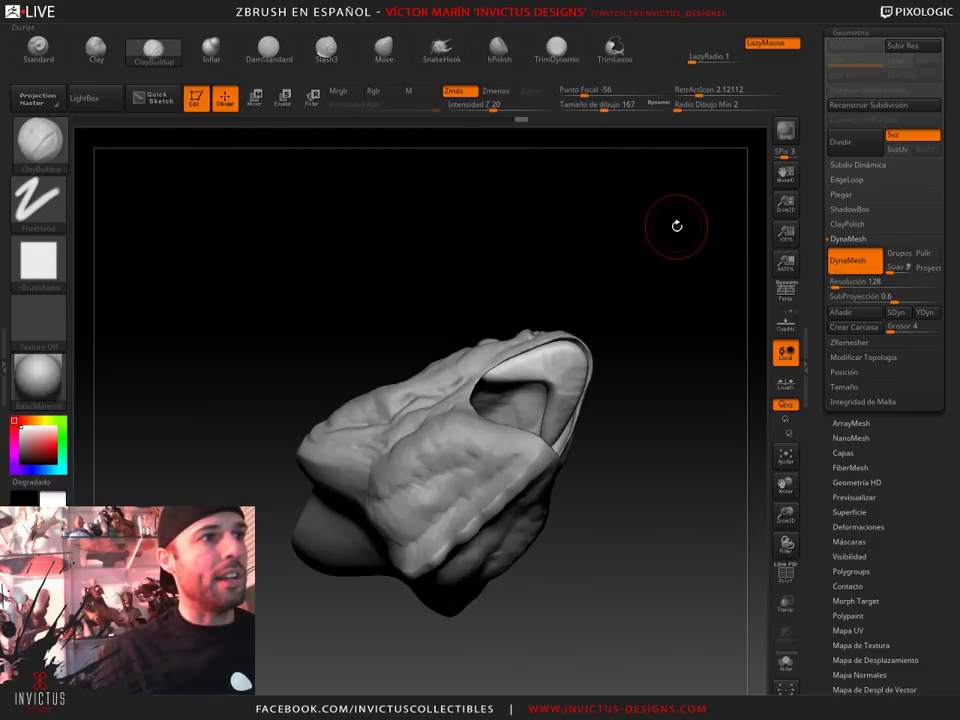
drag(676, 226, 670, 449)
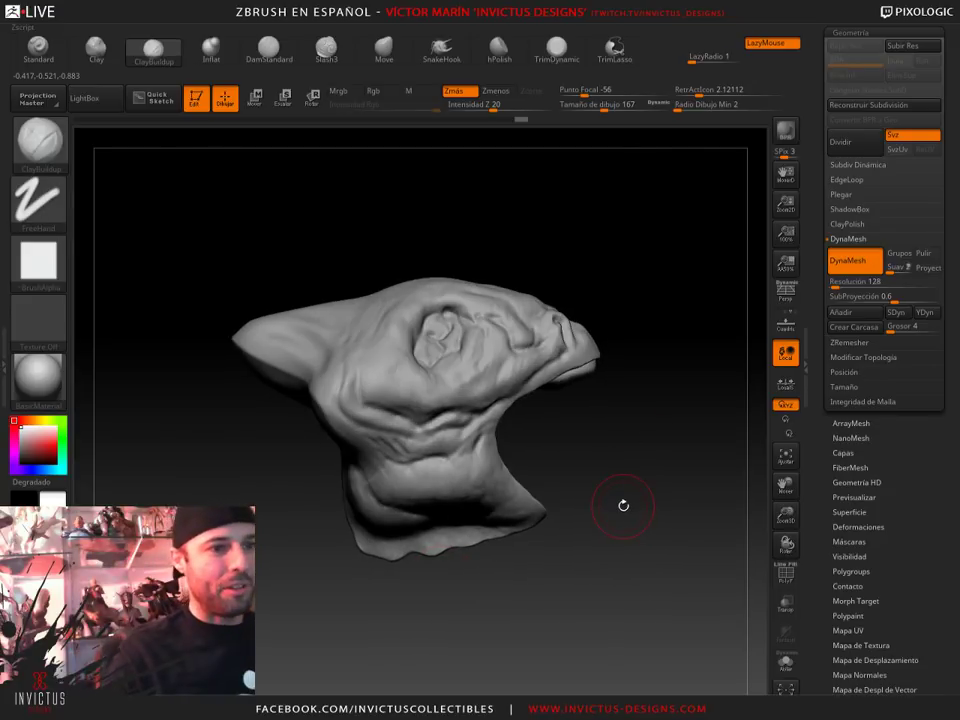
drag(623, 505, 615, 497)
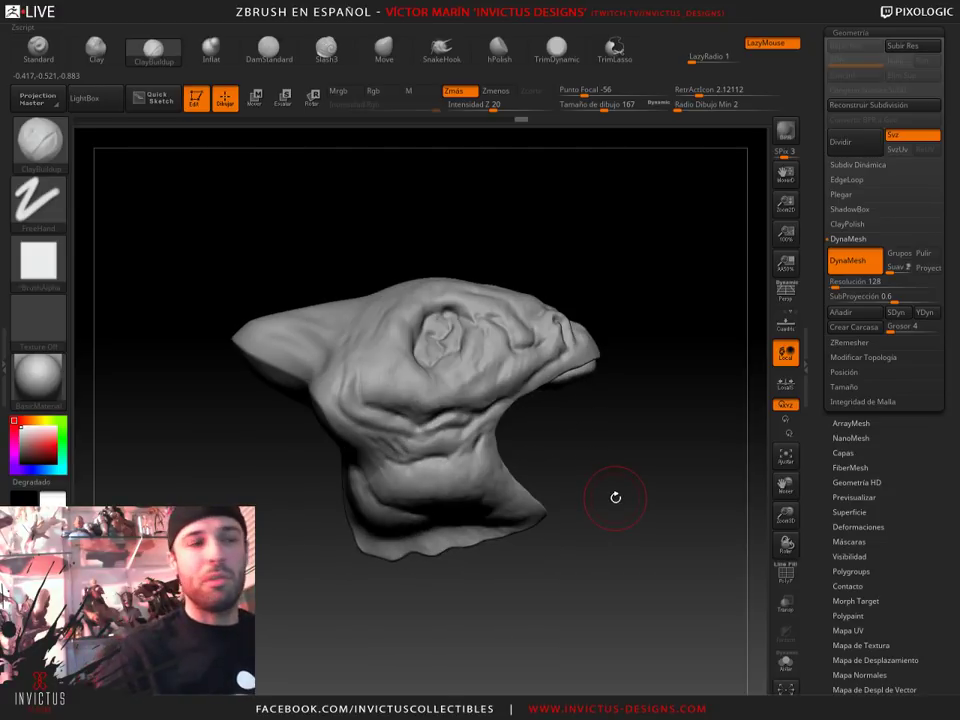
drag(642, 455, 640, 455)
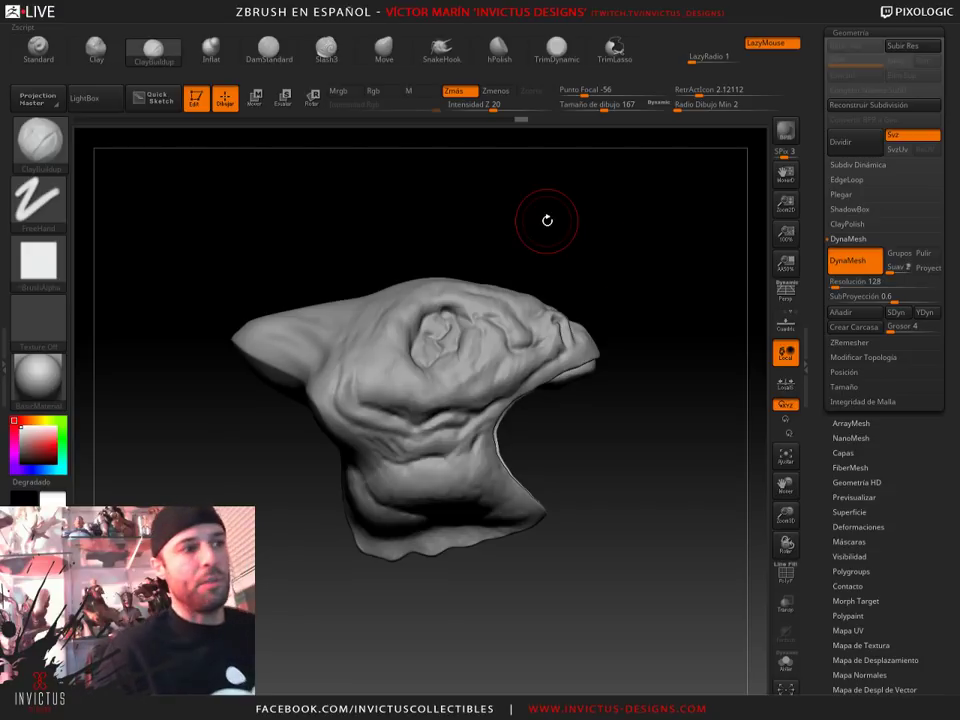
Duplicate the tongue piece as a new subtool
drag(654, 360, 646, 366)
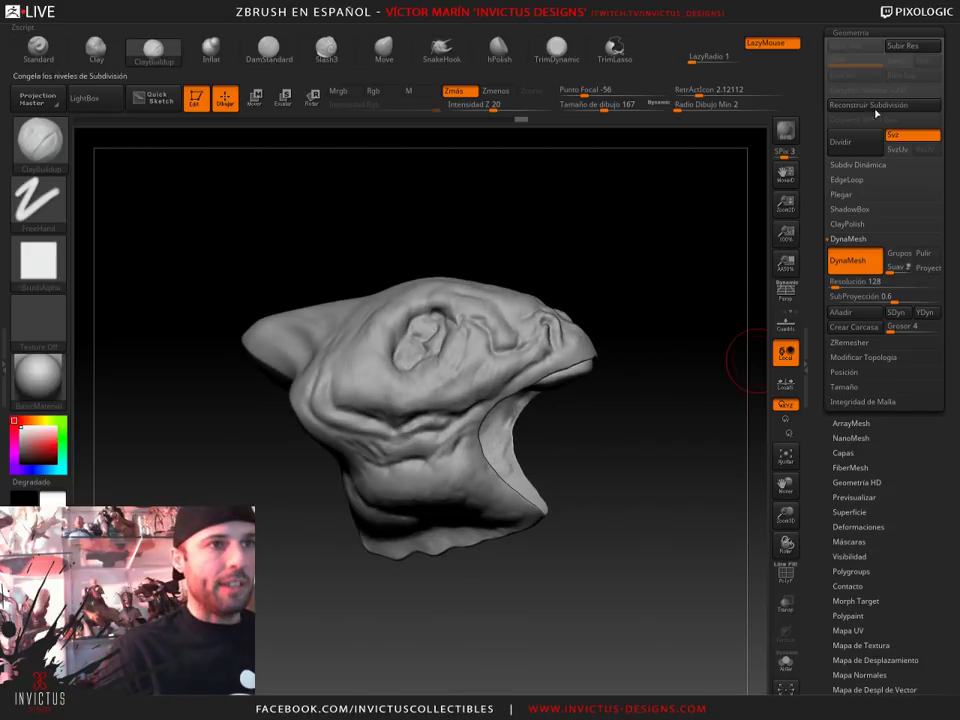
click(852, 33)
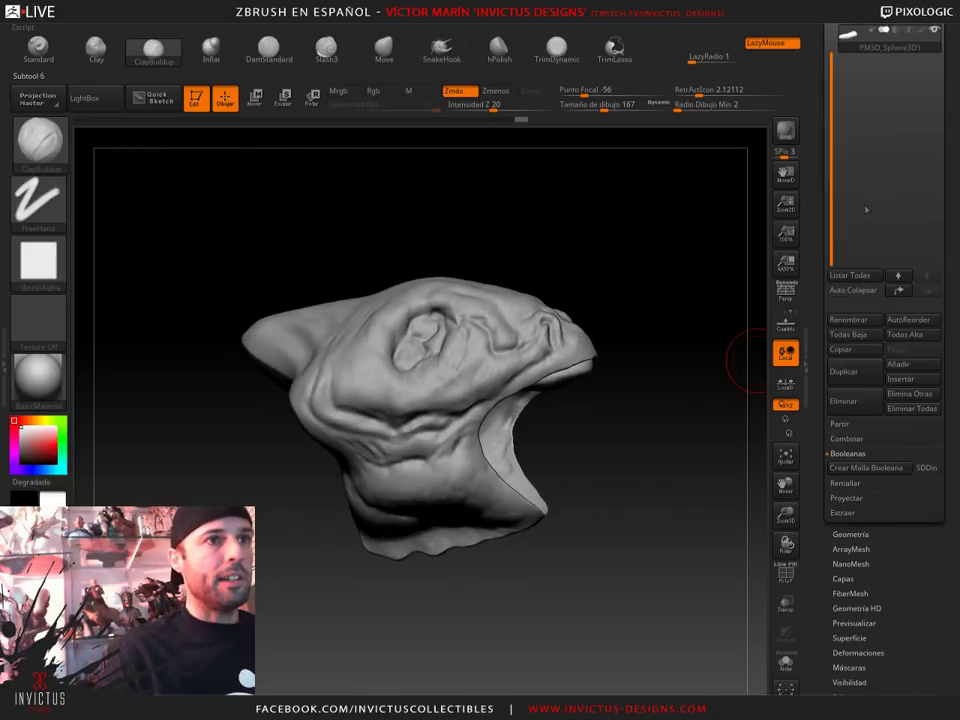
click(843, 371)
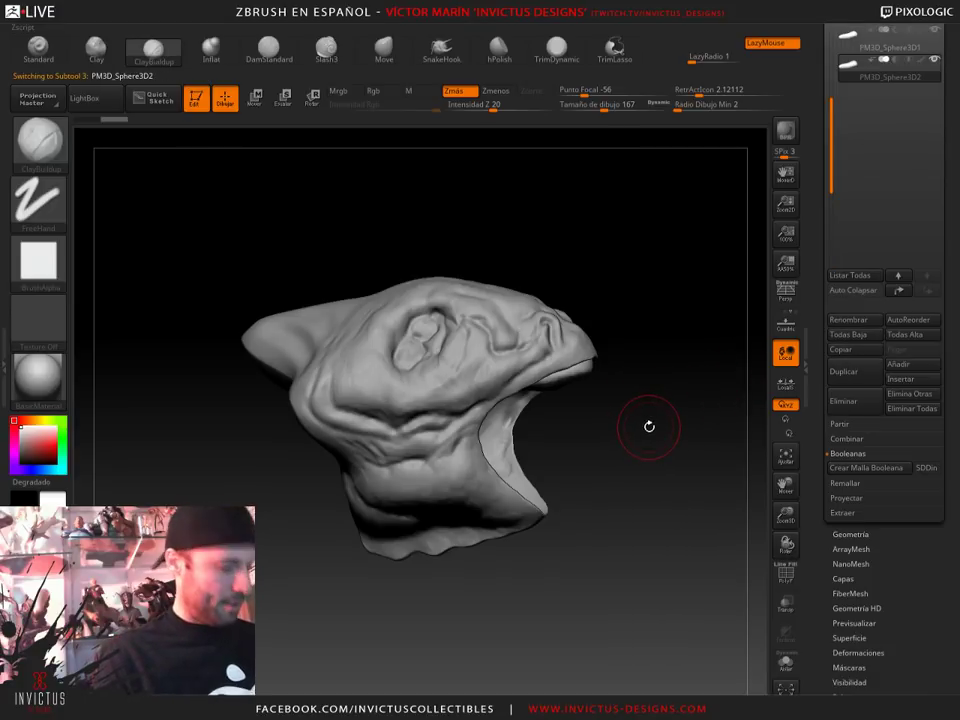
Scale the duplicate tongue down with the gizmo and seat it inside the lower jaw
key(w)
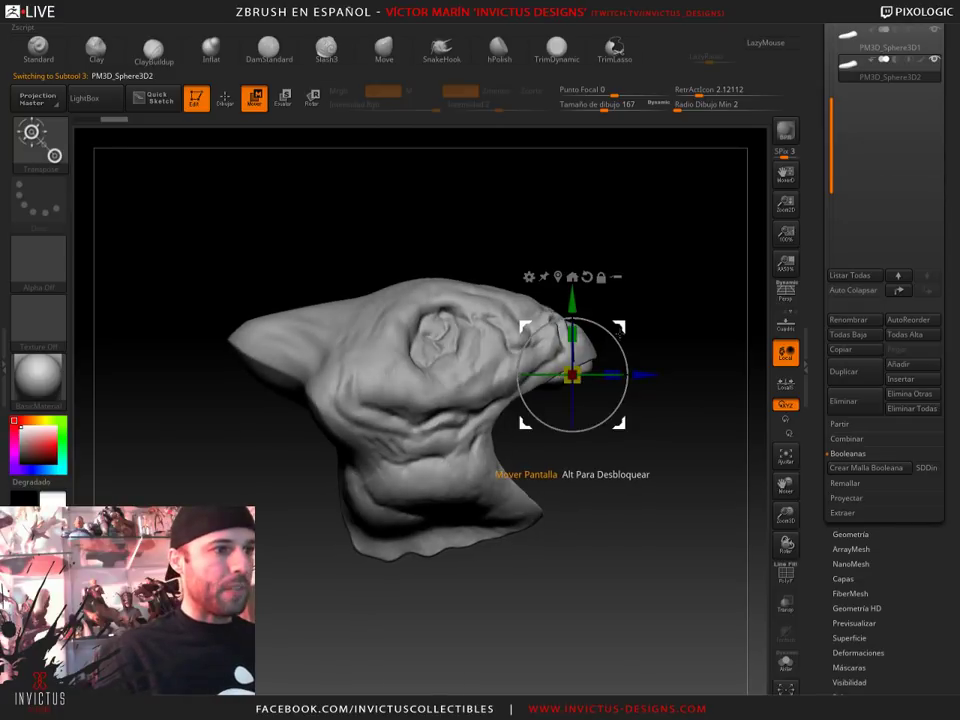
mouse_move(572, 375)
mouse_down()
mouse_move(565, 465)
mouse_move(597, 483)
mouse_move(545, 530)
mouse_up()
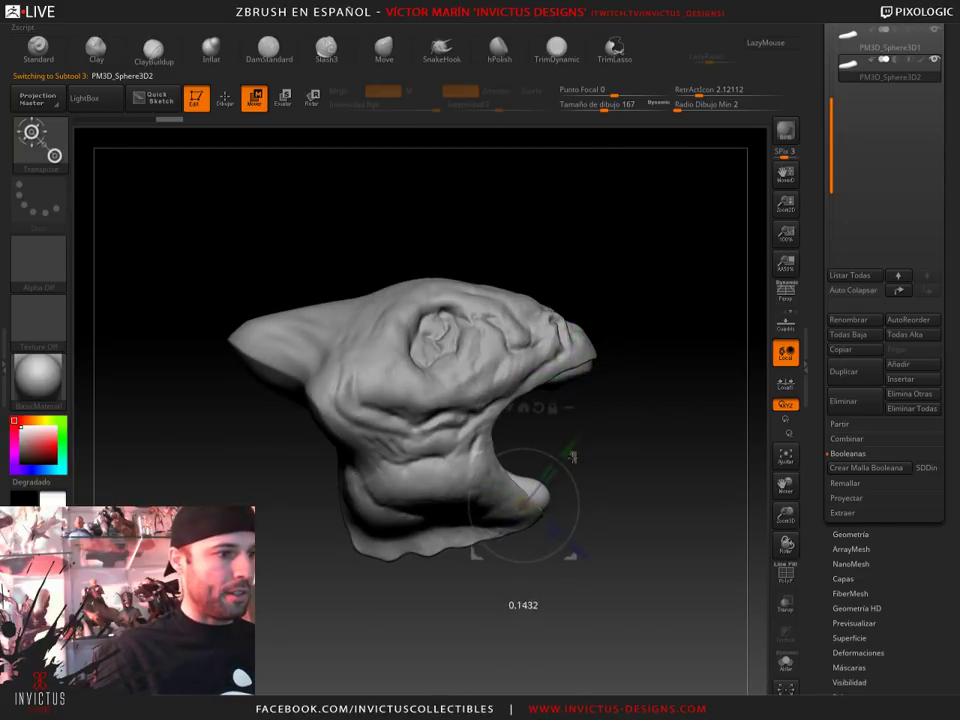
mouse_move(640, 400)
mouse_down()
mouse_move(569, 522)
mouse_move(579, 482)
mouse_up()
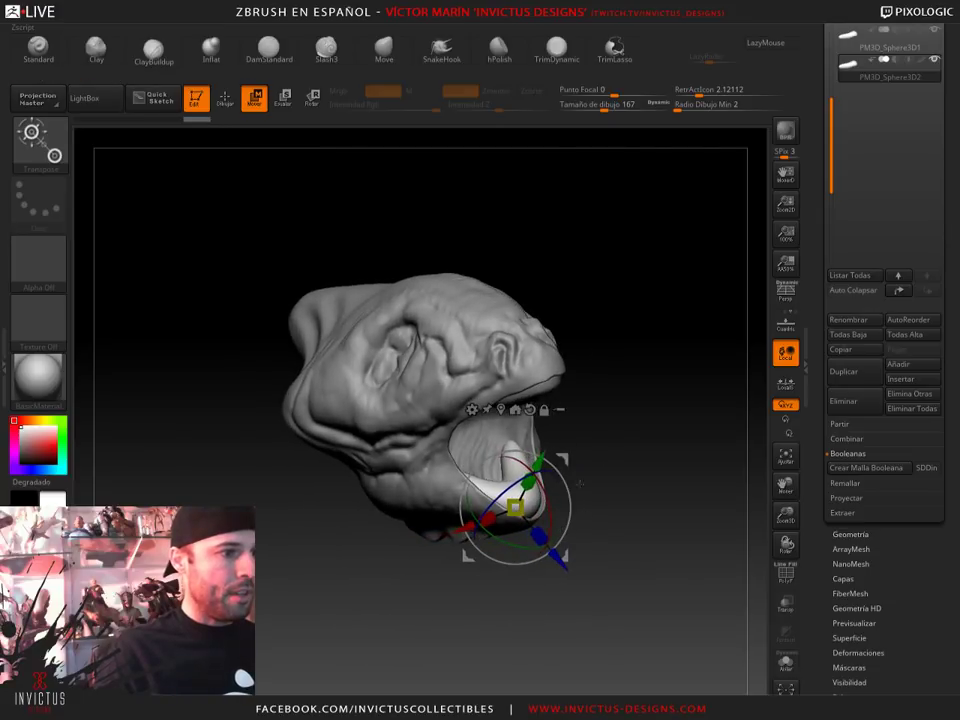
key(q)
mouse_move(645, 416)
mouse_down()
mouse_move(647, 499)
mouse_move(662, 427)
mouse_move(326, 118)
mouse_up()
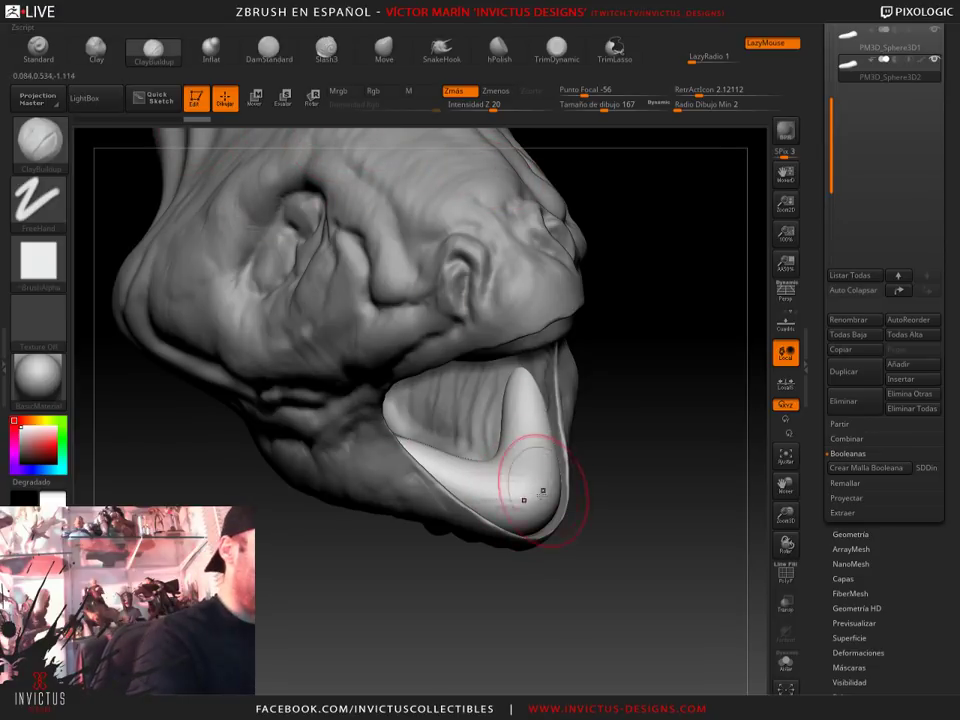
Orbit the head to inspect the tongue from the front, side and underneath
right_drag(535, 514, 538, 490)
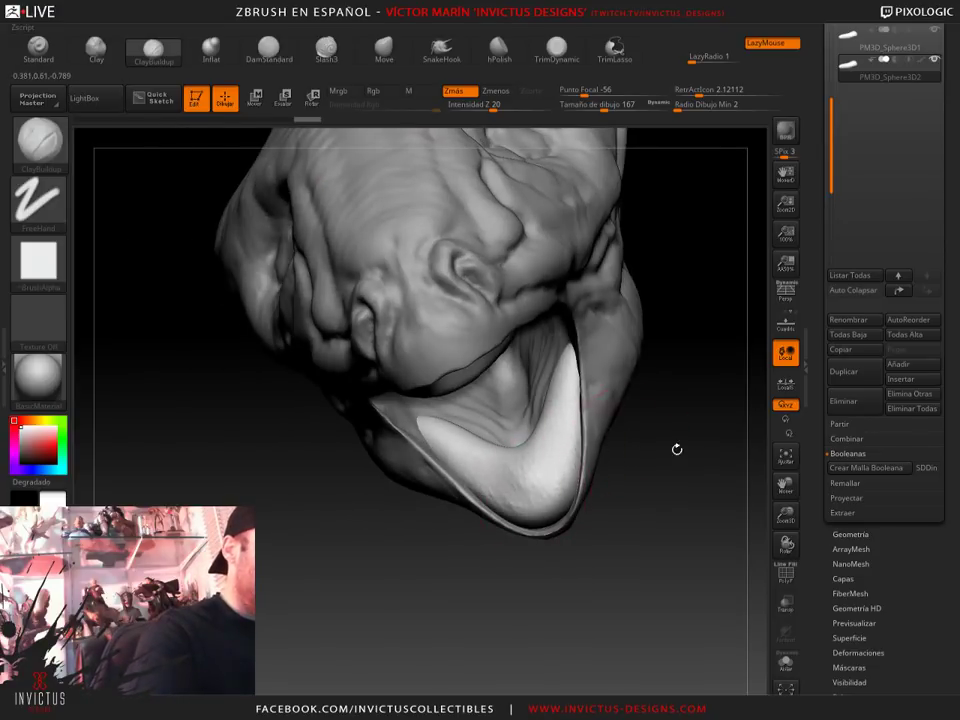
drag(677, 450, 535, 480)
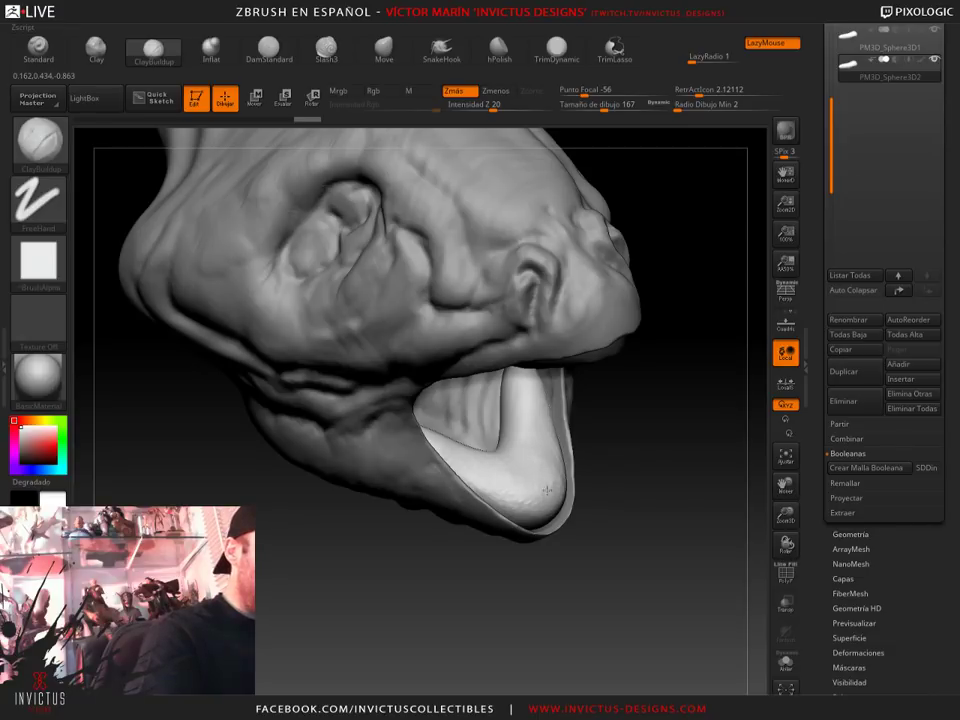
right_drag(546, 490, 557, 501)
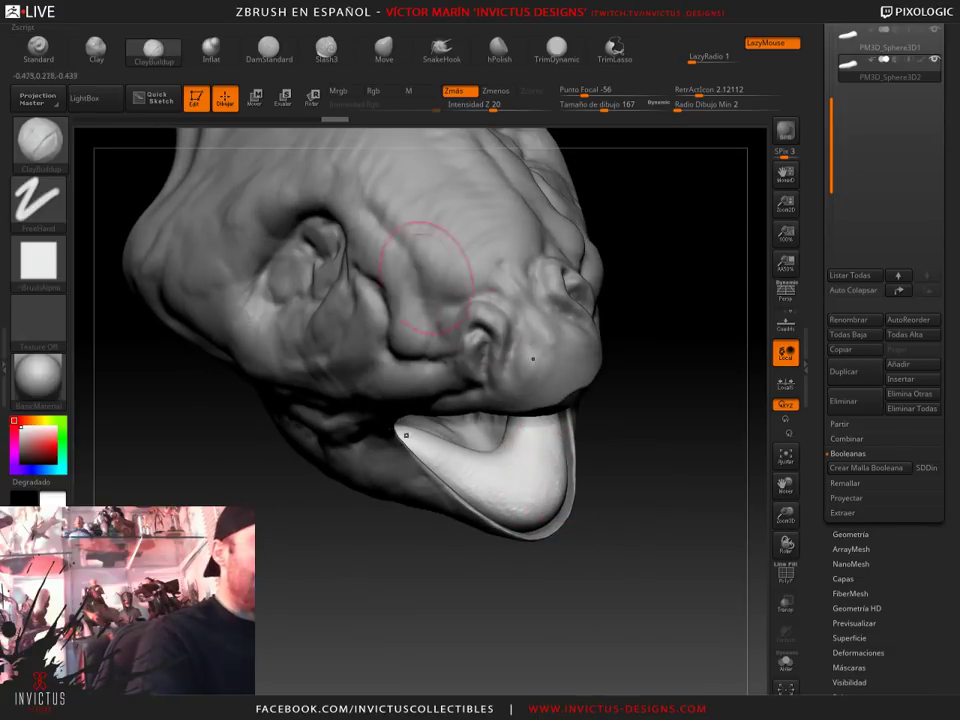
drag(654, 499, 552, 475)
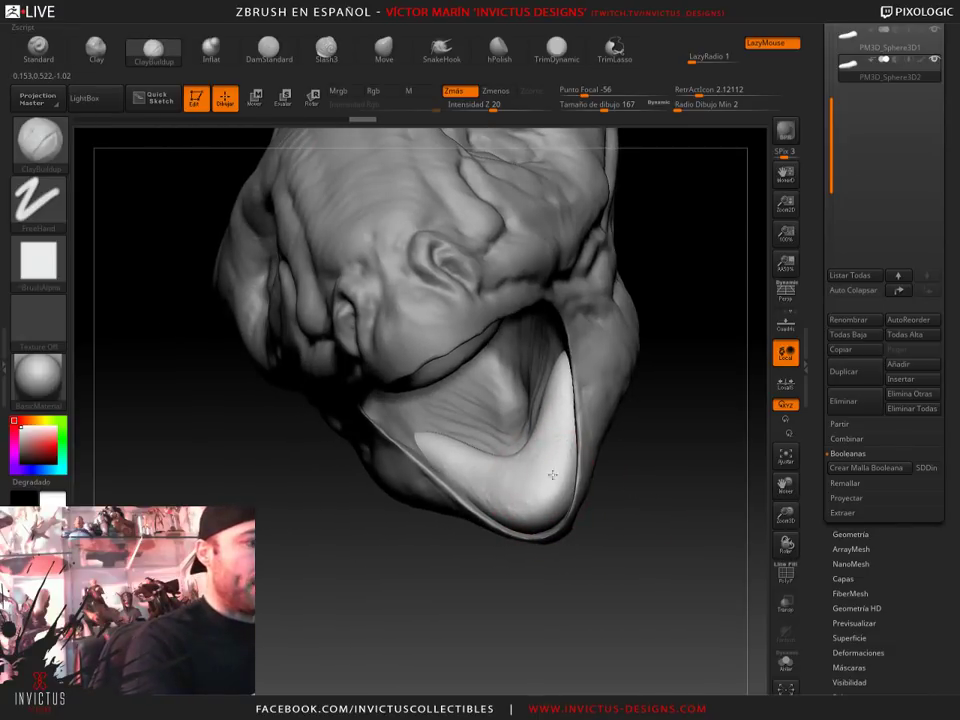
drag(603, 452, 592, 480)
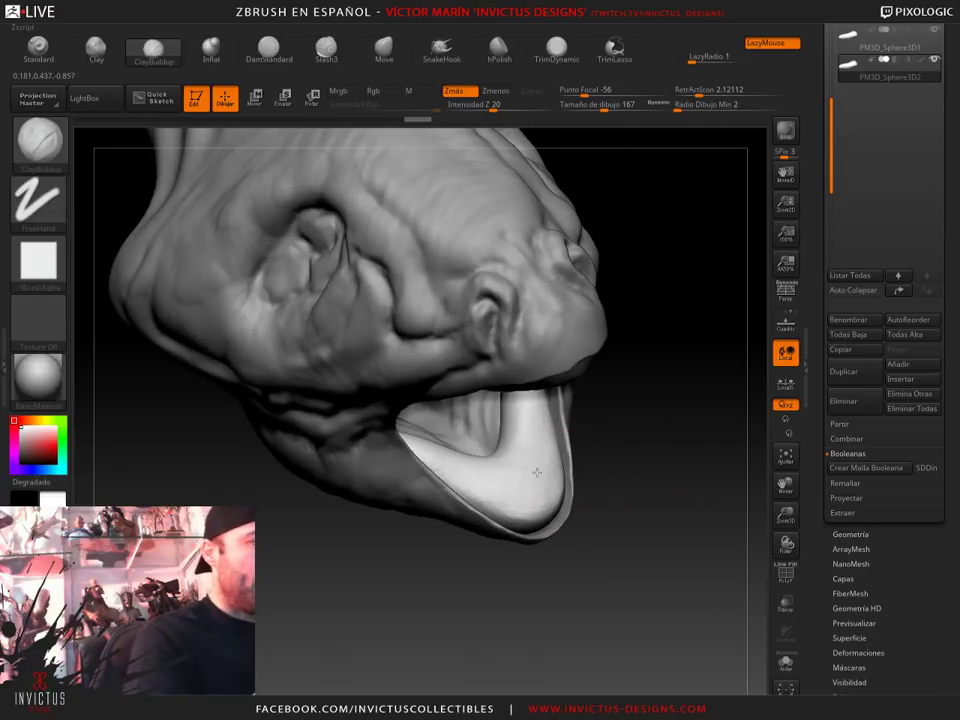
Check the tongue inside the open mouth and select TrimDynamic in Zsub mode at Z intensity 43
right_drag(537, 472, 518, 456)
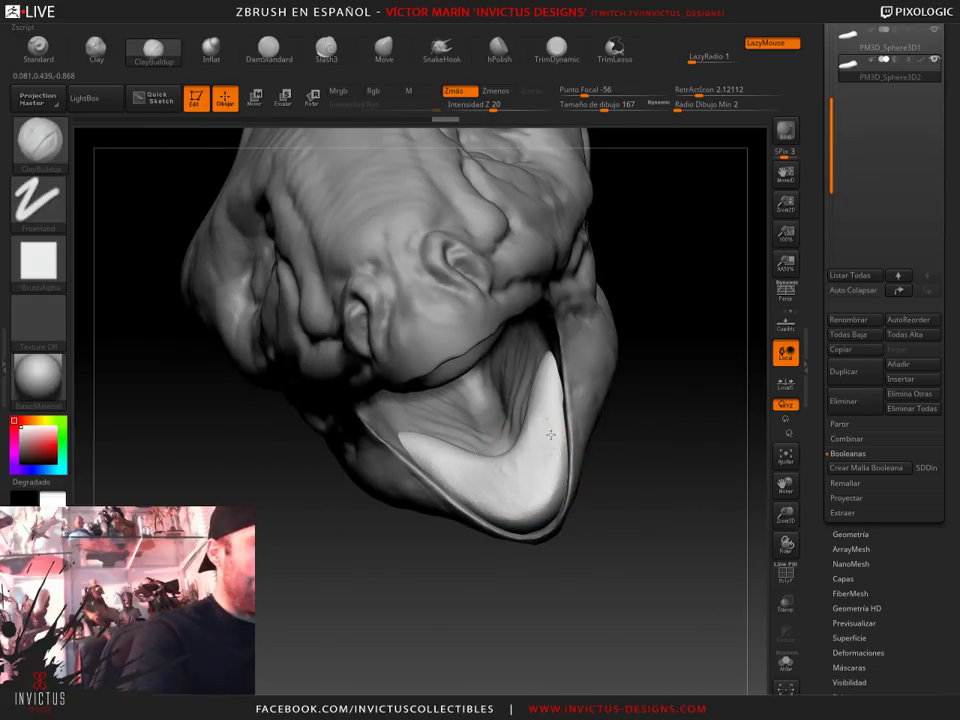
mouse_move(659, 456)
mouse_down()
mouse_move(604, 497)
mouse_move(560, 505)
mouse_up()
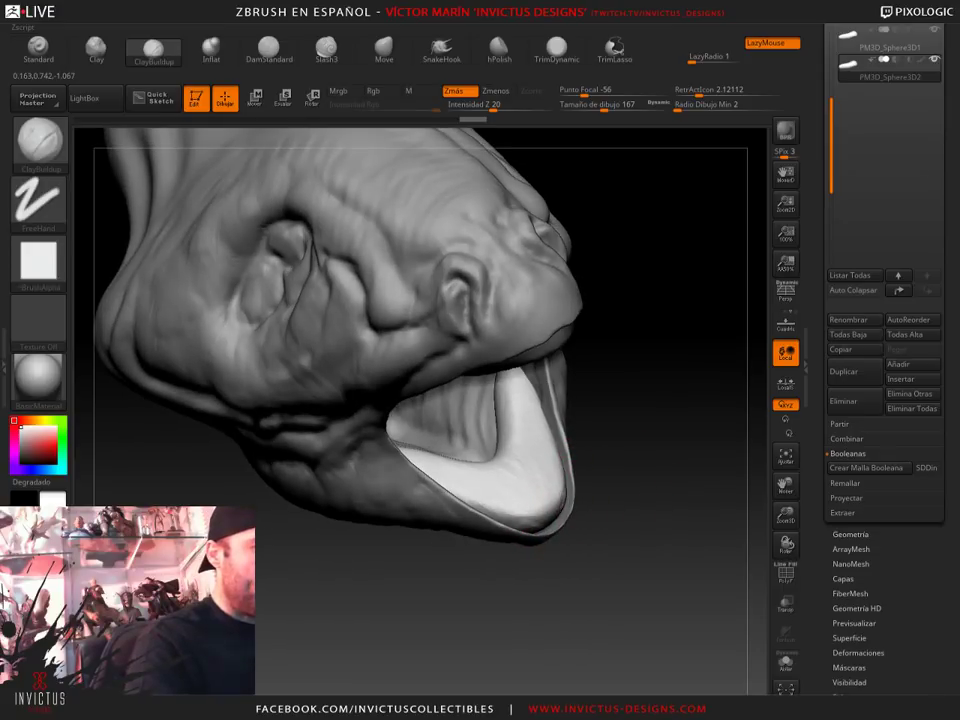
mouse_move(622, 498)
mouse_down()
mouse_move(600, 505)
mouse_move(617, 456)
mouse_move(610, 420)
mouse_up()
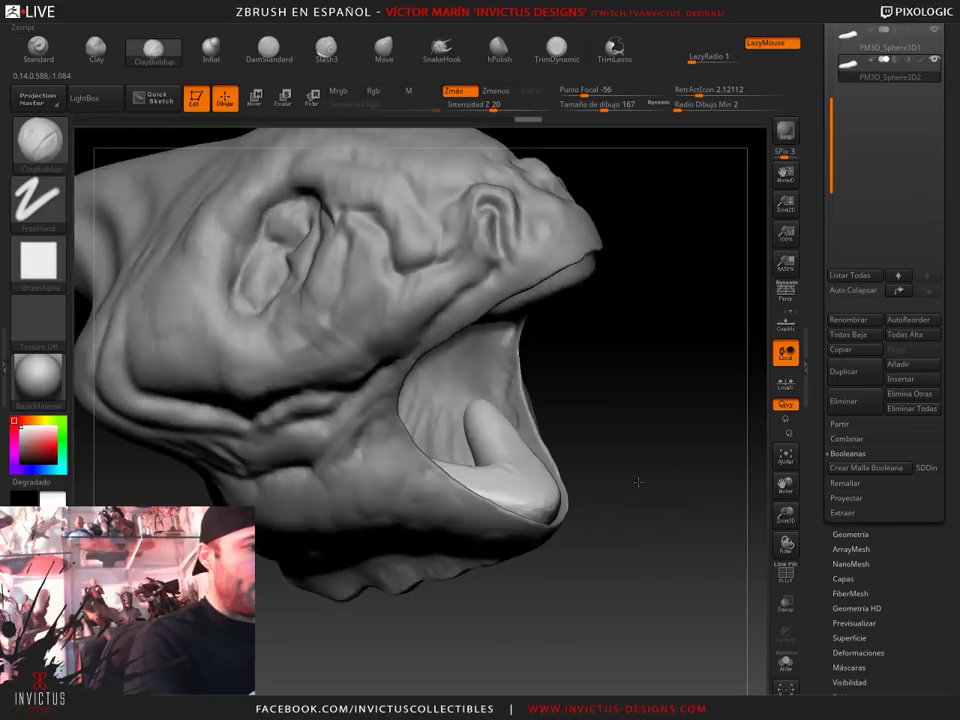
click(557, 48)
drag(600, 370, 535, 502)
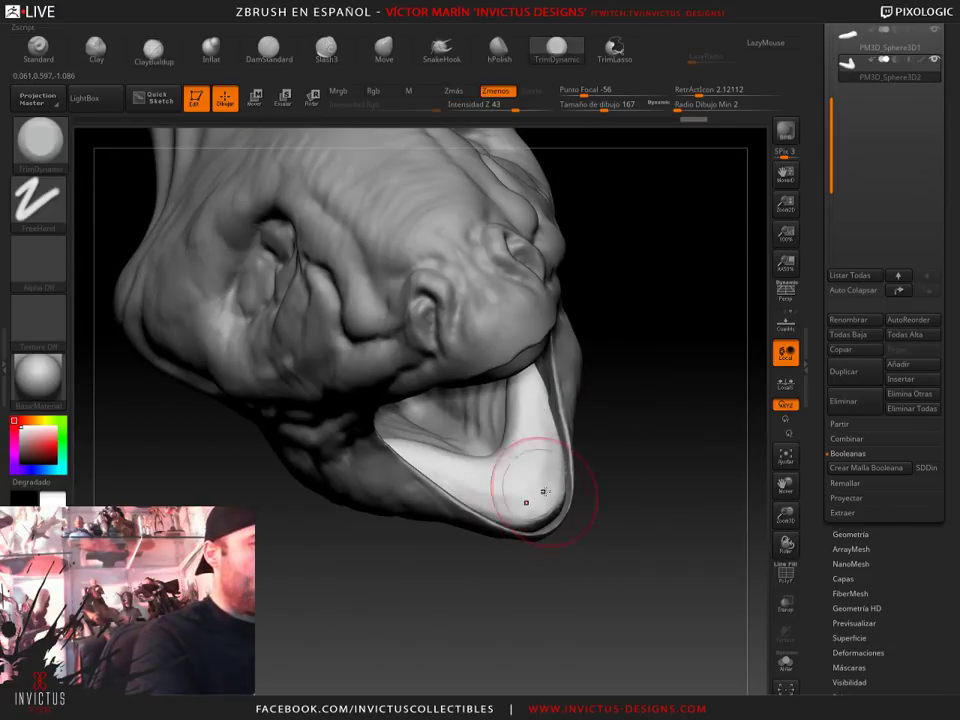
mouse_move(643, 429)
mouse_down()
mouse_move(666, 446)
mouse_move(535, 510)
mouse_up()
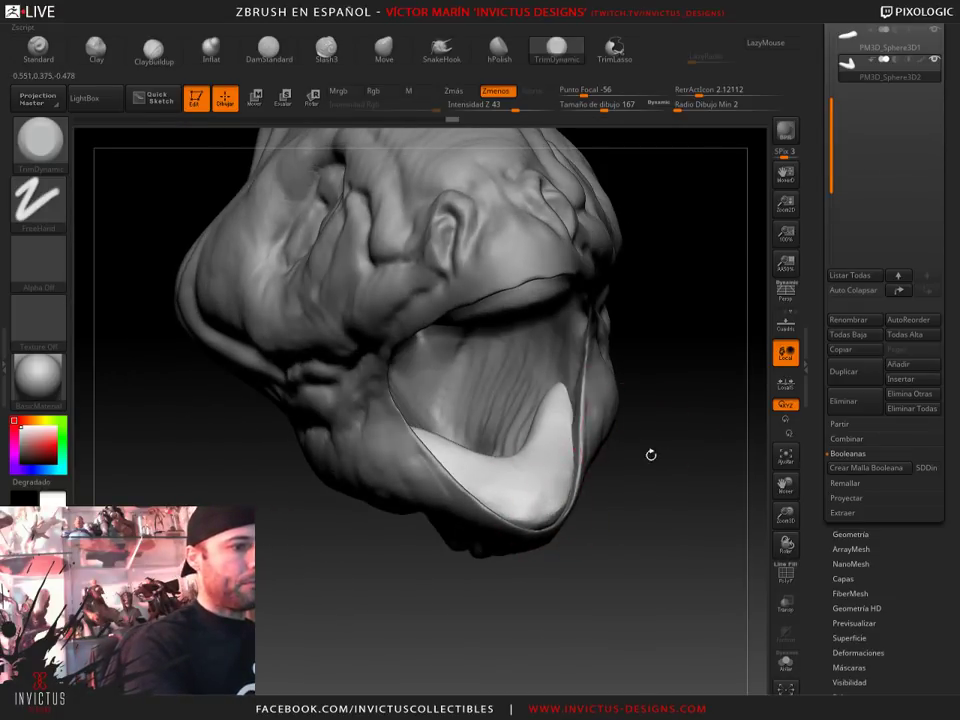
mouse_move(651, 455)
mouse_down()
mouse_move(658, 476)
mouse_move(658, 431)
mouse_move(679, 493)
mouse_move(652, 514)
mouse_move(679, 516)
mouse_move(638, 414)
mouse_up()
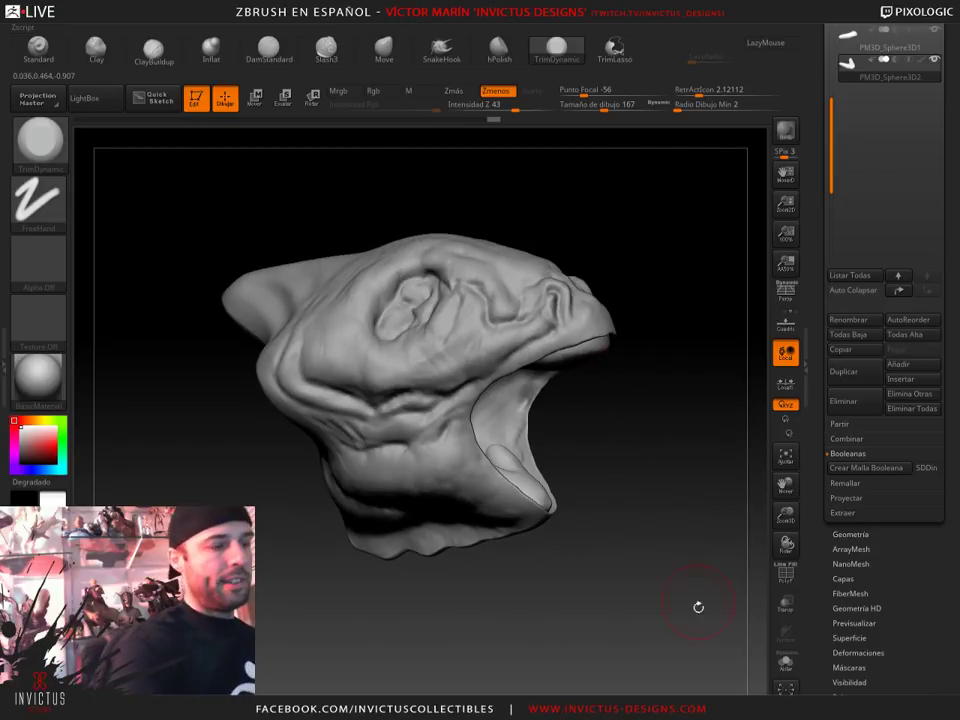
drag(698, 607, 639, 486)
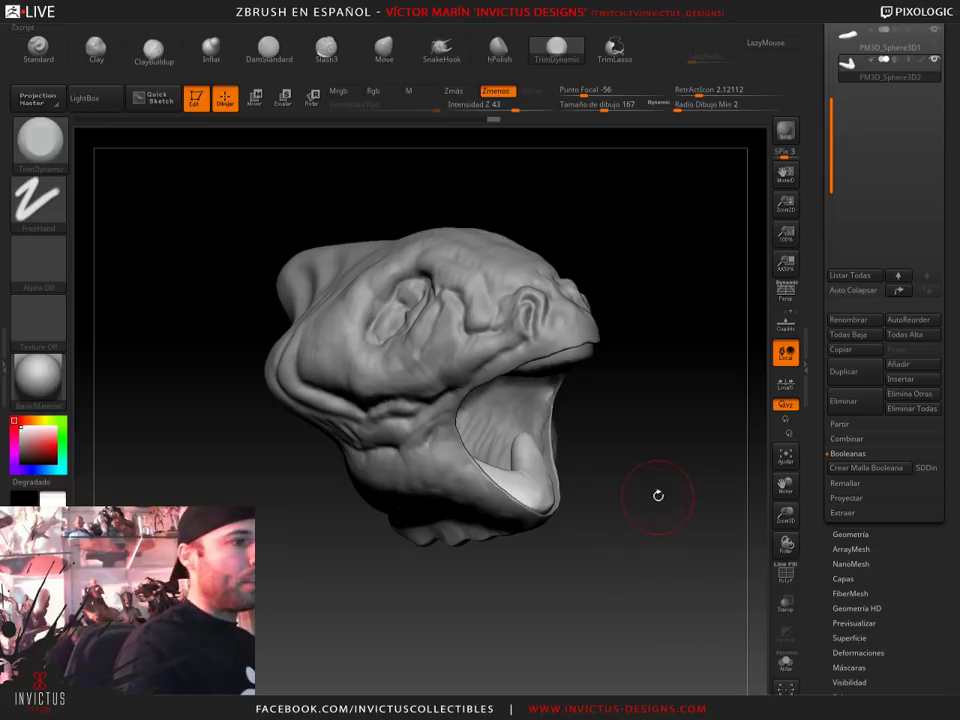
alt+drag(658, 495, 647, 512)
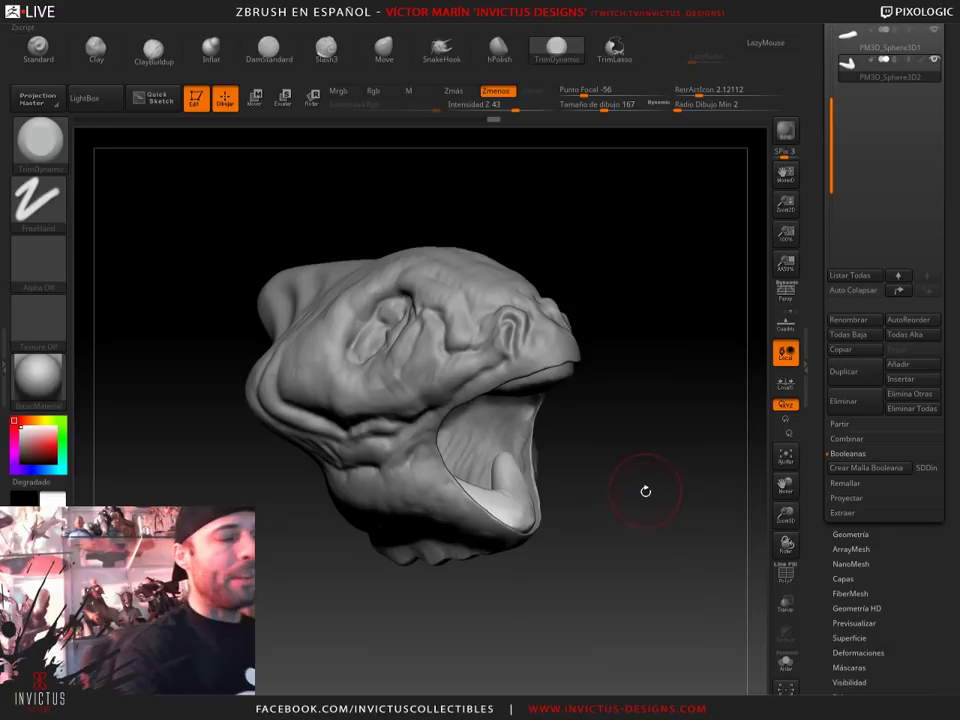
Switch back to ClayBuildup with Draw Size 94 at Z intensity 20
click(173, 60)
drag(574, 289, 632, 336)
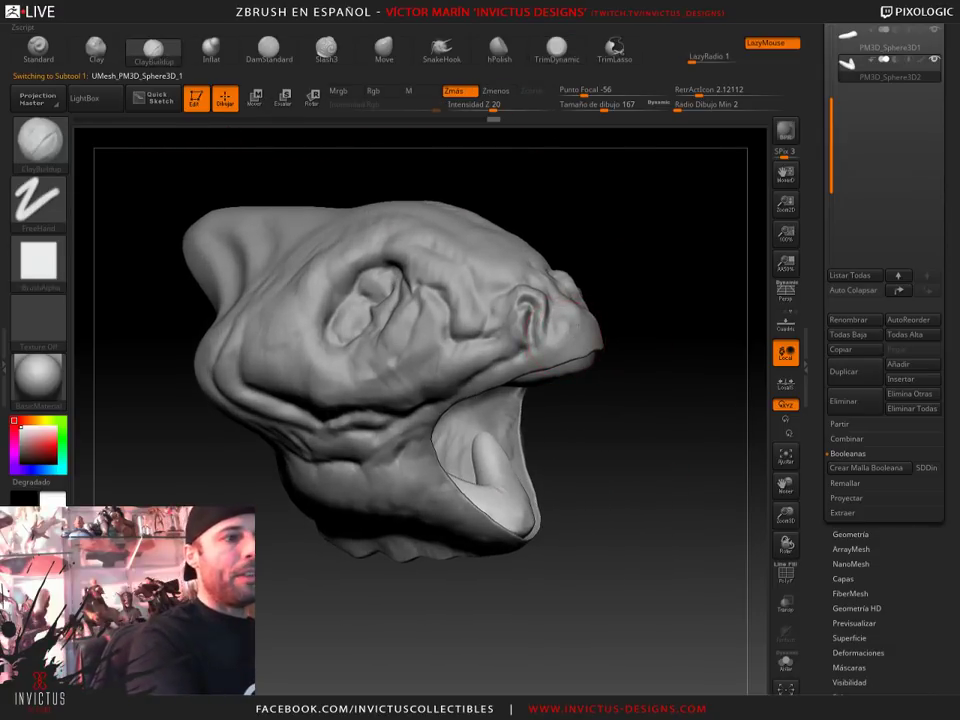
mouse_move(615, 110)
mouse_down()
mouse_move(594, 110)
mouse_move(664, 270)
mouse_move(543, 328)
mouse_up()
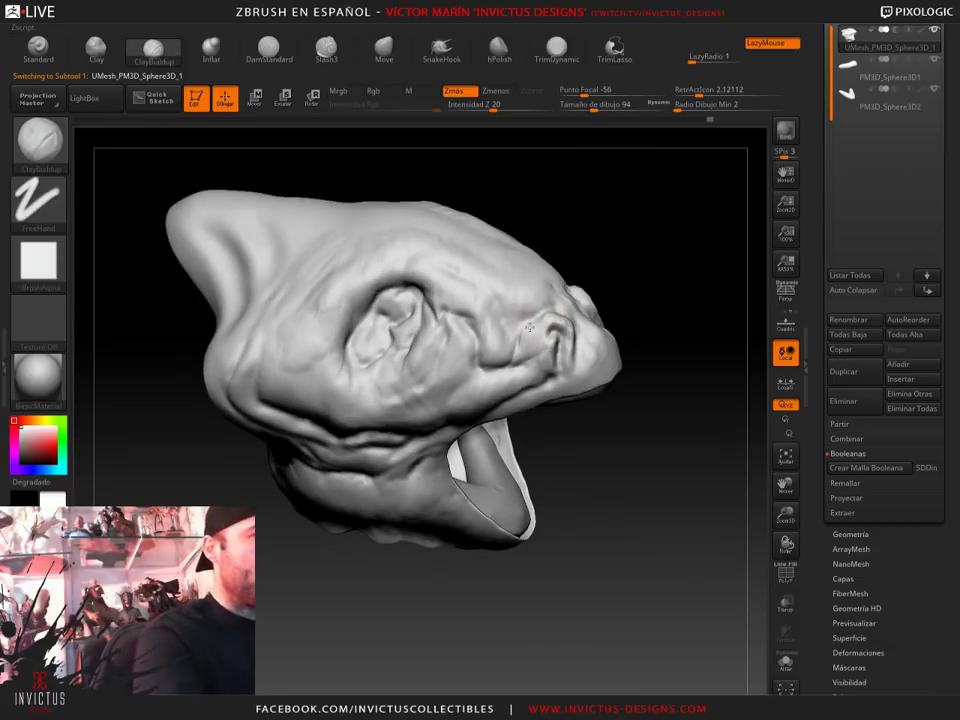
Orbit the head to view the mouth from several side angles, then scroll the tray up to the Tool palette
drag(547, 320, 567, 497)
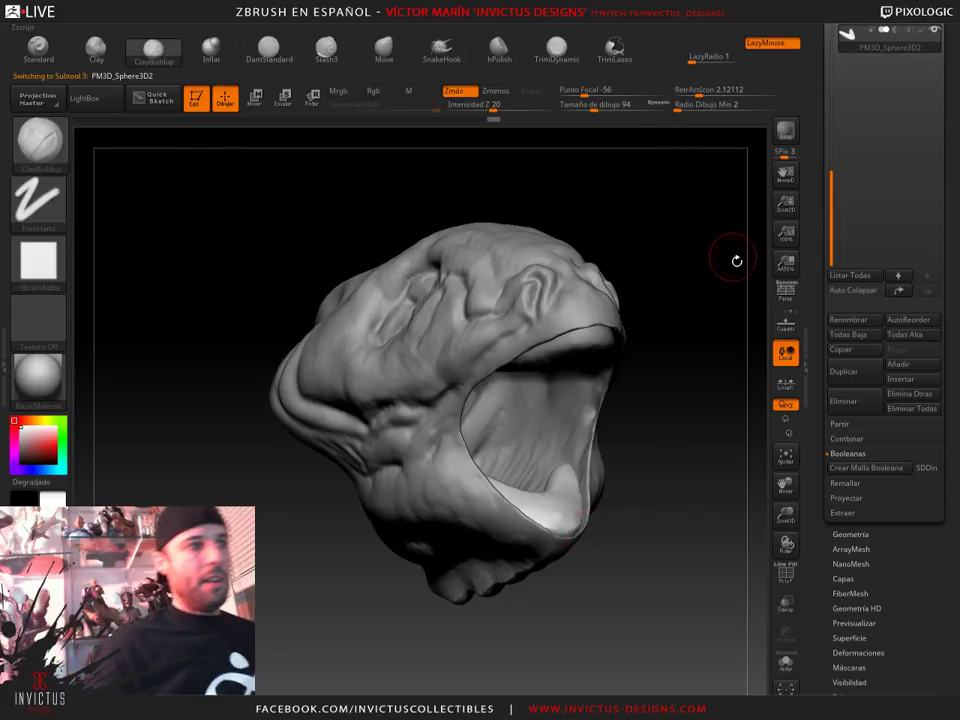
mouse_move(736, 260)
mouse_down()
mouse_move(735, 268)
mouse_move(645, 258)
mouse_up()
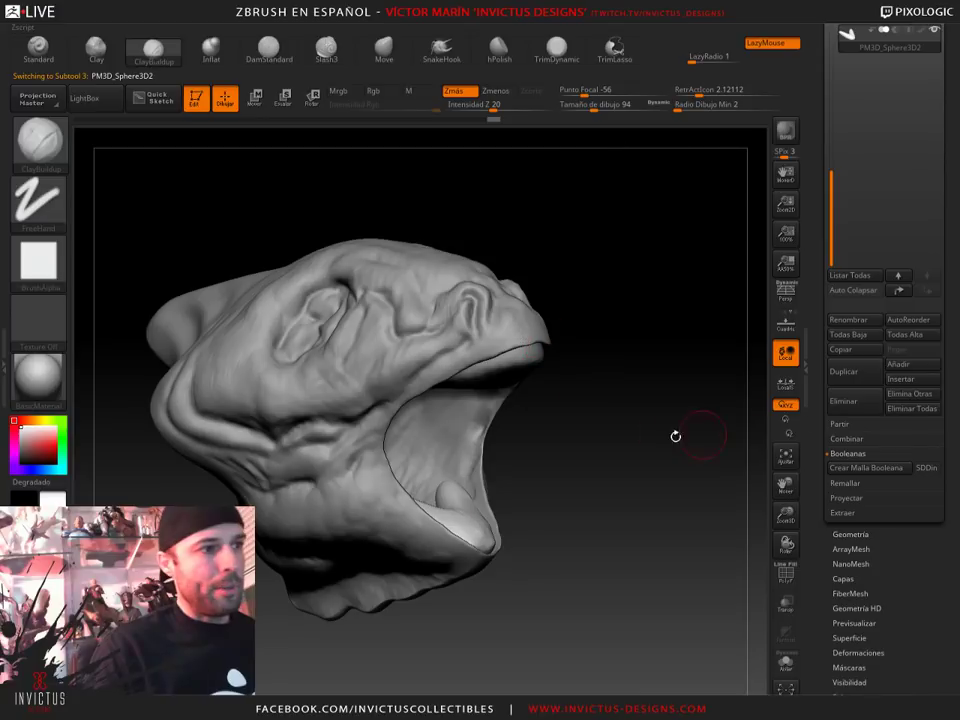
mouse_move(607, 470)
mouse_down()
mouse_move(593, 401)
mouse_move(615, 442)
mouse_move(579, 454)
mouse_move(474, 328)
mouse_up()
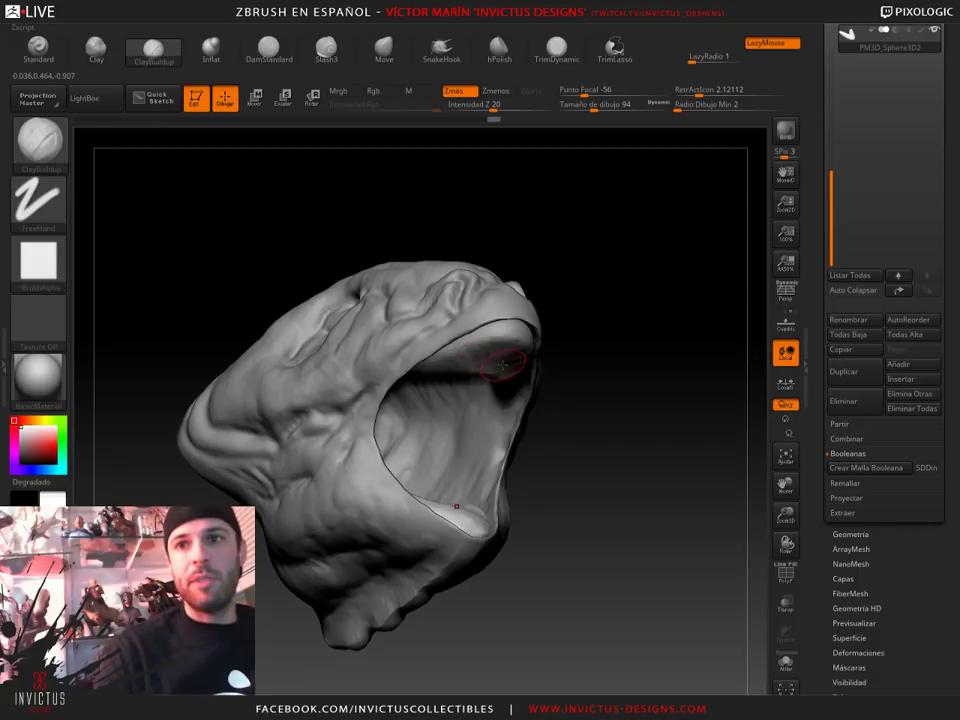
mouse_move(537, 376)
mouse_down()
mouse_move(596, 407)
mouse_move(582, 409)
mouse_up()
scroll(900, 324, up, 3)
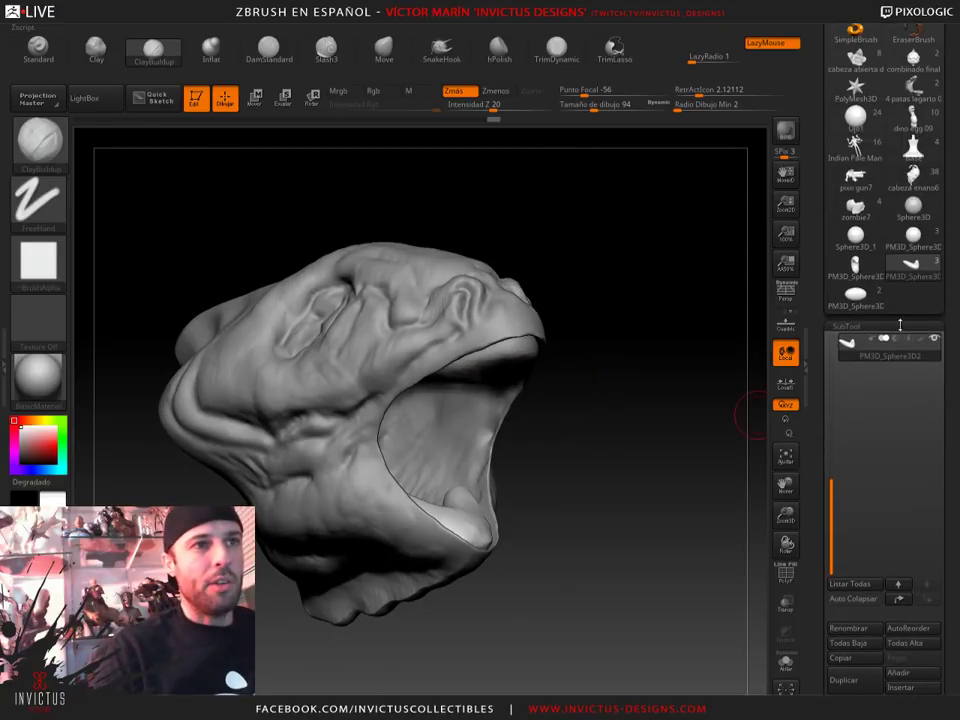
scroll(858, 126, up, 2)
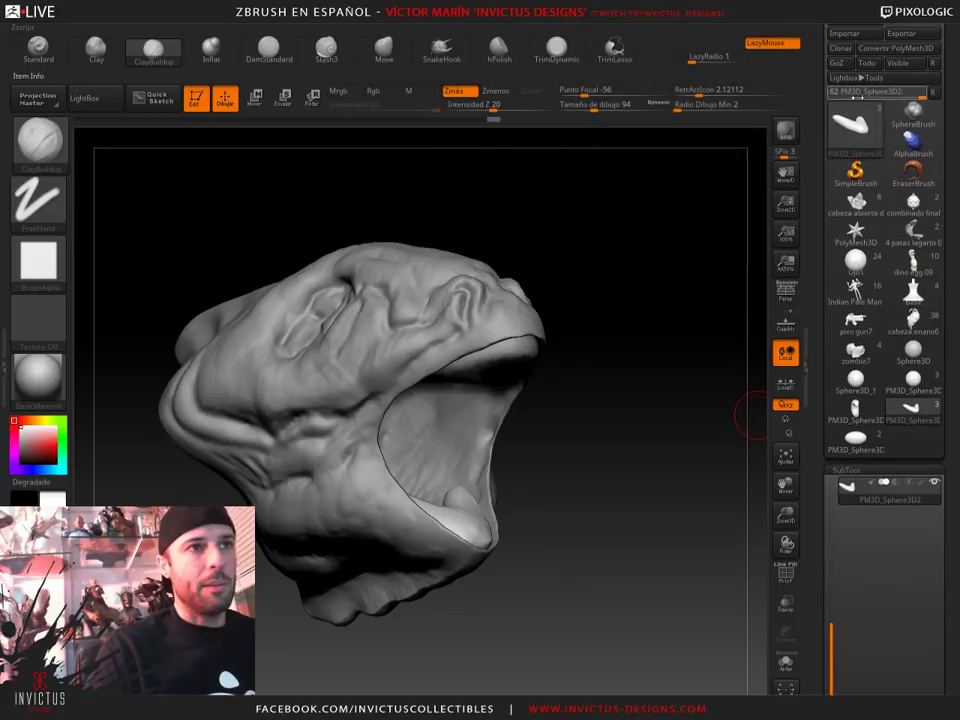
Load the Plane3D primitive and convert it to a PolyMesh3D
click(856, 126)
click(338, 240)
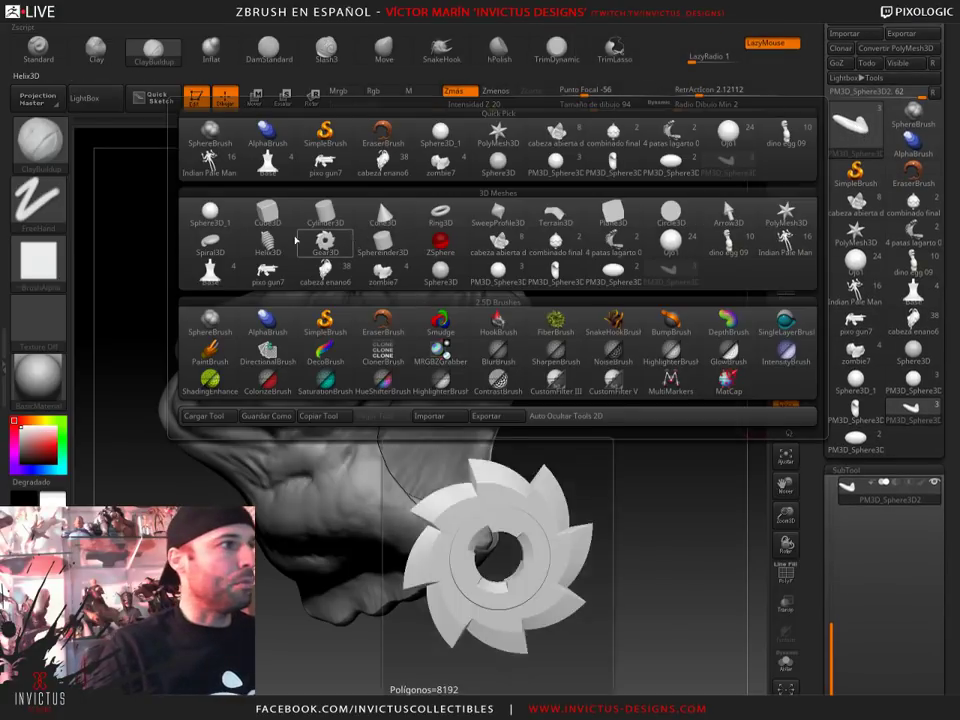
click(613, 212)
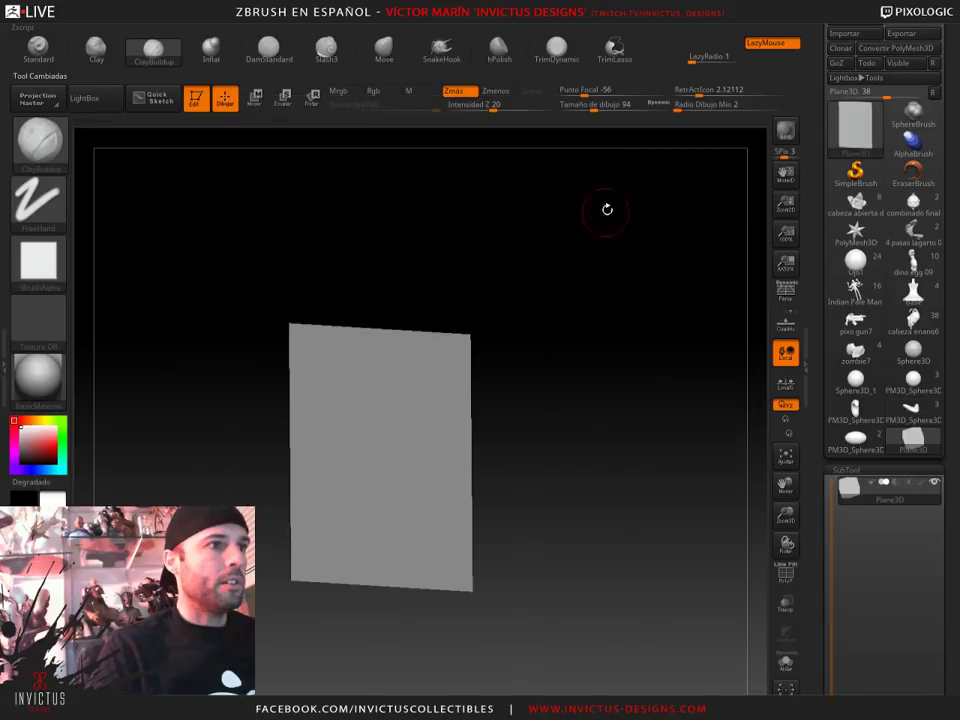
mouse_move(594, 366)
mouse_down()
mouse_move(606, 366)
mouse_move(546, 381)
mouse_move(640, 343)
mouse_move(626, 343)
mouse_up()
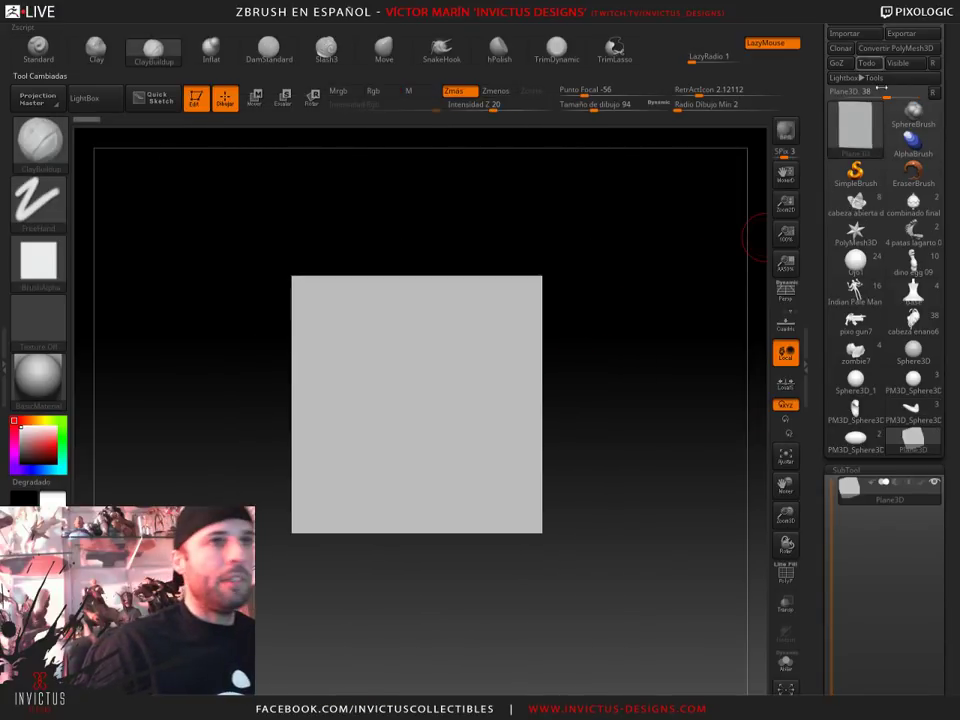
click(884, 48)
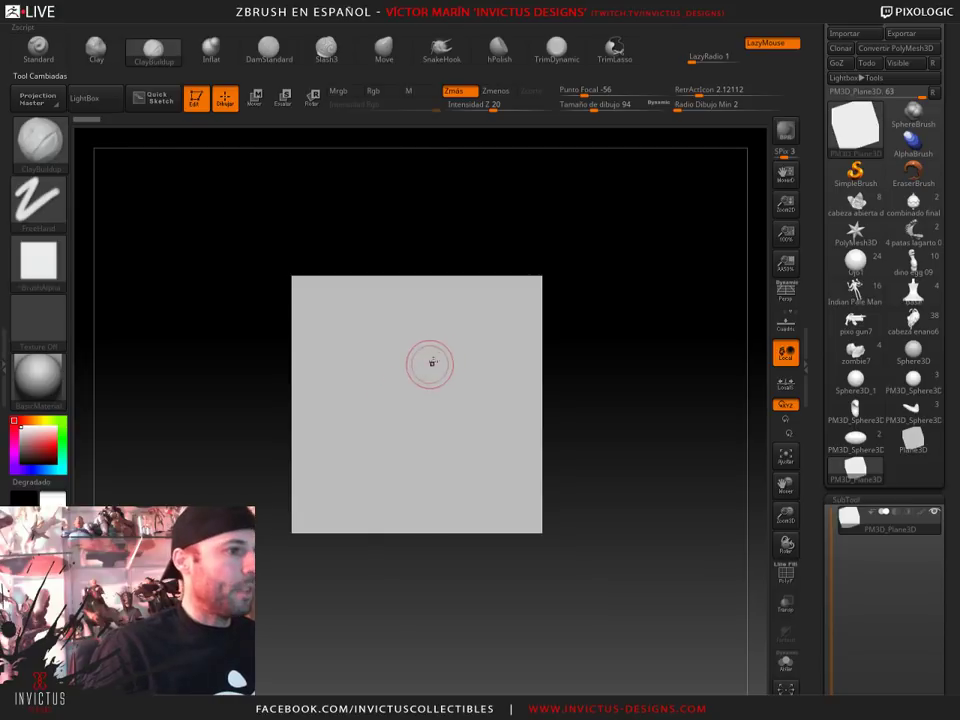
Draw a soft-edged dark circle in the plane's centre with the Circle stroke
click(40, 200)
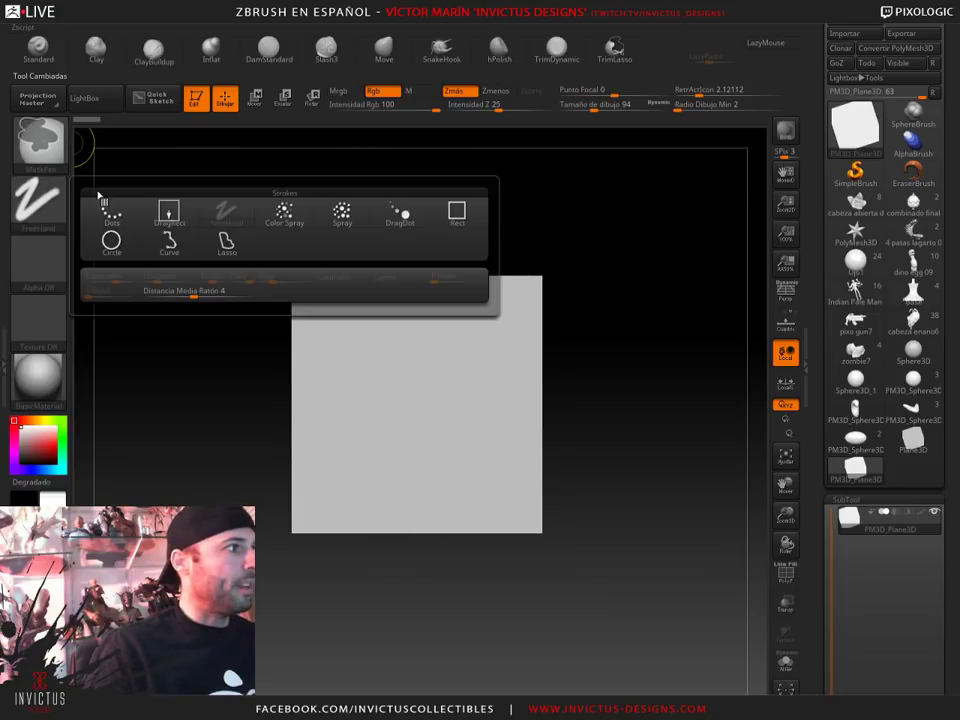
click(114, 254)
mouse_move(373, 335)
mouse_down()
mouse_move(515, 470)
mouse_move(484, 458)
mouse_up()
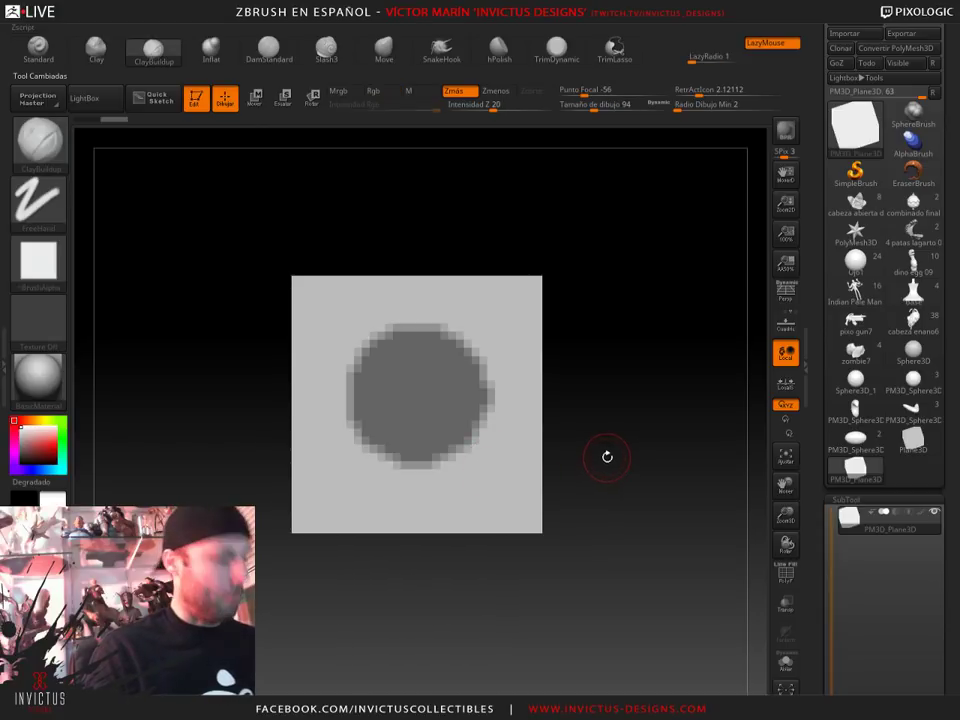
key(ctrl+z)
mouse_move(403, 377)
mouse_down()
mouse_move(425, 413)
mouse_move(510, 482)
mouse_move(480, 474)
mouse_move(484, 459)
mouse_move(484, 468)
mouse_up()
mouse_move(546, 471)
mouse_down()
mouse_move(610, 466)
mouse_move(573, 486)
mouse_move(579, 465)
mouse_up()
ctrl+click(506, 460)
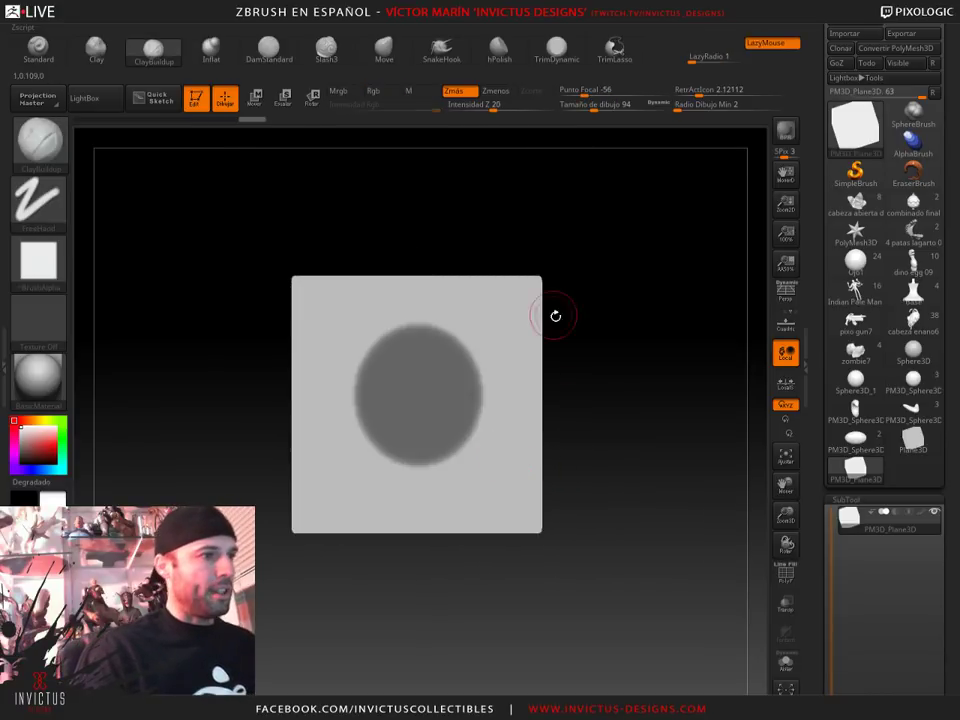
ctrl+click(591, 390)
Invert the mask and pull the disc out of the plane into a long extrusion
ctrl+shift+drag(602, 416, 645, 426)
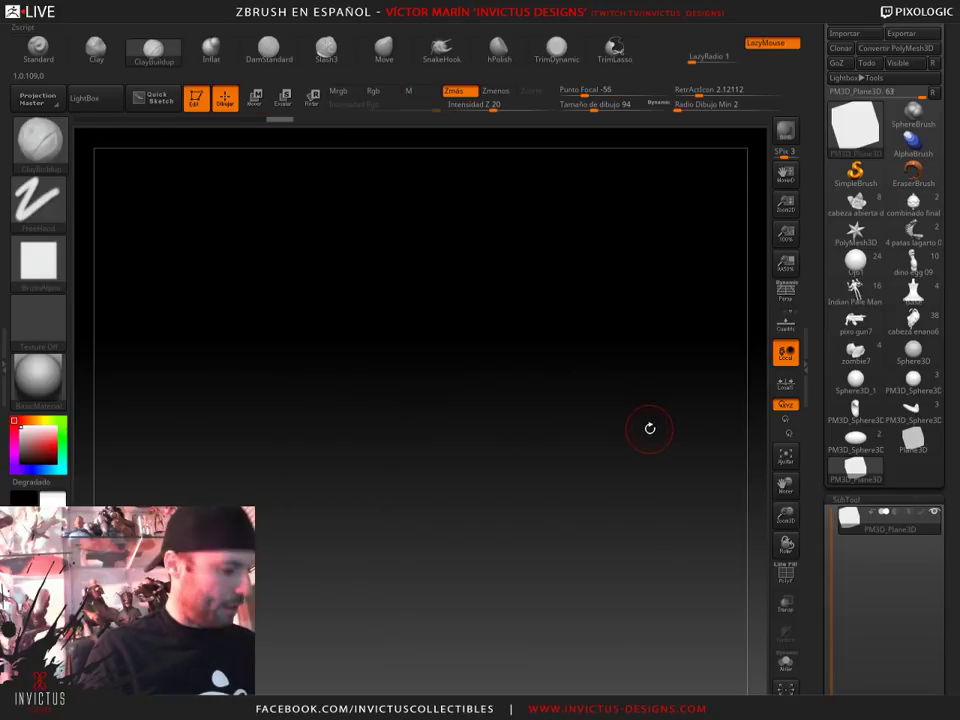
key(w)
drag(575, 404, 680, 410)
mouse_move(652, 583)
alt+mouse_down()
mouse_move(487, 583)
mouse_move(504, 525)
mouse_move(496, 532)
alt+mouse_up()
drag(567, 414, 632, 410)
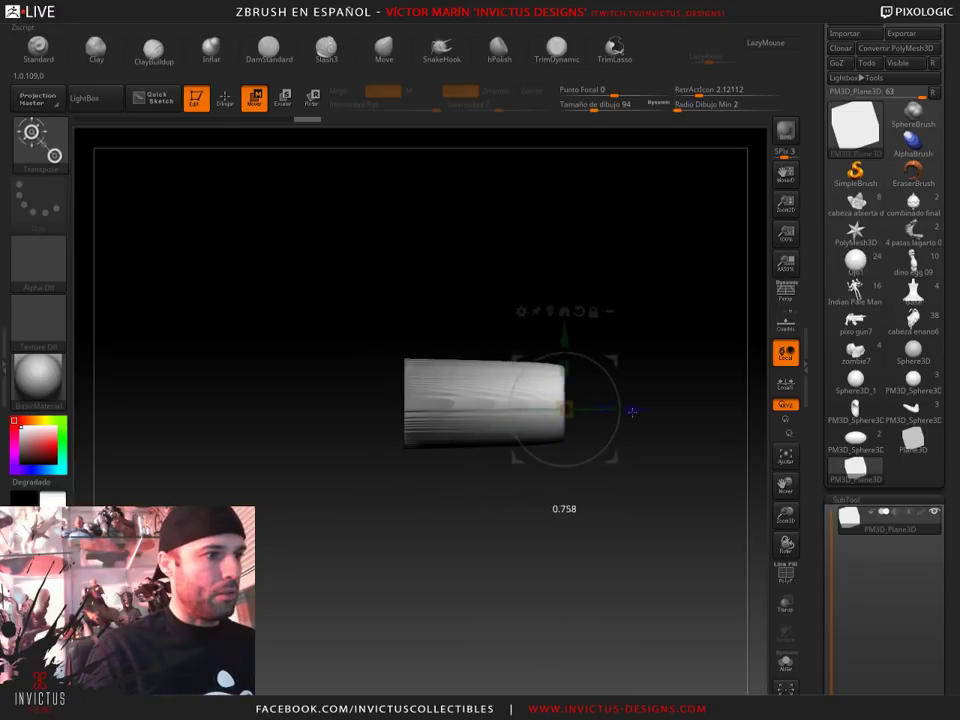
Smooth the extruded bullet shape with a larger brush
key(q)
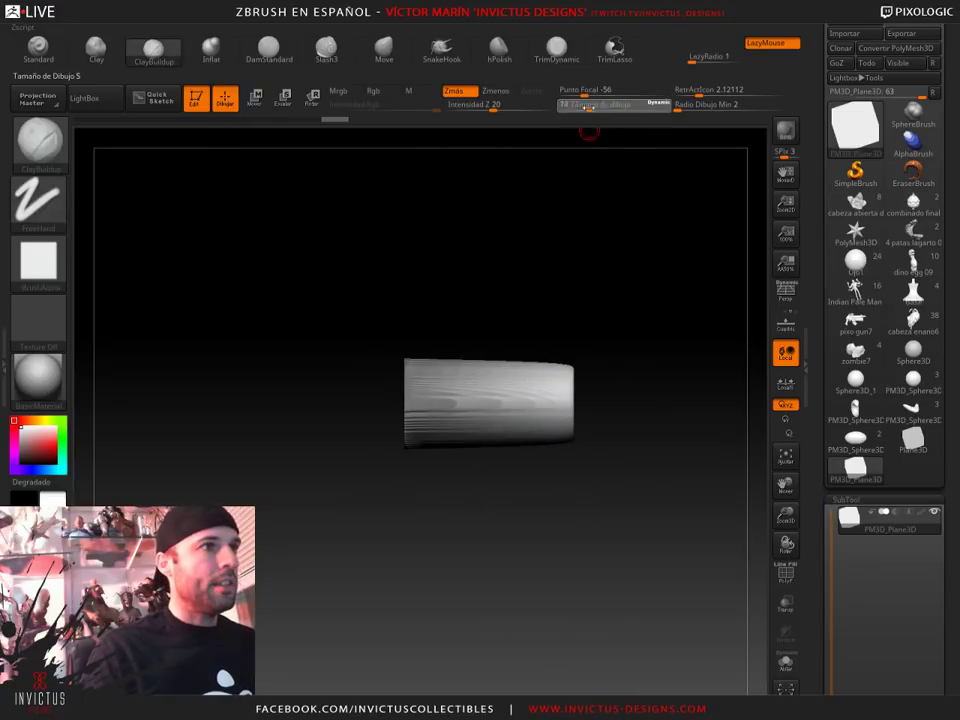
drag(592, 108, 652, 108)
drag(664, 279, 566, 430)
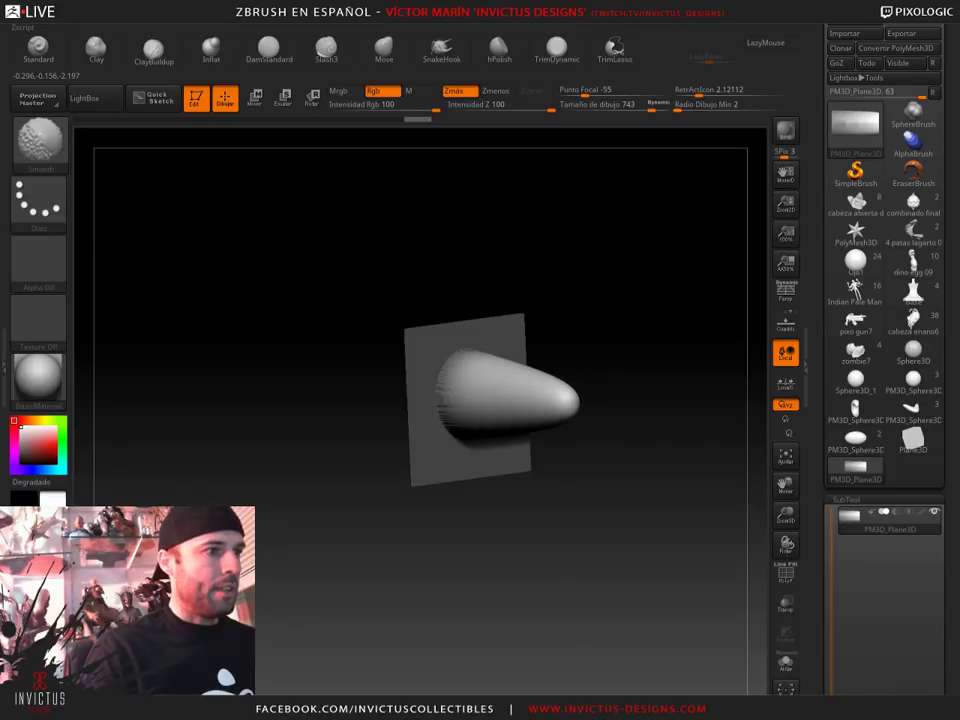
mouse_move(574, 456)
shift+mouse_down()
mouse_move(613, 465)
mouse_move(600, 445)
shift+mouse_up()
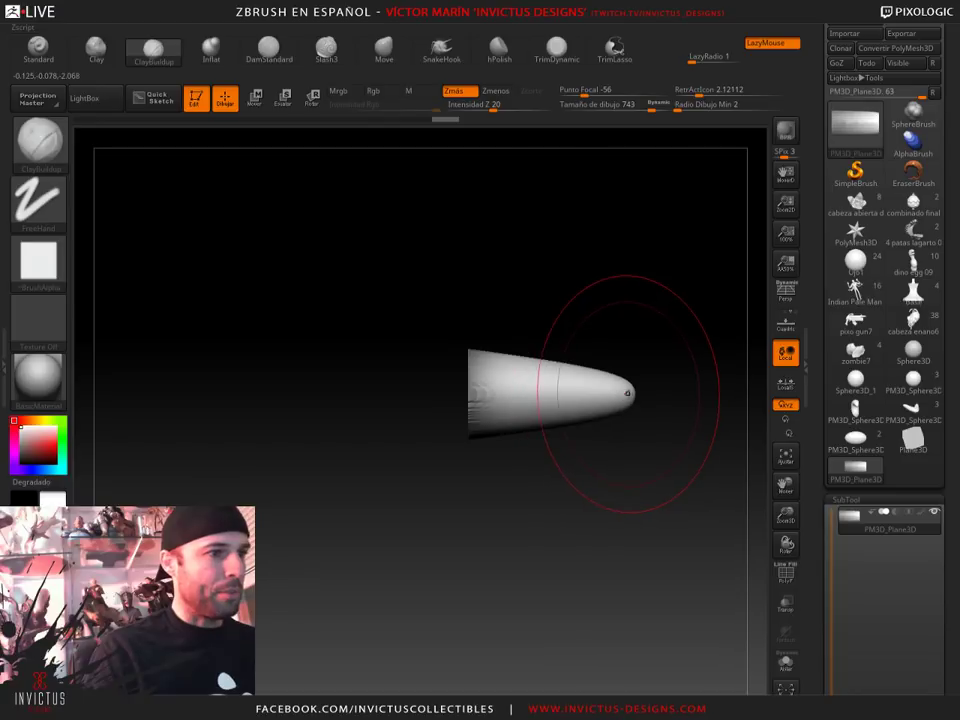
Lengthen and curl the tip with the SnakeHook and Spiral brushes, then smooth it
click(441, 48)
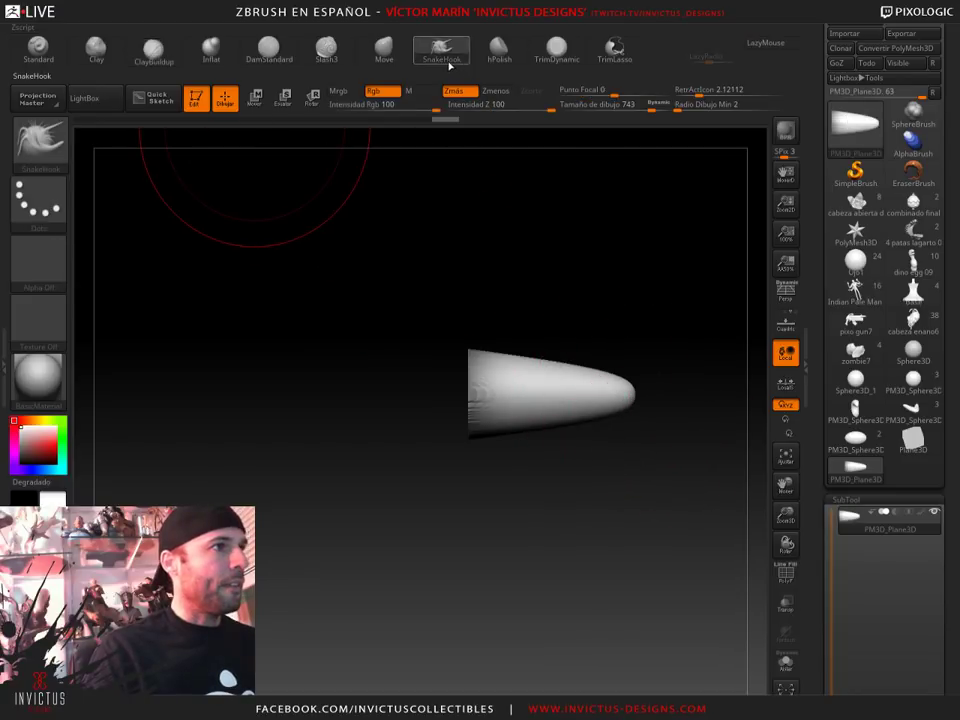
mouse_move(627, 400)
mouse_down()
mouse_move(640, 390)
mouse_move(594, 404)
mouse_move(621, 400)
mouse_up()
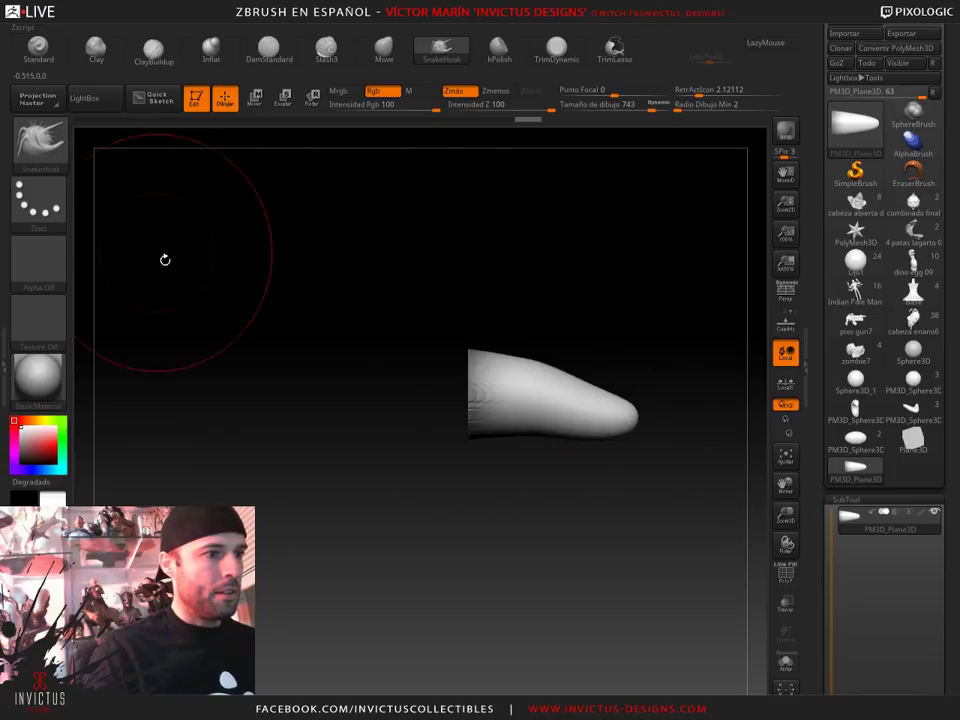
click(52, 152)
click(128, 300)
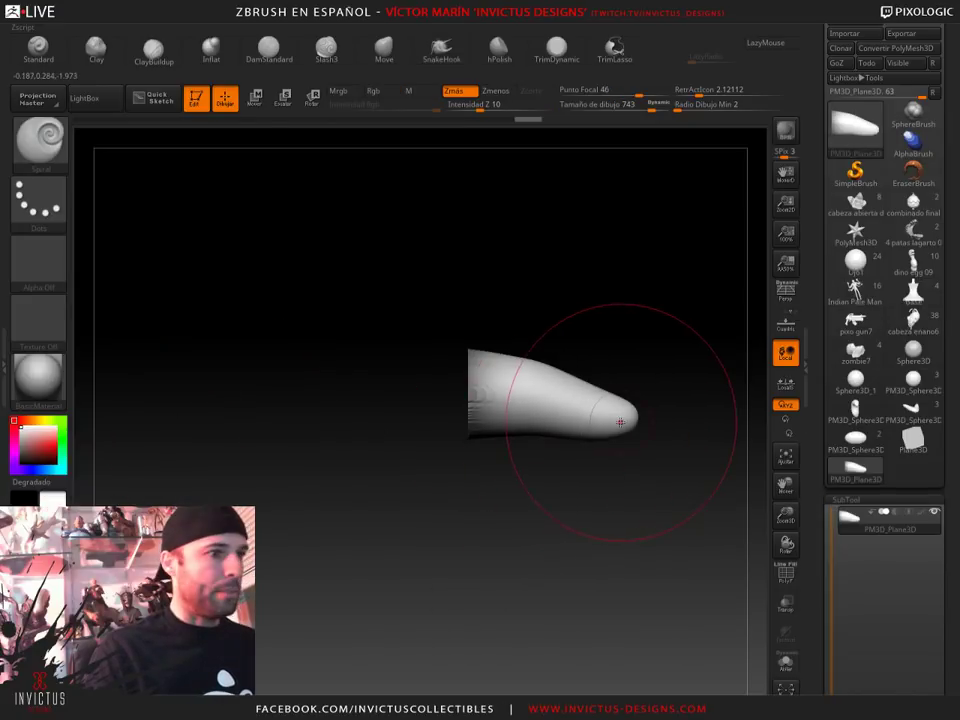
mouse_move(597, 422)
mouse_down()
mouse_move(574, 433)
mouse_move(619, 422)
mouse_up()
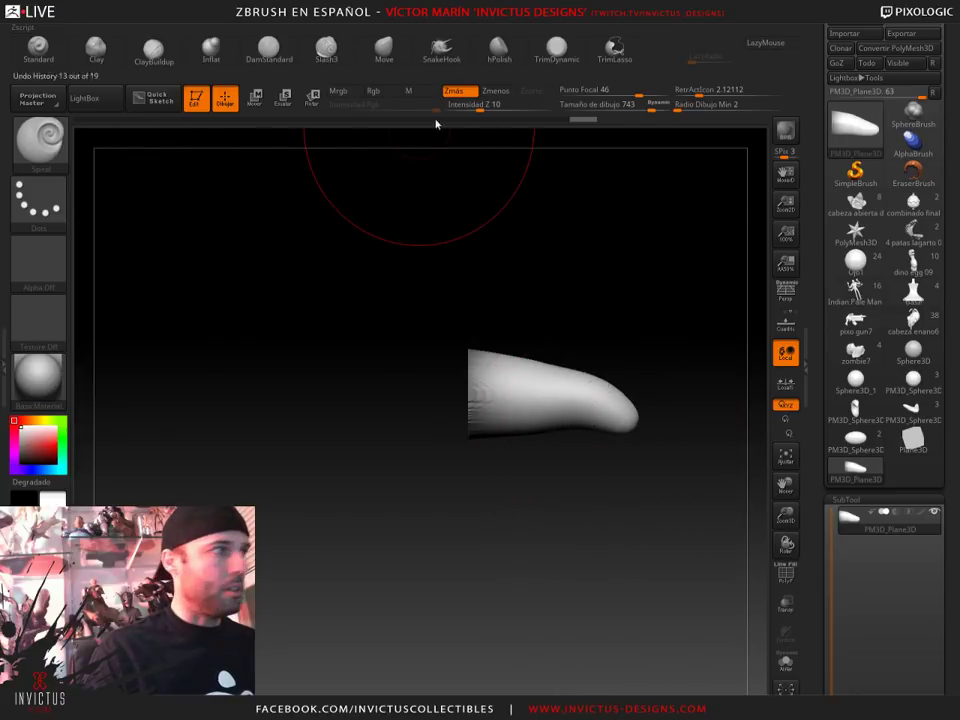
click(441, 48)
drag(450, 300, 567, 563)
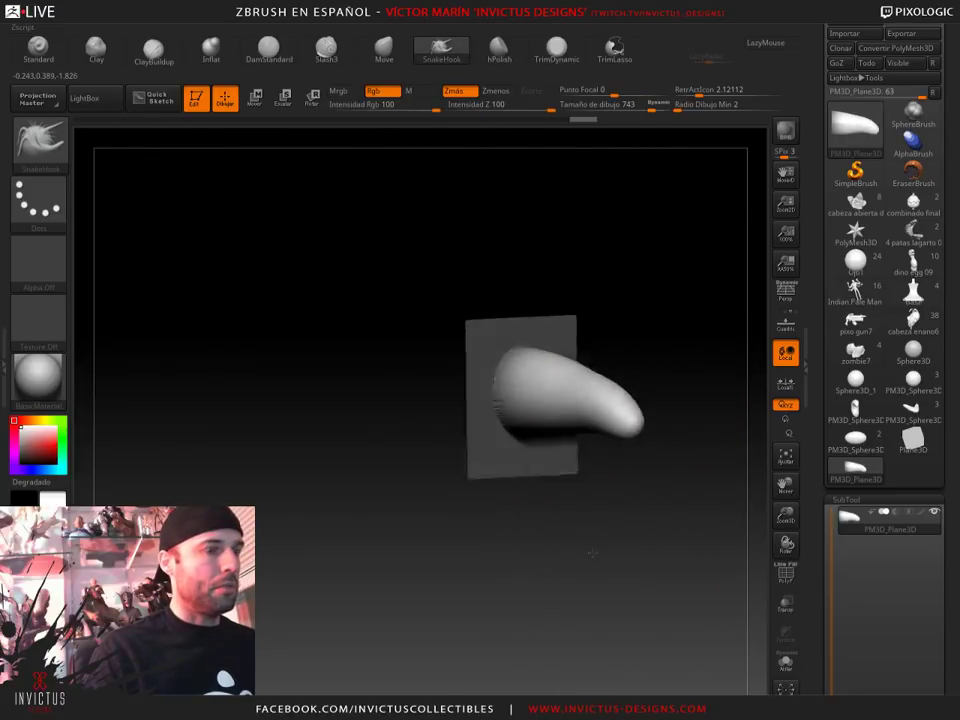
key(shift)
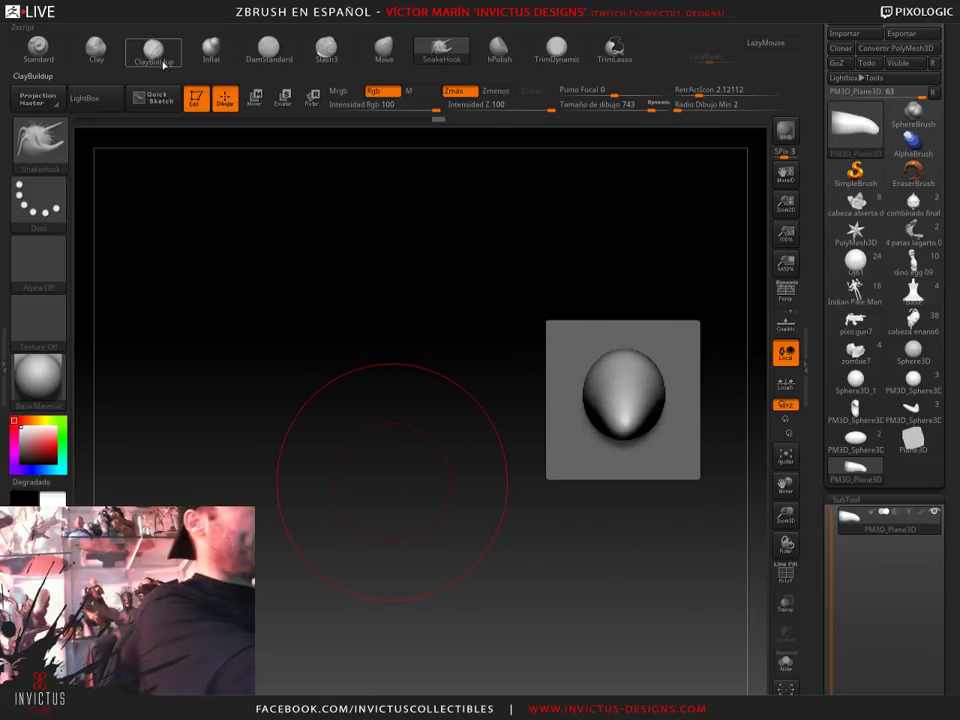
Switch to ClayBuildup with a smaller brush and view the horn at a three-quarter angle
click(153, 48)
mouse_move(606, 231)
alt+mouse_down()
mouse_move(615, 216)
mouse_move(662, 210)
alt+mouse_up()
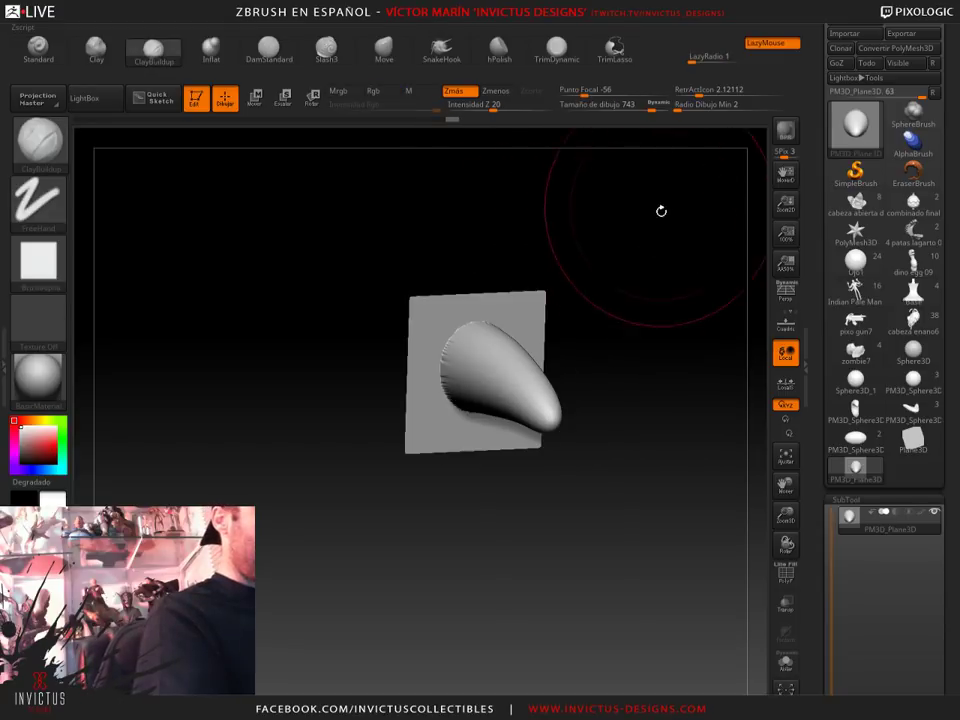
drag(660, 105, 636, 105)
drag(640, 240, 634, 296)
drag(636, 105, 617, 105)
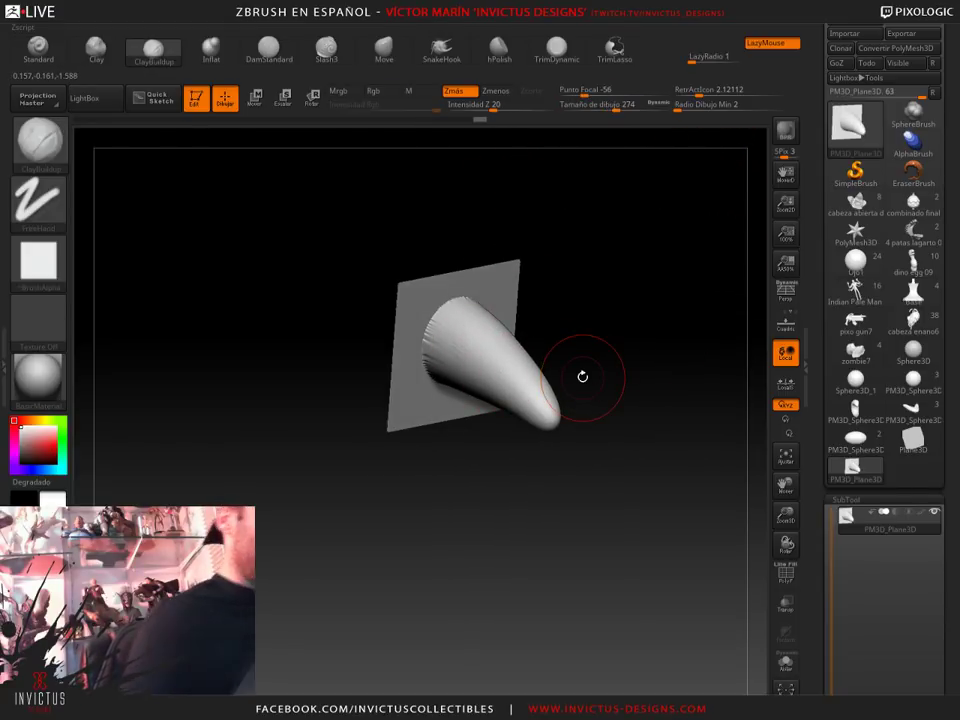
scroll(950, 500, down, 1)
scroll(950, 500, down, 6)
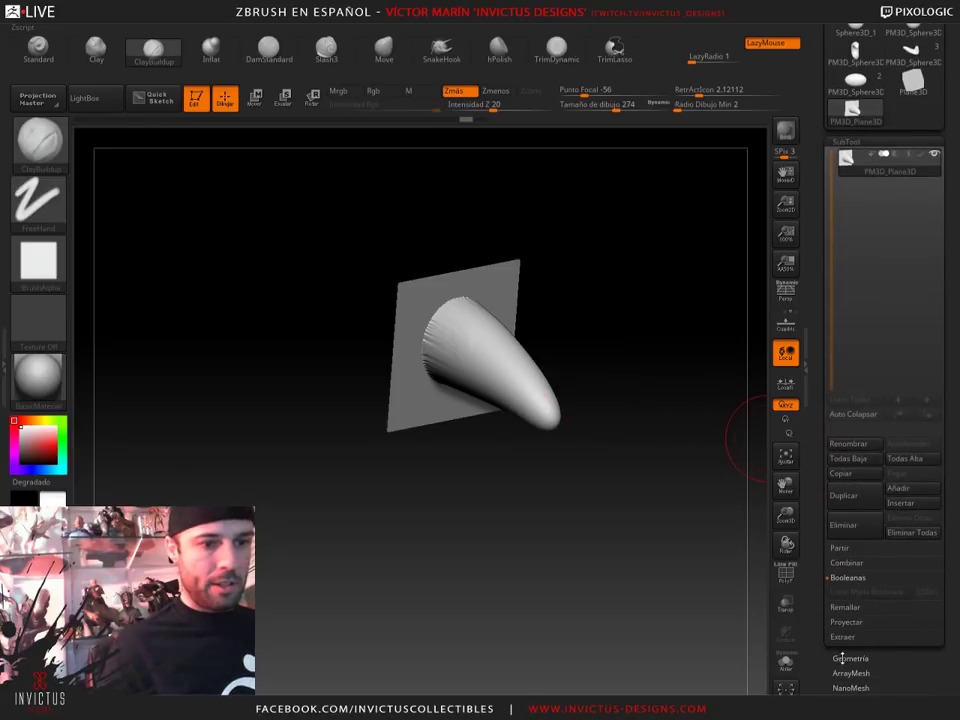
Expand the Geometry subpalette in the Tool palette to reveal the DynaMesh options
click(848, 658)
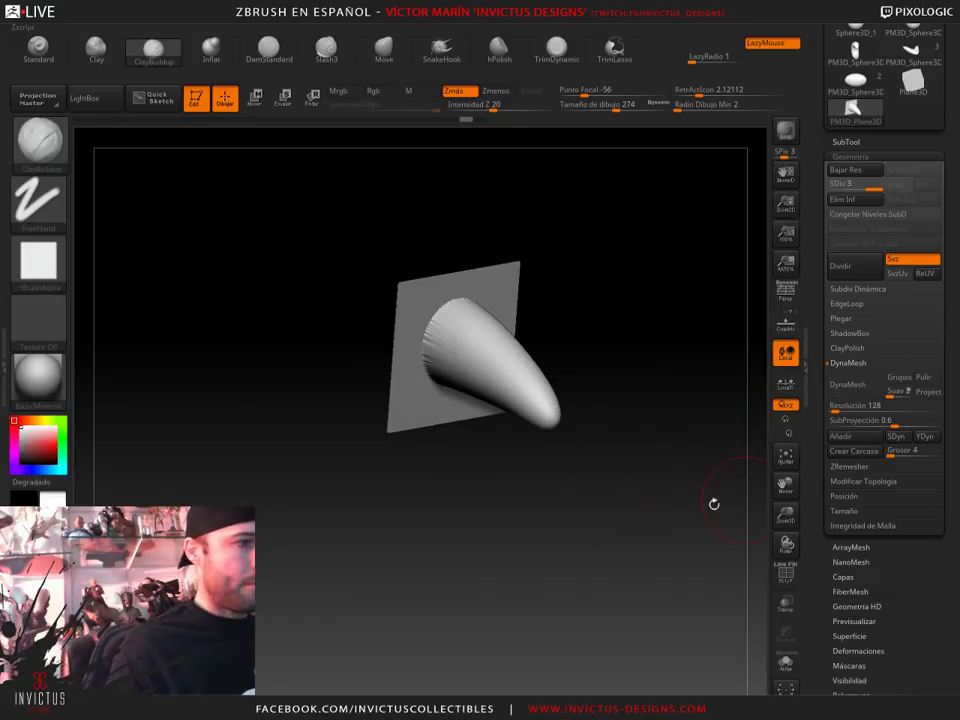
DynaMesh the horn and plane at resolution 128, dropping the subdivision levels
click(857, 385)
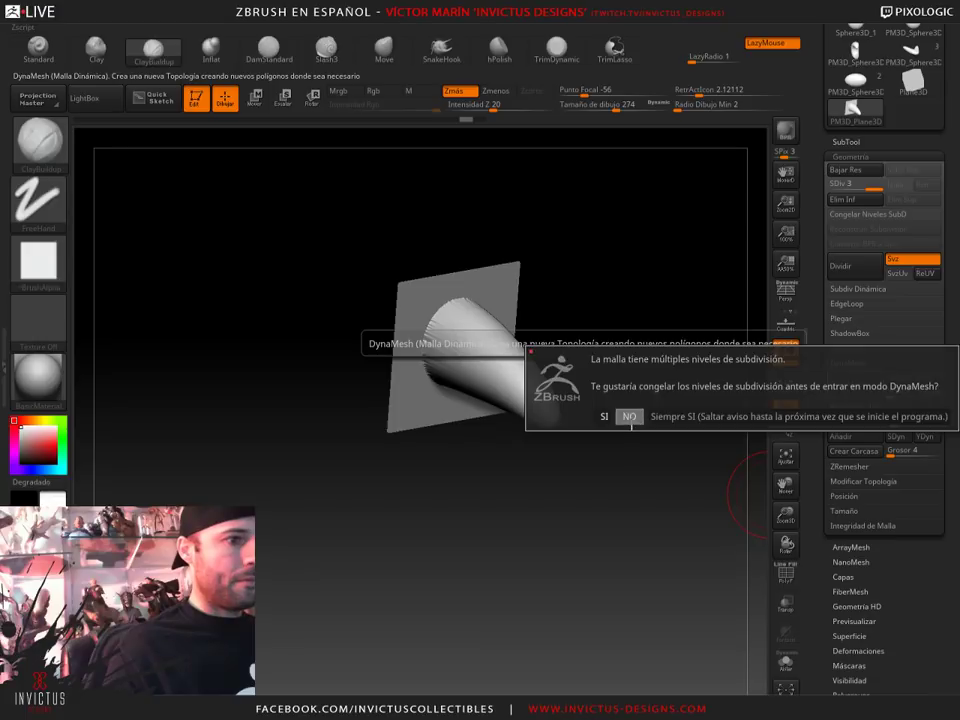
click(628, 413)
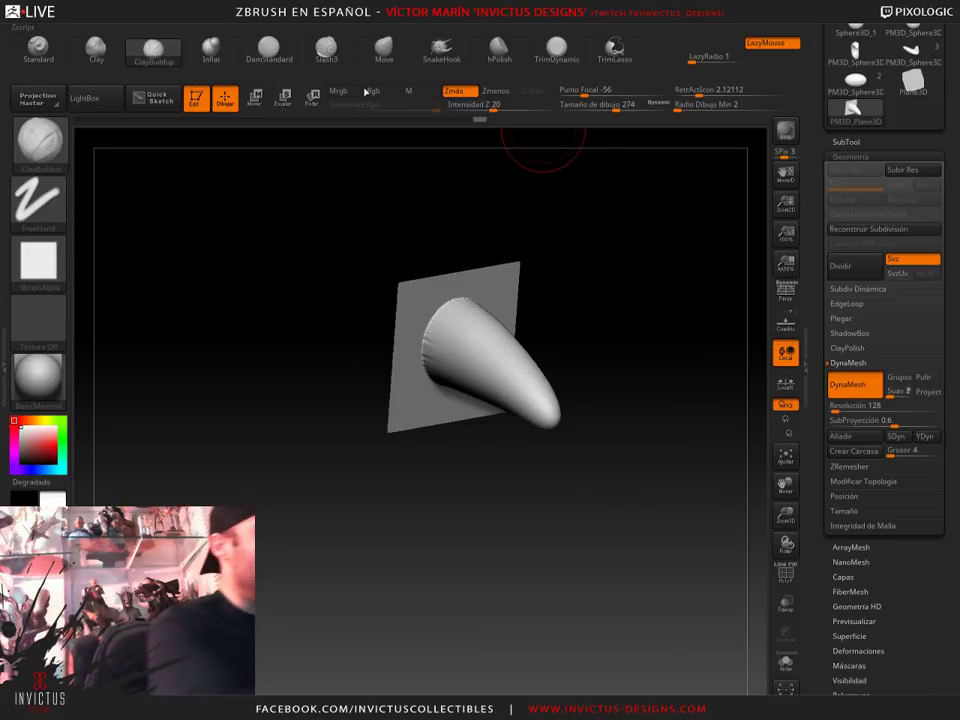
ctrl+right_drag(604, 248, 664, 349)
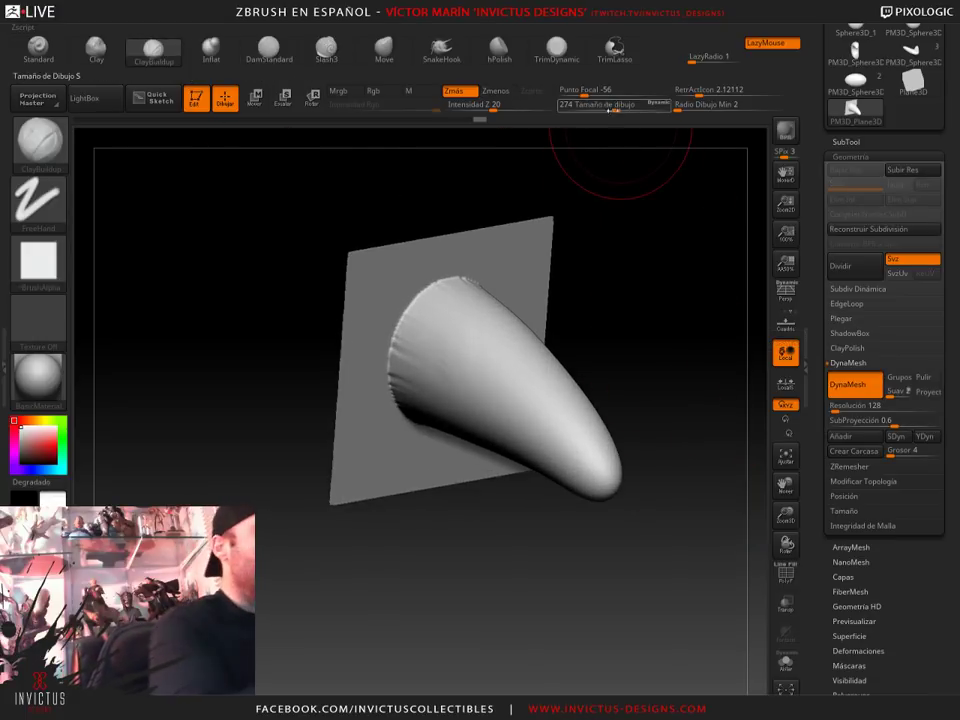
drag(615, 109, 603, 109)
mouse_move(473, 365)
right_down()
mouse_move(541, 343)
mouse_move(677, 467)
mouse_move(511, 318)
right_up()
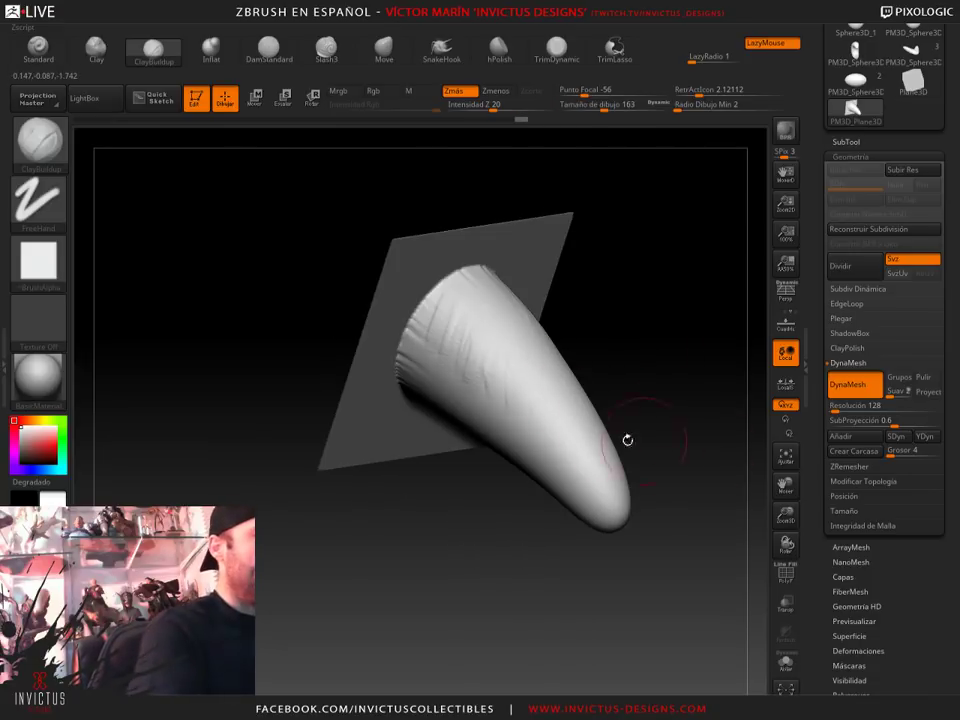
right_drag(627, 440, 684, 401)
Select TrimDynamic with a larger brush and orbit around the cone from below and above
click(557, 47)
drag(603, 109, 622, 104)
mouse_move(557, 435)
right_down()
mouse_move(608, 488)
mouse_move(613, 469)
right_up()
mouse_move(698, 519)
right_down()
mouse_move(600, 520)
mouse_move(602, 544)
mouse_move(570, 298)
right_up()
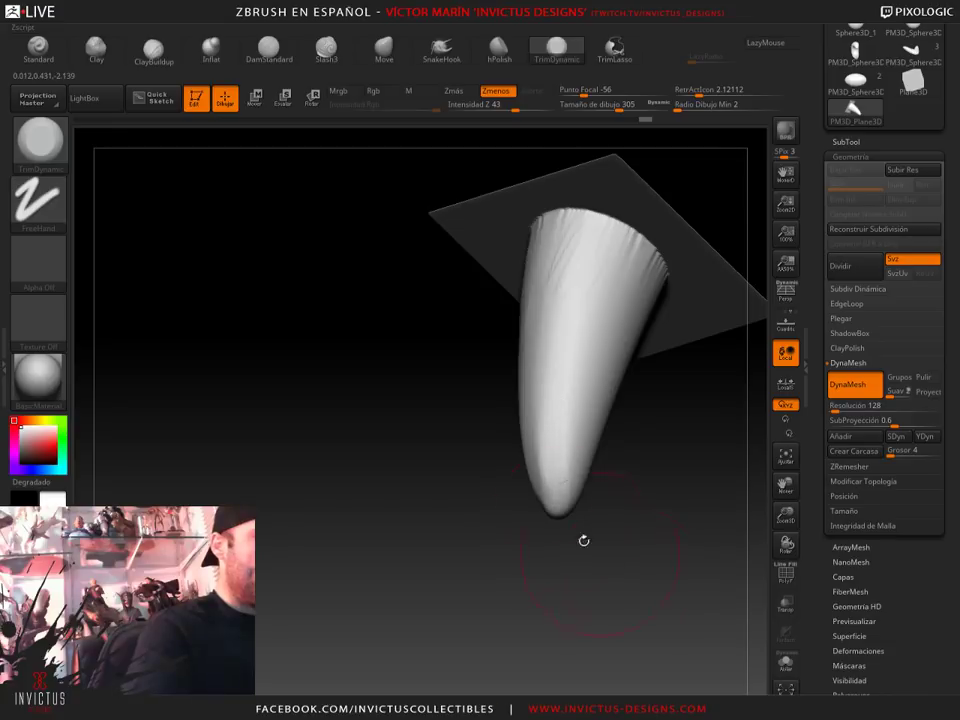
mouse_move(583, 540)
right_down()
mouse_move(552, 475)
mouse_move(574, 450)
right_up()
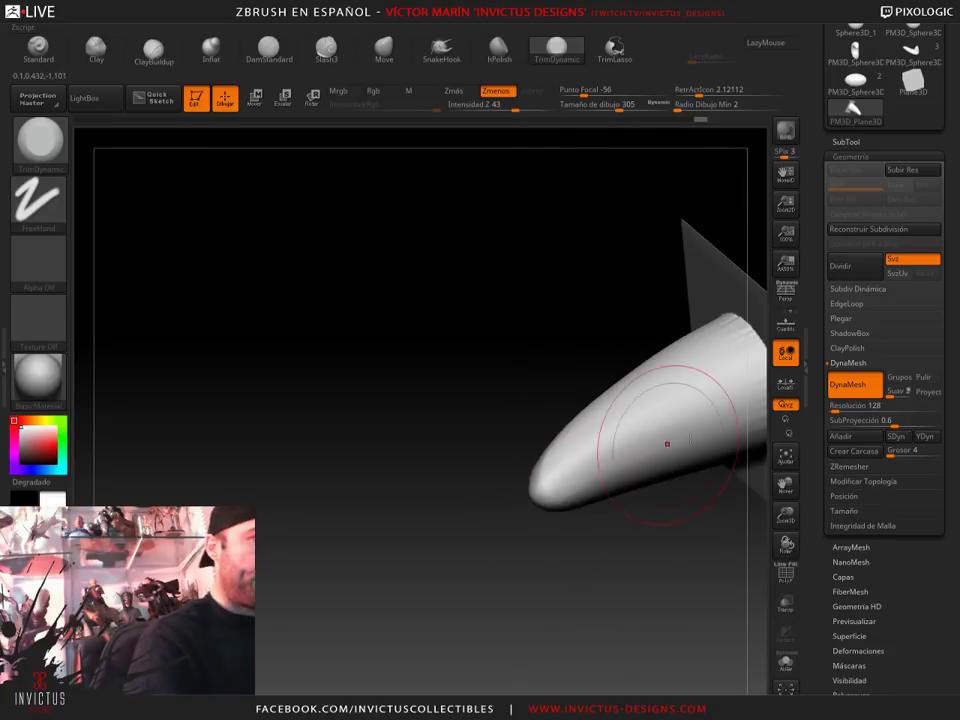
mouse_move(667, 443)
right_down()
mouse_move(514, 491)
mouse_move(677, 314)
mouse_move(604, 425)
mouse_move(658, 301)
right_up()
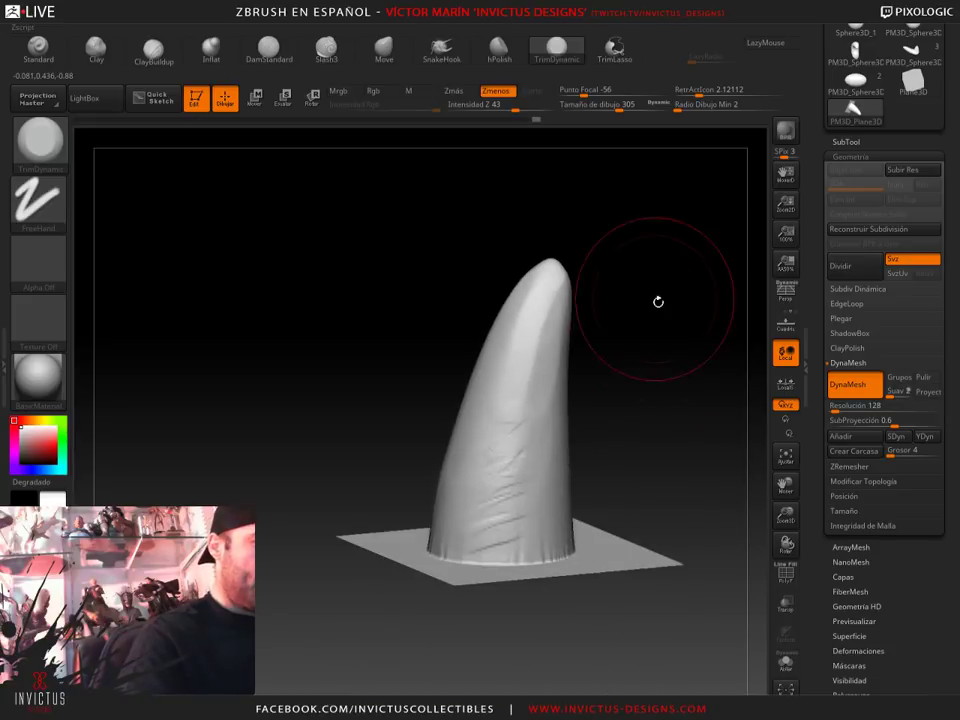
mouse_move(498, 466)
right_down()
mouse_move(615, 478)
mouse_move(679, 446)
mouse_move(599, 253)
right_up()
Add the horn as an 18th mesh to the Chisel3D brush using From Mesh
key(b)
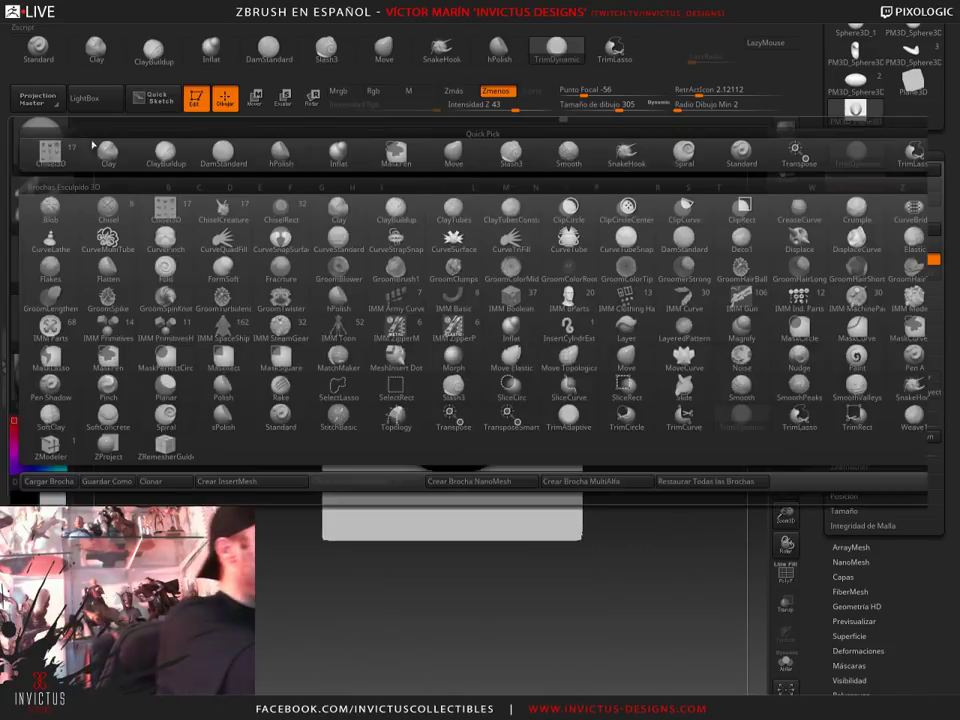
click(170, 210)
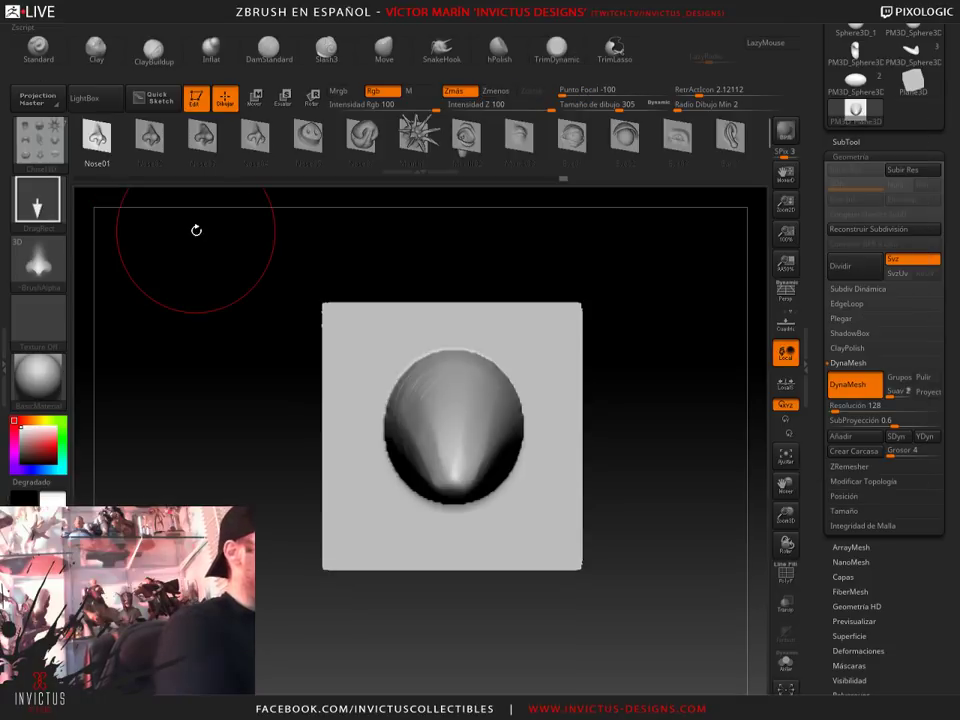
click(40, 140)
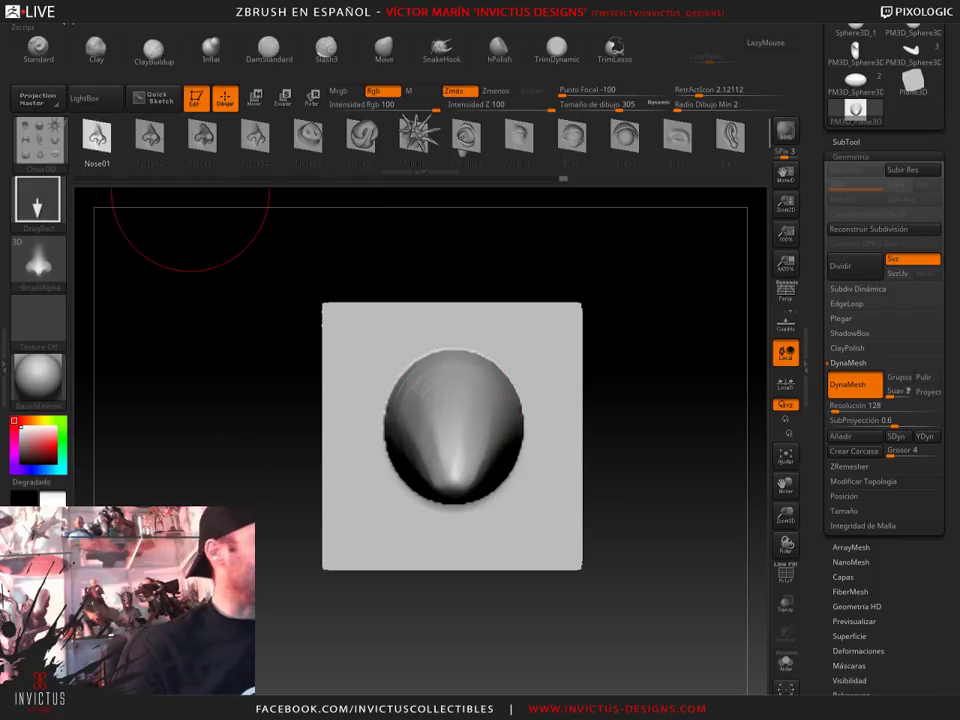
click(40, 140)
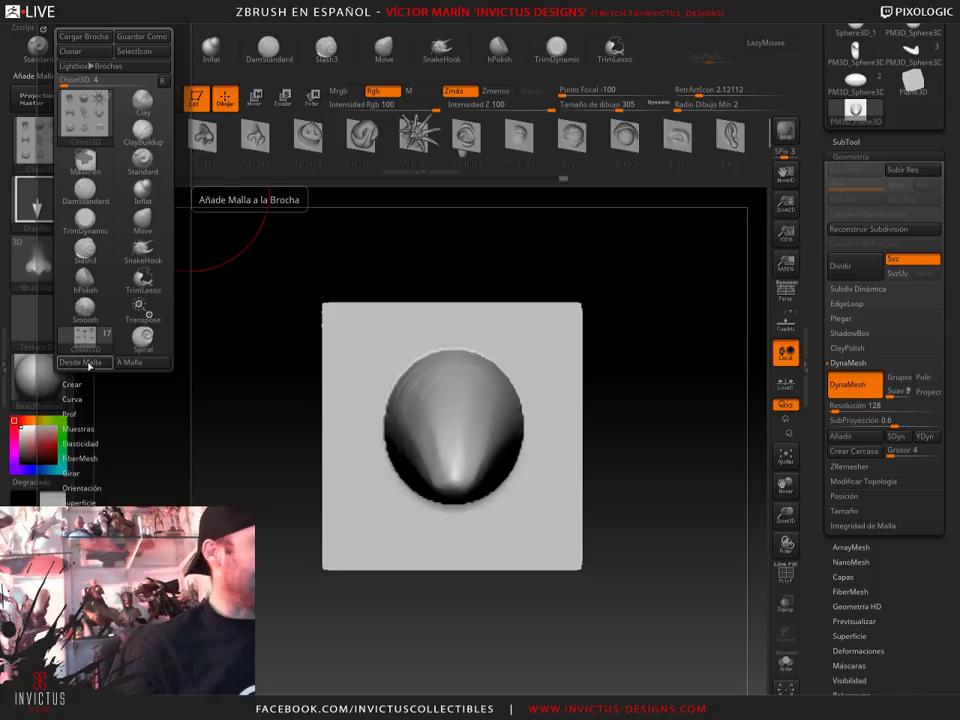
click(86, 362)
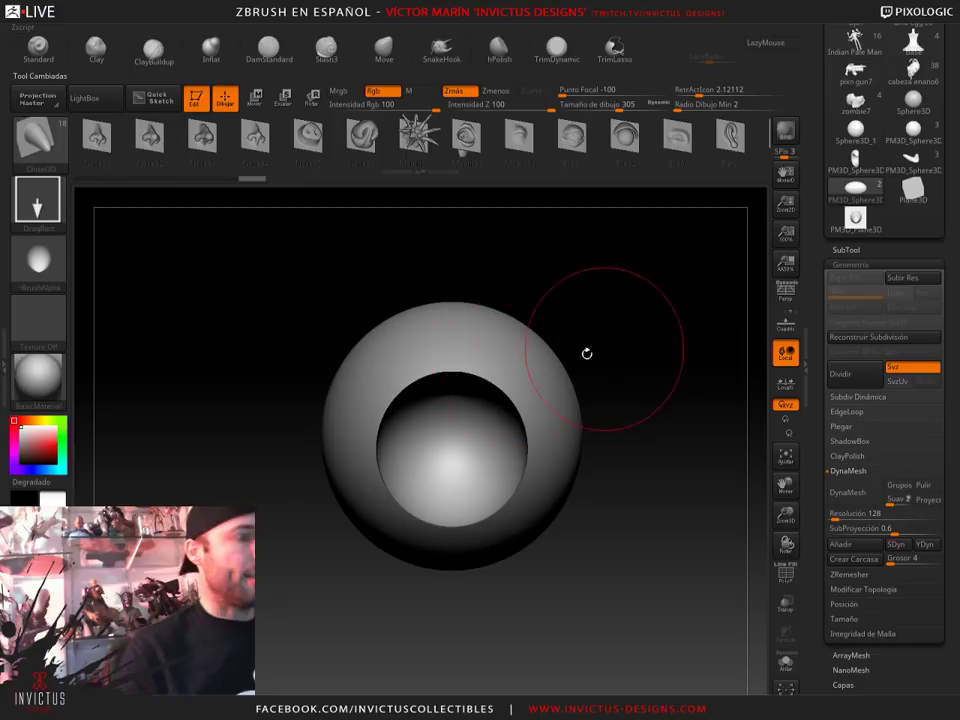
Bring the creature head tool back onto the canvas in a three-quarter view
drag(953, 135, 956, 251)
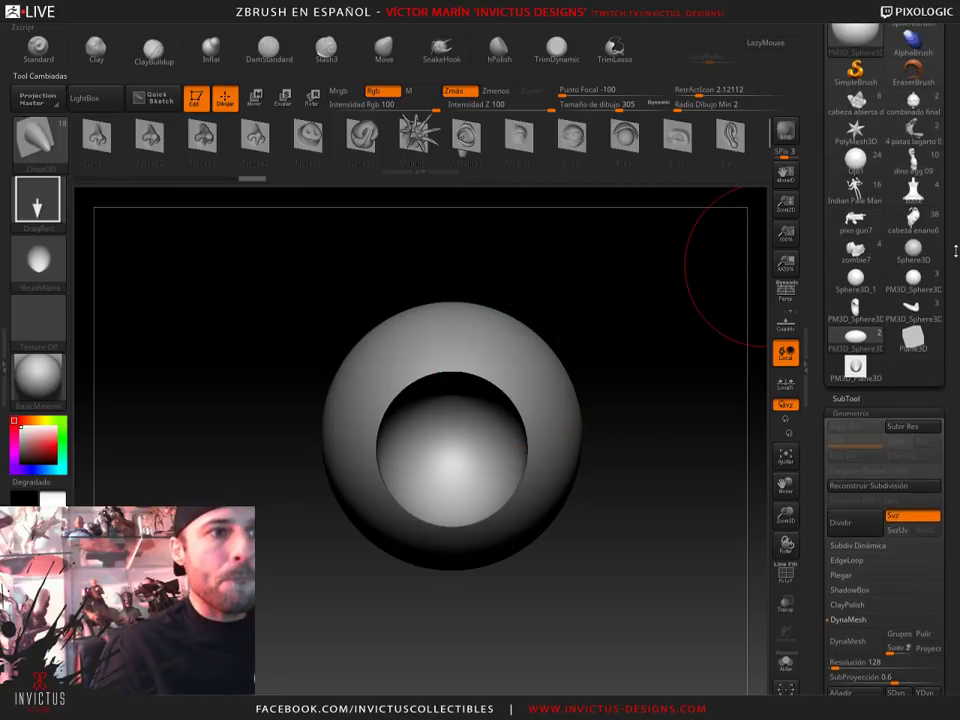
click(938, 318)
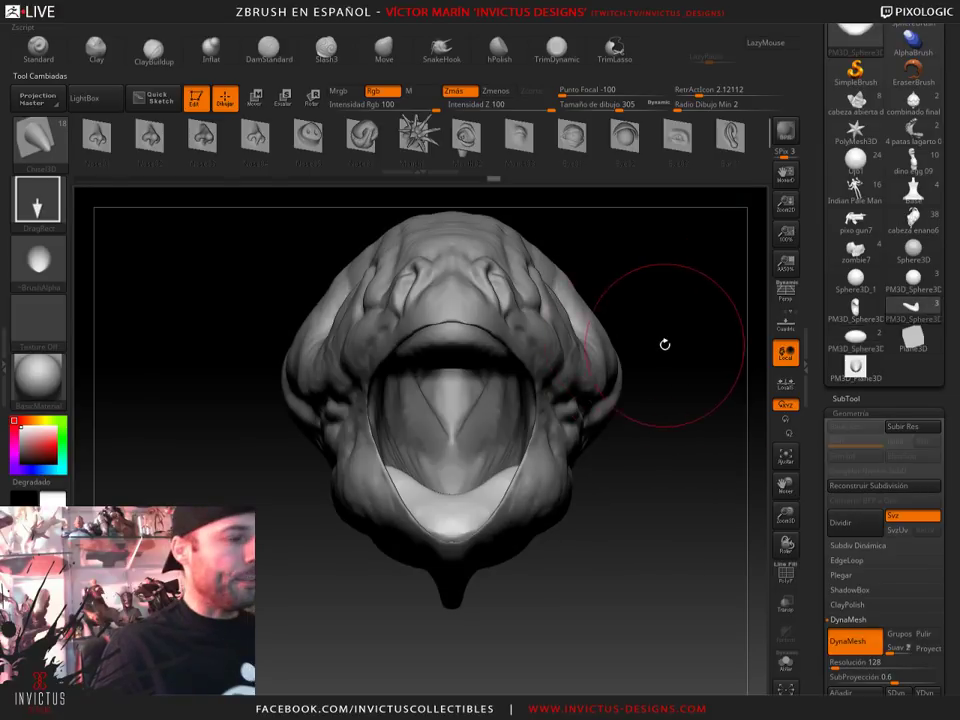
mouse_move(664, 345)
mouse_down()
mouse_move(520, 340)
mouse_move(493, 317)
mouse_up()
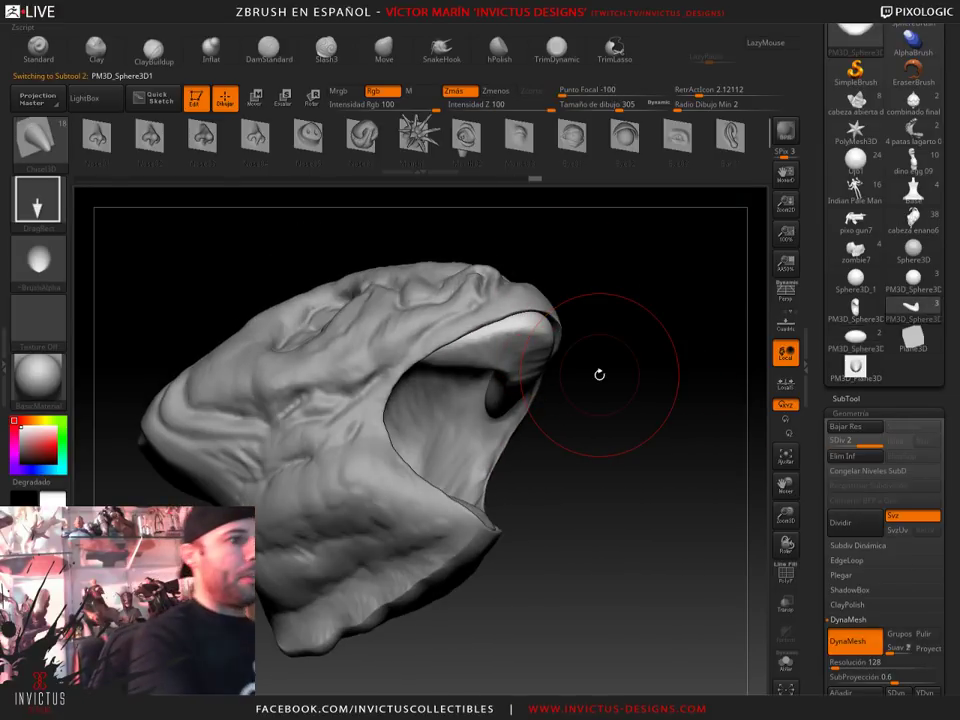
Place trial teeth on the upper lip, undoing them while shrinking the draw size
drag(522, 338, 546, 300)
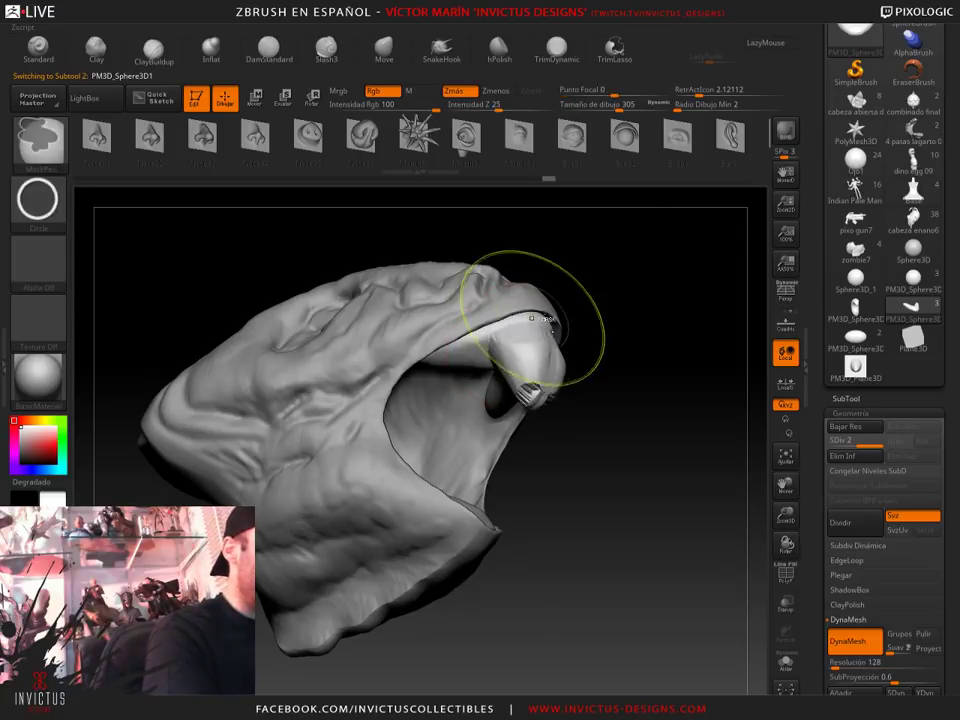
key(ctrl+z)
drag(619, 104, 596, 104)
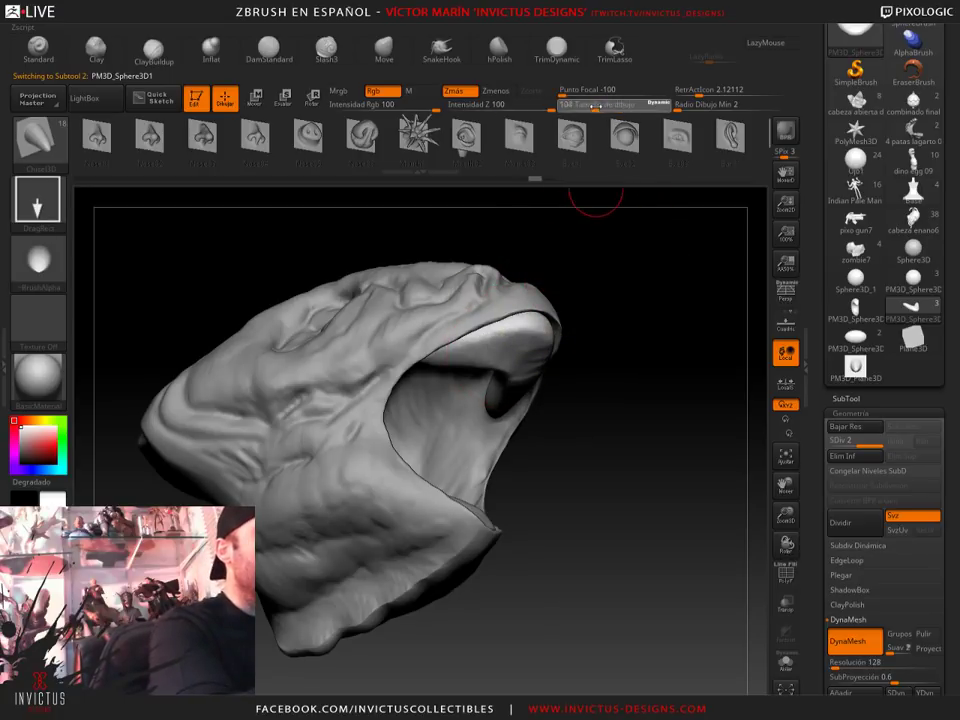
drag(506, 332, 512, 328)
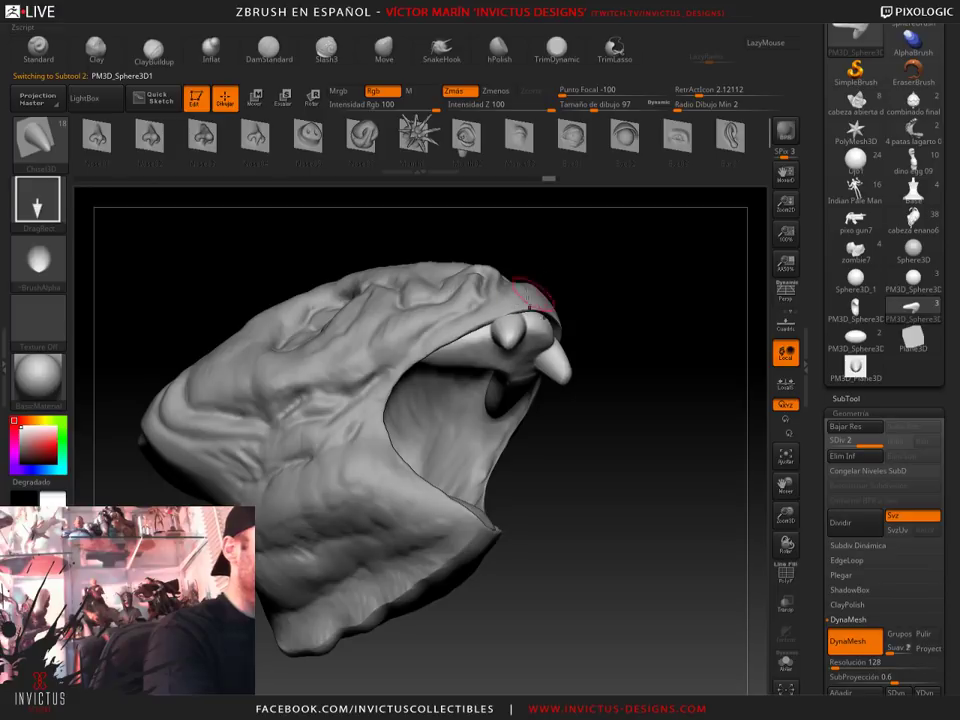
key(ctrl+z)
mouse_move(596, 104)
mouse_down()
mouse_move(575, 104)
mouse_move(568, 92)
mouse_up()
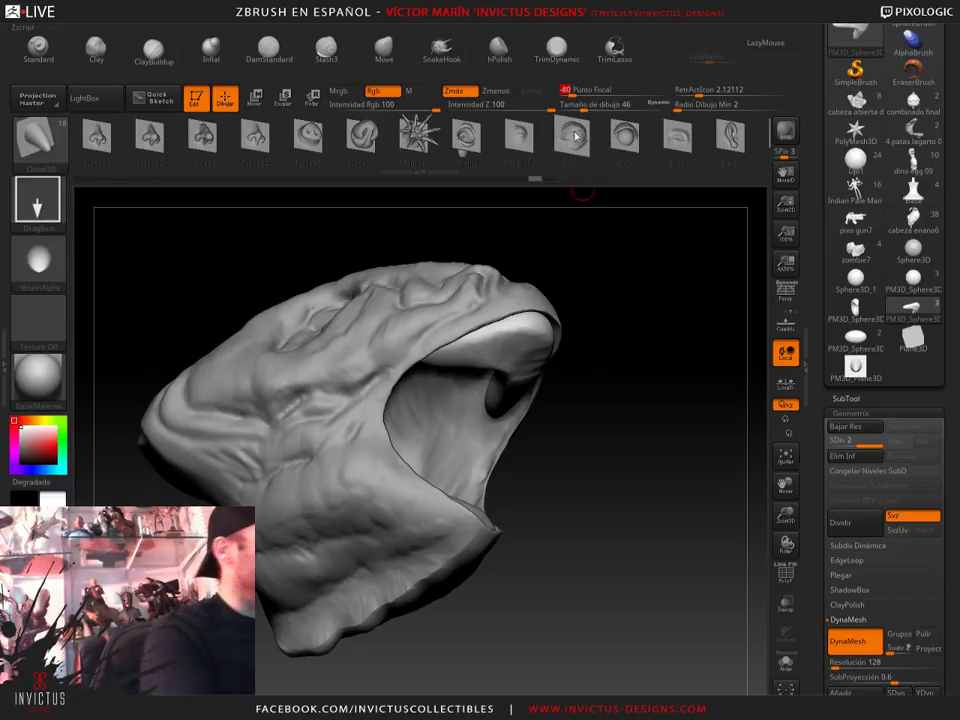
click(582, 107)
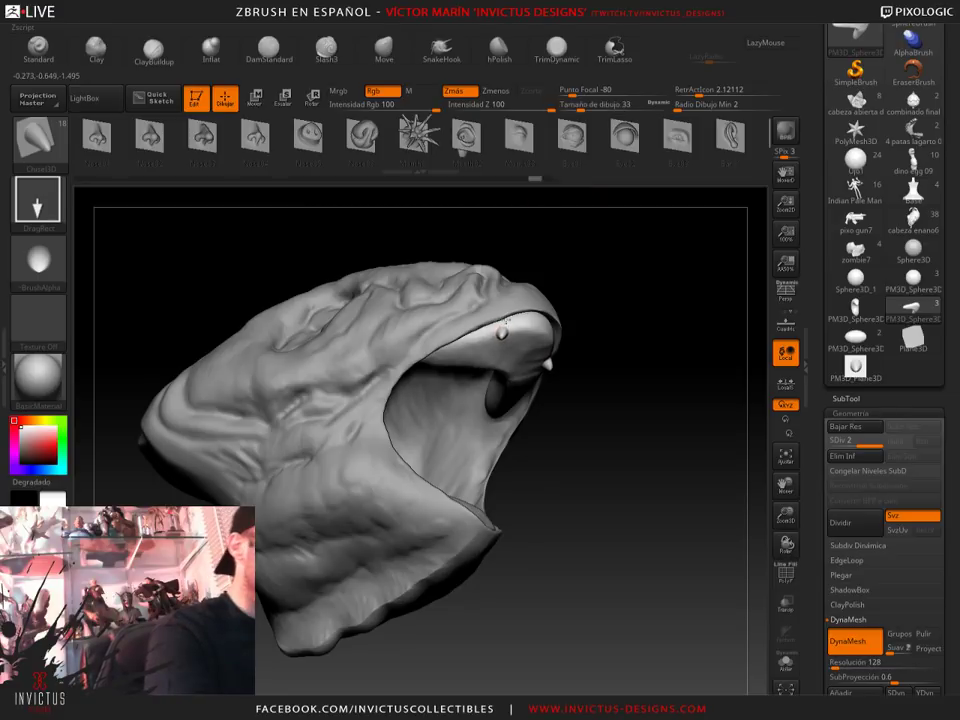
Rotate the head to check the upper-jaw teeth from front and three-quarter views
mouse_move(523, 301)
right_down()
mouse_move(551, 338)
mouse_move(647, 302)
mouse_move(545, 331)
mouse_move(681, 330)
mouse_move(481, 333)
mouse_move(626, 369)
mouse_move(692, 251)
mouse_move(609, 288)
mouse_move(718, 268)
mouse_move(507, 347)
mouse_move(450, 300)
mouse_move(525, 325)
right_up()
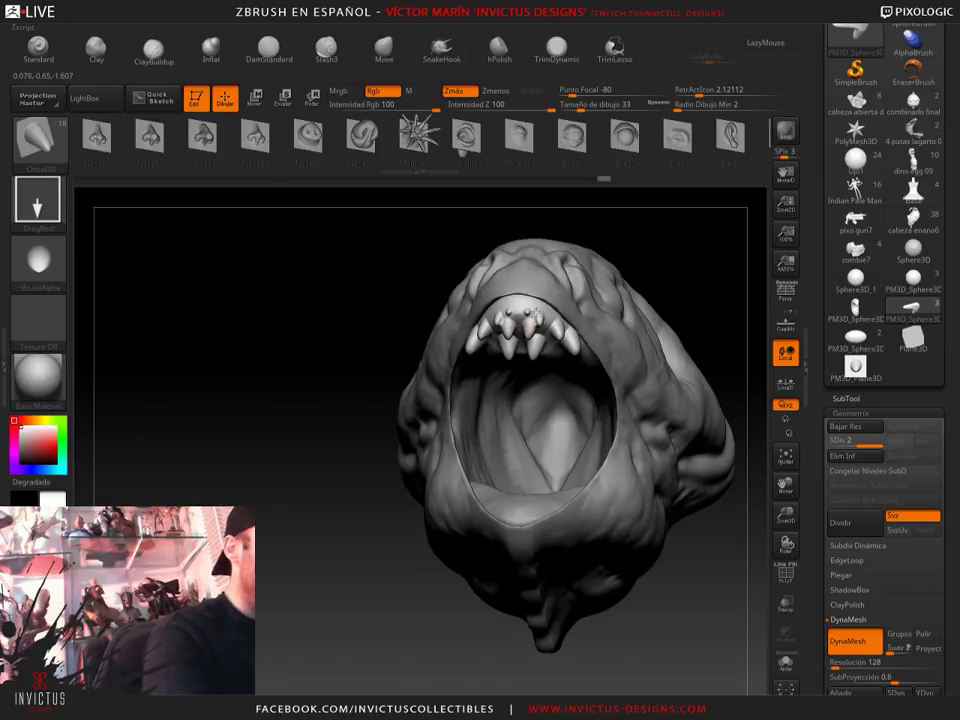
right_drag(691, 277, 492, 349)
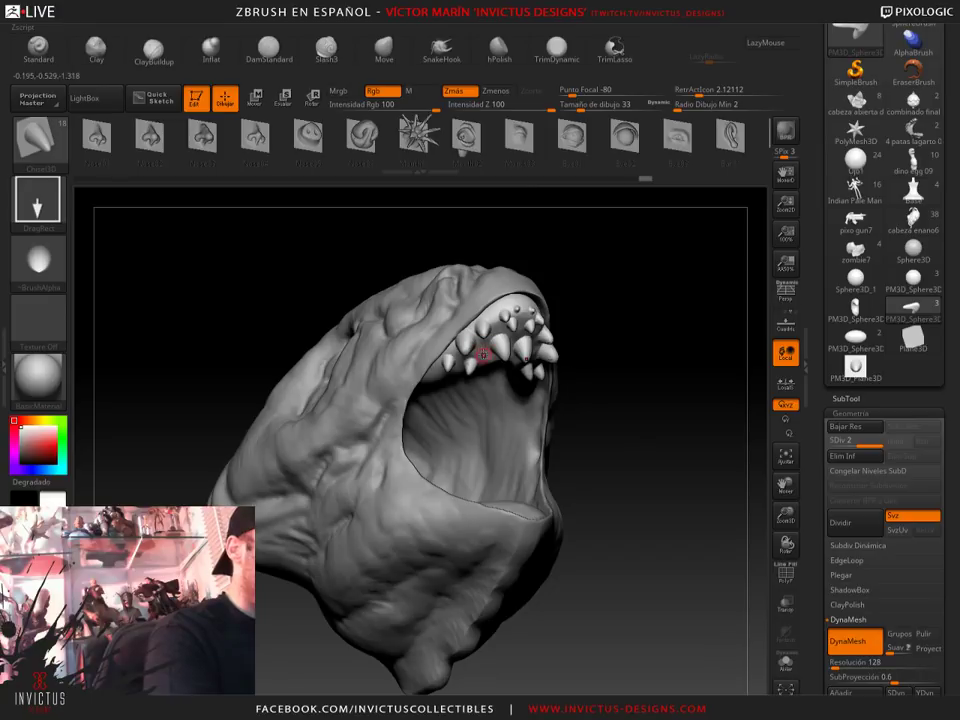
mouse_move(655, 374)
right_down()
mouse_move(649, 454)
mouse_move(619, 469)
right_up()
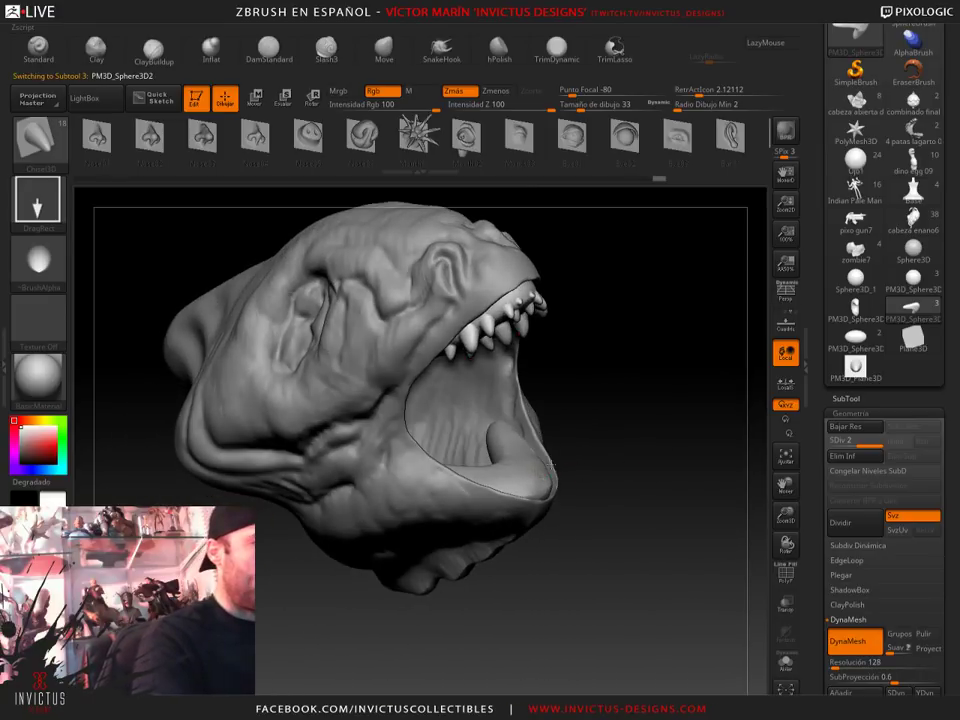
Zoom into the open mouth and stamp conical teeth along the lower jaw
right_drag(550, 465, 574, 459)
key(ctrl)
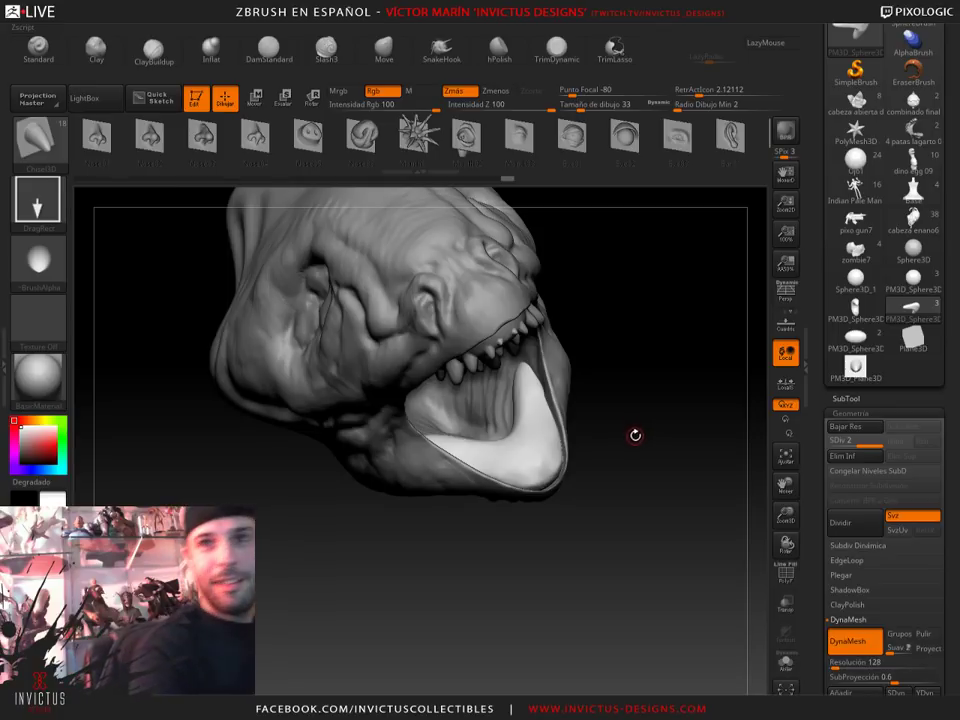
mouse_move(632, 437)
mouse_down()
mouse_move(643, 407)
mouse_move(645, 440)
mouse_move(652, 392)
mouse_move(639, 422)
mouse_up()
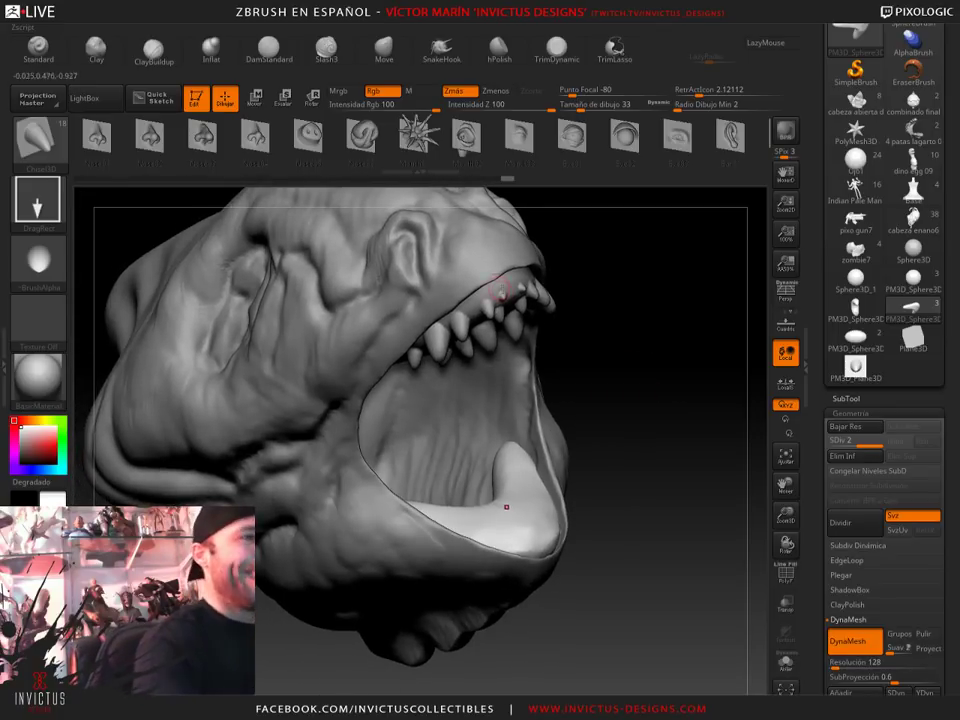
drag(500, 291, 535, 509)
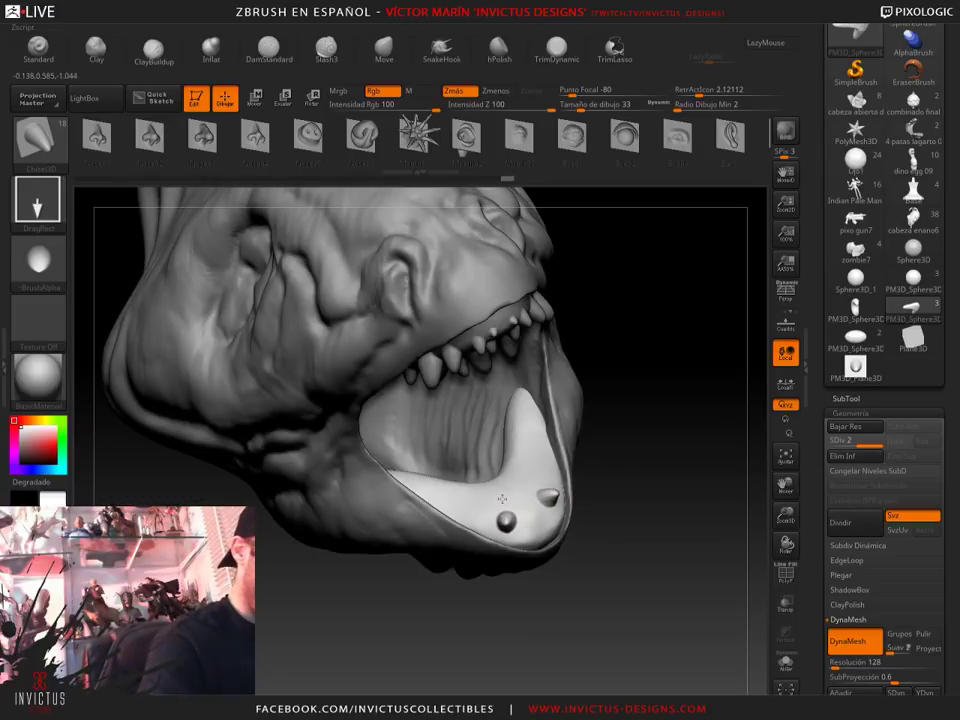
drag(652, 440, 675, 435)
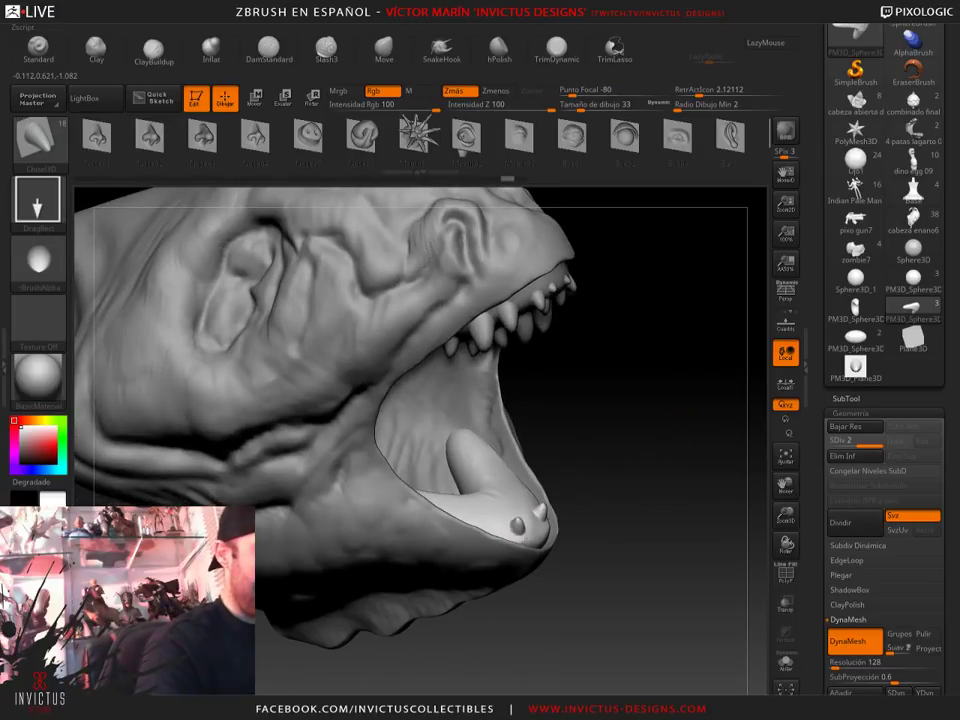
drag(640, 487, 599, 512)
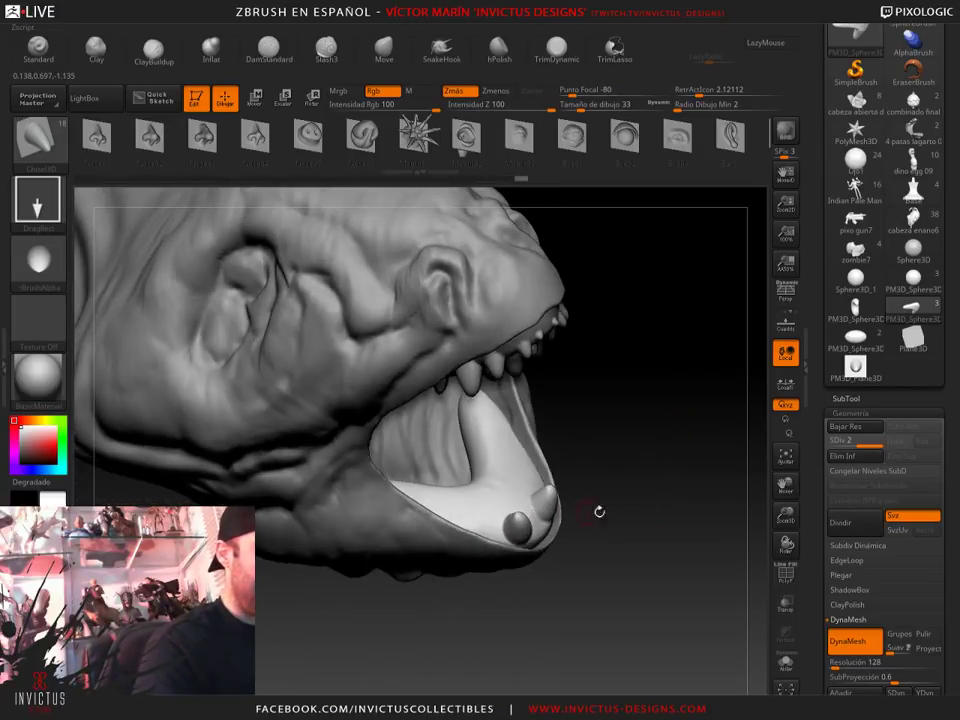
click(498, 510)
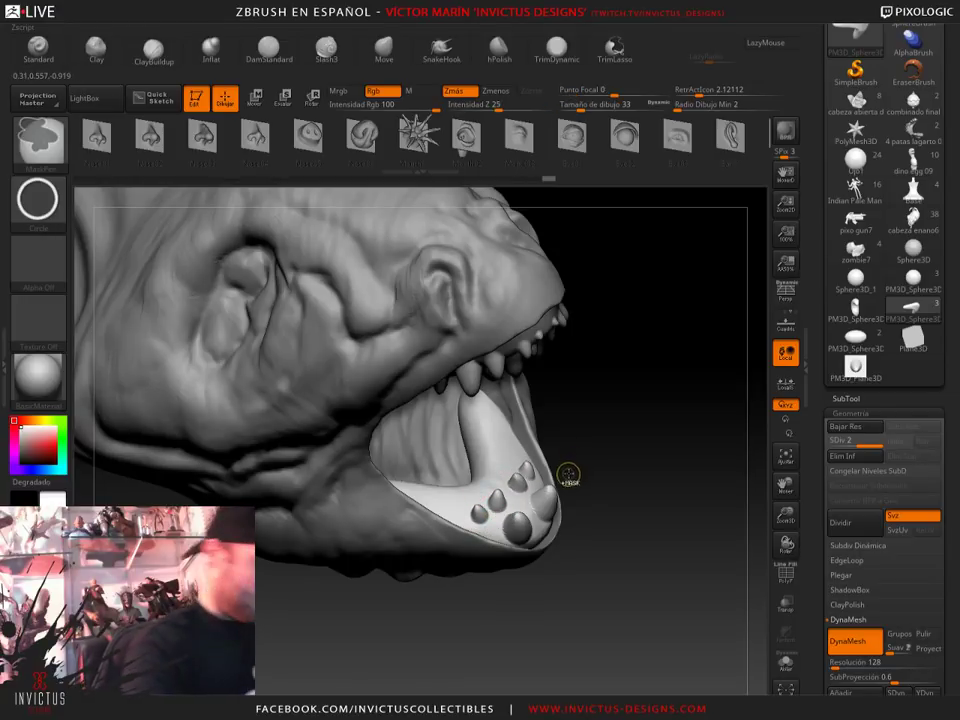
click(490, 495)
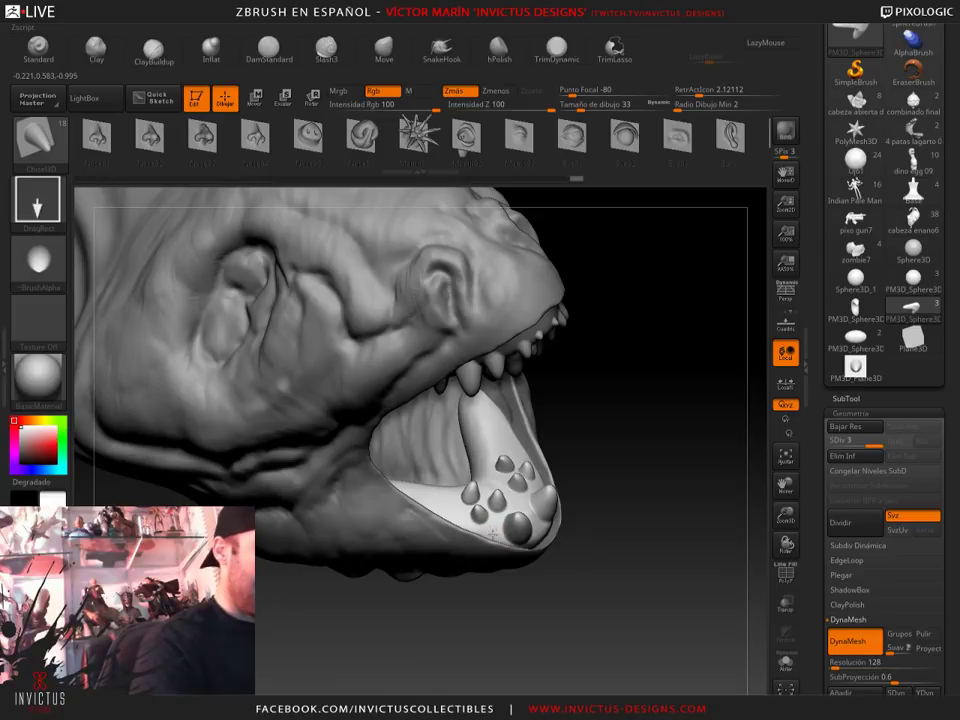
Check the lower-jaw teeth from the side and select the main head subtool
mouse_move(620, 470)
mouse_down()
mouse_move(656, 418)
mouse_move(451, 508)
mouse_up()
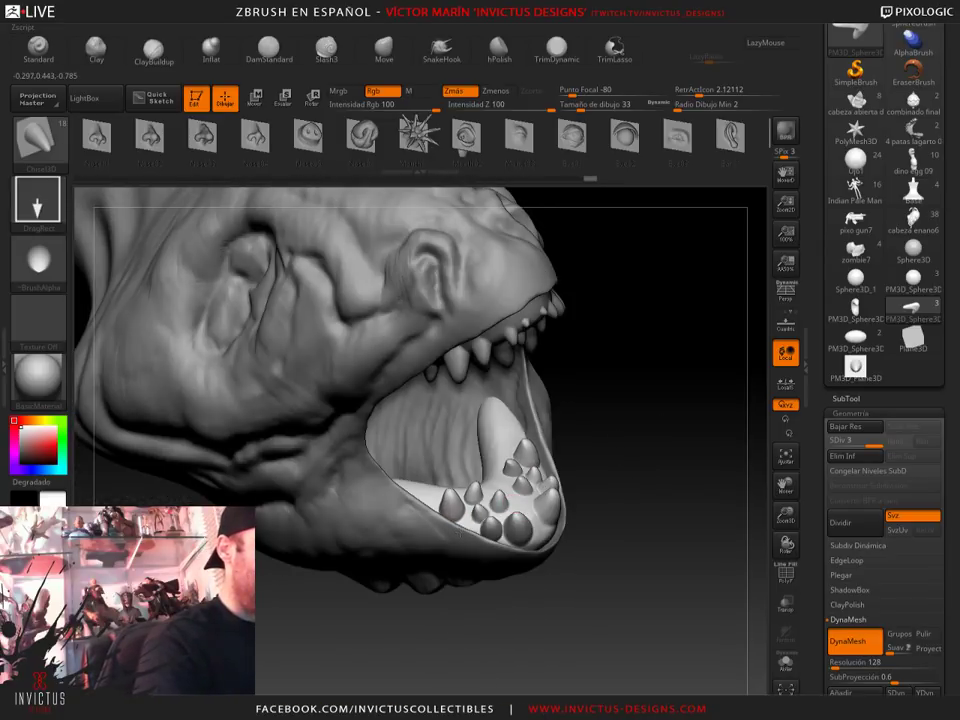
mouse_move(569, 454)
mouse_down()
mouse_move(668, 403)
mouse_move(649, 407)
mouse_move(653, 441)
mouse_move(590, 460)
mouse_move(677, 436)
mouse_move(641, 448)
mouse_move(675, 439)
mouse_move(670, 467)
mouse_move(644, 481)
mouse_up()
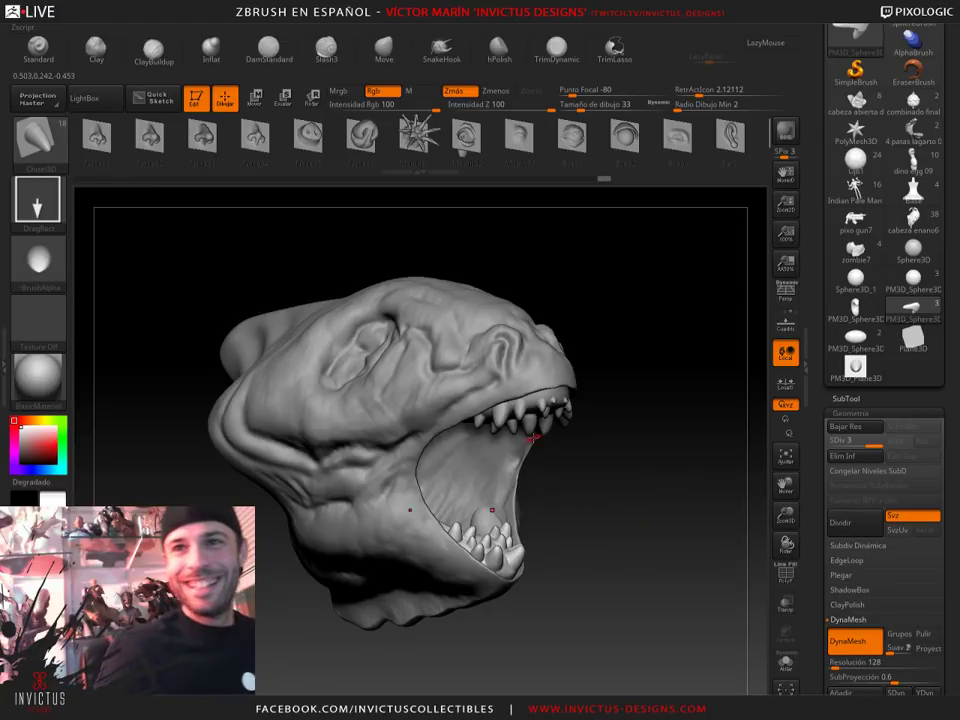
drag(600, 459, 560, 430)
alt+click(538, 408)
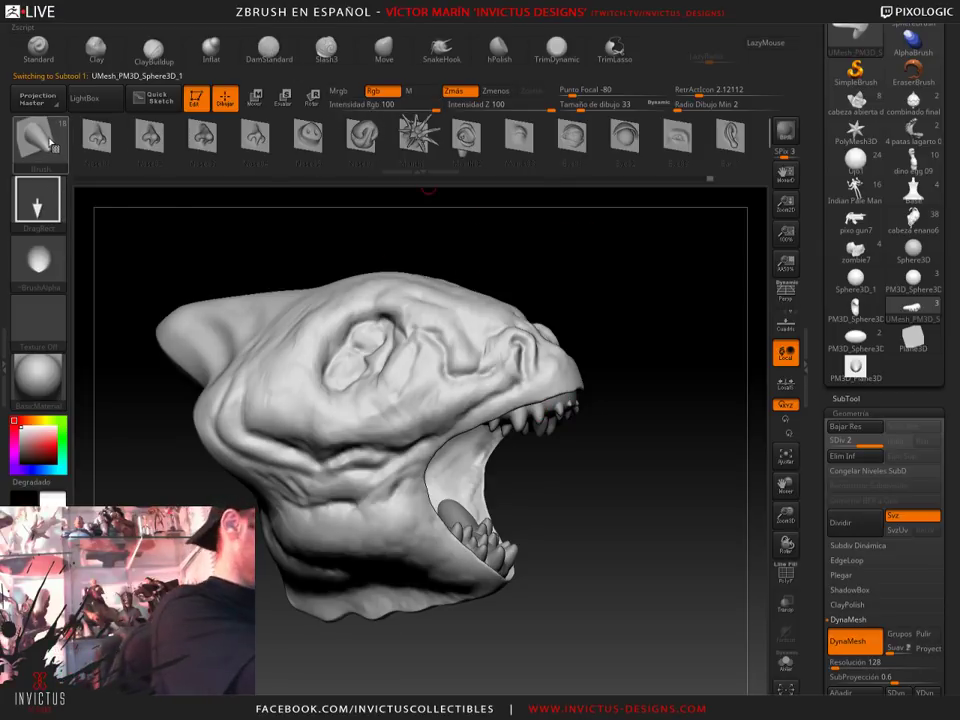
Select the DamStandard brush and view the head from above and below
key(b)
key(d)
key(s)
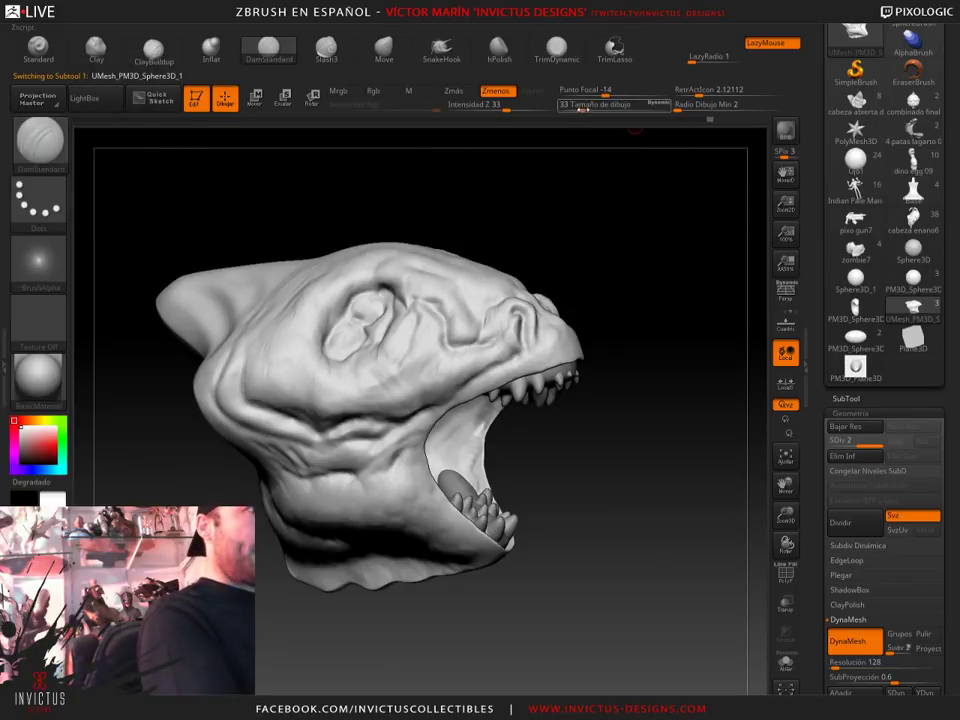
drag(612, 220, 604, 122)
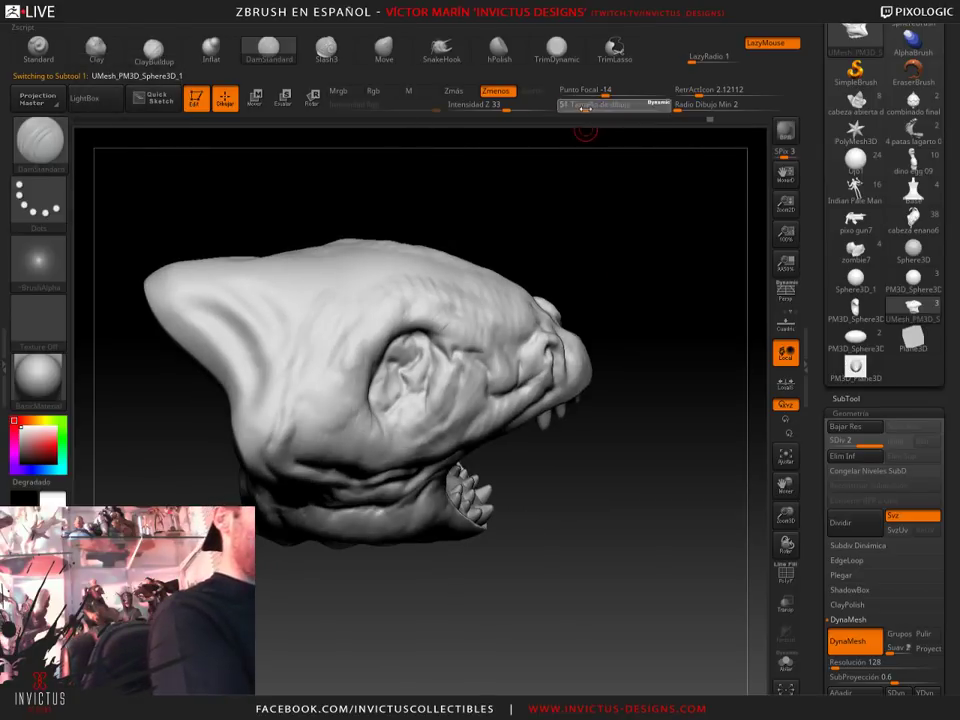
drag(671, 304, 626, 306)
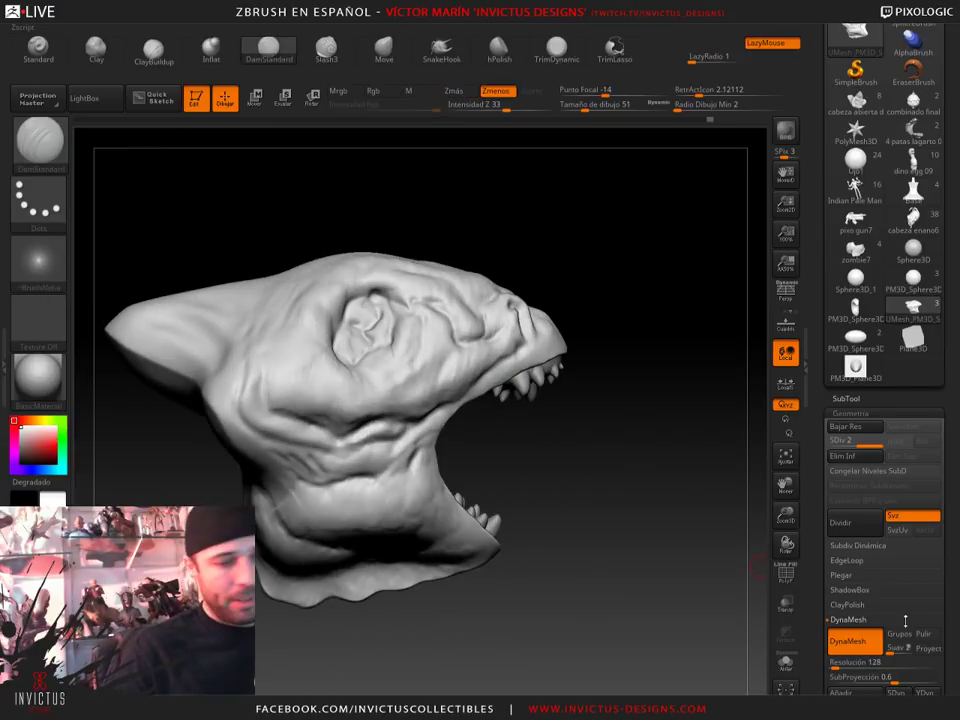
Apply Mask By Cavity from Tool > Masking to mask the head's creases
scroll(900, 610, down, 4)
scroll(870, 600, down, 1)
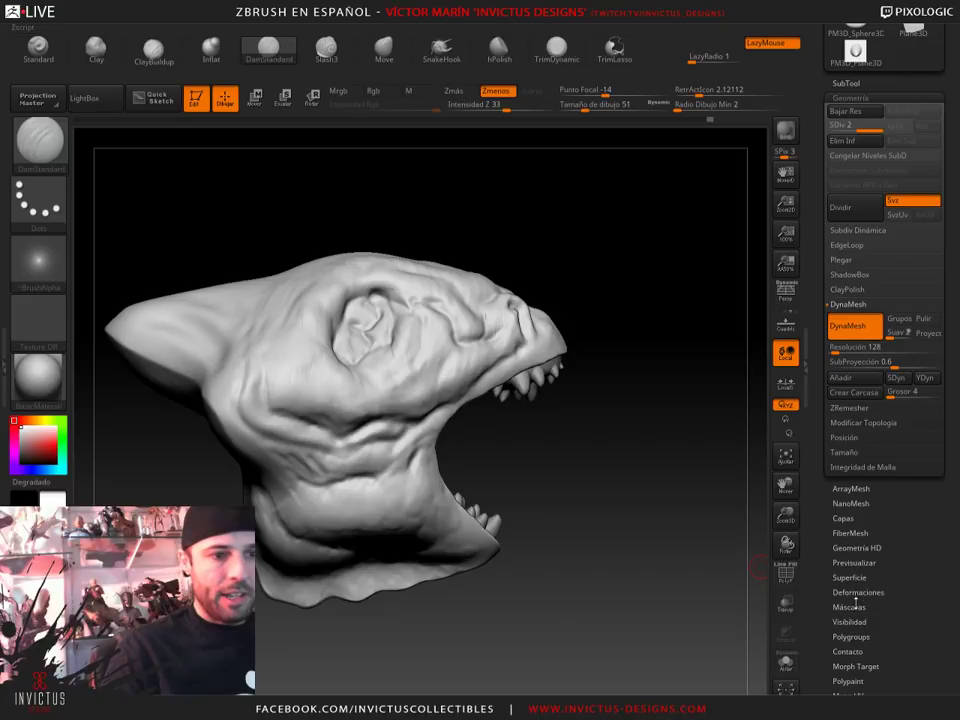
click(849, 607)
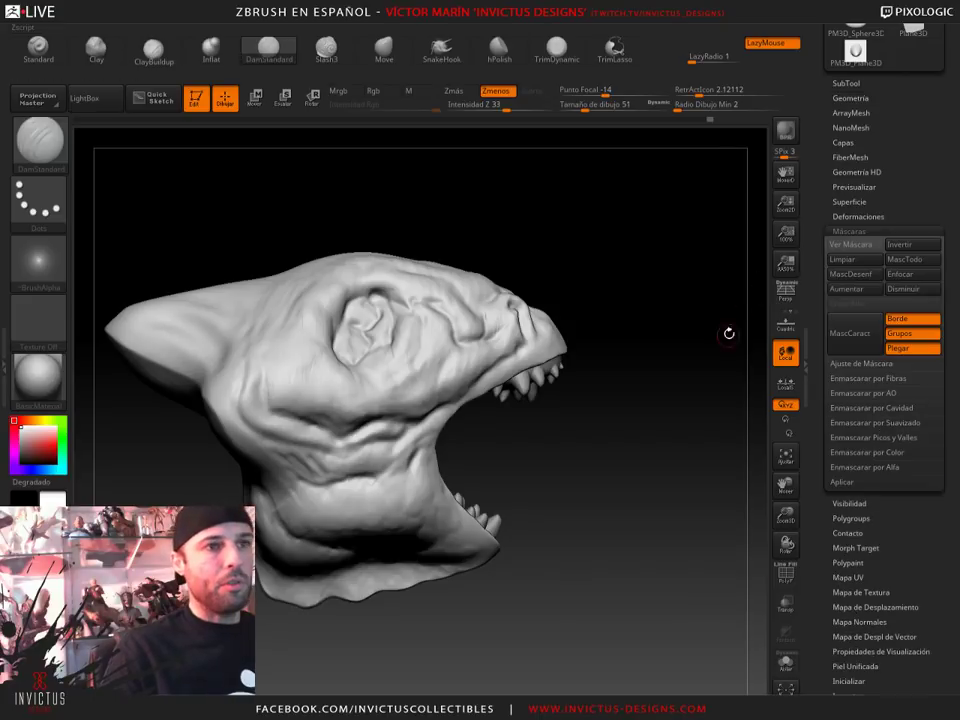
drag(588, 433, 698, 428)
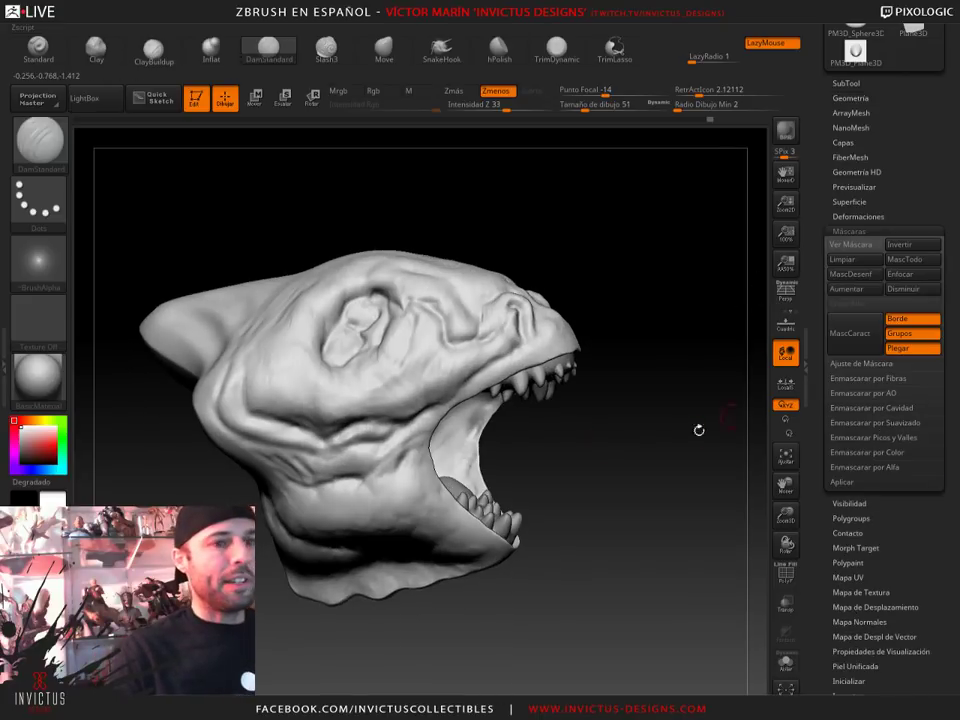
click(880, 408)
click(870, 422)
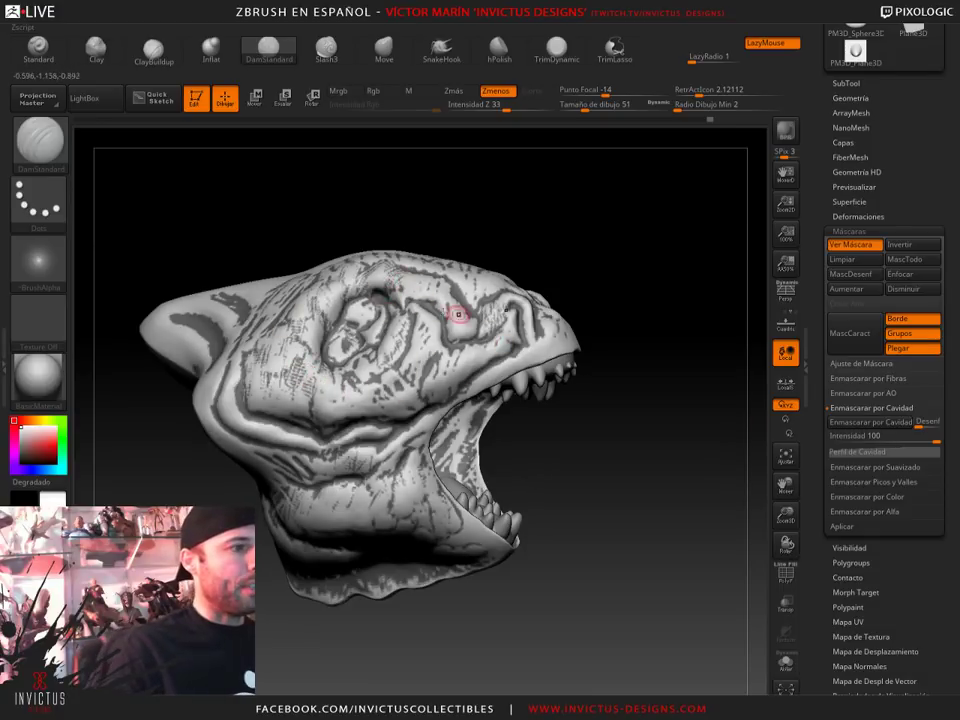
Blur the cavity mask twice, turn off ViewMask, and select SnakeHook
key(ctrl)
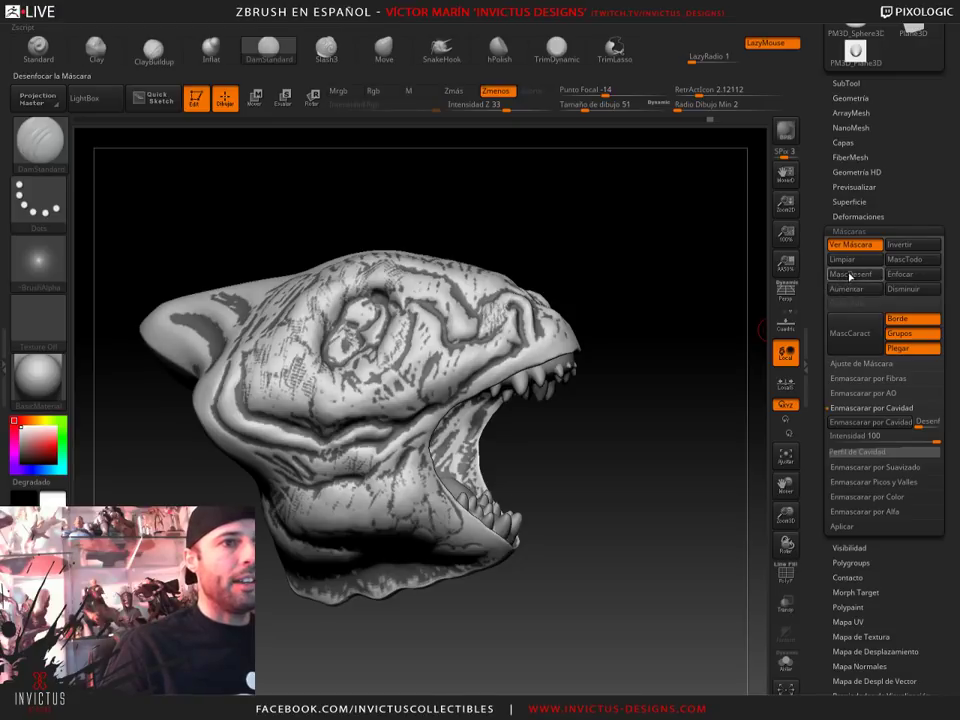
click(849, 276)
ctrl+click(477, 353)
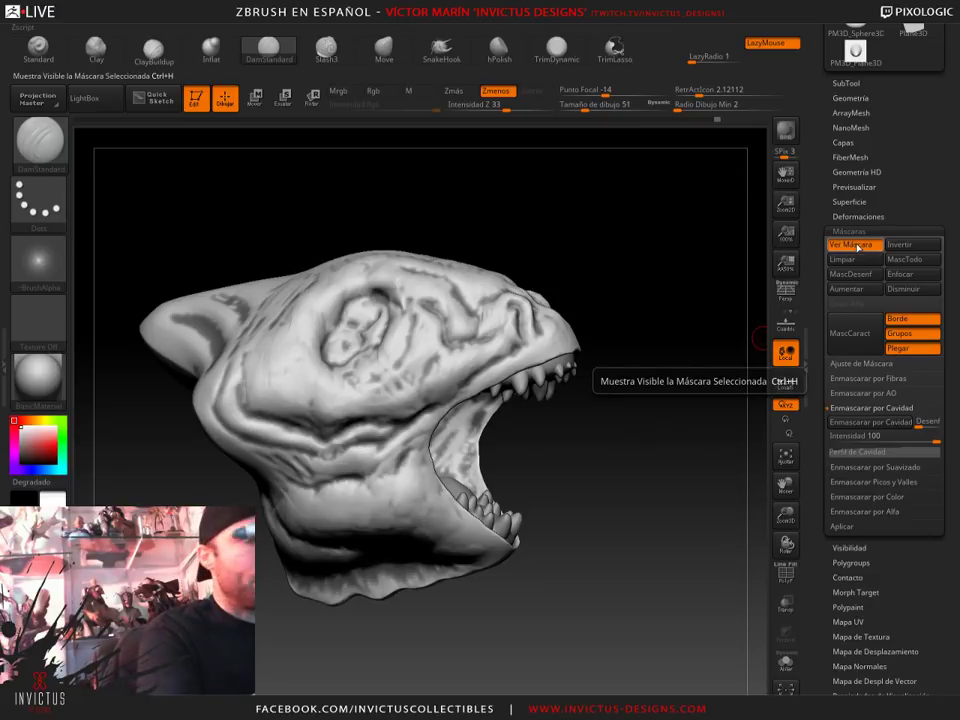
click(855, 246)
click(441, 47)
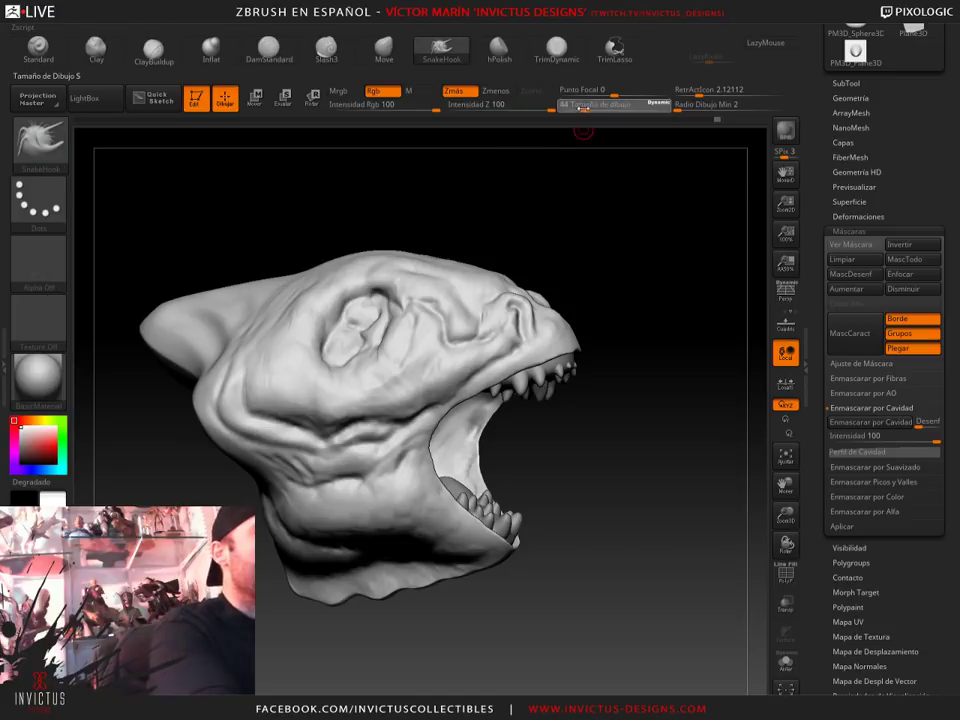
Slightly reduce the brush size and frame the head's front and three-quarter side
drag(615, 104, 605, 104)
mouse_move(643, 334)
alt+mouse_down()
mouse_move(631, 355)
mouse_move(657, 336)
mouse_move(515, 298)
mouse_move(469, 308)
alt+mouse_up()
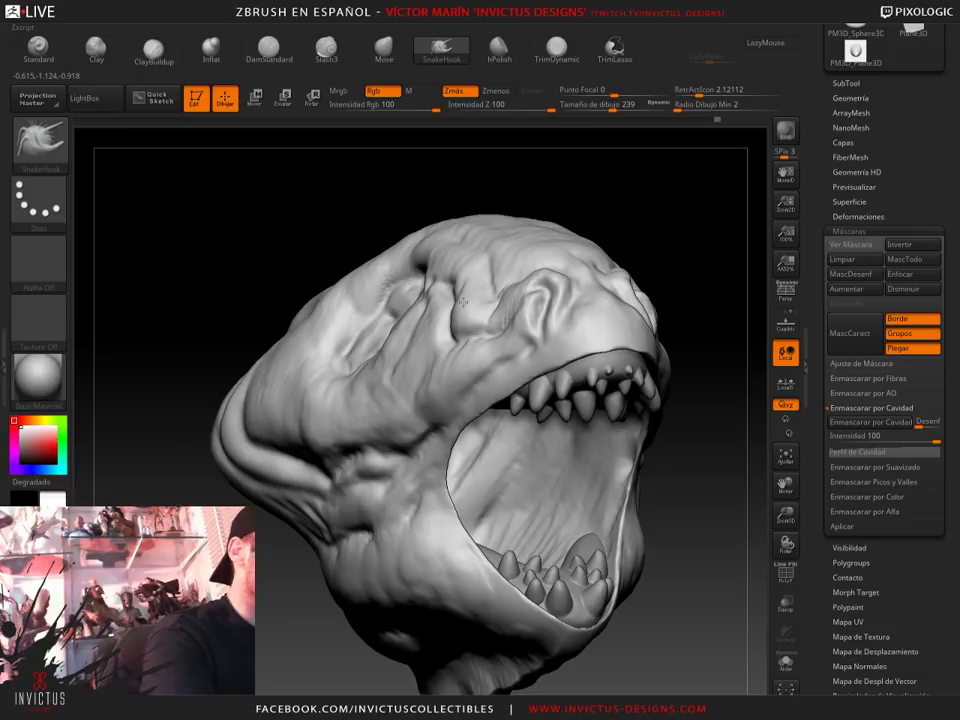
mouse_move(621, 214)
mouse_down()
mouse_move(677, 240)
mouse_move(641, 225)
mouse_move(600, 235)
mouse_up()
mouse_move(436, 260)
mouse_down()
mouse_move(584, 279)
mouse_move(555, 287)
mouse_move(111, 156)
mouse_up()
Puff out the eye socket and cheek with the Inflat brush at draw size 217
click(45, 148)
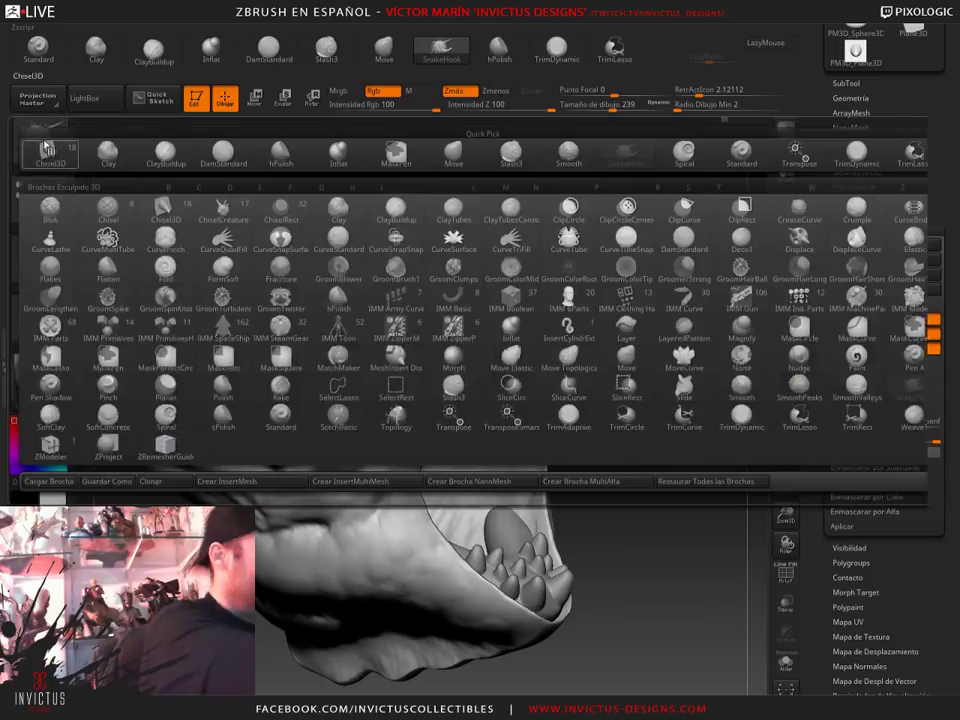
key(i)
key(n)
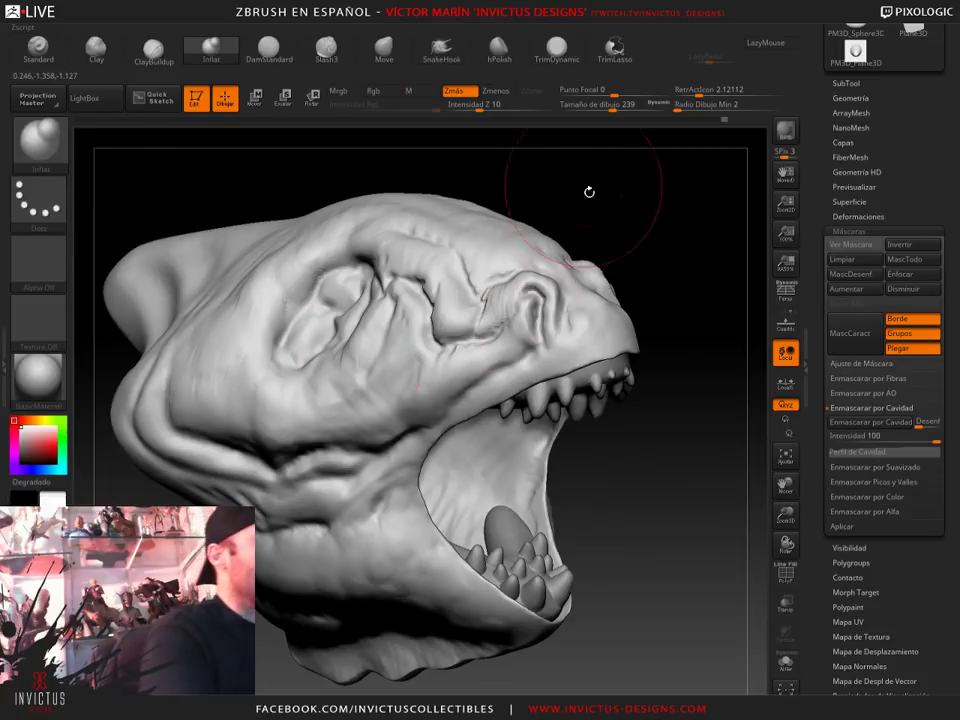
drag(612, 105, 603, 105)
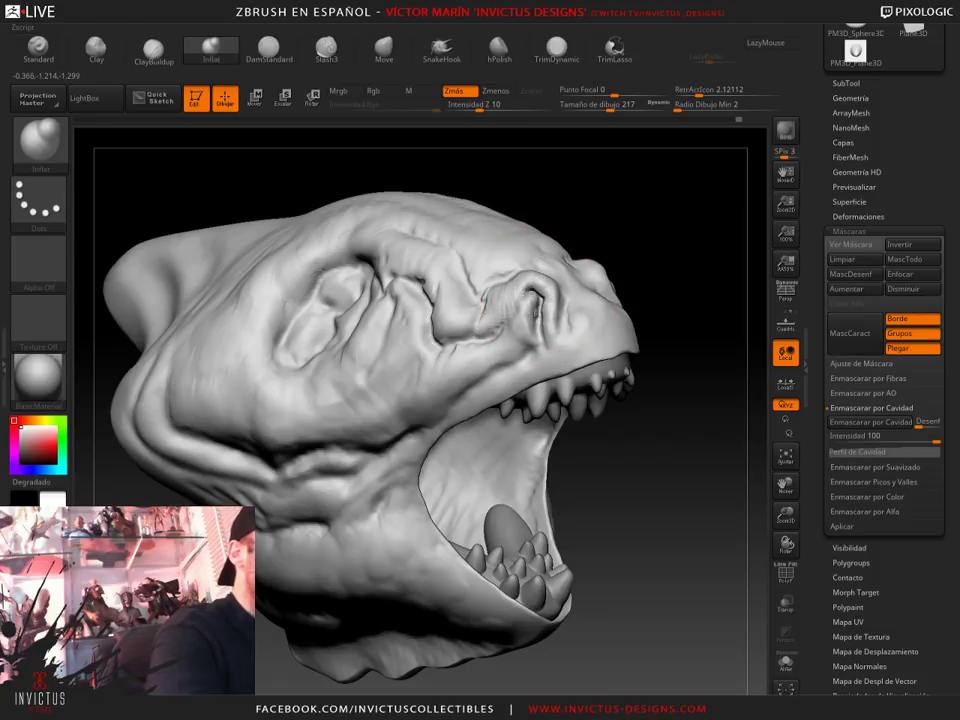
alt+drag(664, 253, 461, 289)
alt+drag(600, 250, 627, 270)
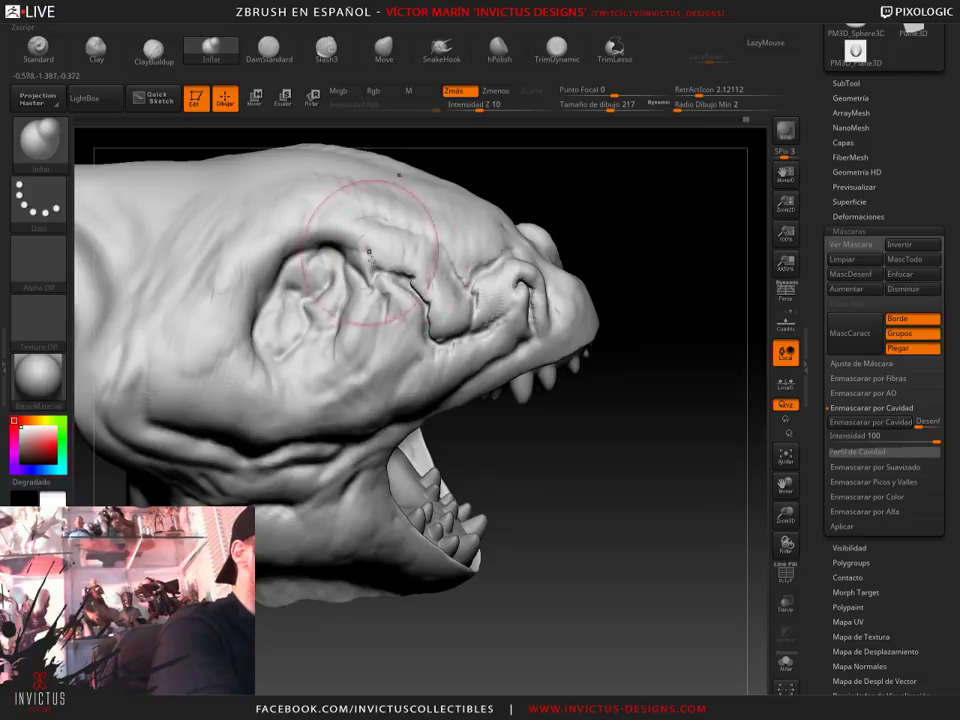
drag(538, 194, 522, 192)
drag(382, 213, 306, 253)
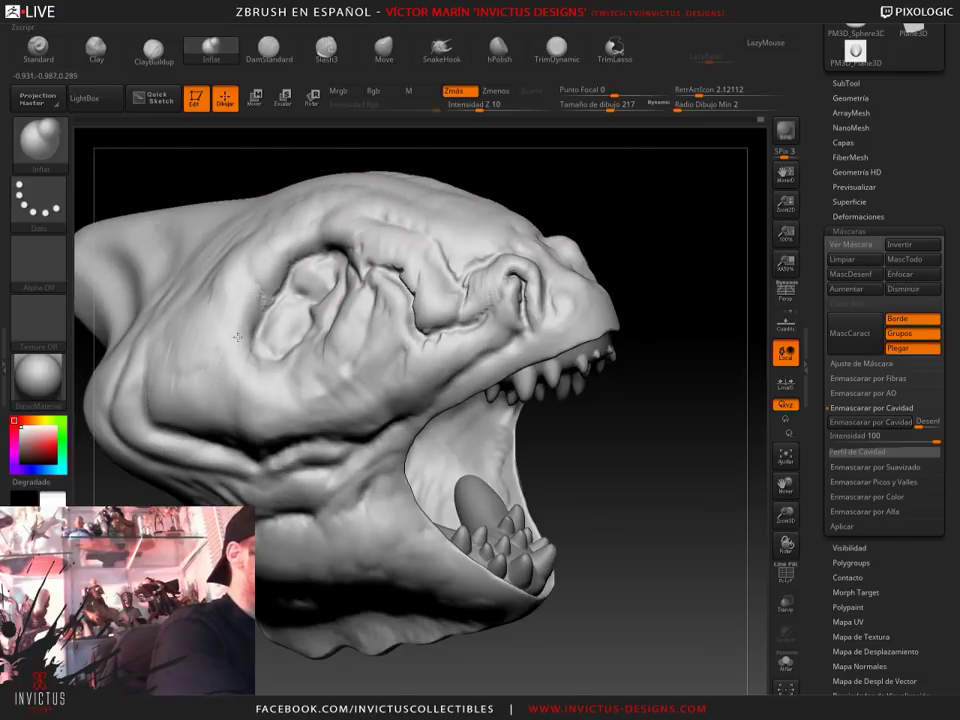
mouse_move(666, 313)
mouse_down()
mouse_move(293, 346)
mouse_move(311, 256)
mouse_up()
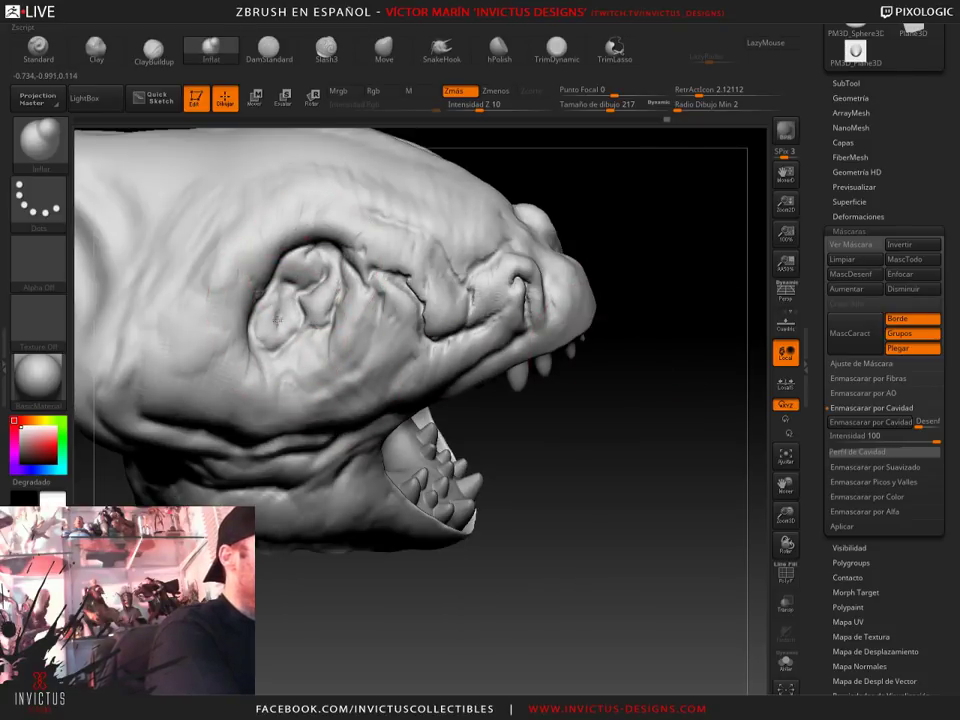
mouse_move(589, 510)
mouse_down()
mouse_move(580, 507)
mouse_move(578, 366)
mouse_up()
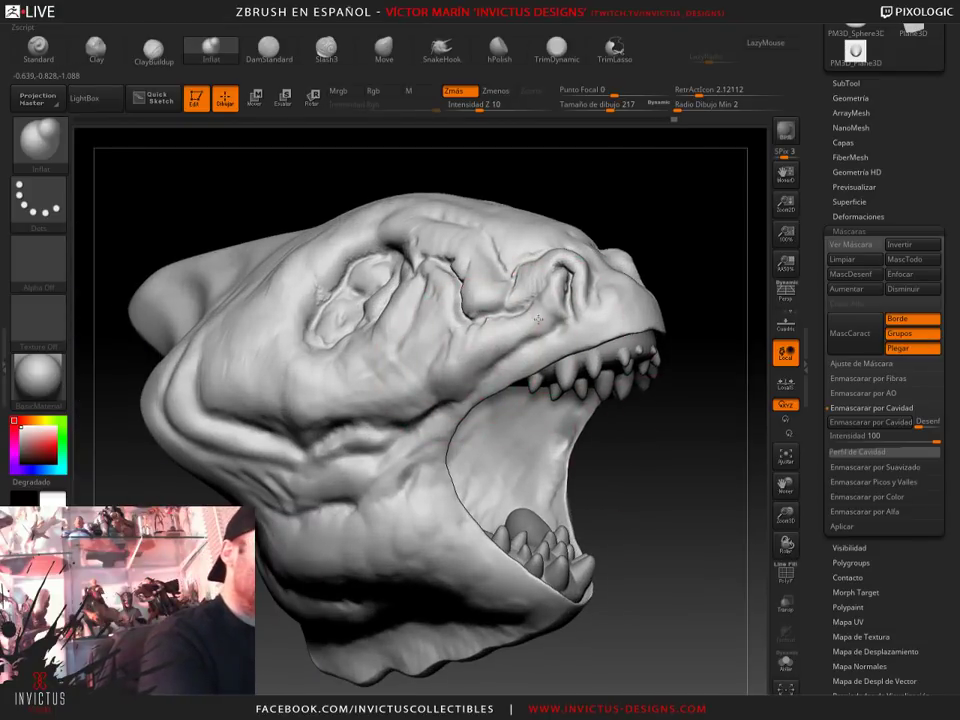
drag(538, 319, 703, 347)
drag(514, 339, 396, 380)
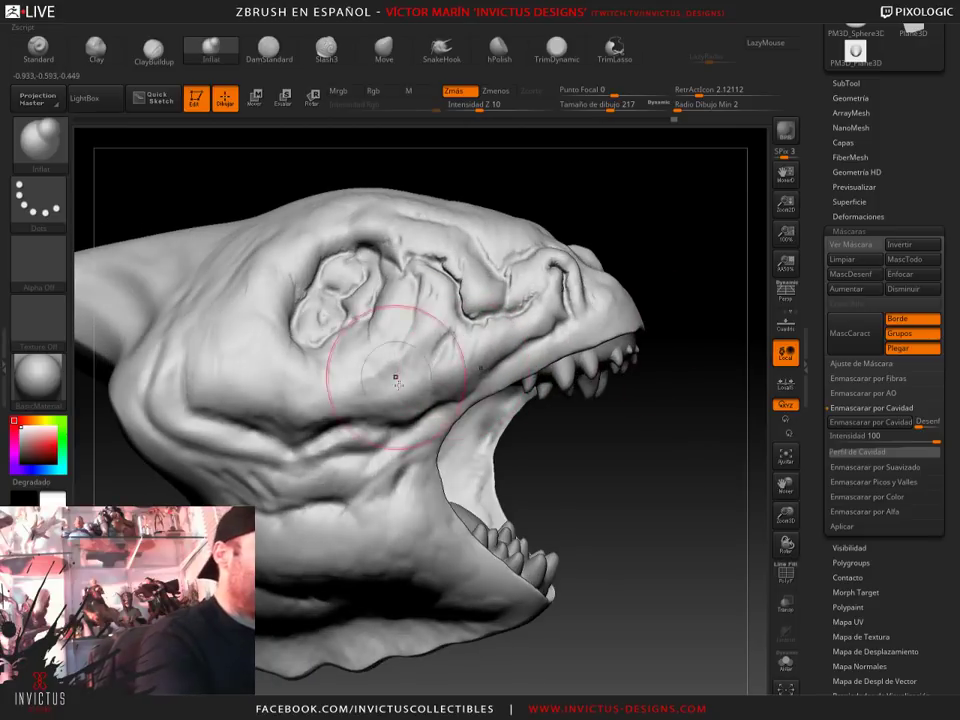
drag(394, 438, 440, 398)
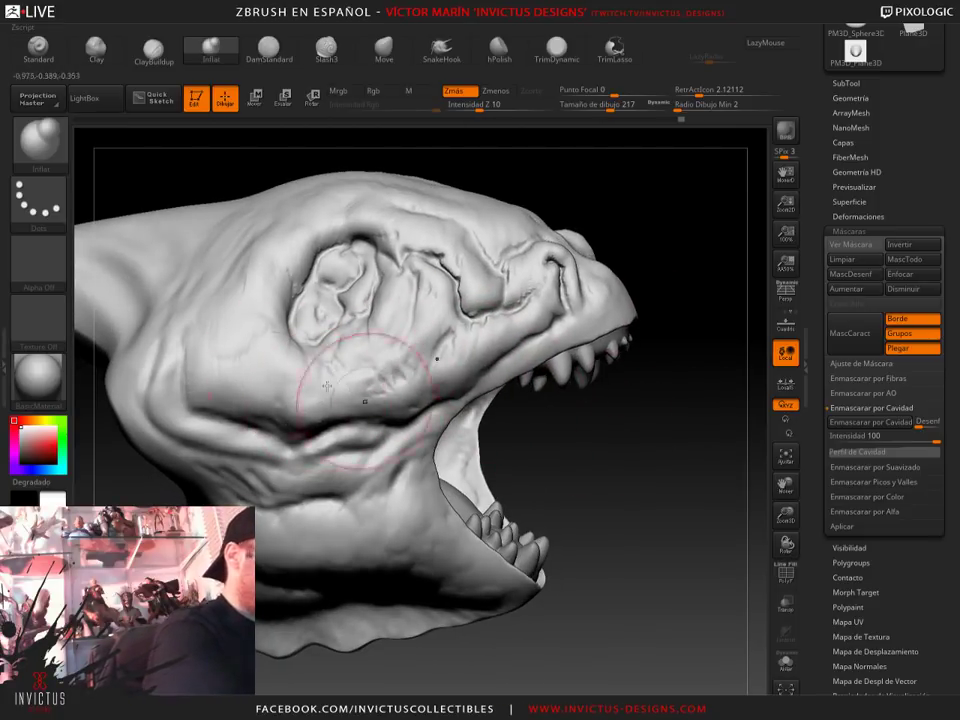
drag(654, 514, 662, 501)
drag(707, 422, 700, 411)
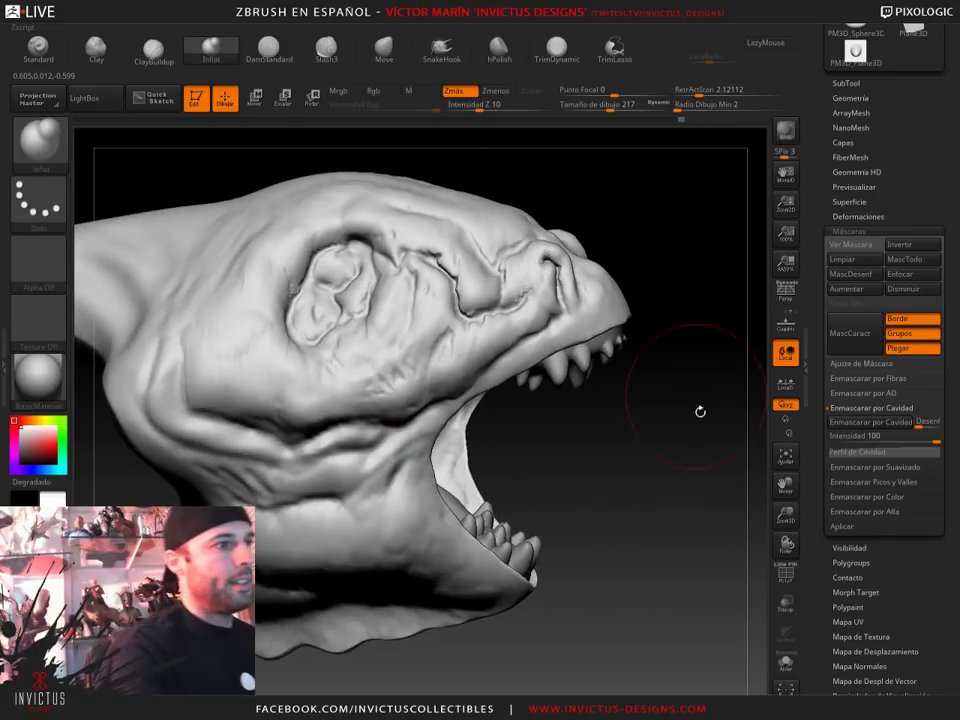
Build up the brow and snout with ClayBuildup at draw size 94
click(144, 58)
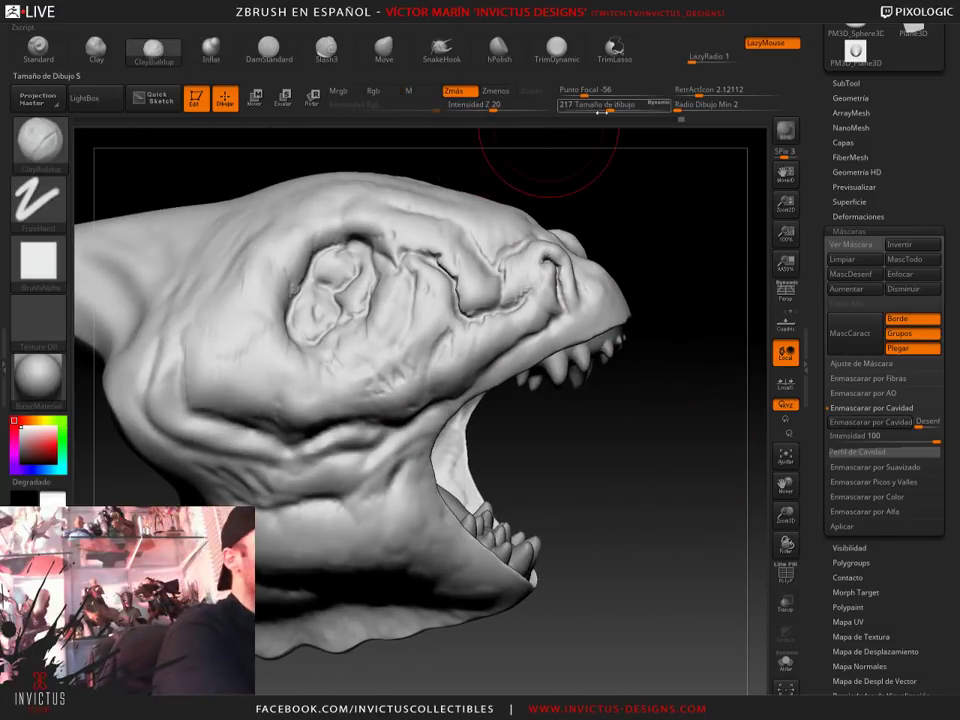
drag(664, 231, 500, 290)
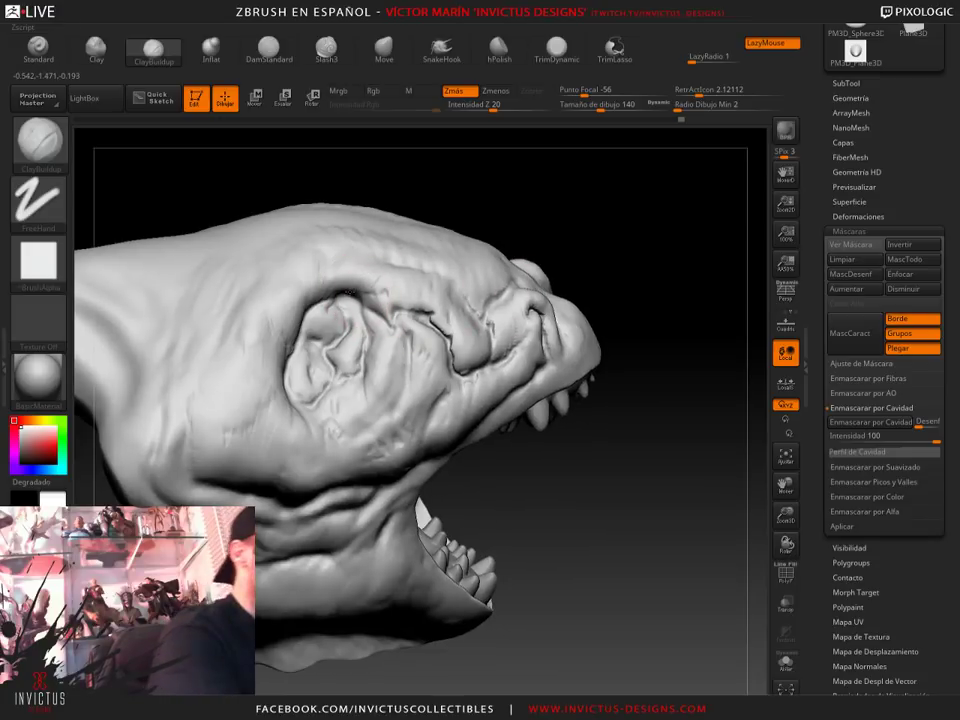
drag(600, 103, 594, 104)
mouse_move(680, 200)
mouse_down()
mouse_move(588, 266)
mouse_move(530, 266)
mouse_up()
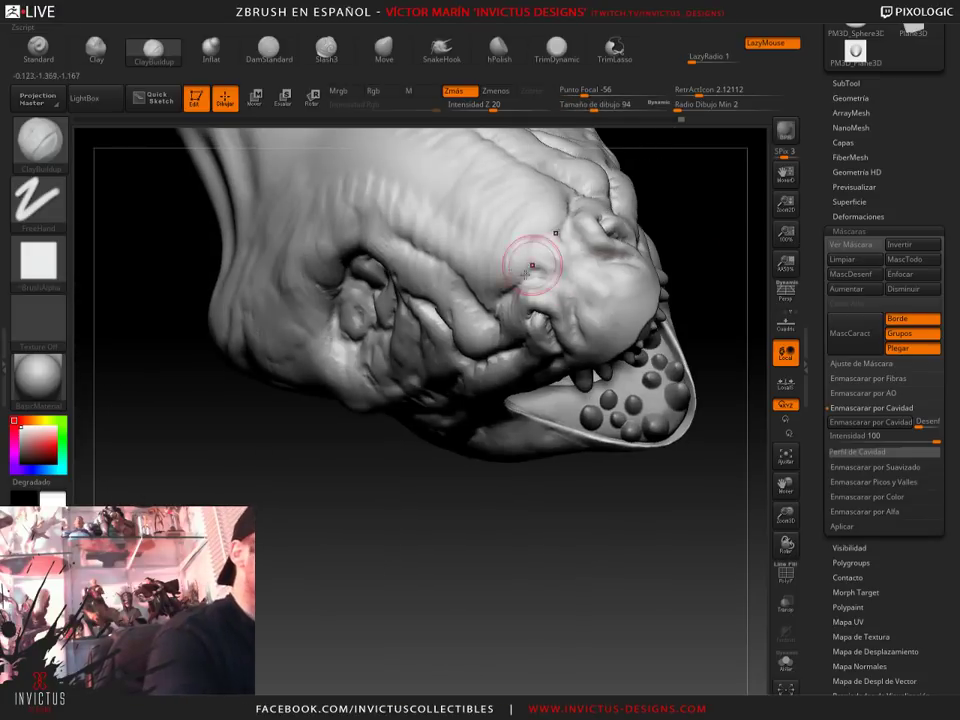
drag(711, 263, 559, 297)
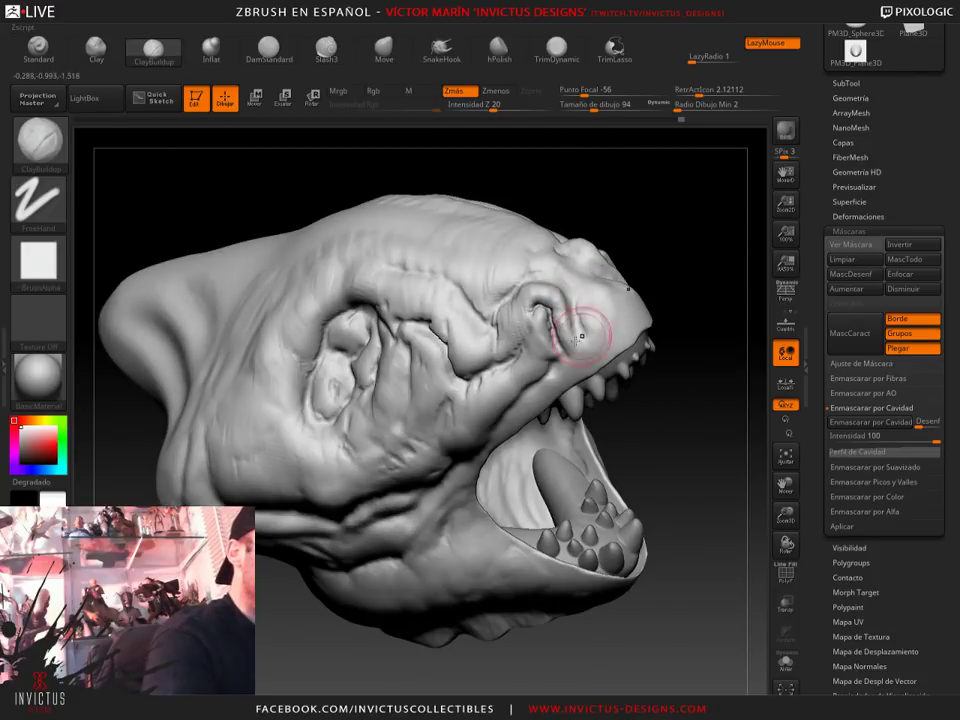
mouse_move(581, 337)
mouse_down()
mouse_move(628, 372)
mouse_move(461, 433)
mouse_up()
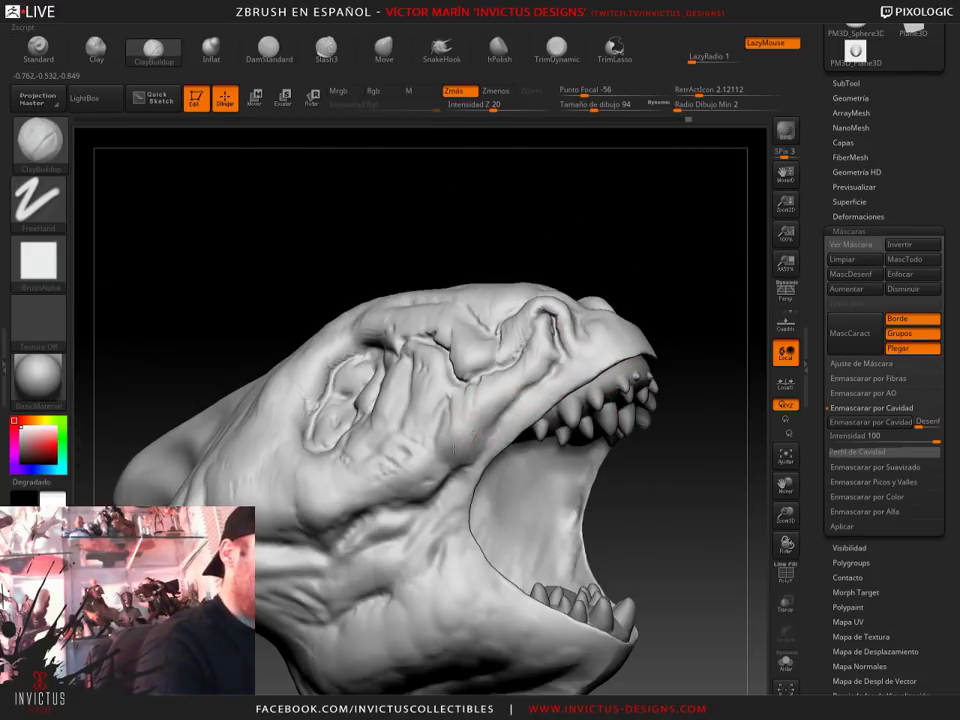
drag(560, 420, 447, 463)
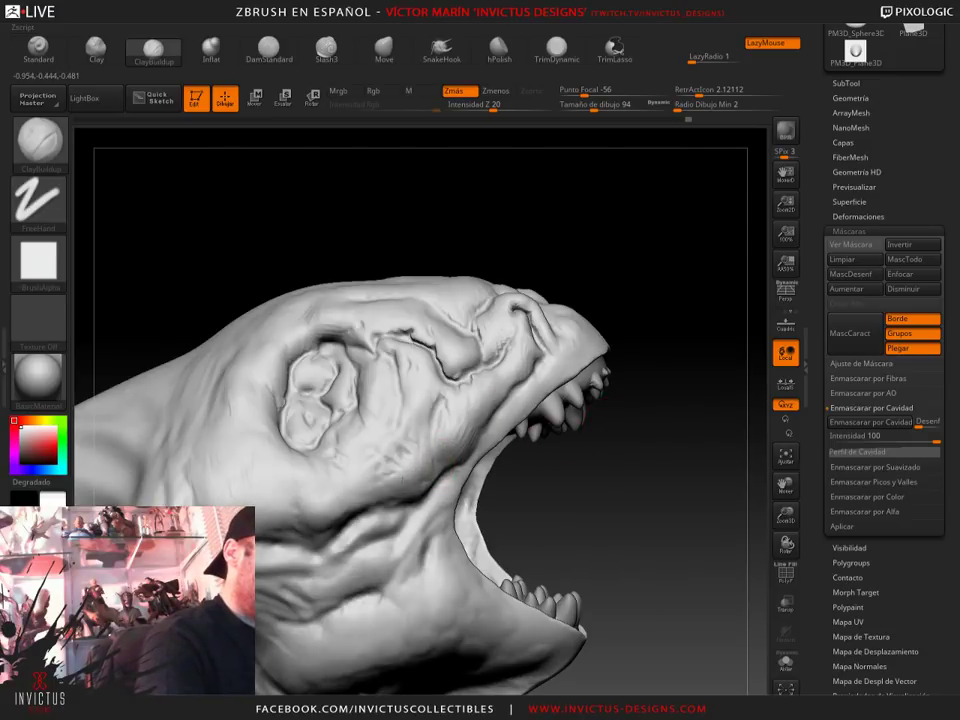
mouse_move(627, 460)
mouse_down()
mouse_move(368, 392)
mouse_move(588, 280)
mouse_up()
drag(580, 430, 630, 347)
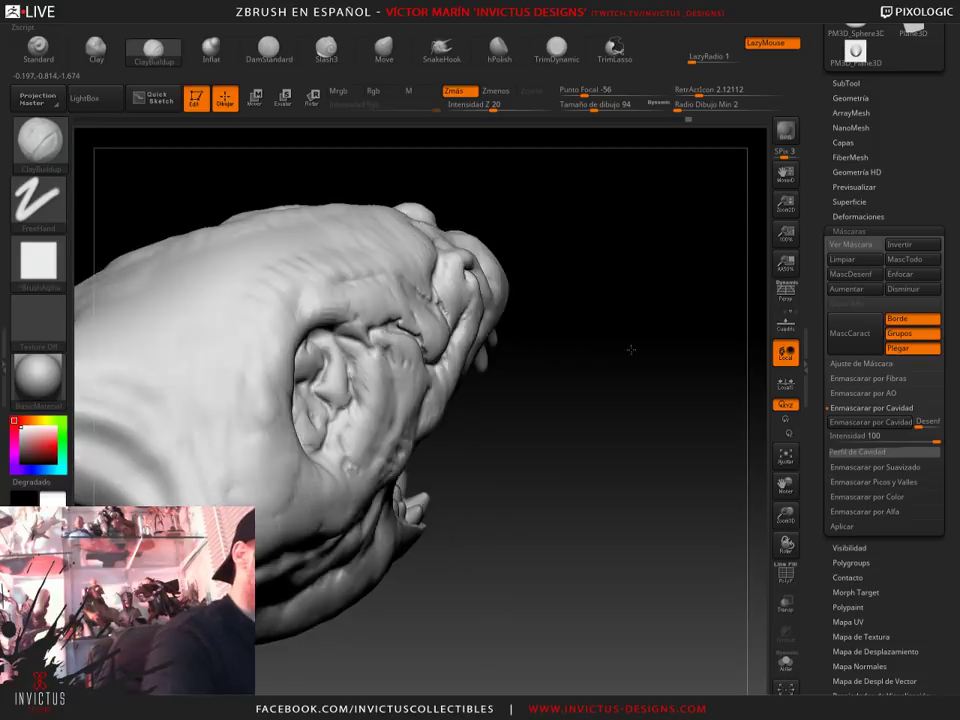
drag(540, 430, 604, 413)
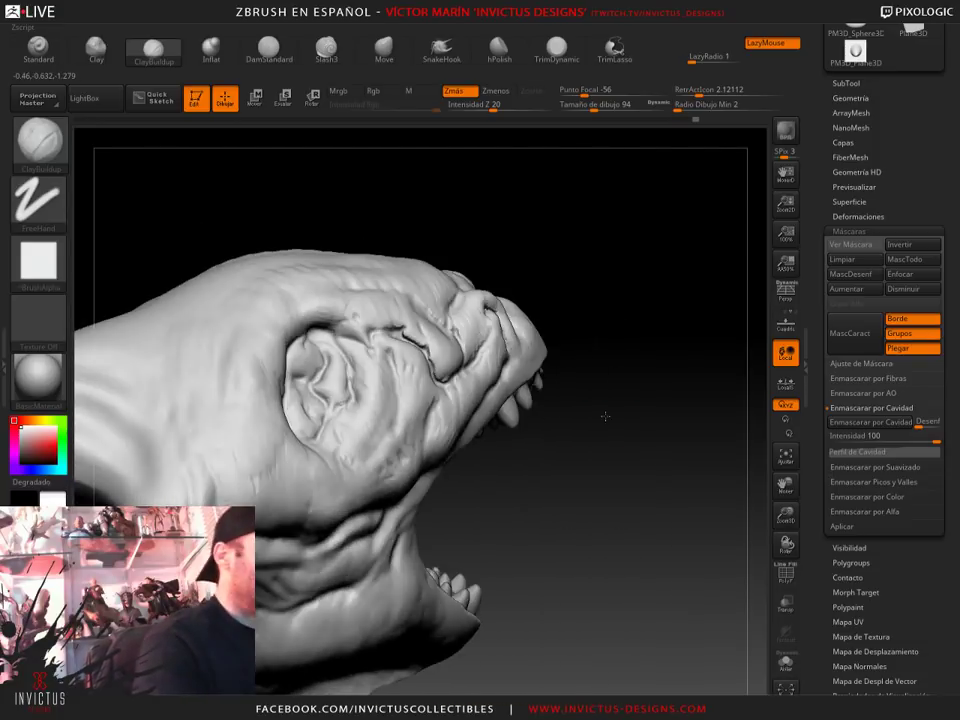
drag(599, 293, 367, 292)
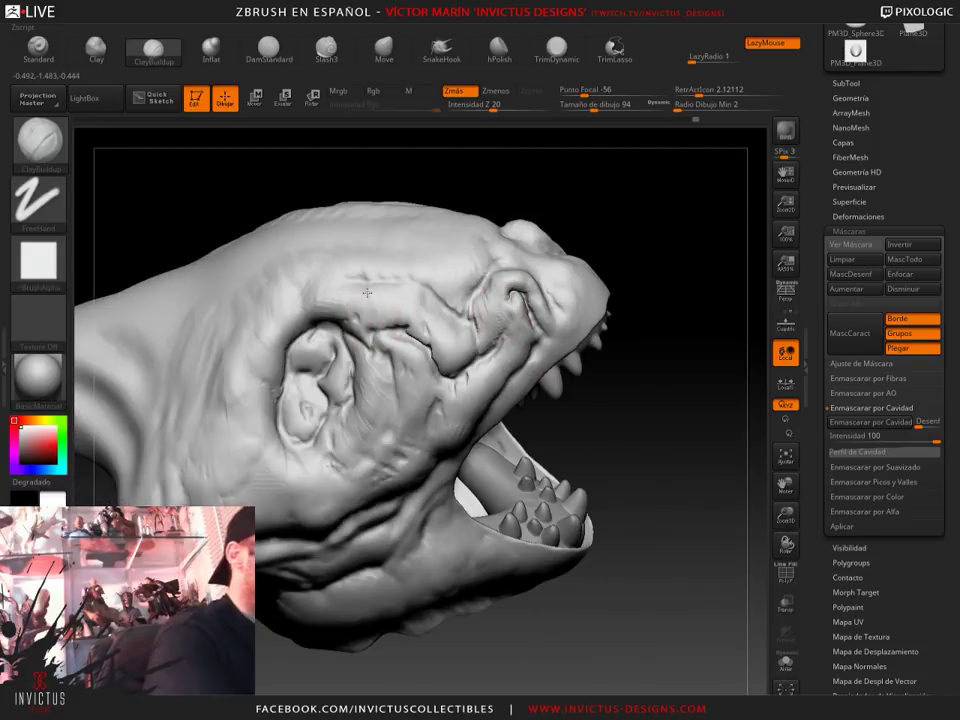
drag(648, 301, 385, 325)
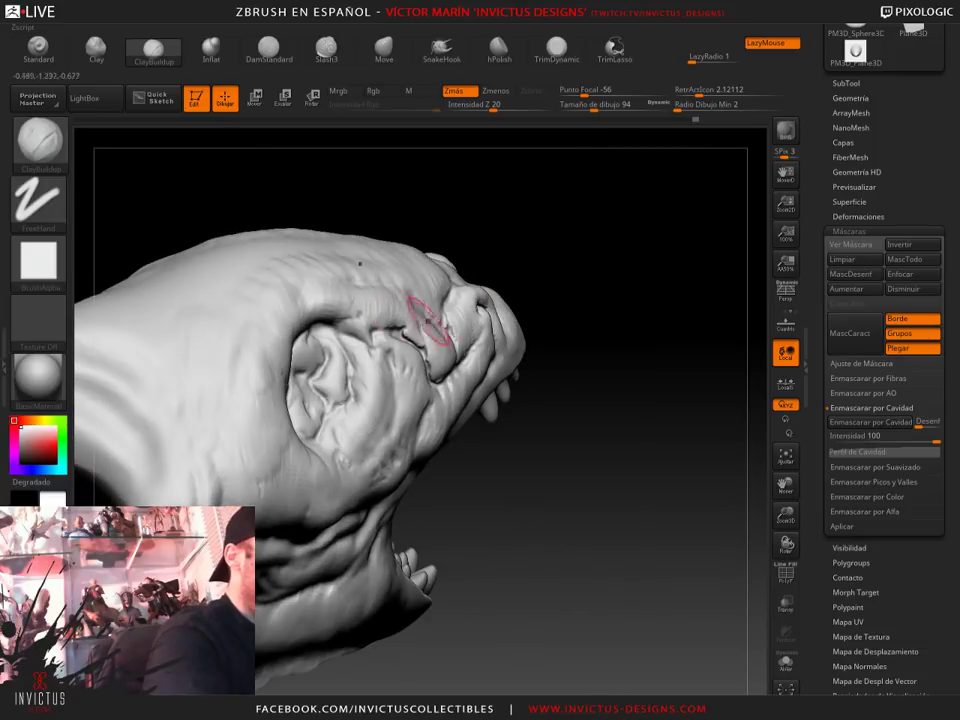
drag(540, 200, 640, 220)
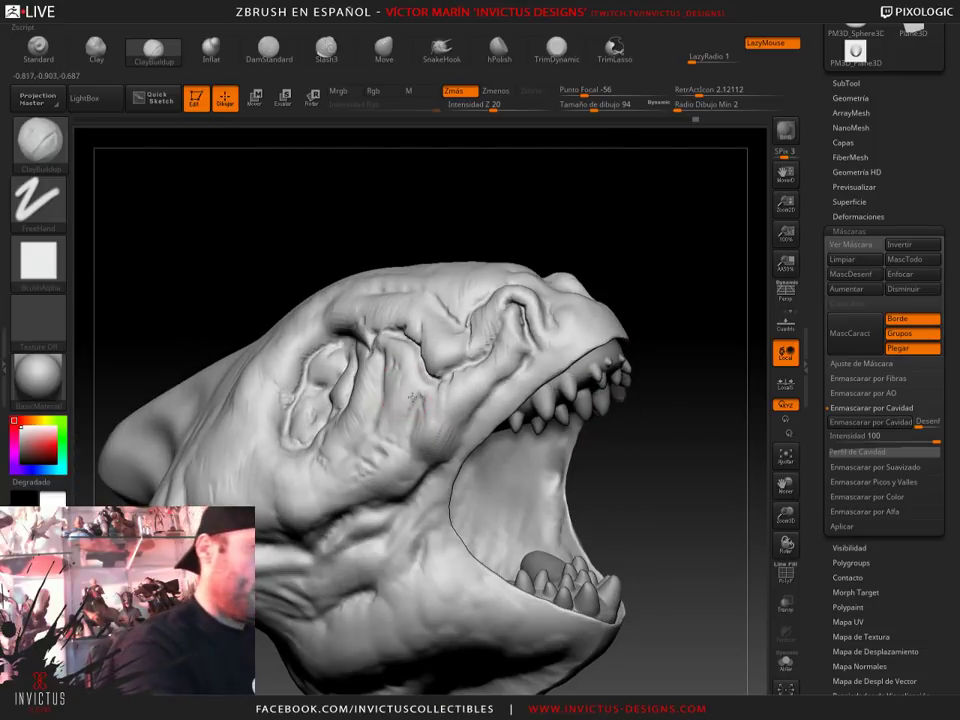
drag(669, 390, 457, 399)
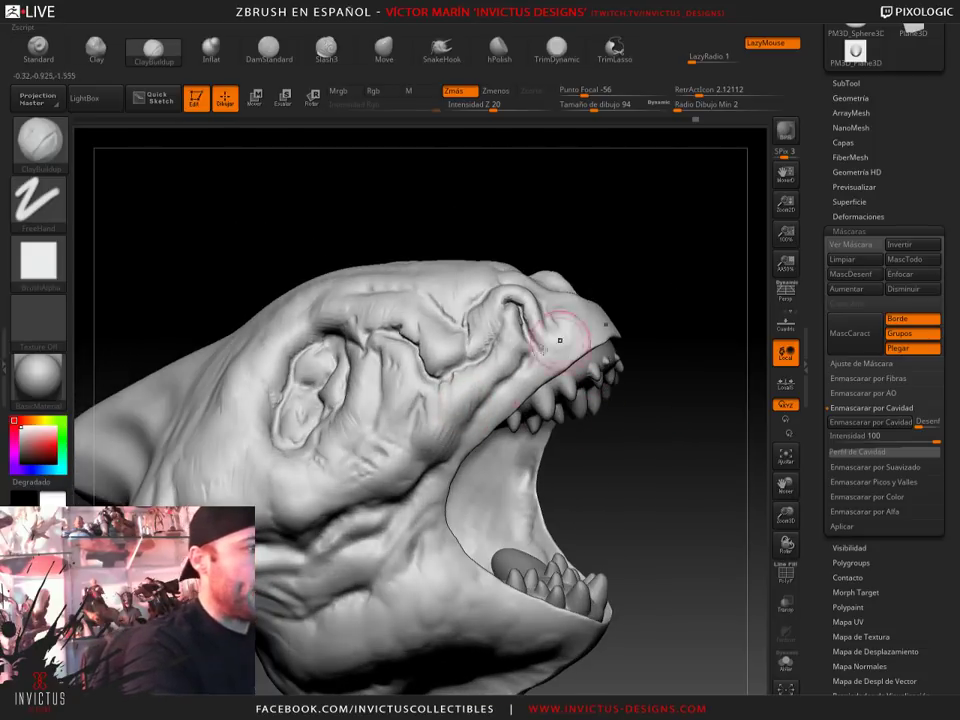
Choose DamStandard at draw size 56 and turn to a side view of the open jaw
click(44, 145)
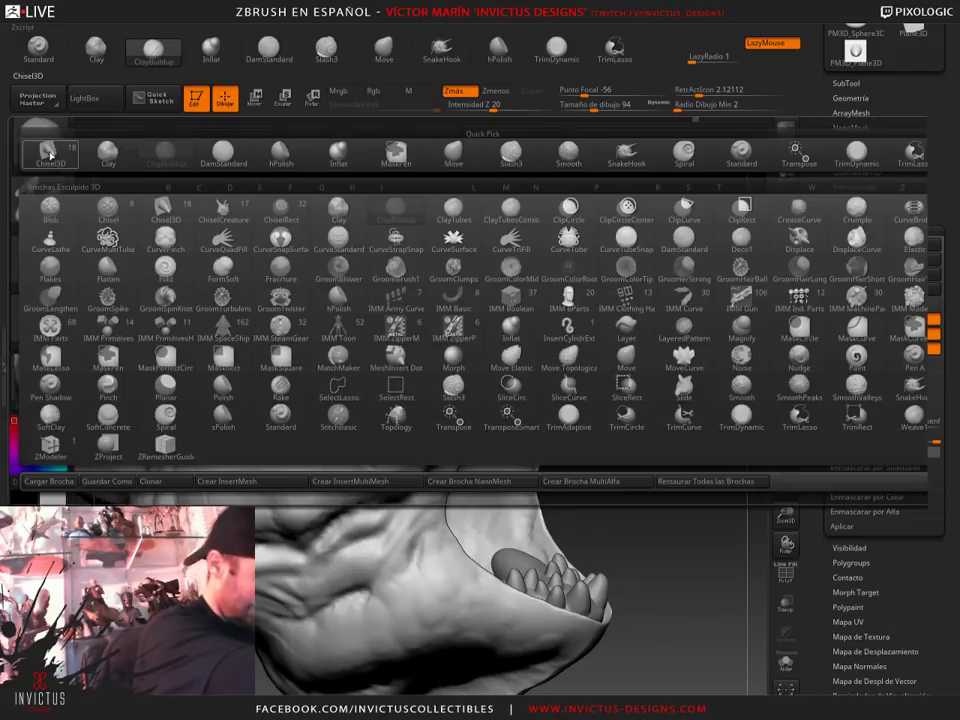
click(221, 152)
drag(620, 380, 606, 306)
drag(610, 112, 585, 113)
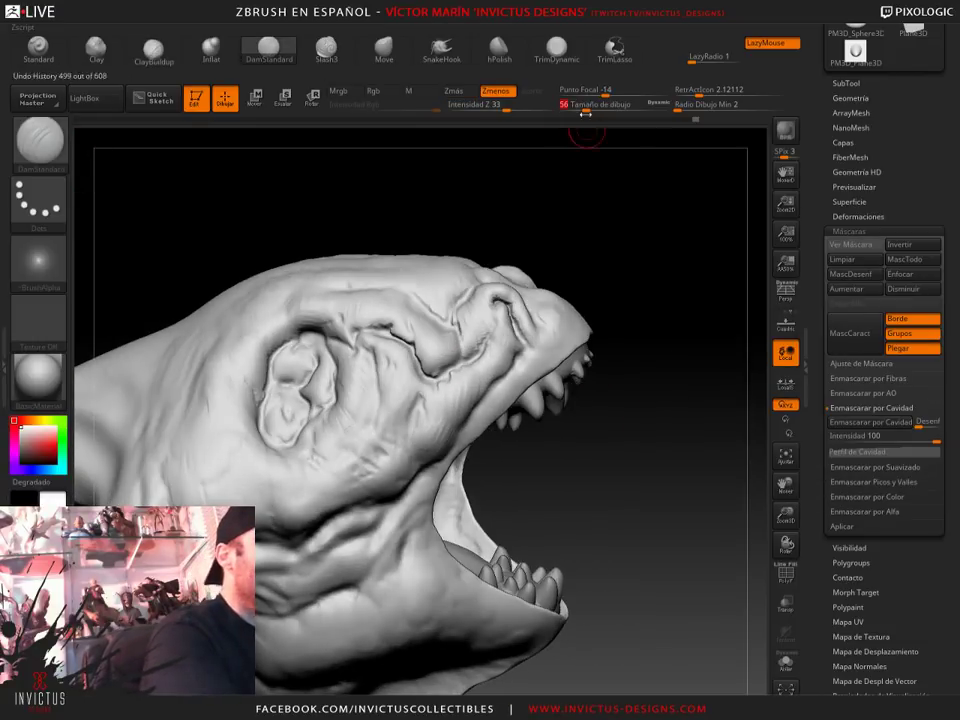
drag(620, 395, 588, 413)
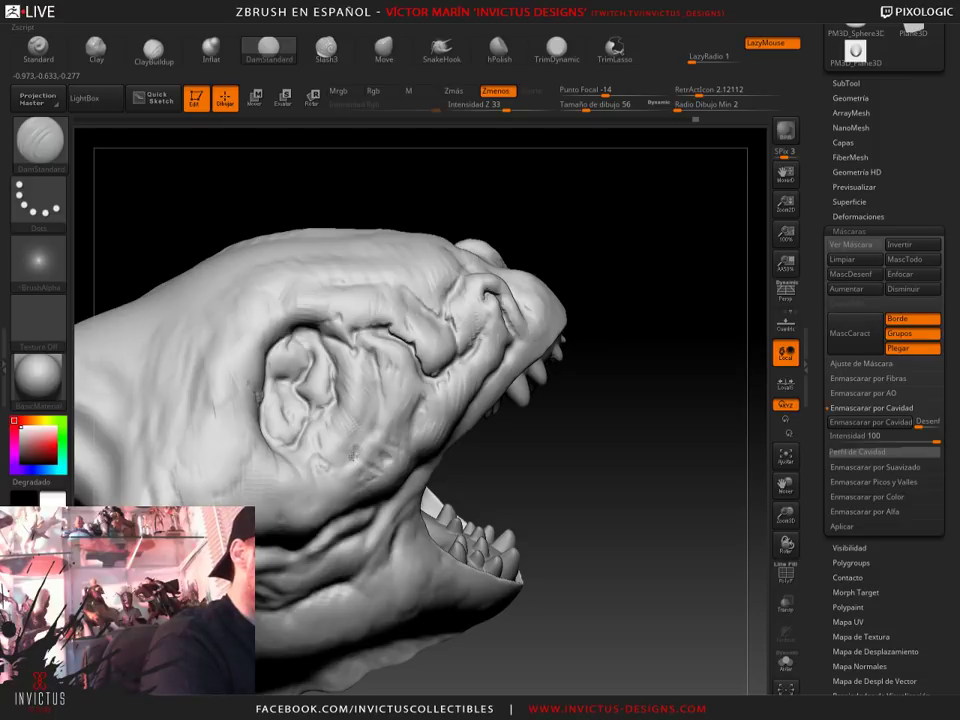
drag(620, 345, 563, 343)
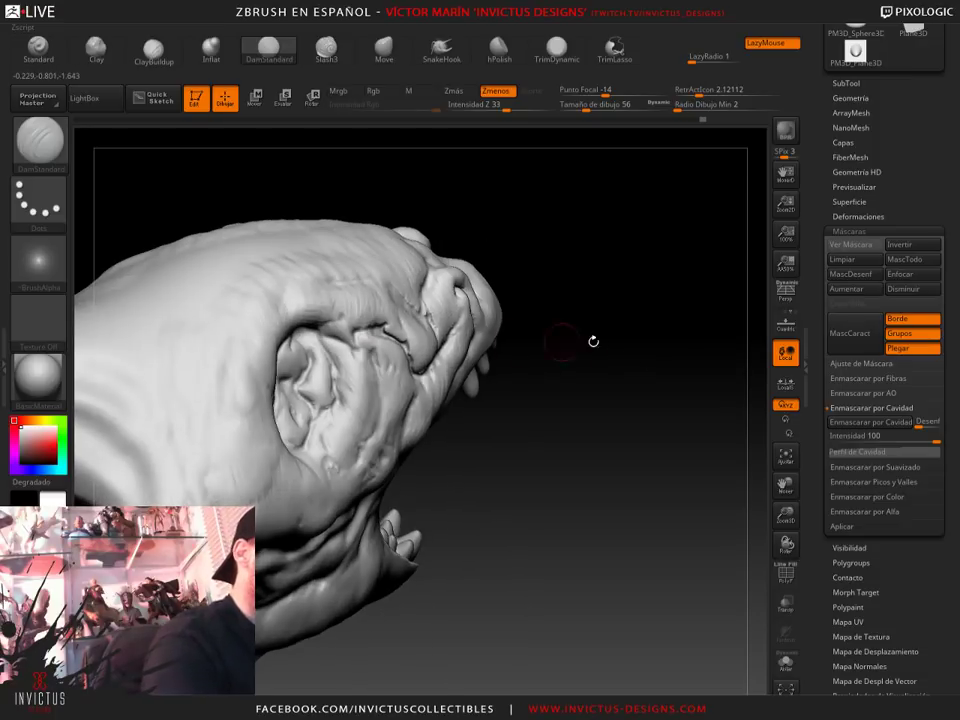
drag(360, 366, 334, 467)
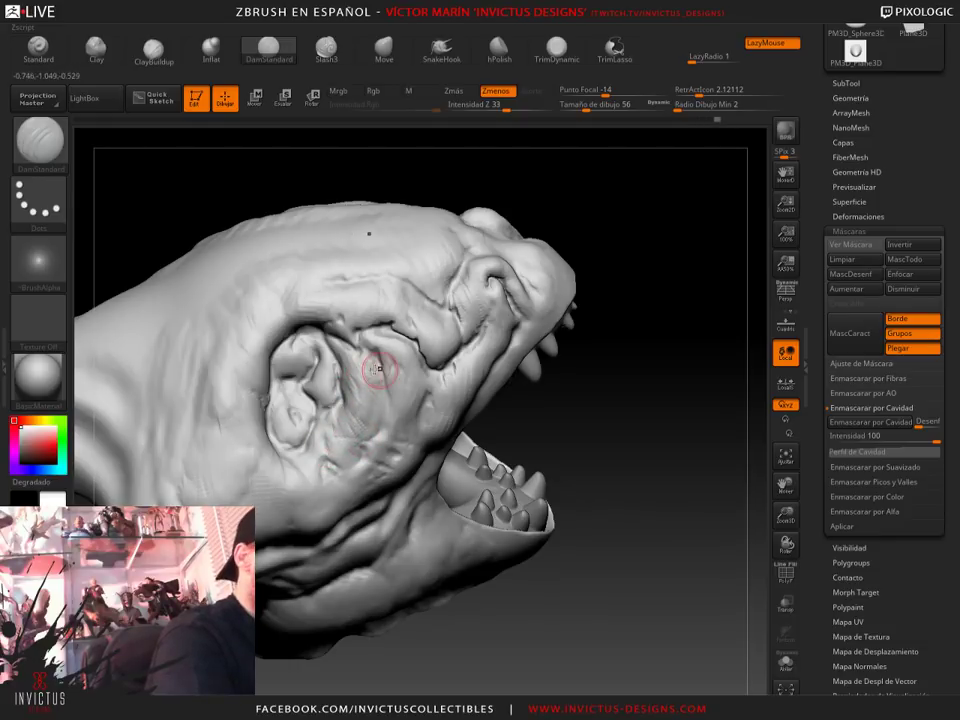
Switch to the Clay brush and inspect the jaw, tongue and teeth from the side
click(96, 47)
drag(617, 270, 590, 272)
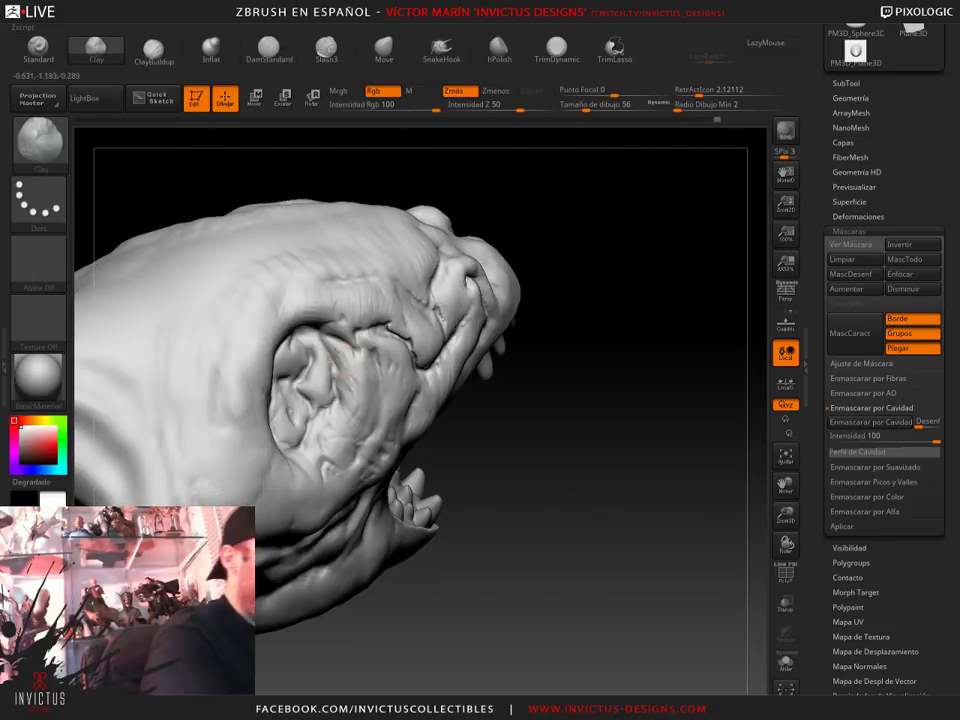
drag(441, 398, 357, 412)
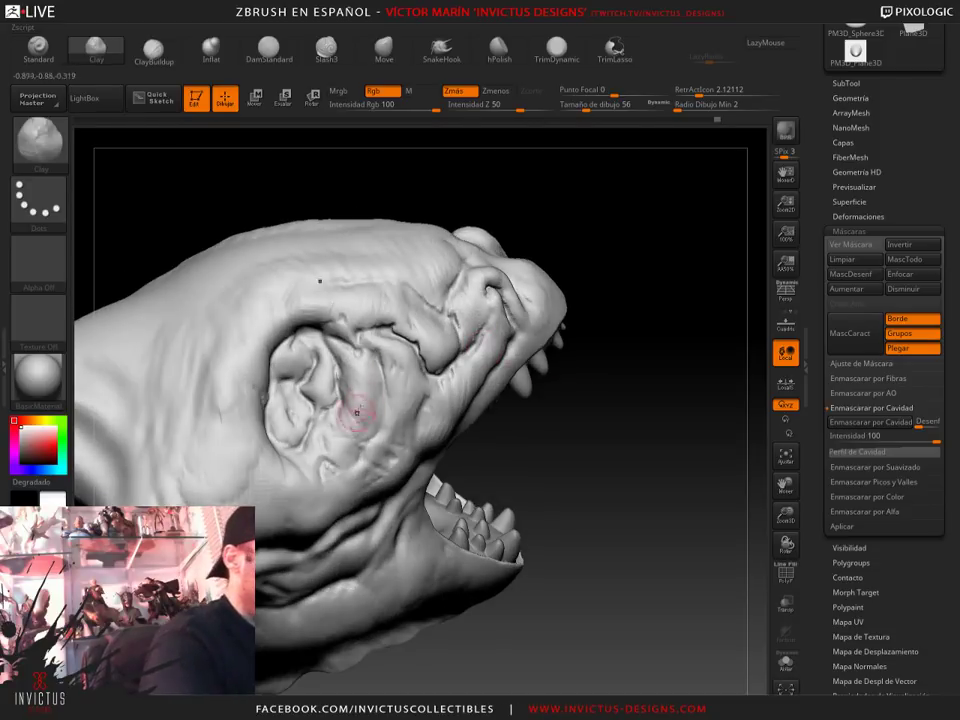
drag(463, 435, 343, 432)
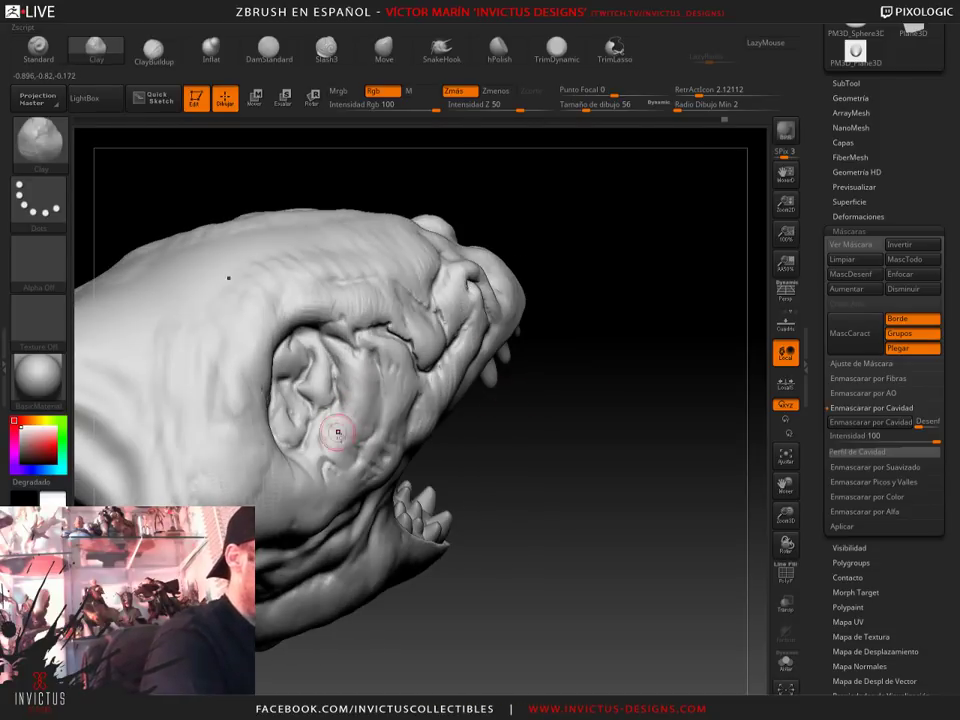
mouse_move(487, 403)
mouse_down()
mouse_move(315, 455)
mouse_move(621, 384)
mouse_up()
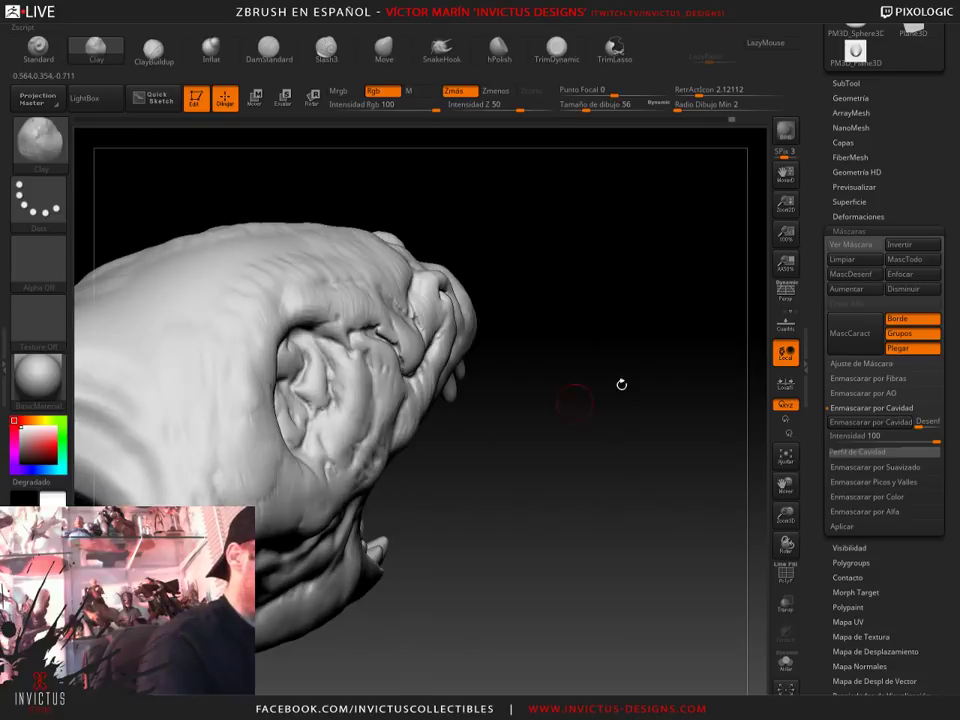
drag(462, 475, 325, 480)
drag(413, 477, 451, 407)
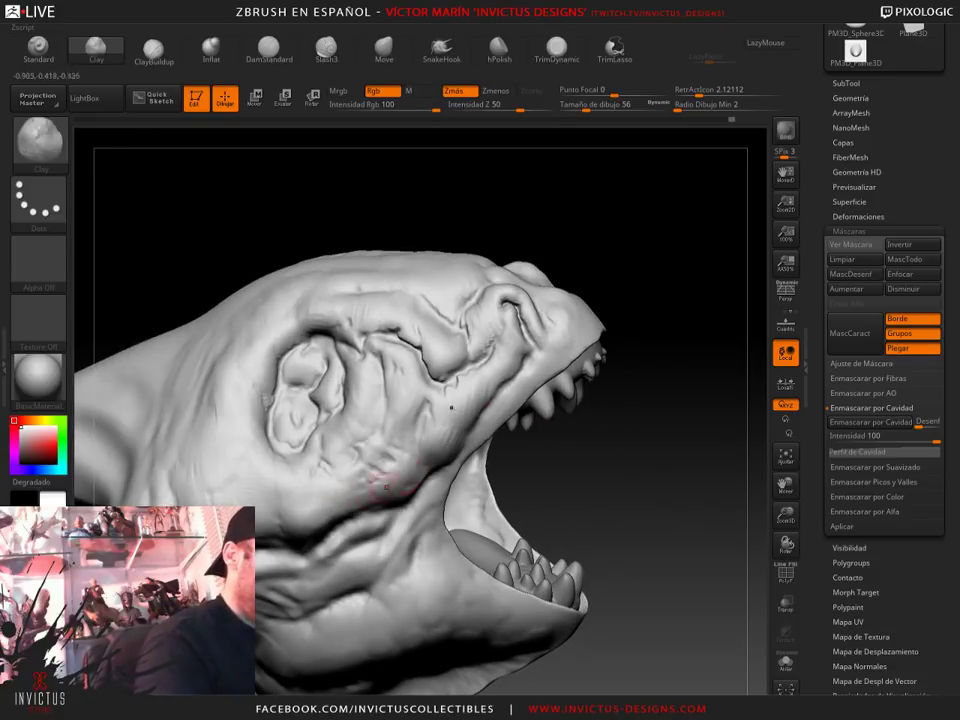
drag(554, 428, 385, 485)
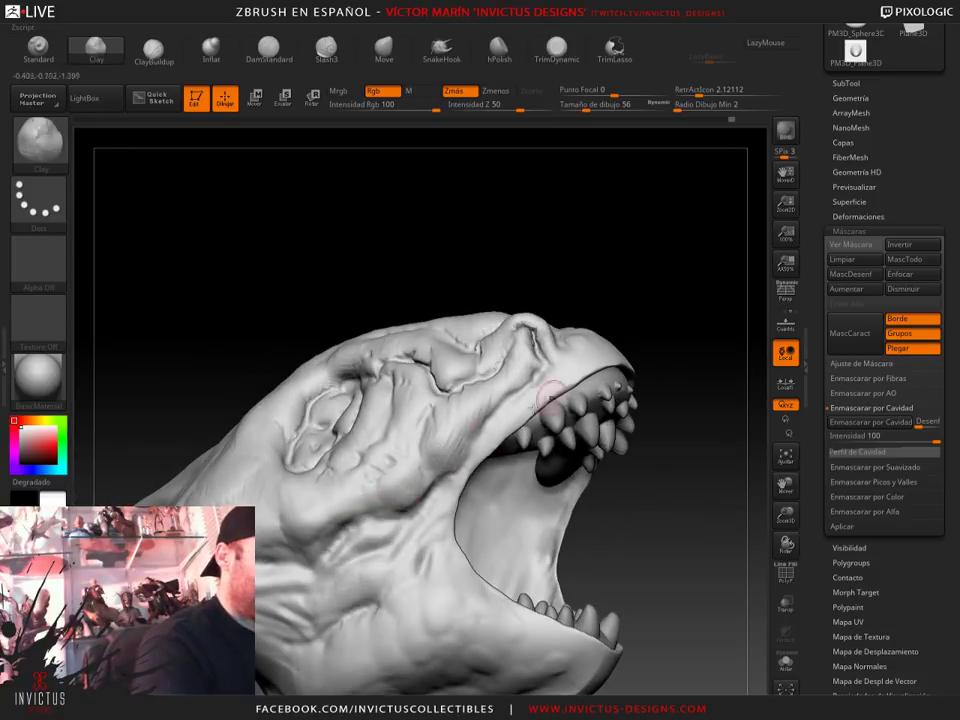
mouse_move(551, 400)
mouse_down()
mouse_move(434, 443)
mouse_move(619, 408)
mouse_up()
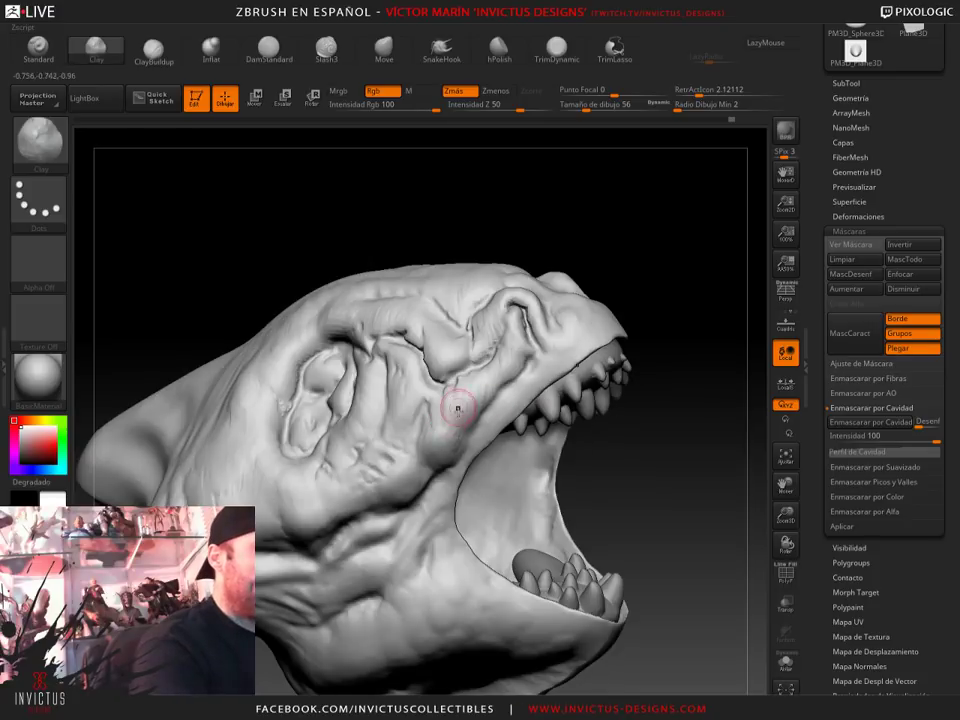
Orbit to check the brow ridge, then the tongue and open mouth from below
drag(519, 396, 519, 378)
mouse_move(604, 343)
mouse_down()
mouse_move(509, 362)
mouse_move(531, 272)
mouse_up()
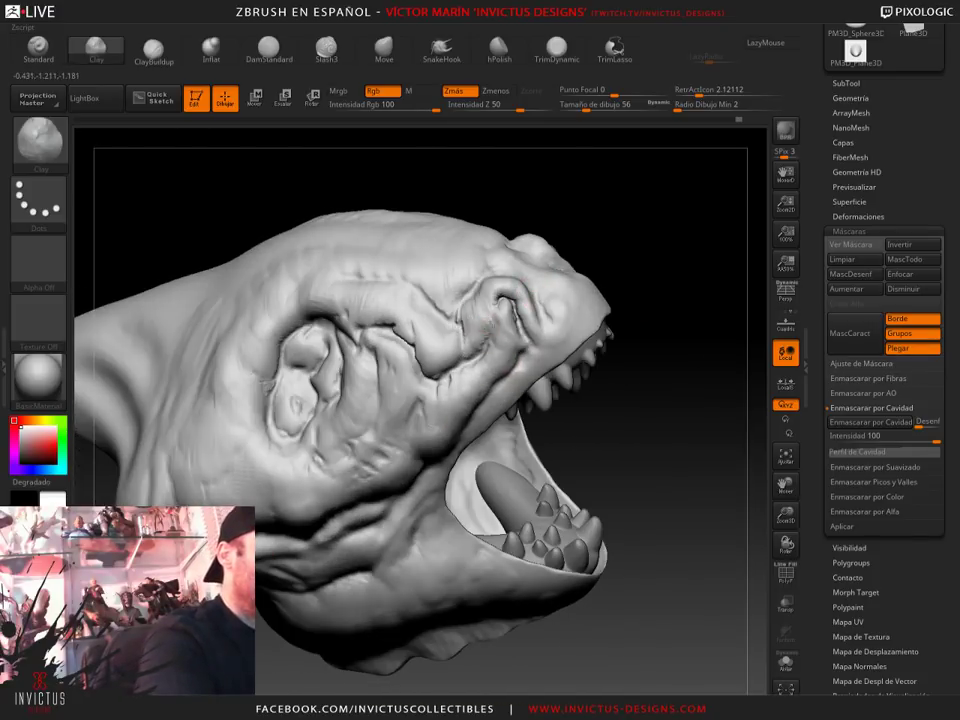
mouse_move(612, 276)
mouse_down()
mouse_move(617, 270)
mouse_move(630, 300)
mouse_up()
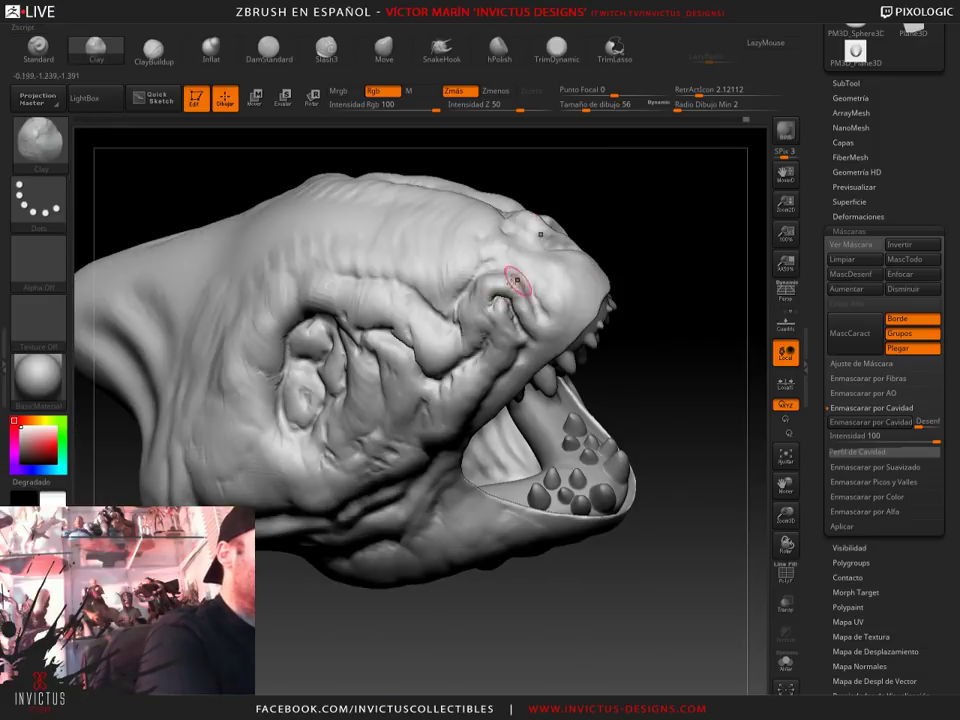
drag(517, 281, 439, 287)
mouse_move(686, 266)
mouse_down()
mouse_move(601, 310)
mouse_move(414, 355)
mouse_up()
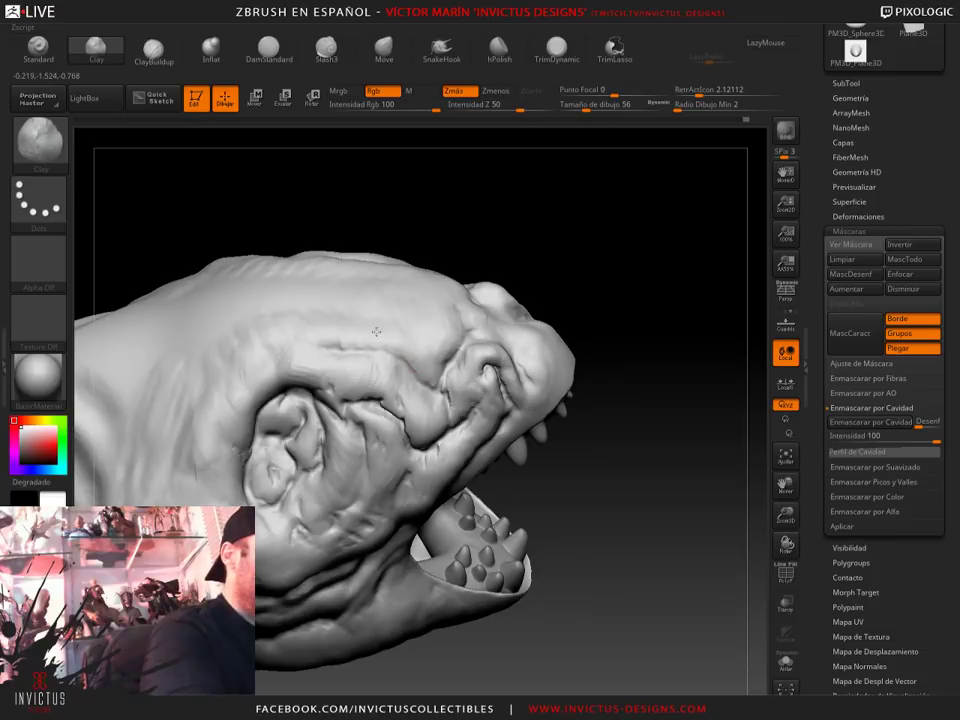
drag(498, 241, 302, 348)
drag(472, 302, 267, 362)
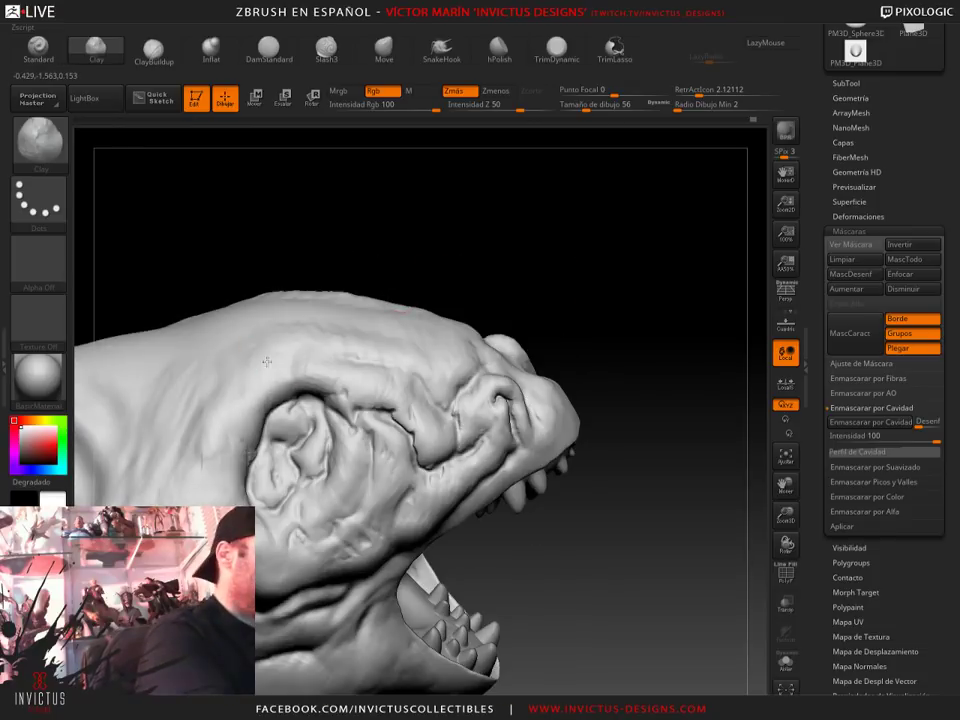
mouse_move(632, 446)
mouse_down()
mouse_move(619, 452)
mouse_move(551, 358)
mouse_up()
Stamp a row of round knobs along the brow ridge above the eye with Chisel3D
key(b)
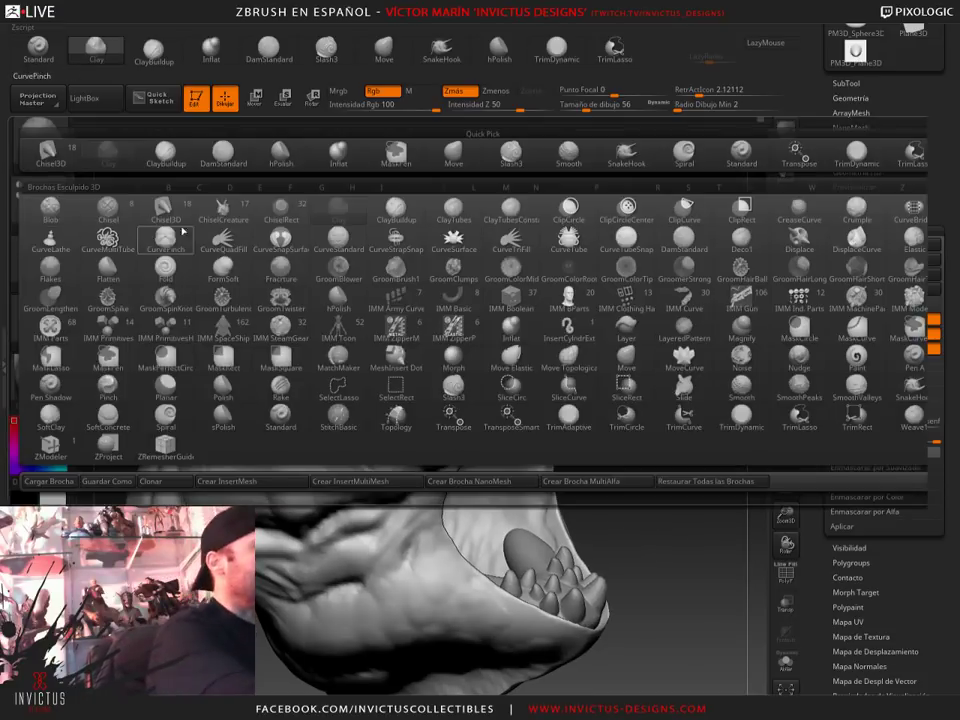
click(176, 226)
mouse_move(620, 449)
mouse_down()
mouse_move(688, 446)
mouse_move(577, 190)
mouse_up()
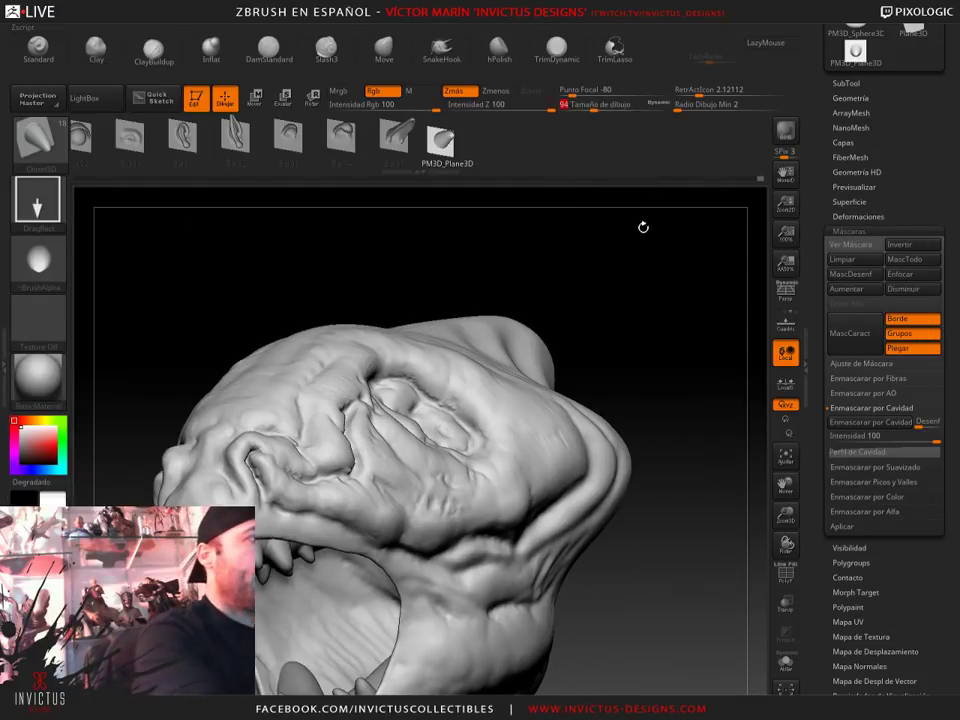
mouse_move(643, 225)
mouse_down()
mouse_move(446, 399)
mouse_move(470, 393)
mouse_up()
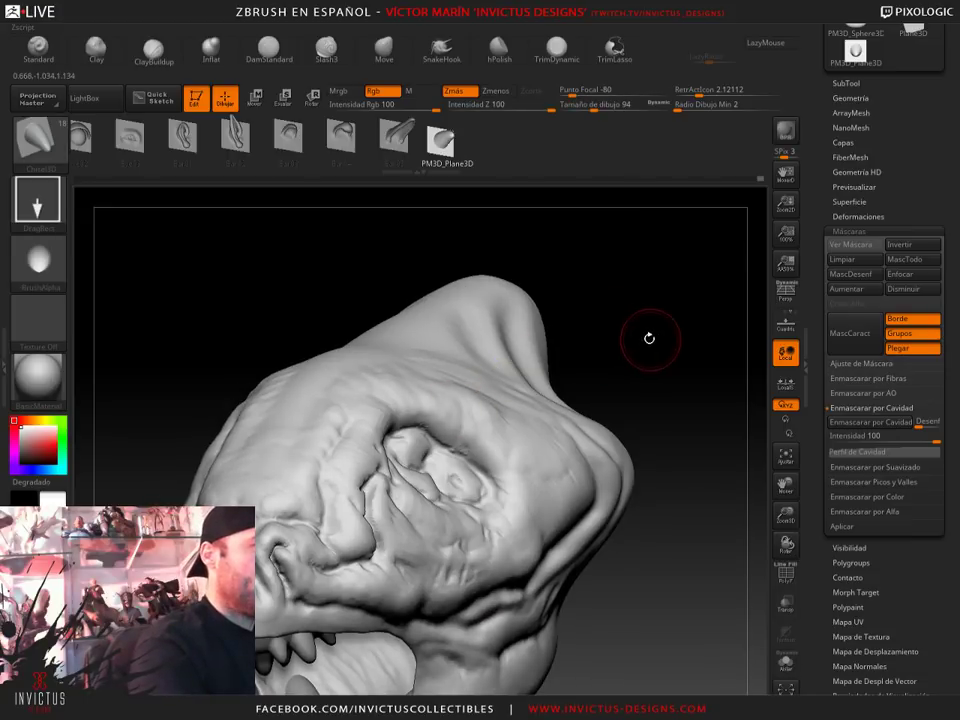
mouse_move(649, 339)
mouse_down()
mouse_move(392, 403)
mouse_move(362, 420)
mouse_up()
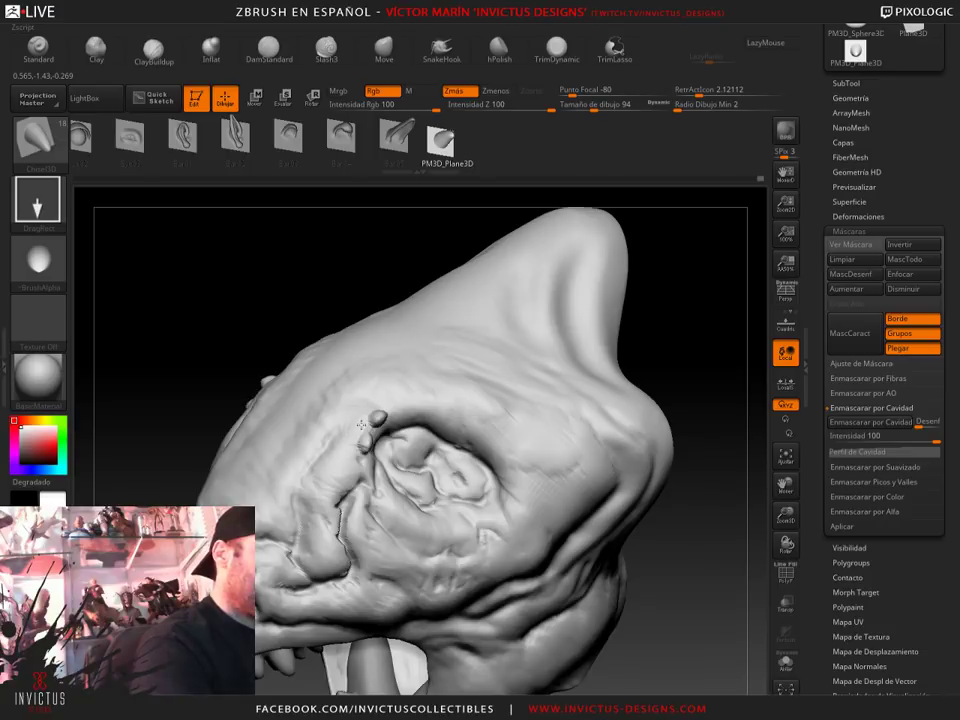
mouse_move(650, 330)
mouse_down()
mouse_move(632, 319)
mouse_move(347, 473)
mouse_up()
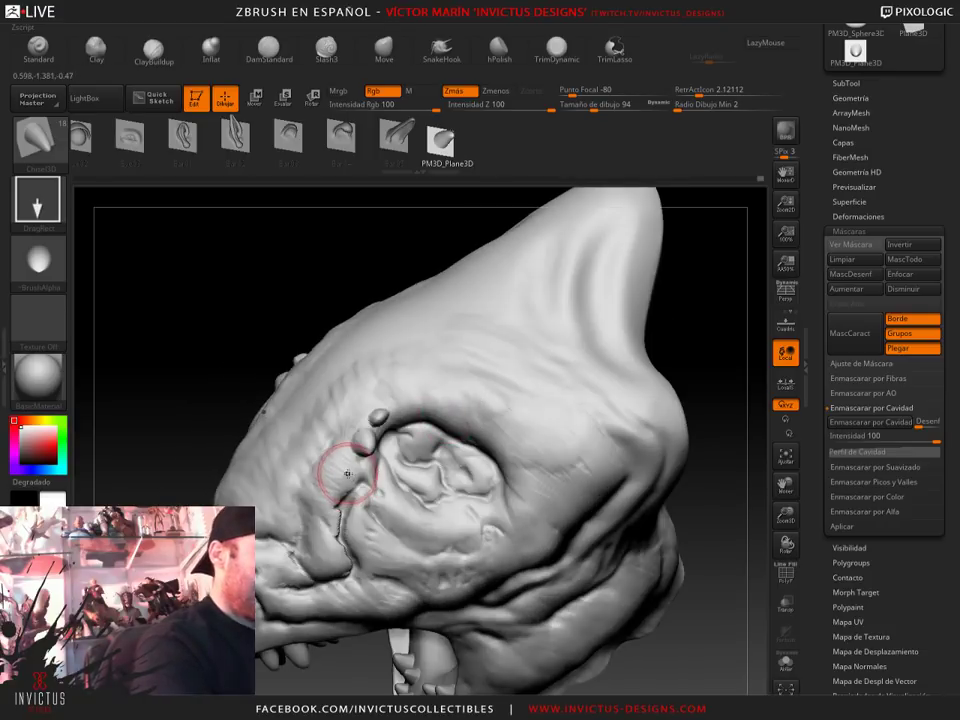
mouse_move(357, 428)
mouse_down()
mouse_move(680, 294)
mouse_move(317, 553)
mouse_move(582, 373)
mouse_move(403, 407)
mouse_up()
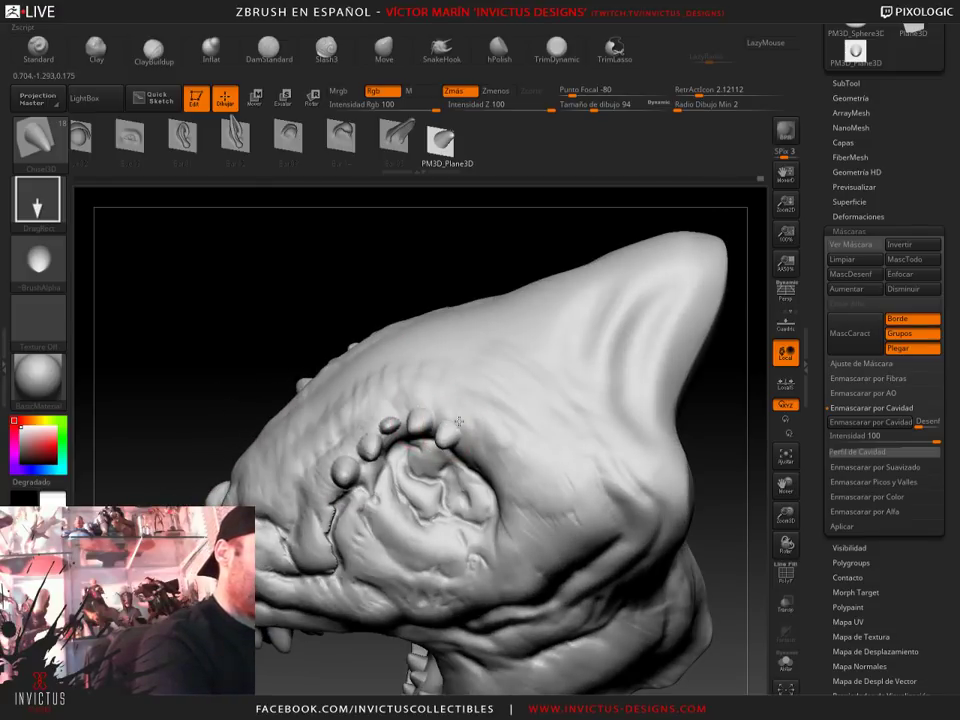
mouse_move(632, 375)
mouse_down()
mouse_move(671, 430)
mouse_move(627, 348)
mouse_up()
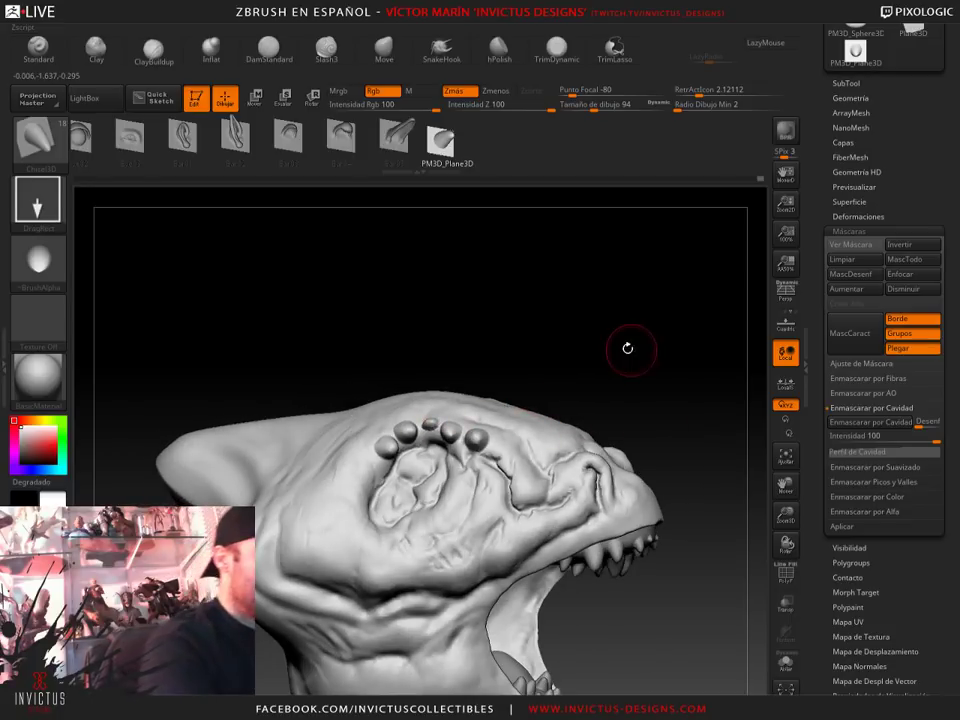
drag(653, 371, 435, 192)
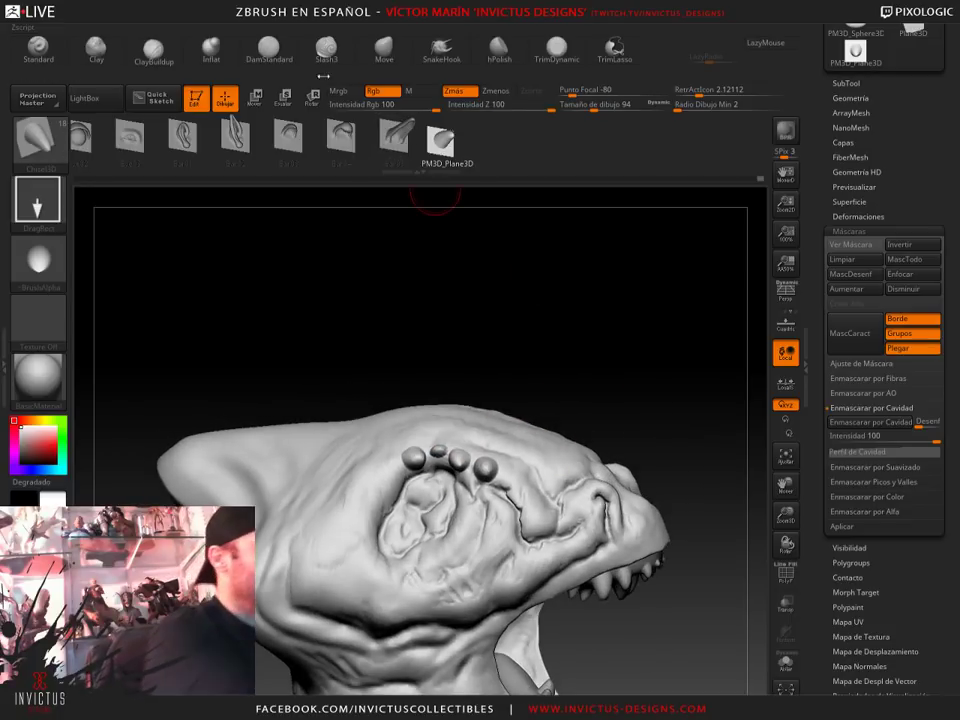
click(153, 50)
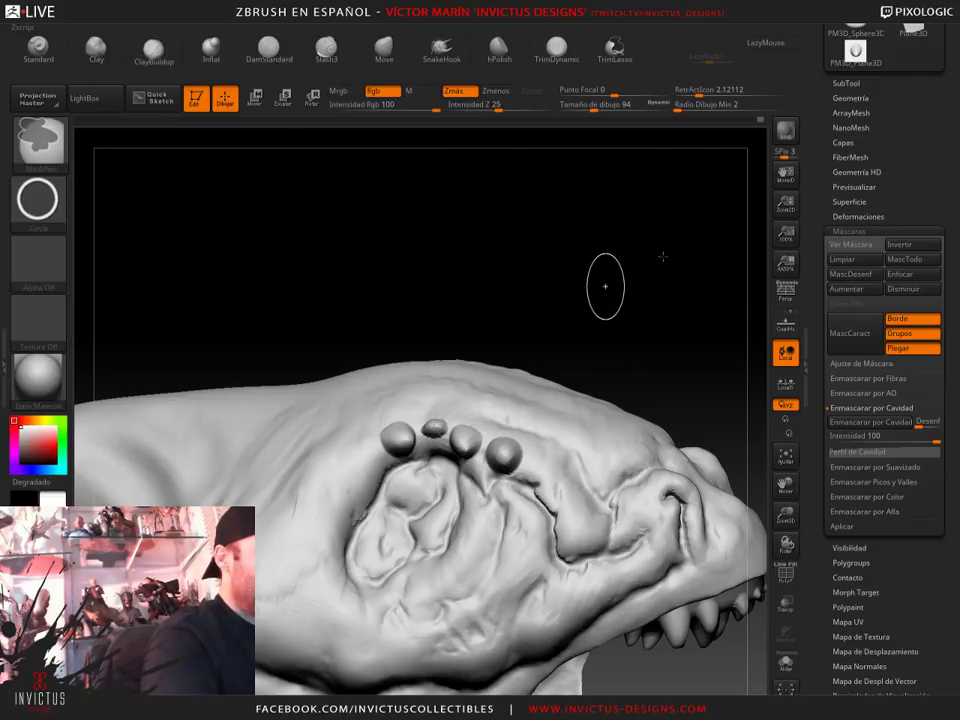
Return to ClayBuildup, confirm DynaMesh resolution 128 in Geometry, then reopen Masking
key(ctrl)
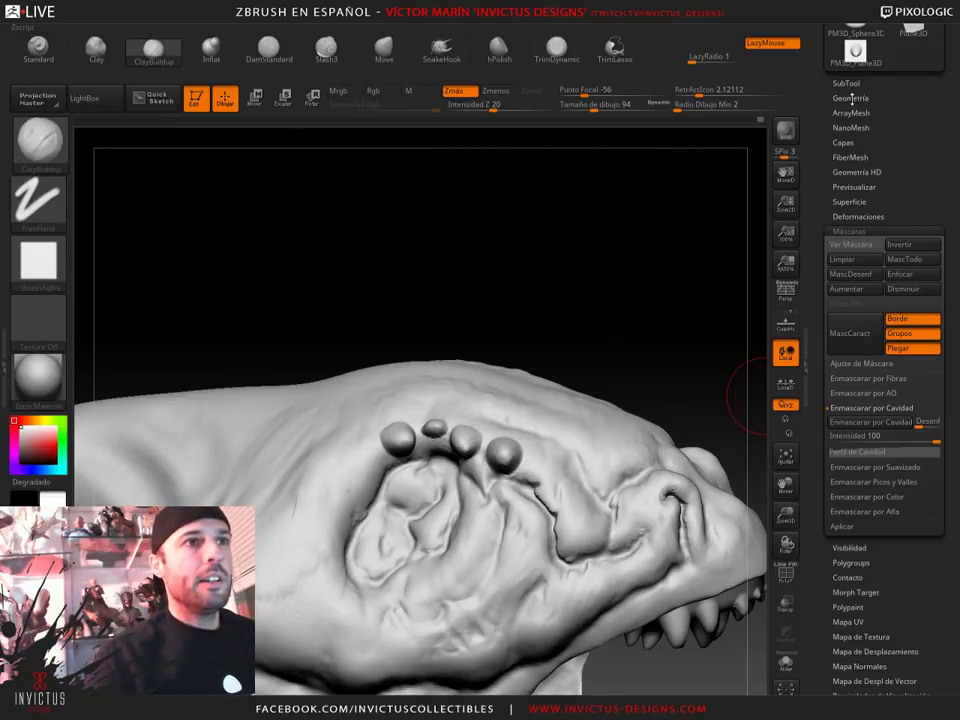
click(852, 98)
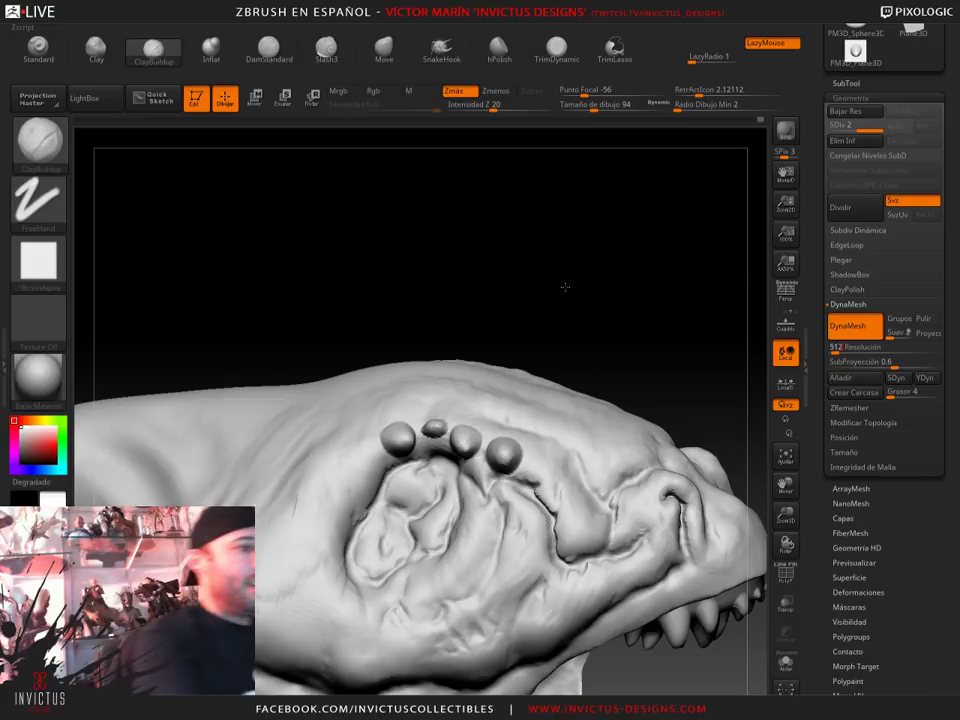
drag(563, 285, 375, 467)
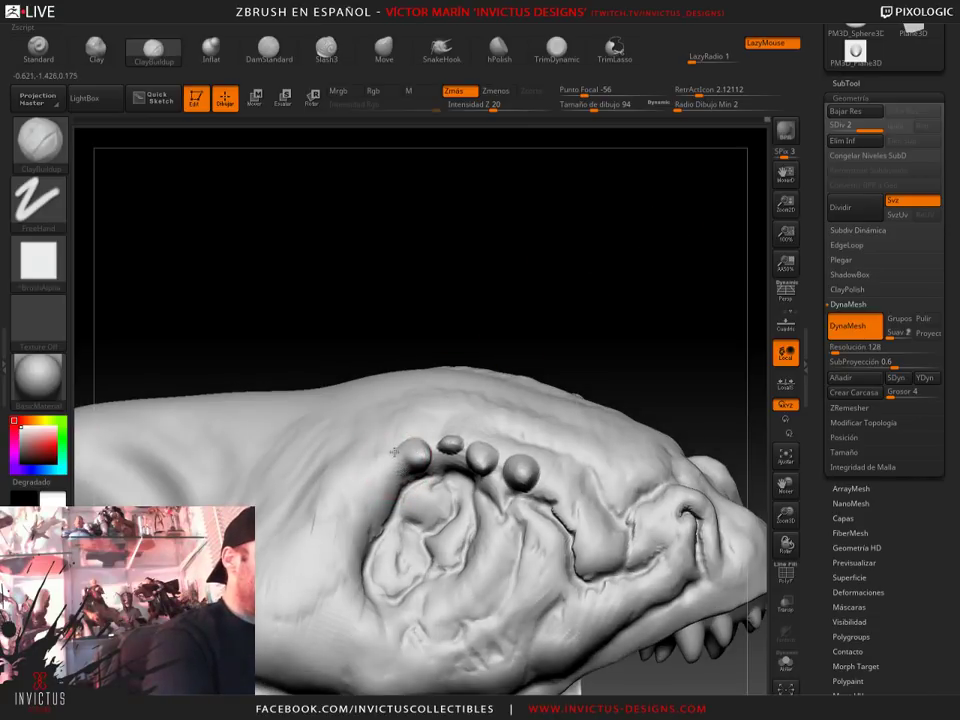
drag(668, 375, 671, 268)
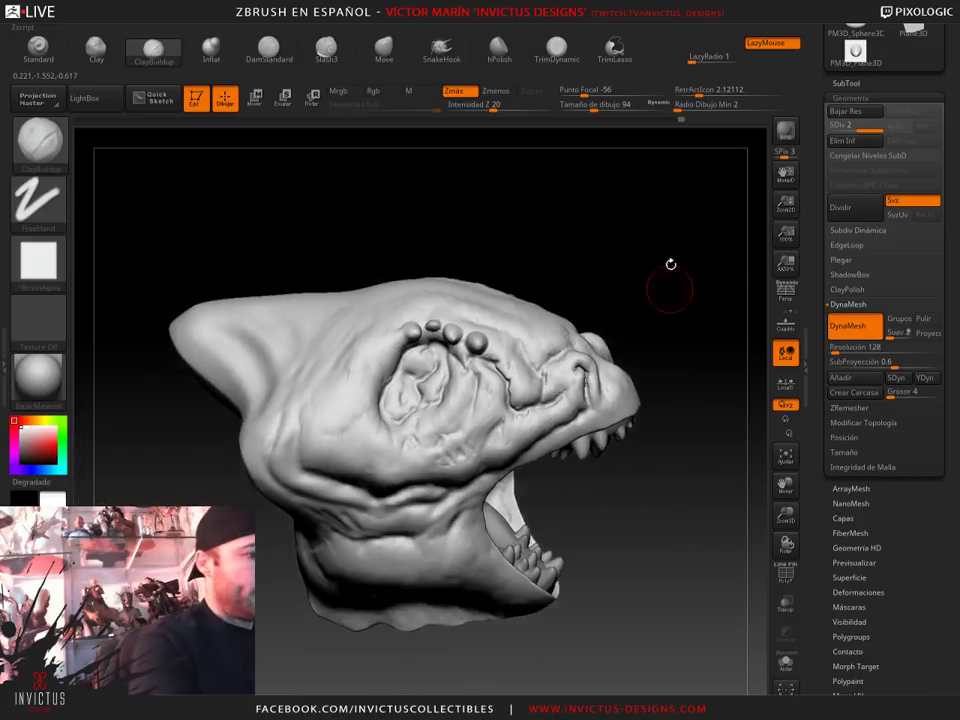
click(855, 606)
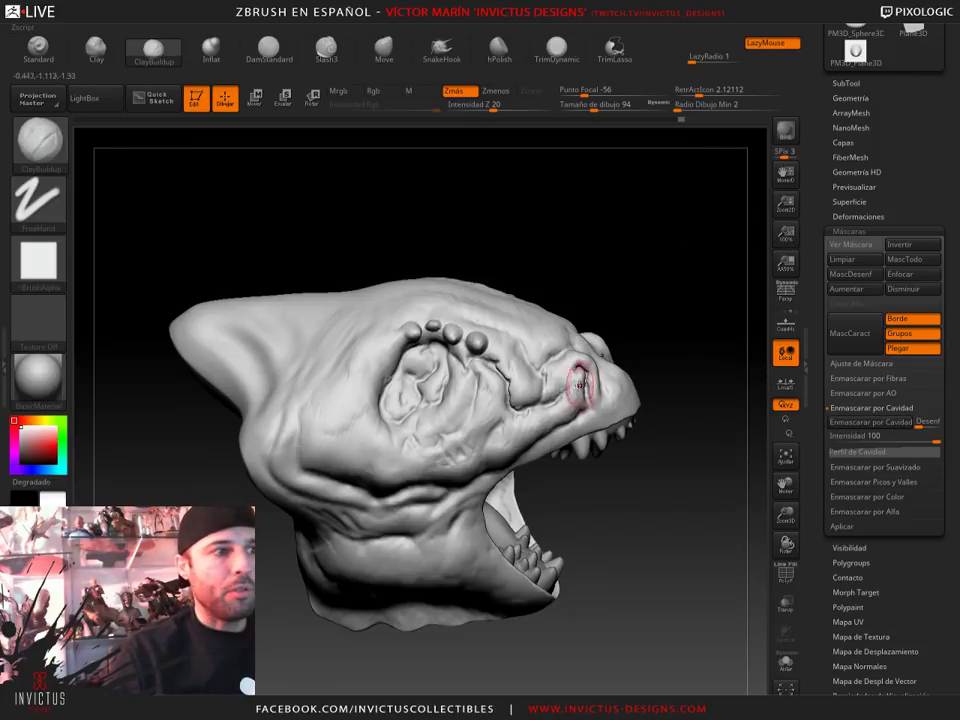
Straighten the cavity profile into a linear ramp and reapply Mask By Cavity to the head
drag(514, 381, 500, 365)
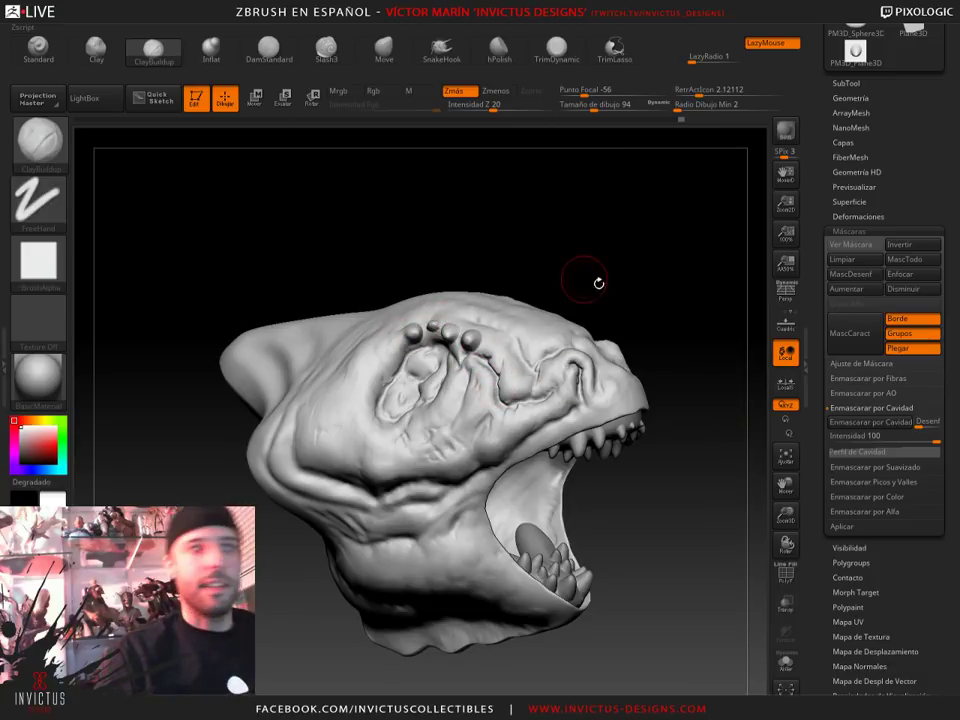
drag(471, 332, 652, 251)
drag(493, 321, 455, 343)
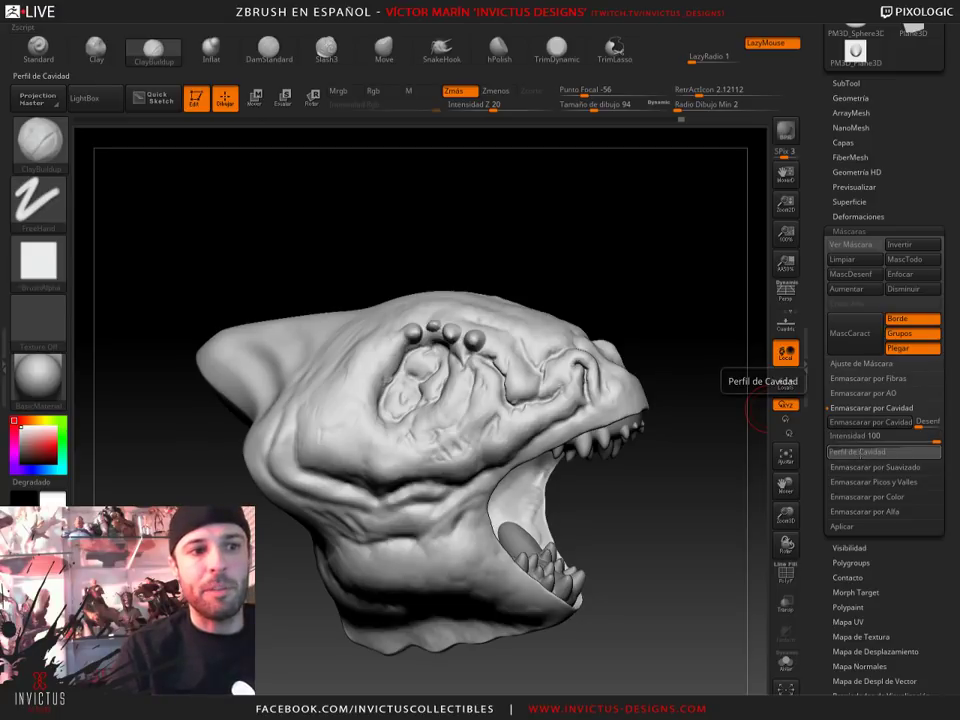
click(884, 452)
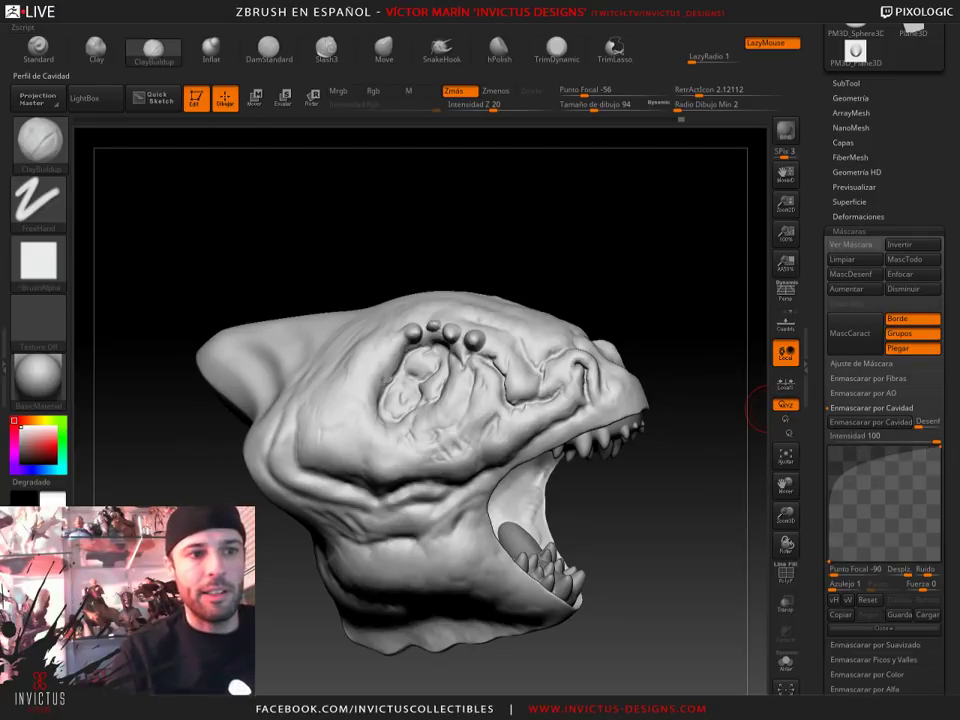
click(851, 424)
drag(854, 472, 815, 465)
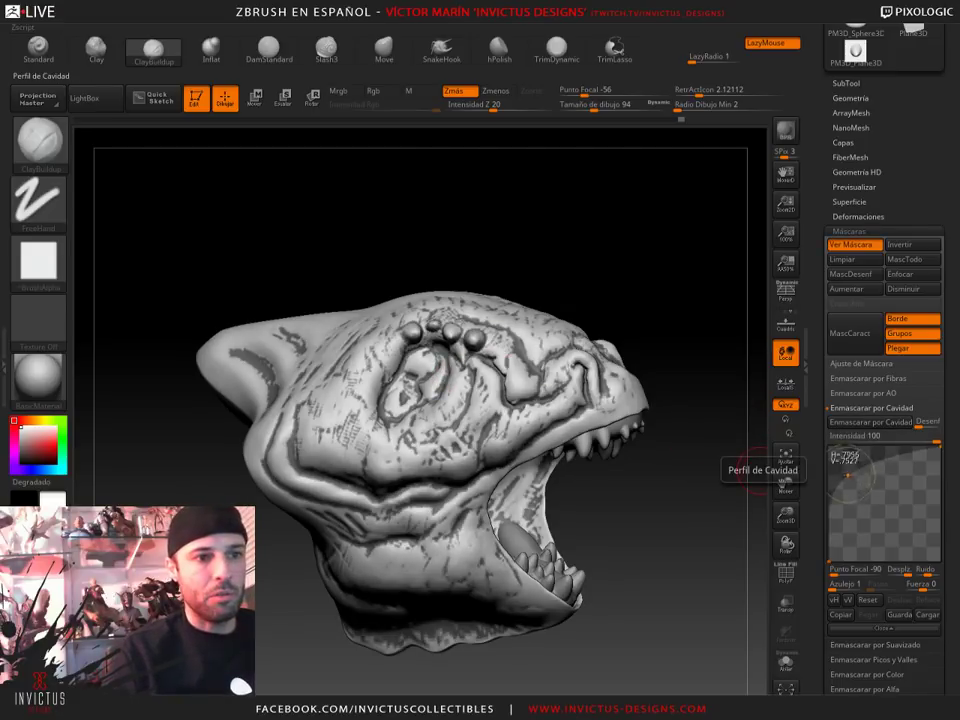
click(868, 424)
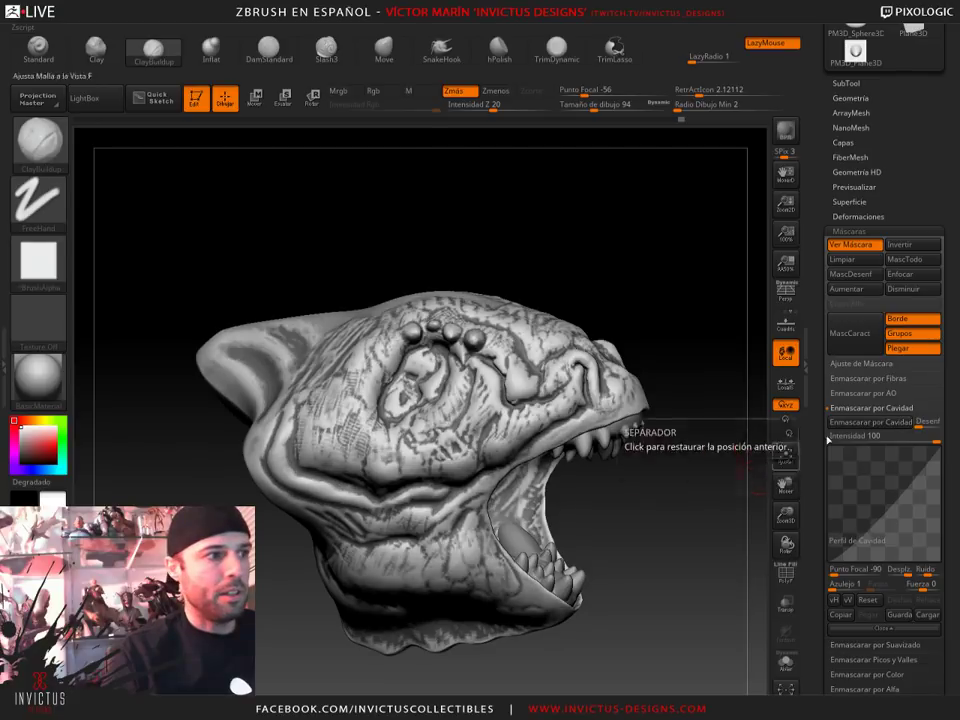
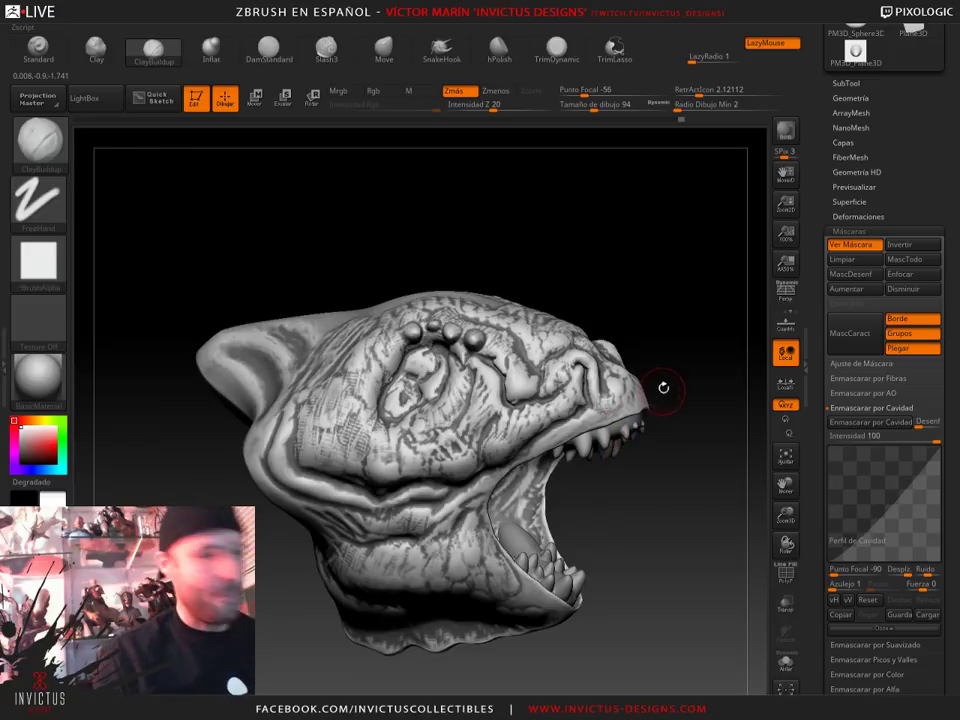
Turn the creature head around until it faces the viewer
drag(667, 491, 548, 450)
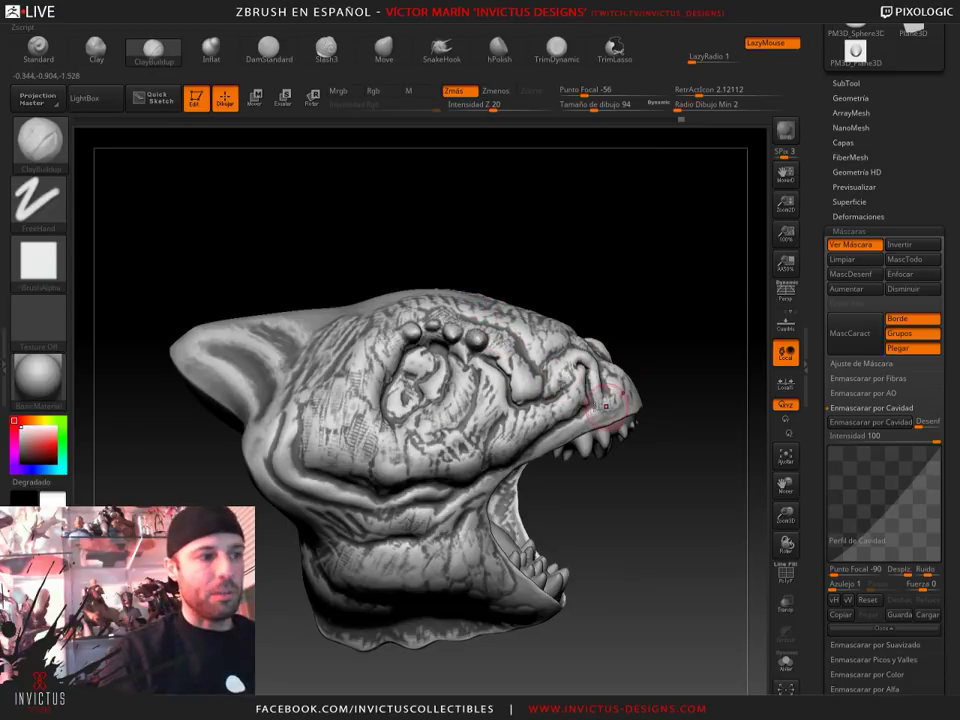
drag(660, 470, 703, 521)
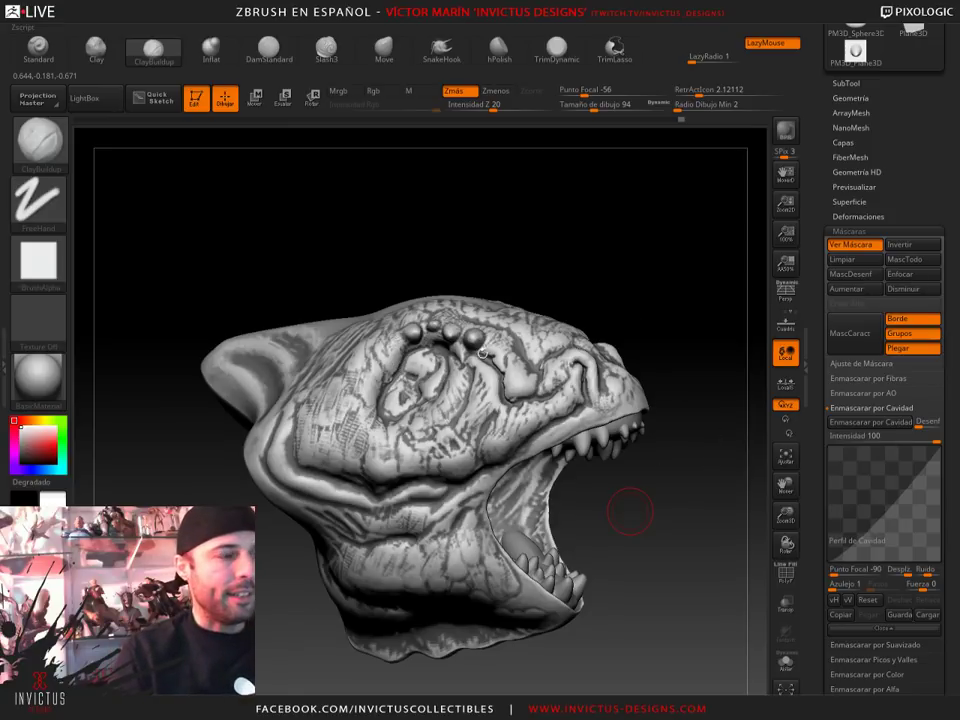
mouse_move(630, 511)
mouse_down()
mouse_move(583, 279)
mouse_move(609, 287)
mouse_up()
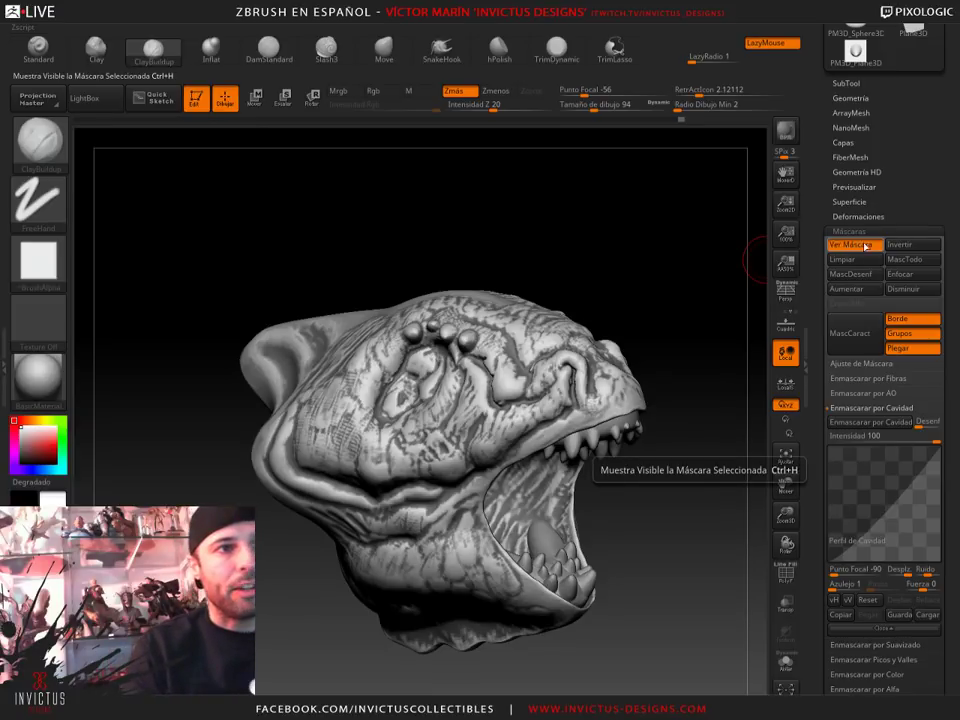
Toggle Ver Máscara repeatedly to compare, leaving the cavity mask display off
click(860, 246)
click(860, 246)
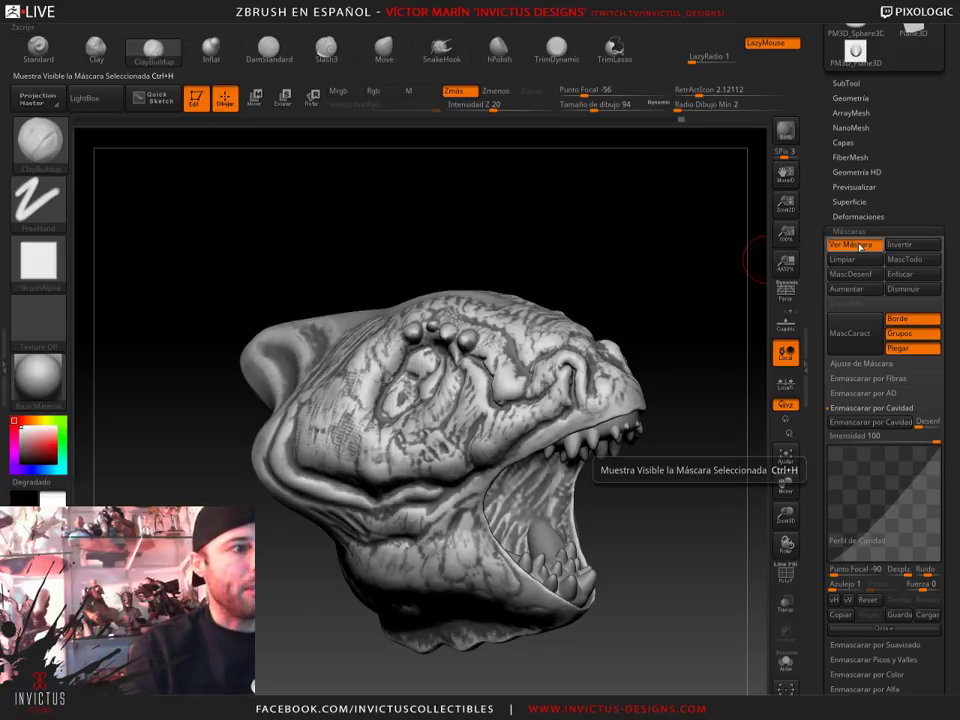
click(860, 246)
click(860, 246)
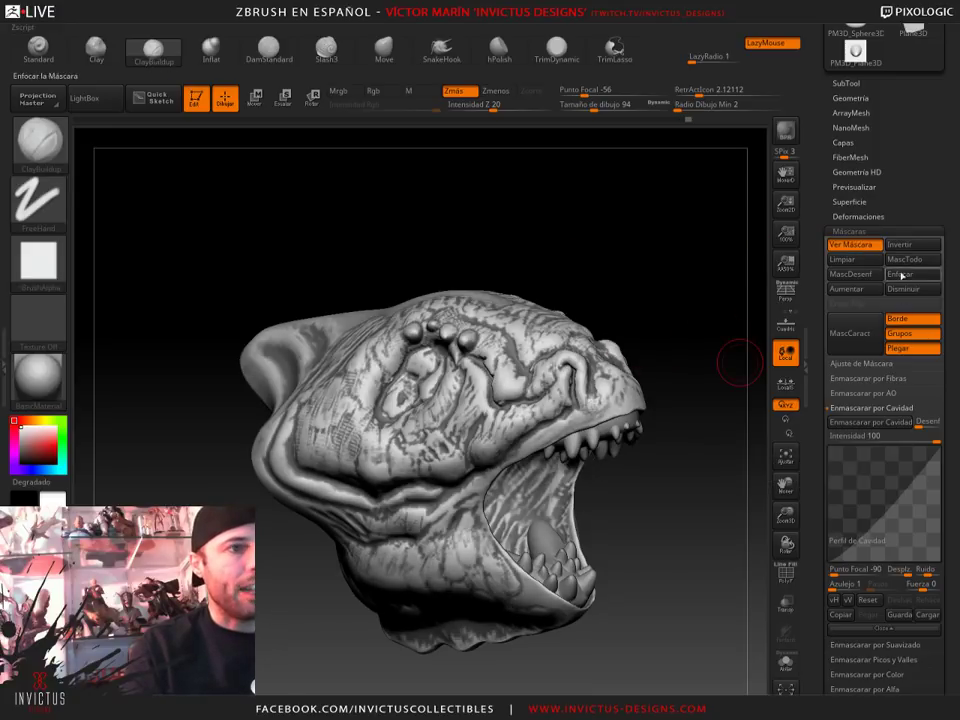
click(852, 246)
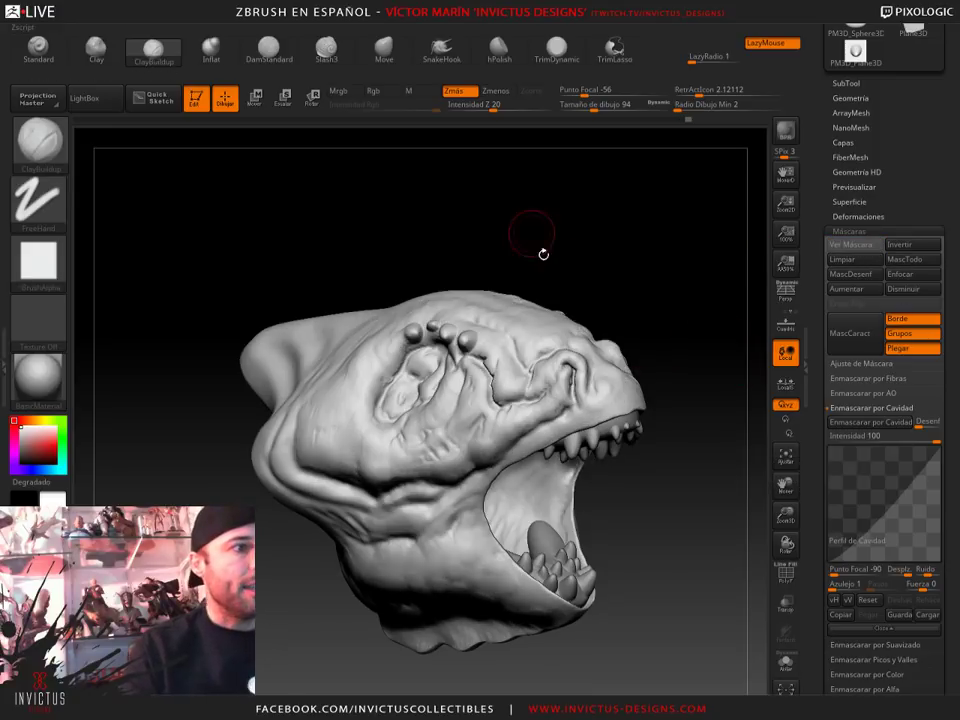
With SnakeHook at draw size 318, pull fine marks into the skull top
click(441, 47)
drag(617, 107, 624, 107)
drag(617, 171, 634, 214)
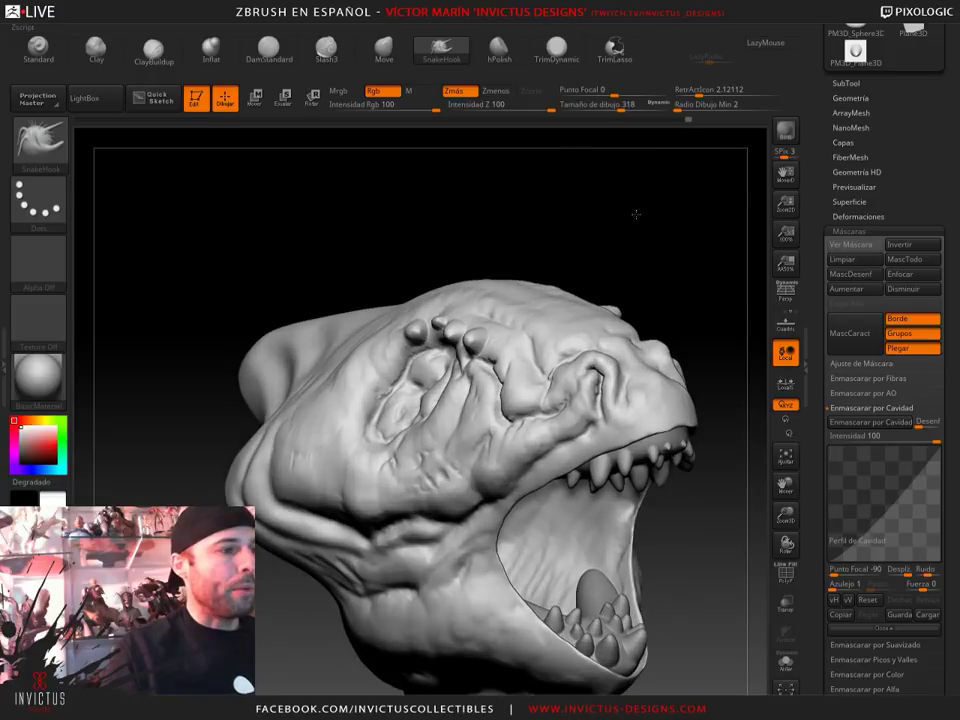
drag(645, 268, 578, 343)
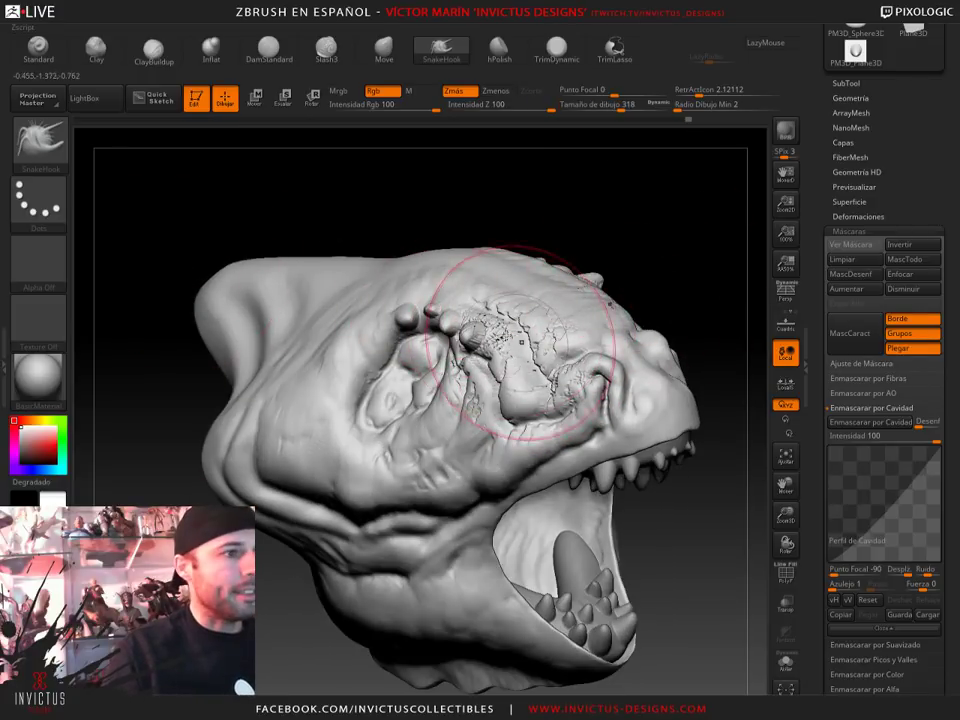
mouse_move(621, 321)
mouse_down()
mouse_move(678, 298)
mouse_move(621, 321)
mouse_up()
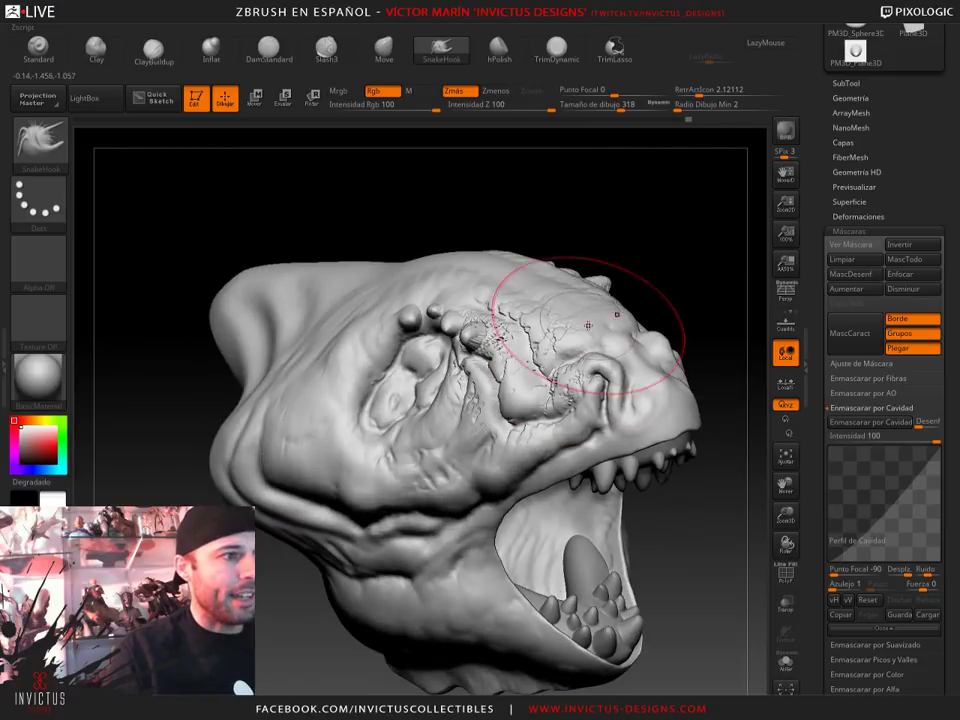
Show the cavity mask, apply Desenfocar, Enfocar and Invertir, then select ClayBuildup
click(848, 245)
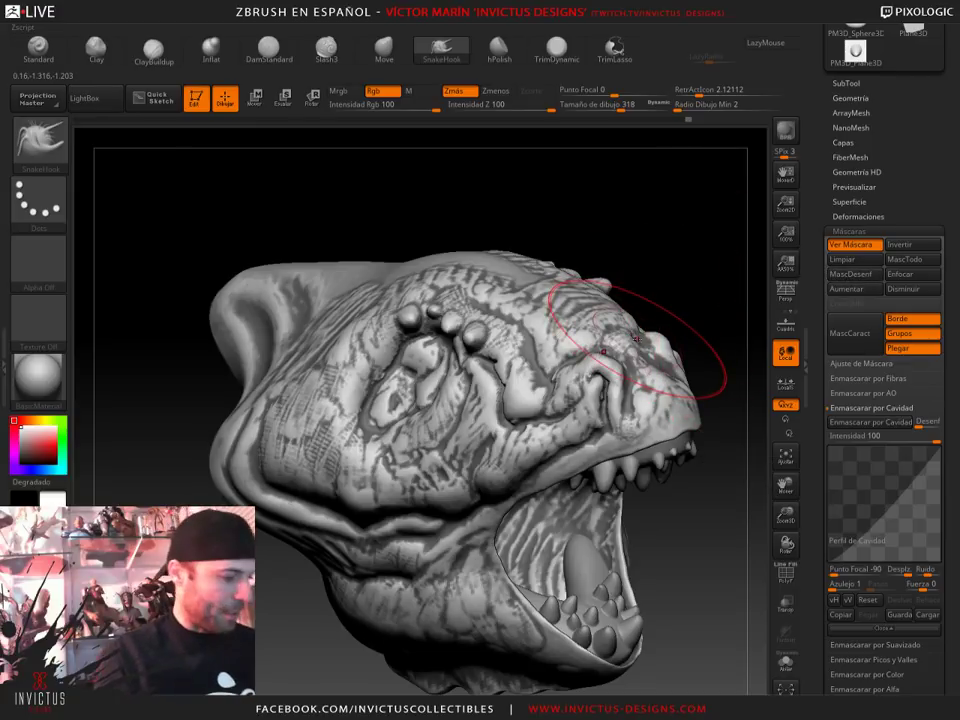
key(ctrl)
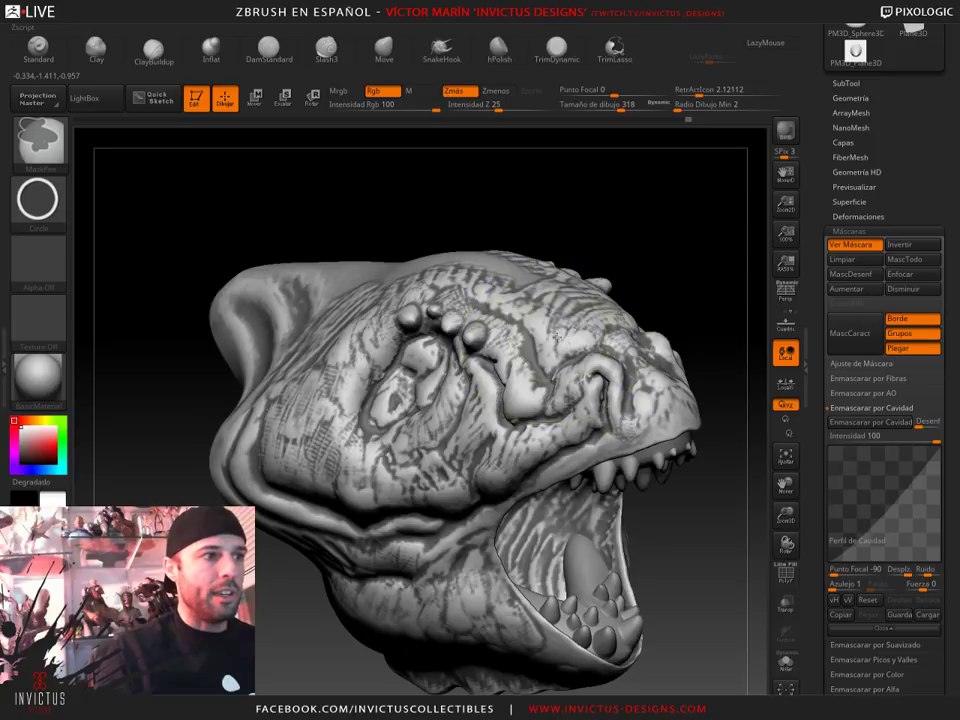
ctrl+click(556, 336)
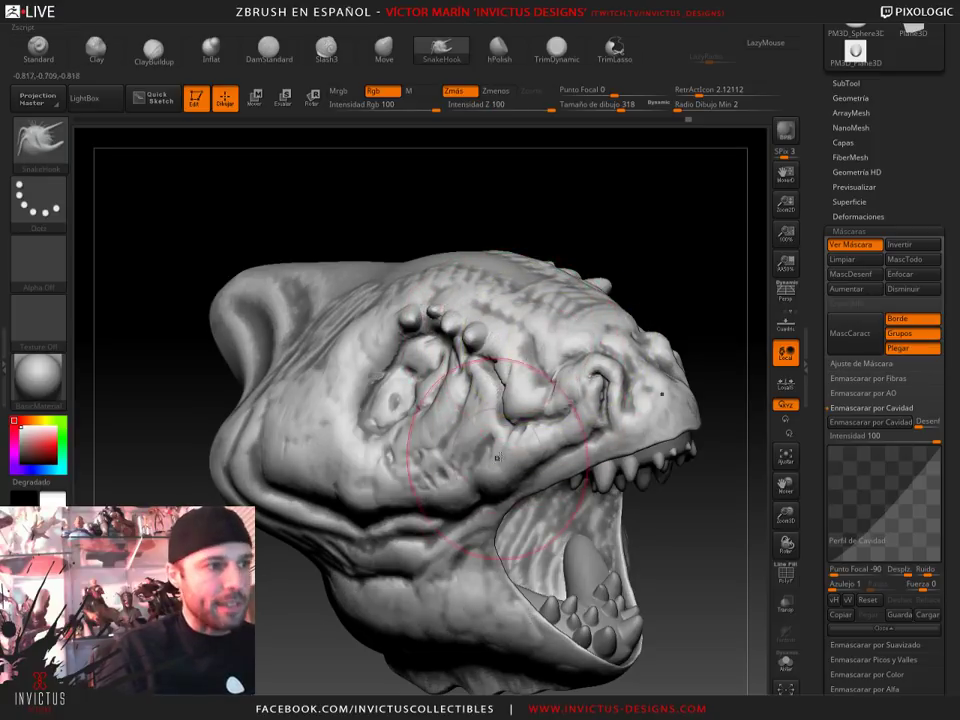
drag(460, 172, 677, 274)
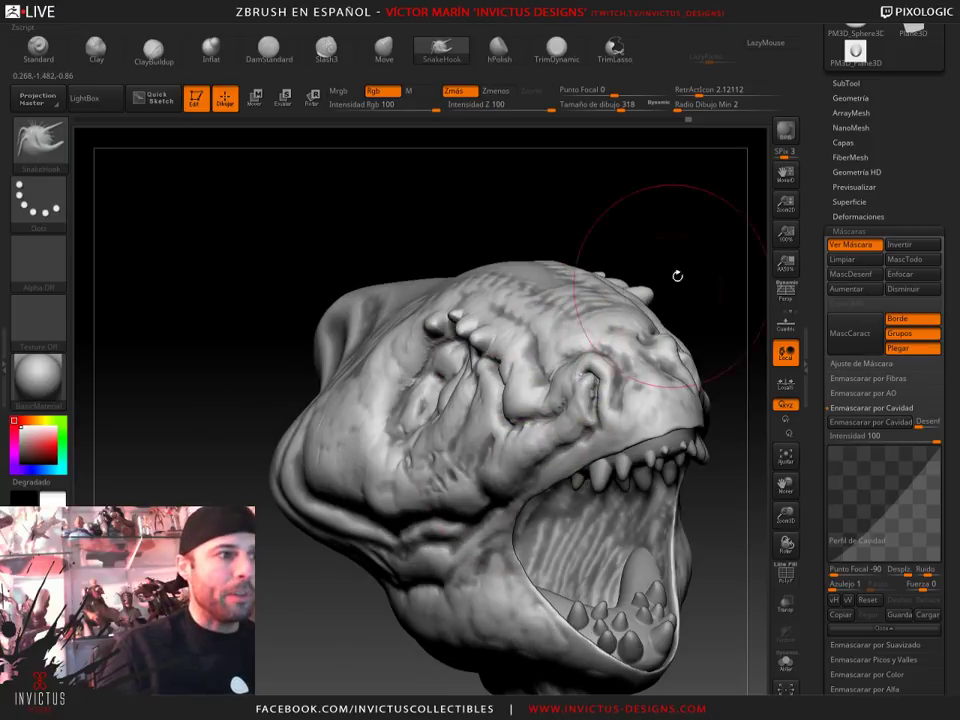
ctrl+alt+click(519, 340)
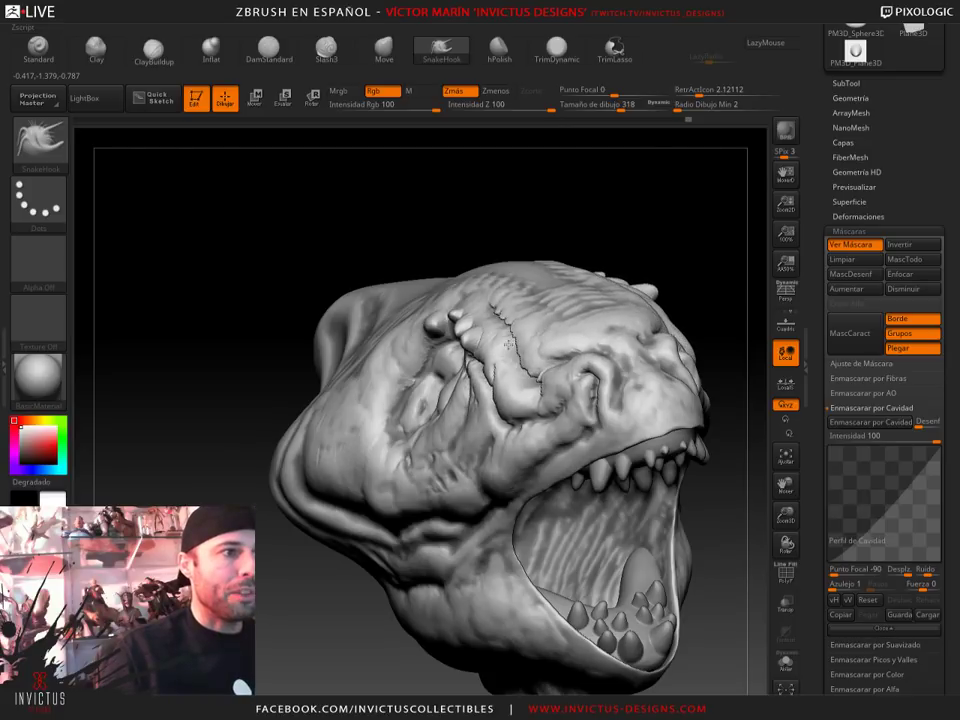
drag(540, 230, 420, 225)
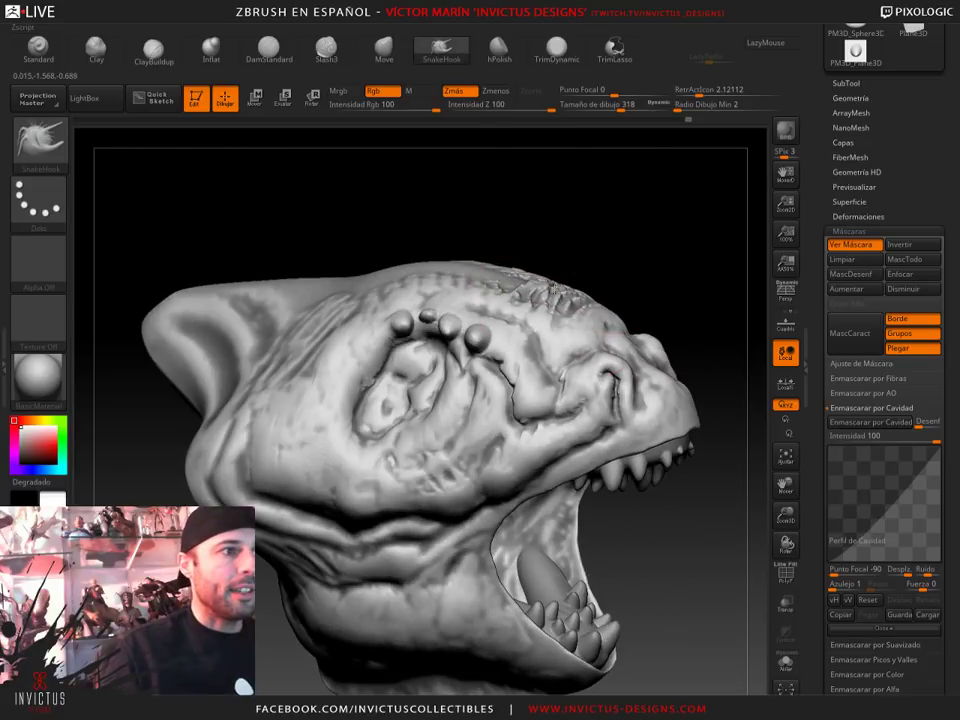
ctrl+click(640, 297)
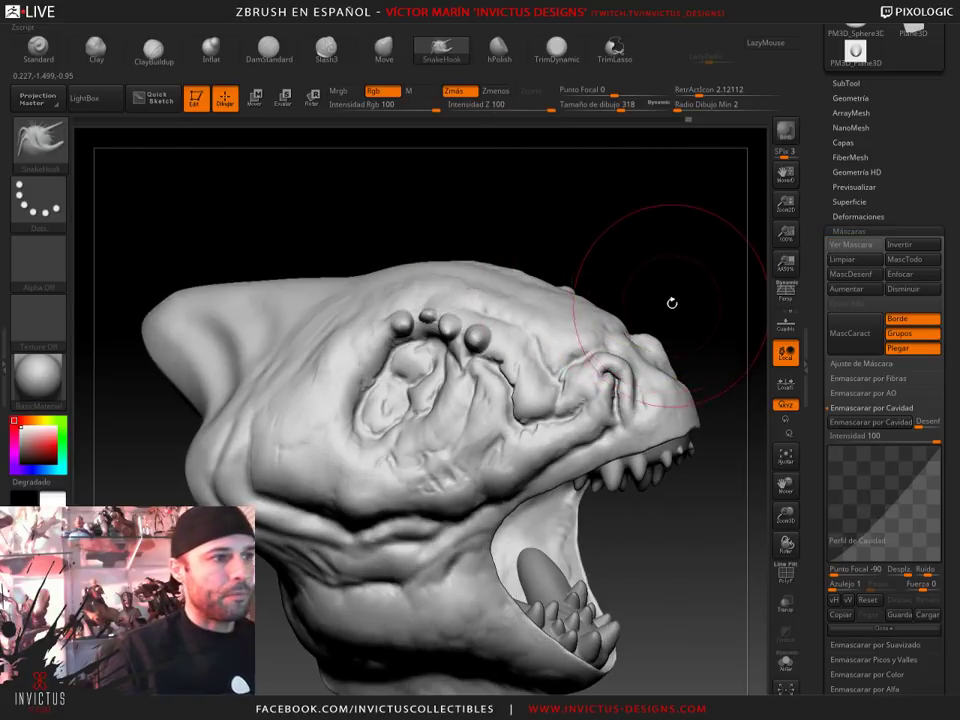
drag(662, 261, 666, 287)
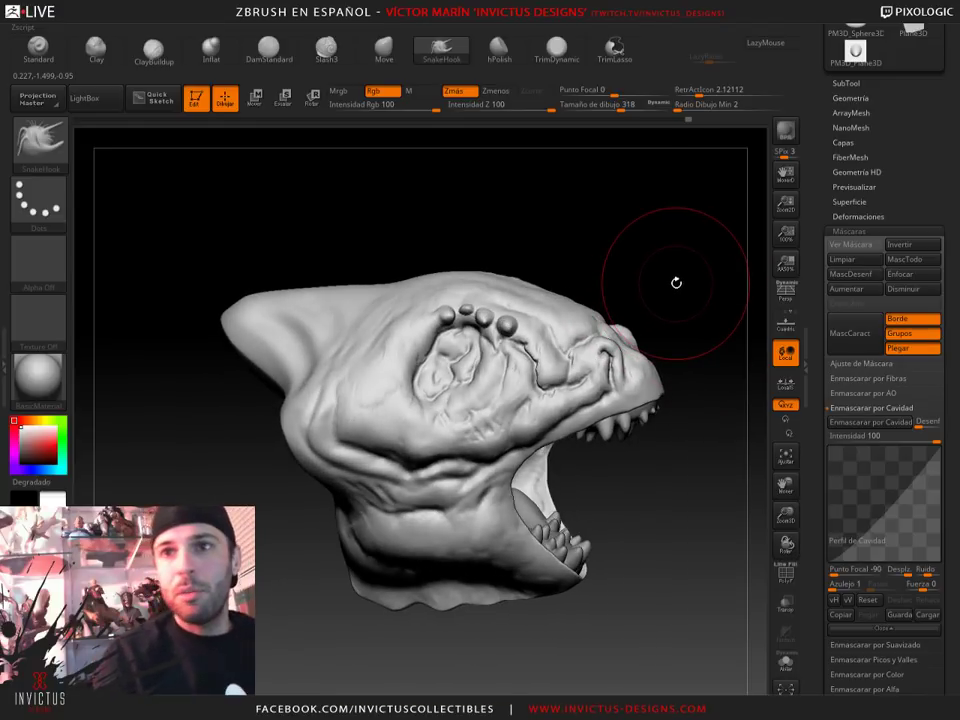
drag(662, 270, 652, 240)
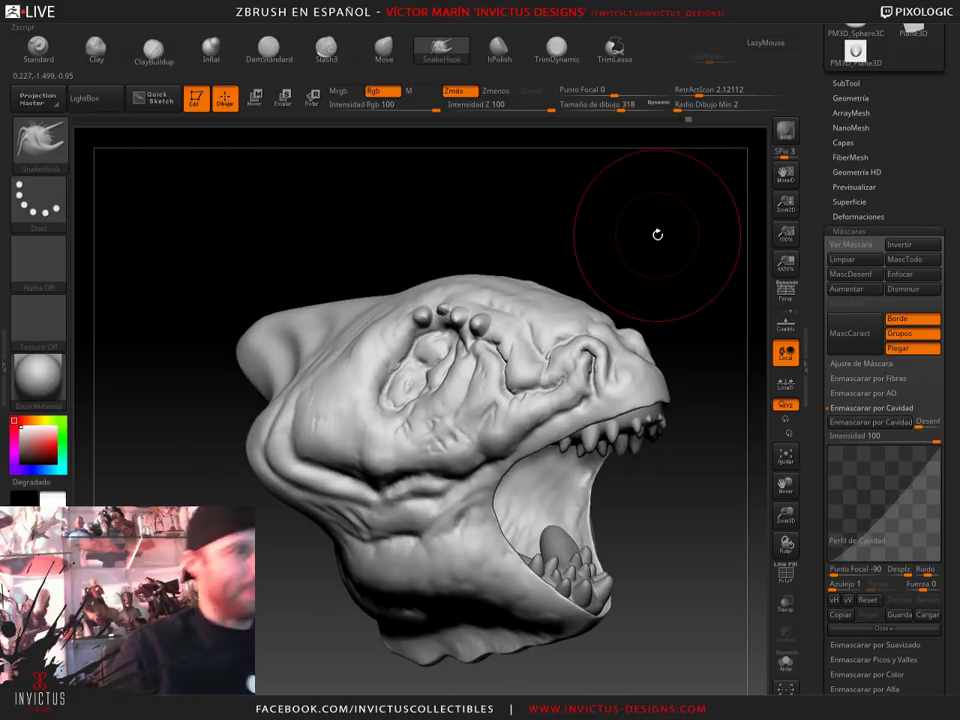
click(153, 48)
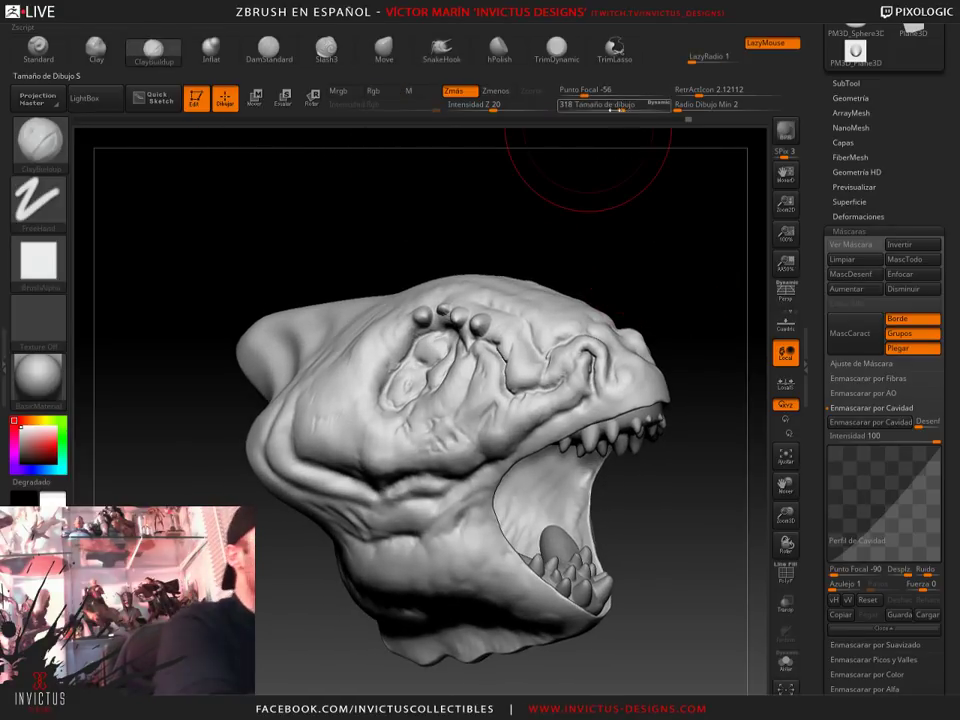
Shrink the brush draw size from 124 to 74 and save the project
drag(611, 105, 590, 105)
mouse_move(635, 180)
alt+mouse_down()
mouse_move(635, 234)
mouse_move(617, 260)
alt+mouse_up()
drag(590, 105, 580, 105)
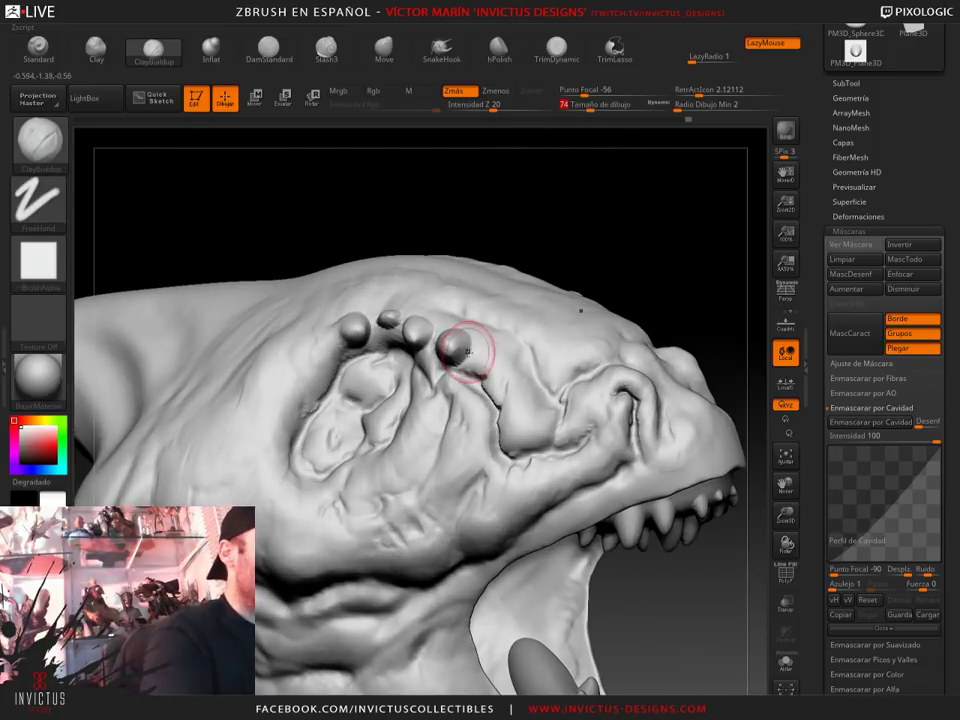
key(ctrl+s)
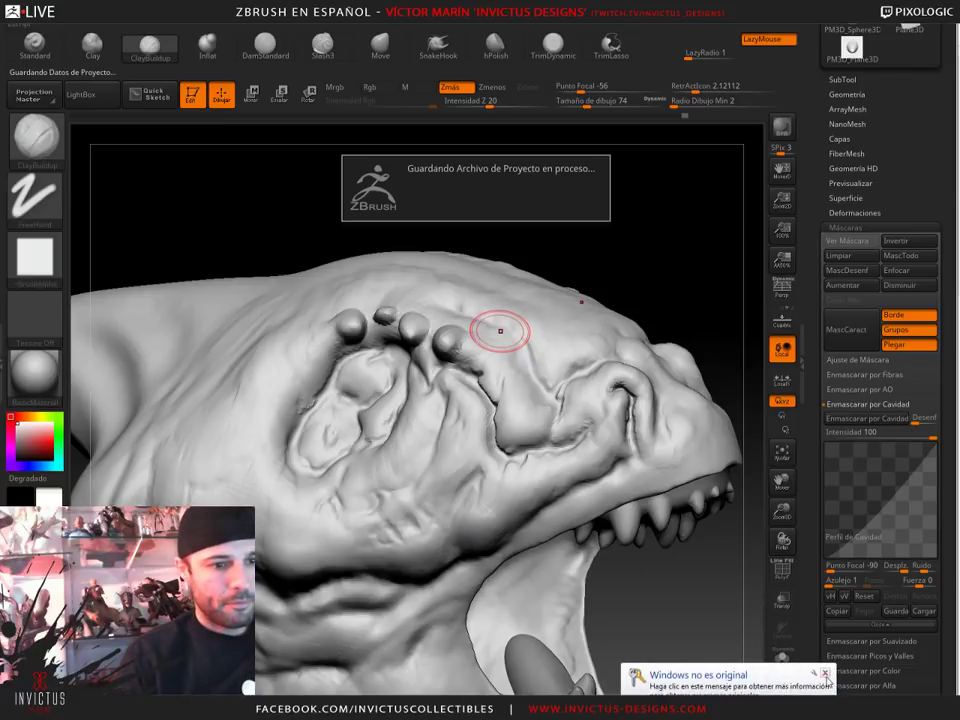
Dismiss the Windows activation notice and inspect the jaw and teeth from above
click(825, 675)
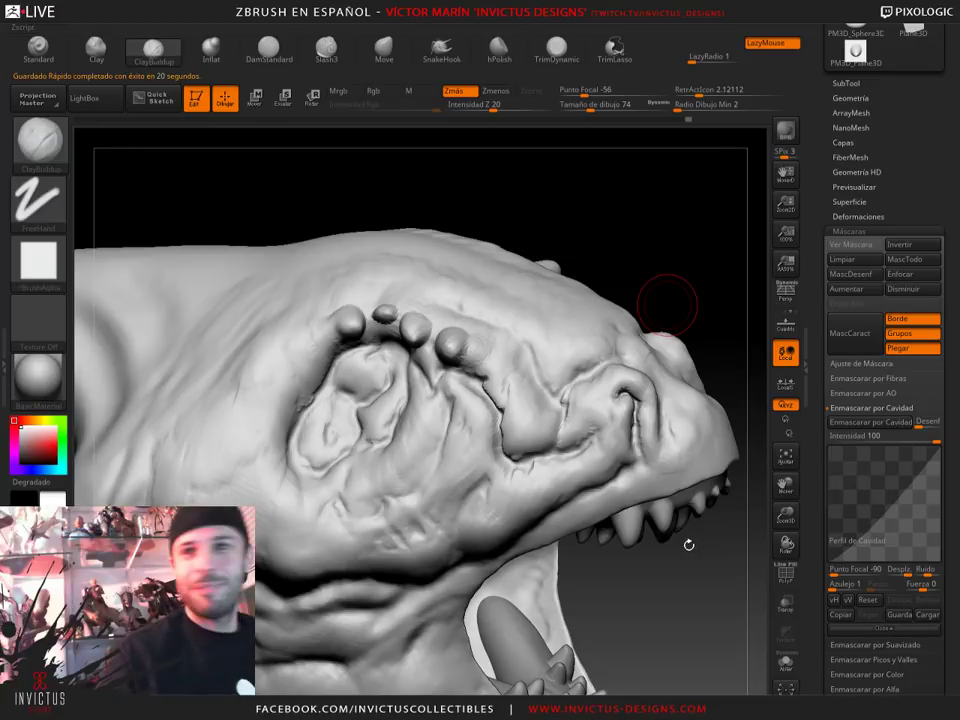
drag(688, 545, 465, 345)
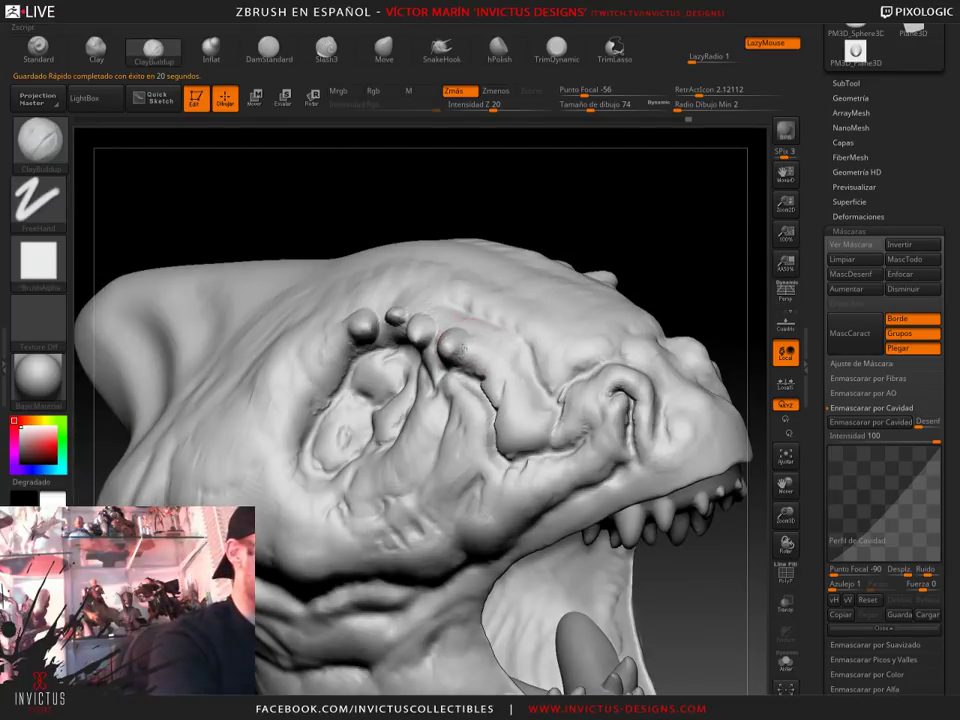
drag(529, 311, 482, 347)
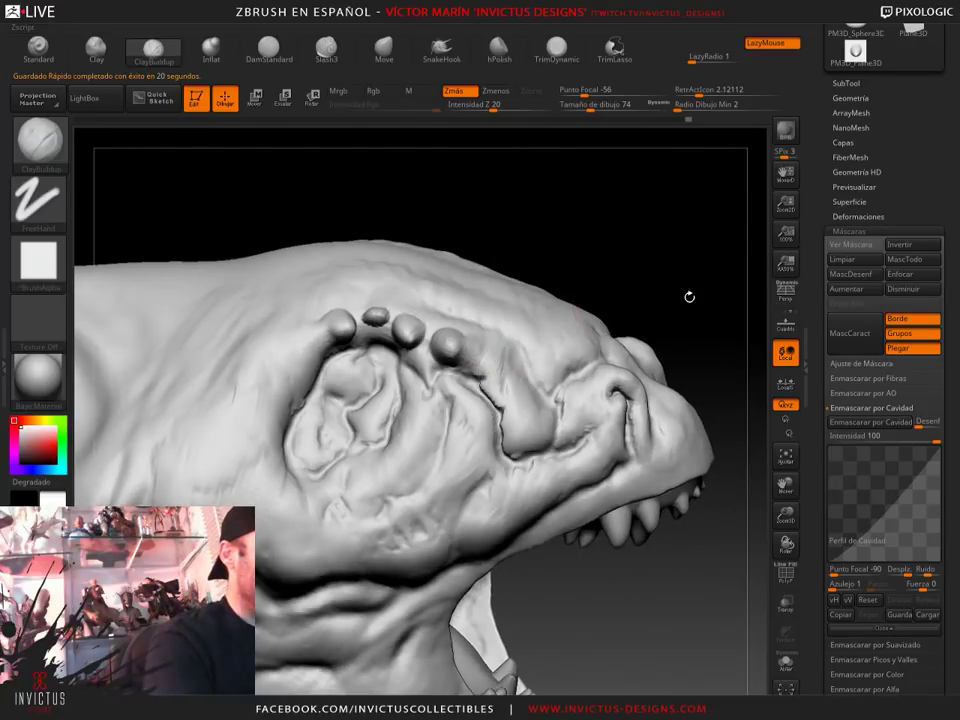
drag(689, 297, 326, 326)
mouse_move(688, 298)
mouse_down()
mouse_move(703, 269)
mouse_move(617, 587)
mouse_move(472, 492)
mouse_move(675, 557)
mouse_move(610, 472)
mouse_move(638, 450)
mouse_move(706, 478)
mouse_up()
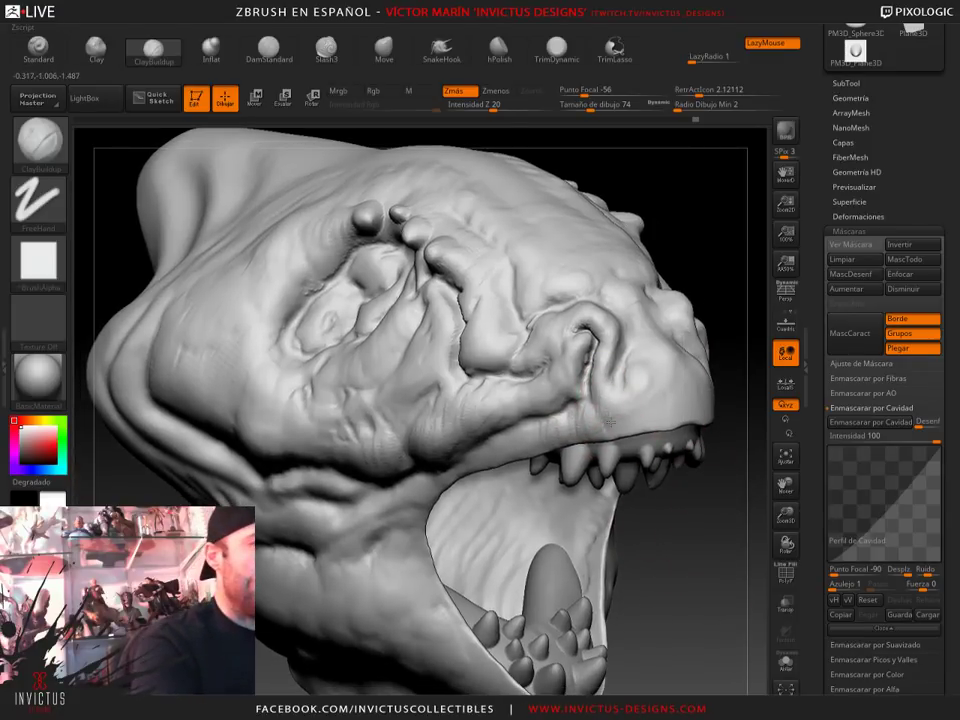
drag(697, 557, 617, 473)
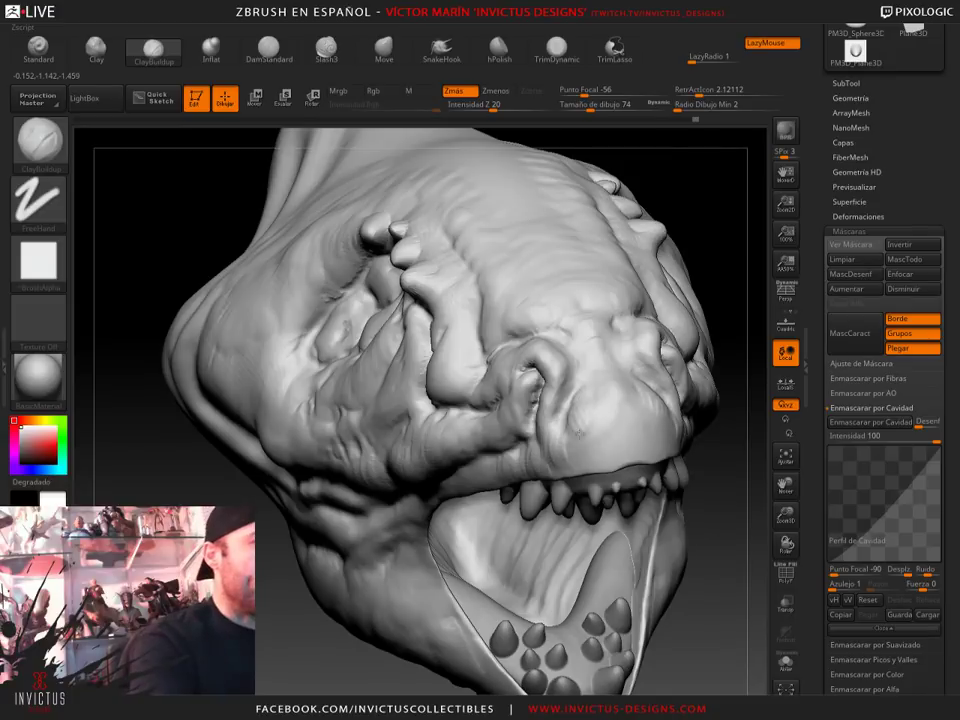
drag(690, 525, 581, 392)
Inspect the snout, nostril and fanged jaw from top, side, front and low angles
mouse_move(600, 450)
mouse_down()
mouse_move(664, 583)
mouse_move(497, 360)
mouse_up()
drag(699, 394, 525, 343)
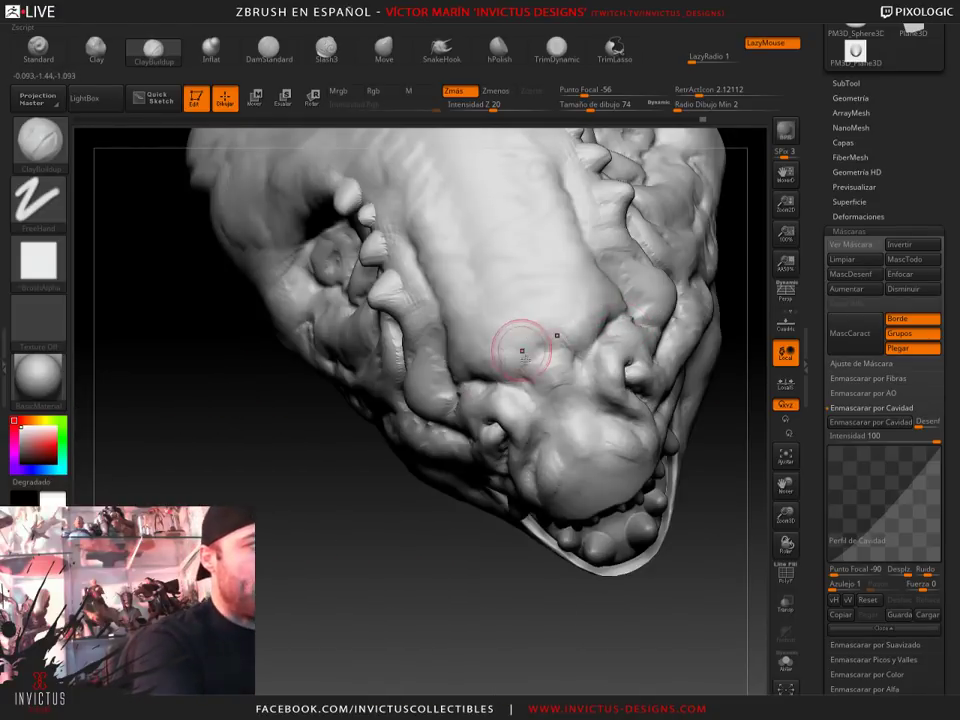
drag(611, 381, 707, 424)
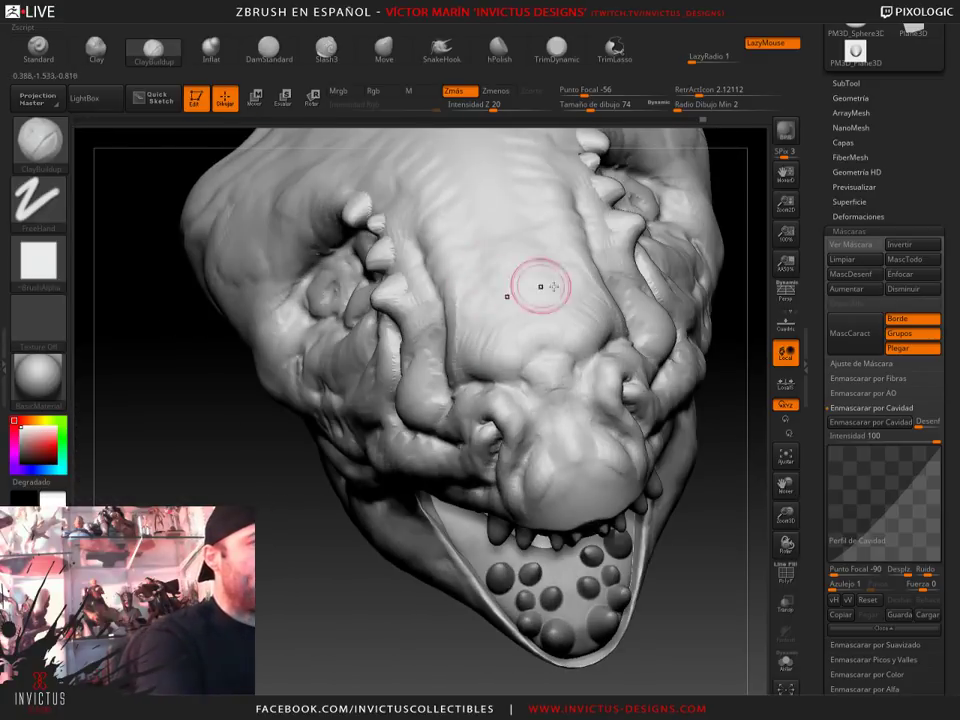
drag(448, 320, 536, 285)
drag(640, 329, 675, 428)
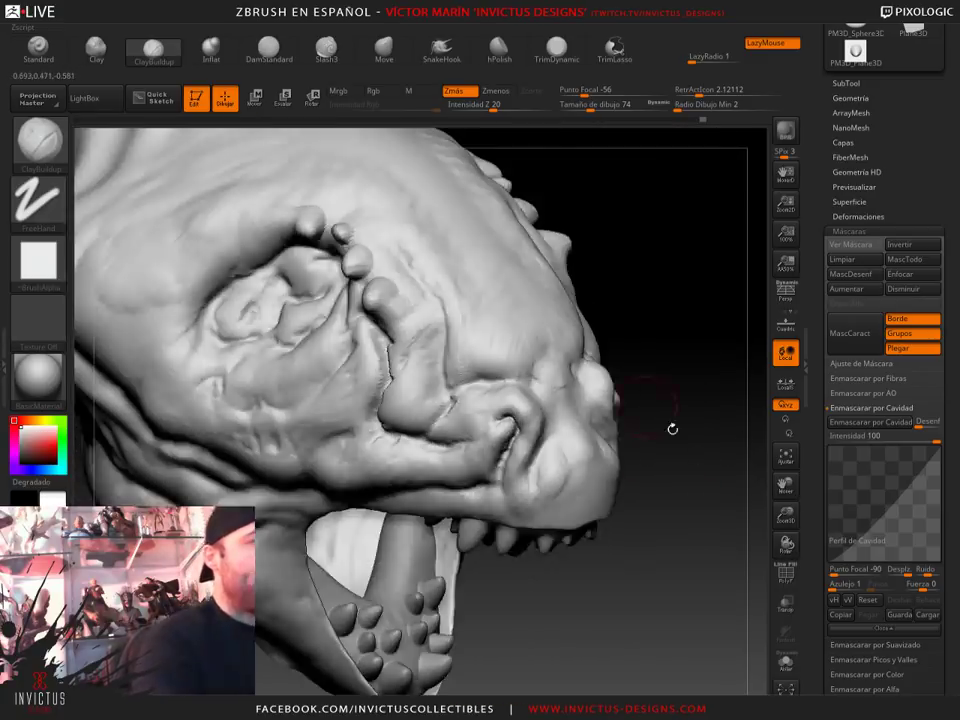
drag(688, 329, 589, 386)
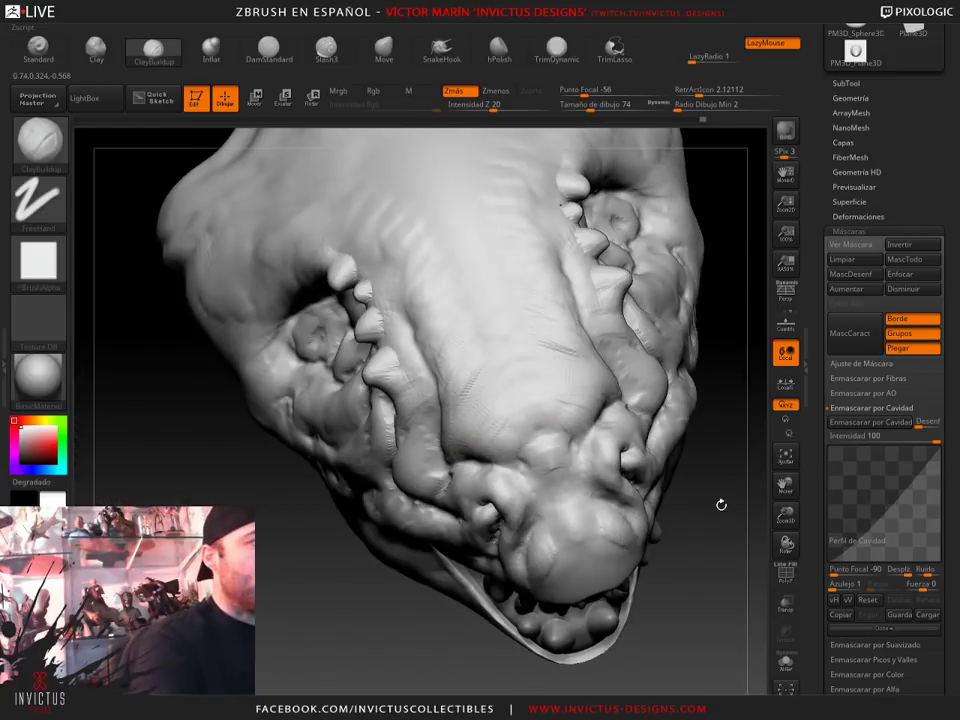
drag(722, 506, 697, 354)
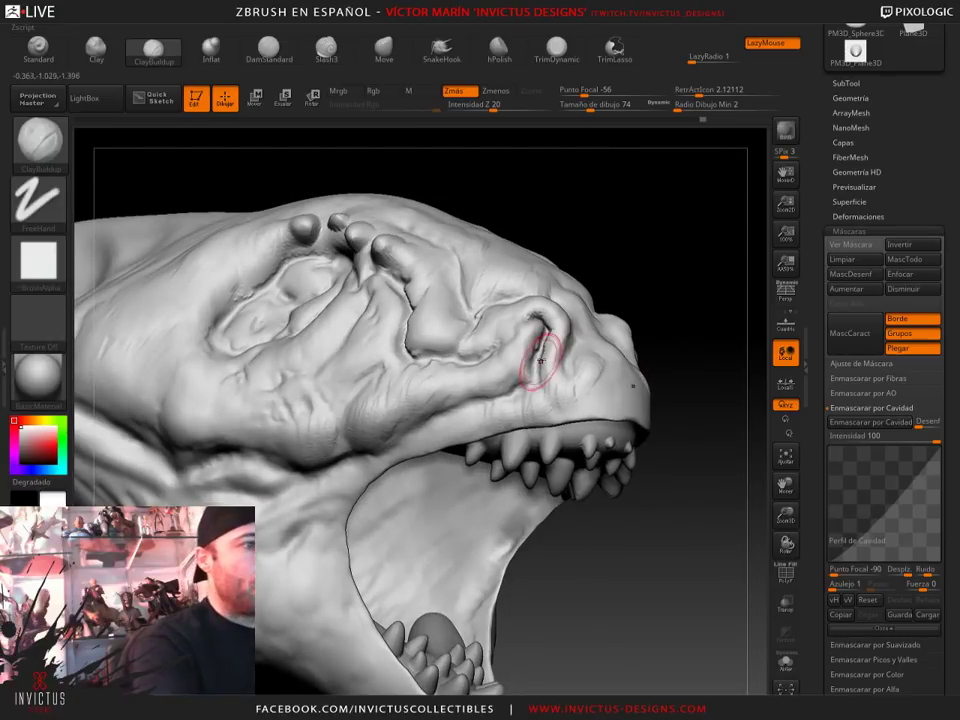
drag(546, 364, 533, 385)
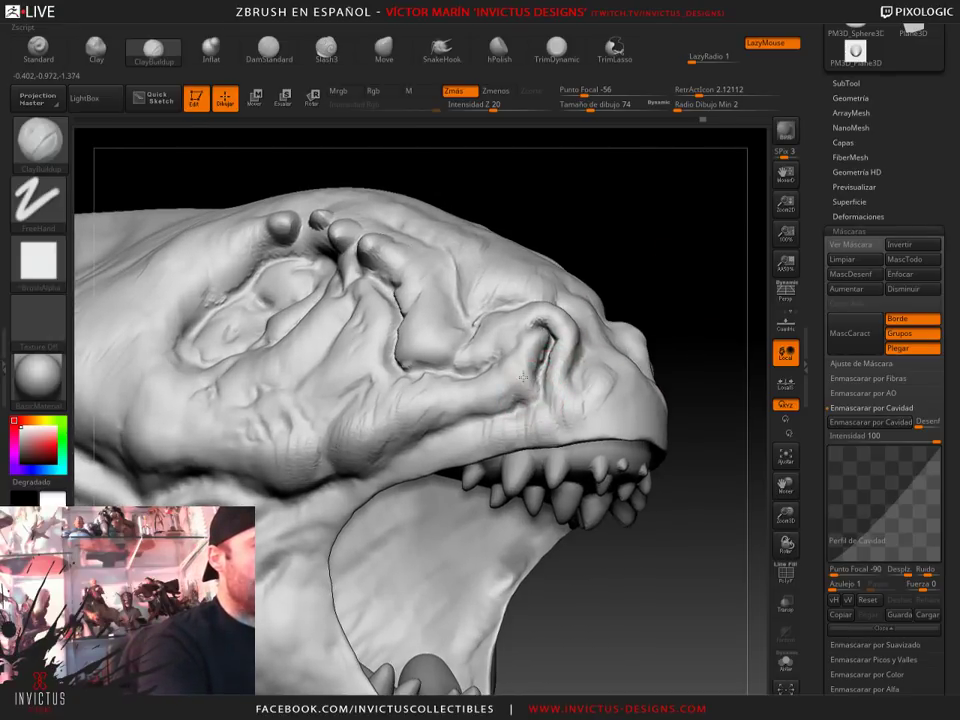
mouse_move(692, 396)
mouse_down()
mouse_move(701, 354)
mouse_move(692, 332)
mouse_move(657, 565)
mouse_move(633, 560)
mouse_move(681, 536)
mouse_move(666, 508)
mouse_move(643, 528)
mouse_move(482, 480)
mouse_up()
On the jaw subtool, stretch an upper fang with SnakeHook and smooth it
alt+click(482, 480)
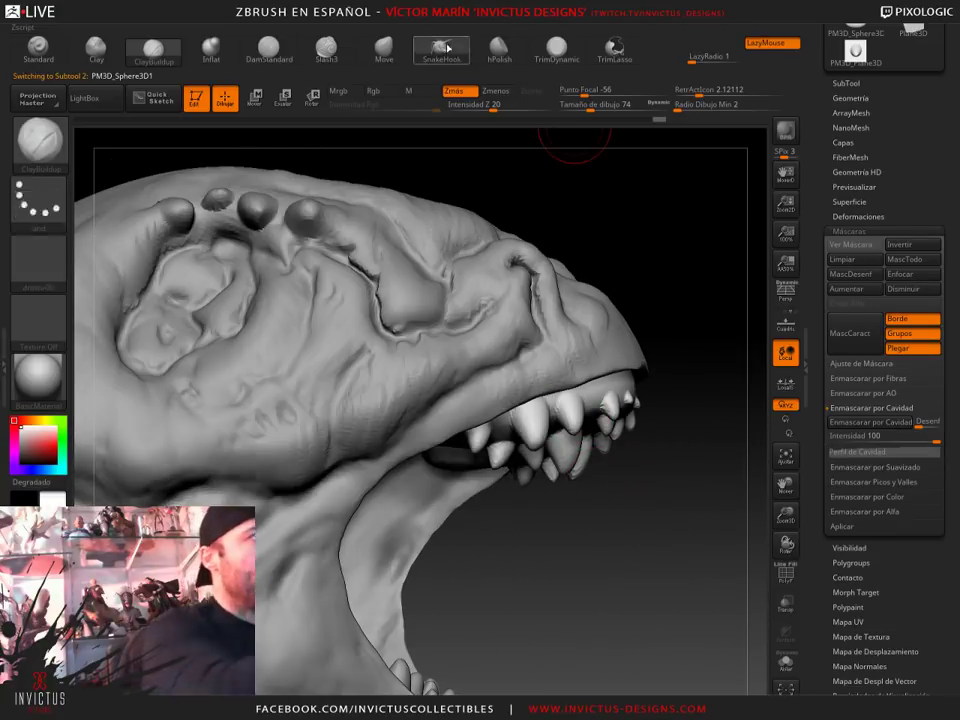
click(447, 47)
mouse_move(674, 460)
mouse_down()
mouse_move(617, 475)
mouse_move(575, 432)
mouse_up()
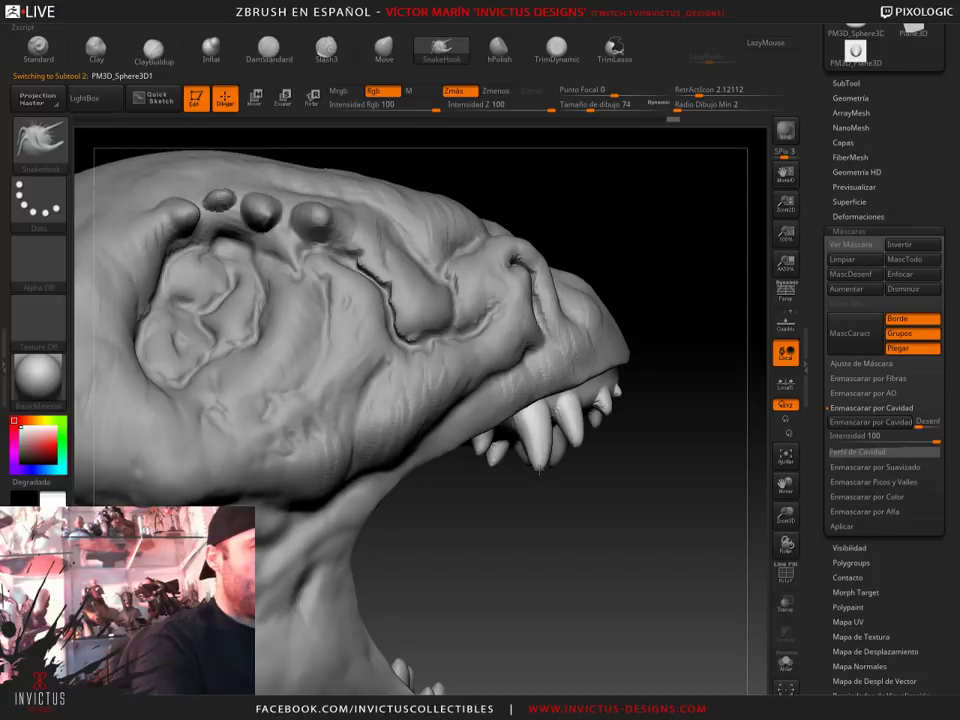
key(shift)
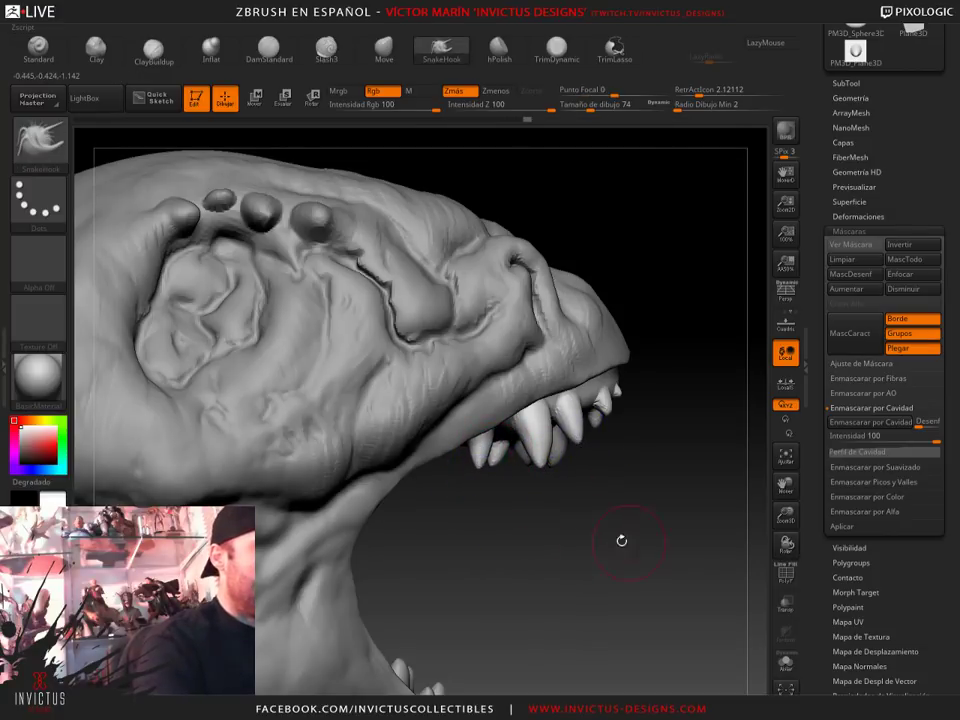
mouse_move(621, 536)
mouse_down()
mouse_move(627, 415)
mouse_move(619, 409)
mouse_up()
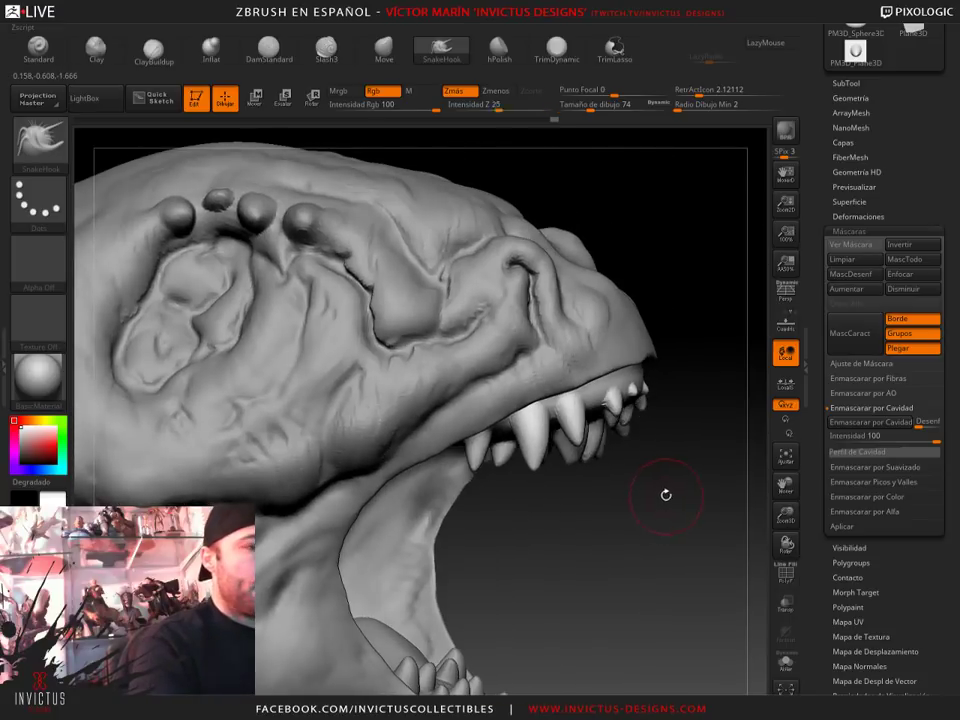
drag(650, 450, 668, 463)
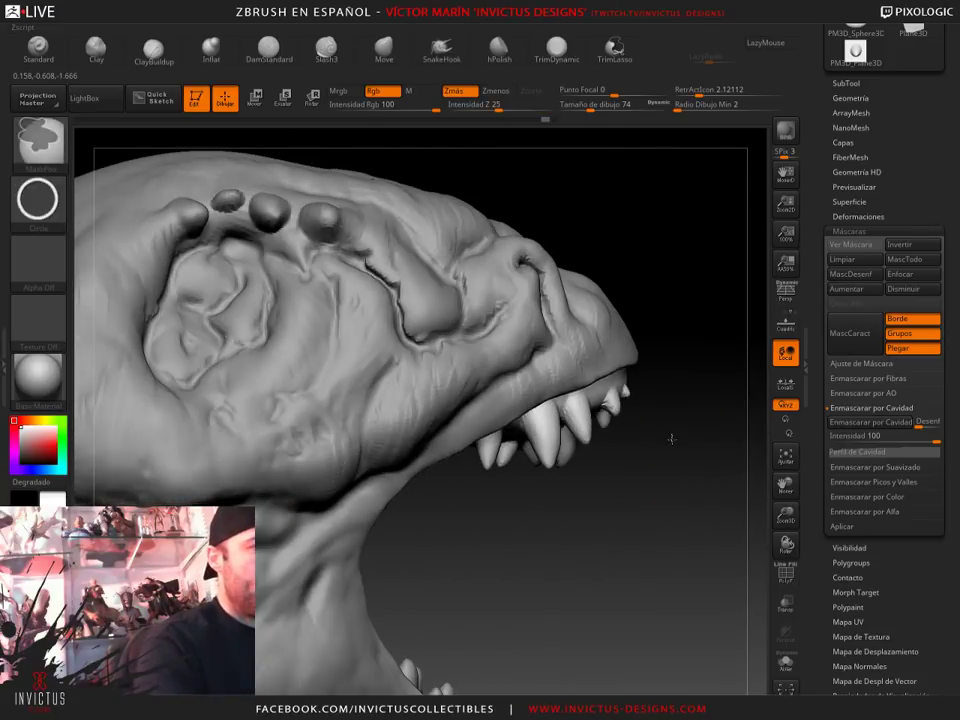
mouse_move(651, 576)
mouse_down()
mouse_move(613, 517)
mouse_move(491, 572)
mouse_move(356, 556)
mouse_move(664, 516)
mouse_move(671, 497)
mouse_up()
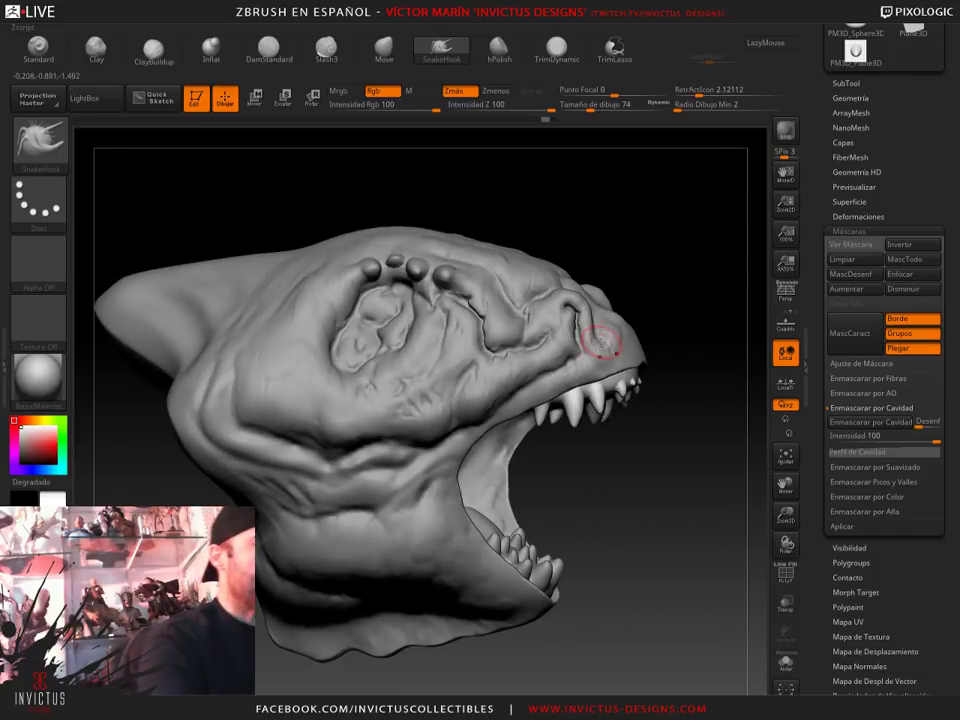
Return to the head subtool with ClayBuildup and frame the whole open-mouthed head
mouse_move(658, 441)
alt+mouse_down()
mouse_move(656, 497)
mouse_move(504, 313)
alt+mouse_up()
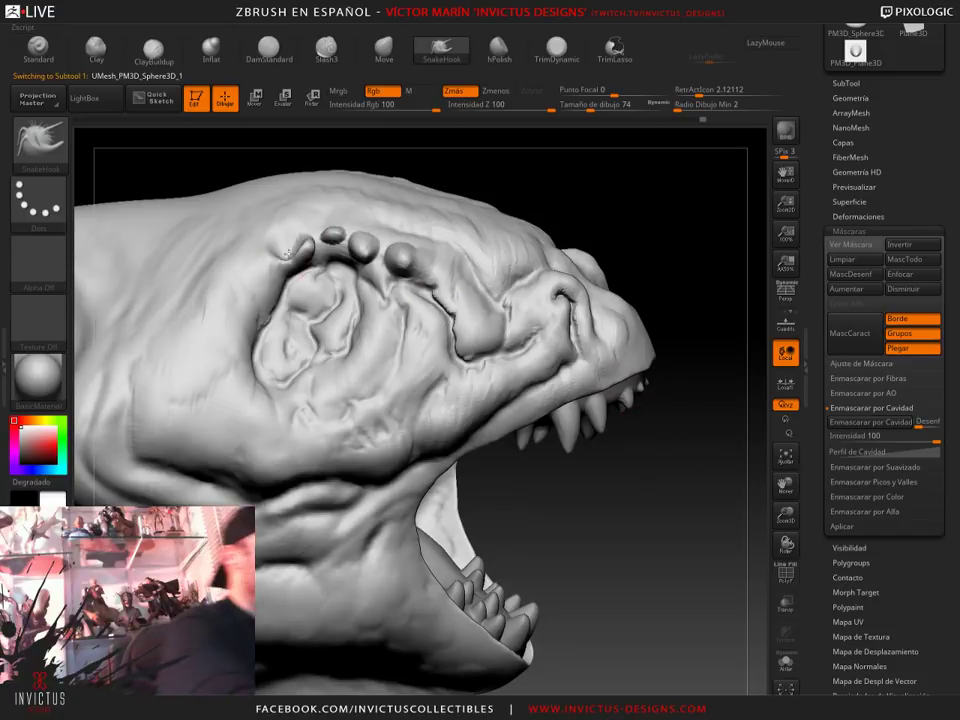
click(96, 47)
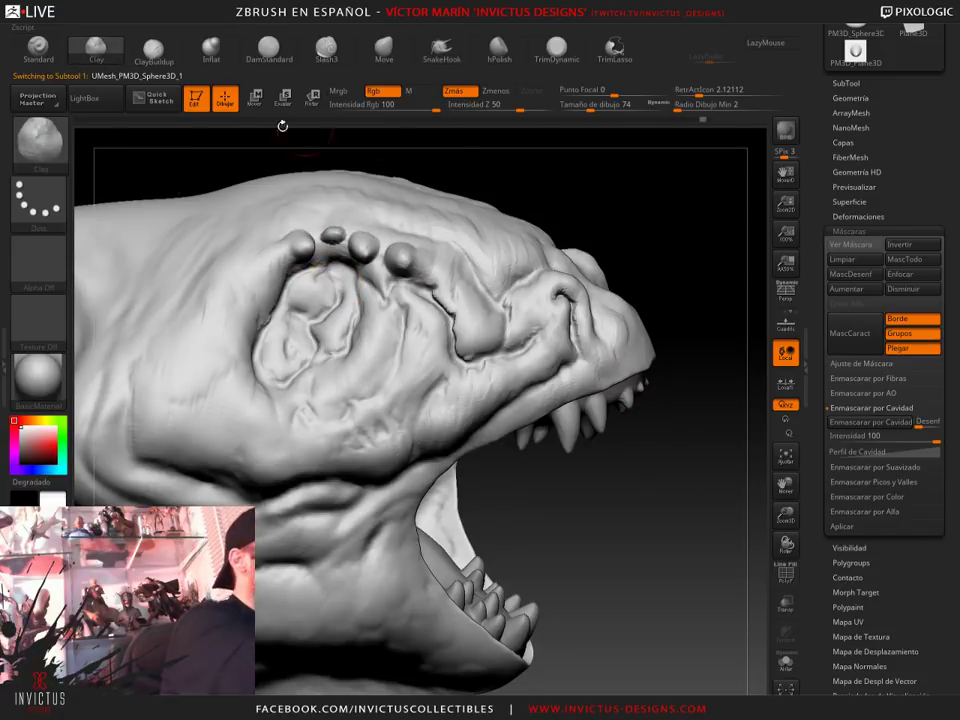
click(152, 48)
mouse_move(450, 133)
alt+mouse_down()
mouse_move(677, 204)
mouse_move(354, 279)
alt+mouse_up()
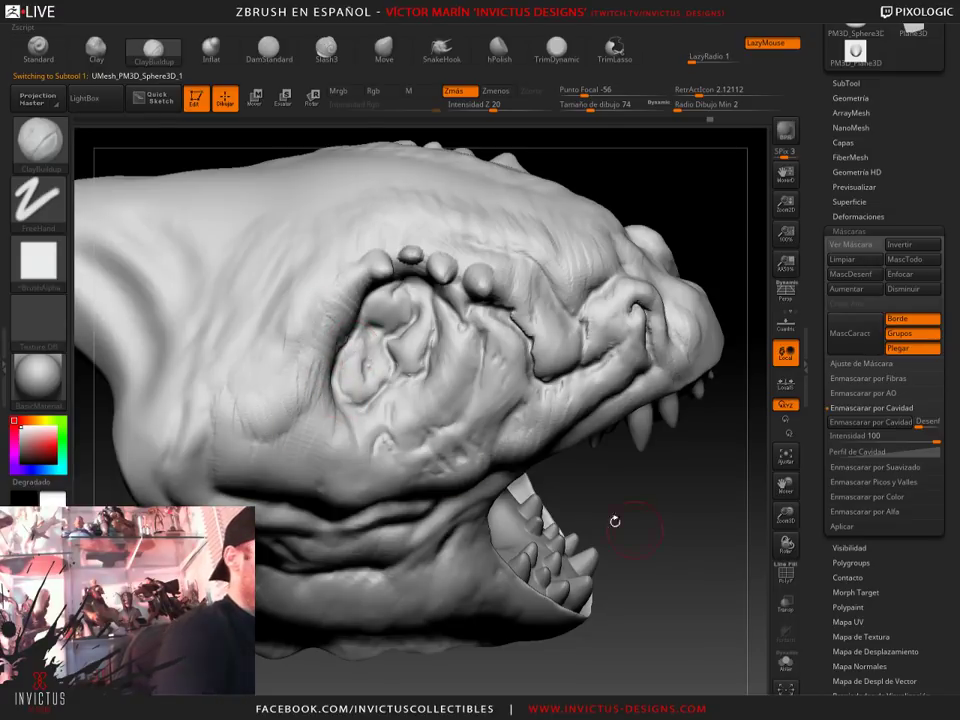
mouse_move(677, 516)
alt+mouse_down()
mouse_move(650, 542)
mouse_move(662, 529)
alt+mouse_up()
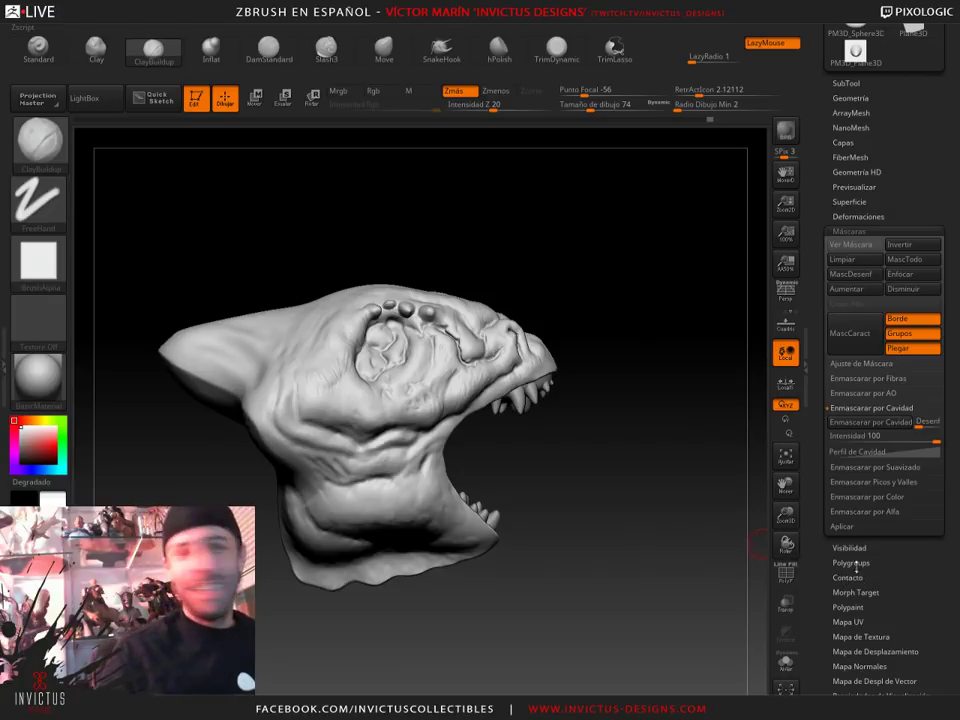
mouse_move(624, 484)
mouse_down()
mouse_move(594, 489)
mouse_move(615, 507)
mouse_up()
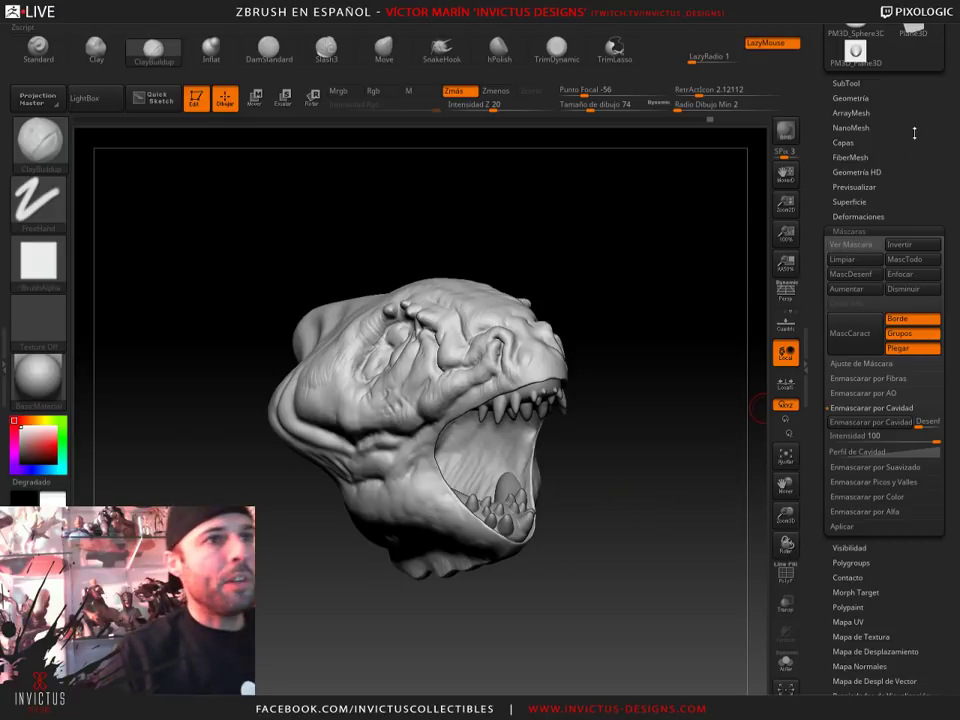
scroll(914, 133, up, 5)
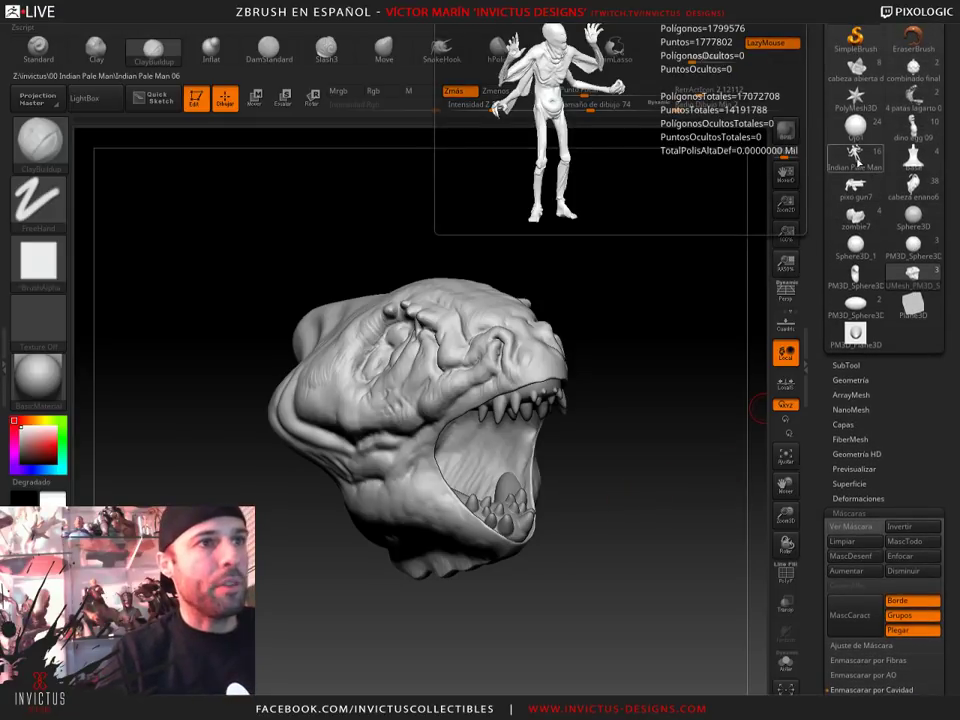
Load the Indian Pale Man figure, frame it down to the pedestal, and enable Persp
click(856, 152)
drag(621, 463, 615, 448)
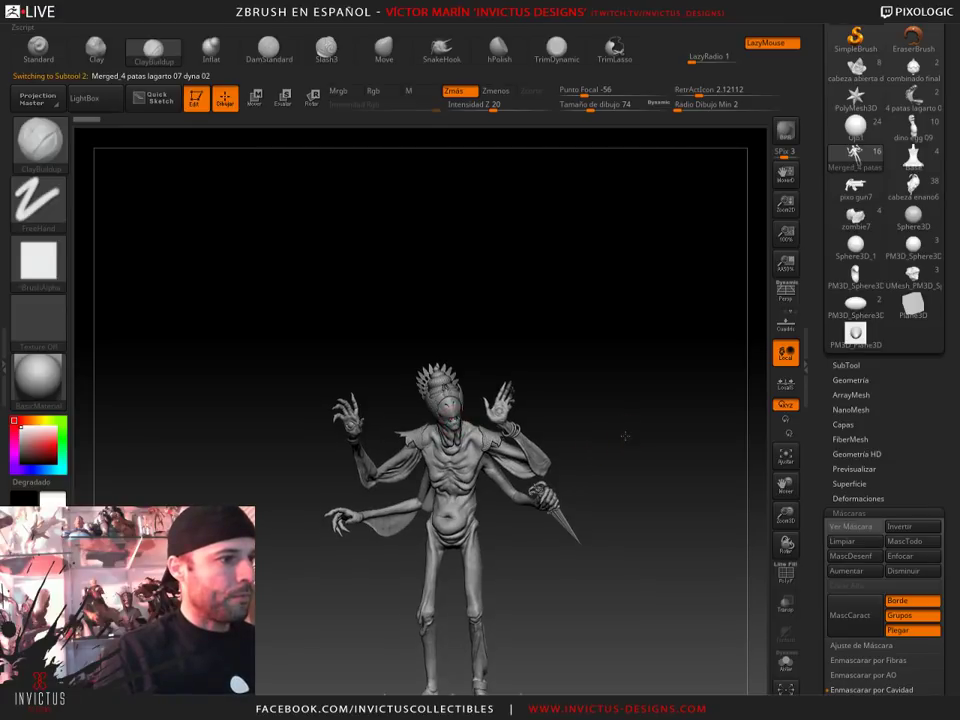
mouse_move(628, 431)
alt+mouse_down()
mouse_move(632, 517)
mouse_move(370, 200)
alt+mouse_up()
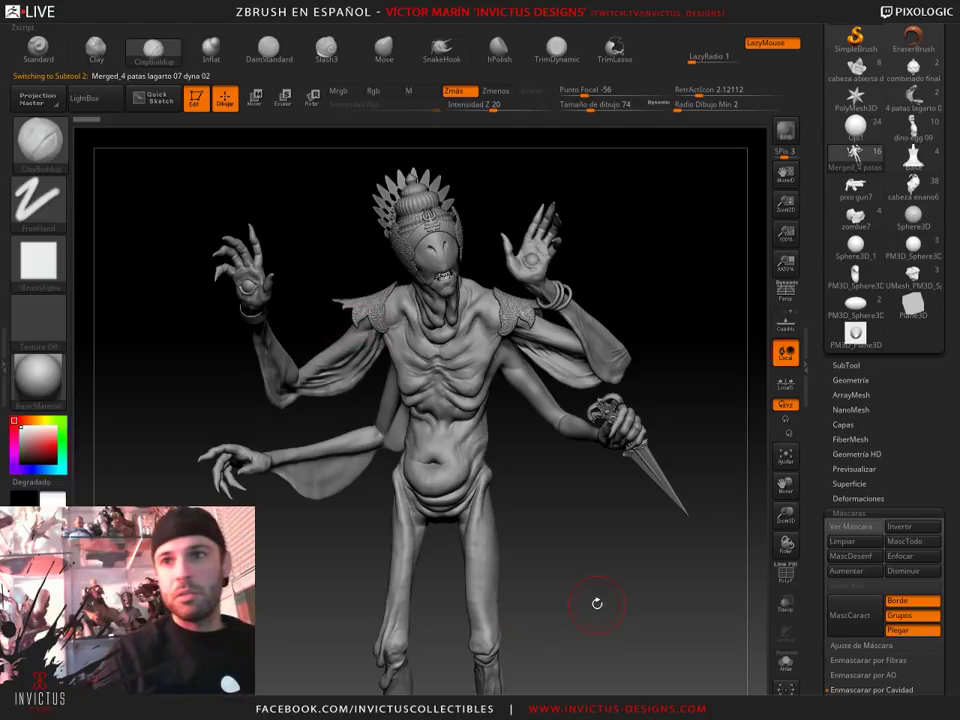
alt+drag(596, 604, 604, 522)
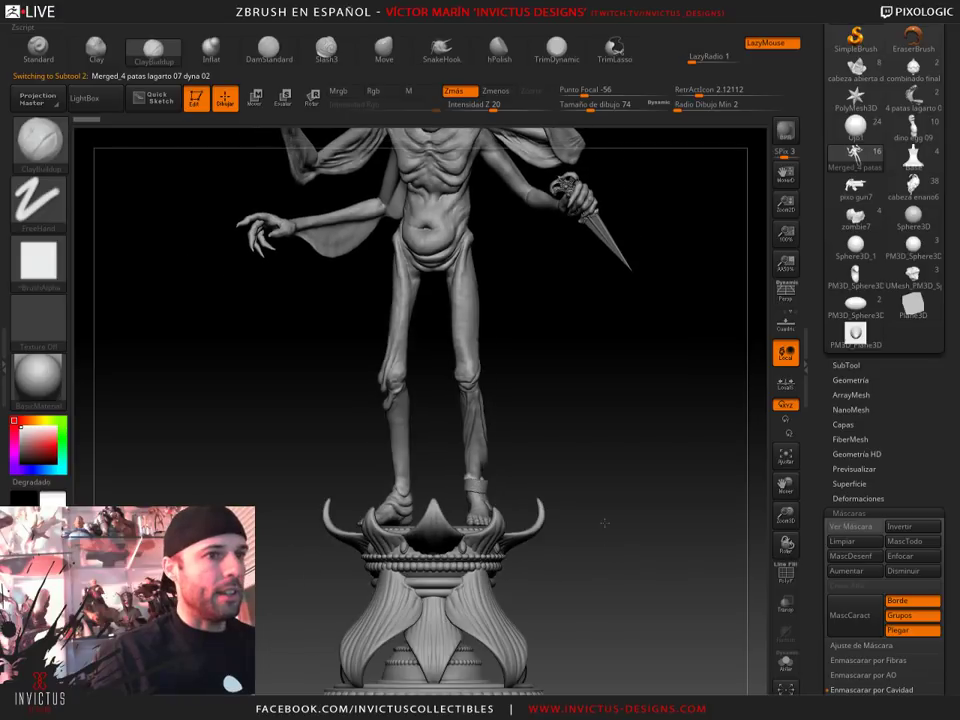
click(785, 298)
mouse_move(577, 451)
alt+mouse_down()
mouse_move(578, 489)
mouse_move(609, 491)
mouse_move(372, 499)
alt+mouse_up()
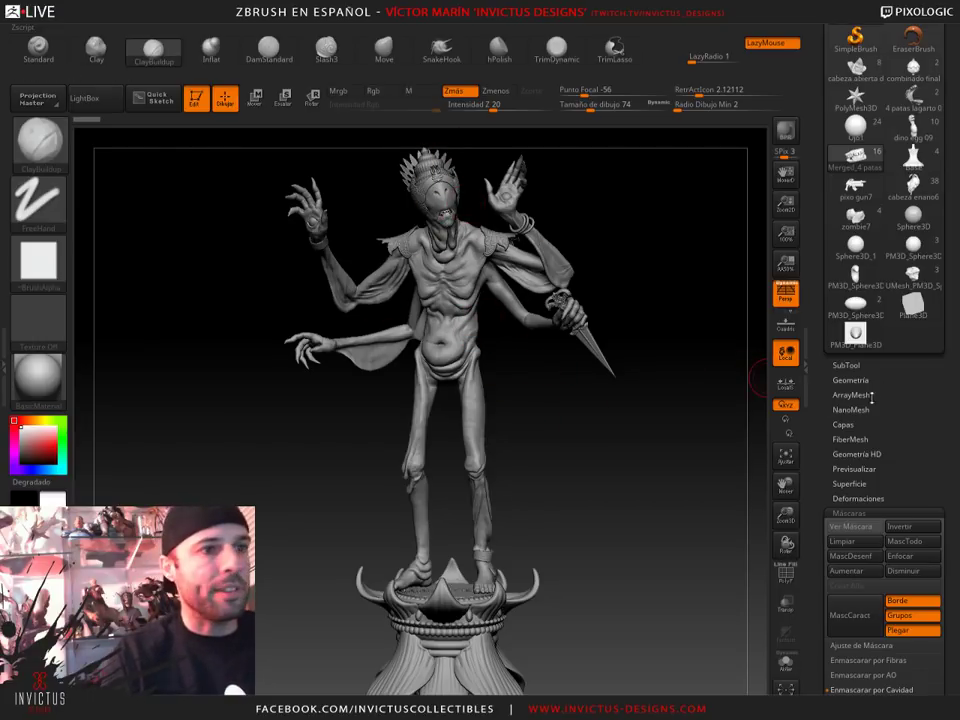
Review the SubTool Merge options and duplicate the merged figure subtool
scroll(774, 388, up, 1)
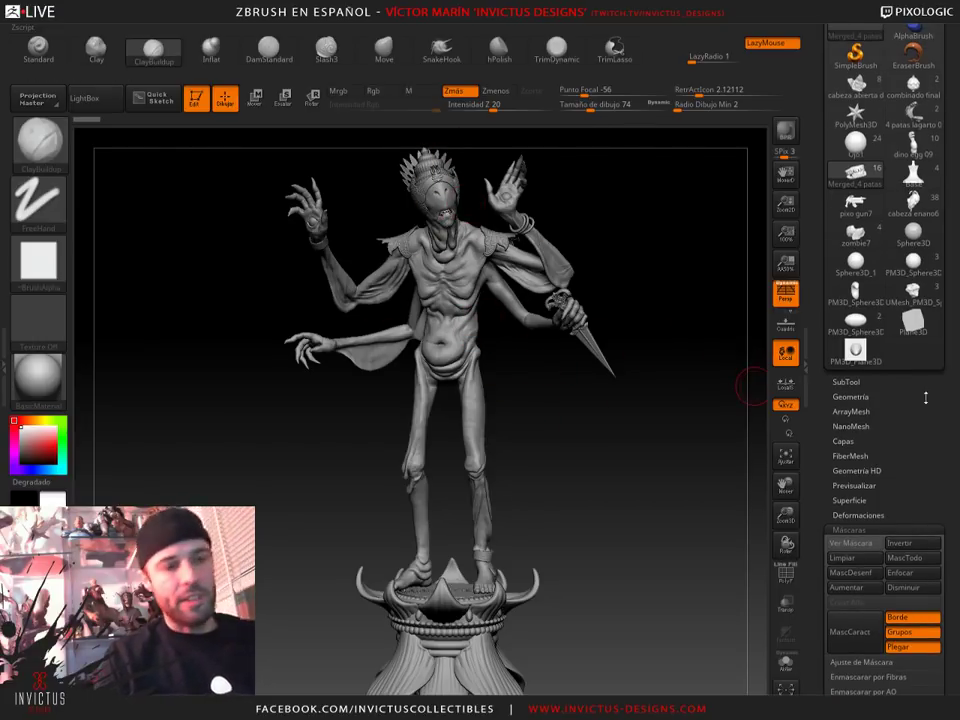
click(858, 383)
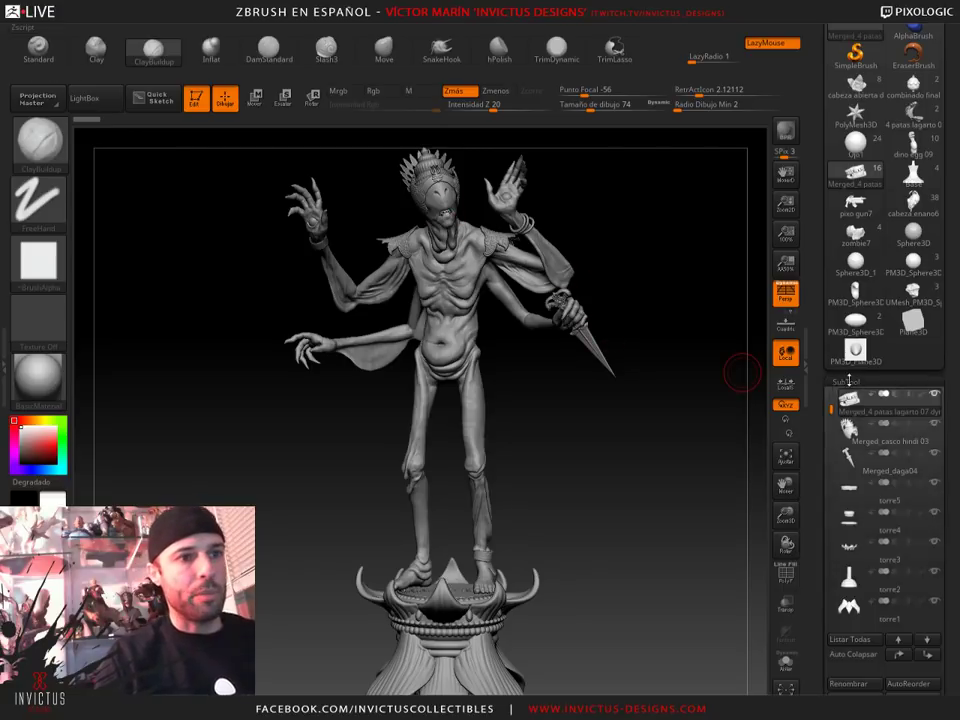
scroll(946, 533, down, 5)
scroll(946, 533, down, 2)
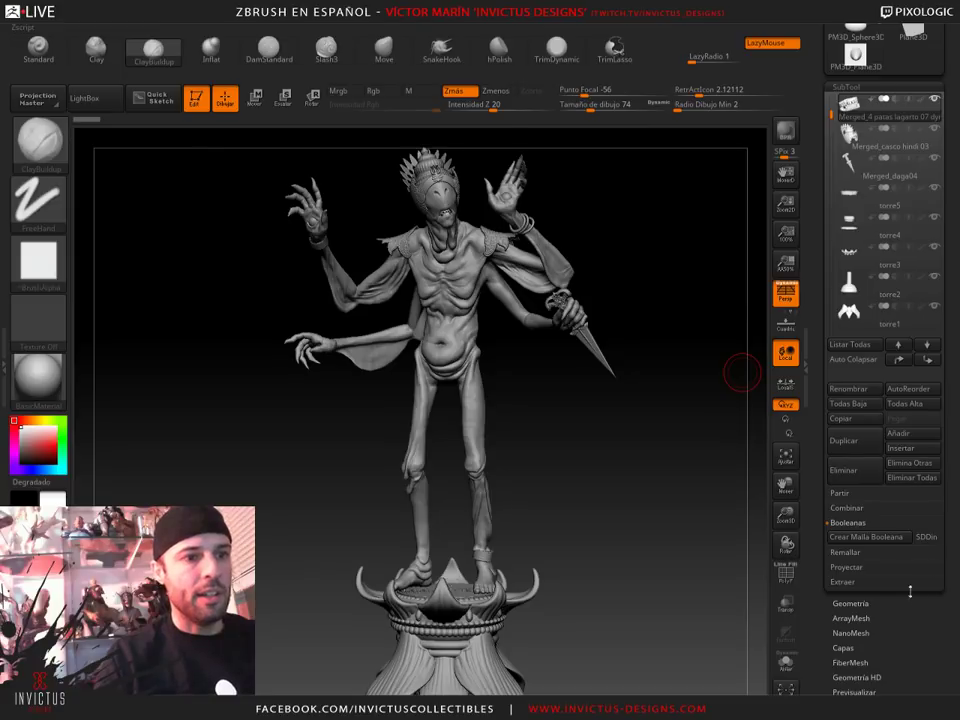
click(845, 509)
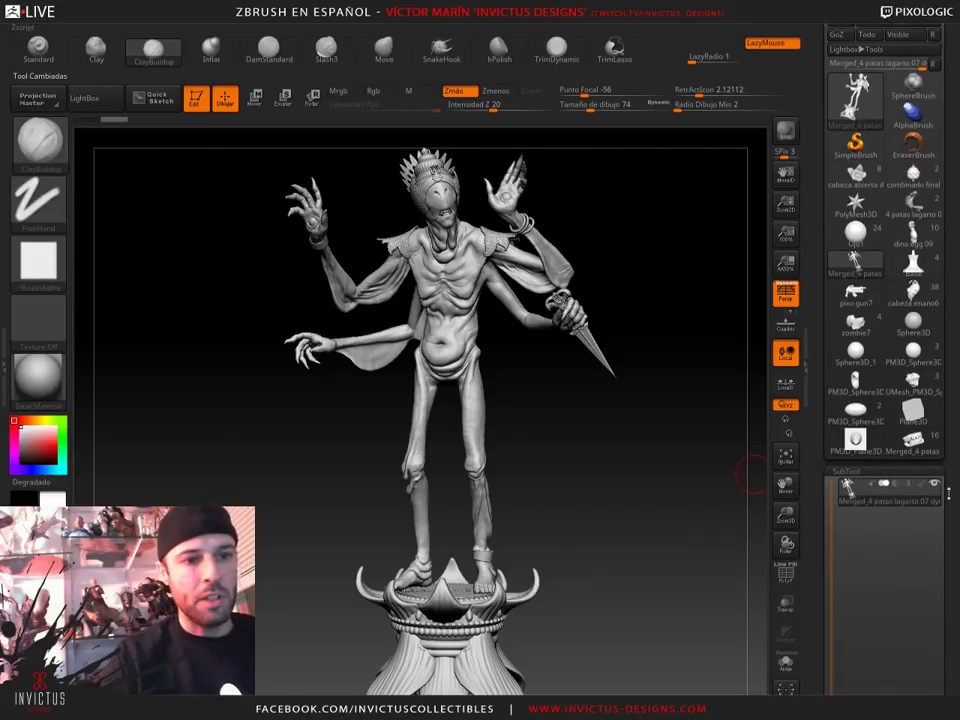
drag(935, 519, 922, 423)
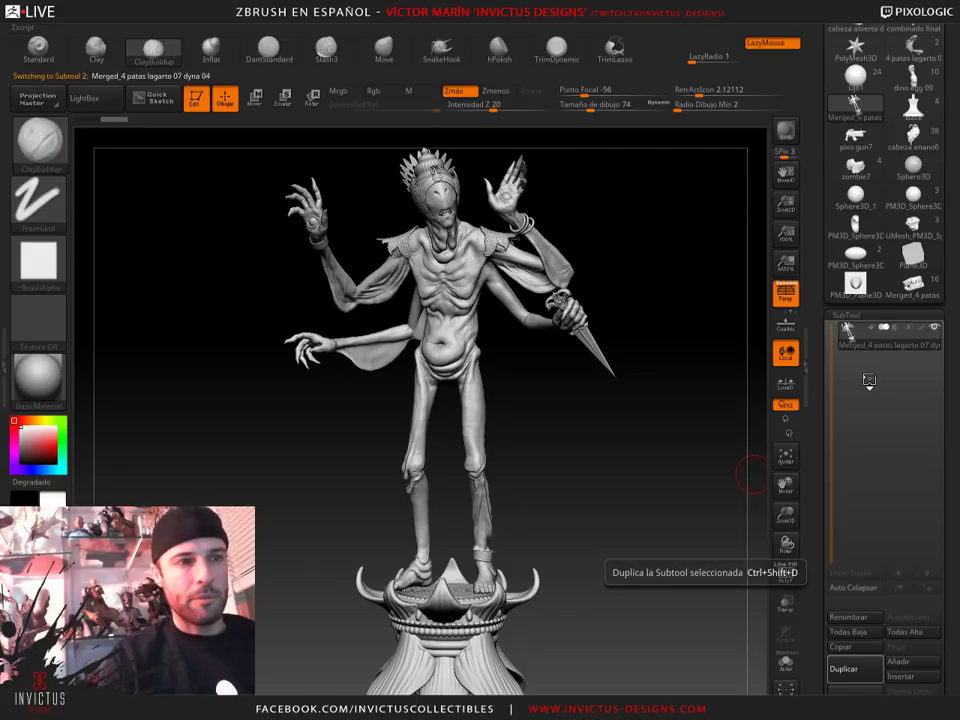
click(855, 668)
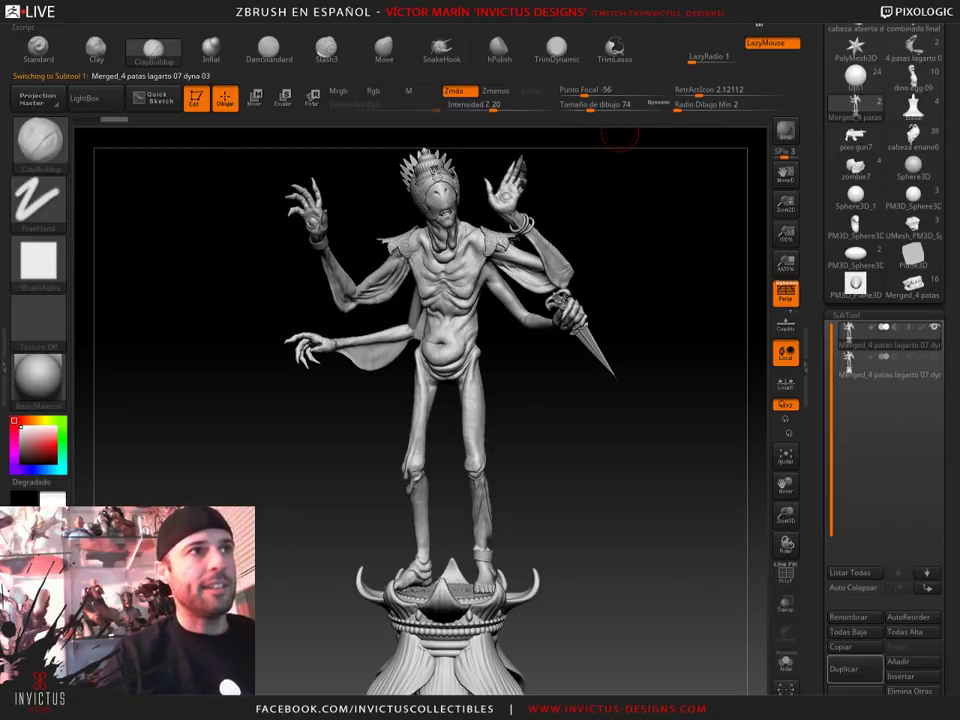
click(755, 25)
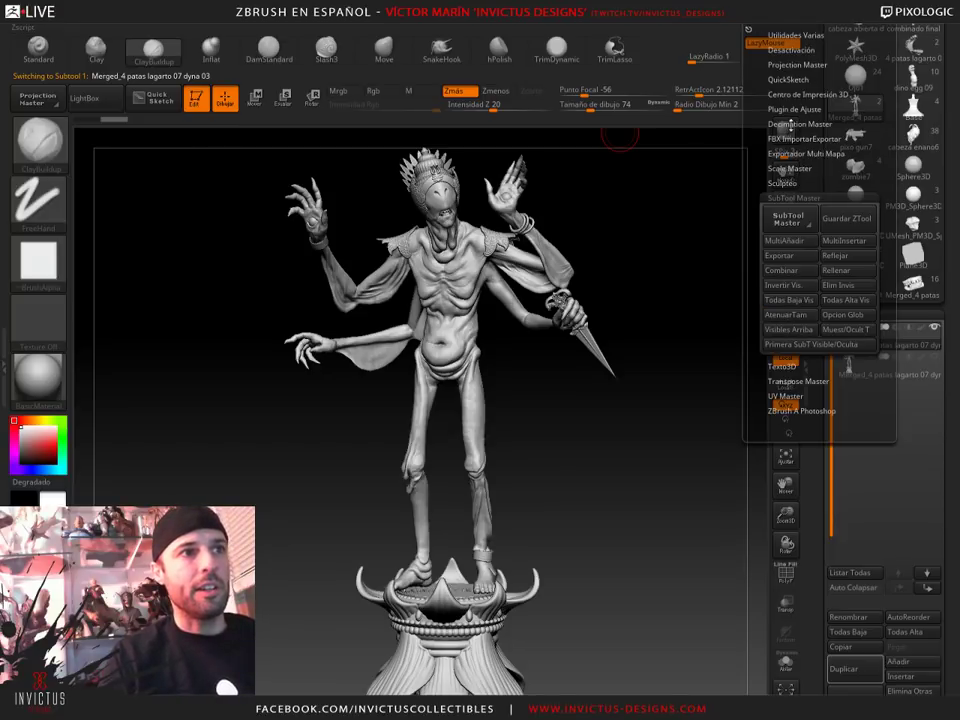
Show Decimation Master and the SubTool Project sliders, then bring up the Base gremlin bust
click(812, 124)
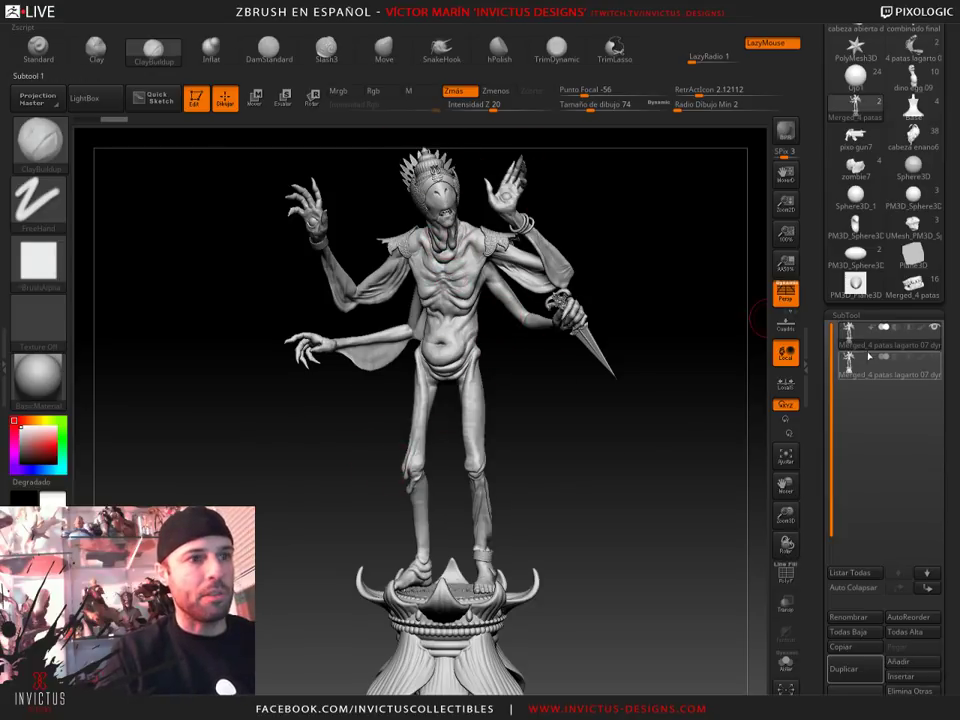
mouse_move(890, 364)
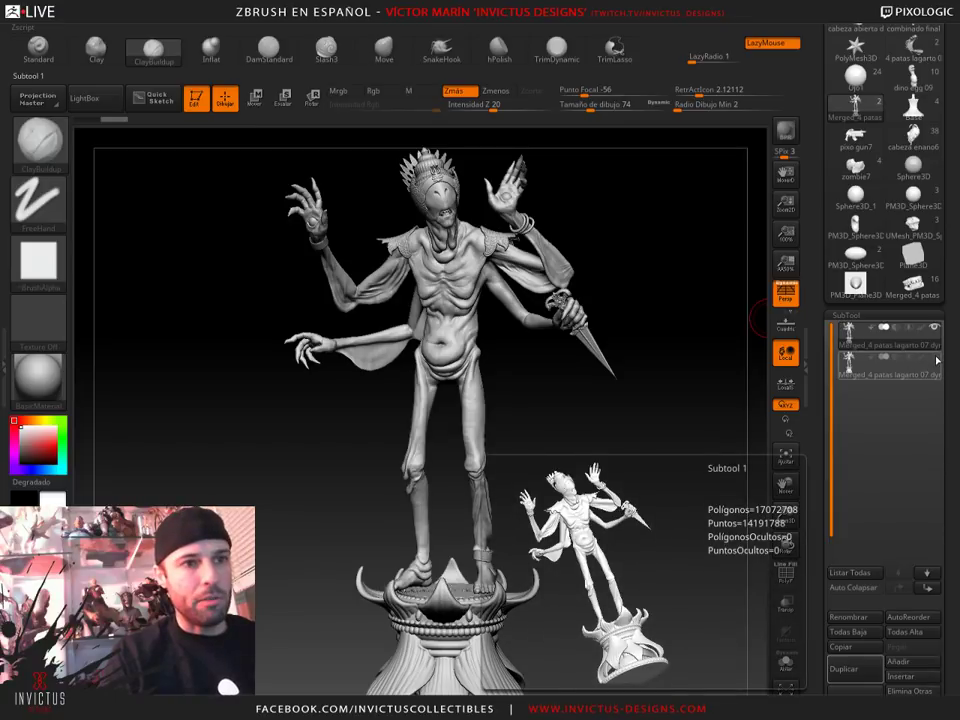
scroll(940, 380, down, 5)
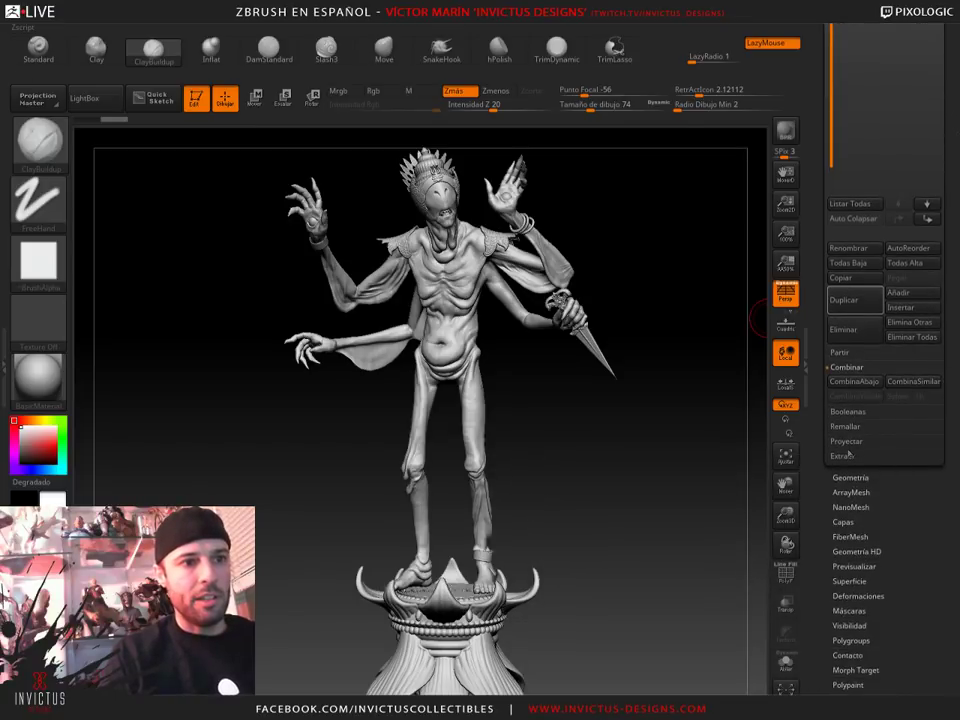
click(847, 442)
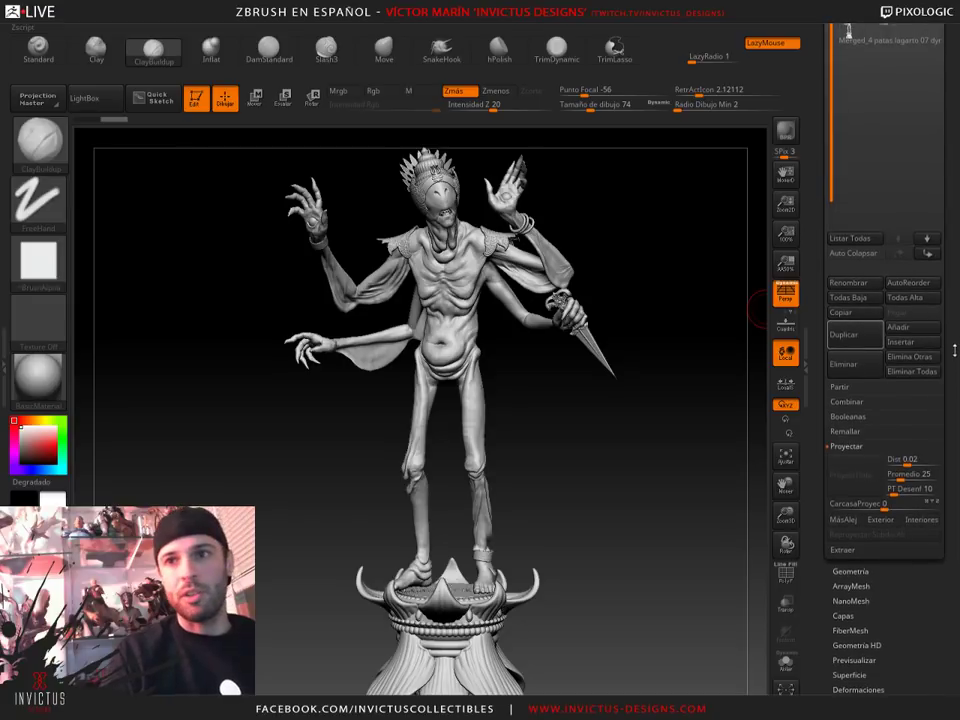
mouse_move(946, 322)
mouse_down()
mouse_move(952, 700)
mouse_move(952, 687)
mouse_up()
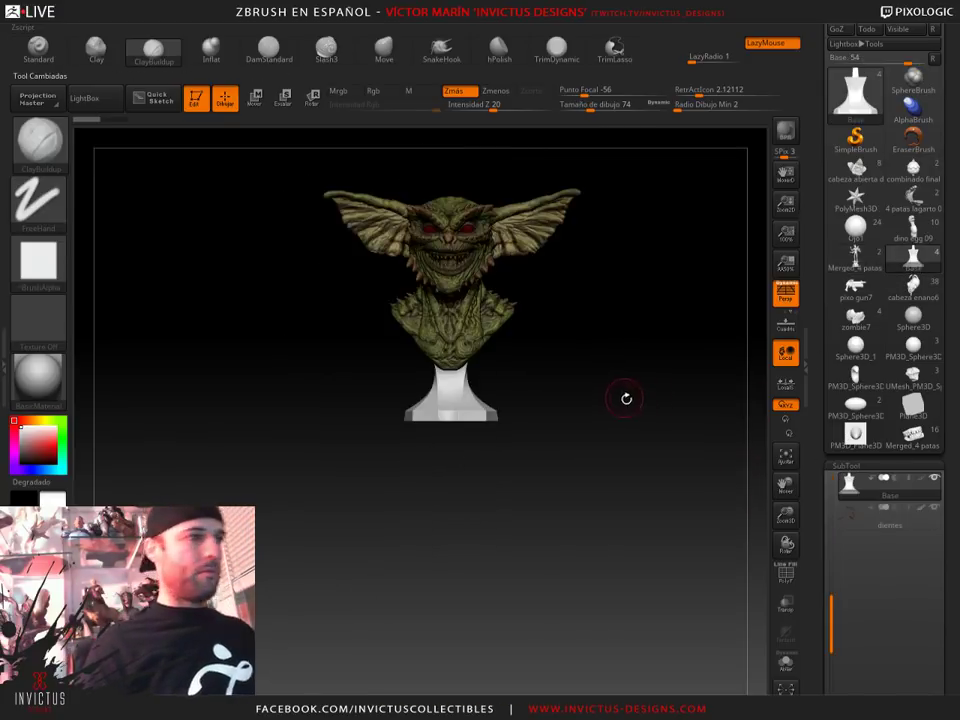
Load the UMesh creature head tool via PM3D_Sphere3D_2 and turn it to inspect
mouse_move(604, 298)
mouse_down()
mouse_move(602, 392)
mouse_move(633, 370)
mouse_up()
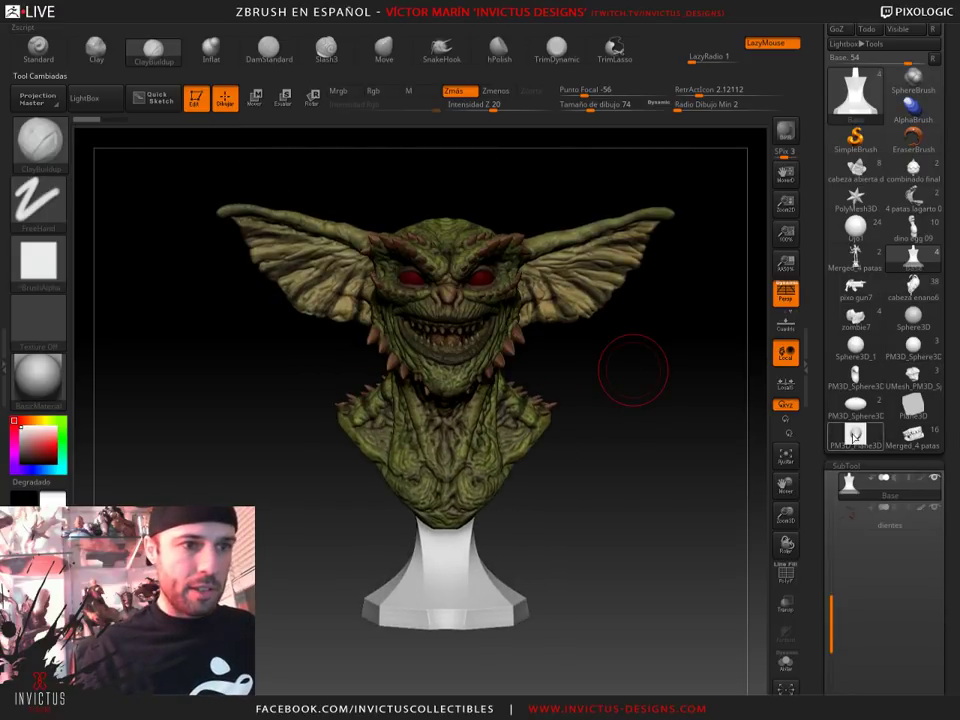
click(855, 403)
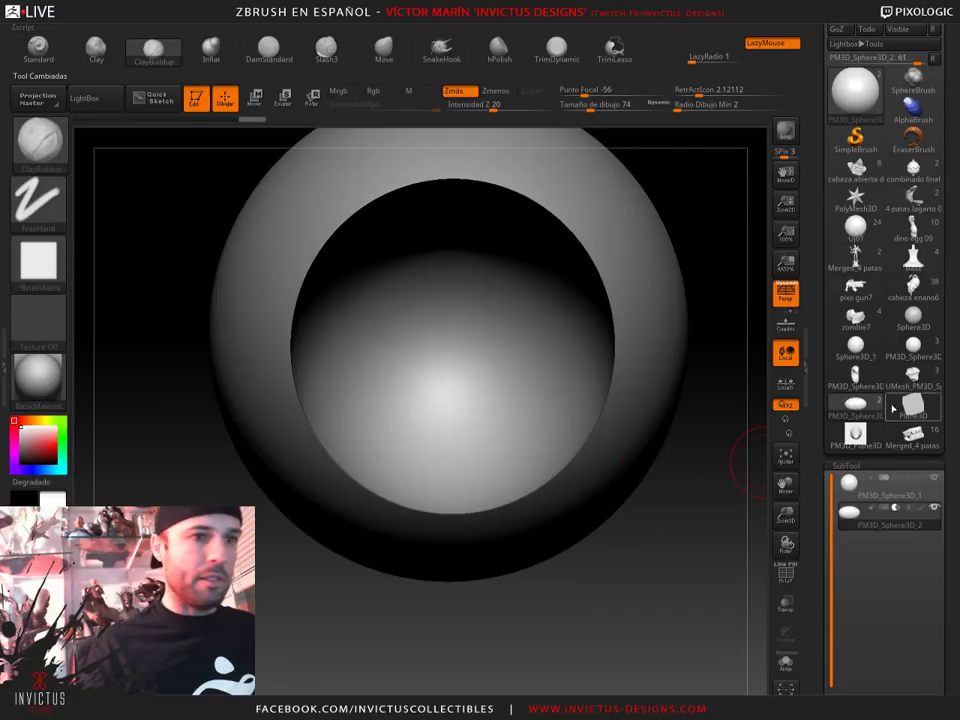
click(913, 378)
mouse_move(760, 570)
mouse_down()
mouse_move(628, 579)
mouse_move(627, 527)
mouse_move(484, 367)
mouse_move(454, 399)
mouse_move(444, 368)
mouse_move(647, 497)
mouse_move(523, 480)
mouse_move(626, 465)
mouse_move(493, 385)
mouse_move(650, 513)
mouse_up()
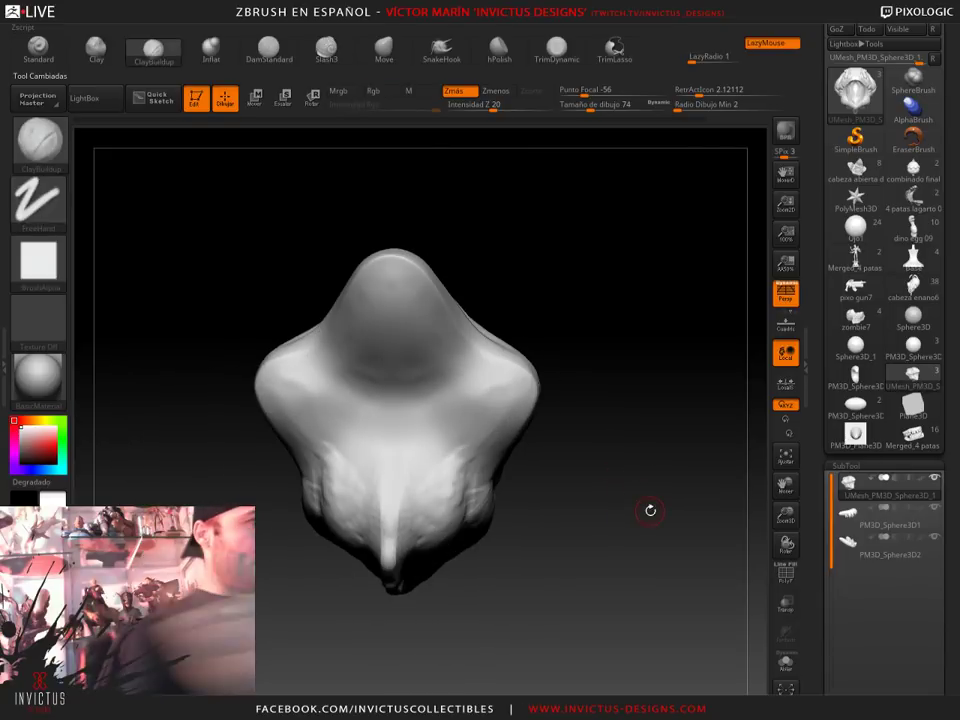
key(ctrl)
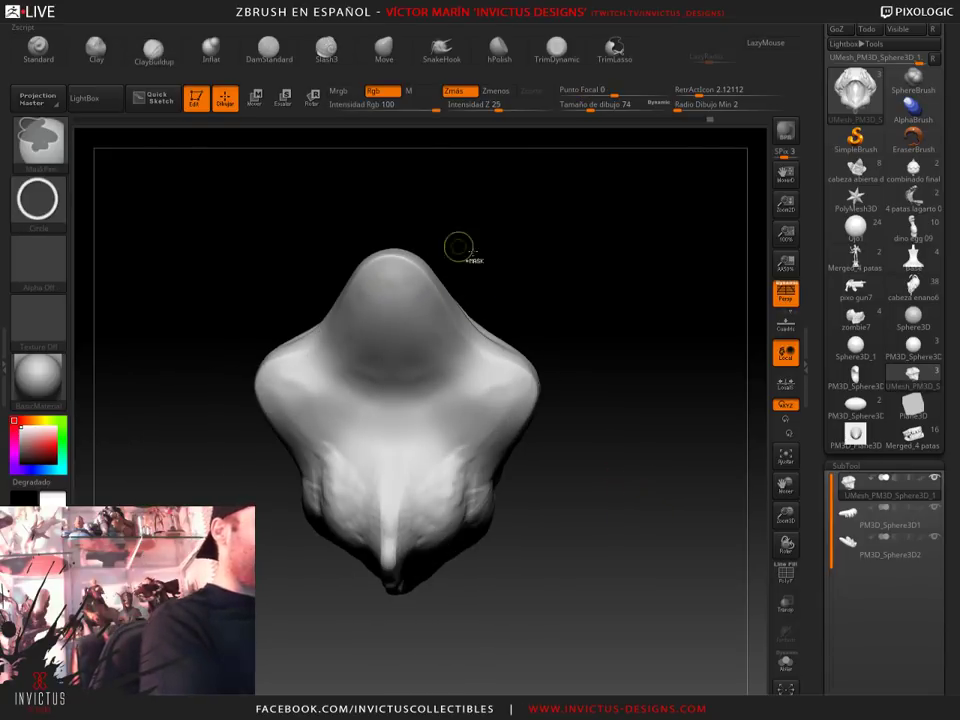
Set the mask stroke to Lasso and mask the right side and back of the head
click(37, 198)
click(185, 242)
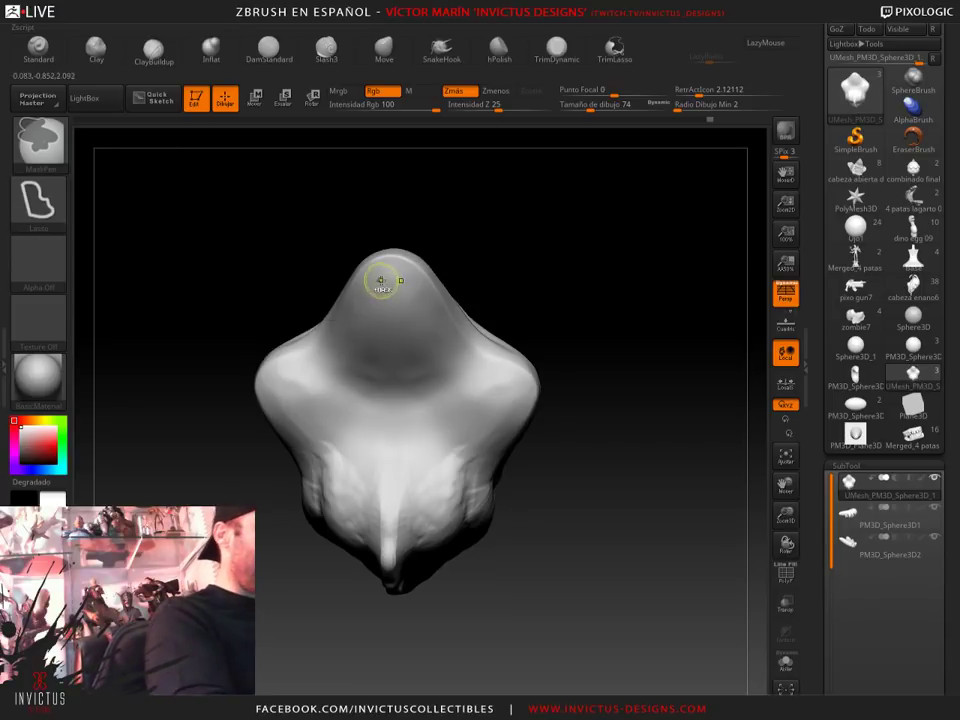
mouse_move(491, 378)
ctrl+mouse_down()
mouse_move(500, 430)
mouse_move(450, 510)
mouse_move(381, 540)
mouse_move(285, 400)
mouse_move(300, 265)
ctrl+mouse_up()
drag(608, 549, 626, 467)
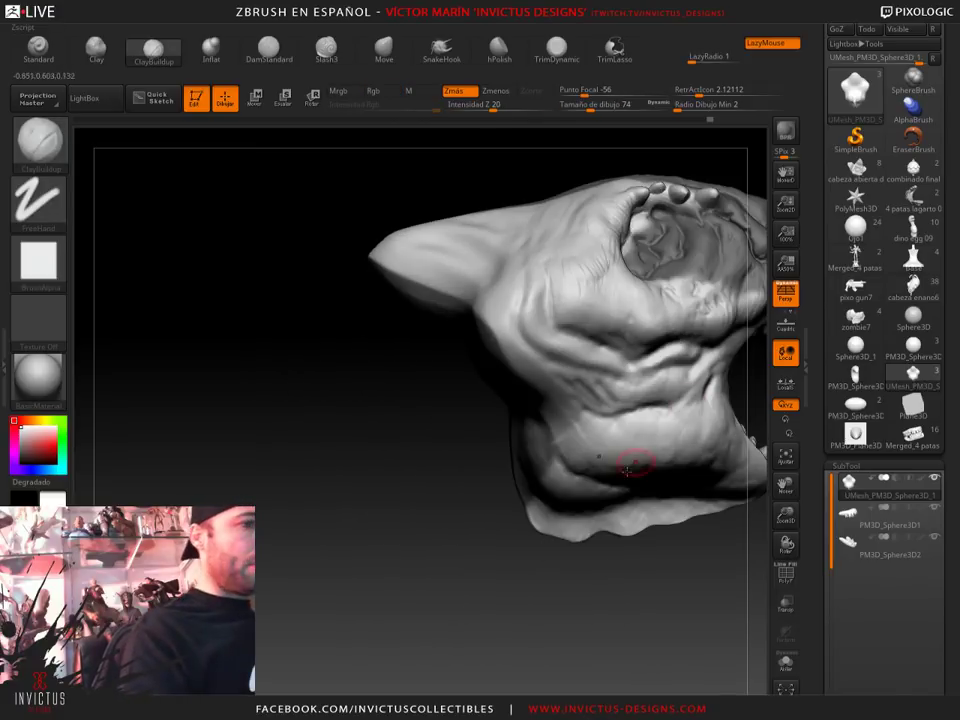
mouse_move(620, 601)
mouse_down()
mouse_move(564, 589)
mouse_move(626, 589)
mouse_move(600, 562)
mouse_up()
ctrl+click(664, 281)
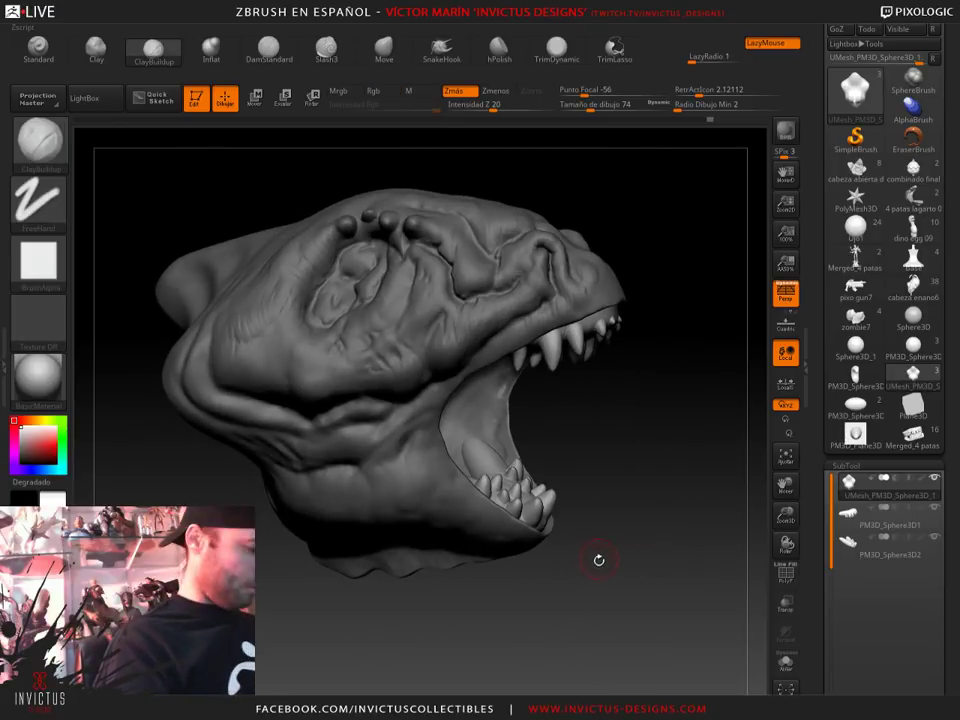
Clear, invert and reapply the mask so only the back of the skull stays free
key(ctrl)
mouse_move(646, 497)
mouse_down()
mouse_move(588, 525)
mouse_move(578, 544)
mouse_up()
ctrl+click(578, 544)
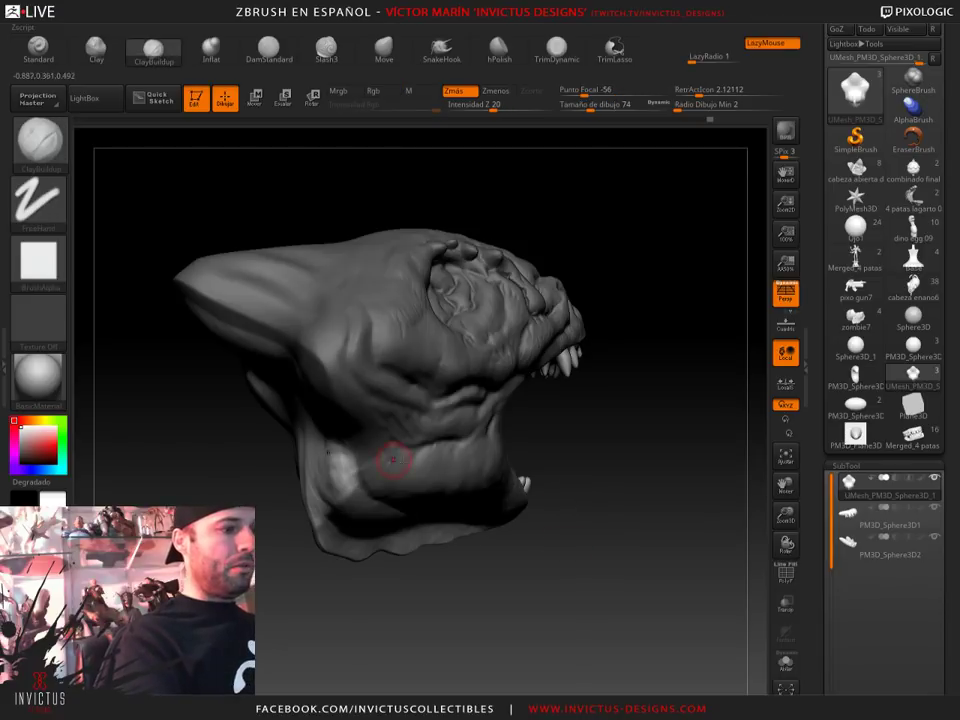
ctrl+click(550, 584)
ctrl+click(623, 588)
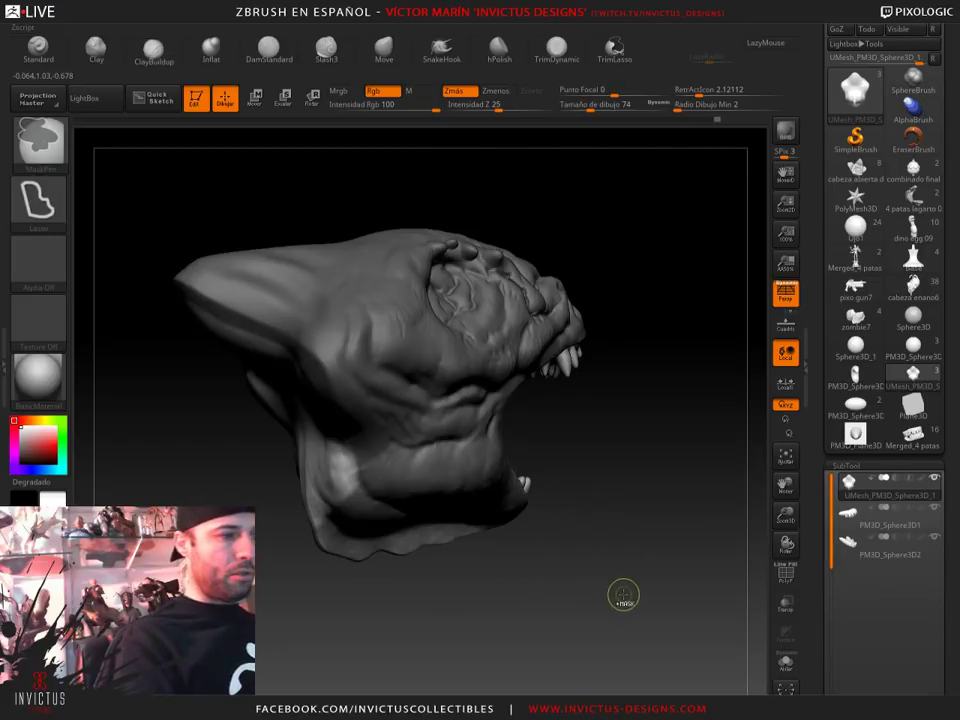
mouse_move(623, 588)
mouse_down()
mouse_move(660, 577)
mouse_move(536, 332)
mouse_up()
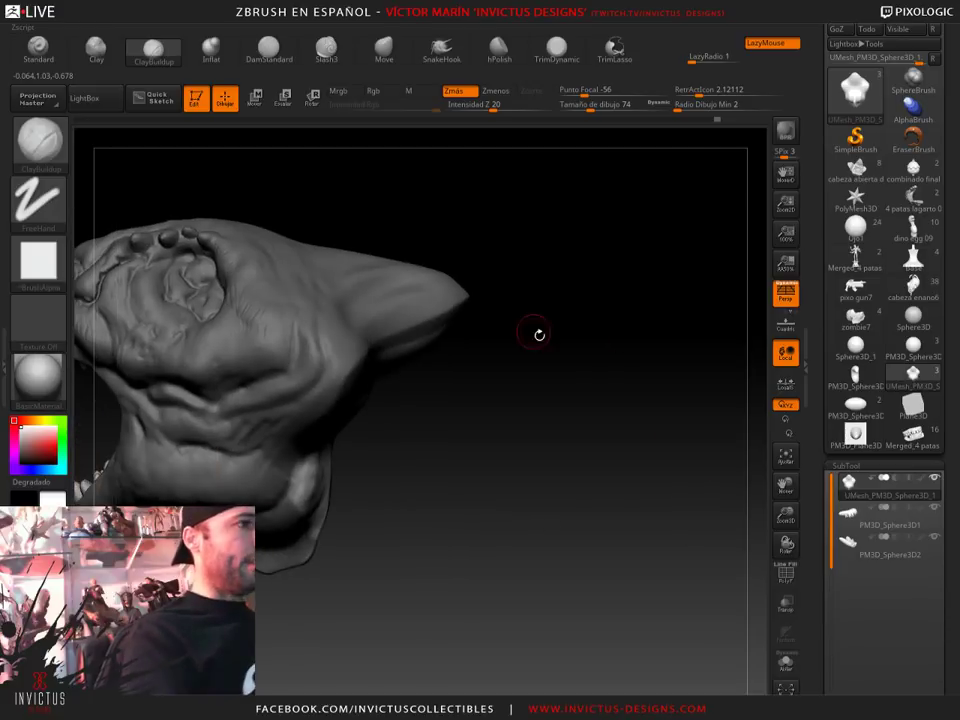
Pull the unmasked back of the skull into a flat extension with Move Transpose
key(w)
key(y)
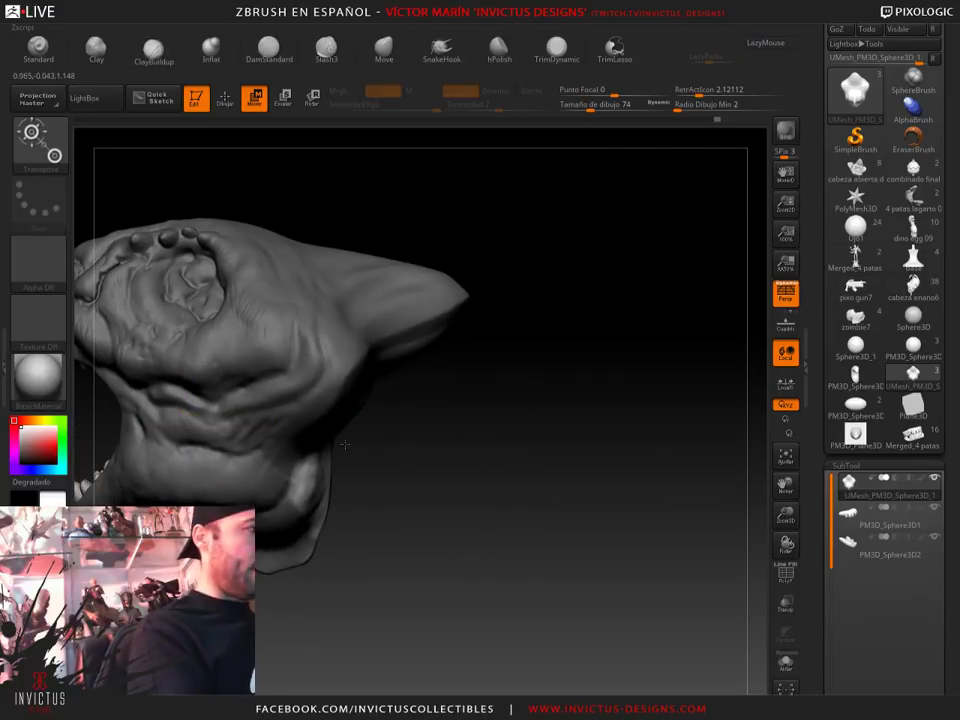
key(y)
drag(189, 413, 565, 435)
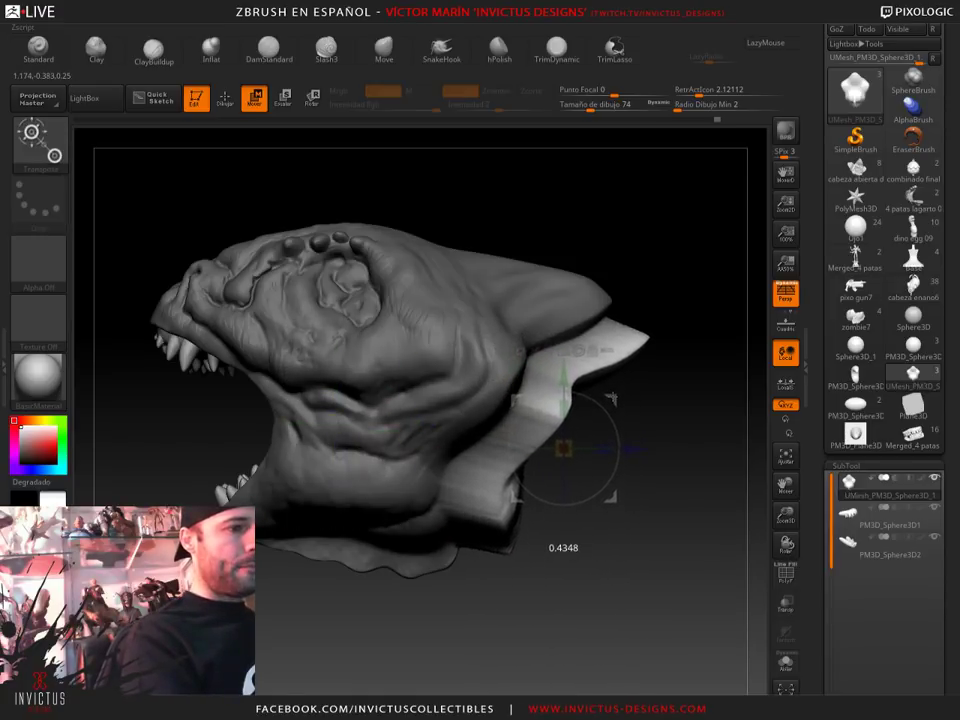
mouse_move(565, 435)
mouse_down()
mouse_move(563, 448)
mouse_move(582, 430)
mouse_move(576, 451)
mouse_up()
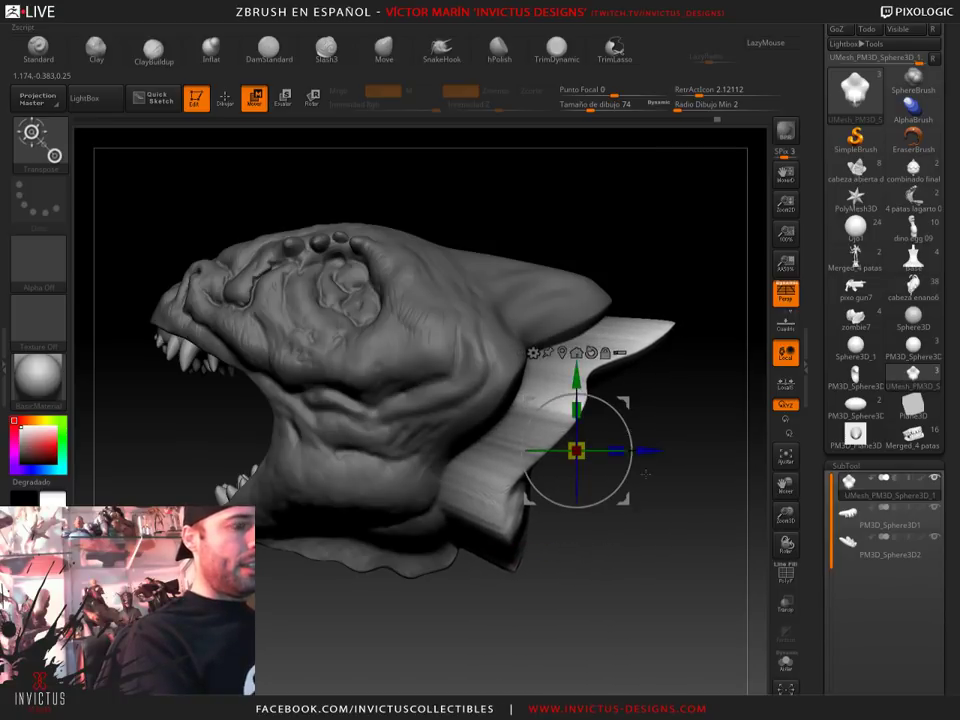
drag(646, 474, 314, 578)
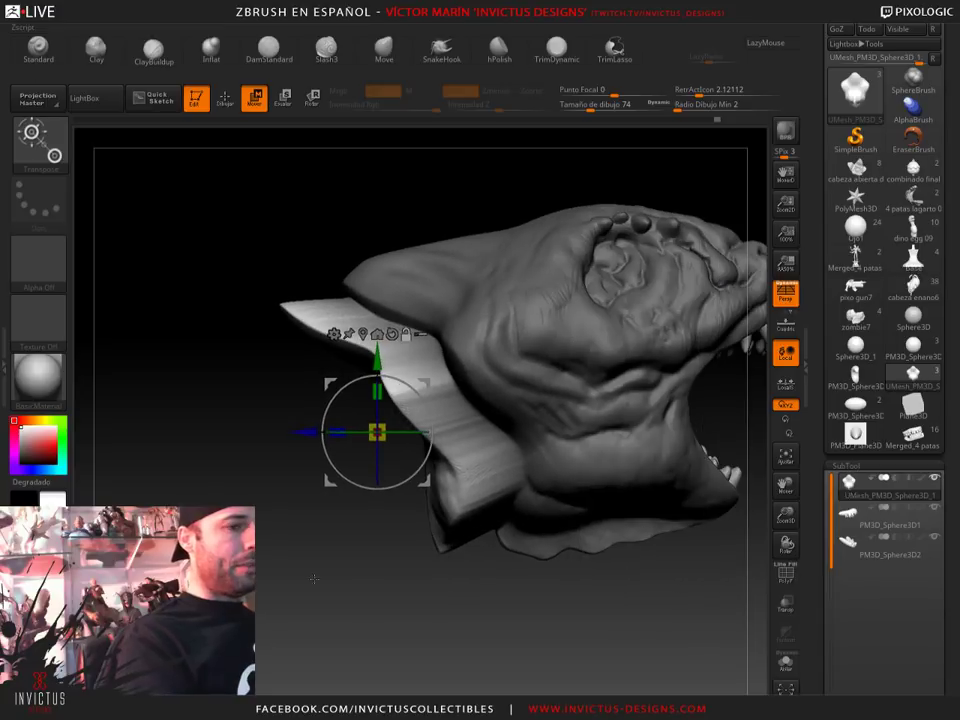
shift+drag(604, 626, 619, 545)
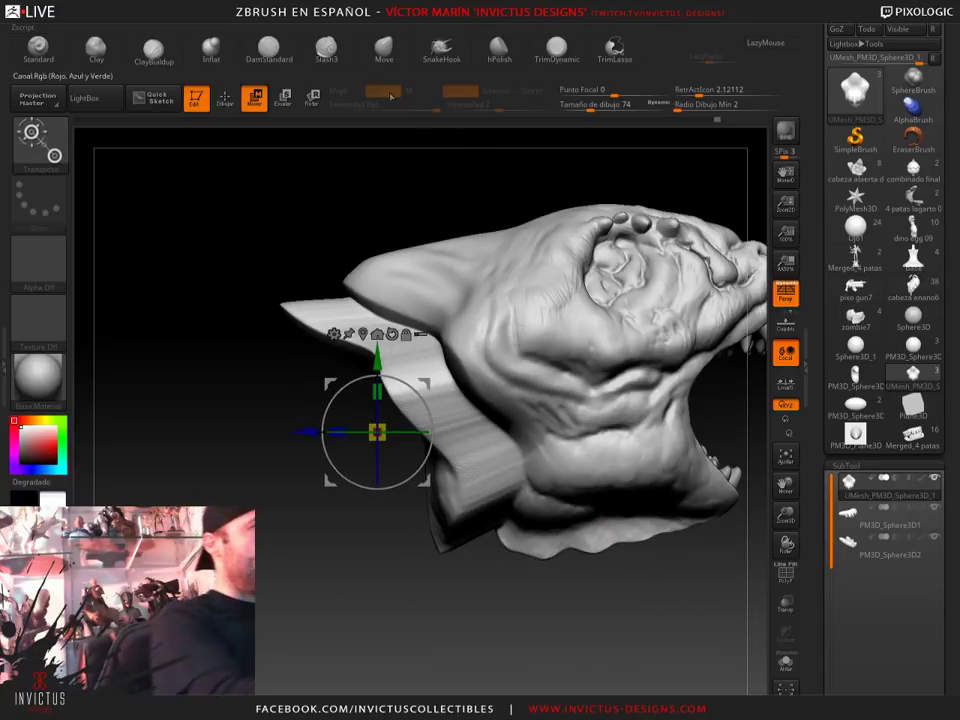
Select the Inflat brush at draw size 344 and orbit to inspect the head
click(211, 50)
drag(590, 104, 622, 104)
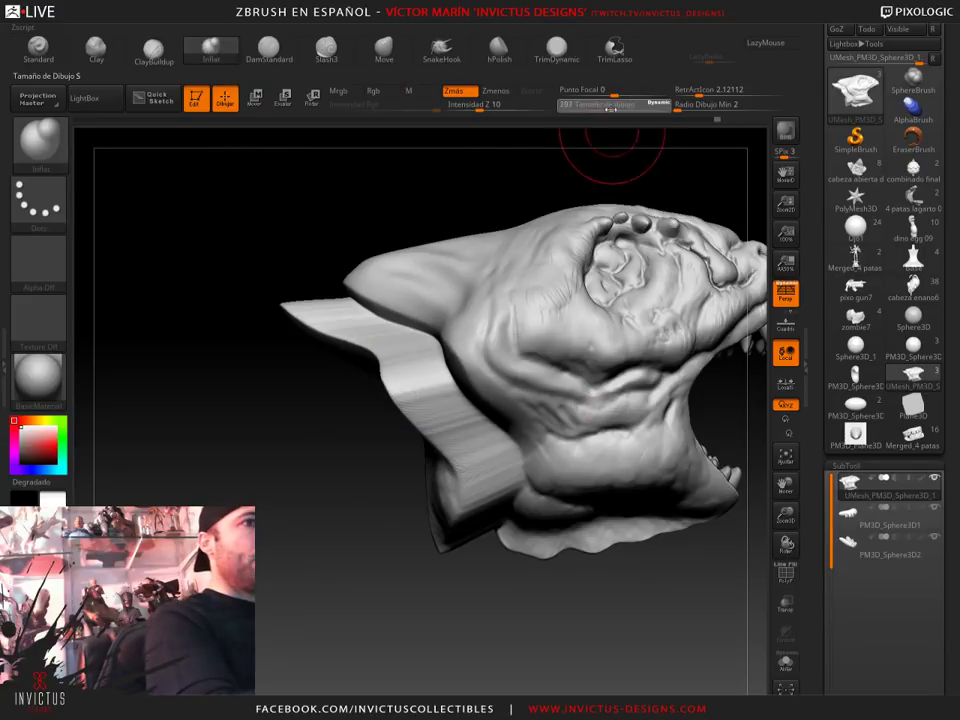
drag(328, 536, 407, 427)
mouse_move(450, 200)
mouse_down()
mouse_move(368, 424)
mouse_move(388, 444)
mouse_up()
drag(583, 514, 440, 395)
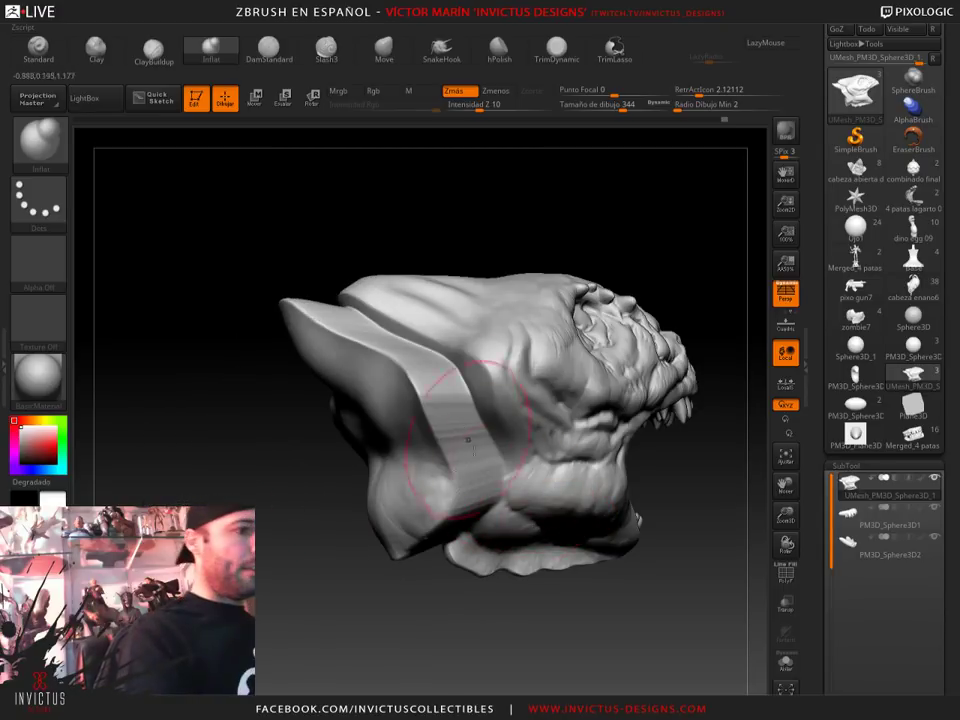
mouse_move(441, 642)
mouse_down()
mouse_move(625, 389)
mouse_move(620, 350)
mouse_up()
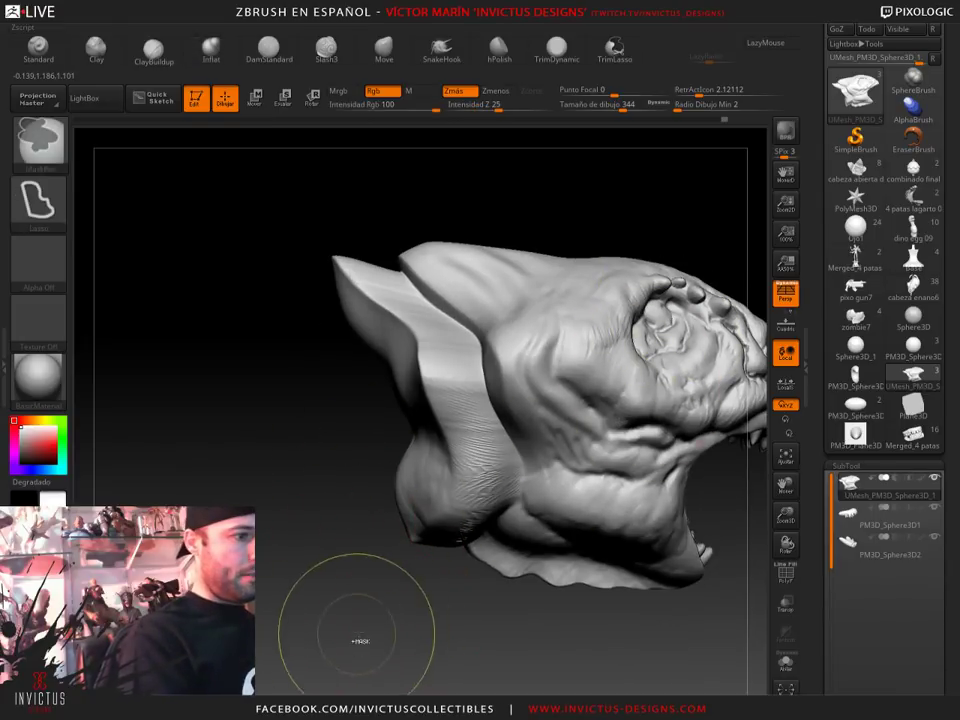
key(ctrl)
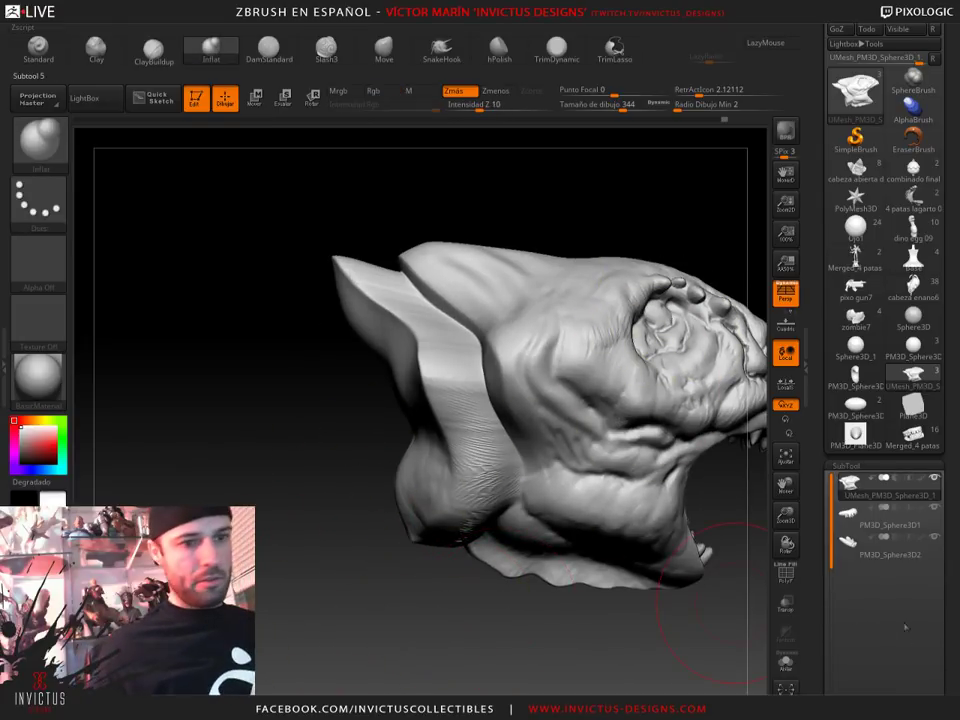
DynaMesh the creature head at resolution 512 and confirm the freeze-subdivision-levels prompt
scroll(929, 598, down, 2)
scroll(929, 598, down, 2)
scroll(929, 598, down, 2)
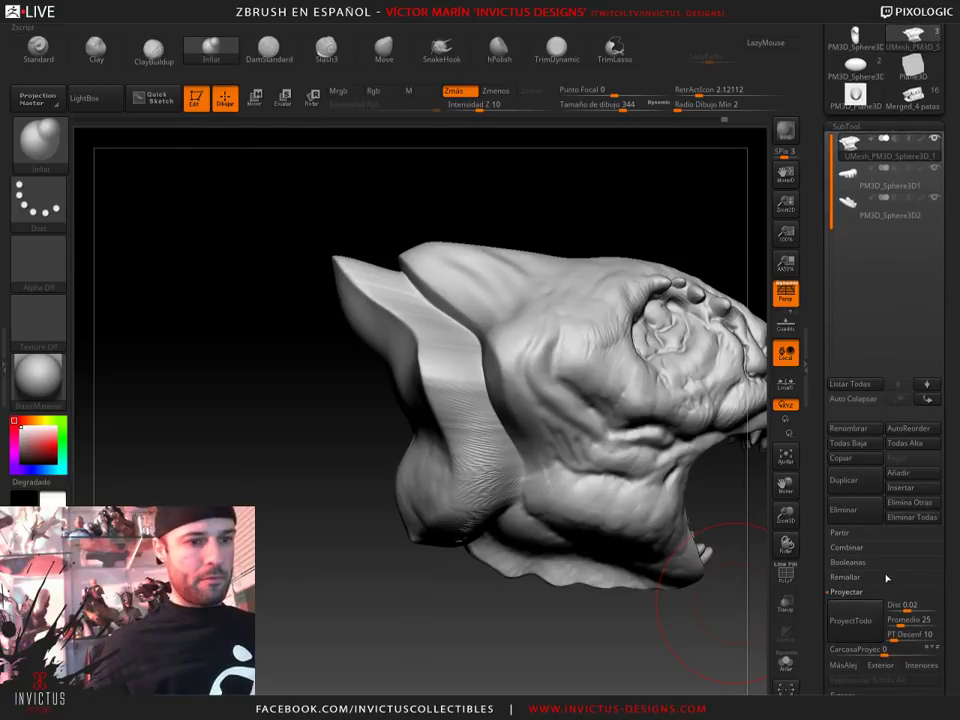
click(845, 127)
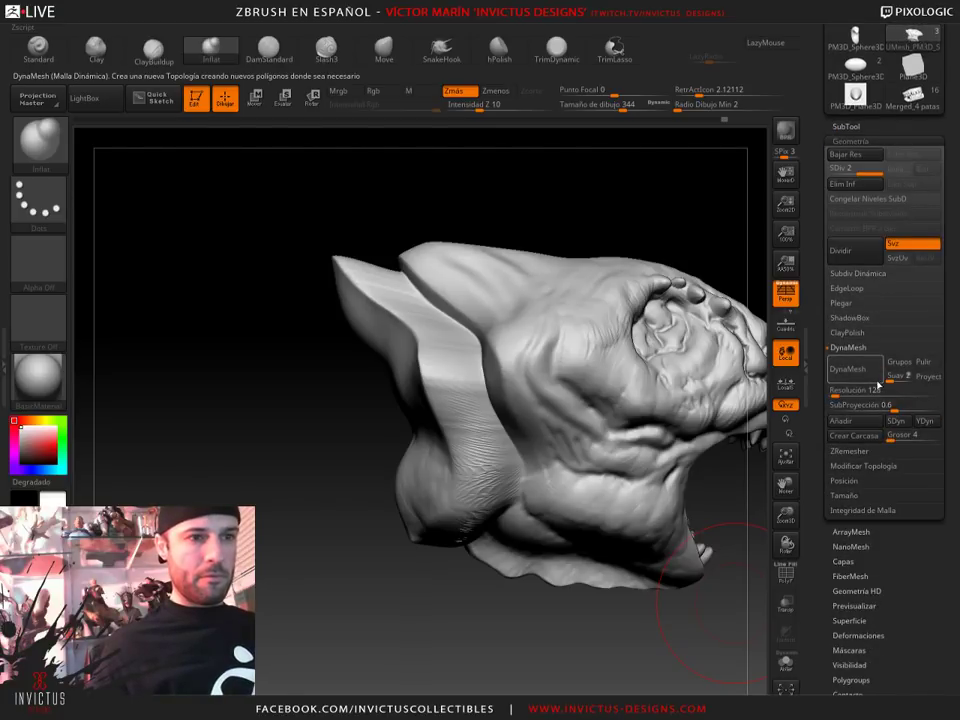
click(838, 370)
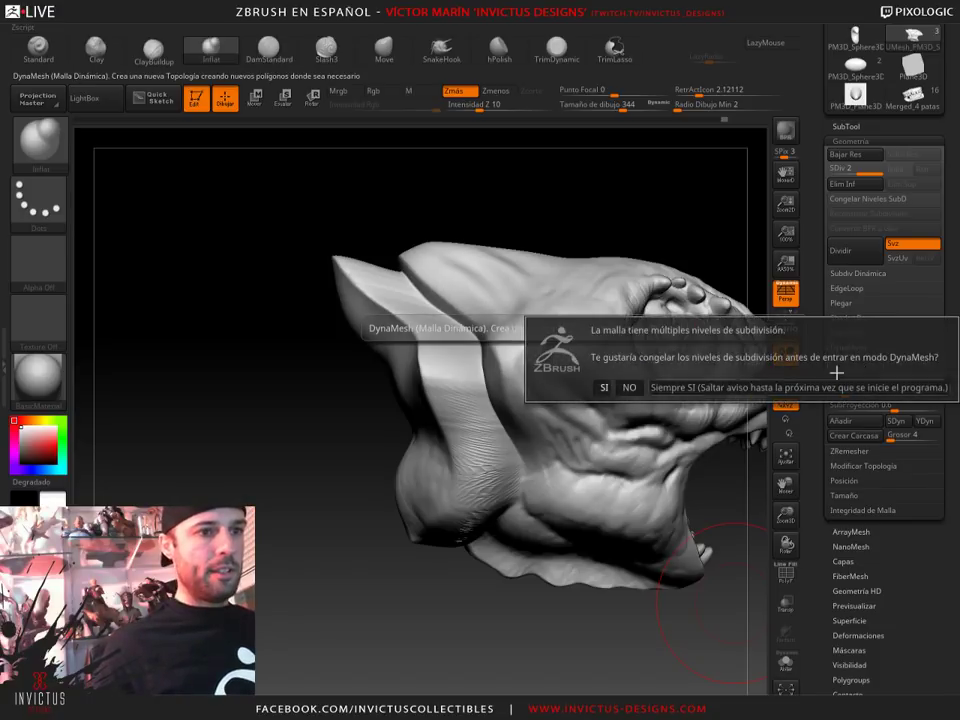
click(627, 386)
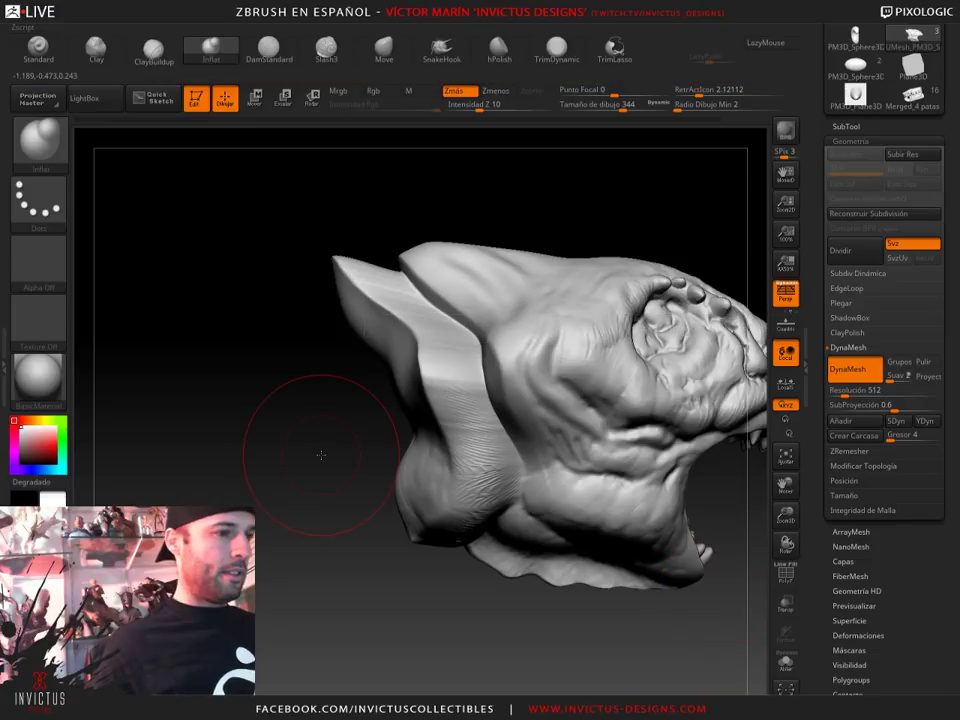
Smooth the head surface, shrink the brush to 245, and orbit round to a side view
key(shift)
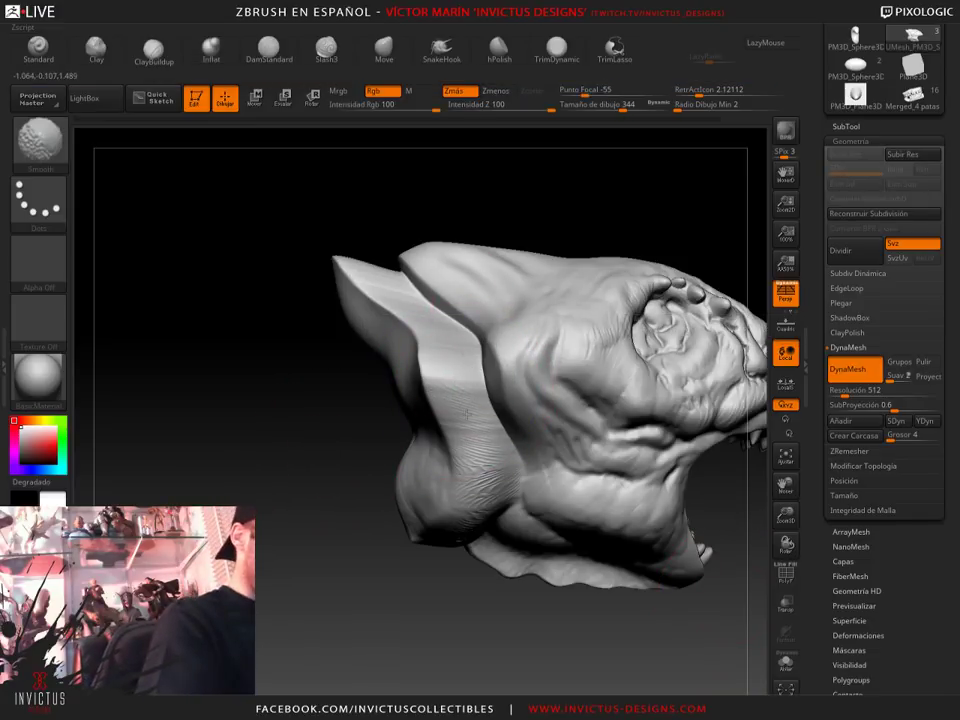
drag(250, 400, 458, 458)
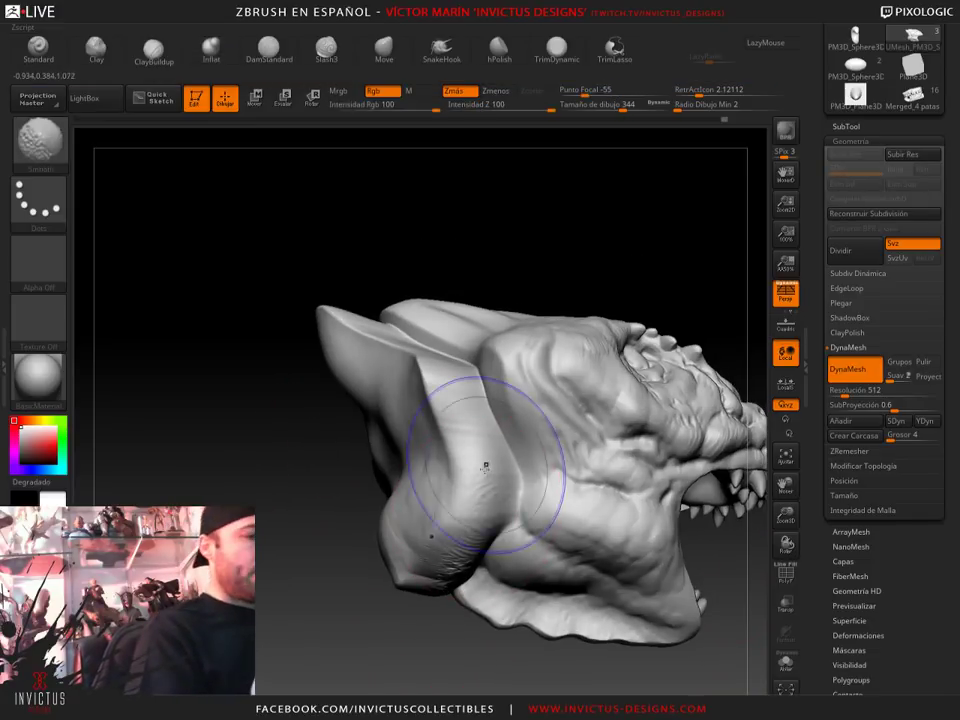
key(shift)
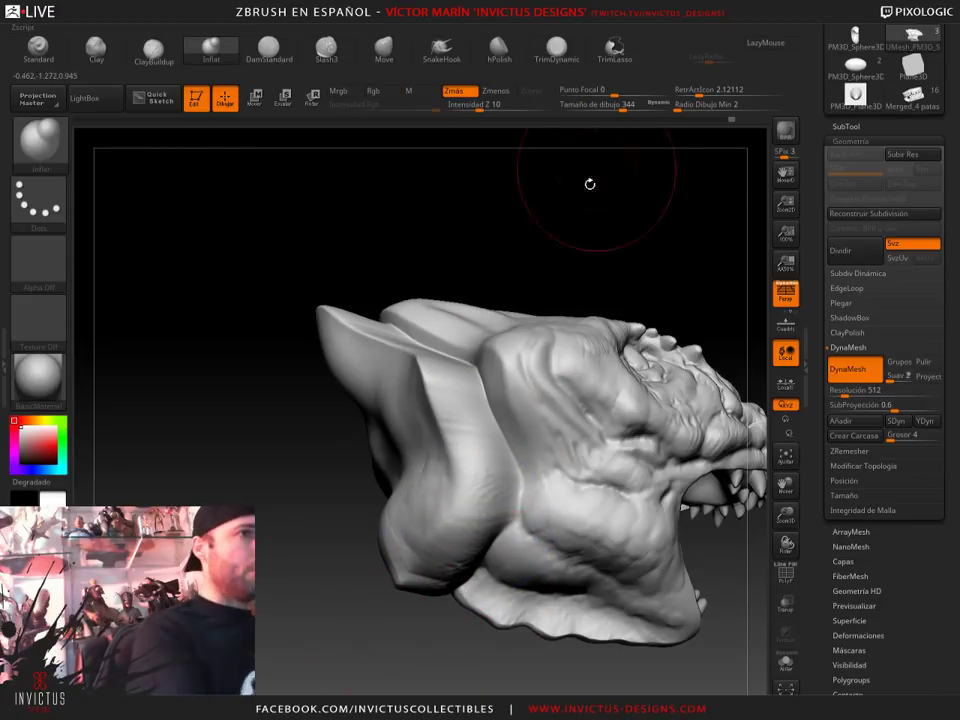
key(bracketleft)
drag(629, 199, 449, 344)
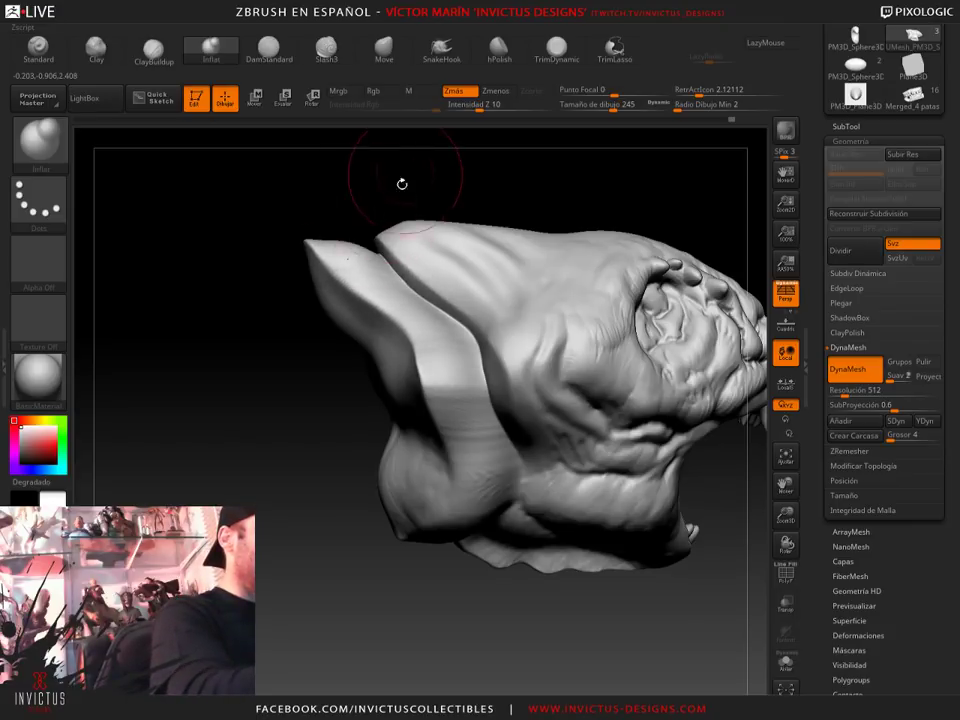
drag(401, 184, 358, 255)
mouse_move(304, 196)
mouse_down()
mouse_move(349, 232)
mouse_move(338, 352)
mouse_move(392, 308)
mouse_move(200, 370)
mouse_move(301, 424)
mouse_up()
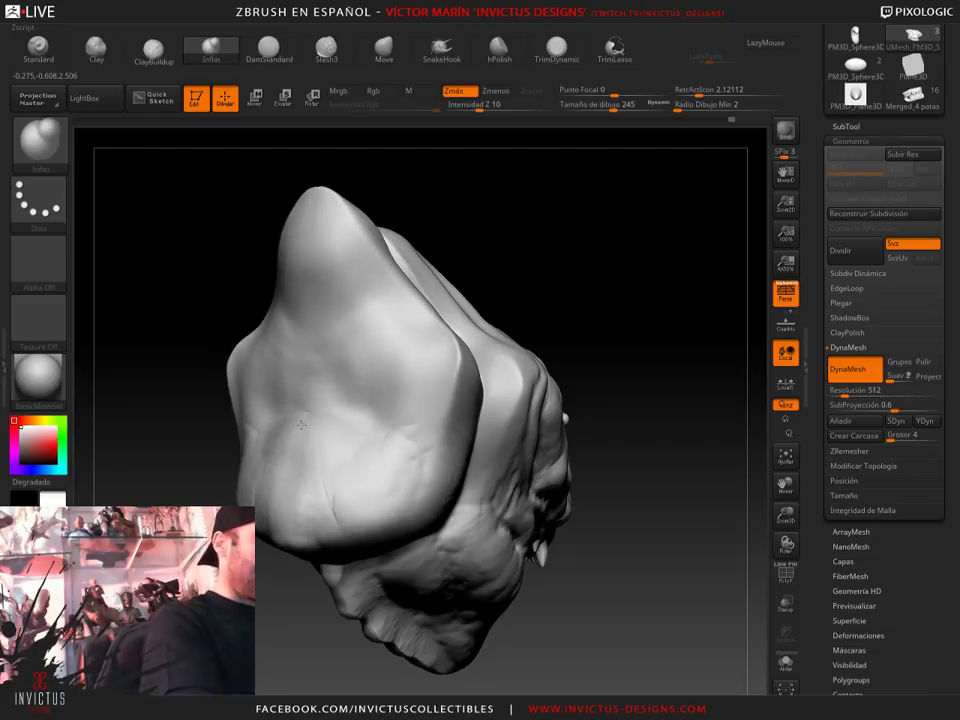
drag(621, 347, 621, 364)
mouse_move(589, 536)
mouse_down()
mouse_move(571, 580)
mouse_move(590, 530)
mouse_up()
Lightly trim the head's left cheek with TrimDynamic, then check it from the side
click(557, 47)
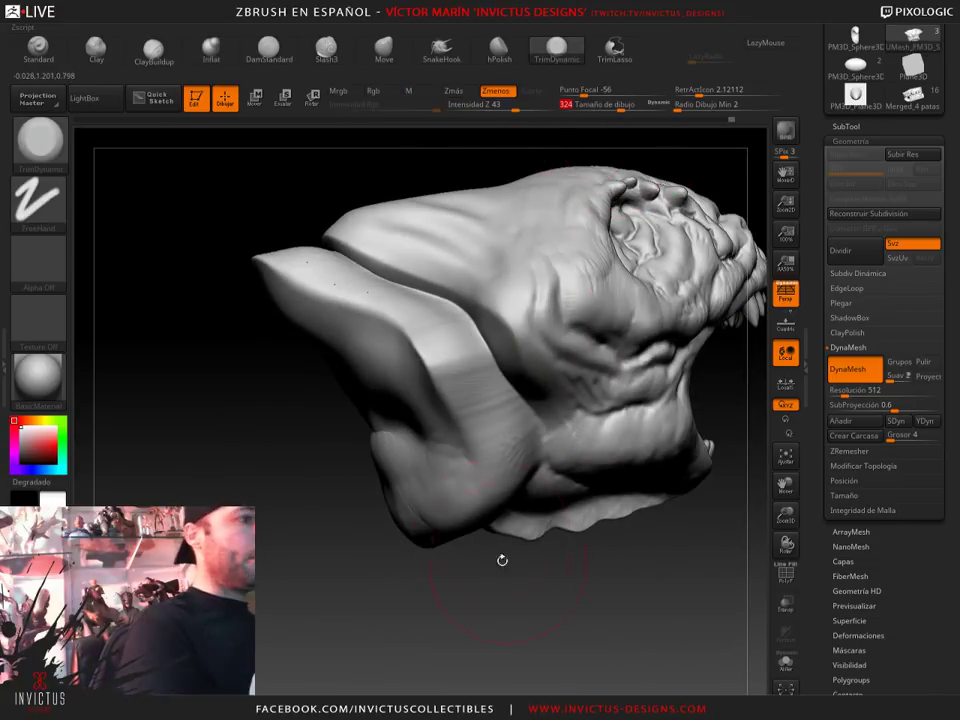
drag(502, 560, 439, 456)
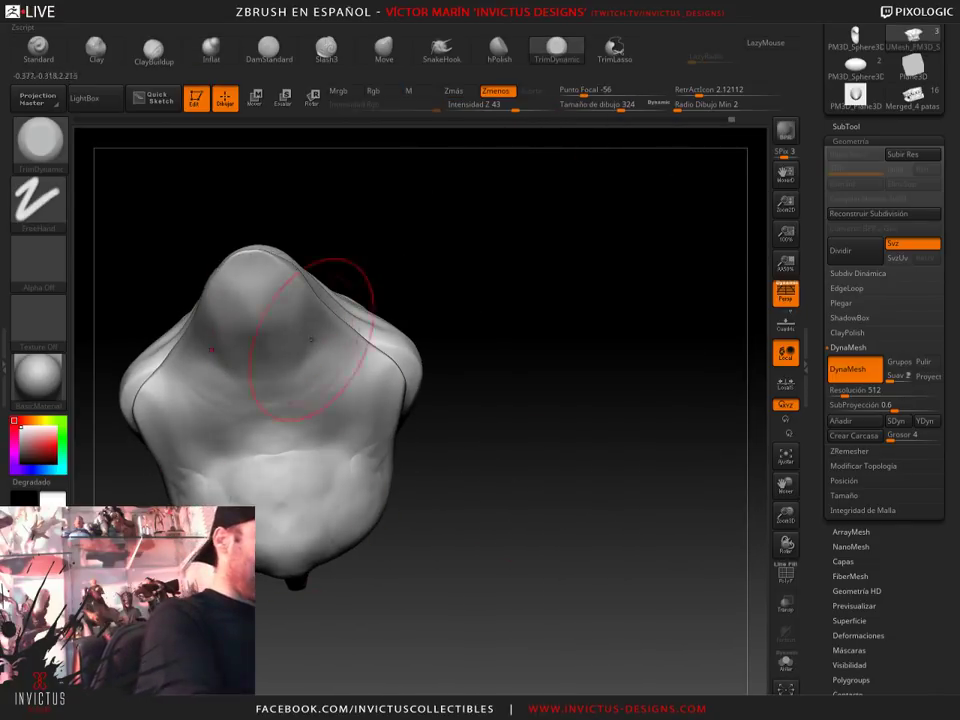
drag(509, 450, 378, 610)
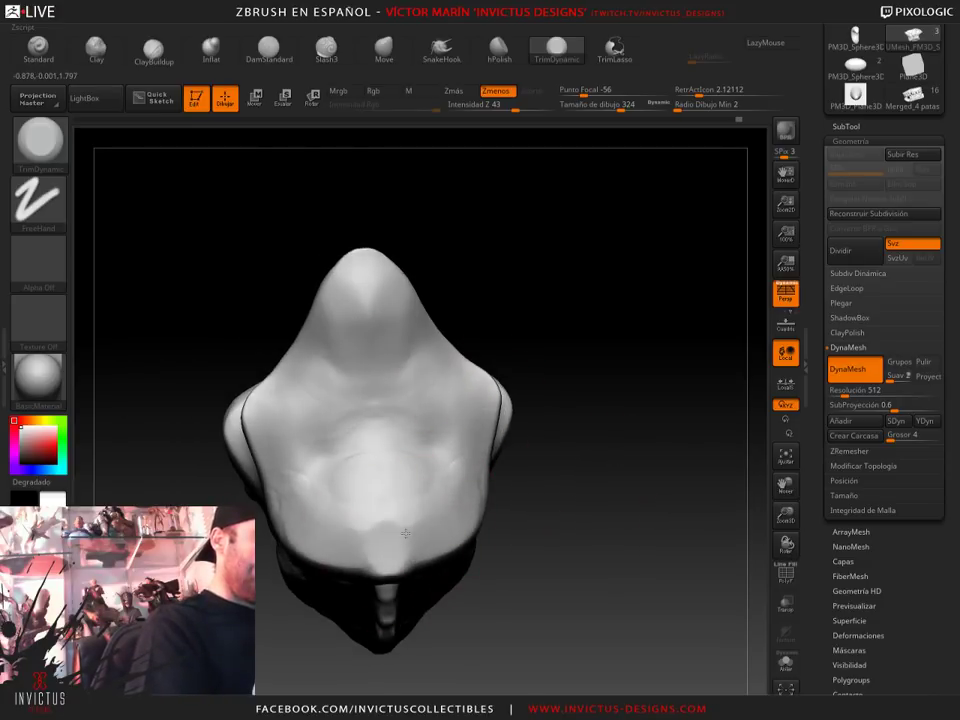
drag(300, 410, 438, 481)
mouse_move(579, 418)
mouse_down()
mouse_move(527, 574)
mouse_move(465, 381)
mouse_up()
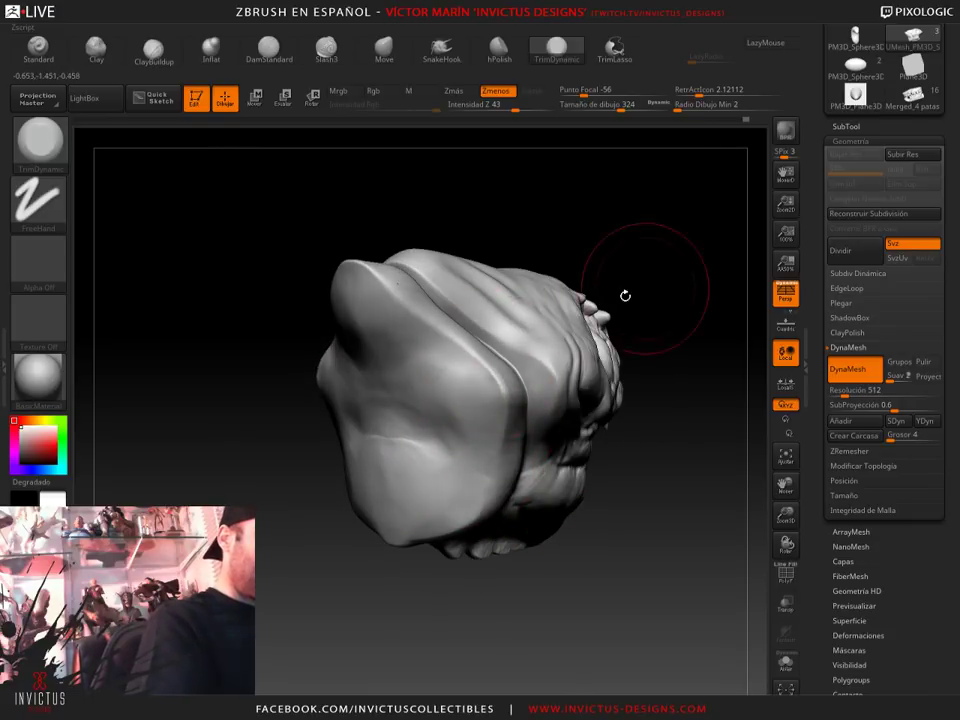
mouse_move(625, 296)
mouse_down()
mouse_move(378, 283)
mouse_move(372, 305)
mouse_move(585, 536)
mouse_move(523, 604)
mouse_up()
drag(390, 600, 426, 117)
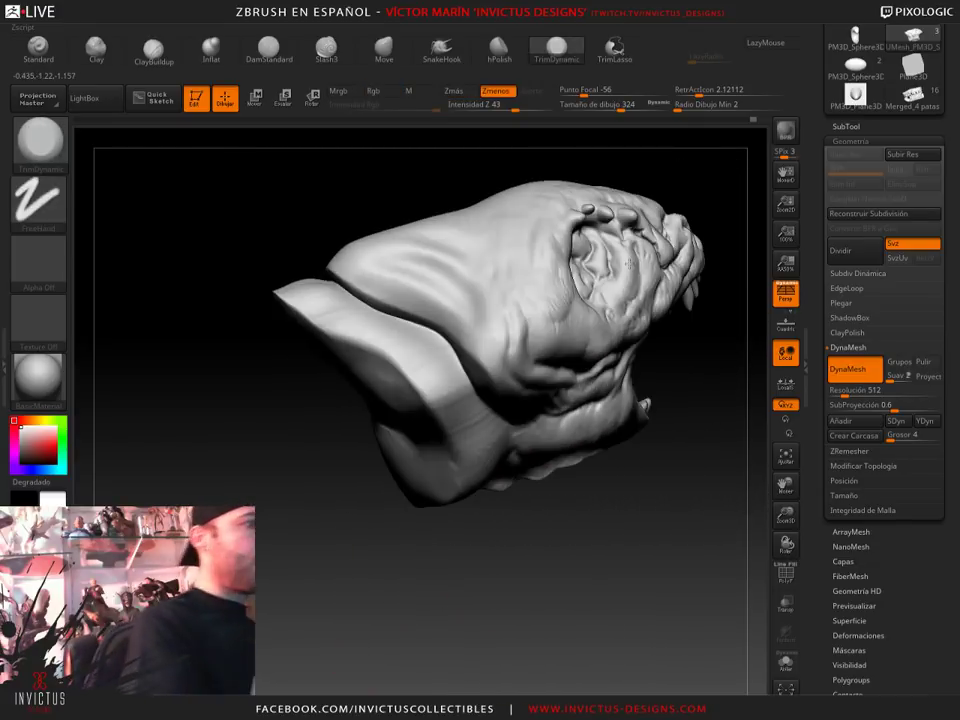
Select the Inflat brush and turn the head side-on to show the teeth
click(211, 47)
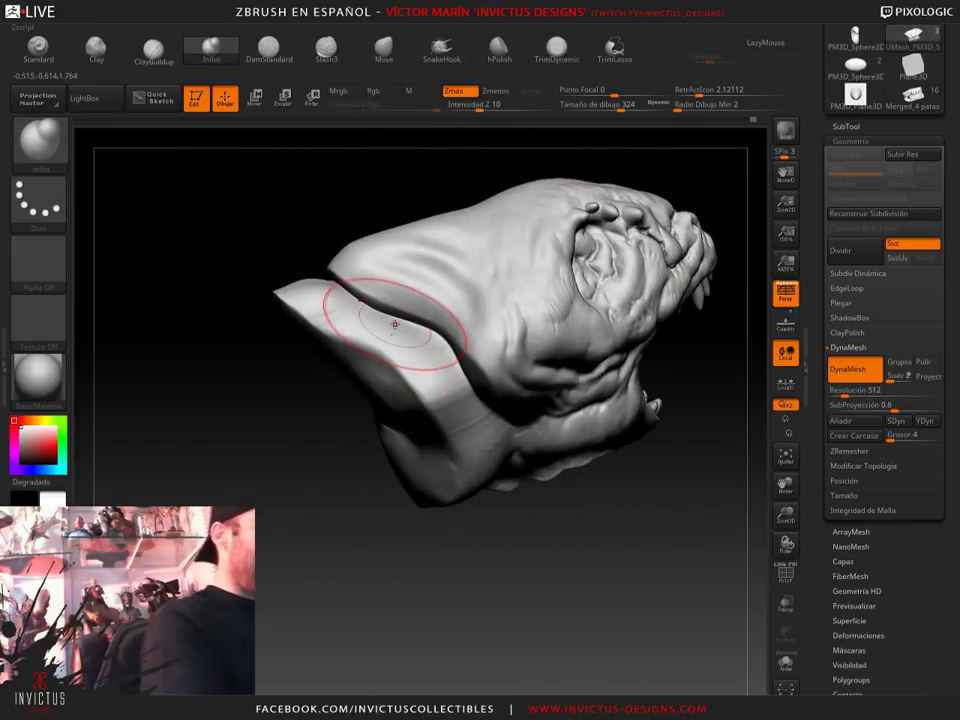
drag(521, 549, 452, 343)
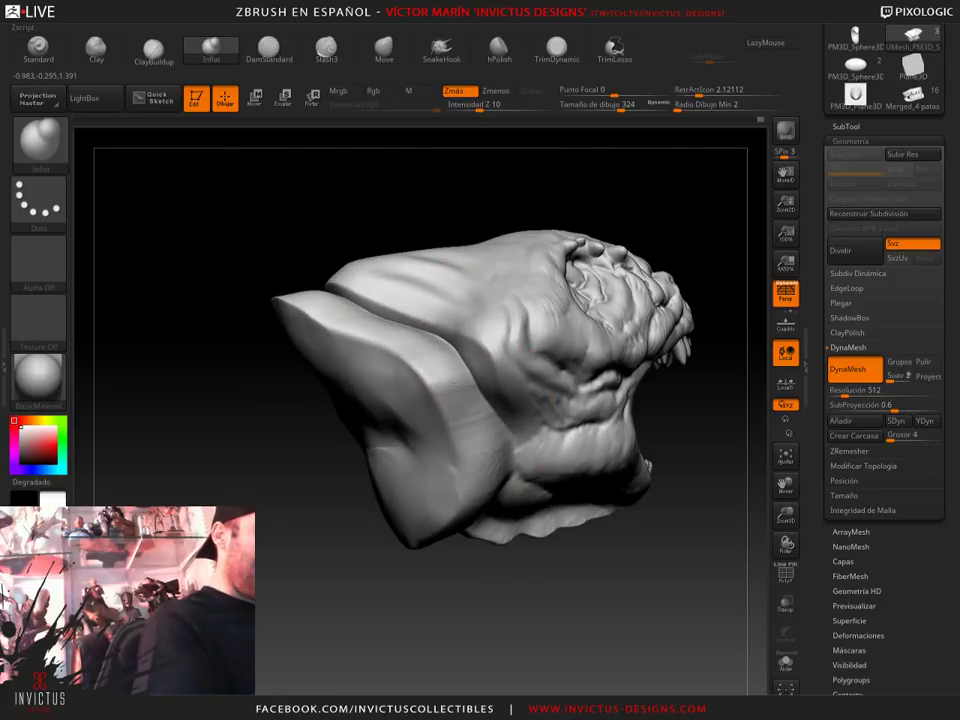
right_drag(356, 340, 351, 311)
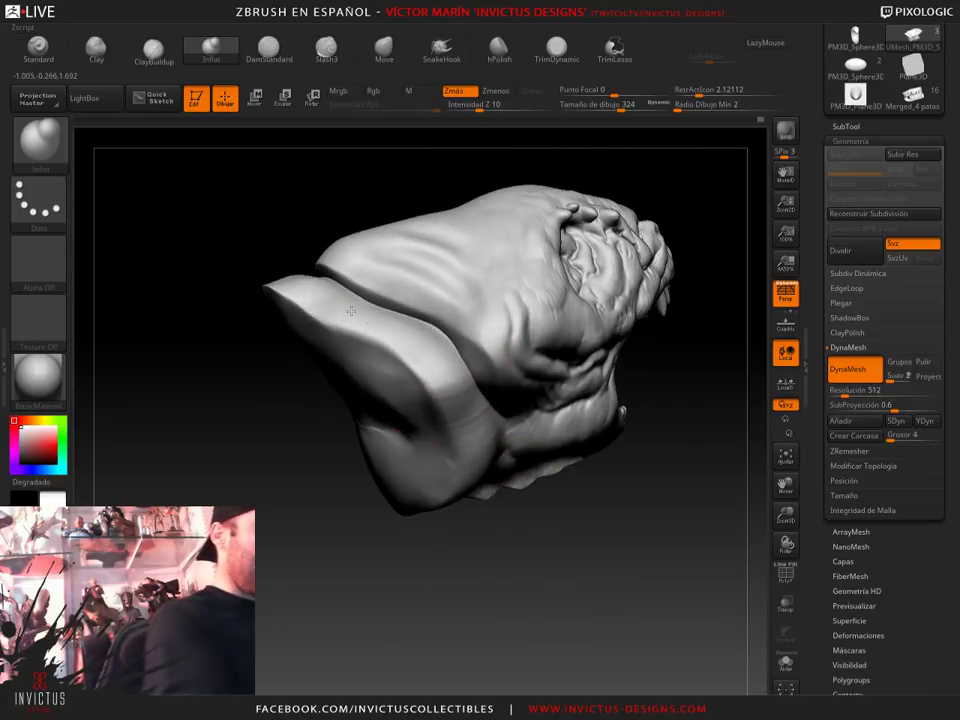
drag(504, 568, 343, 334)
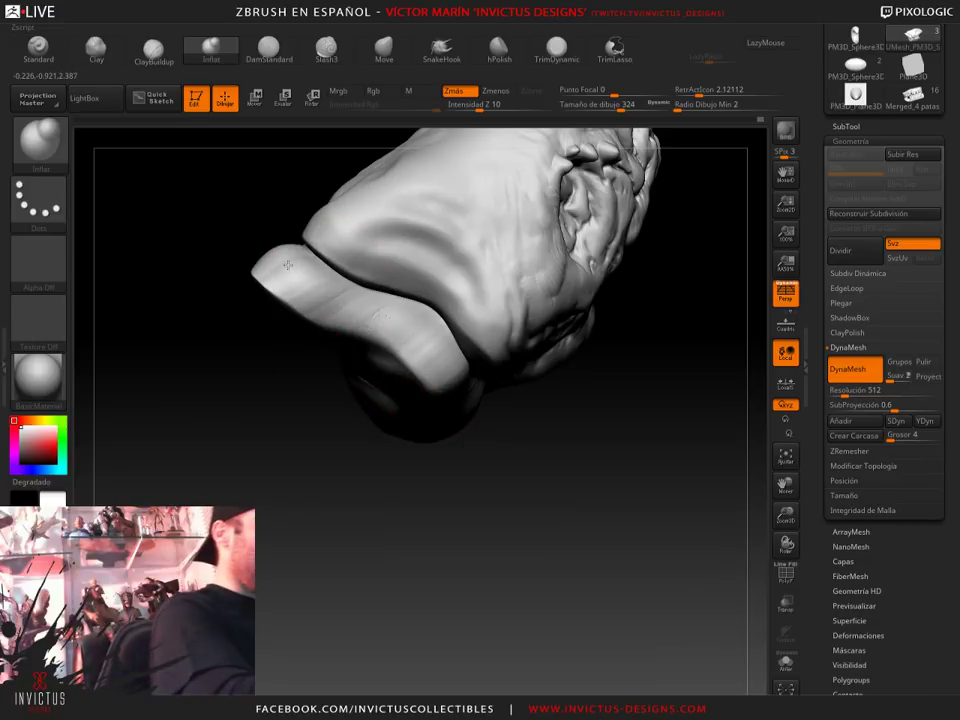
drag(325, 397, 585, 594)
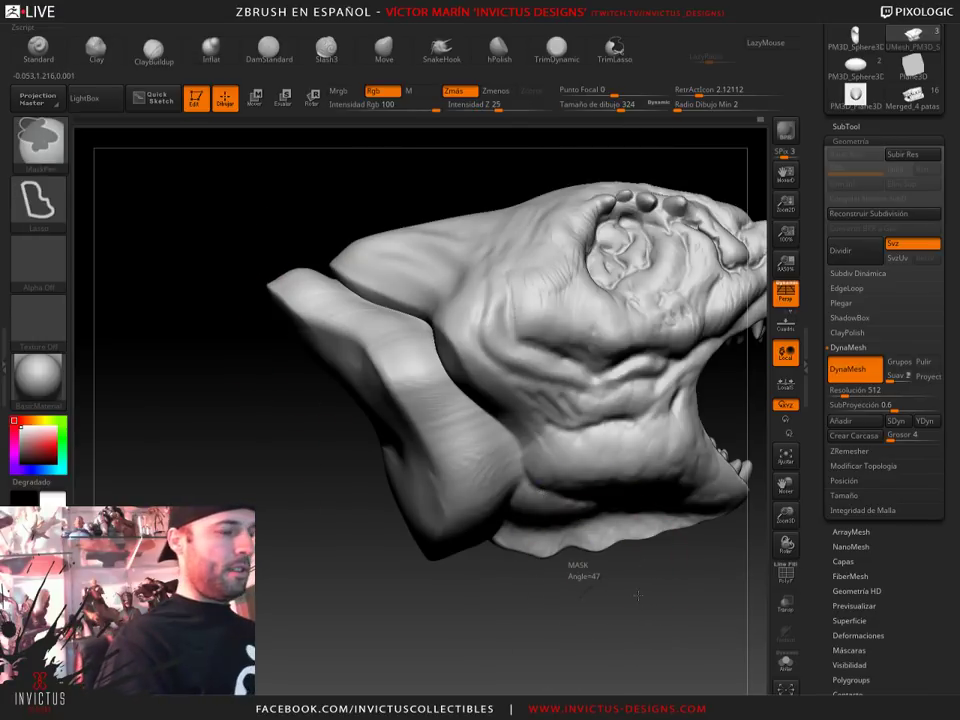
drag(641, 614, 607, 610)
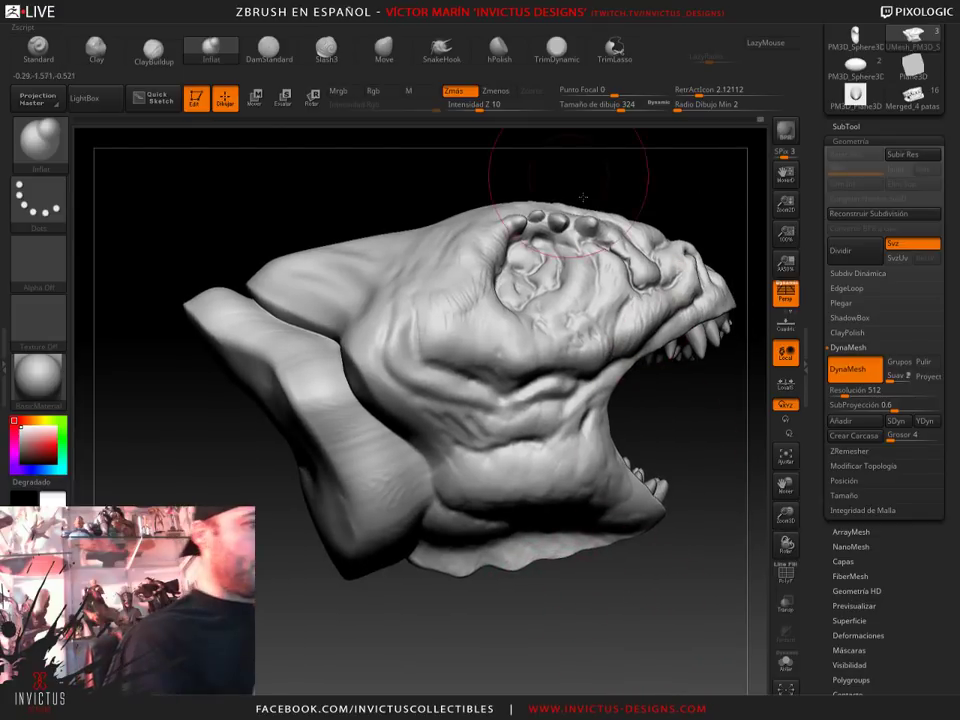
Add ClayBuildup strokes along the side of the neck, then inspect from the rear and top
click(153, 47)
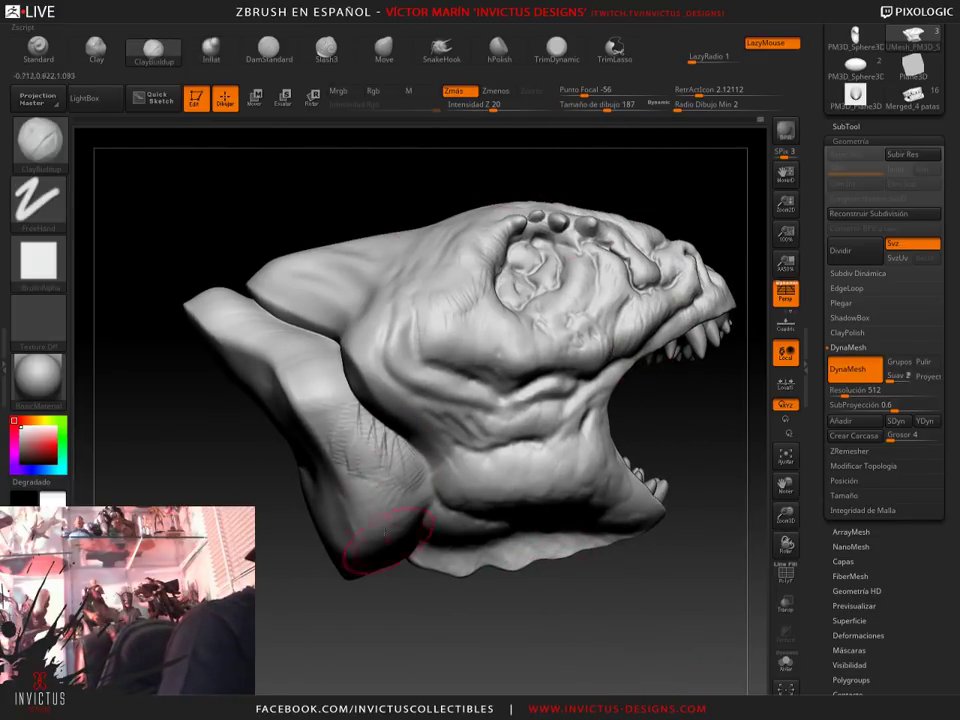
right_drag(265, 345, 386, 418)
drag(658, 375, 396, 439)
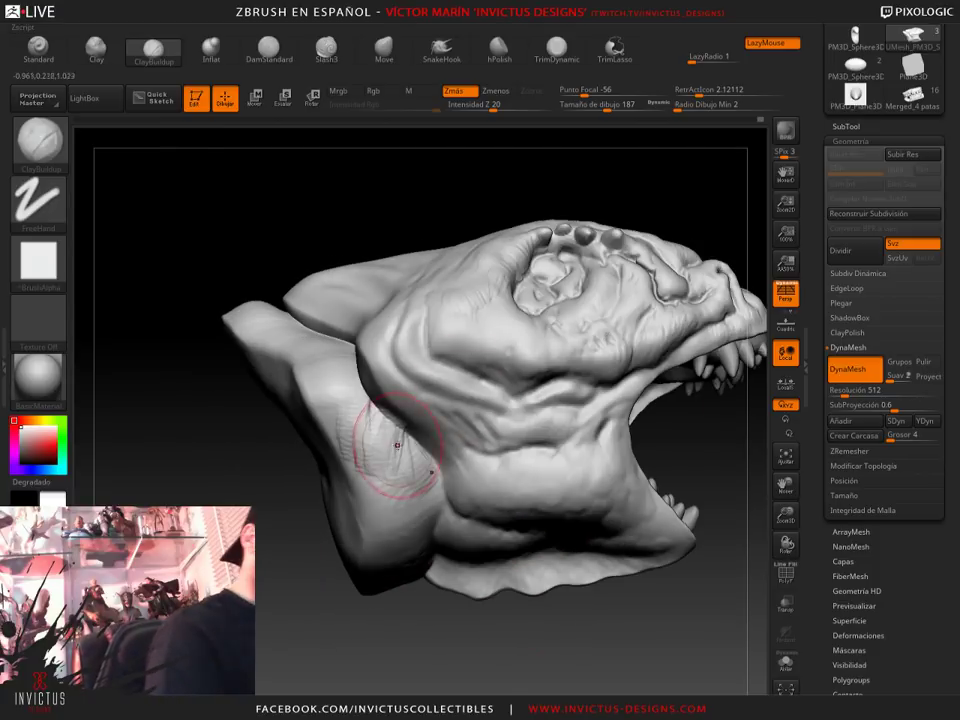
drag(467, 628, 437, 458)
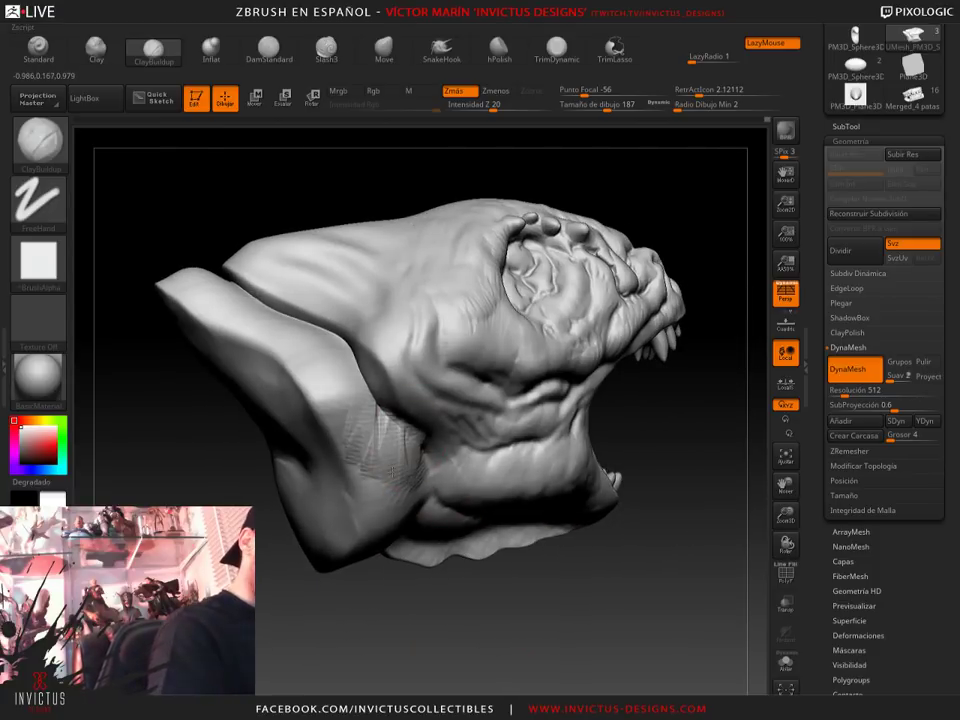
mouse_move(540, 634)
mouse_down()
mouse_move(405, 505)
mouse_move(474, 502)
mouse_up()
drag(522, 474, 453, 454)
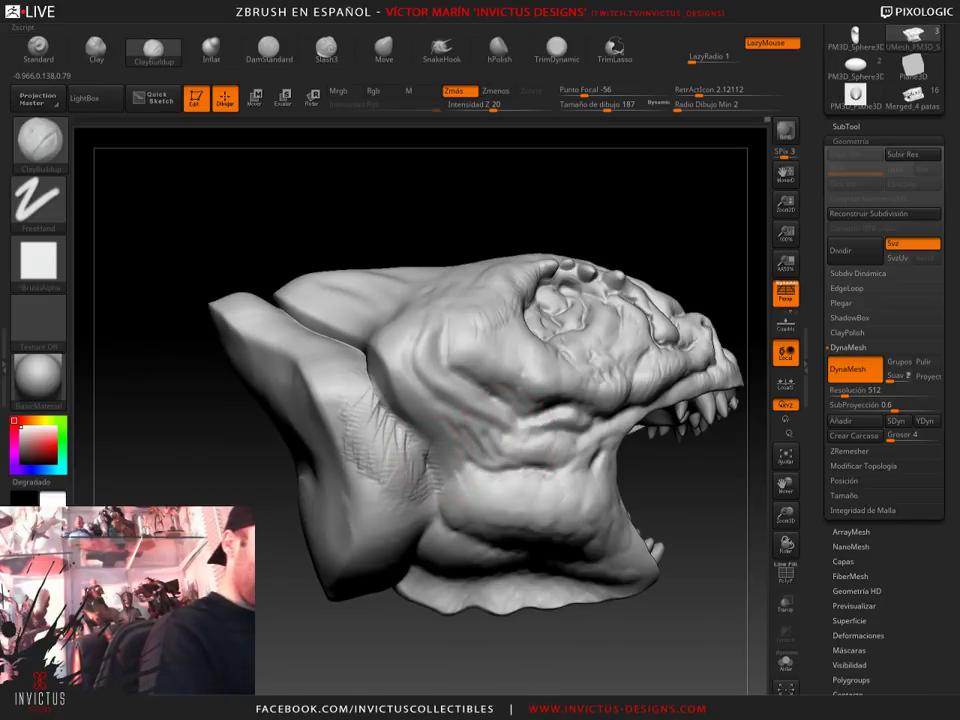
drag(636, 214, 403, 402)
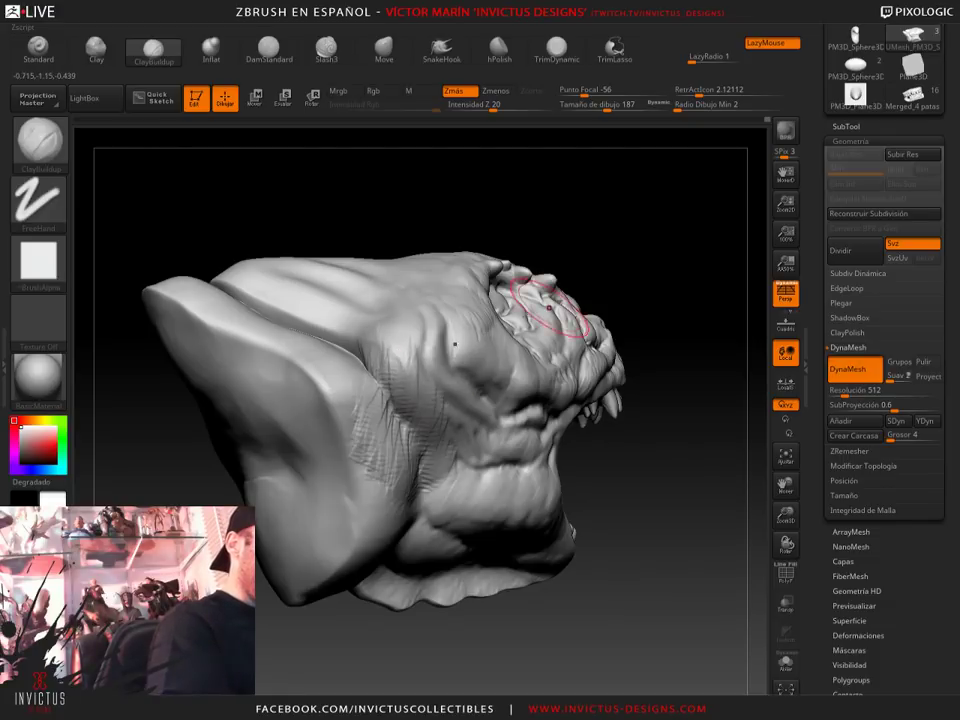
drag(640, 200, 450, 330)
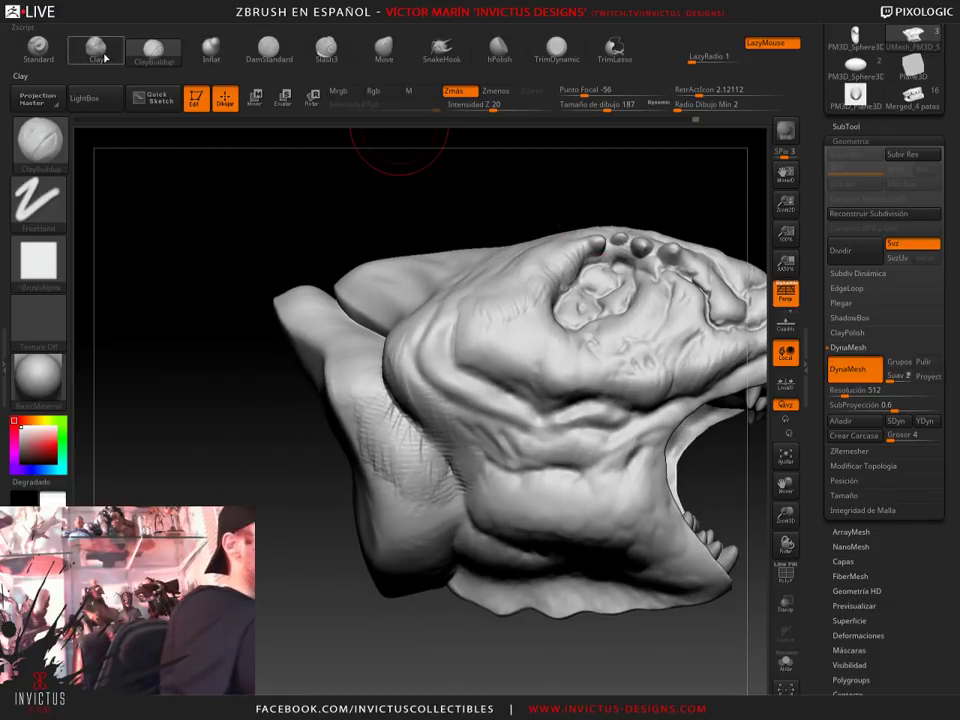
Switch to the Clay brush at draw size 154 and turn the snout to the right
click(96, 46)
drag(208, 426, 386, 345)
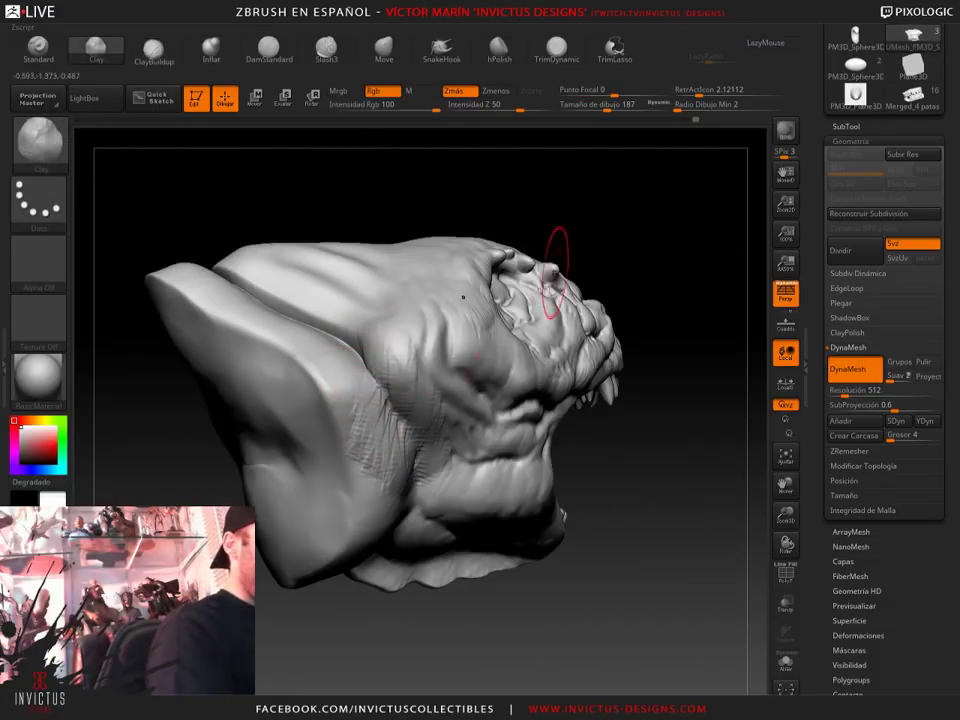
drag(603, 104, 590, 104)
drag(686, 161, 357, 408)
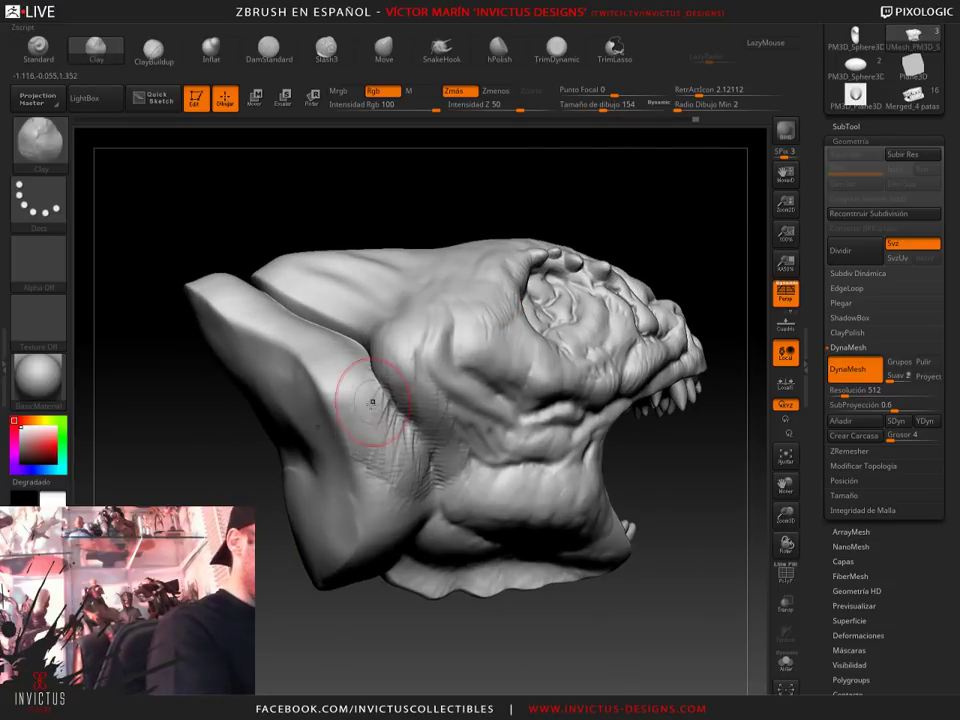
mouse_move(621, 643)
mouse_down()
mouse_move(696, 428)
mouse_move(402, 374)
mouse_move(382, 316)
mouse_up()
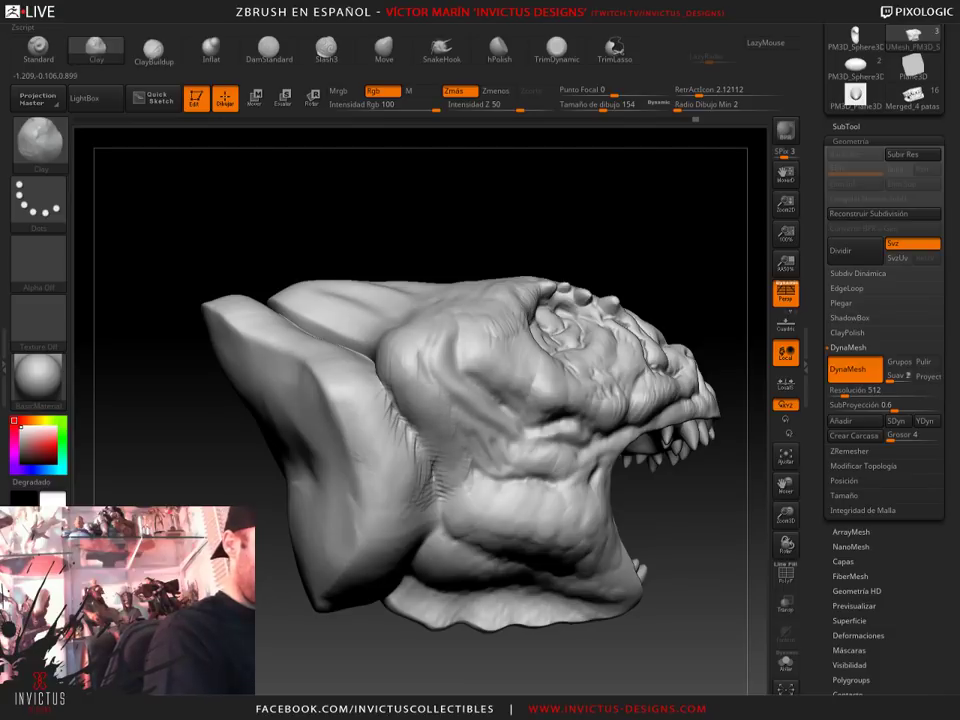
drag(724, 476, 705, 470)
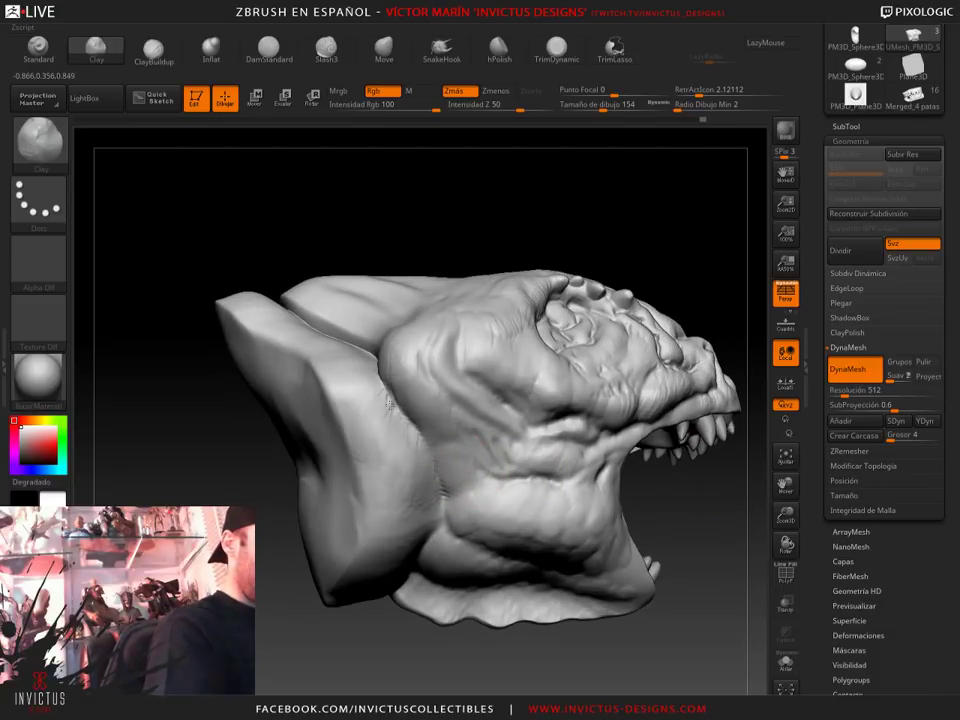
Inspect the top of the head from several angles and smooth inside the upper jaw
drag(577, 216, 396, 578)
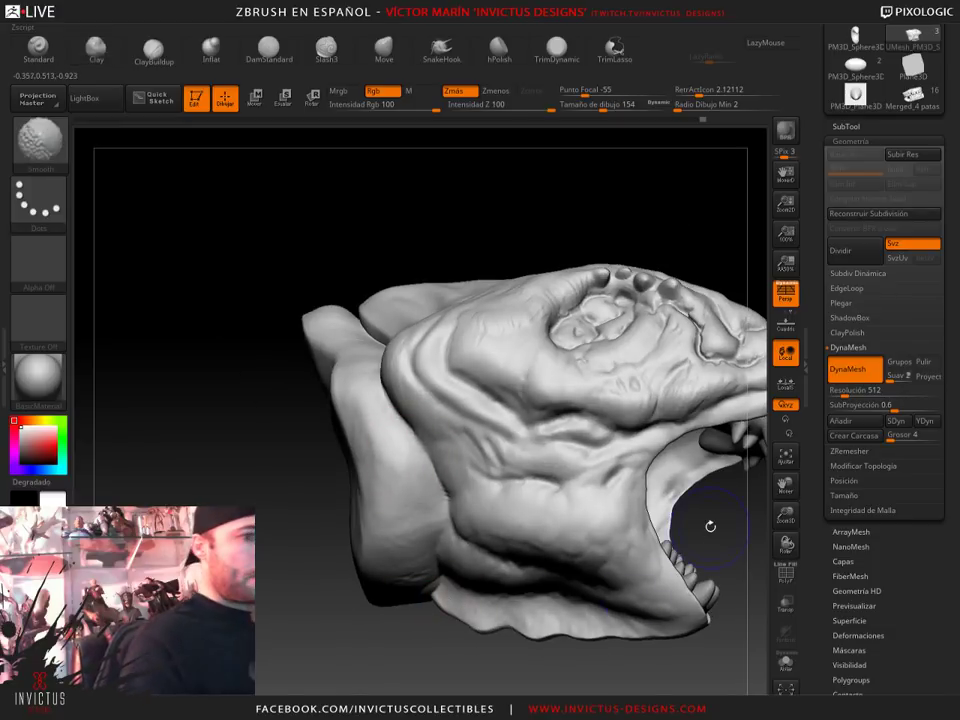
mouse_move(707, 525)
mouse_down()
mouse_move(725, 471)
mouse_move(624, 321)
mouse_up()
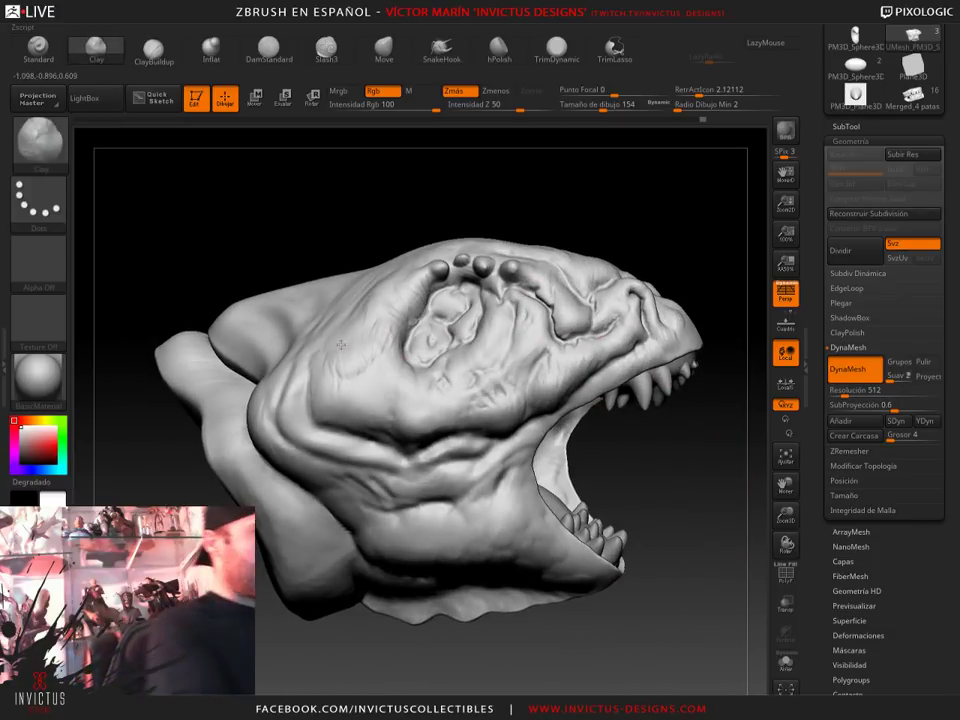
drag(581, 210, 369, 332)
drag(486, 148, 299, 203)
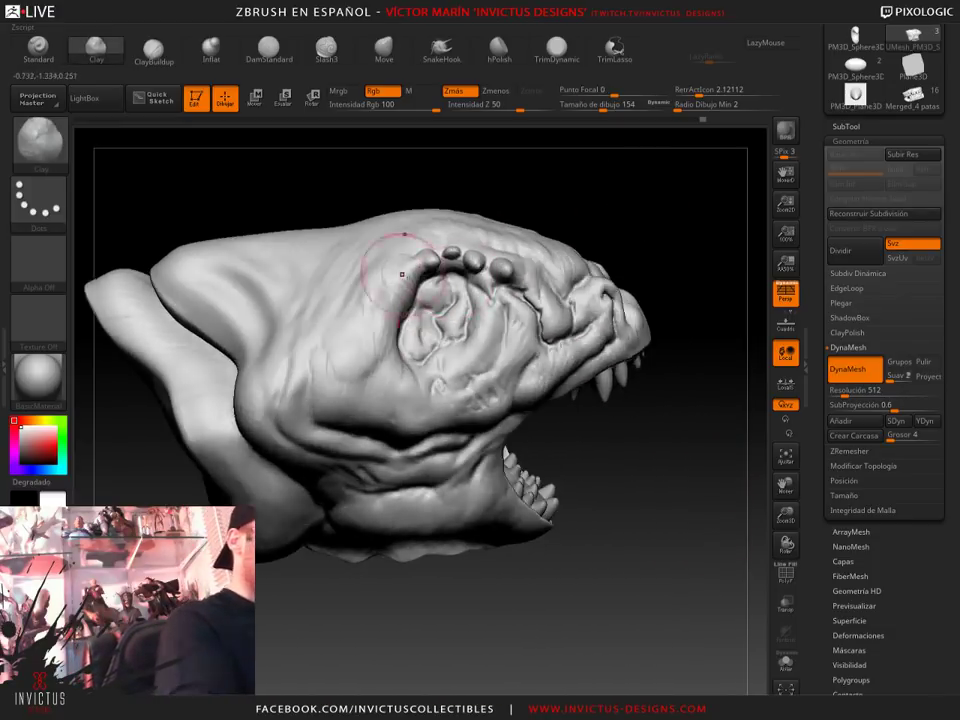
mouse_move(600, 560)
mouse_down()
mouse_move(681, 499)
mouse_move(649, 540)
mouse_move(403, 490)
mouse_up()
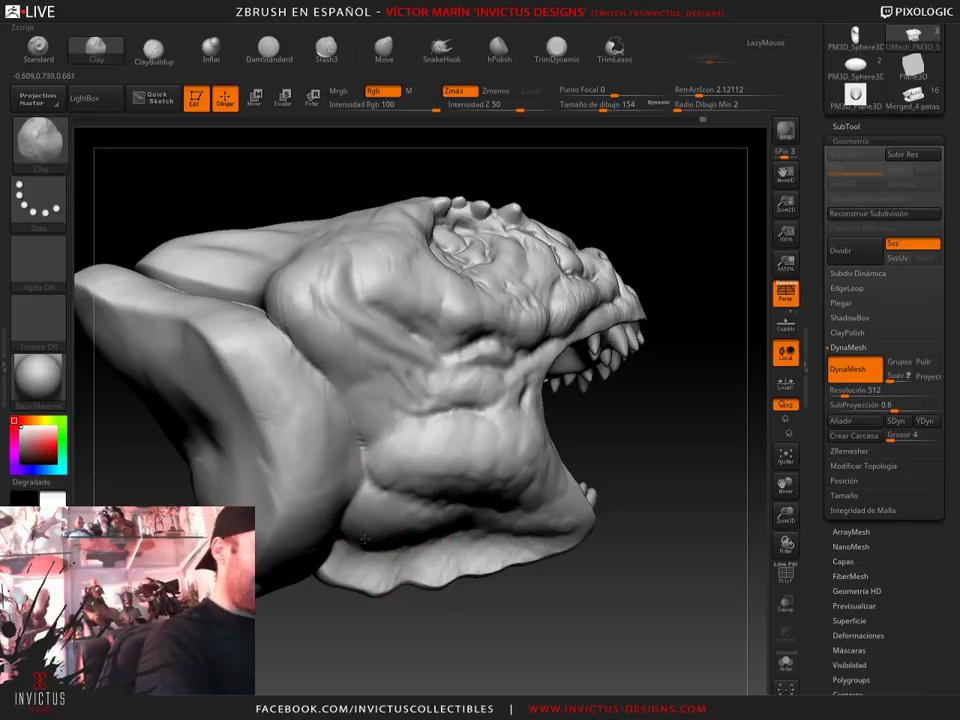
mouse_move(690, 461)
mouse_down()
mouse_move(688, 508)
mouse_move(674, 464)
mouse_move(653, 441)
mouse_move(541, 376)
mouse_up()
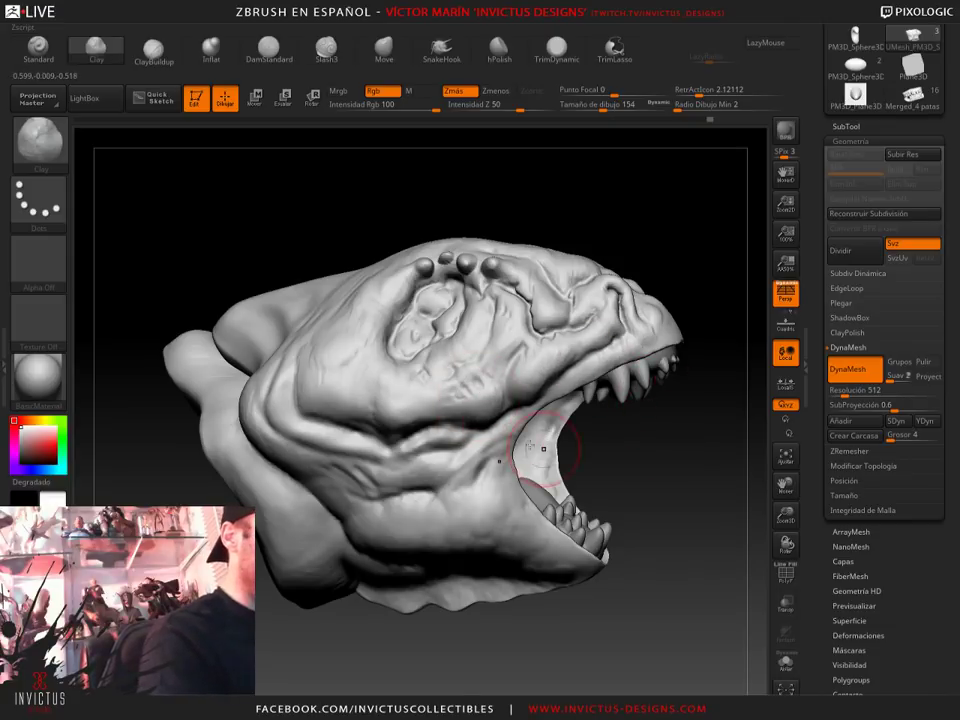
mouse_move(677, 508)
shift+mouse_down()
mouse_move(632, 439)
mouse_move(634, 456)
shift+mouse_up()
Switch to Move mode and place the transpose gizmo at the centre of the creature head
key(w)
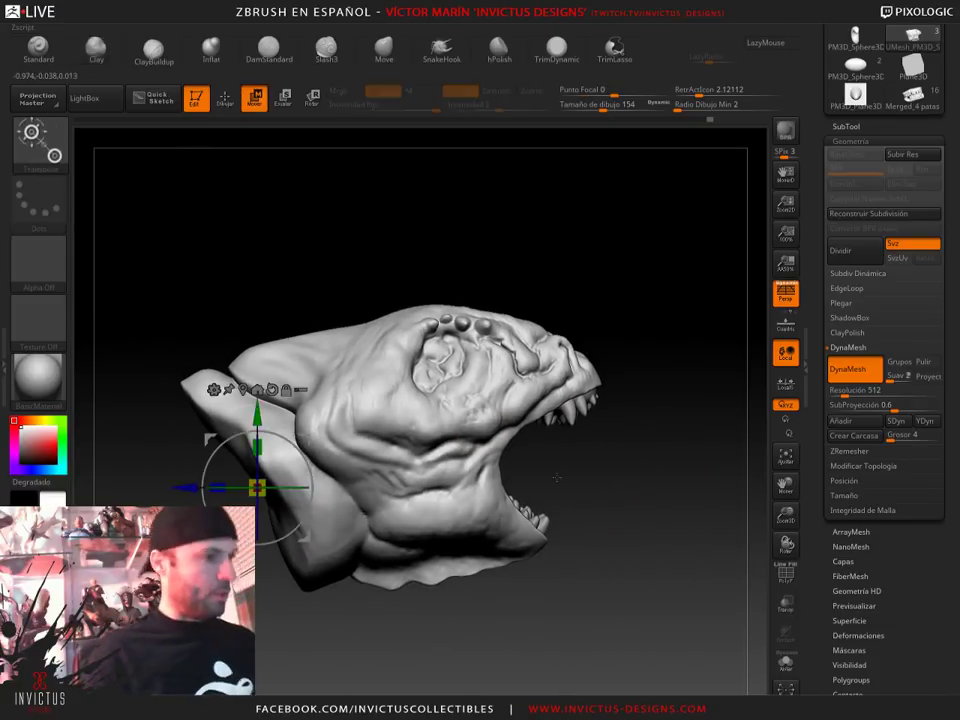
mouse_move(286, 444)
mouse_down()
mouse_move(490, 348)
mouse_move(630, 358)
mouse_move(673, 393)
mouse_up()
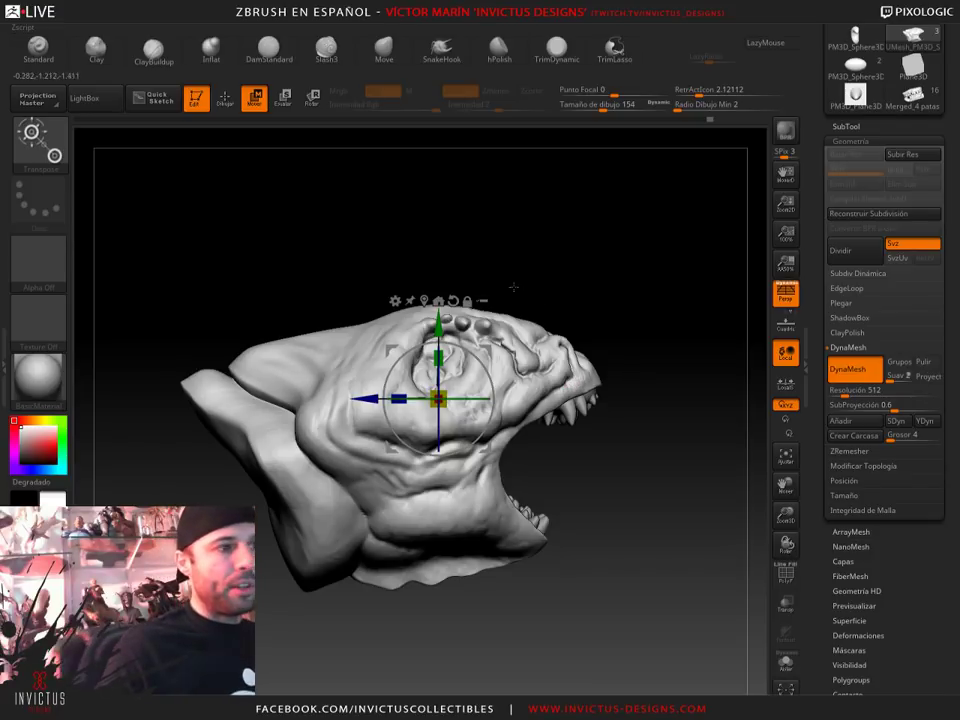
scroll(945, 242, up, 3)
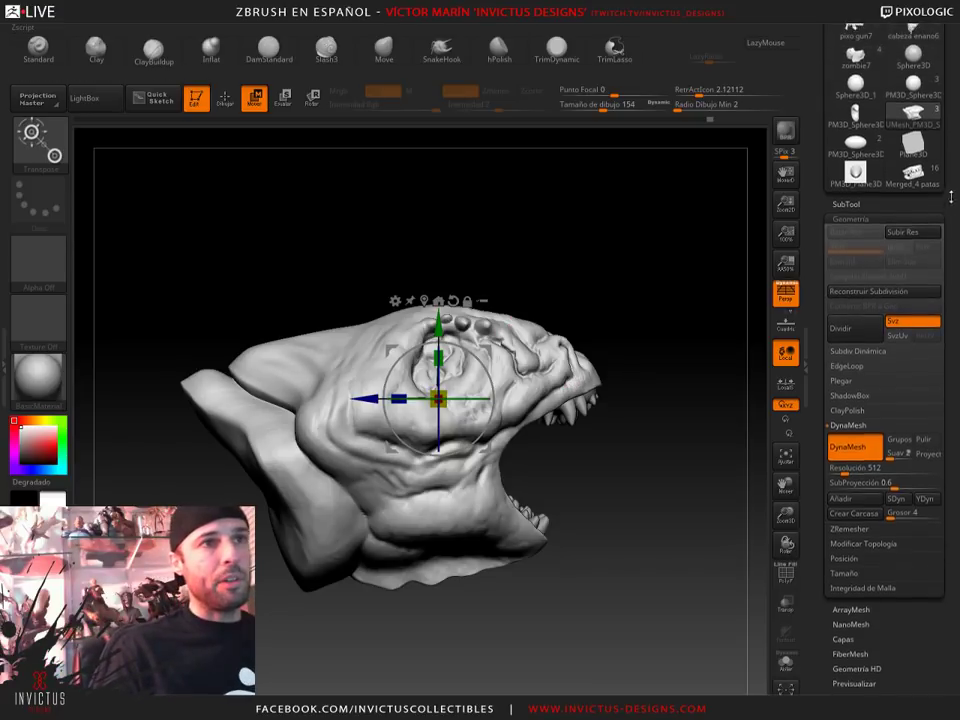
scroll(945, 242, up, 2)
scroll(945, 242, up, 3)
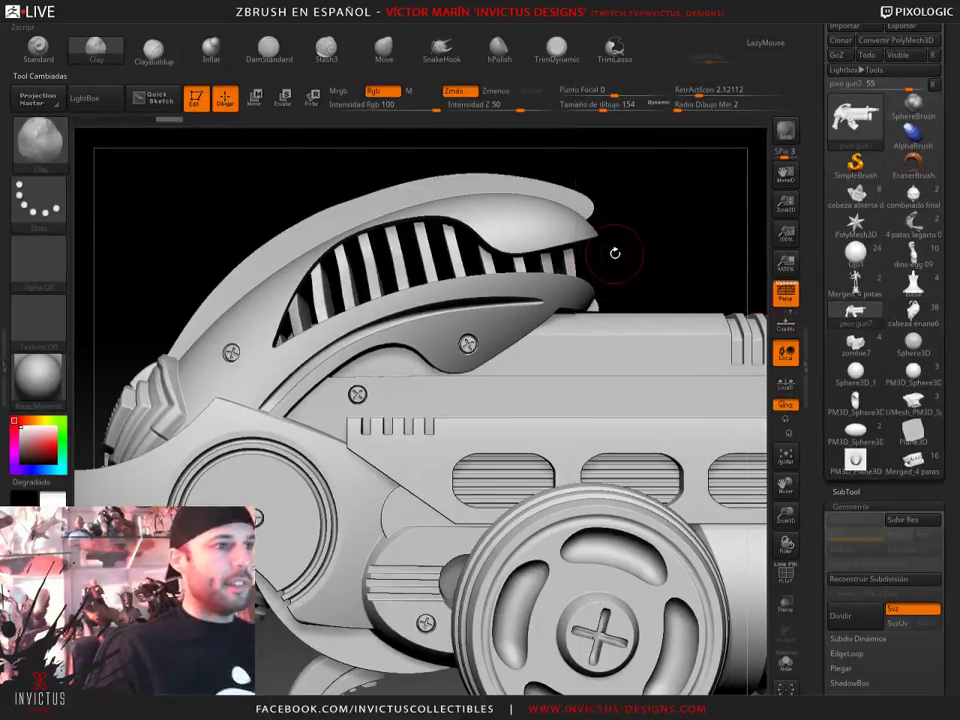
Frame the whole pixo gun7 model and rotate it to a more side-on view
key(f)
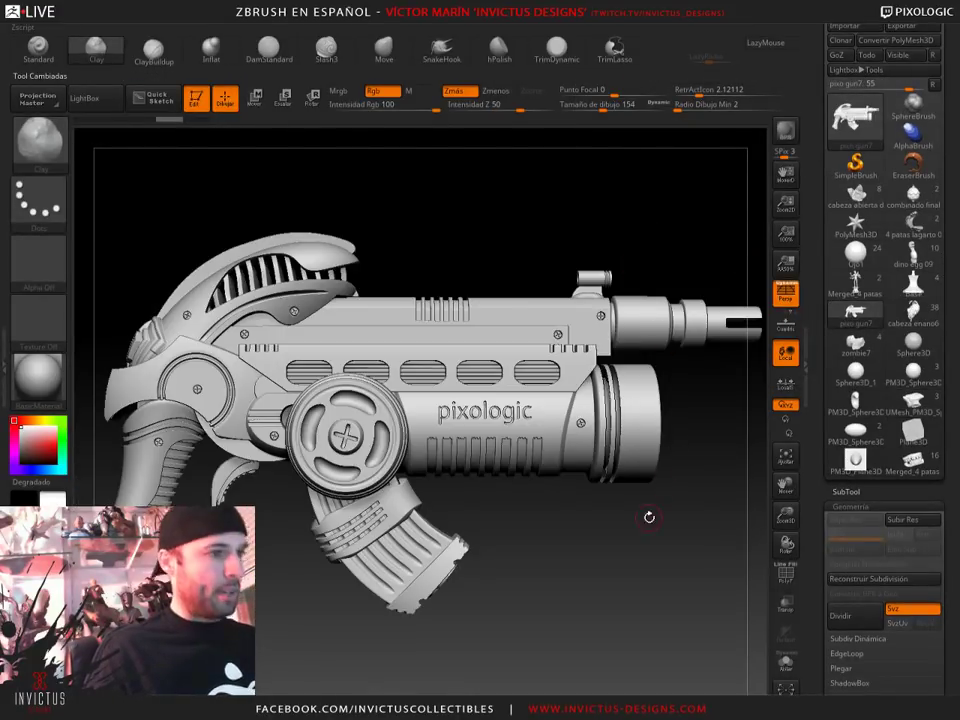
mouse_move(647, 516)
mouse_down()
mouse_move(627, 524)
mouse_move(647, 541)
mouse_up()
scroll(630, 562, down, 2)
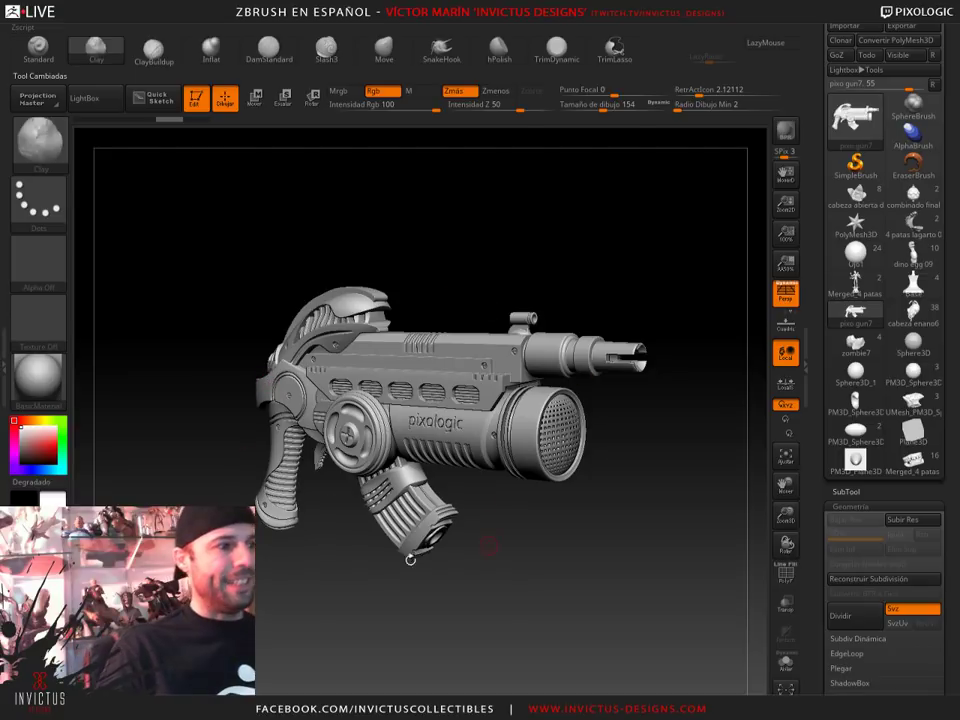
drag(509, 544, 622, 324)
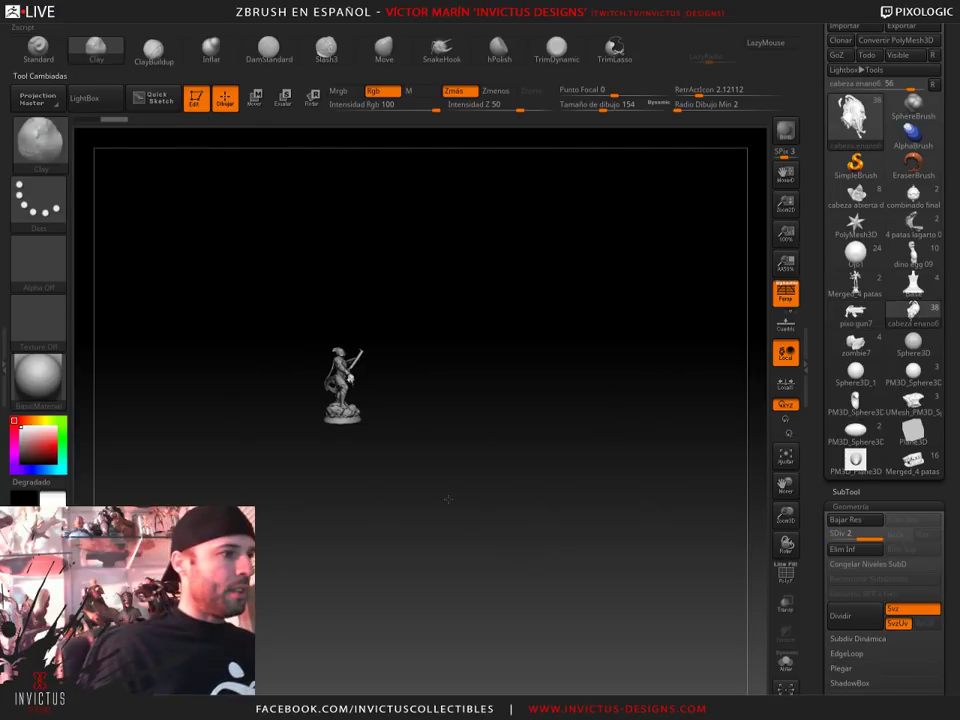
Zoom in on the caped warrior figure until it fills the canvas and turn it frontal
mouse_move(429, 397)
alt+right_down()
mouse_move(480, 492)
mouse_move(546, 501)
alt+right_up()
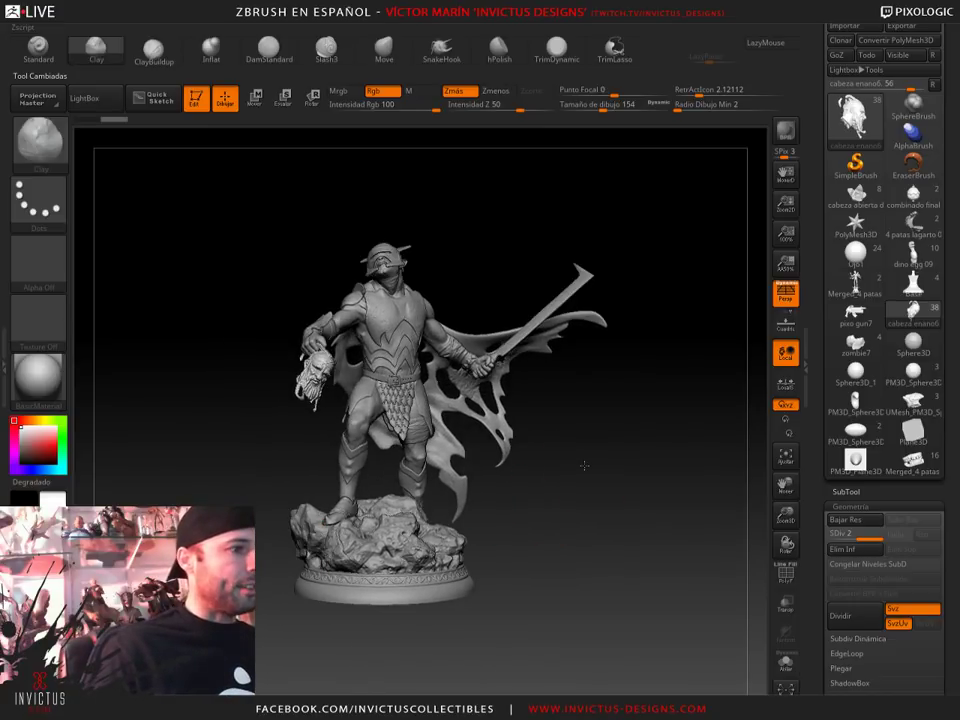
alt+right_drag(584, 465, 623, 479)
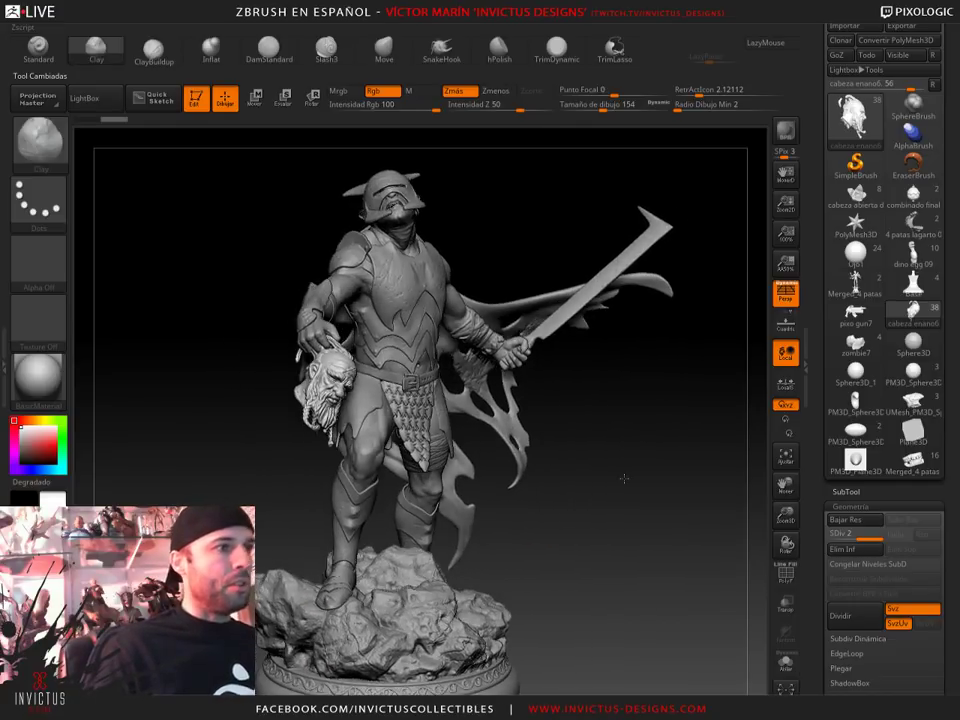
mouse_move(595, 472)
right_down()
mouse_move(645, 481)
mouse_move(681, 517)
right_up()
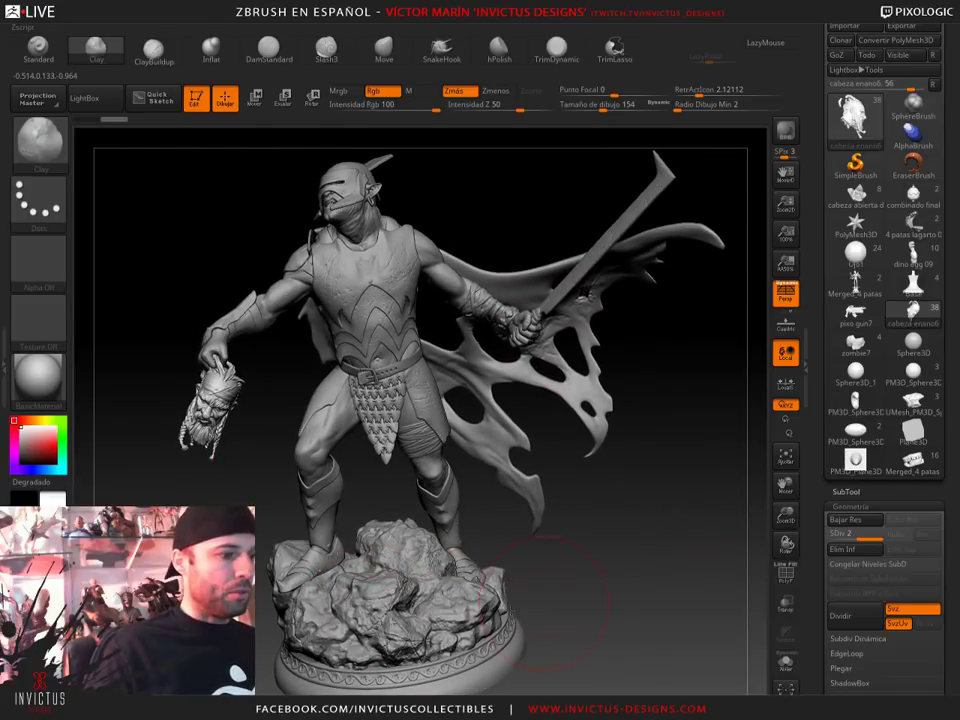
mouse_move(545, 597)
right_down()
mouse_move(455, 337)
mouse_move(281, 354)
mouse_move(325, 363)
right_up()
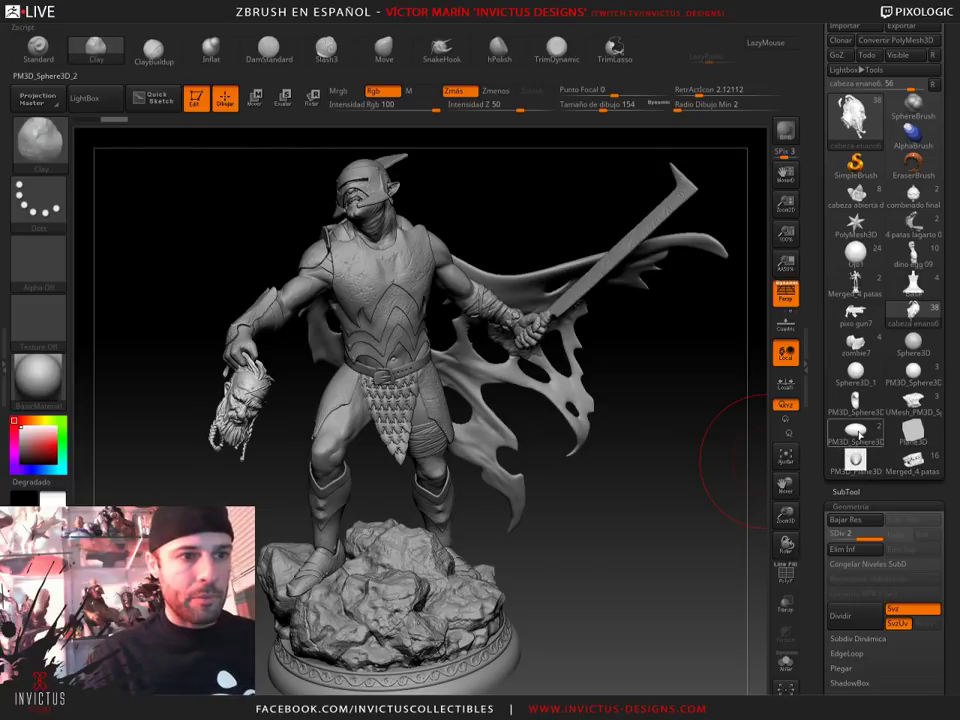
mouse_move(856, 430)
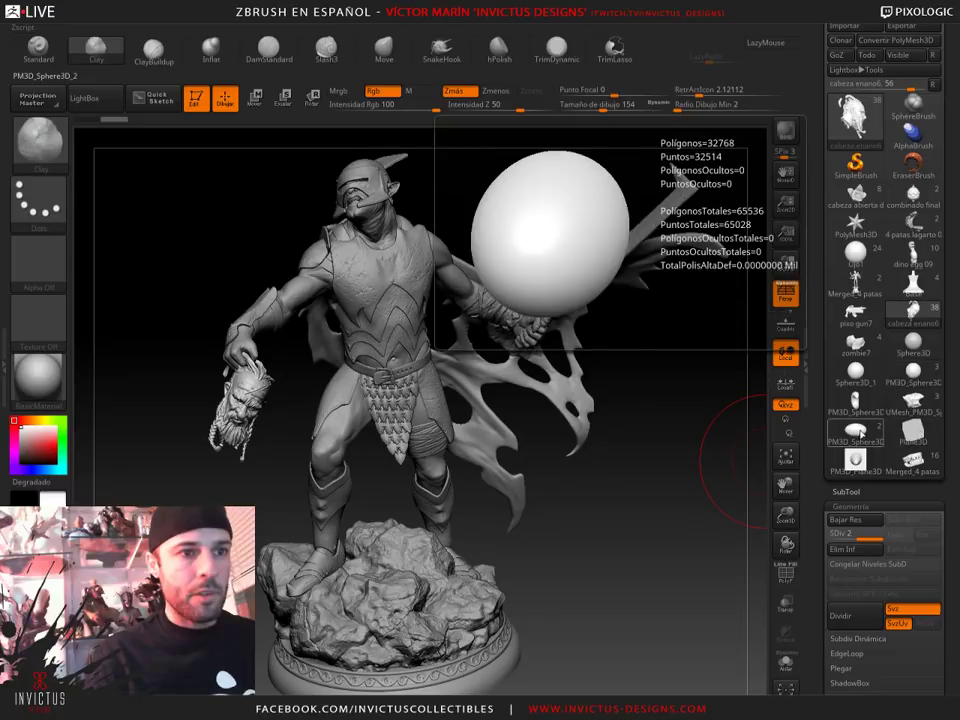
Load the crescent mesh, frame it on the canvas, and turn on DynaMesh
click(853, 377)
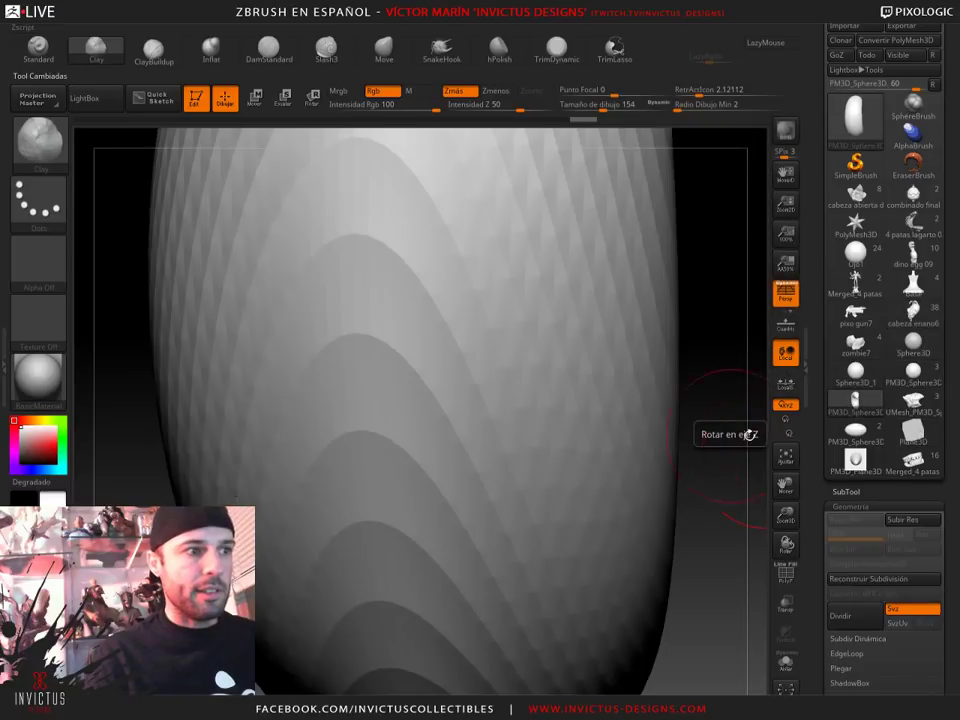
key(f)
mouse_move(681, 236)
mouse_down()
mouse_move(555, 399)
mouse_move(648, 399)
mouse_up()
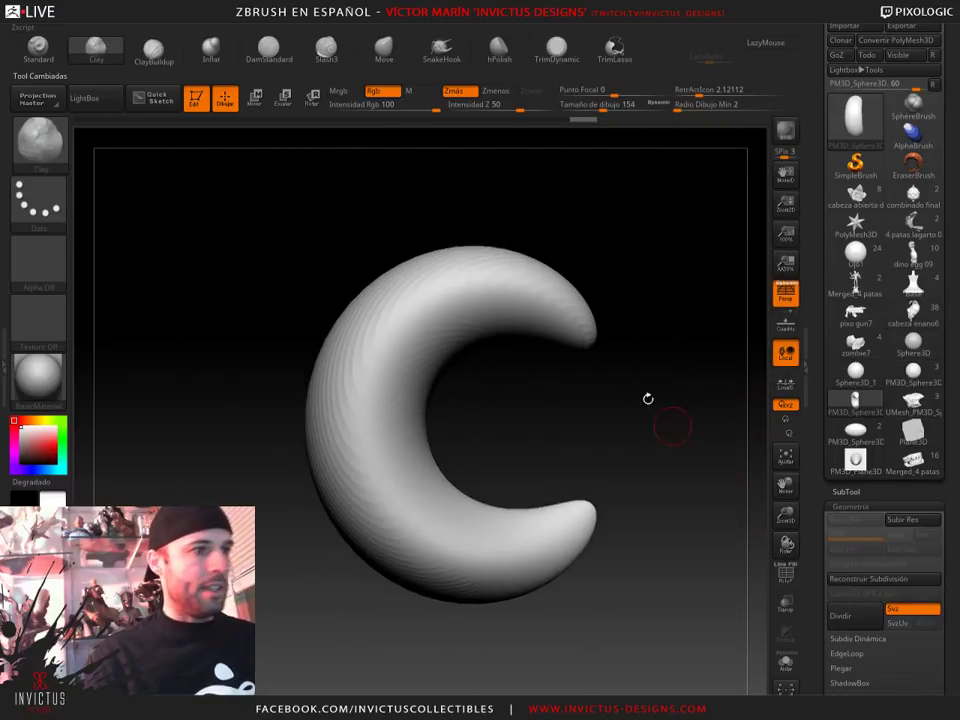
scroll(944, 667, down, 5)
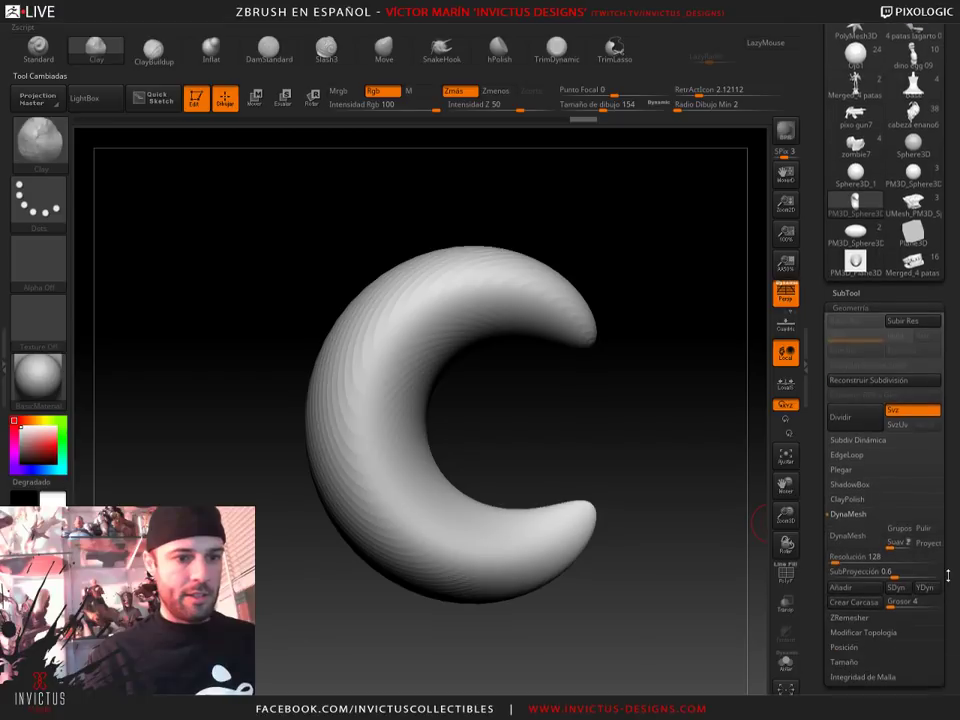
click(840, 526)
Hide the crescent's lower tip, remove it with Del Hidden, and inspect the flat cut end
drag(565, 447, 553, 446)
ctrl+shift+drag(675, 446, 576, 543)
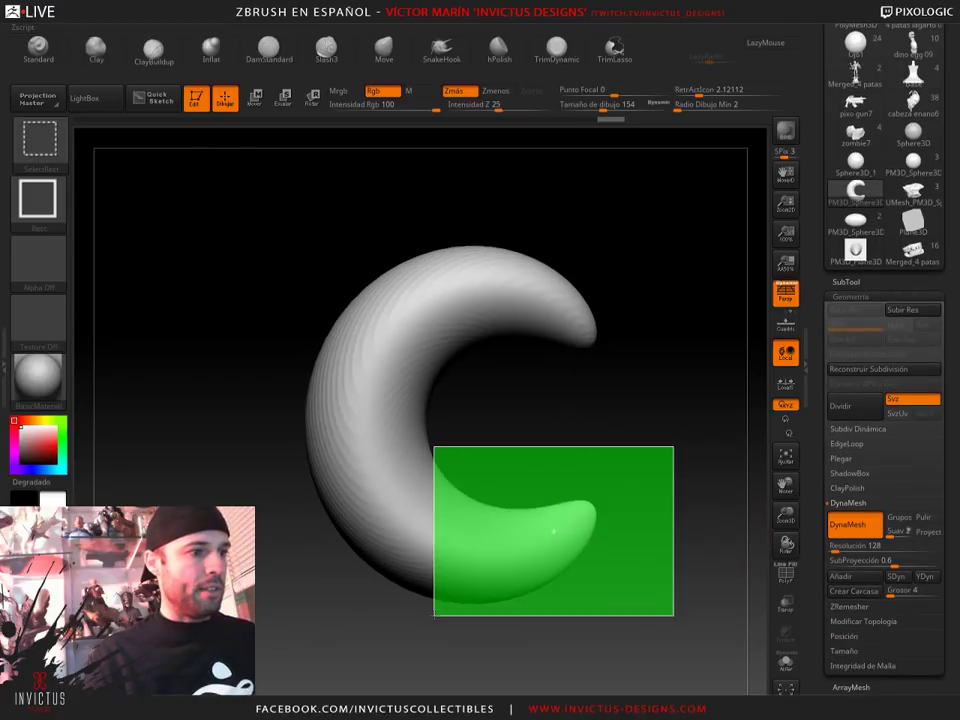
drag(634, 695, 678, 638)
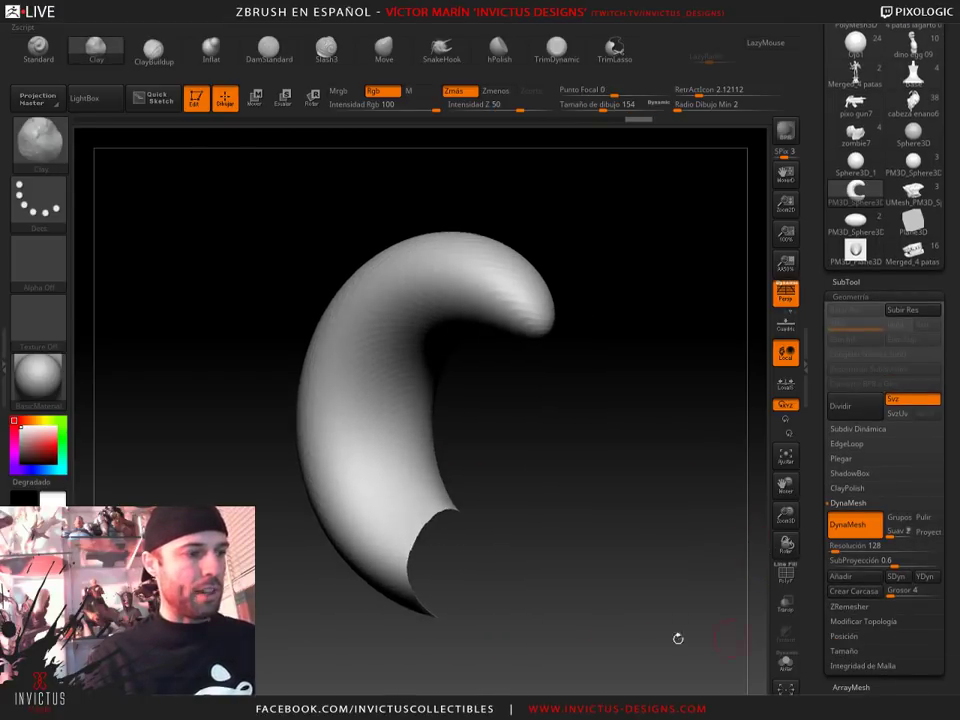
drag(951, 643, 910, 590)
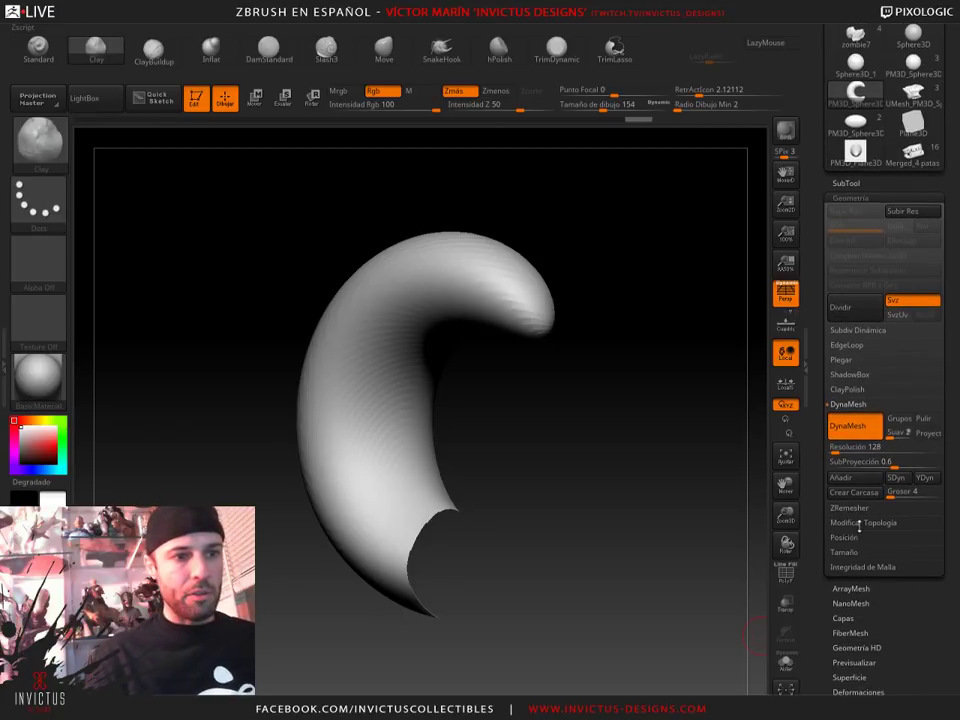
click(860, 522)
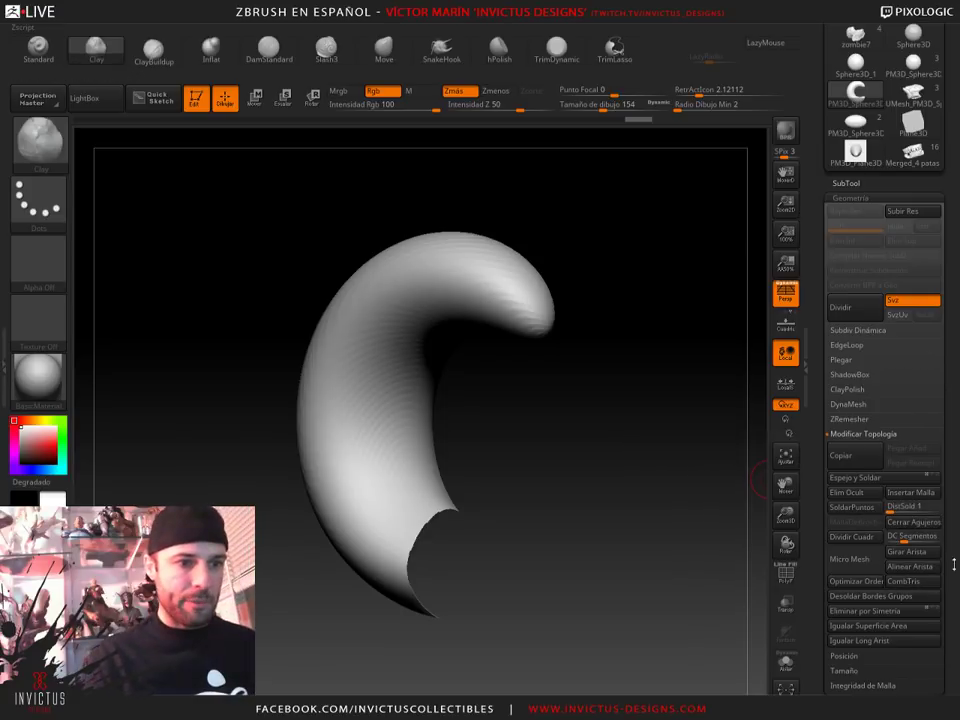
click(849, 493)
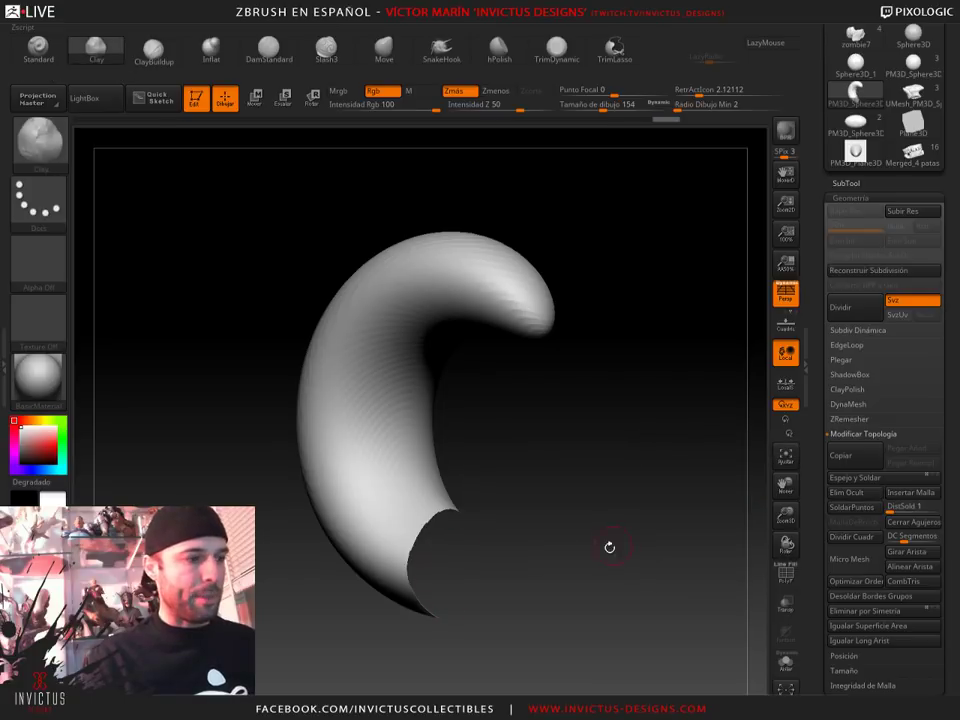
drag(610, 547, 370, 527)
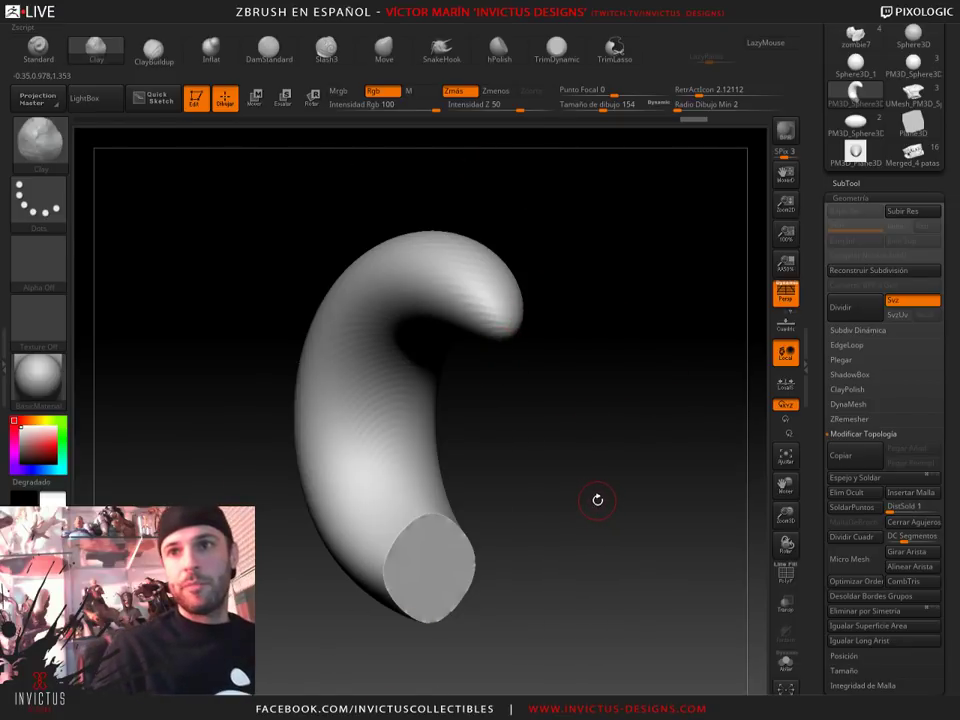
drag(634, 443, 613, 436)
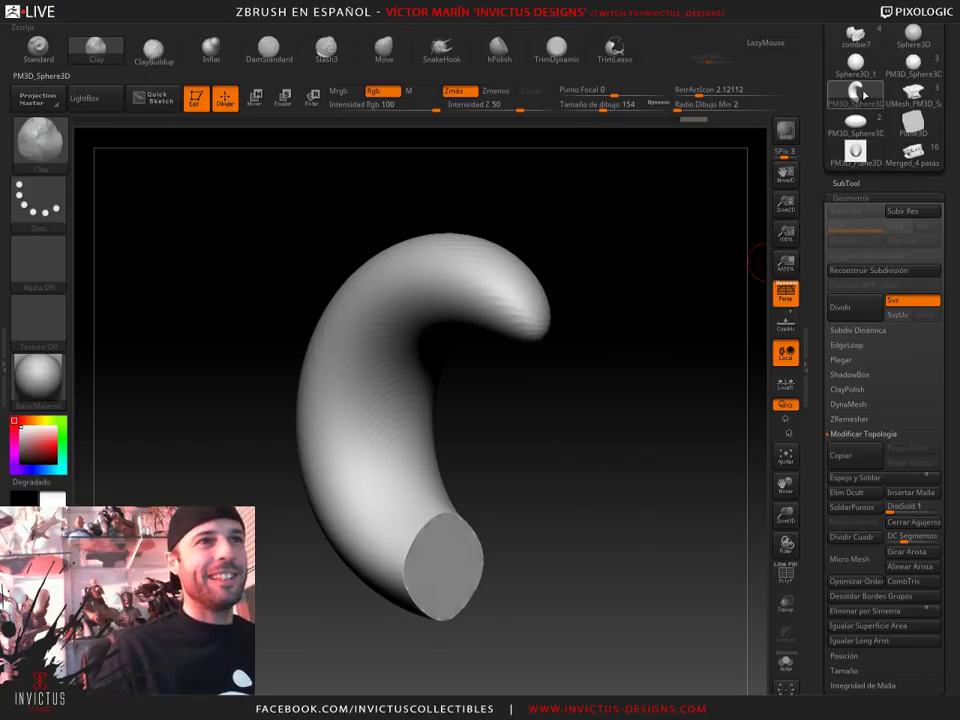
mouse_move(912, 125)
scroll(957, 215, up, 2)
Bring back the fanged creature head in Move mode and list its three subtools
scroll(957, 215, up, 2)
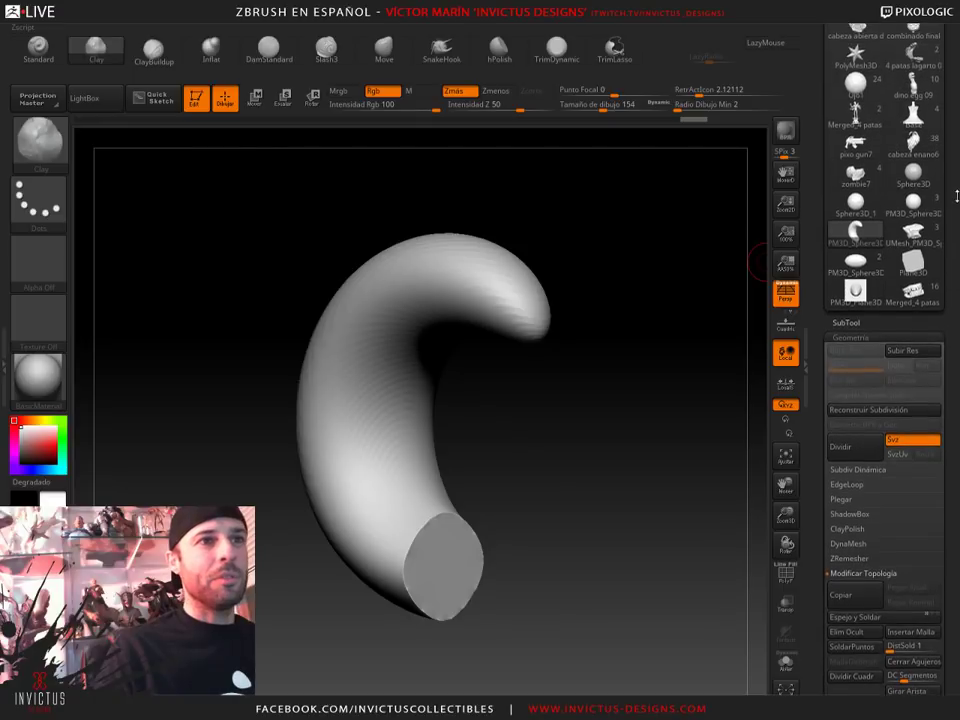
scroll(957, 215, up, 1)
scroll(957, 215, up, 1)
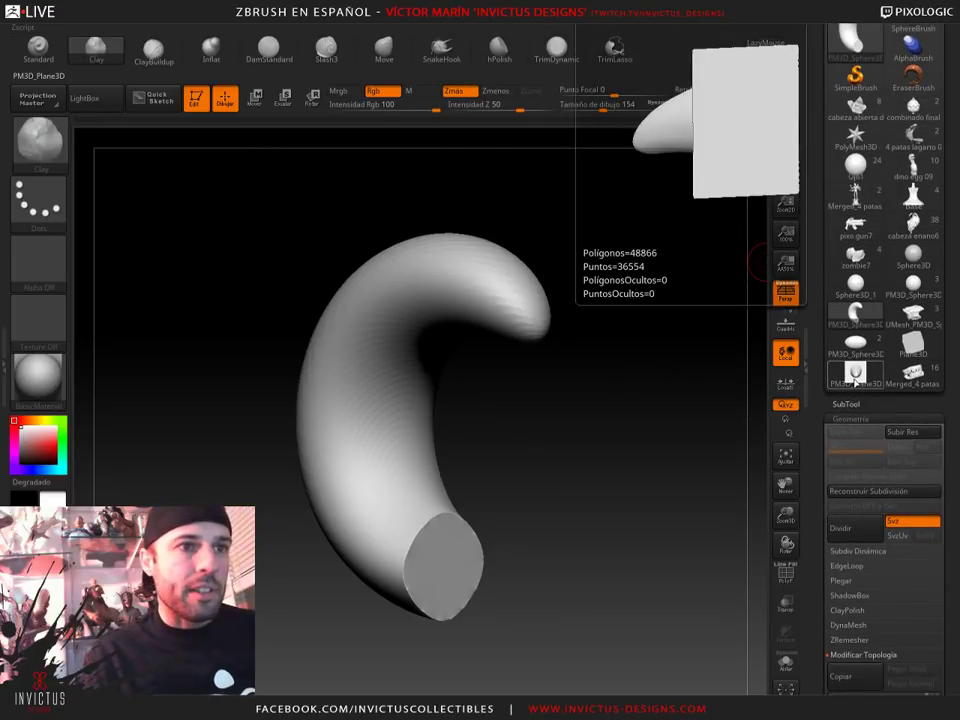
mouse_move(912, 232)
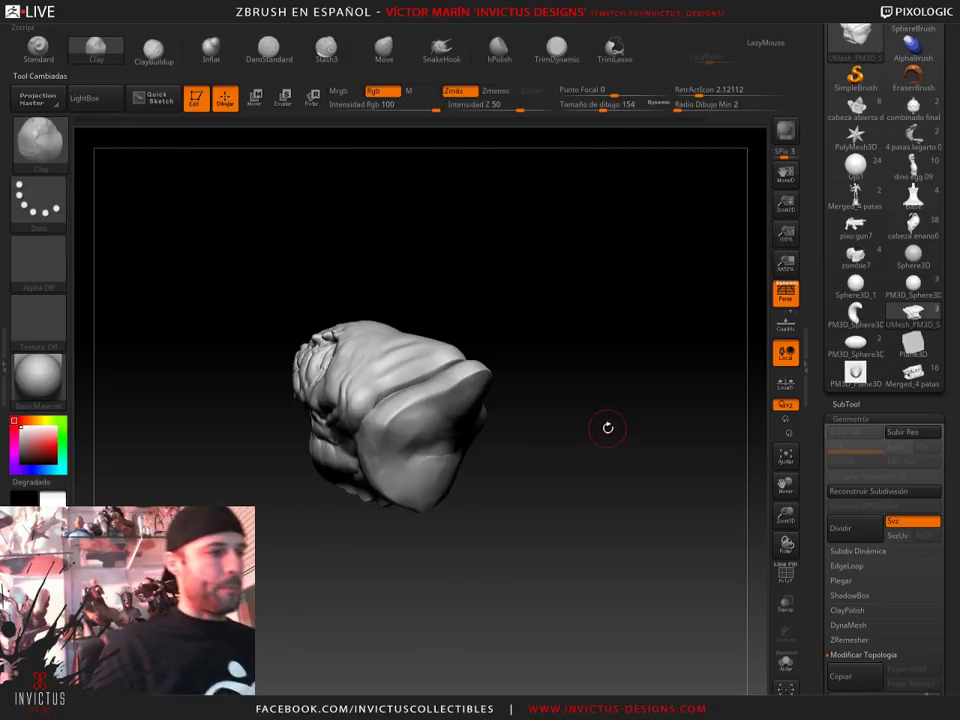
mouse_move(611, 429)
mouse_down()
mouse_move(566, 433)
mouse_move(553, 452)
mouse_move(553, 392)
mouse_move(579, 446)
mouse_up()
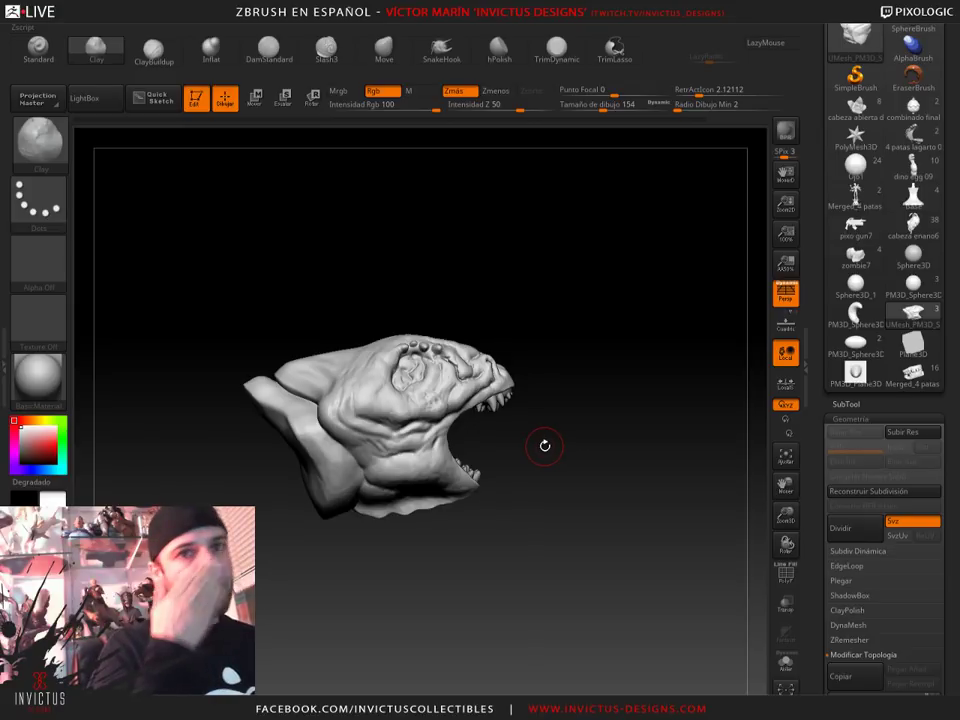
key(w)
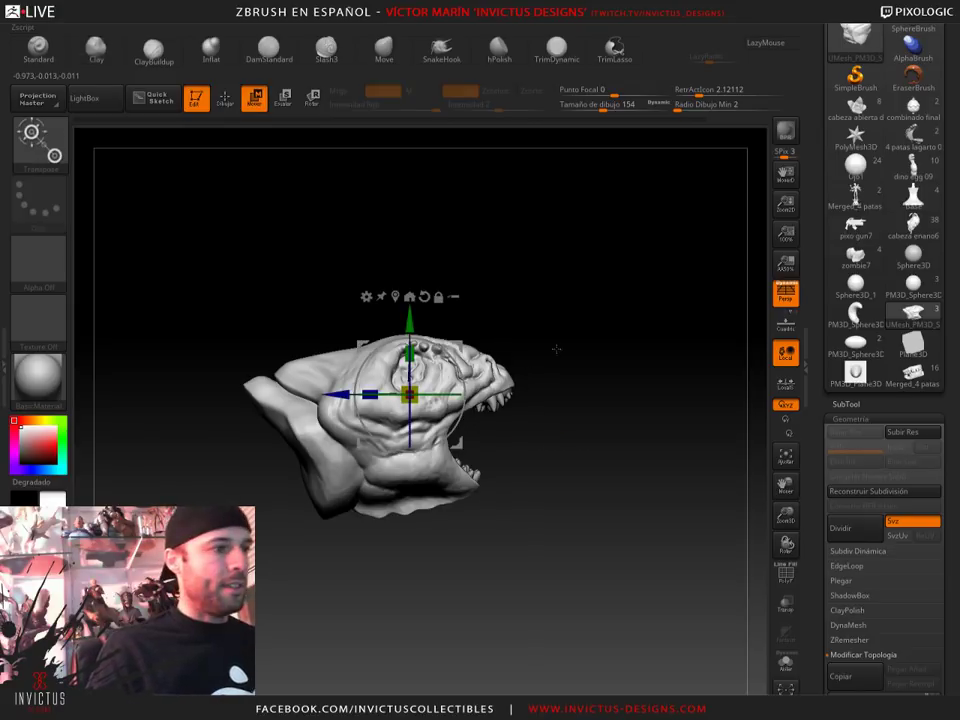
mouse_move(557, 345)
mouse_down()
mouse_move(565, 354)
mouse_move(436, 364)
mouse_move(381, 450)
mouse_move(470, 335)
mouse_up()
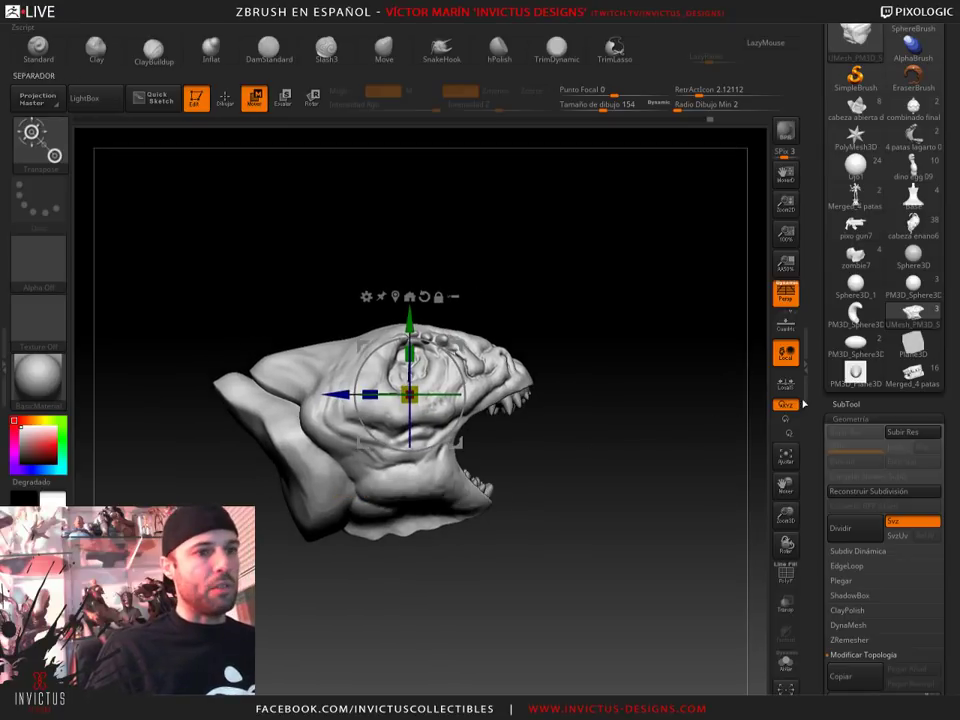
click(846, 404)
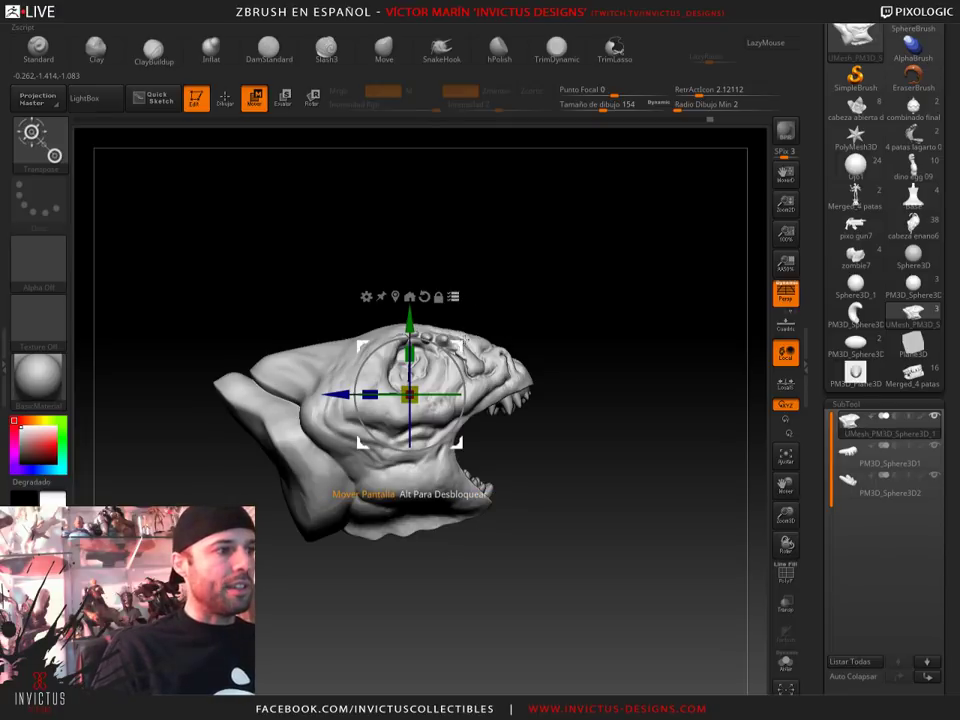
drag(349, 234, 276, 166)
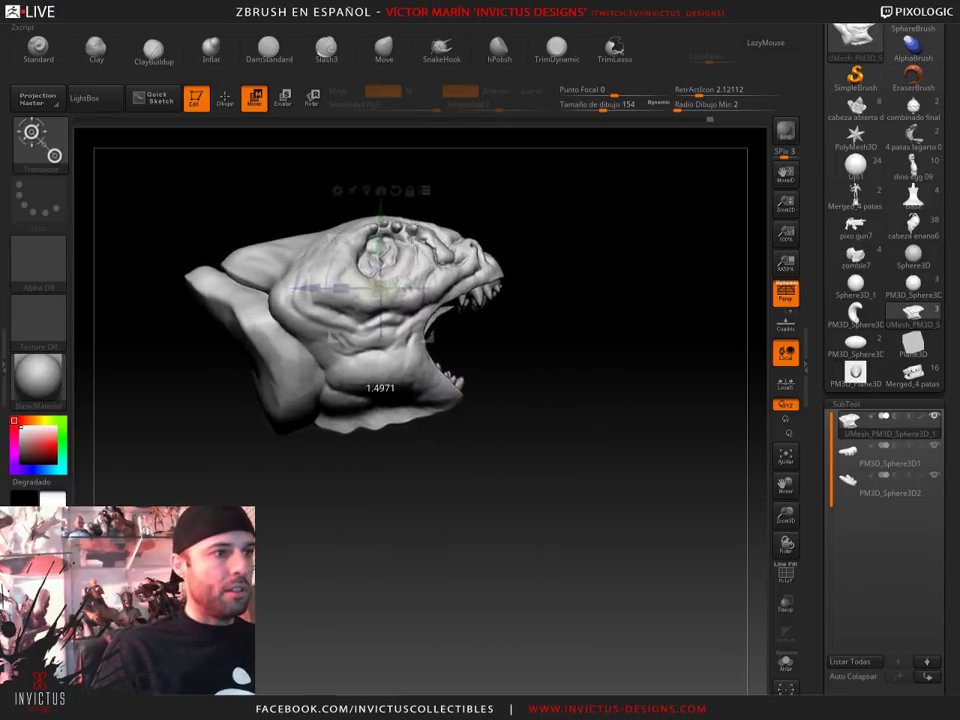
drag(394, 381, 519, 329)
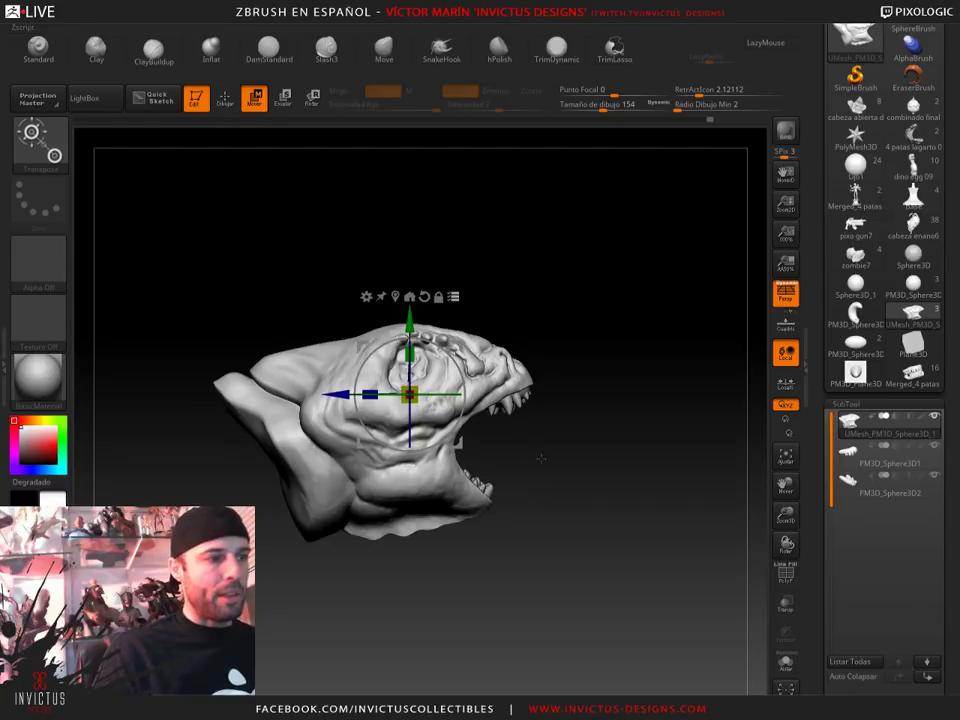
key(ctrl)
key(ctrl)
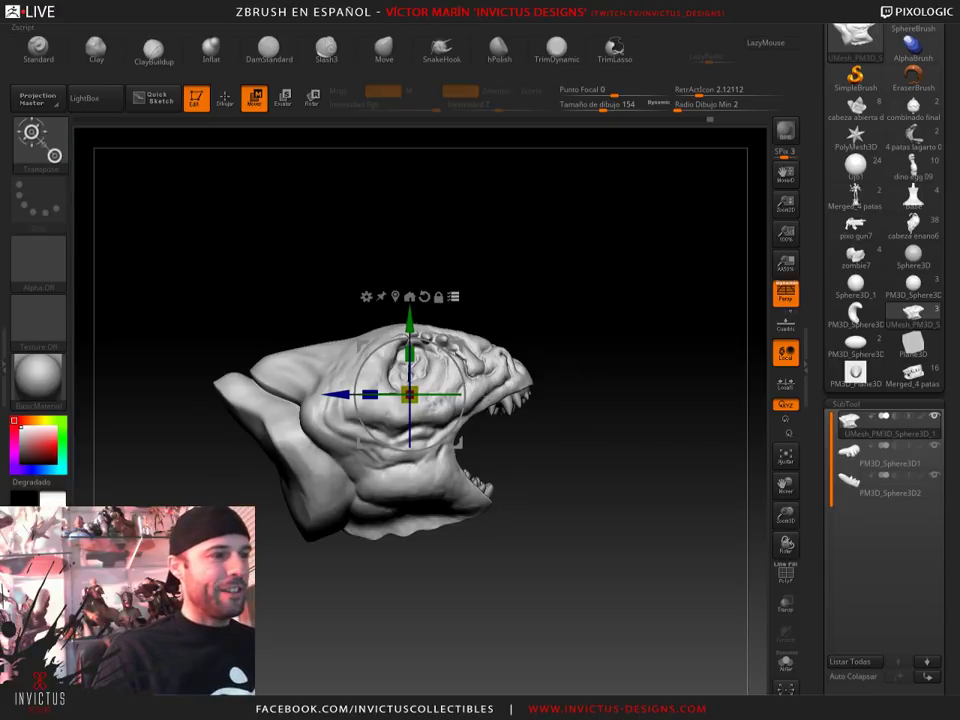
ctrl+shift+drag(505, 408, 582, 451)
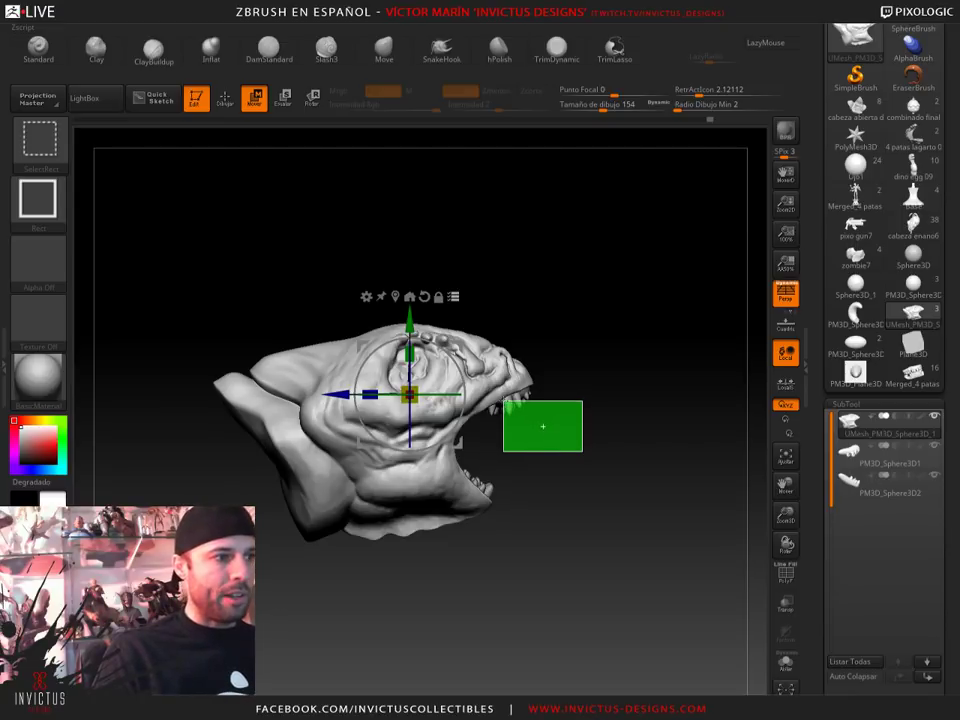
ctrl+alt+shift+drag(582, 451, 582, 451)
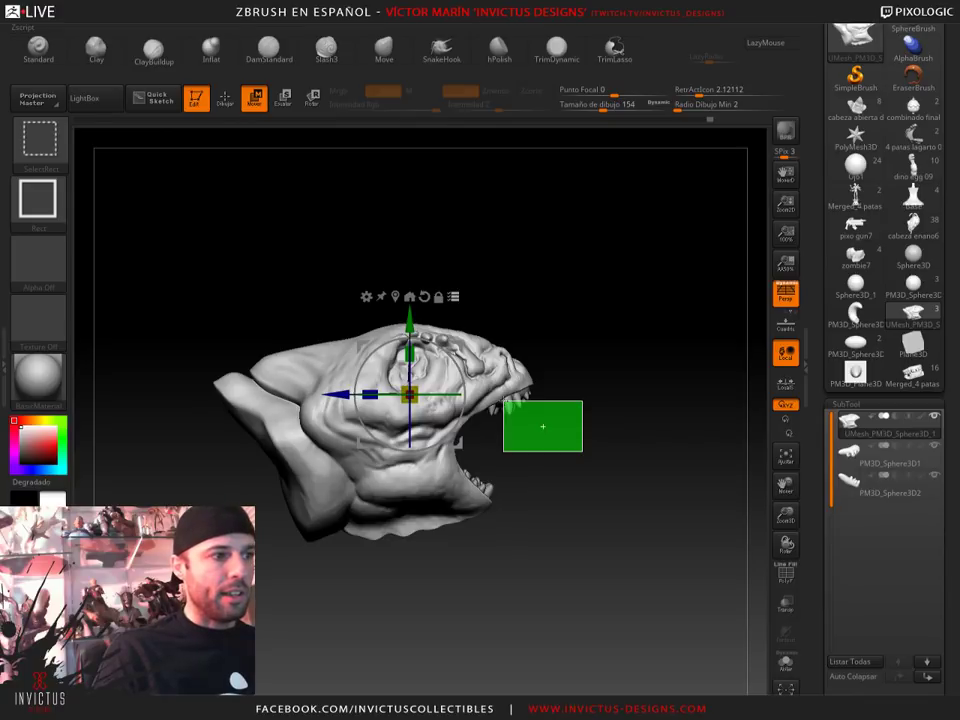
mouse_move(503, 401)
ctrl+shift+mouse_down()
mouse_move(439, 336)
mouse_move(506, 400)
ctrl+shift+mouse_up()
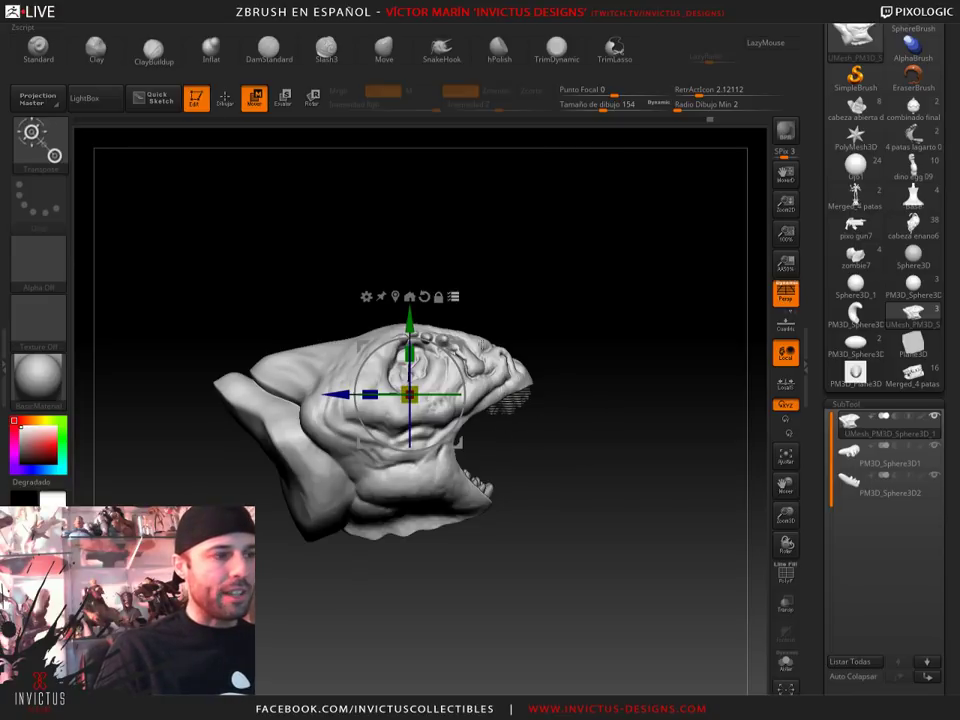
drag(409, 396, 481, 316)
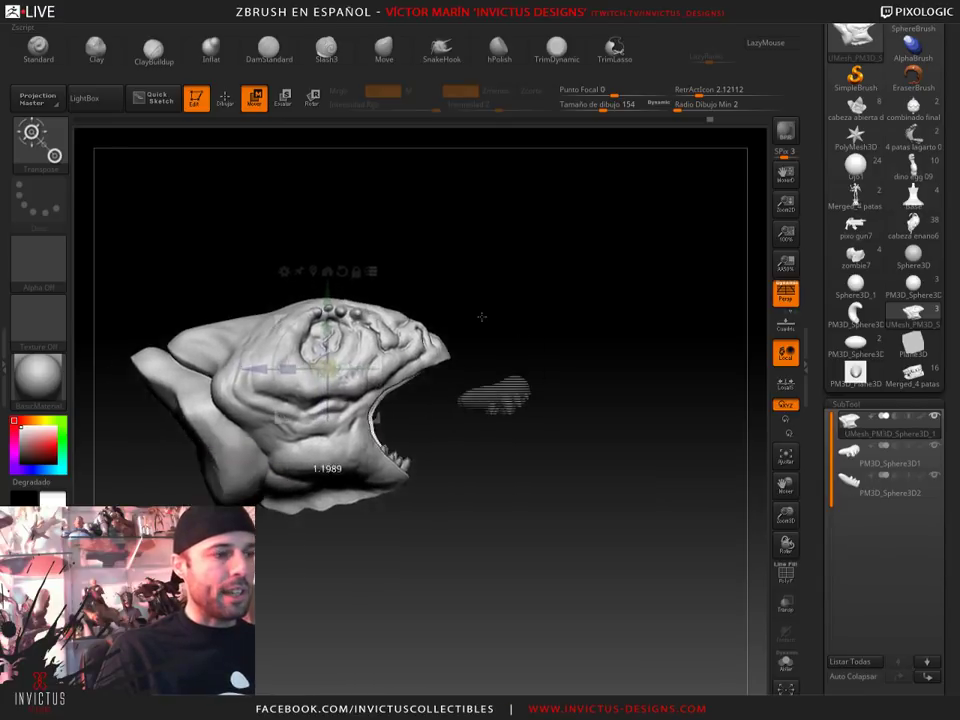
mouse_move(481, 316)
mouse_down()
mouse_move(558, 430)
mouse_move(497, 399)
mouse_up()
key(ctrl+z)
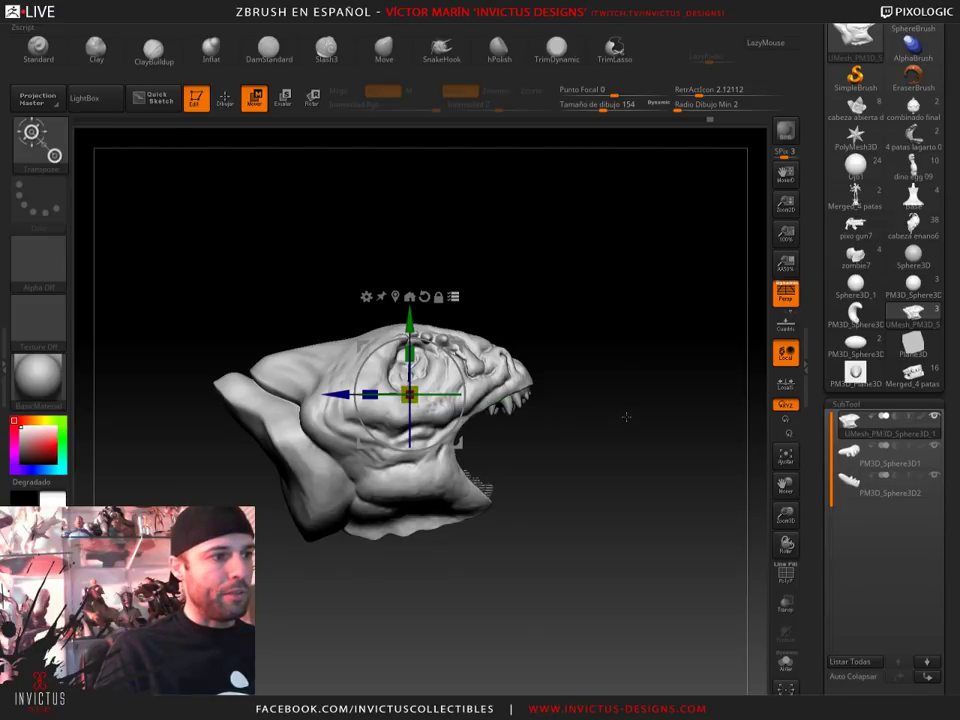
mouse_move(626, 416)
mouse_down()
mouse_move(600, 362)
mouse_move(569, 365)
mouse_move(476, 334)
mouse_up()
drag(344, 262, 363, 187)
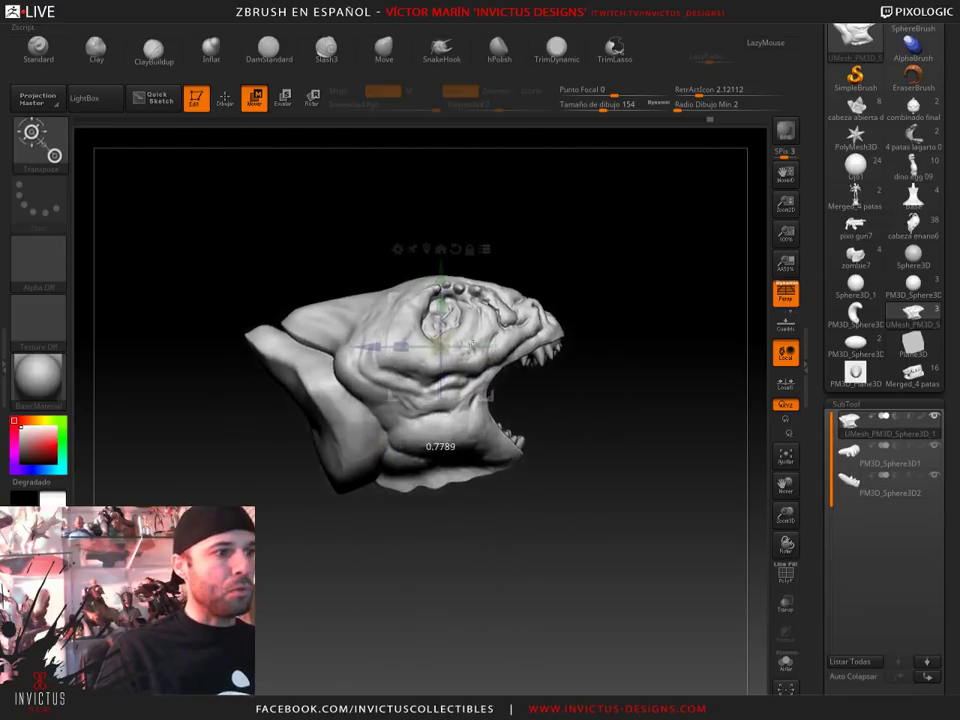
key(ctrl+z)
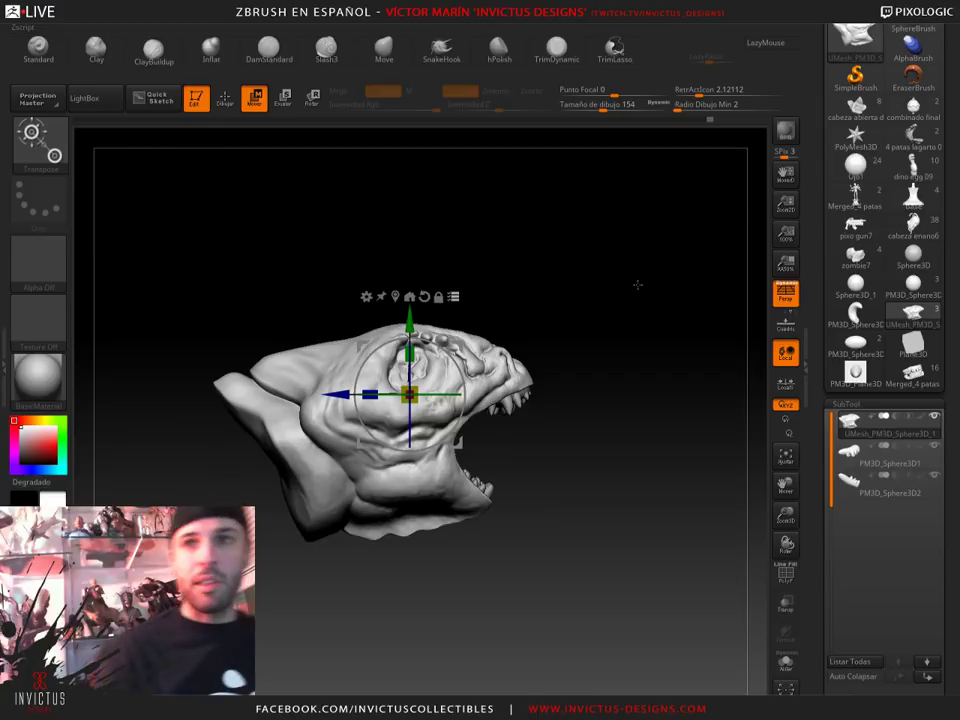
mouse_move(643, 367)
mouse_down()
mouse_move(604, 366)
mouse_move(639, 377)
mouse_up()
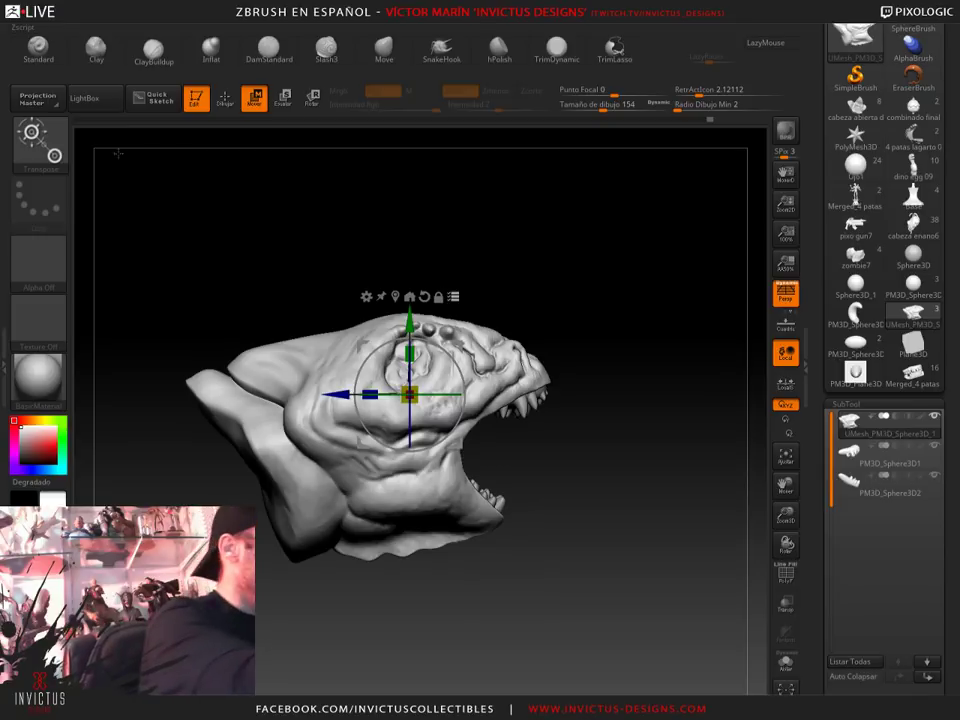
Pick the DamStandard brush with B, D, S and reduce its draw size
click(58, 148)
key(d)
key(s)
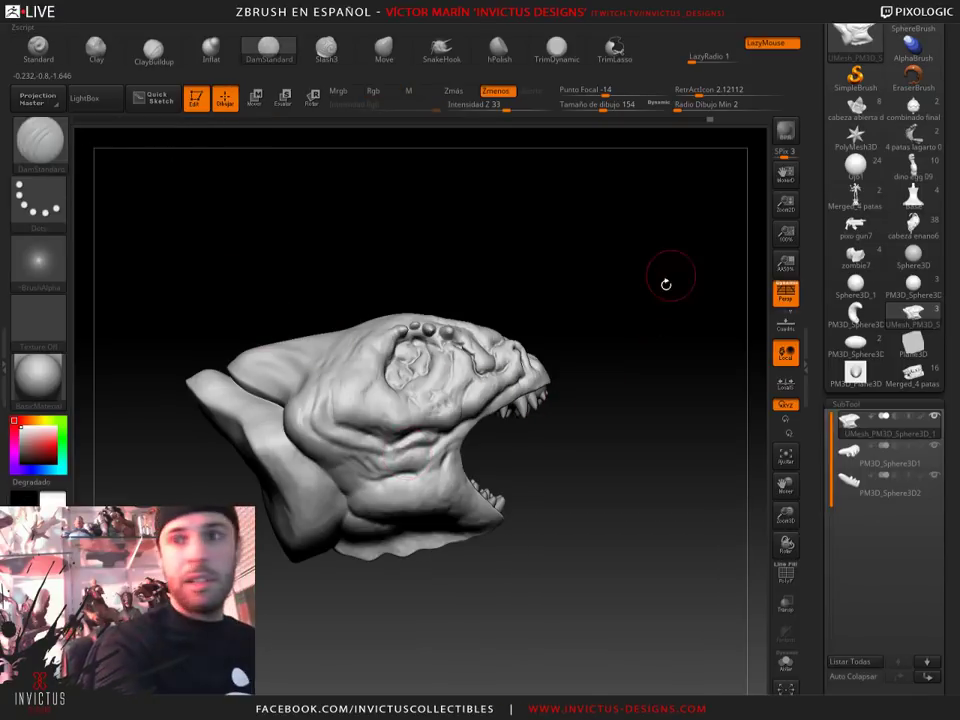
drag(603, 104, 597, 104)
ctrl+right_drag(632, 225, 684, 391)
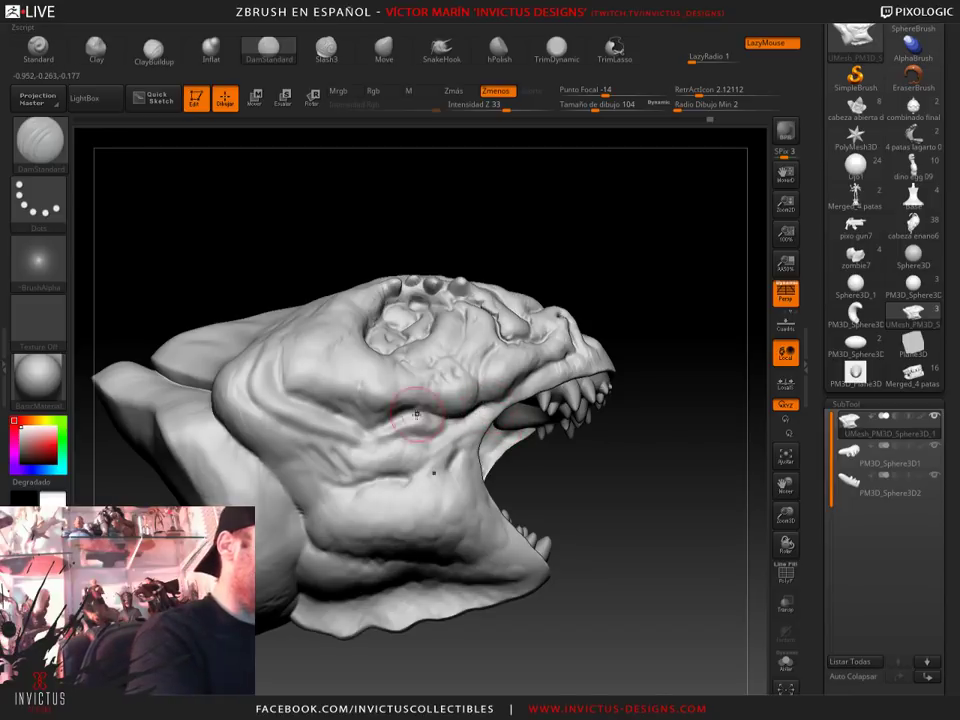
drag(597, 106, 570, 110)
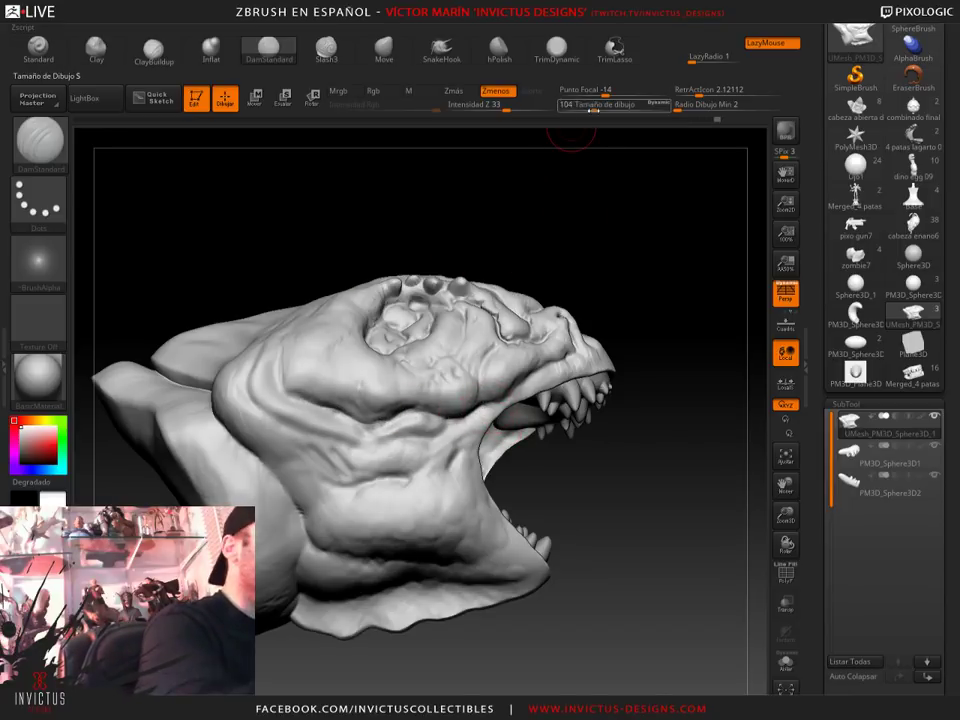
Orbit around the creature head, inspecting the skull top, nostrils, open mouth and jaw
drag(636, 231, 407, 316)
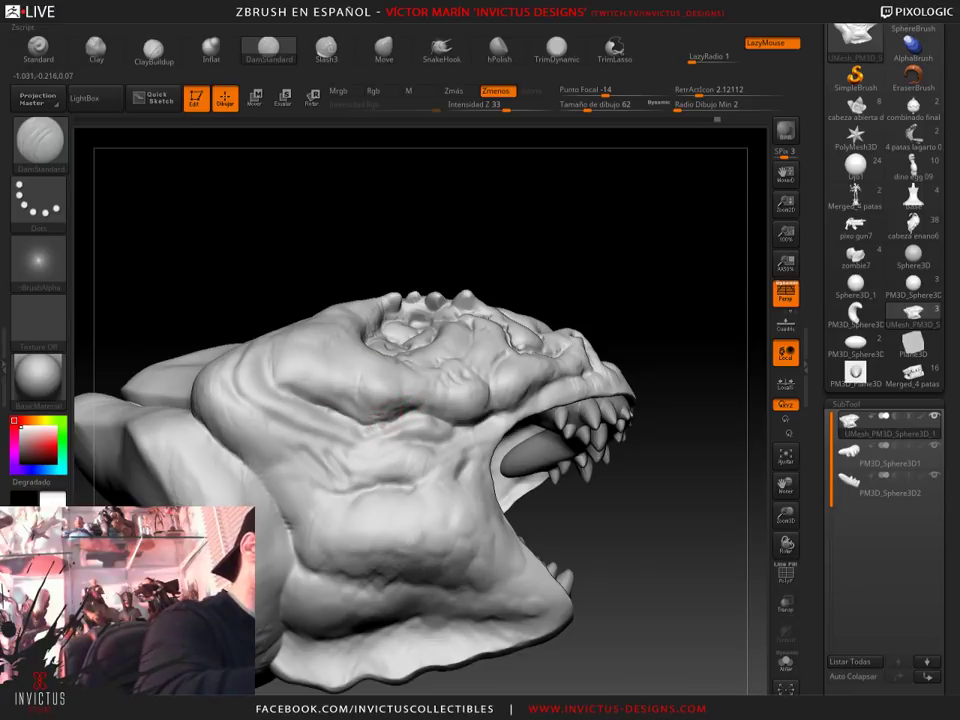
drag(497, 326, 422, 400)
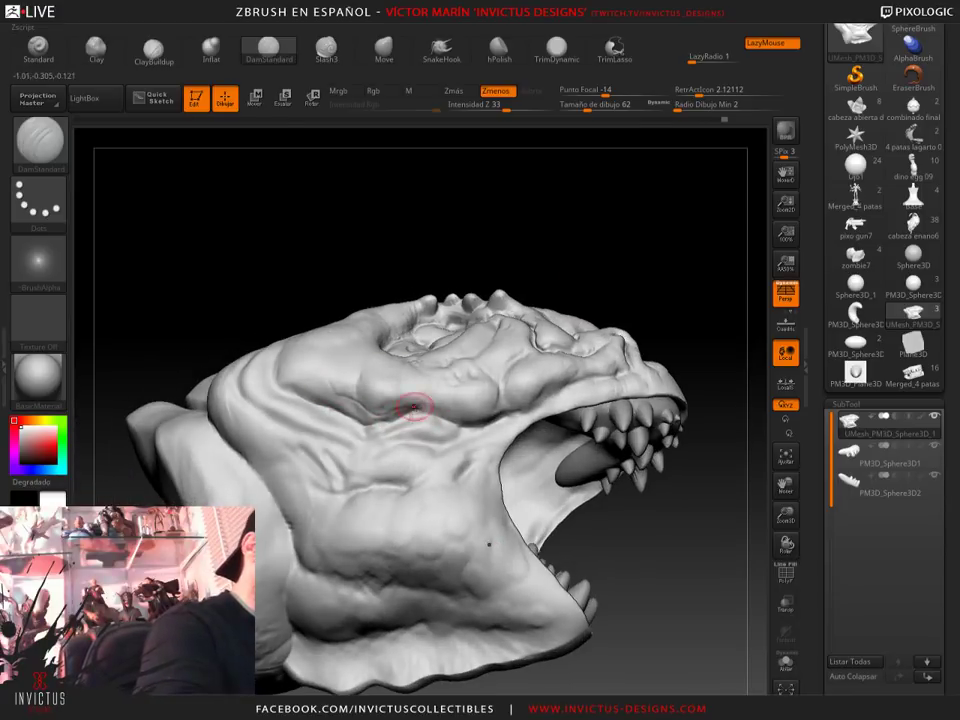
drag(354, 403, 459, 335)
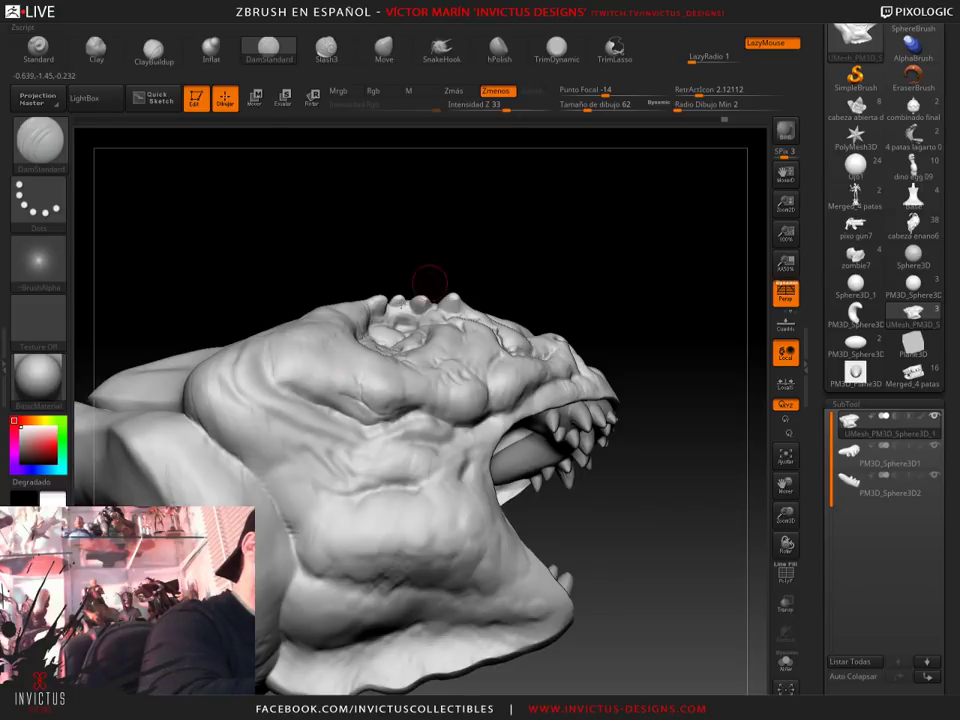
mouse_move(325, 208)
mouse_down()
mouse_move(541, 250)
mouse_move(600, 230)
mouse_move(634, 203)
mouse_move(446, 349)
mouse_move(630, 257)
mouse_move(460, 369)
mouse_up()
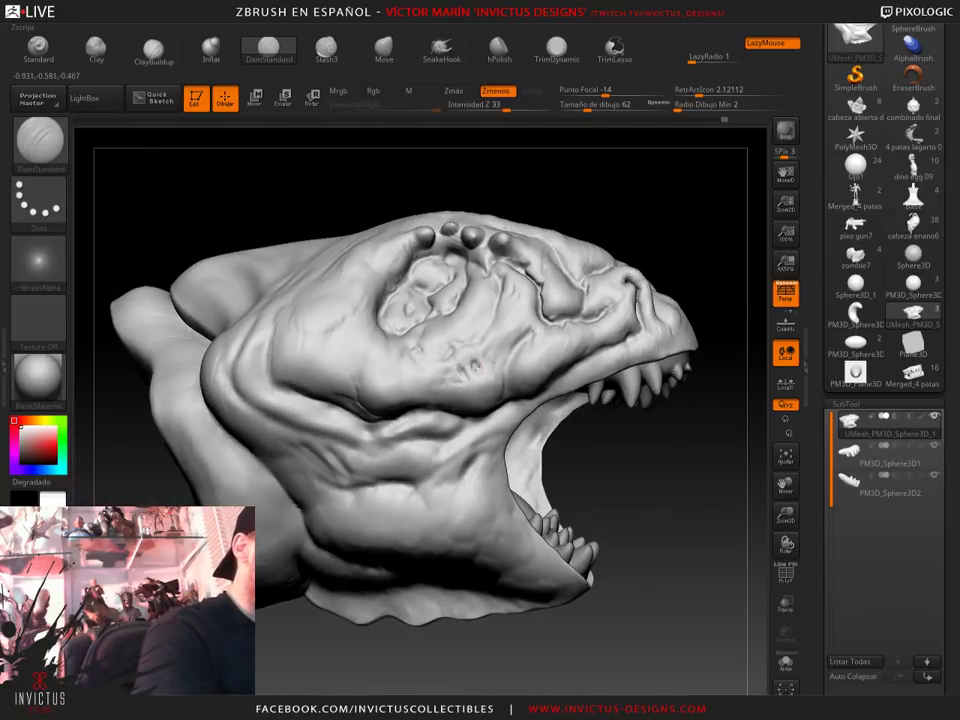
drag(698, 208, 396, 268)
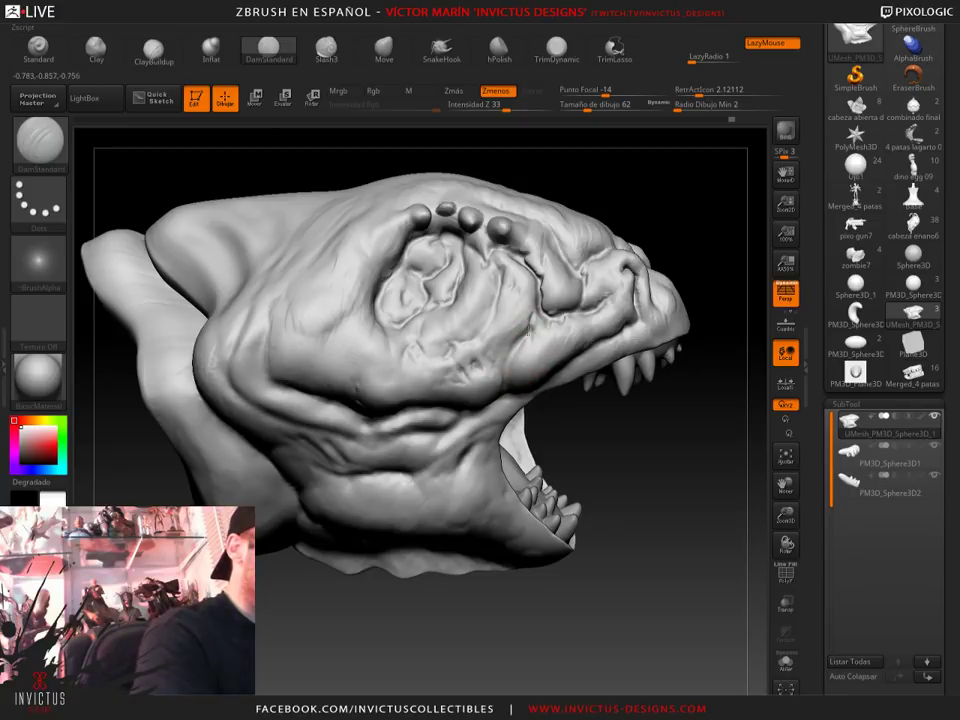
mouse_move(445, 216)
mouse_down()
mouse_move(371, 234)
mouse_move(498, 270)
mouse_up()
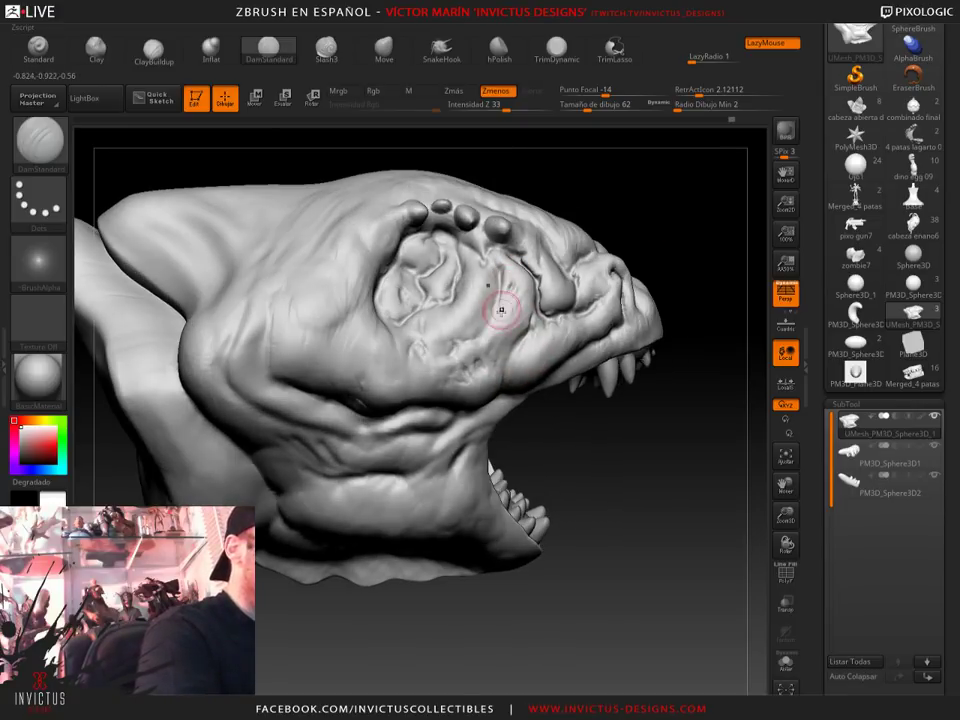
drag(515, 288, 490, 280)
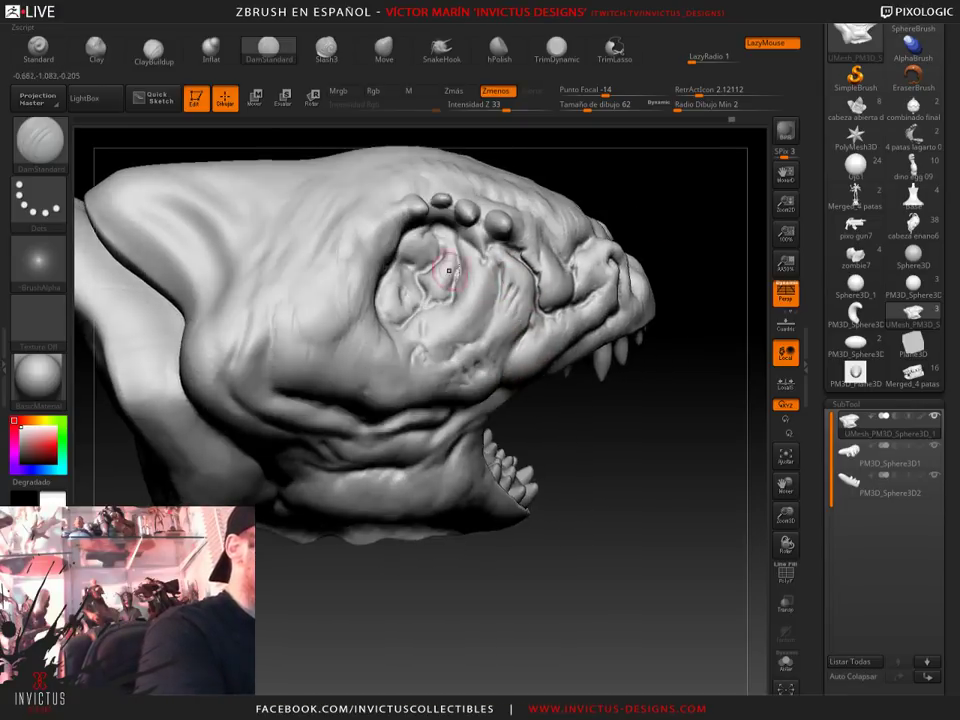
drag(614, 177, 406, 221)
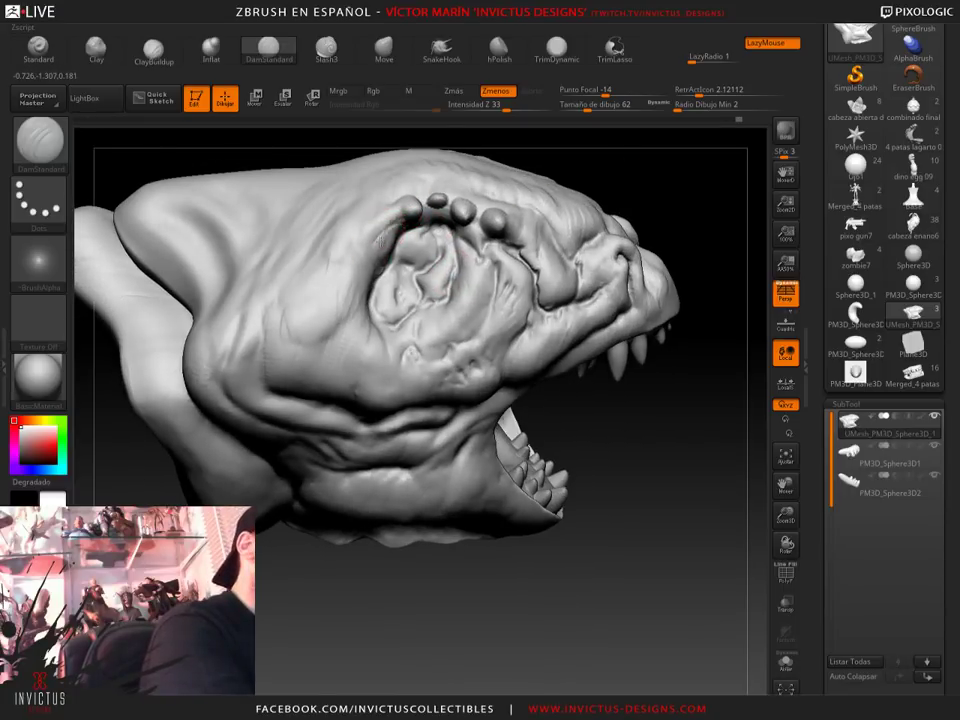
drag(388, 242, 397, 255)
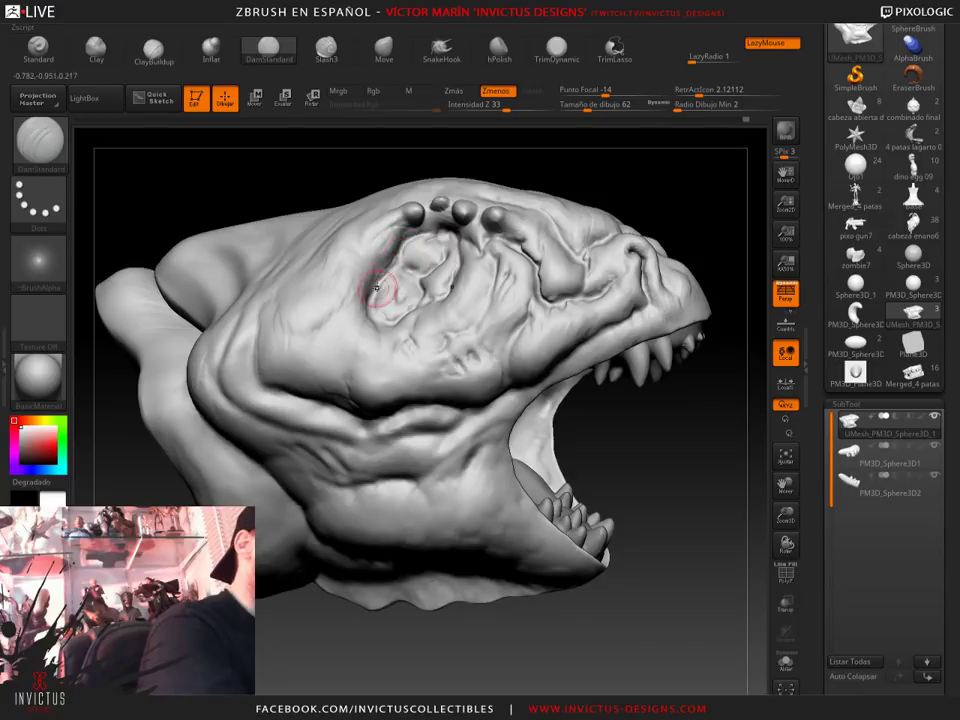
mouse_move(641, 160)
mouse_down()
mouse_move(720, 285)
mouse_move(548, 347)
mouse_up()
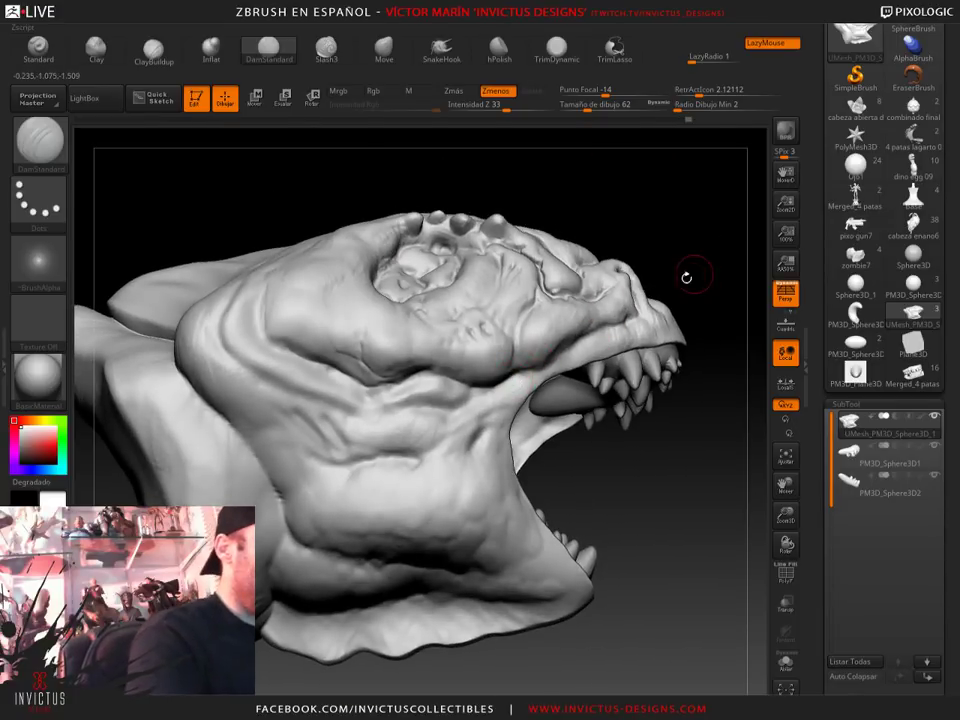
drag(688, 274, 518, 365)
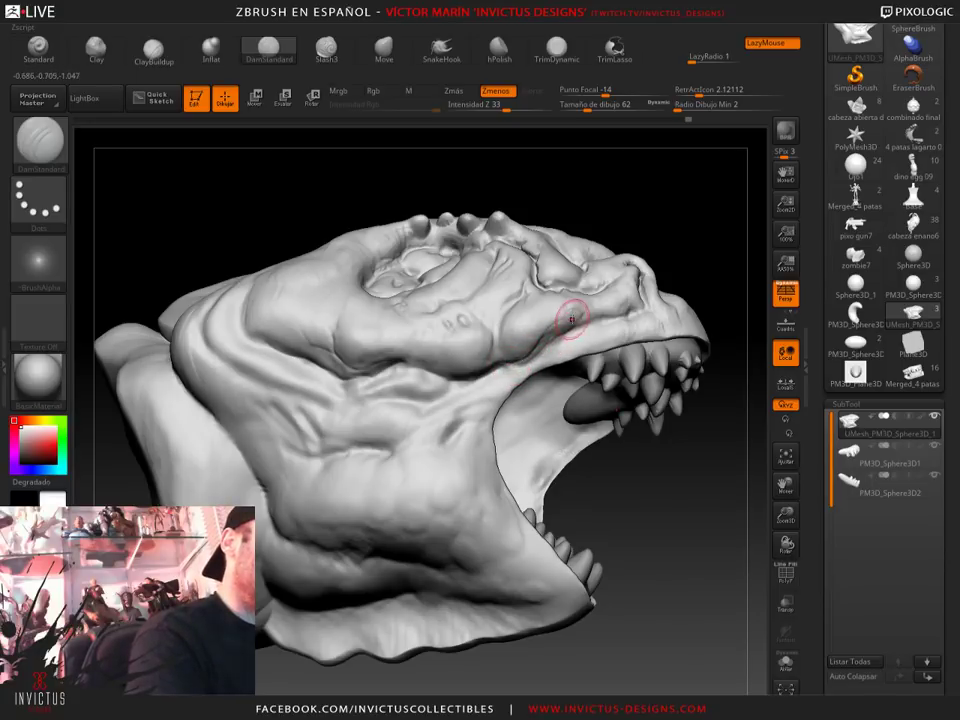
drag(601, 314, 582, 327)
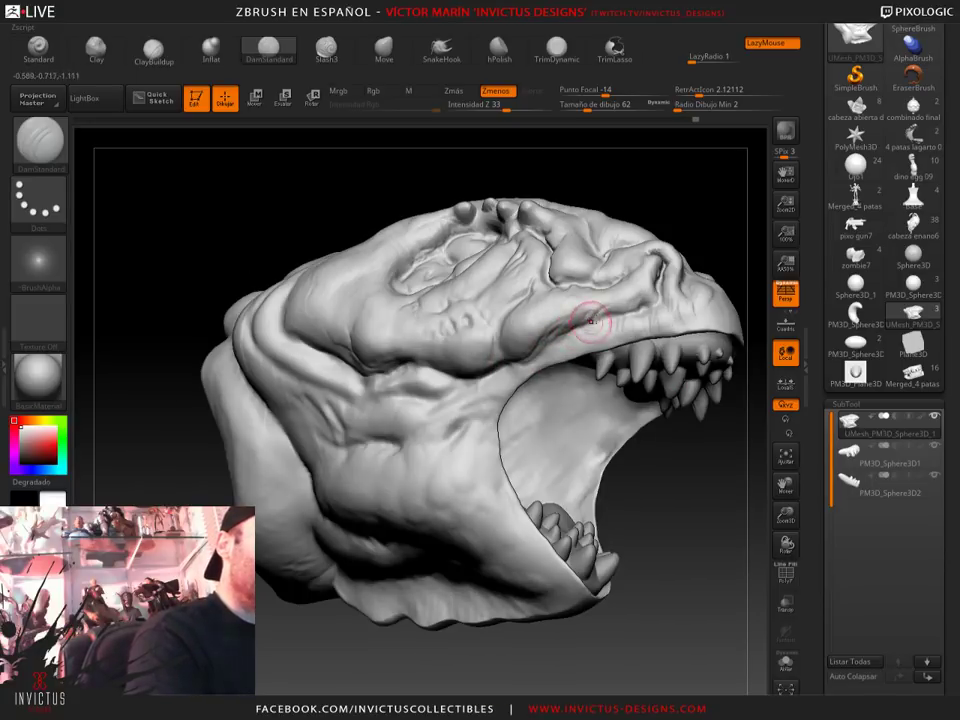
drag(722, 255, 628, 306)
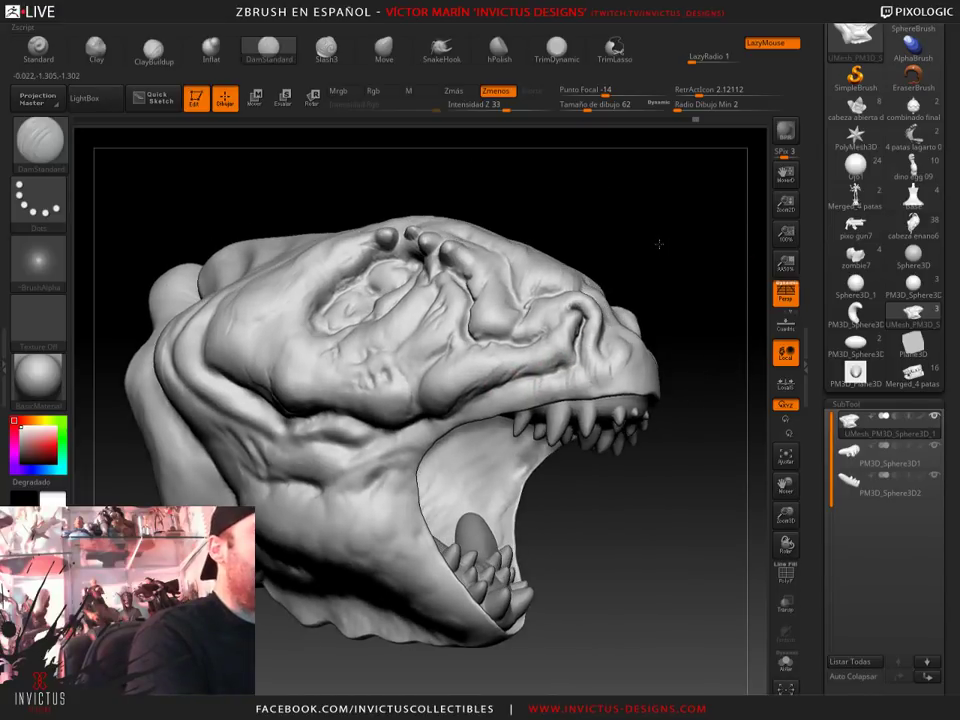
drag(721, 197, 565, 316)
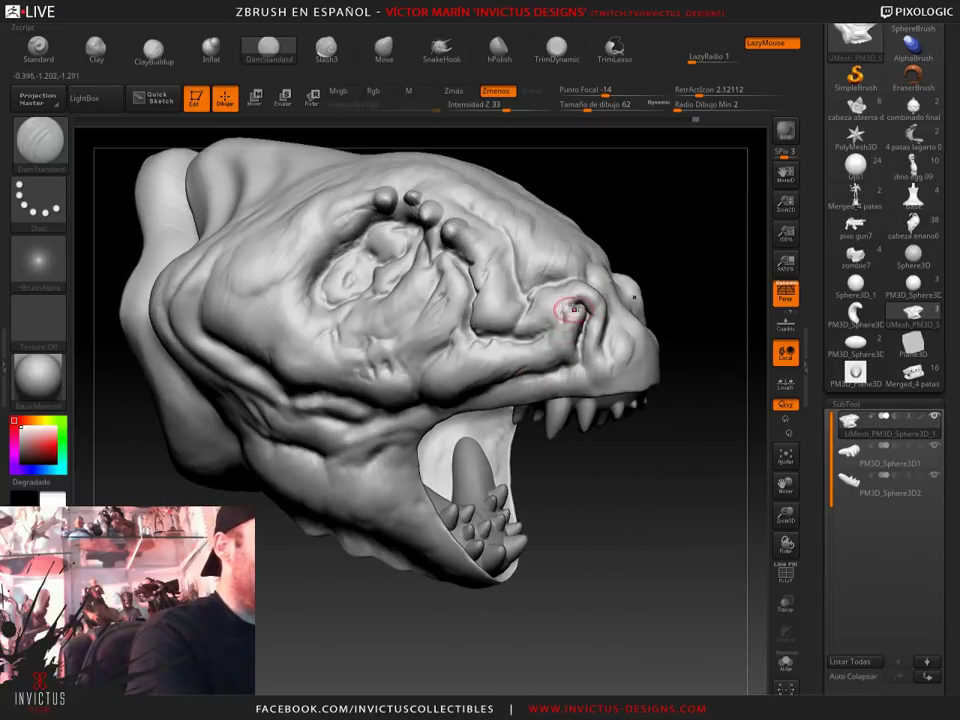
mouse_move(584, 350)
mouse_down()
mouse_move(596, 369)
mouse_move(430, 285)
mouse_up()
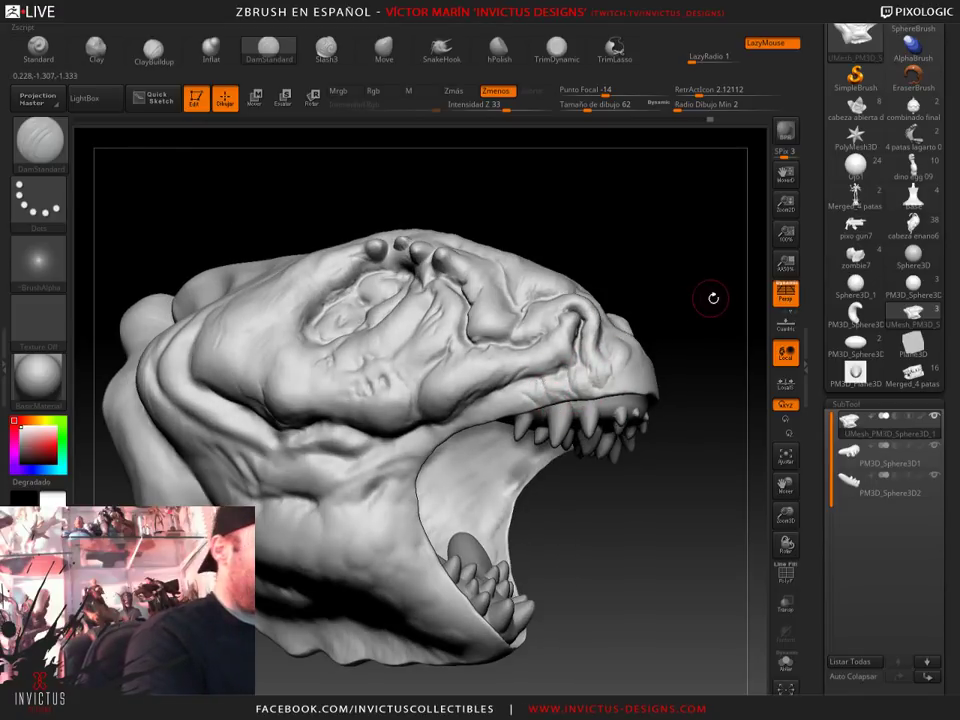
drag(714, 294, 690, 330)
drag(590, 383, 621, 381)
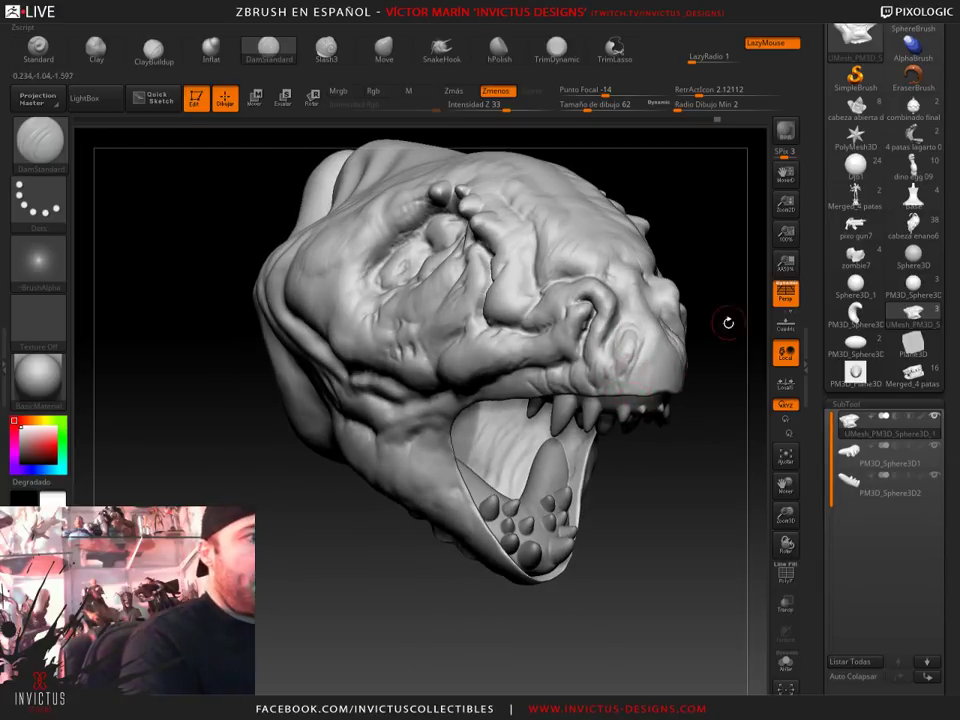
mouse_move(726, 321)
mouse_down()
mouse_move(695, 296)
mouse_move(707, 302)
mouse_move(707, 266)
mouse_move(633, 319)
mouse_move(662, 308)
mouse_up()
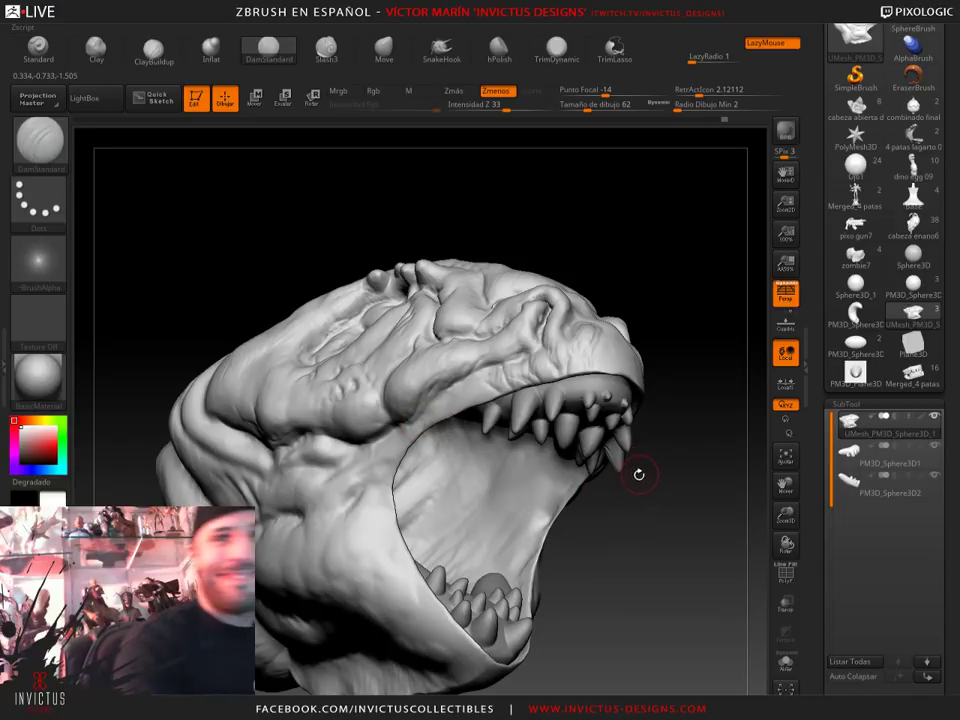
mouse_move(645, 473)
mouse_down()
mouse_move(658, 483)
mouse_move(386, 429)
mouse_up()
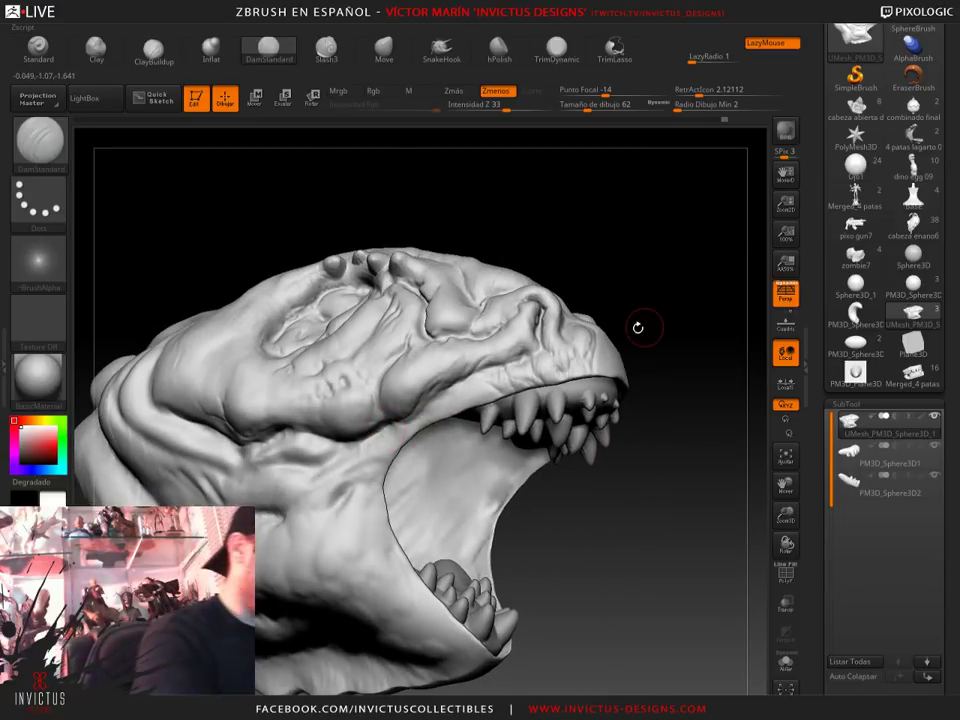
drag(636, 326, 347, 454)
mouse_move(680, 330)
mouse_down()
mouse_move(694, 306)
mouse_move(369, 429)
mouse_up()
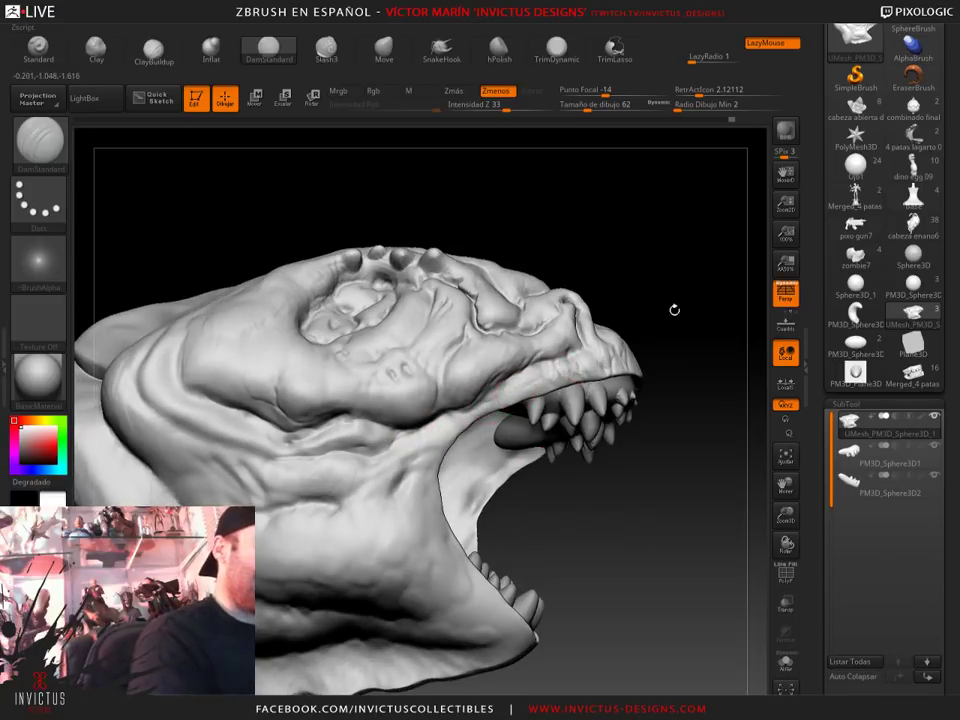
drag(674, 310, 555, 378)
mouse_move(650, 420)
mouse_down()
mouse_move(643, 229)
mouse_move(354, 269)
mouse_up()
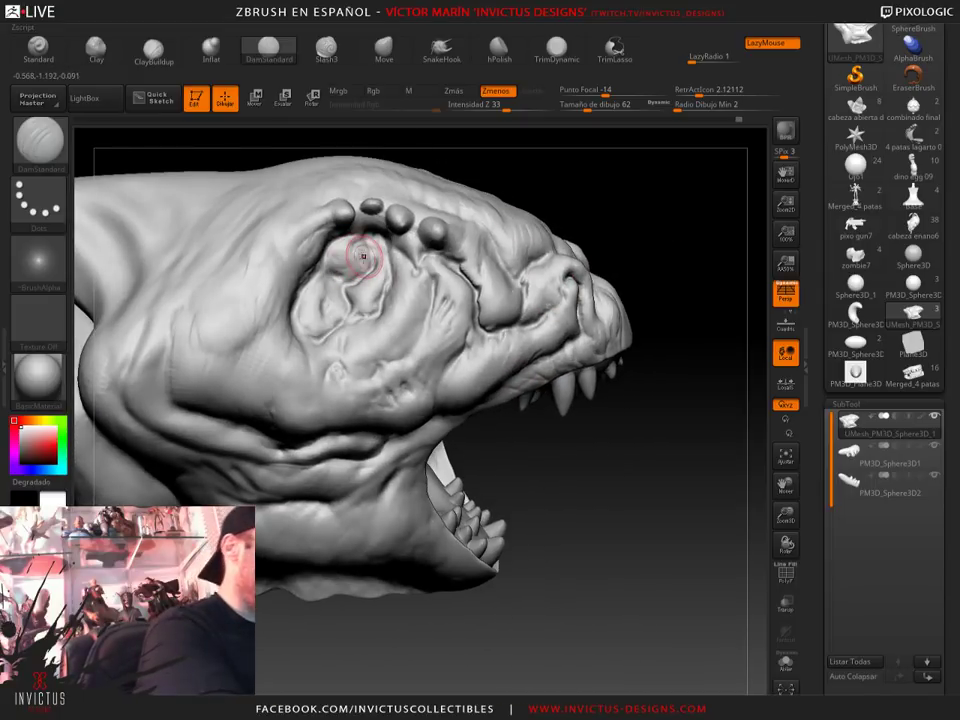
drag(540, 160, 545, 190)
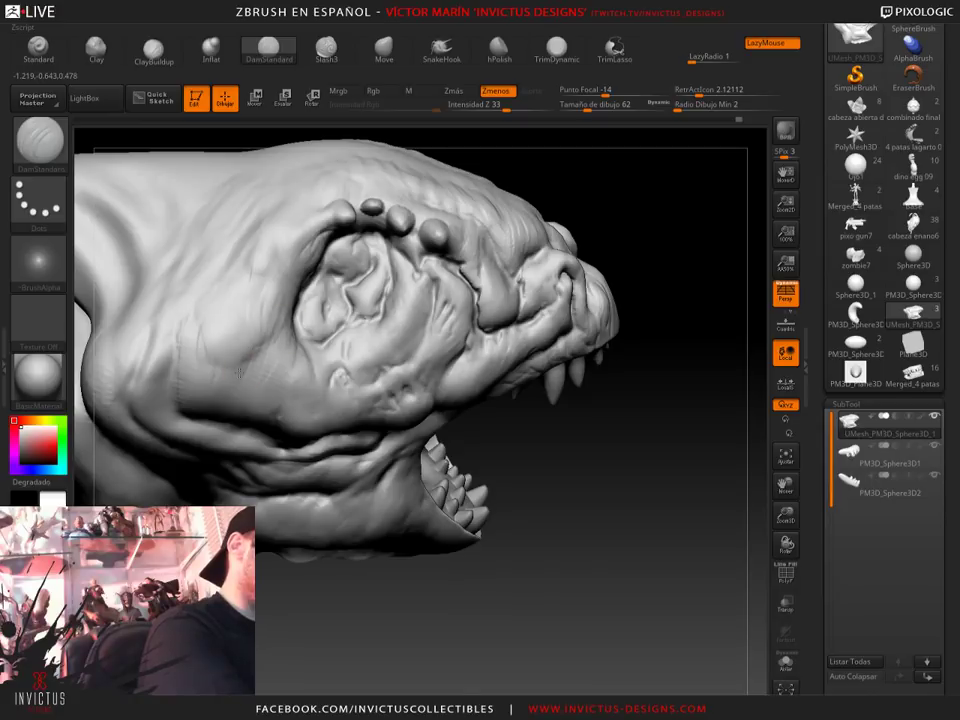
mouse_move(630, 440)
mouse_down()
mouse_move(653, 492)
mouse_move(600, 420)
mouse_up()
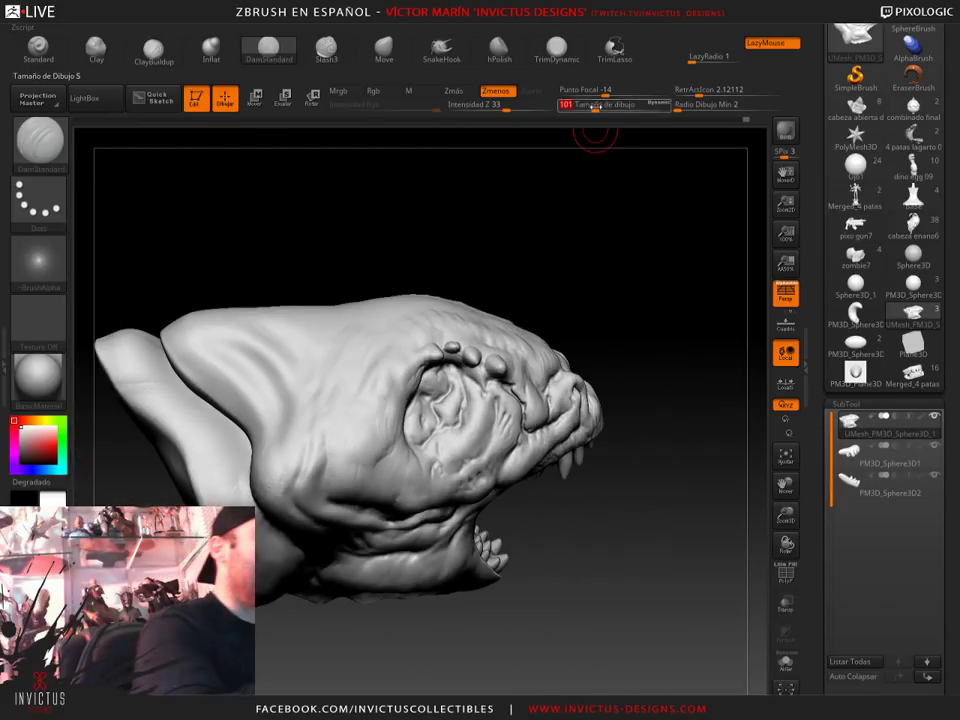
Orbit the creature head to inspect the skull top, snout, teeth and open mouth
drag(598, 150, 611, 204)
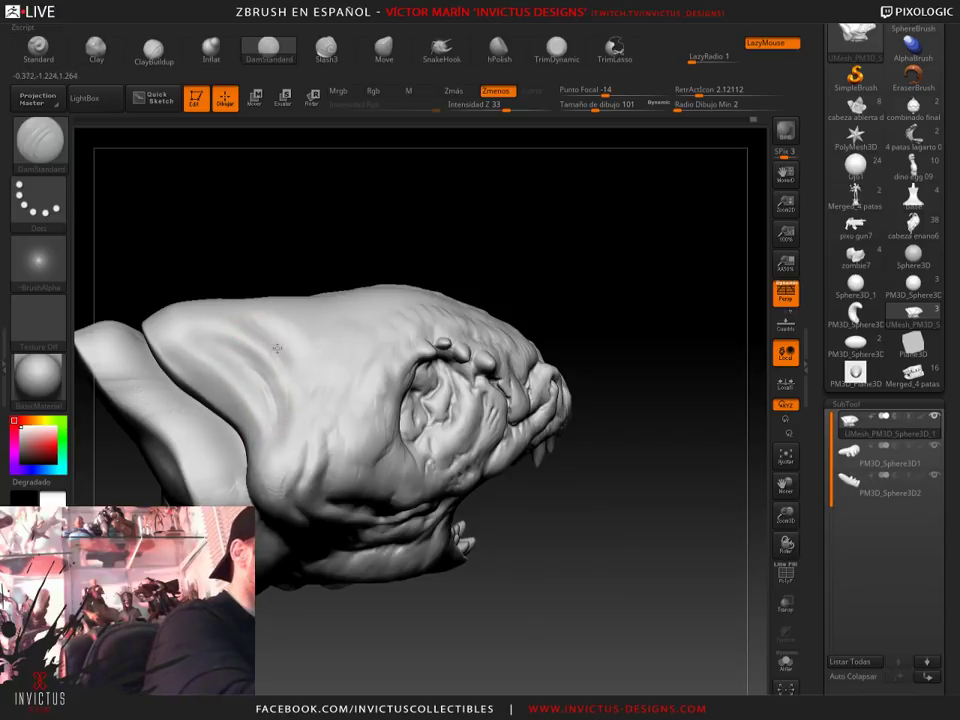
drag(480, 229, 377, 302)
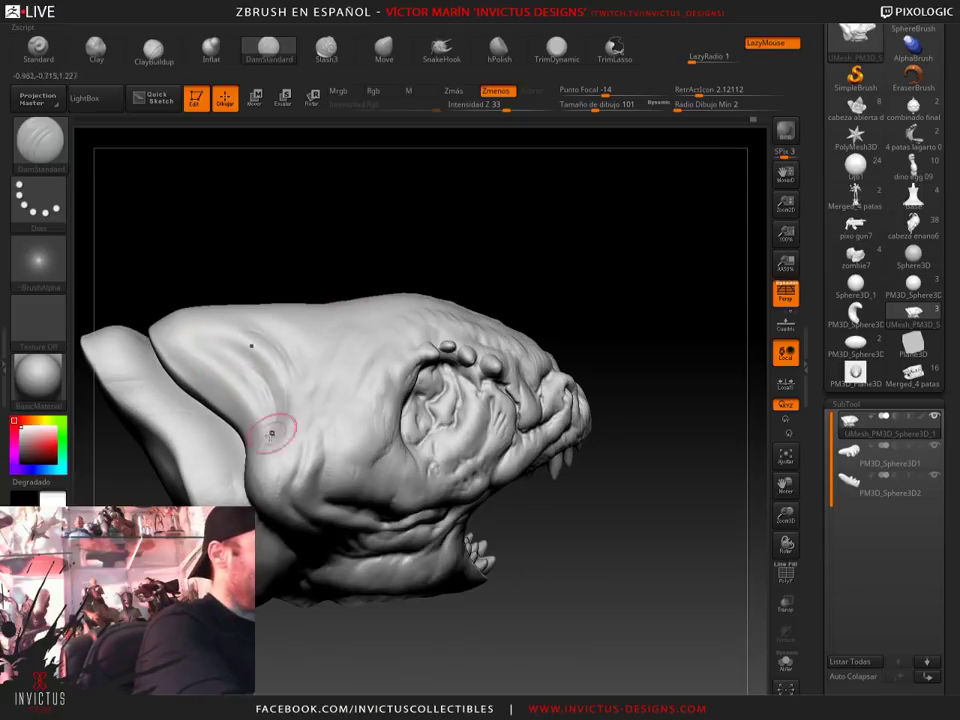
mouse_move(520, 590)
mouse_down()
mouse_move(611, 314)
mouse_move(560, 330)
mouse_up()
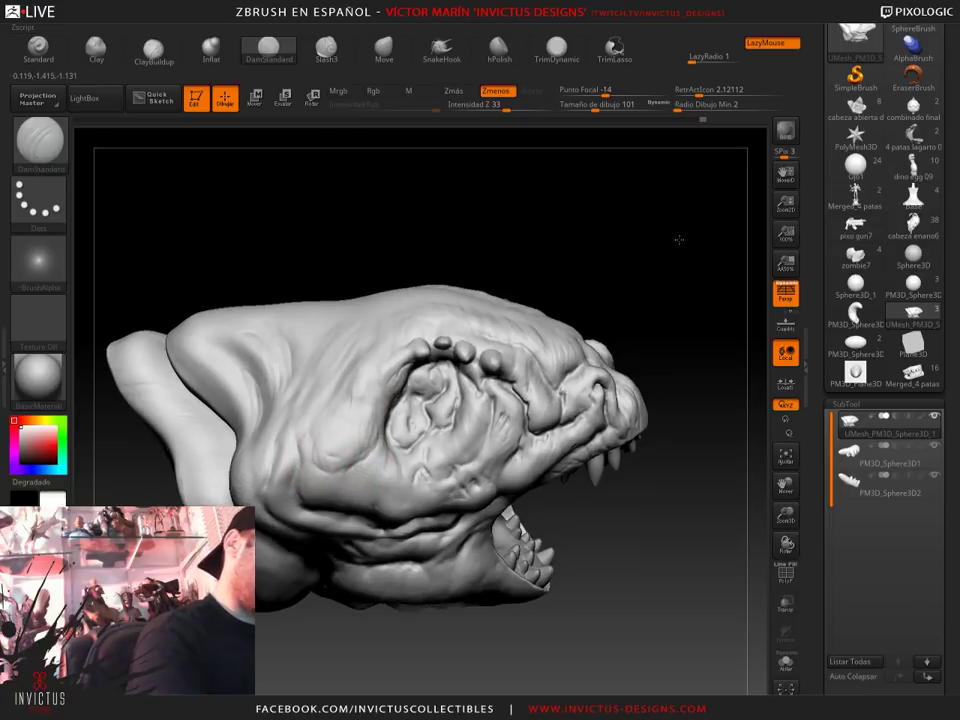
drag(419, 257, 315, 342)
mouse_move(690, 326)
mouse_down()
mouse_move(699, 268)
mouse_move(448, 561)
mouse_up()
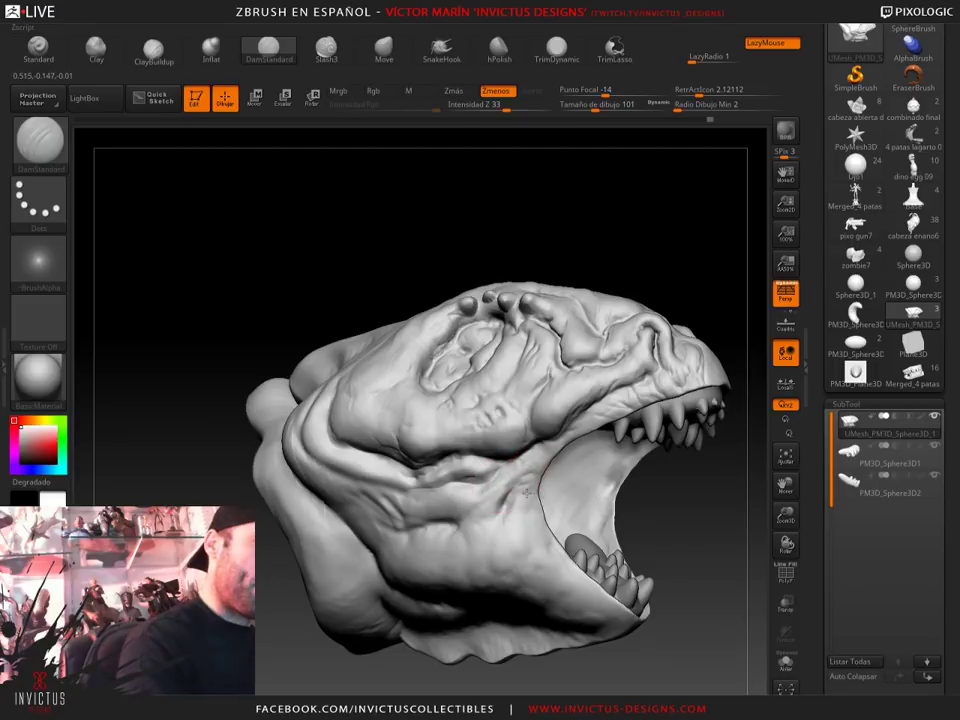
drag(718, 461, 614, 484)
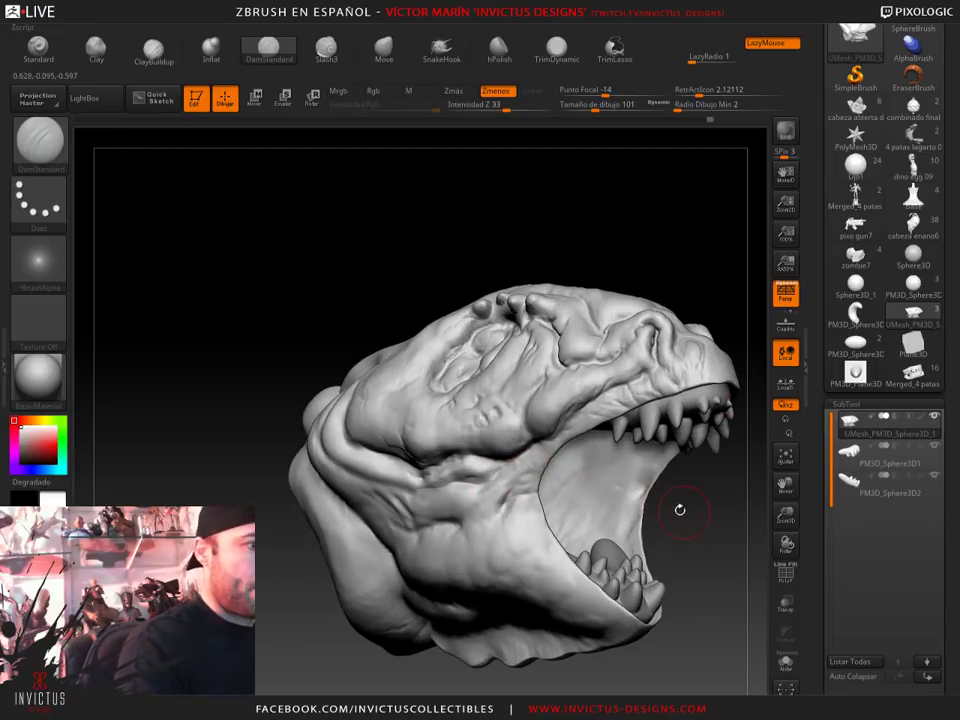
drag(680, 510, 527, 521)
mouse_move(622, 485)
mouse_down()
mouse_move(602, 575)
mouse_move(692, 422)
mouse_move(428, 566)
mouse_up()
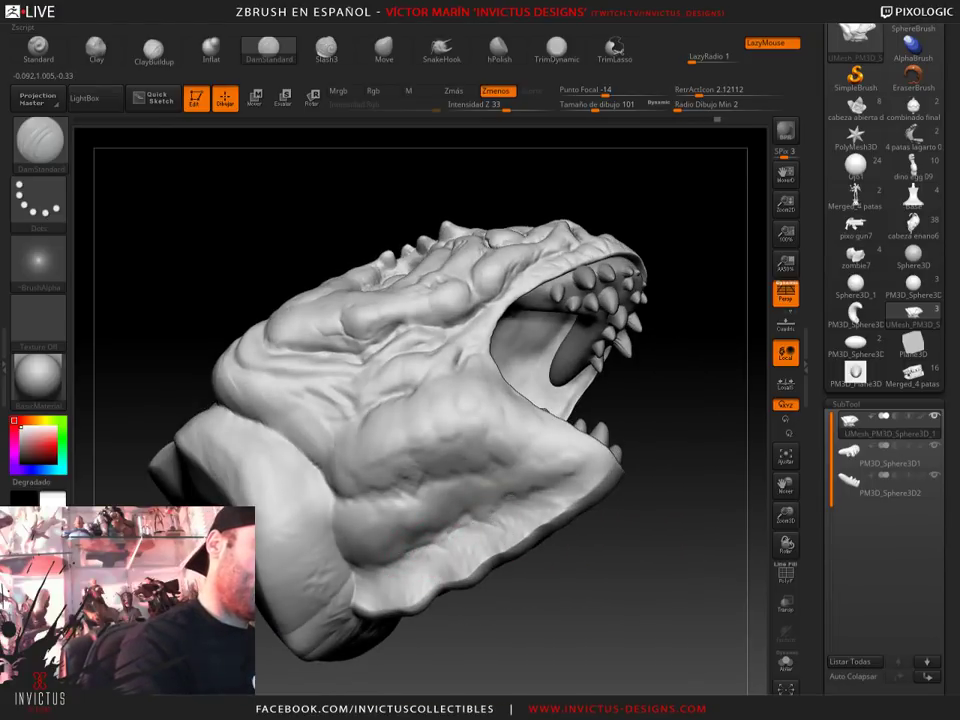
drag(612, 442, 540, 465)
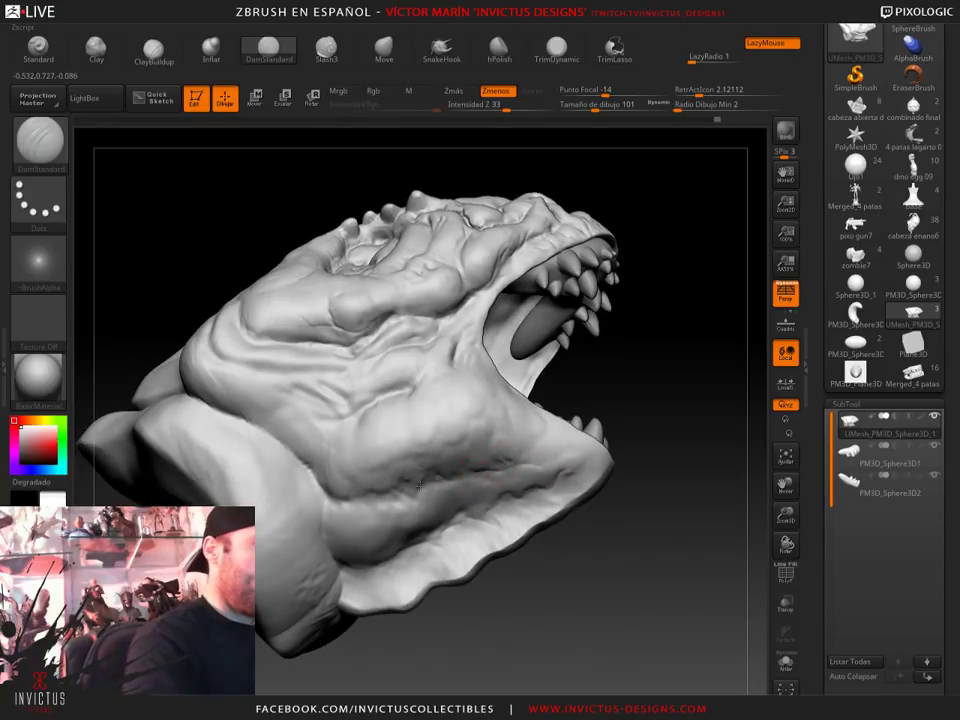
mouse_move(634, 392)
mouse_down()
mouse_move(426, 465)
mouse_move(302, 292)
mouse_up()
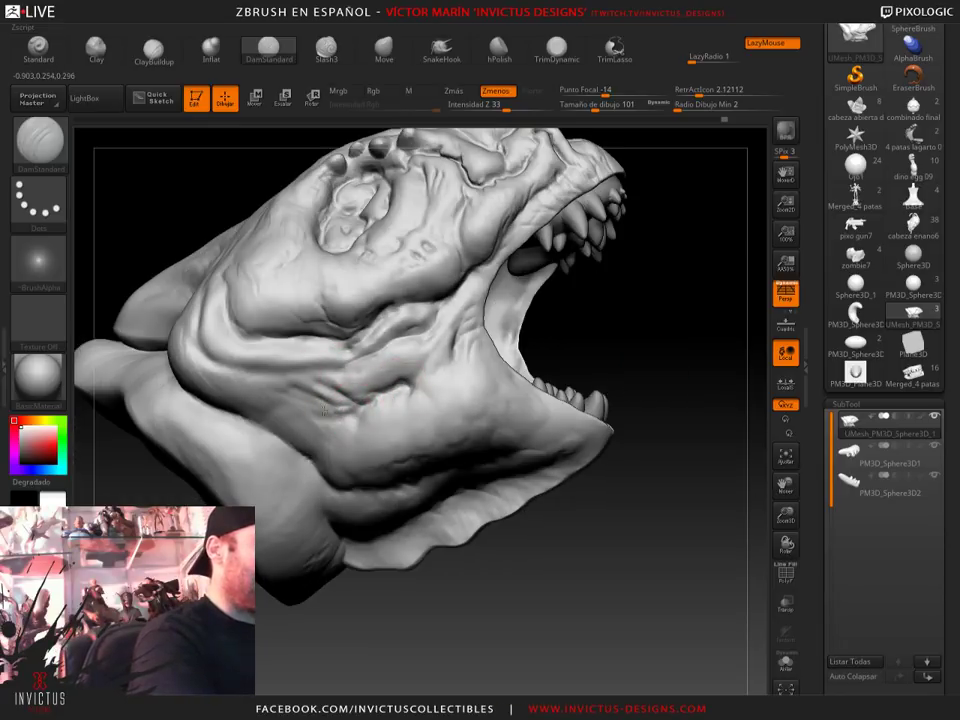
Review the lower jaw and snout from side and front, then activate the ClayBuildup brush
drag(493, 354, 423, 361)
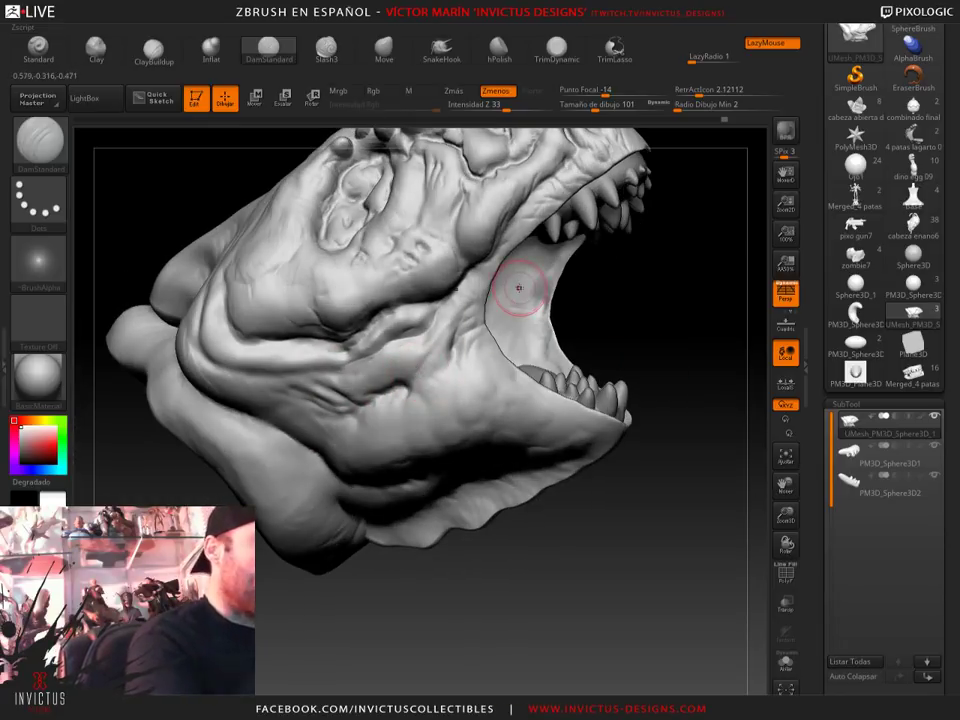
mouse_move(649, 339)
mouse_down()
mouse_move(677, 339)
mouse_move(317, 465)
mouse_up()
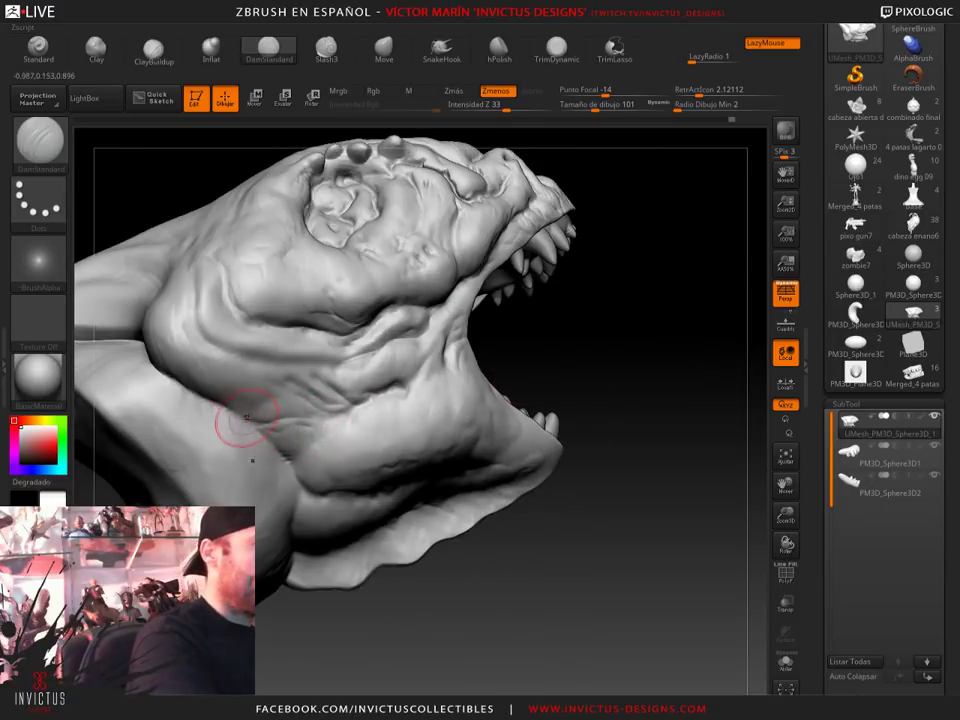
drag(602, 392, 366, 400)
mouse_move(317, 375)
mouse_down()
mouse_move(695, 375)
mouse_move(394, 386)
mouse_up()
mouse_move(608, 366)
mouse_down()
mouse_move(724, 364)
mouse_move(478, 413)
mouse_up()
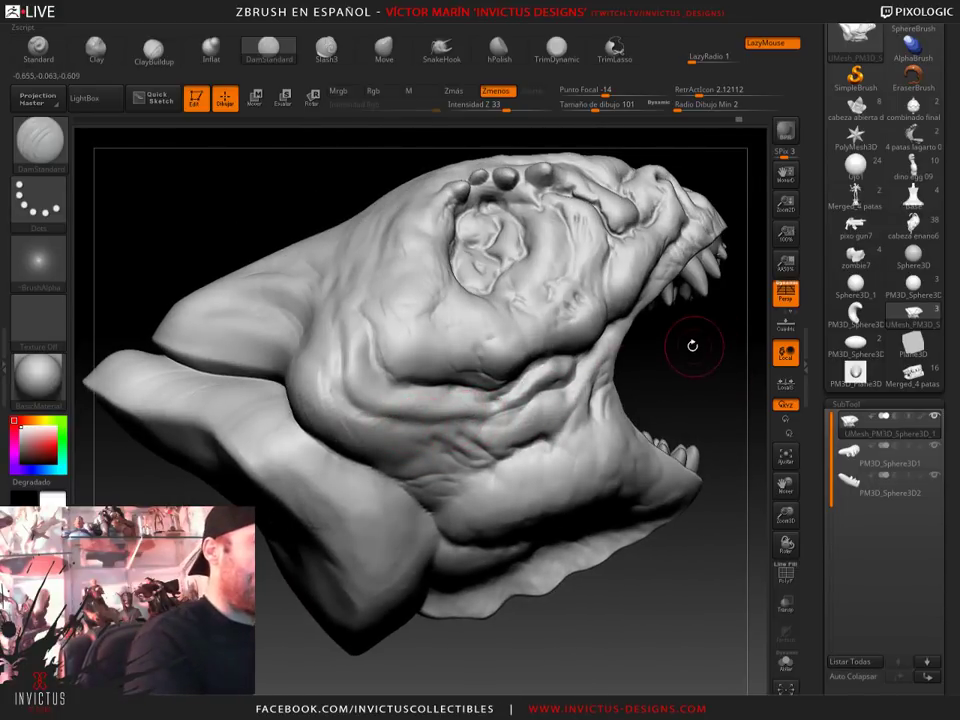
drag(692, 343, 373, 401)
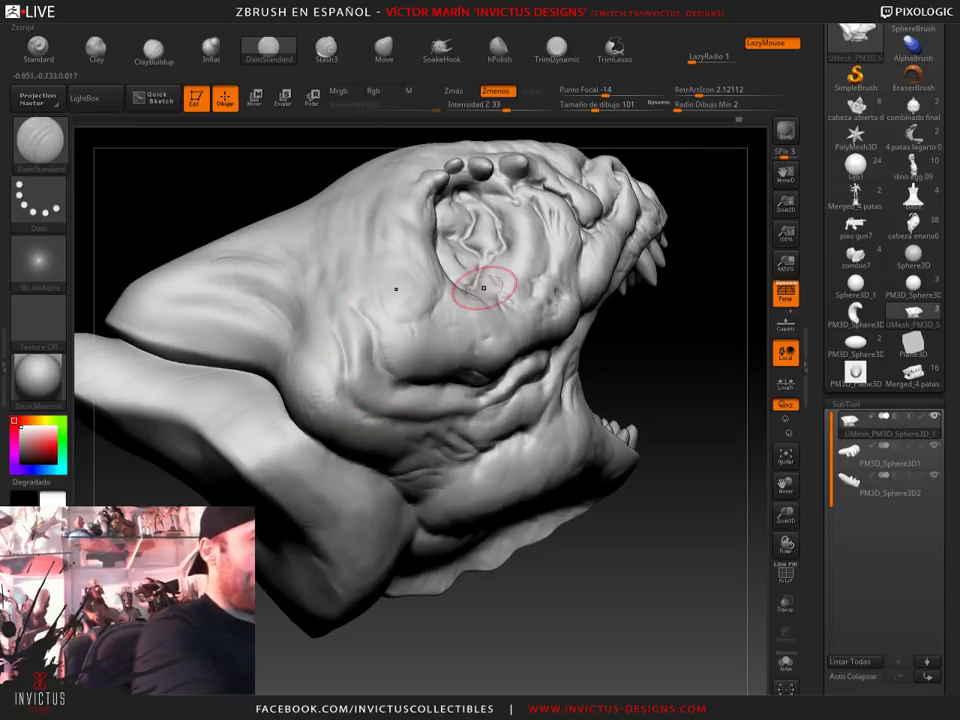
mouse_move(700, 340)
mouse_down()
mouse_move(621, 311)
mouse_move(681, 289)
mouse_up()
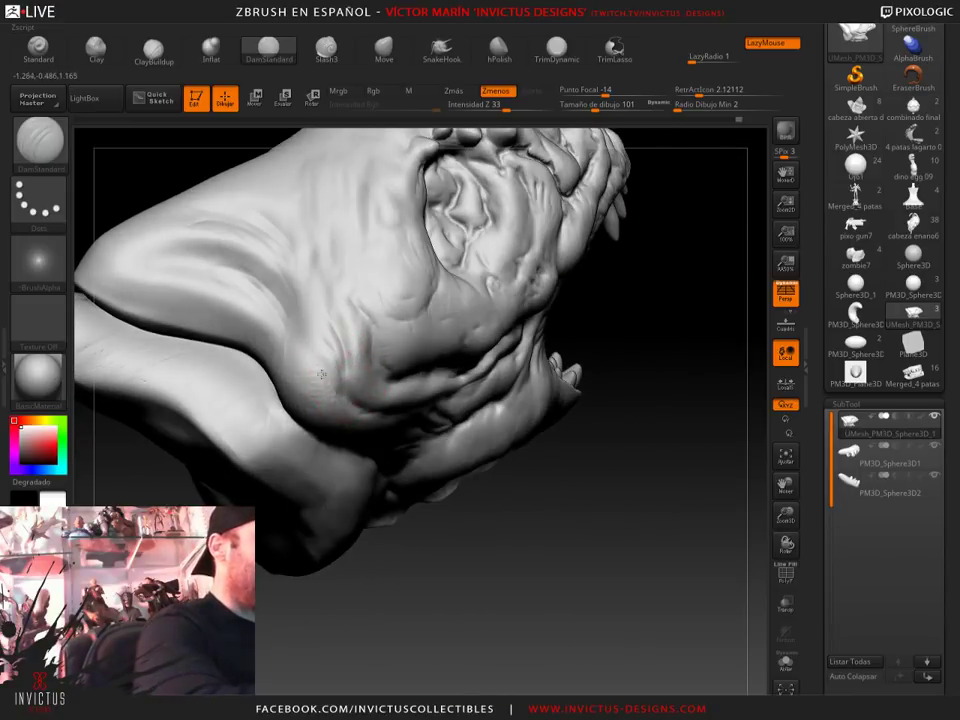
mouse_move(640, 420)
mouse_down()
mouse_move(679, 403)
mouse_move(696, 332)
mouse_move(514, 401)
mouse_up()
mouse_move(680, 420)
mouse_down()
mouse_move(698, 376)
mouse_move(660, 380)
mouse_up()
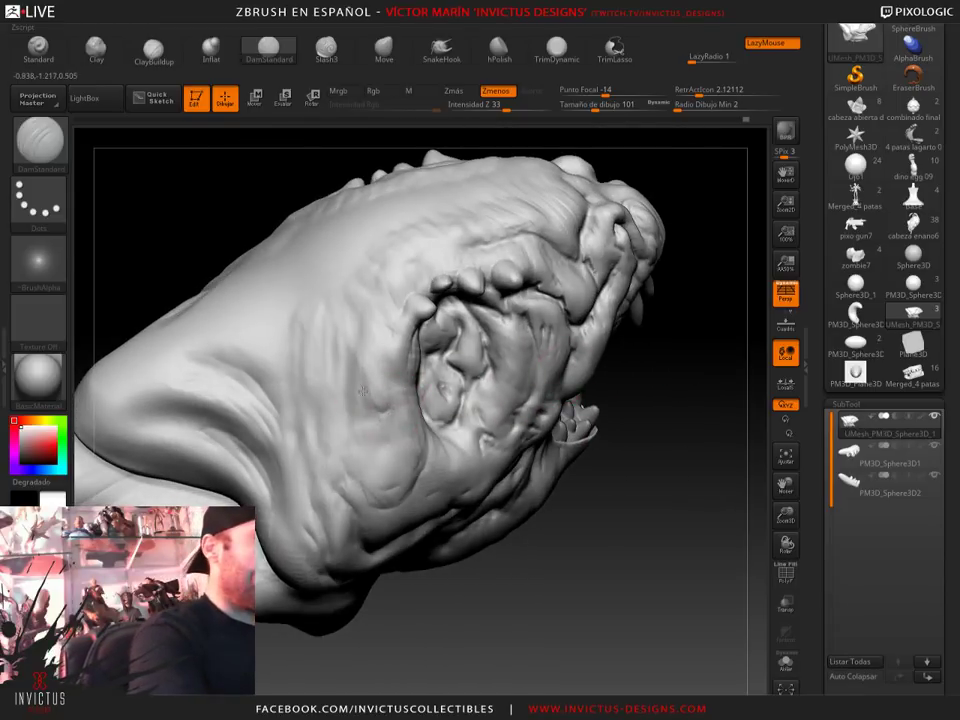
drag(407, 285, 401, 188)
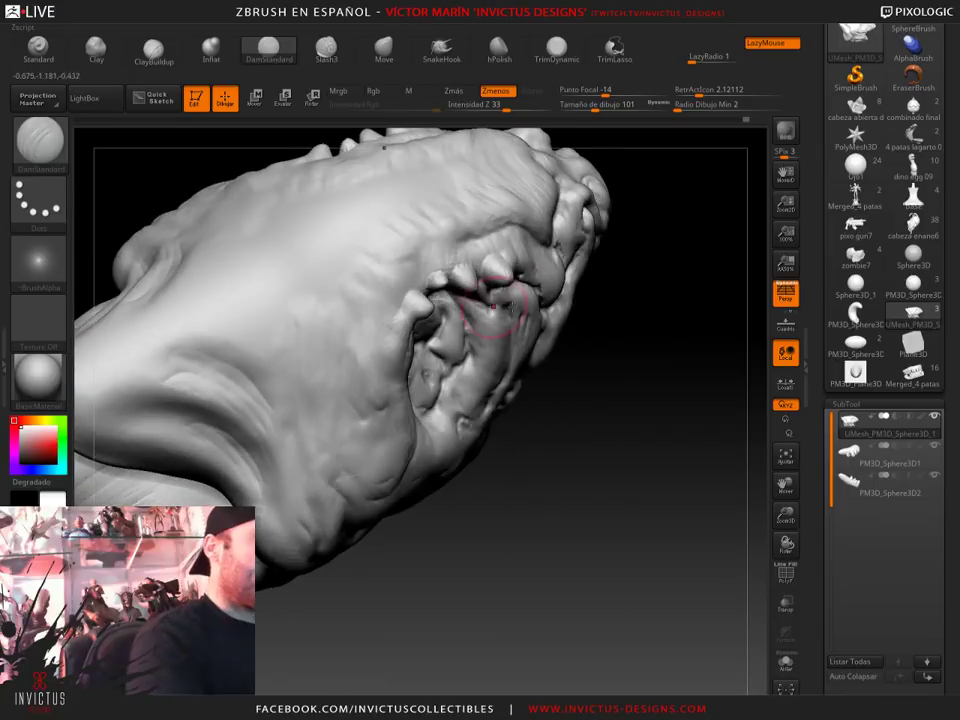
click(153, 48)
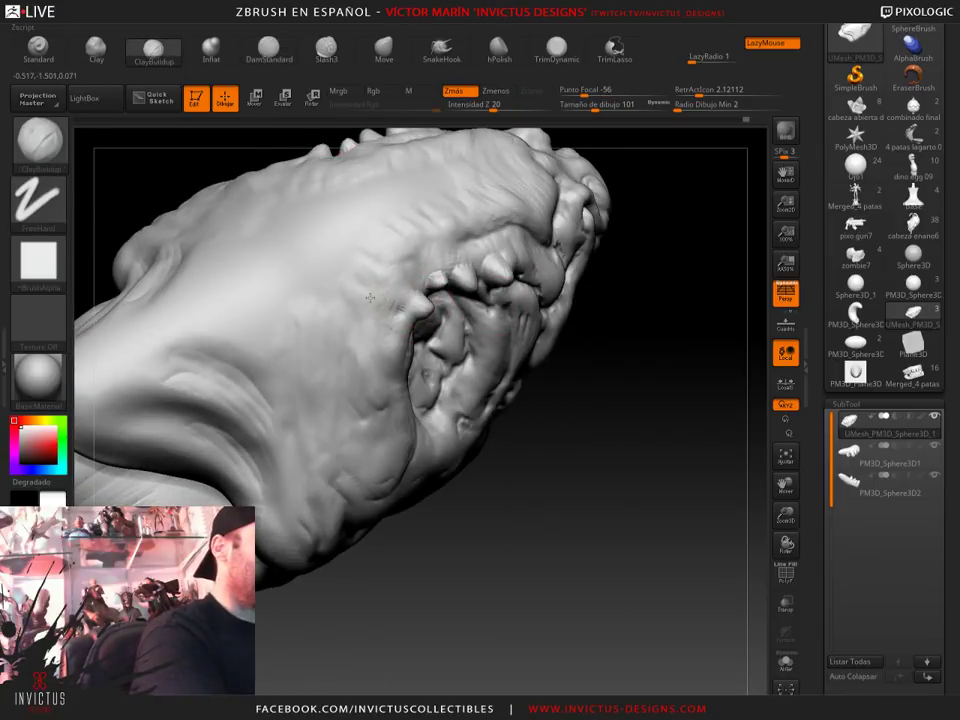
drag(579, 339, 418, 274)
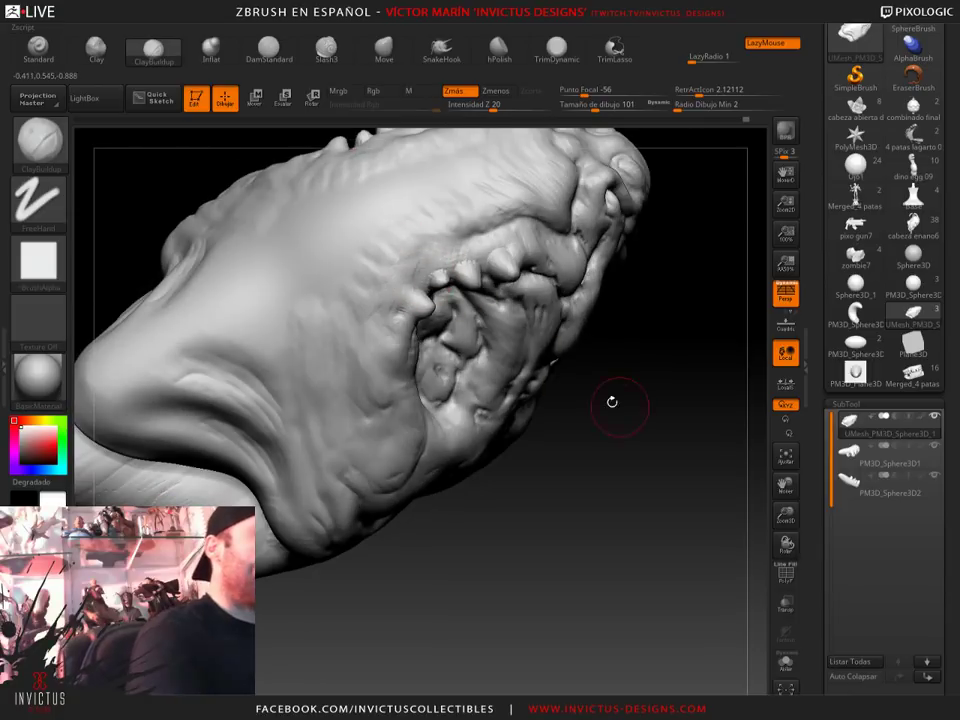
drag(612, 402, 461, 246)
mouse_move(671, 371)
mouse_down()
mouse_move(657, 313)
mouse_move(272, 133)
mouse_up()
click(96, 48)
drag(617, 437, 414, 265)
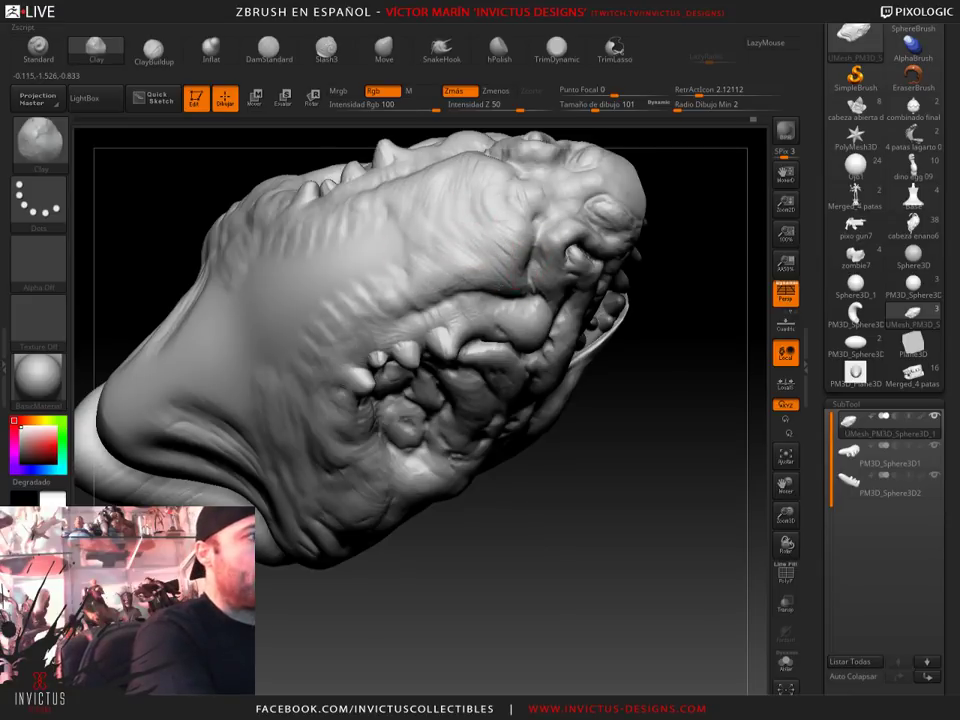
drag(690, 420, 600, 300)
drag(707, 332, 520, 255)
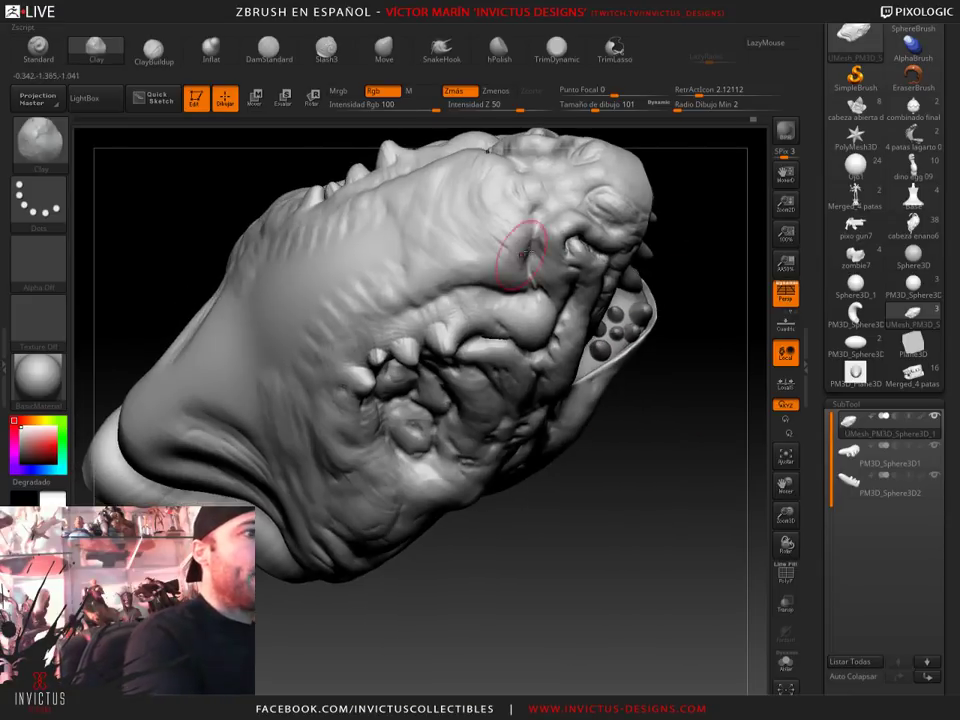
mouse_move(660, 208)
mouse_down()
mouse_move(675, 328)
mouse_move(689, 234)
mouse_move(600, 204)
mouse_move(660, 216)
mouse_move(635, 250)
mouse_move(709, 210)
mouse_move(639, 244)
mouse_move(720, 258)
mouse_up()
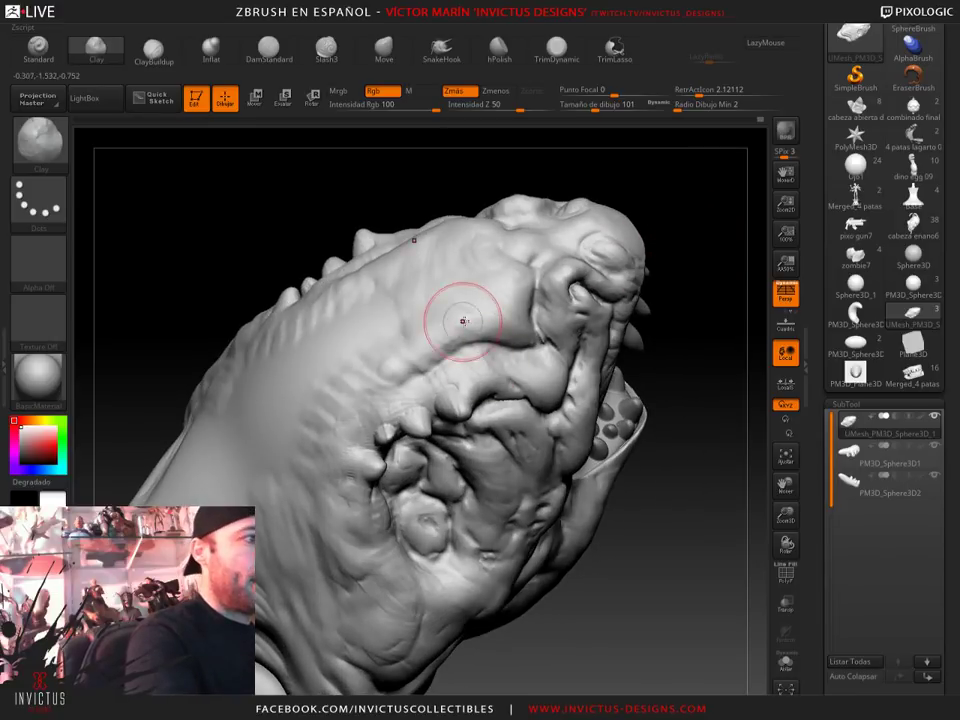
mouse_move(680, 360)
mouse_down()
mouse_move(725, 382)
mouse_move(707, 401)
mouse_move(690, 380)
mouse_up()
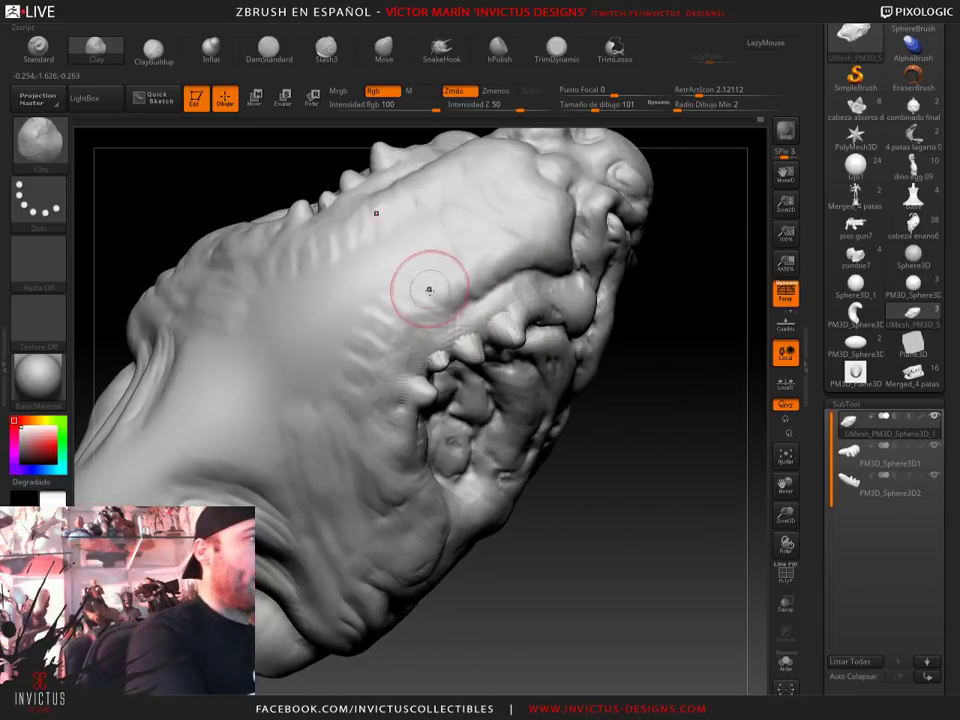
drag(634, 521, 401, 315)
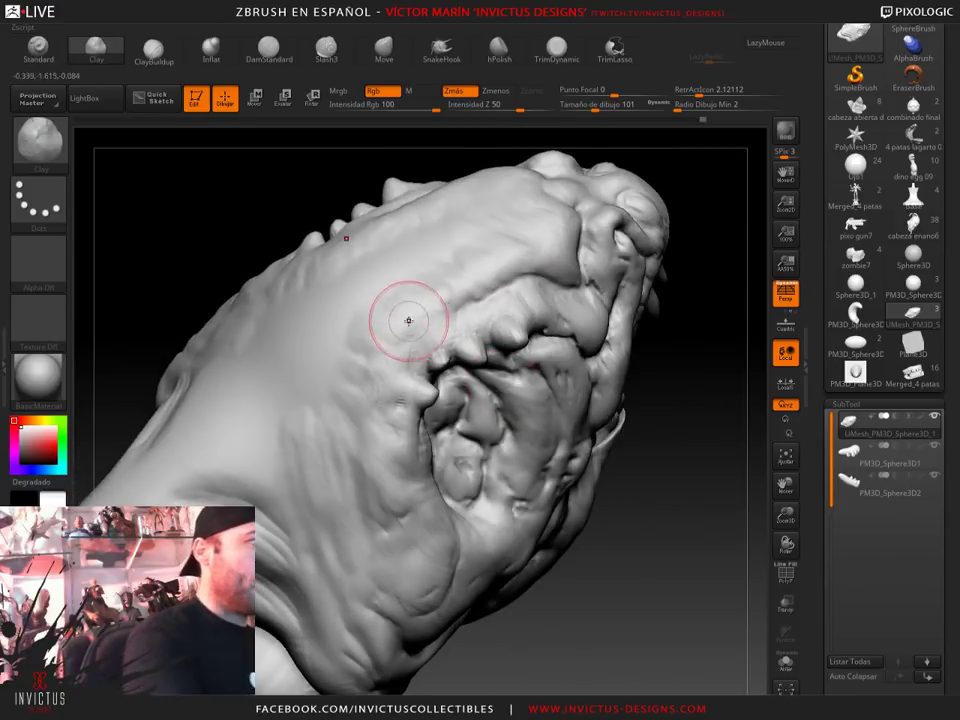
mouse_move(640, 450)
mouse_down()
mouse_move(659, 472)
mouse_move(398, 416)
mouse_up()
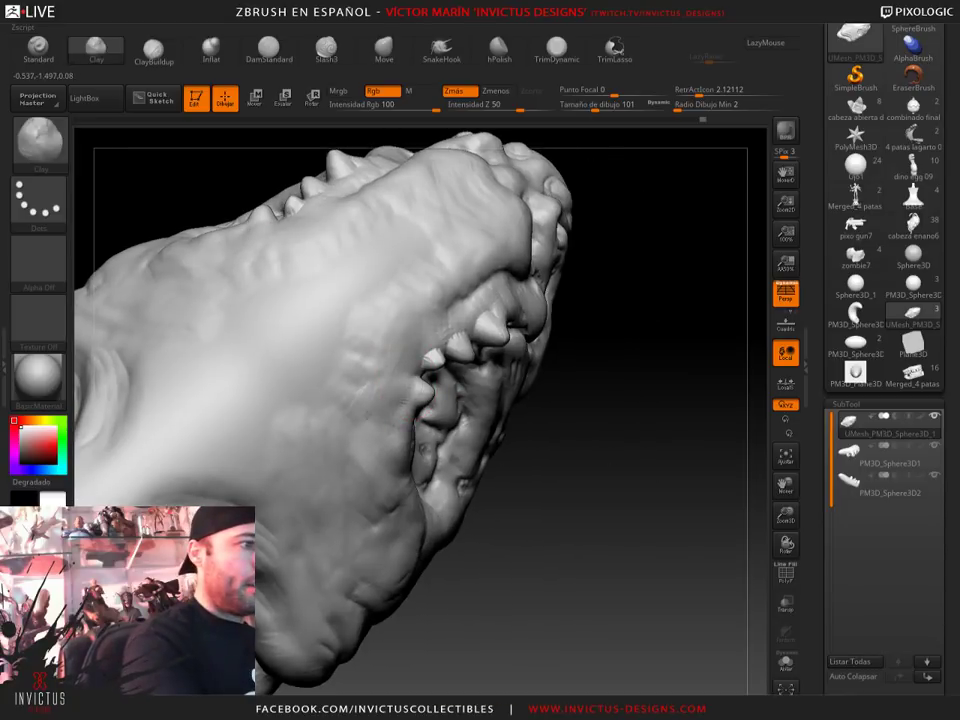
drag(569, 463, 470, 420)
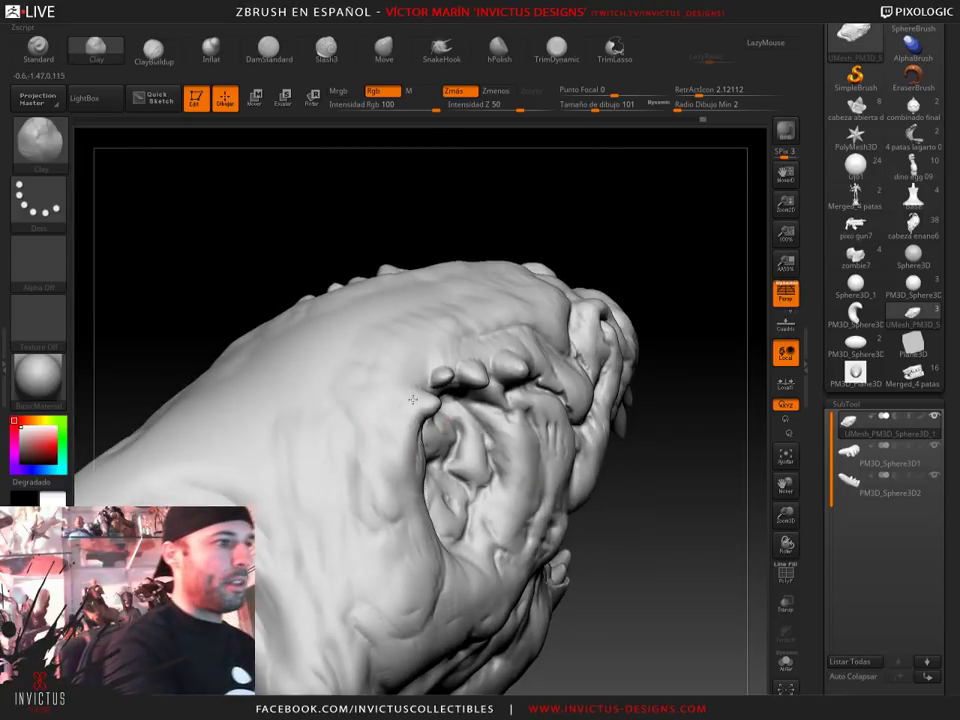
drag(656, 444, 555, 330)
key(b)
key(c)
key(b)
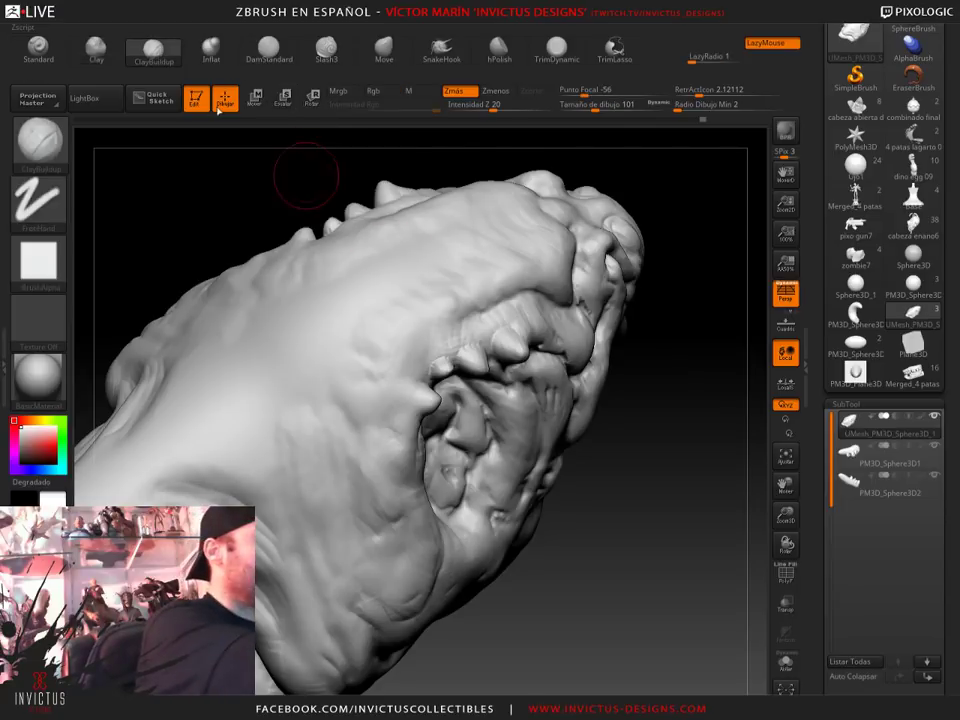
drag(677, 326, 429, 343)
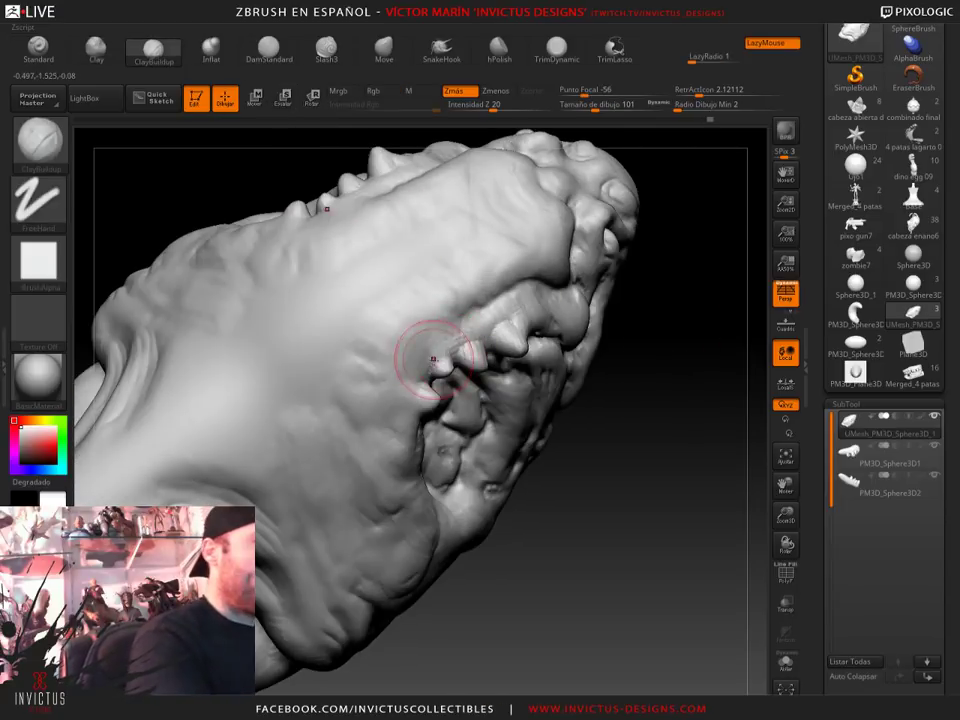
drag(654, 378, 610, 360)
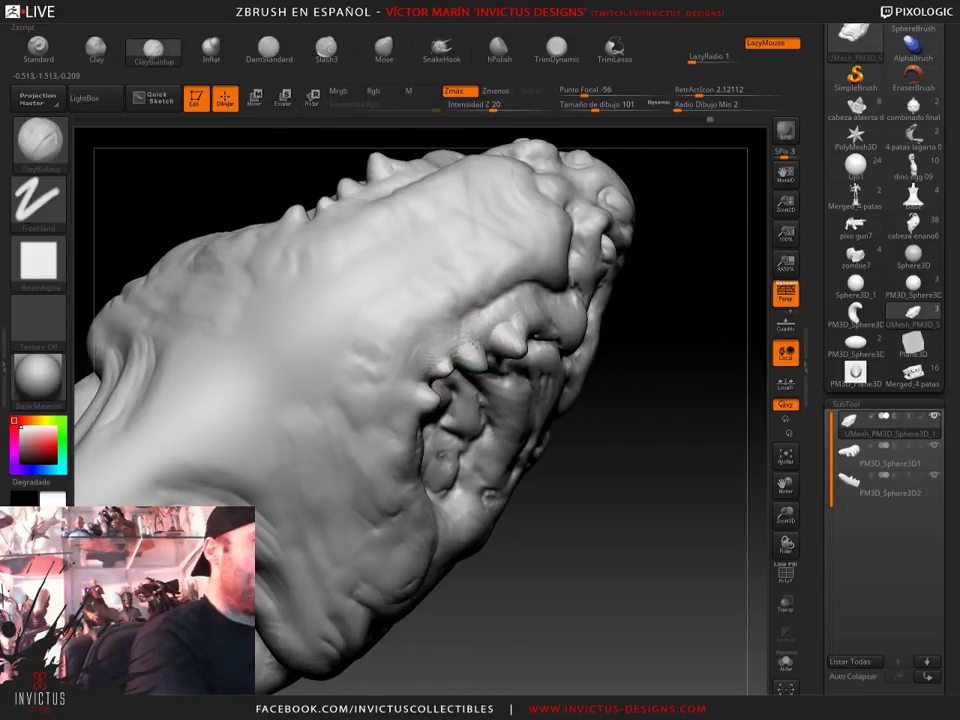
drag(471, 325, 499, 326)
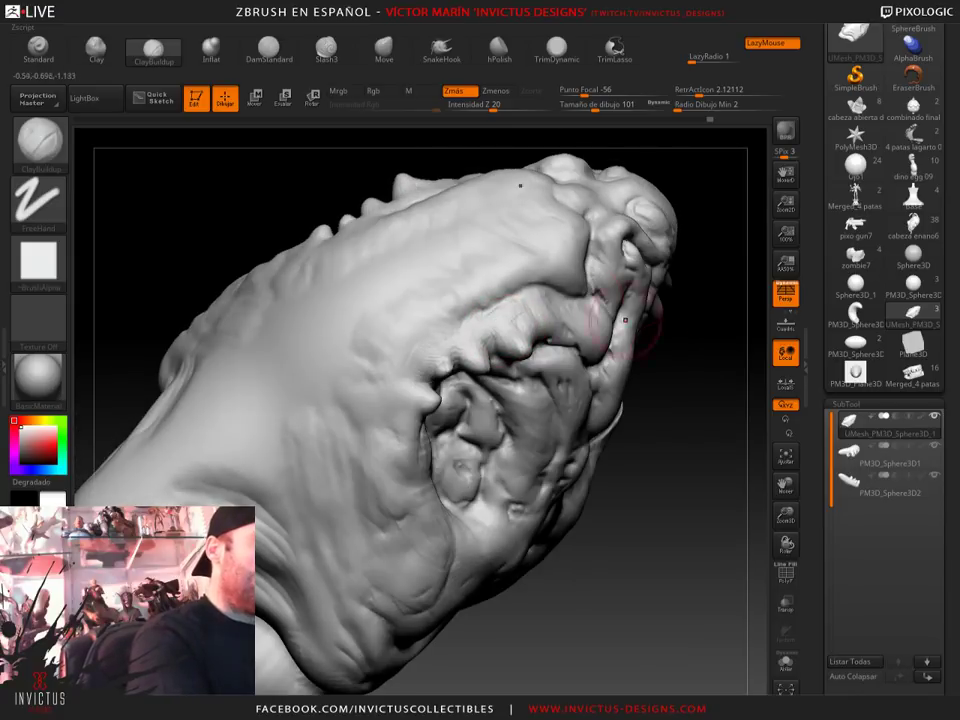
drag(625, 320, 536, 332)
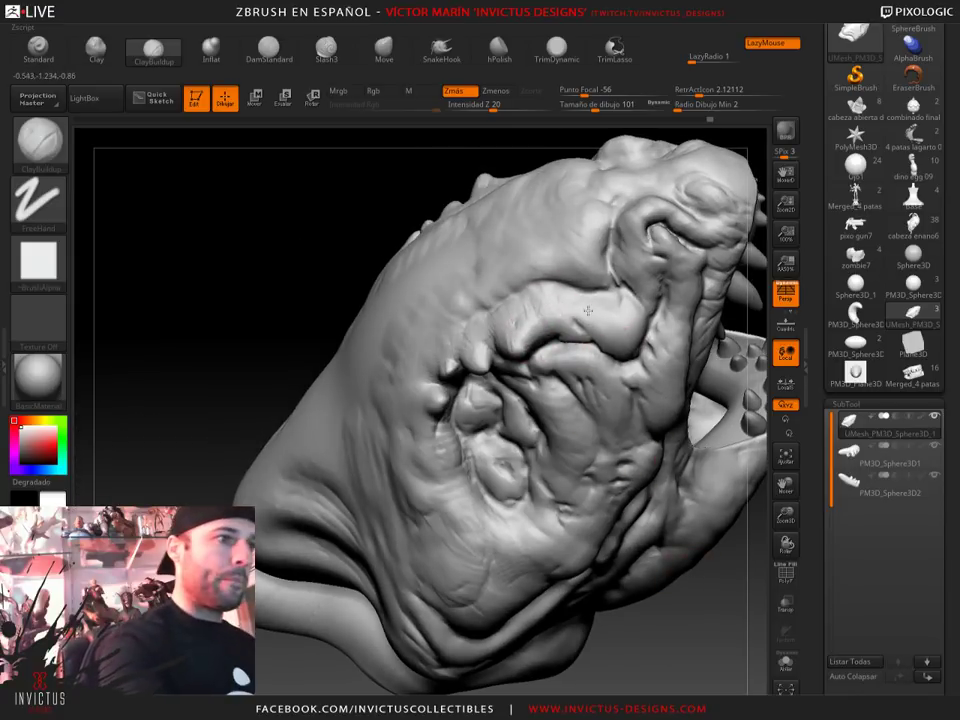
mouse_move(588, 311)
mouse_down()
mouse_move(279, 279)
mouse_move(687, 498)
mouse_move(679, 492)
mouse_move(673, 531)
mouse_move(690, 486)
mouse_move(696, 369)
mouse_up()
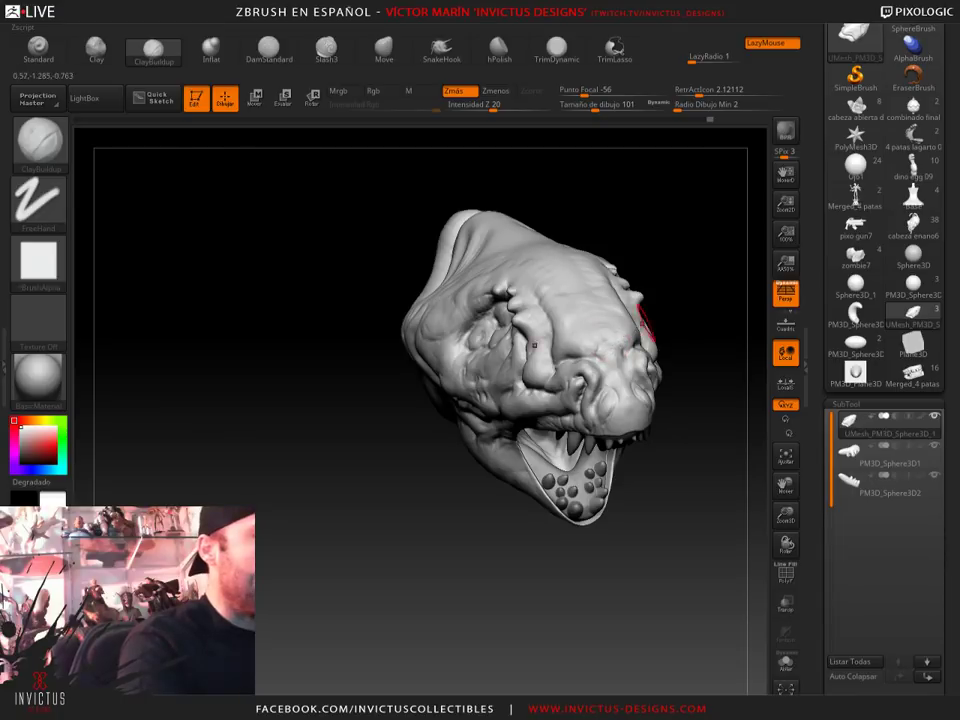
Turn the open jaw toward the viewer and switch to the Inflat brush at draw size 437
mouse_move(534, 345)
mouse_down()
mouse_move(588, 347)
mouse_move(670, 413)
mouse_move(670, 552)
mouse_up()
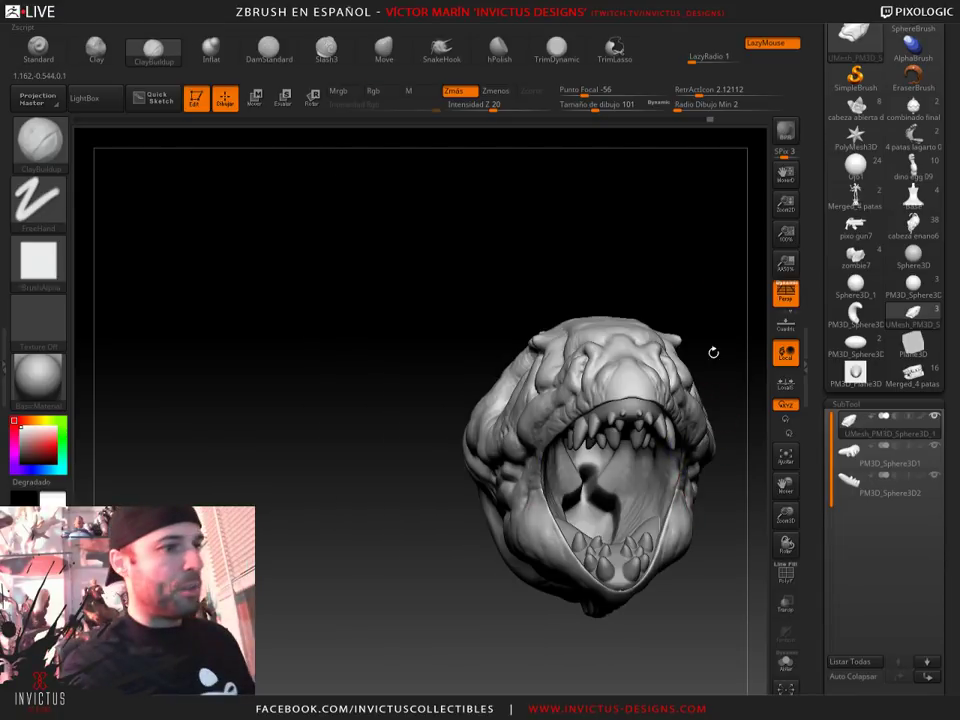
mouse_move(713, 349)
alt+mouse_down()
mouse_move(667, 349)
mouse_move(662, 379)
mouse_move(636, 407)
mouse_move(600, 399)
mouse_move(675, 360)
mouse_move(654, 392)
mouse_move(640, 385)
mouse_move(650, 370)
alt+mouse_up()
click(211, 47)
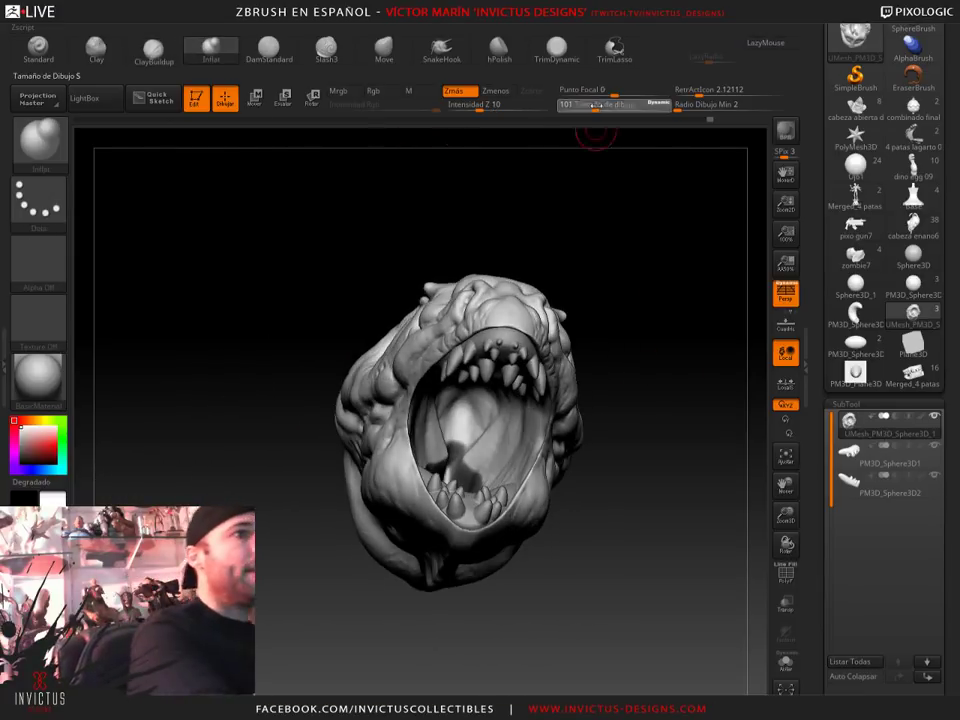
mouse_move(575, 106)
mouse_down()
mouse_move(631, 111)
mouse_move(530, 422)
mouse_move(484, 439)
mouse_up()
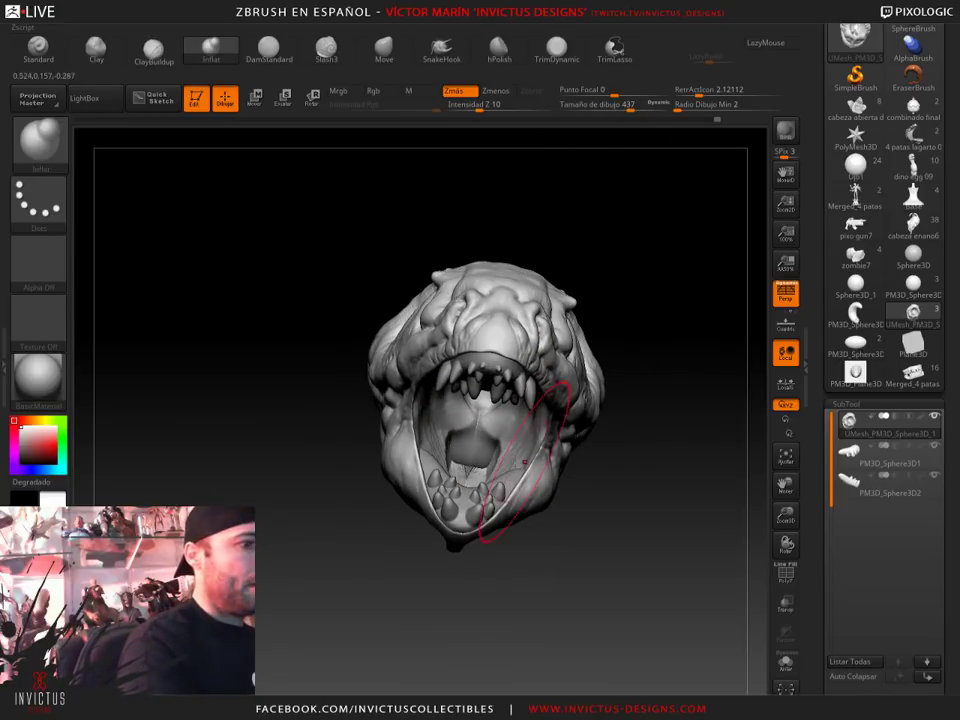
Inspect the jaw and tongue from several angles, then Ctrl-click the canvas to mask the head
mouse_move(352, 346)
mouse_down()
mouse_move(525, 442)
mouse_move(551, 320)
mouse_move(636, 274)
mouse_up()
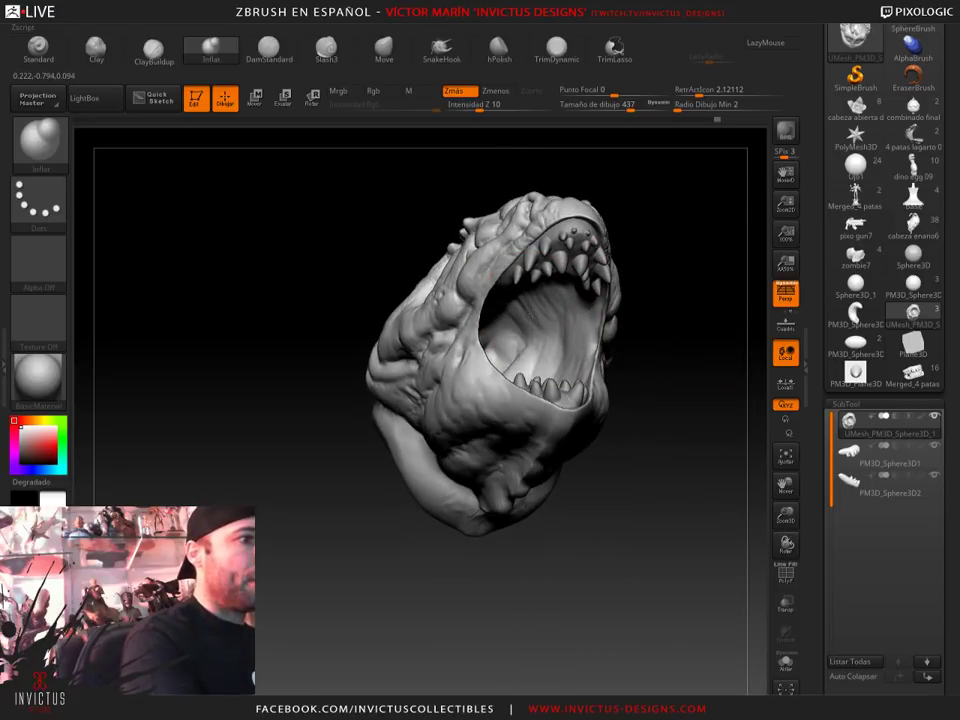
drag(600, 380, 520, 405)
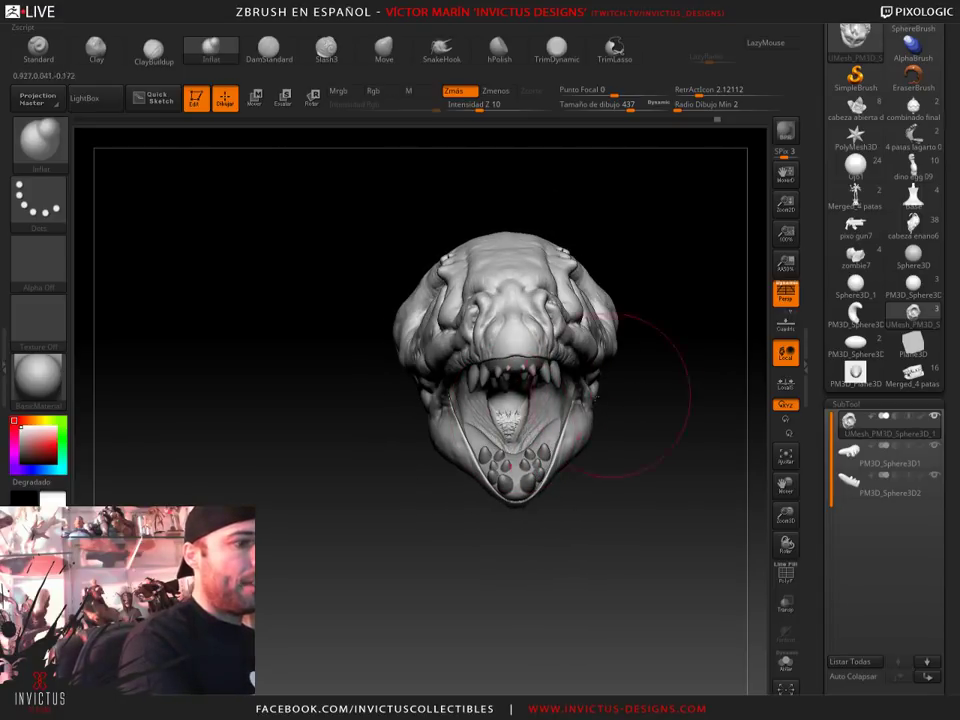
drag(621, 364, 514, 461)
drag(643, 455, 643, 430)
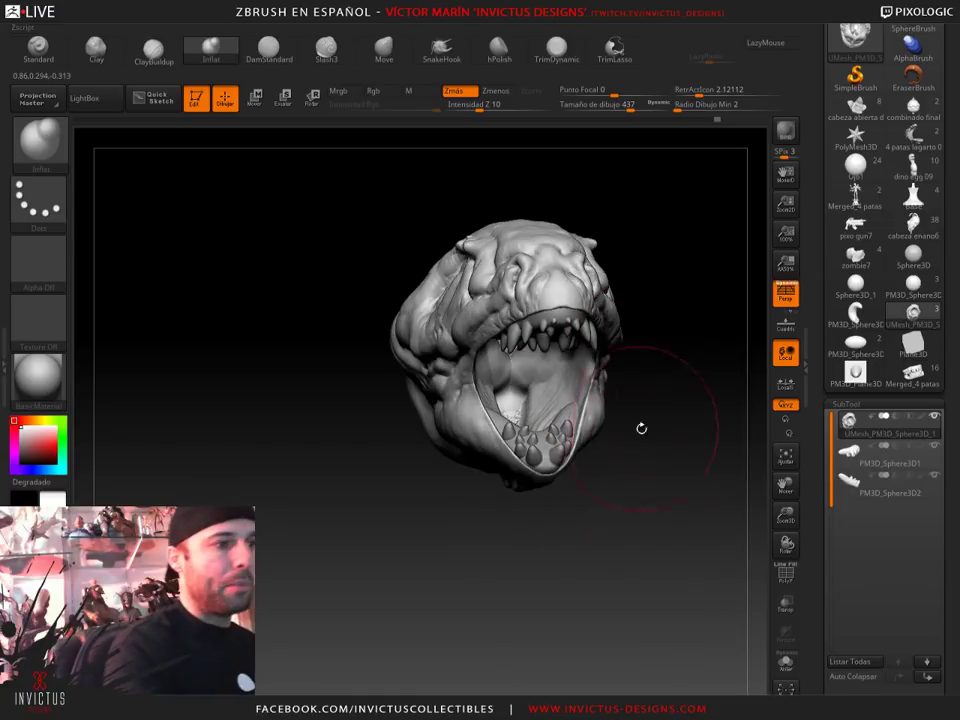
drag(604, 393, 515, 410)
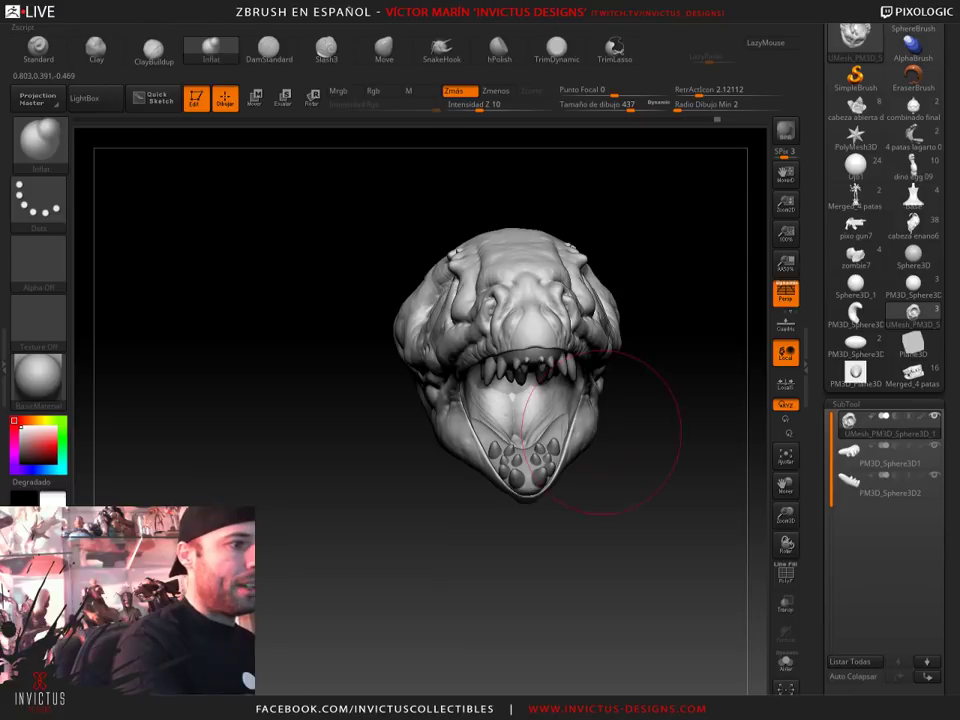
key(ctrl)
ctrl+click(662, 432)
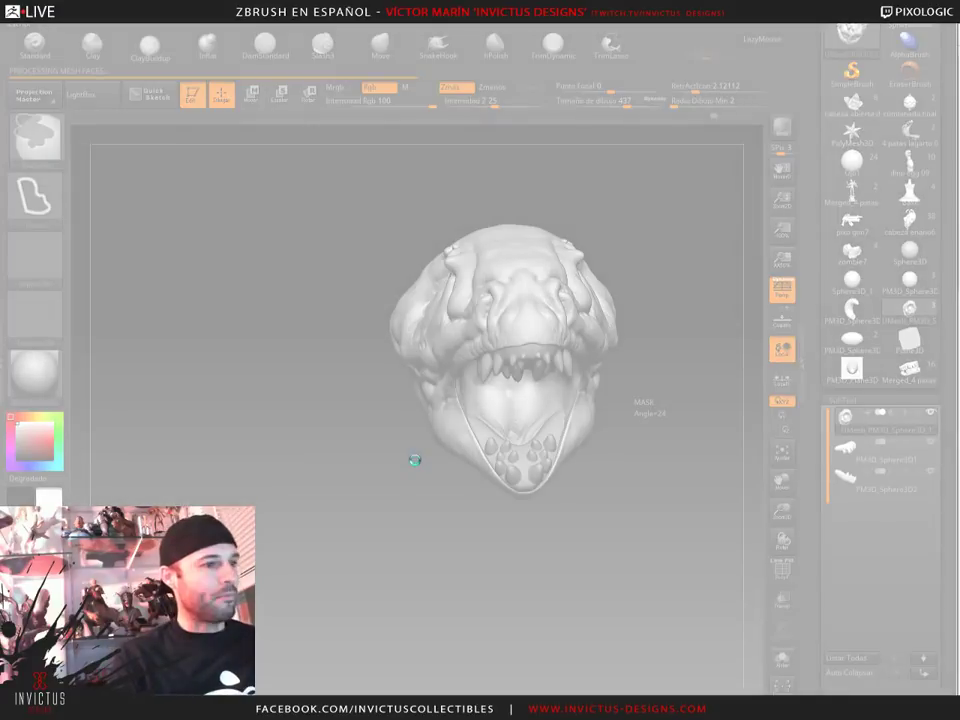
Close the frozen ZBrush session so ZBrush can be relaunched
click(392, 385)
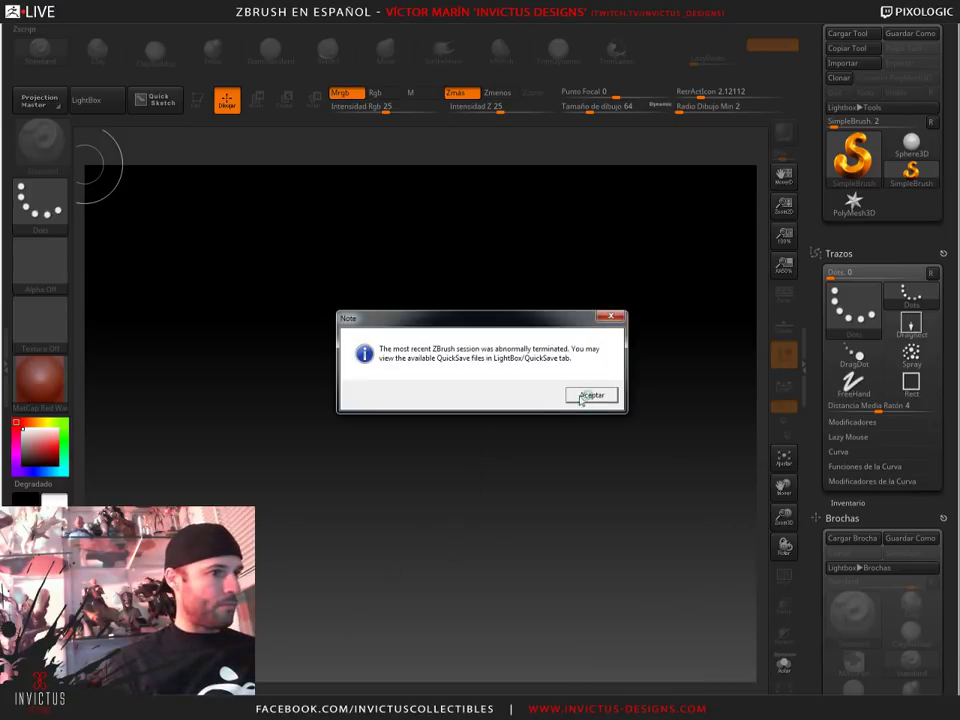
Dismiss the crash notice and home popup, then load the QS_3981.ZPR quicksave from Lightbox
click(583, 395)
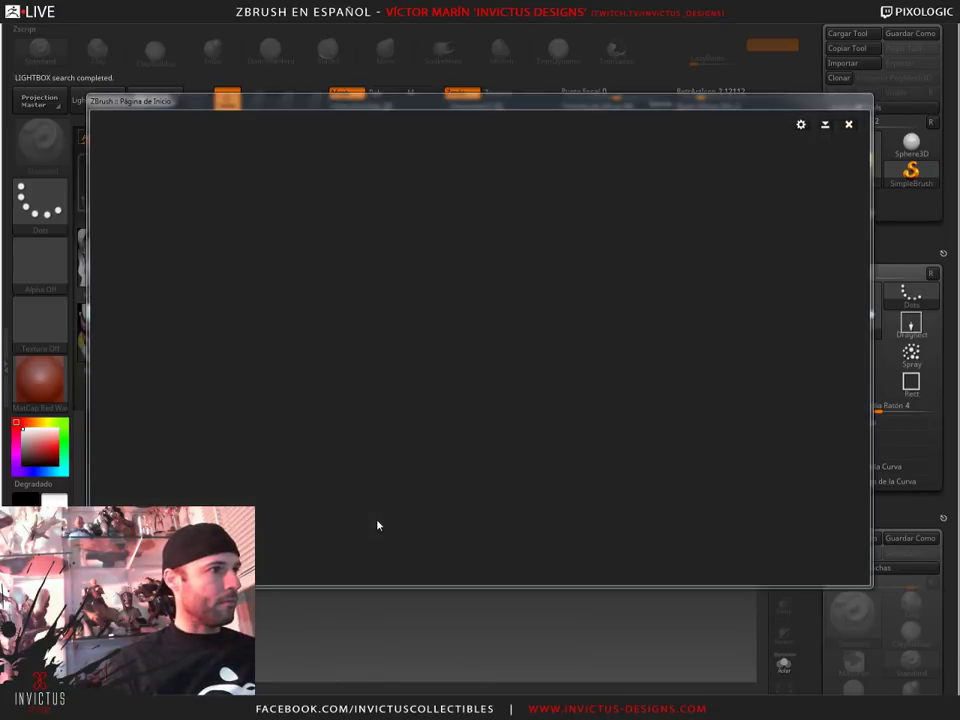
click(848, 124)
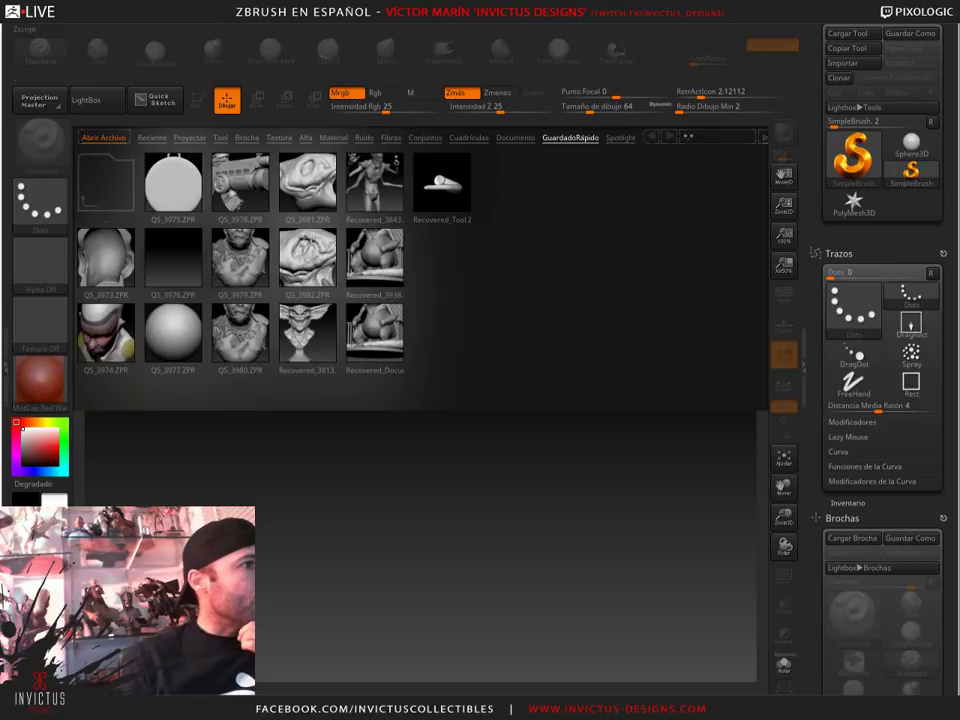
double_click(307, 183)
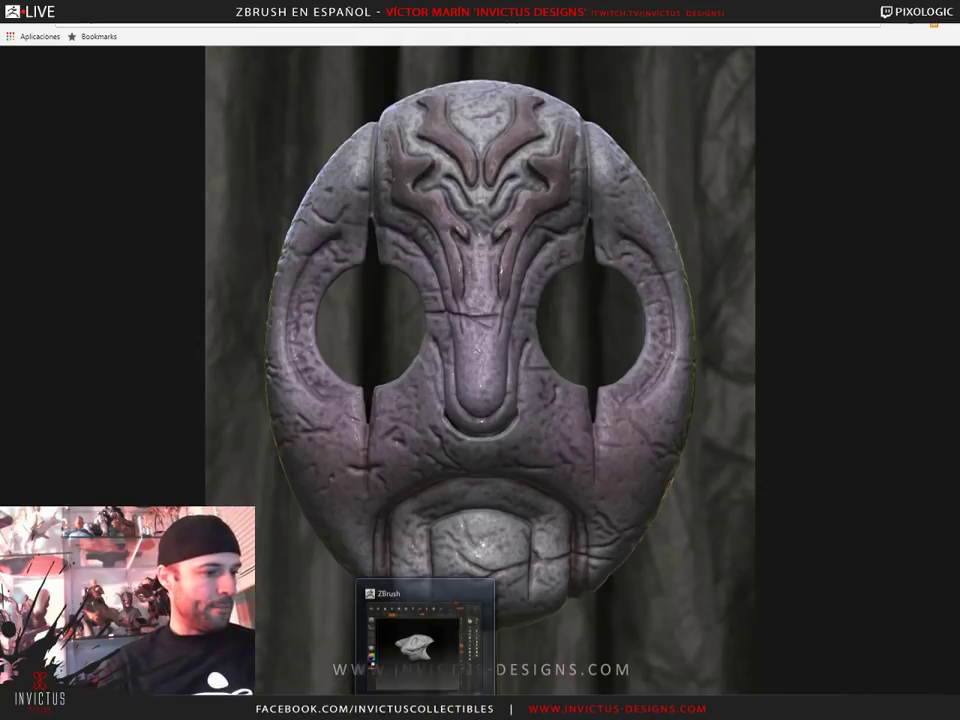
Return to ZBrush and load the zombie7 tool through Tool > Cargar Tool
click(422, 680)
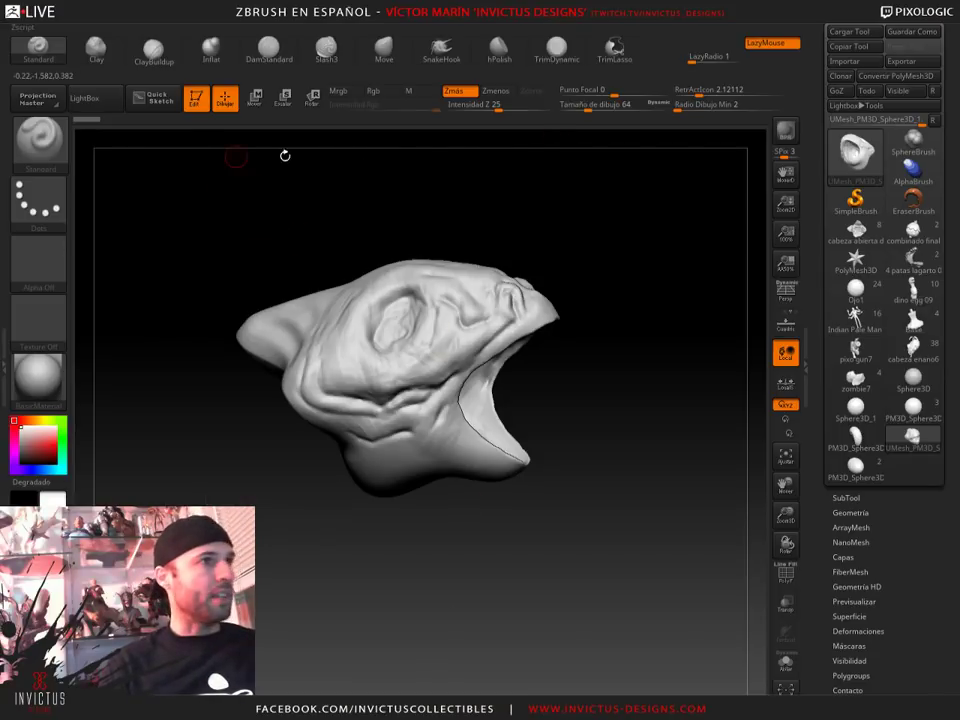
click(850, 32)
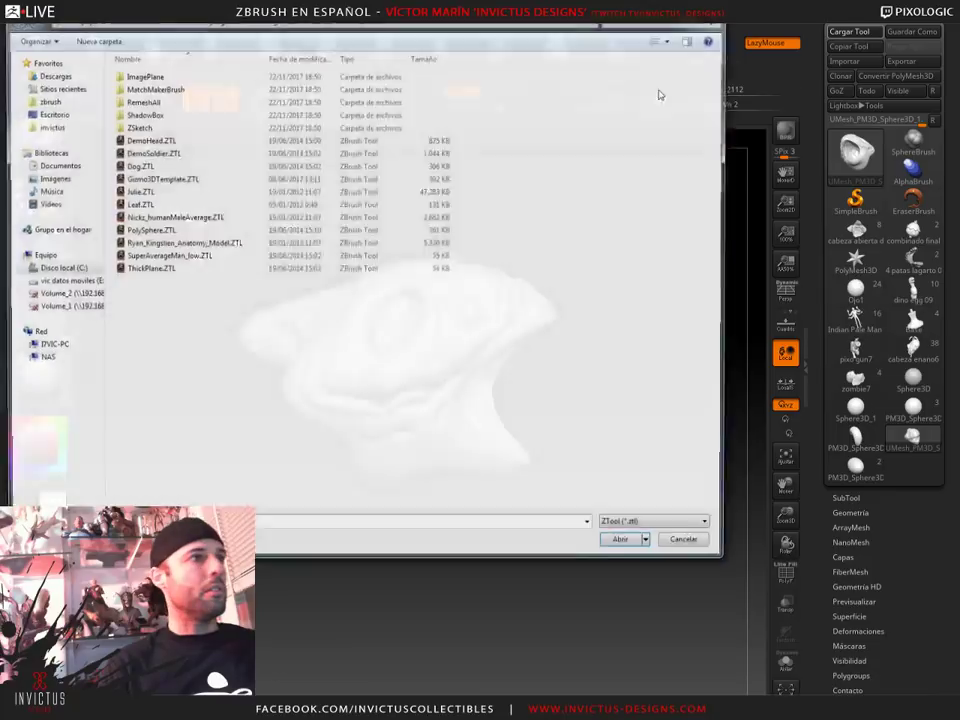
key(Escape)
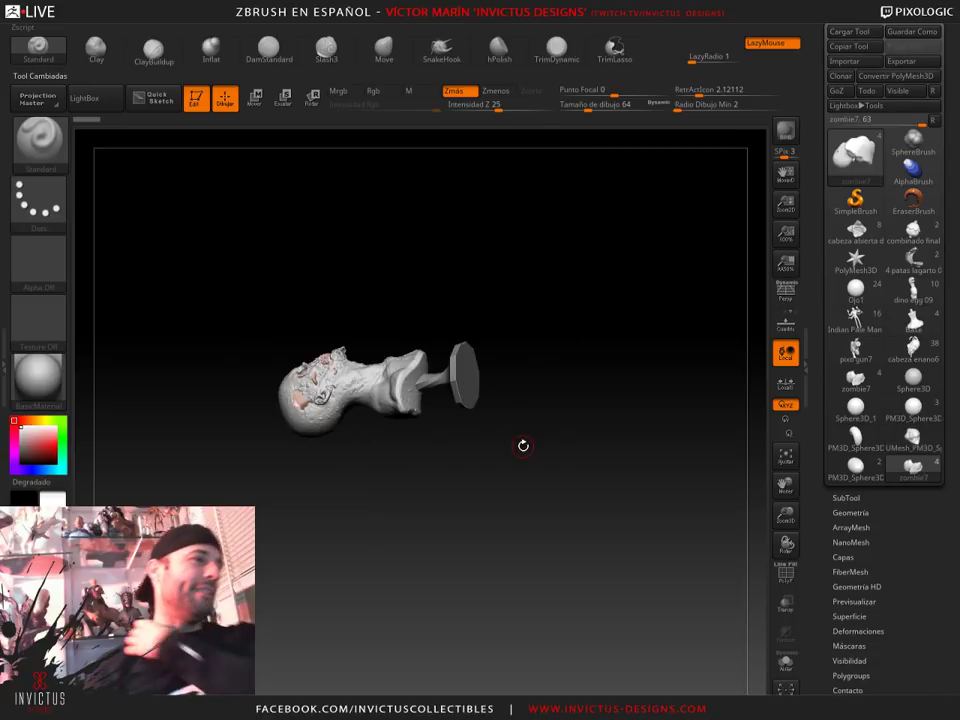
Fill the bust's visible subtools with SubTool Master > Rellenar and bring it to front view
drag(576, 400, 529, 446)
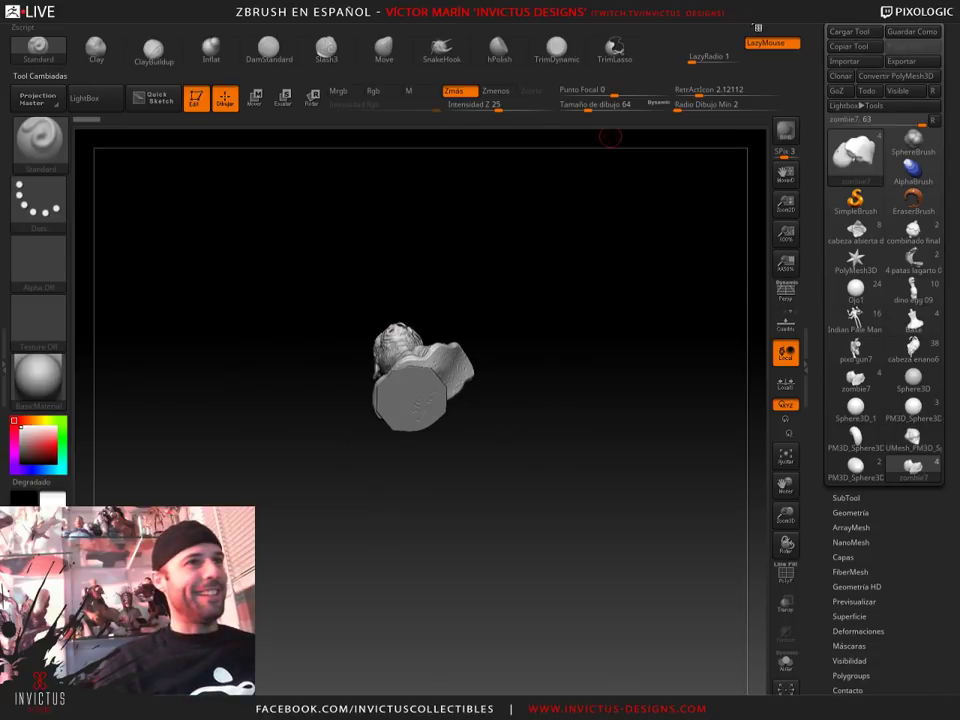
click(757, 27)
click(793, 198)
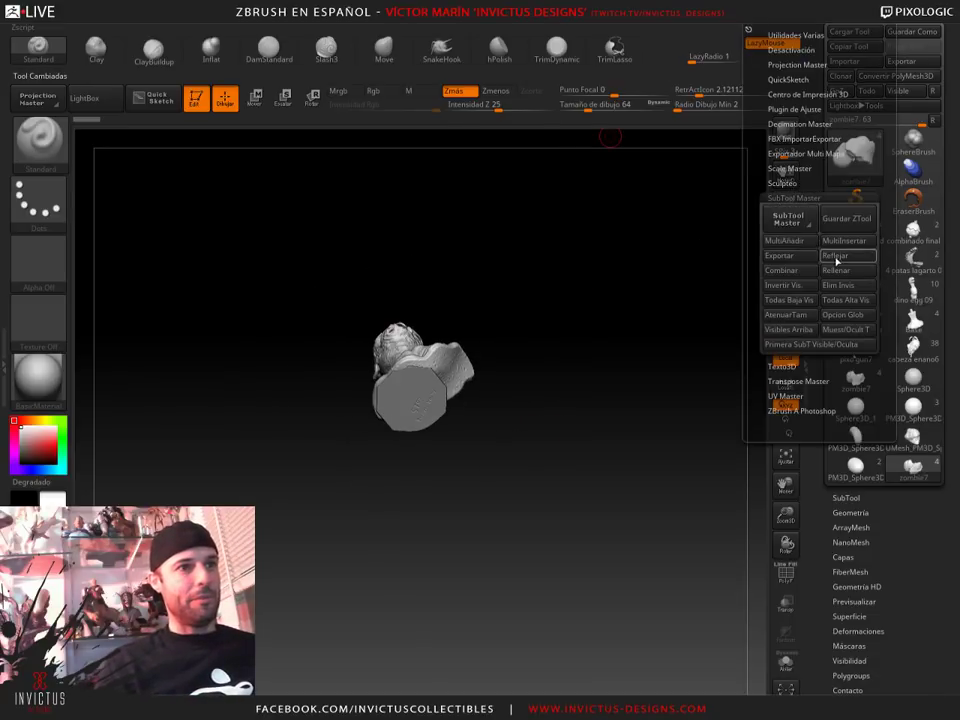
click(836, 270)
click(414, 286)
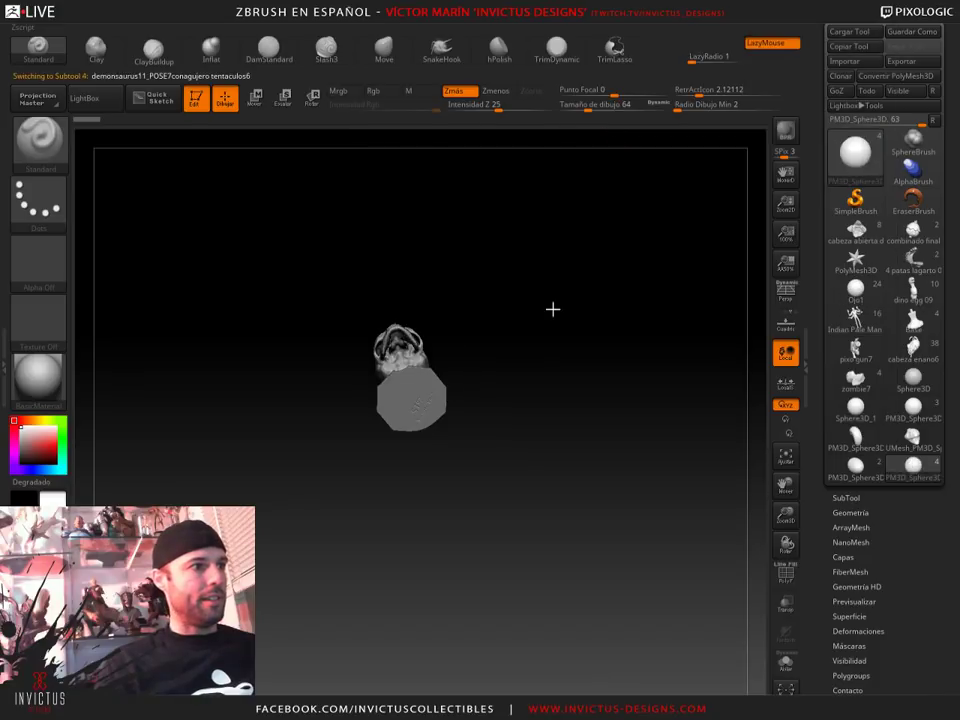
drag(553, 311, 544, 343)
mouse_move(553, 287)
mouse_down()
mouse_move(557, 391)
mouse_move(395, 240)
mouse_up()
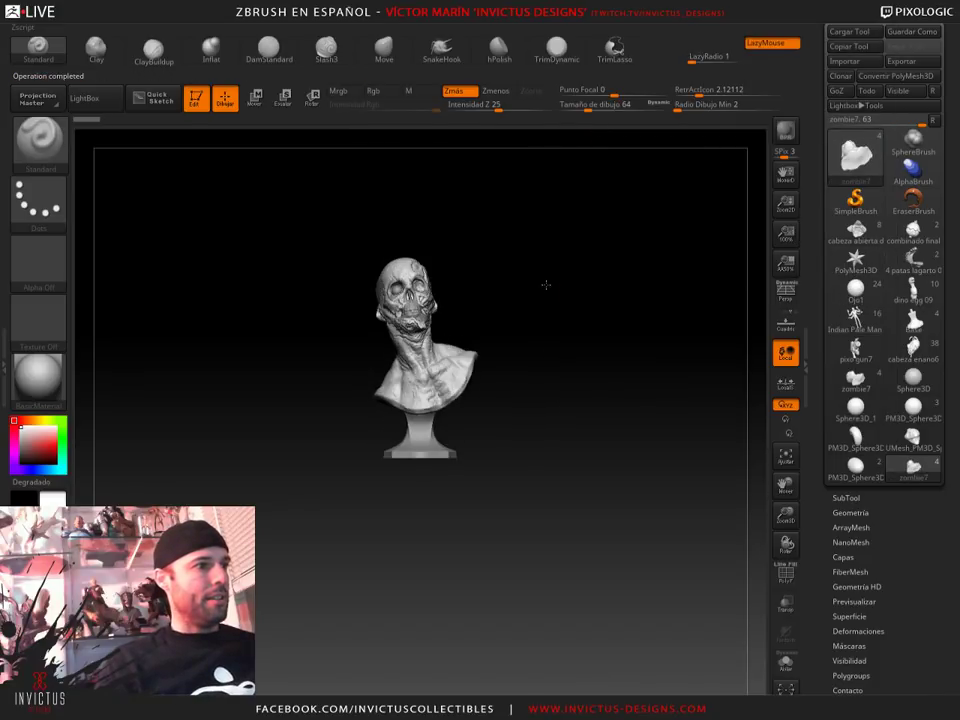
Select the skull subtool, raise all subtools with Todas Alta, and rotate to review detail
alt+click(445, 272)
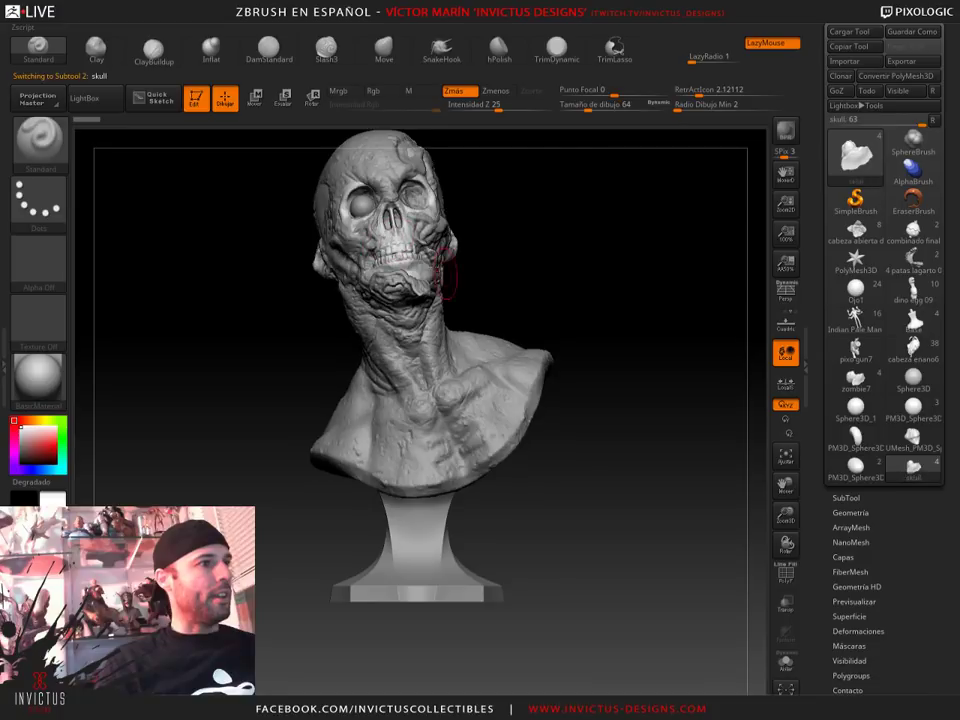
drag(548, 266, 634, 352)
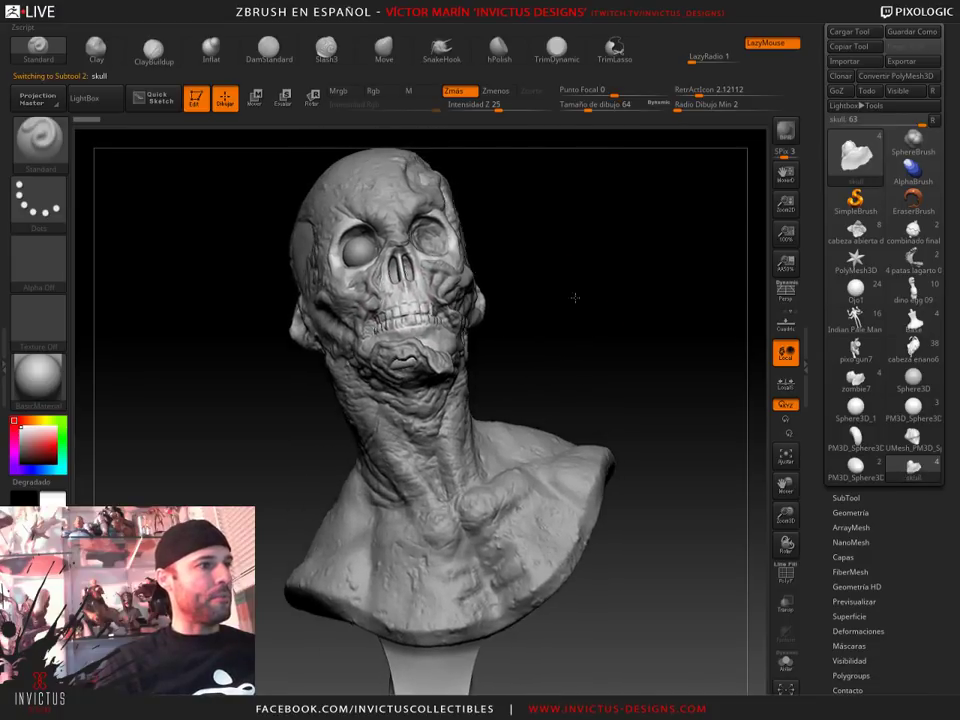
click(846, 502)
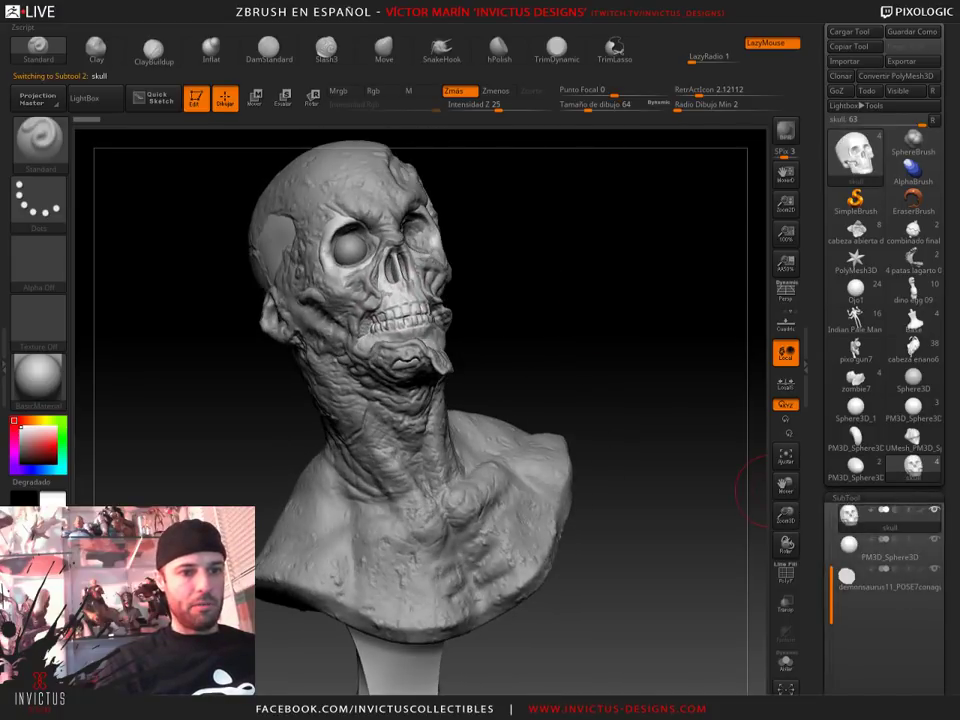
scroll(952, 553, down, 5)
click(918, 627)
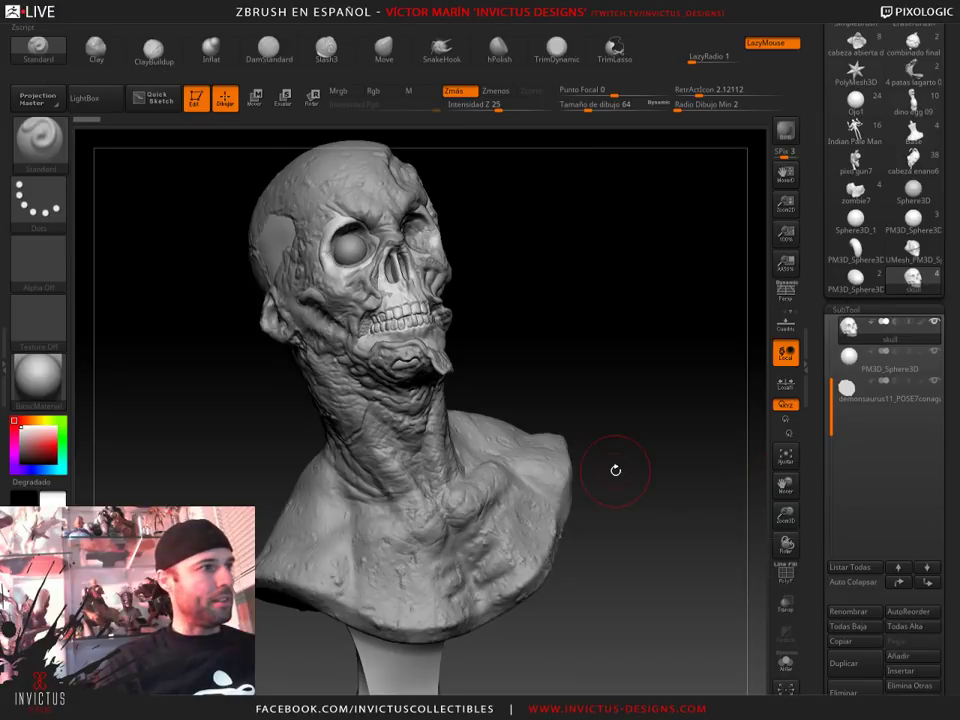
mouse_move(546, 347)
mouse_down()
mouse_move(597, 377)
mouse_move(394, 352)
mouse_up()
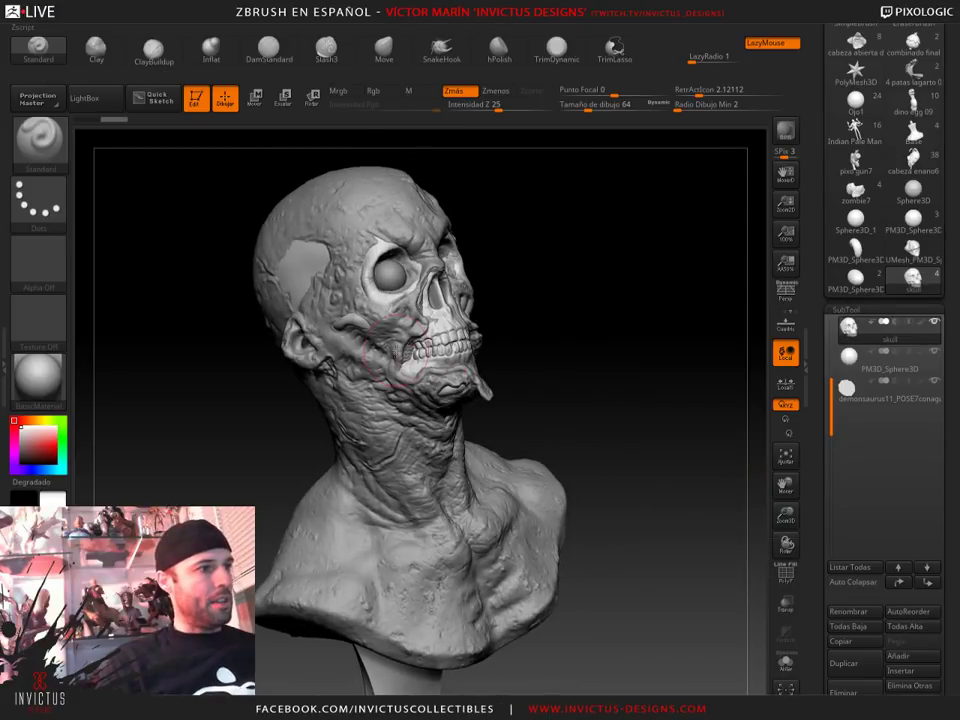
mouse_move(587, 405)
mouse_down()
mouse_move(283, 431)
mouse_move(287, 446)
mouse_up()
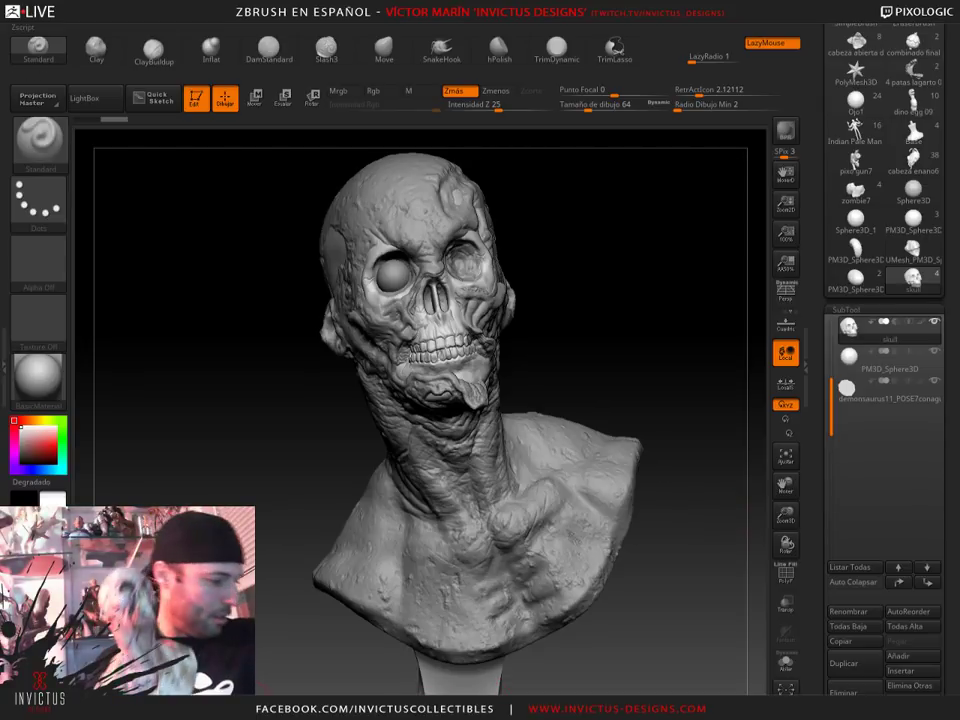
key(super)
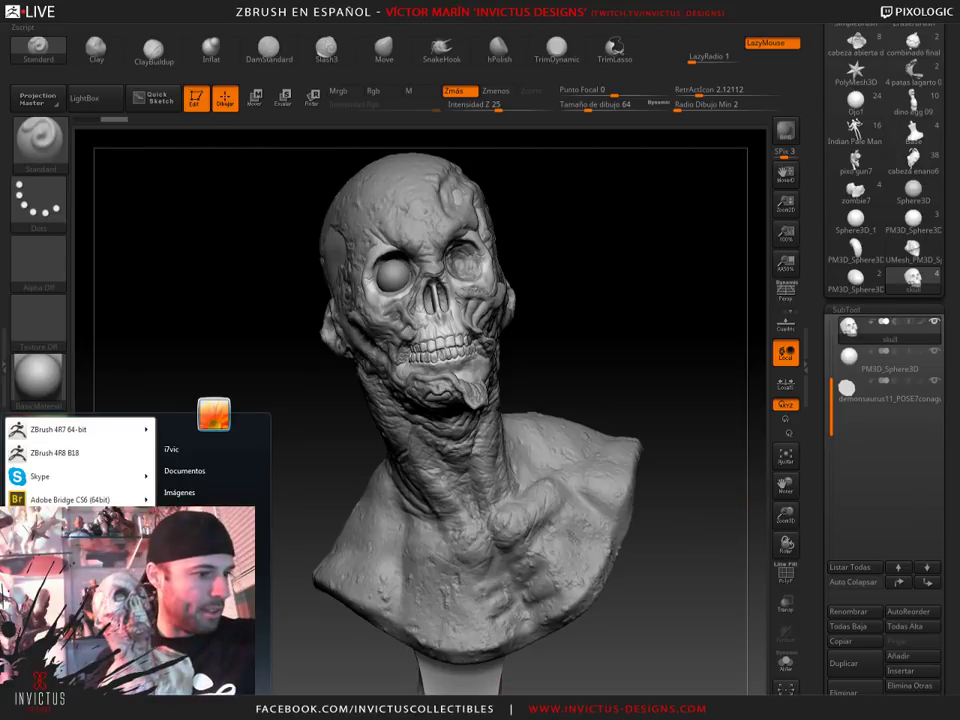
key(super)
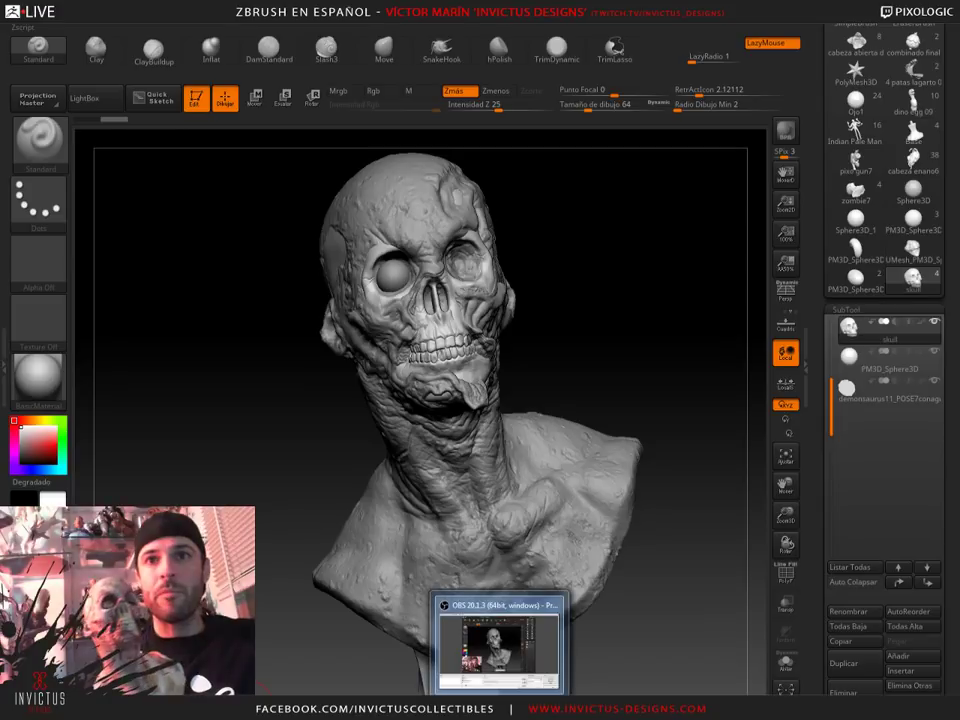
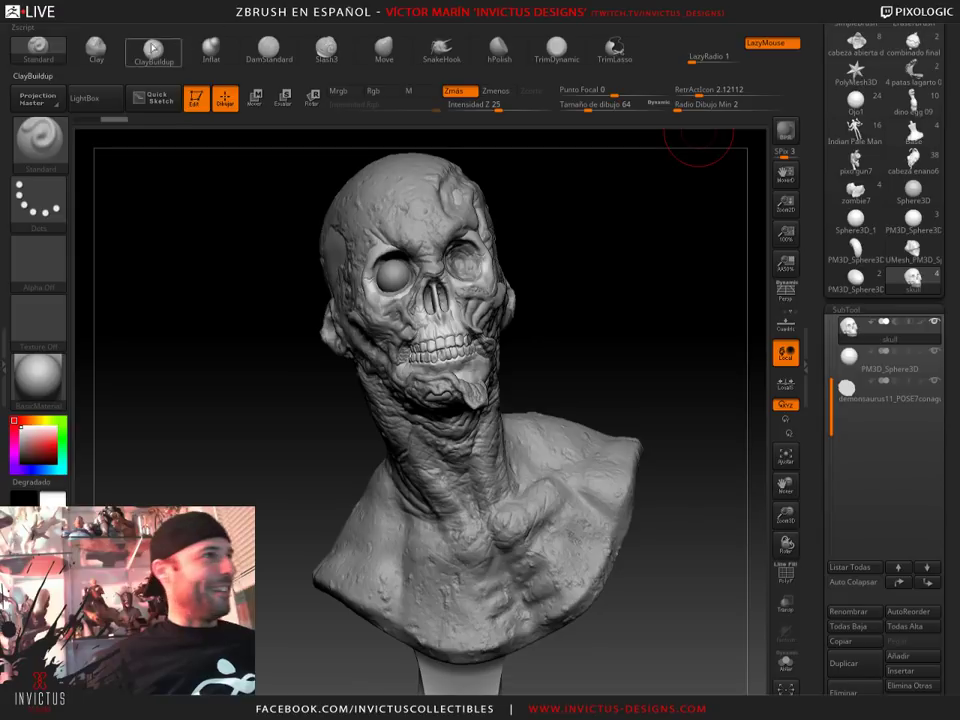
Load the QS_3982.ZPR QuickSave from LightBox, discarding the unsaved skull bust project
click(84, 97)
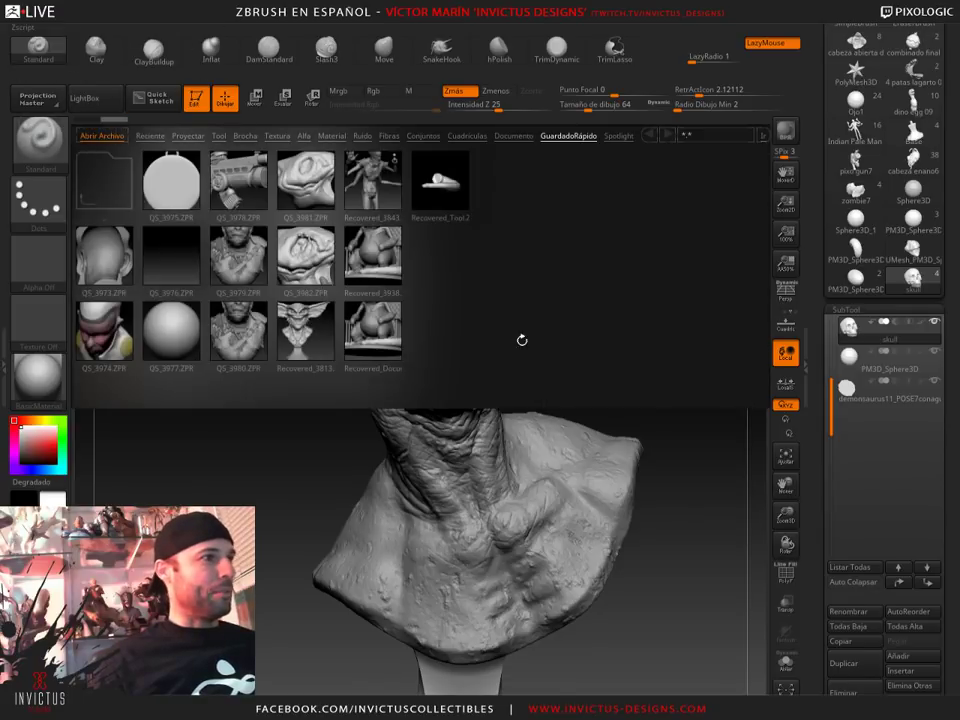
double_click(306, 256)
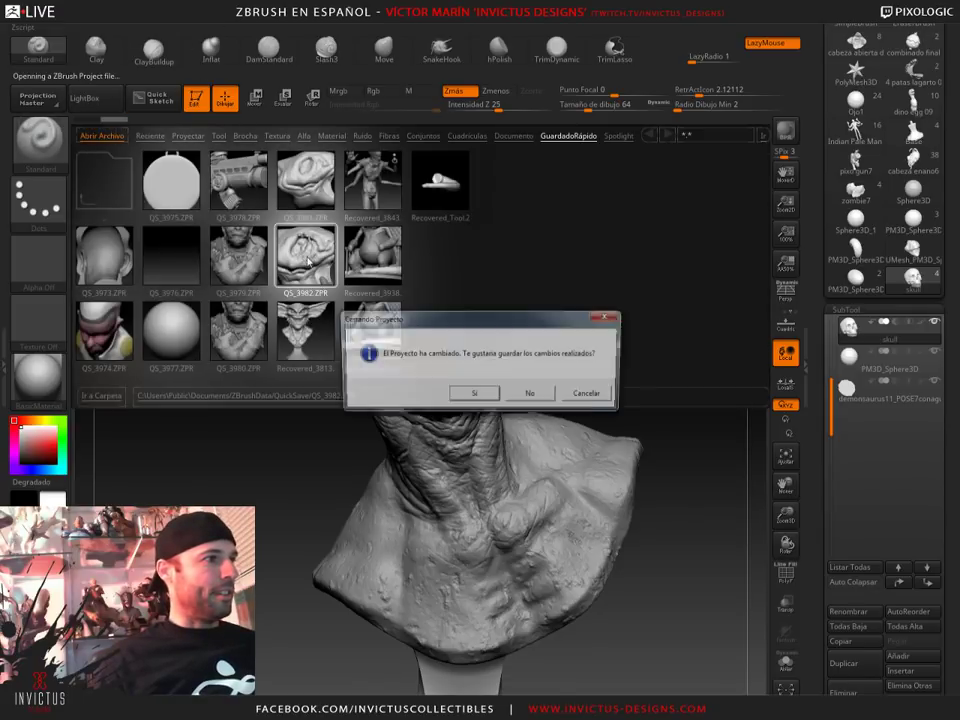
click(530, 396)
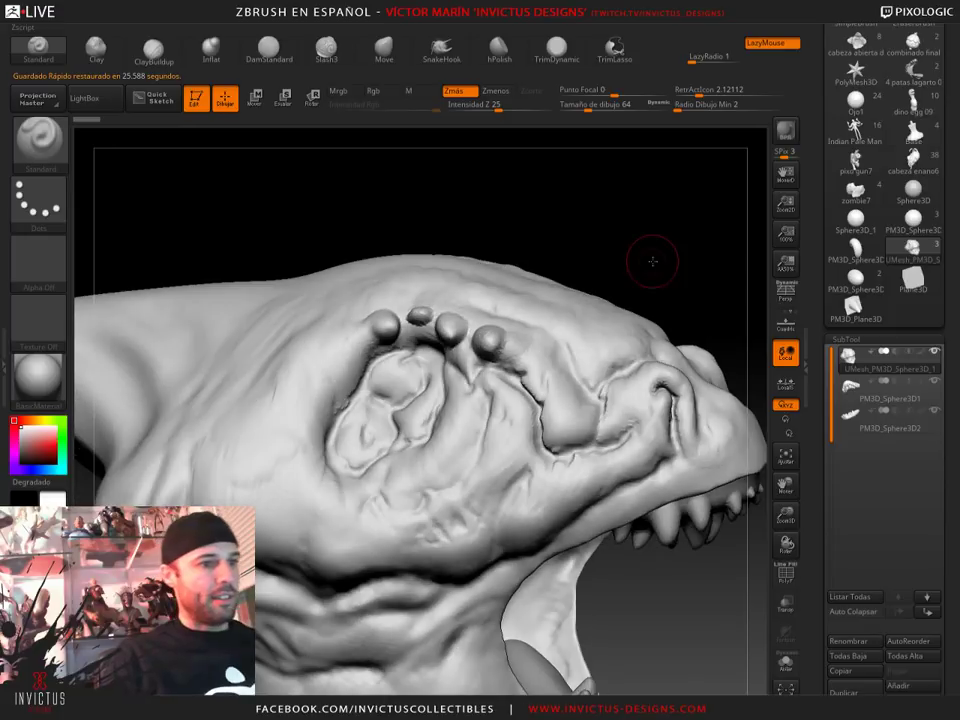
Inspect the creature head from several angles and pick a dark brown-orange colour (94, 66, 36)
key(f)
mouse_move(647, 326)
mouse_down()
mouse_move(679, 418)
mouse_move(603, 451)
mouse_move(652, 496)
mouse_move(615, 519)
mouse_move(666, 516)
mouse_up()
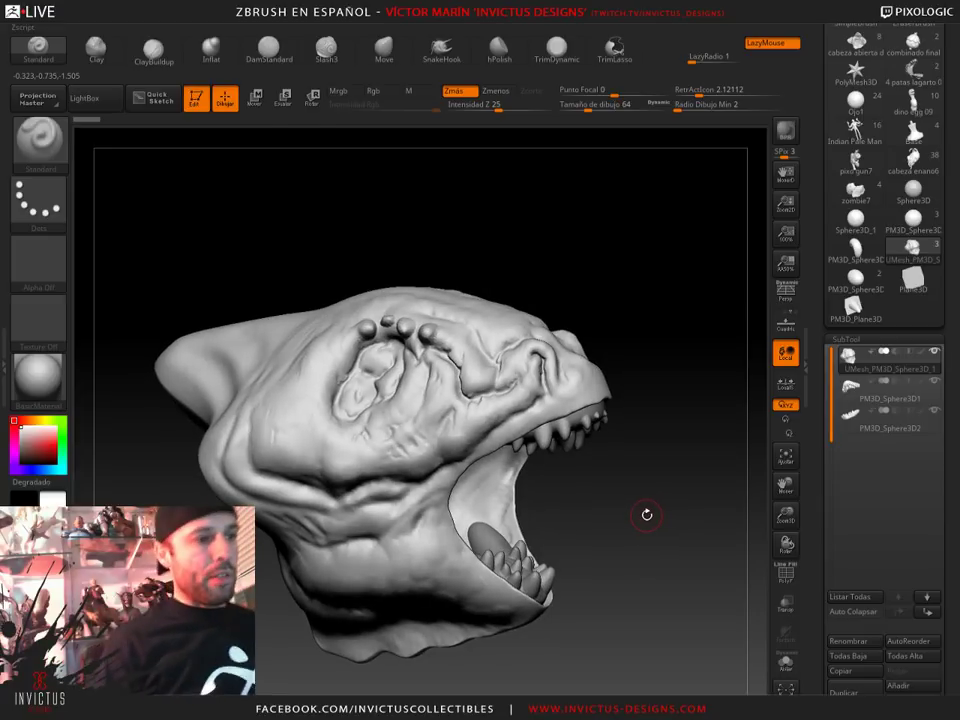
drag(639, 514, 583, 311)
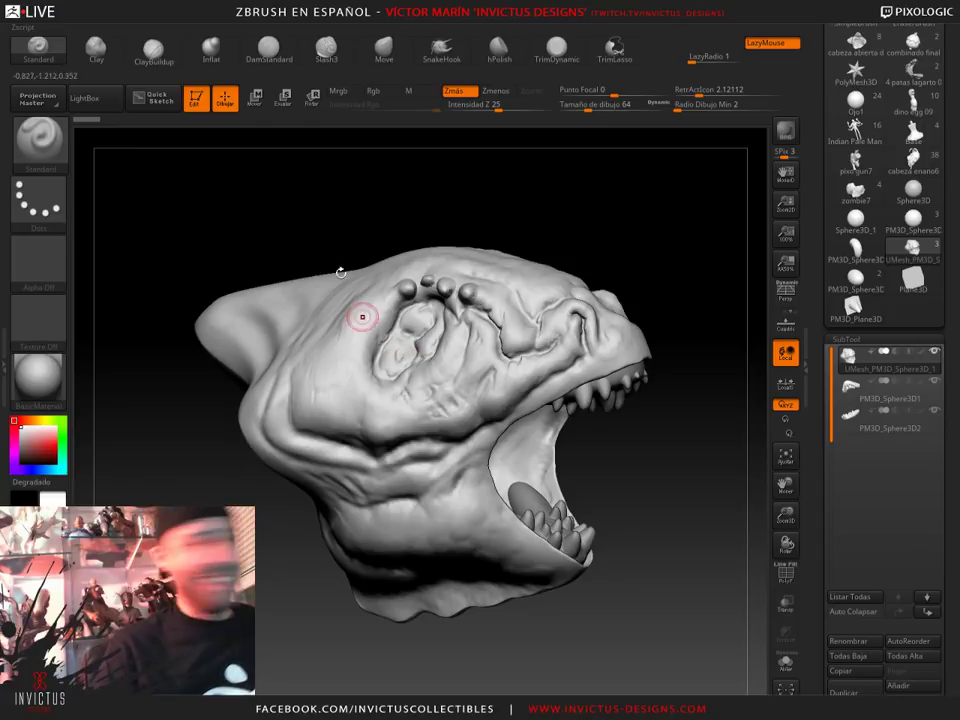
drag(561, 259, 632, 236)
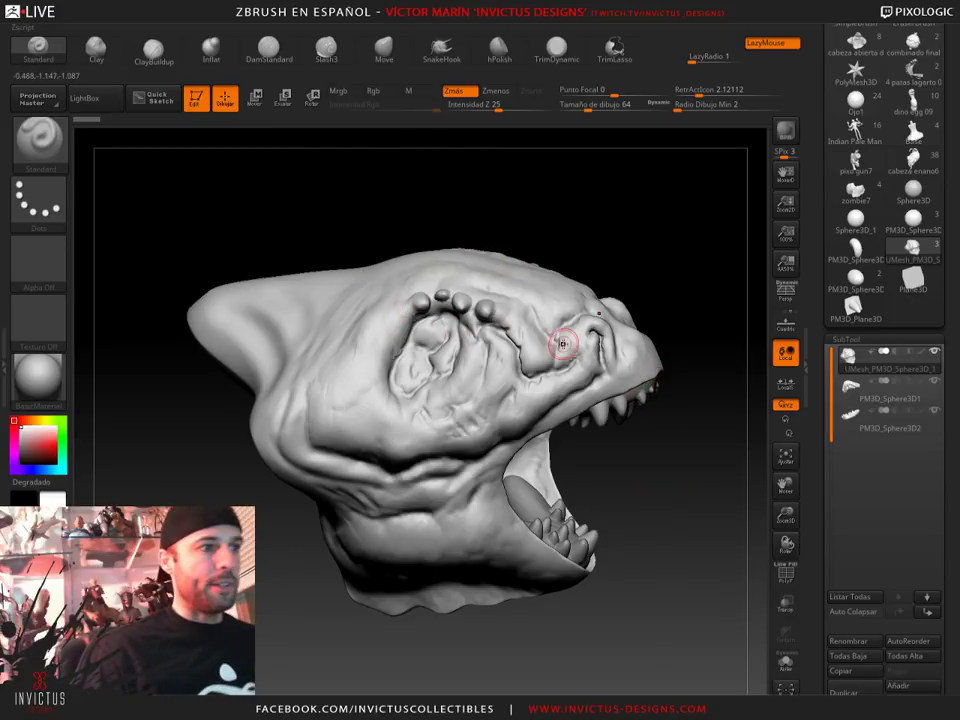
drag(386, 258, 198, 252)
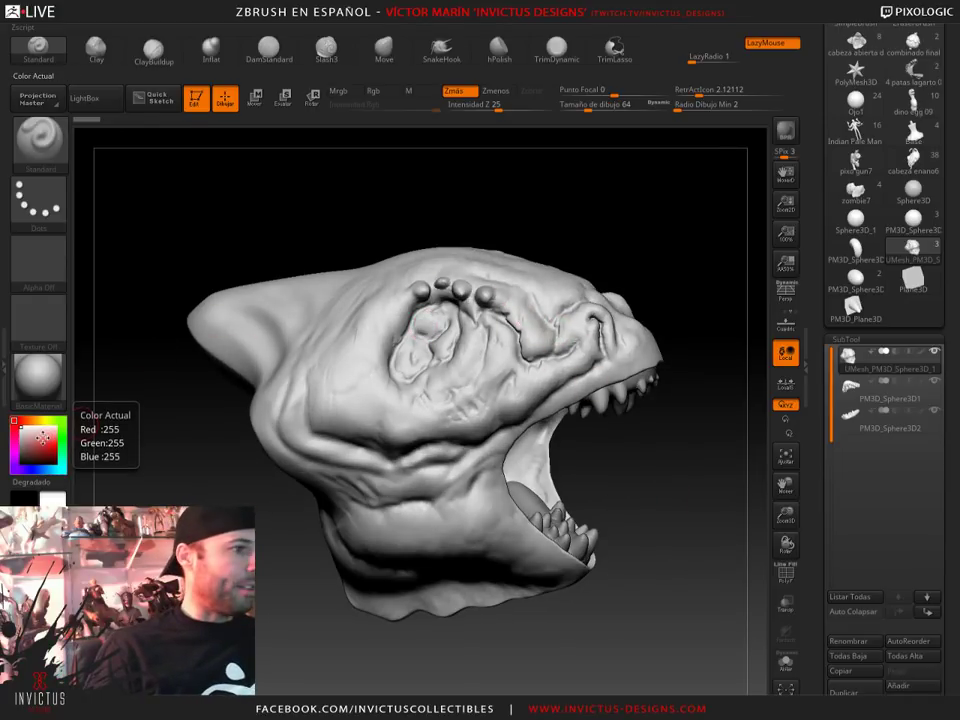
drag(36, 422, 35, 455)
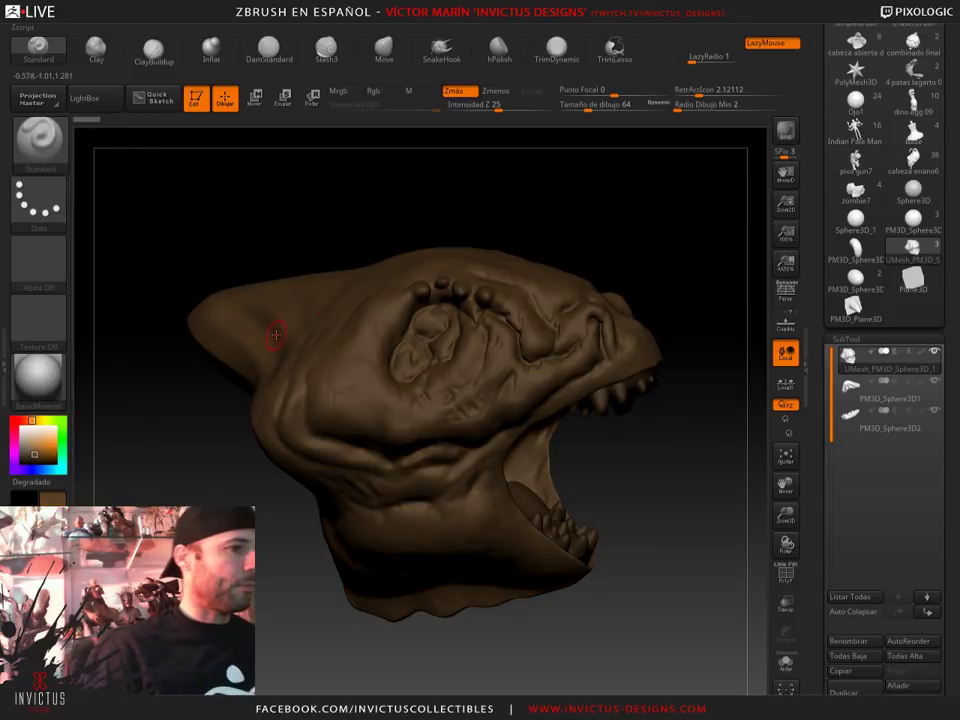
Fill the head with brown polypaint using FillObject, then pick light beige (216, 187, 157)
key(c)
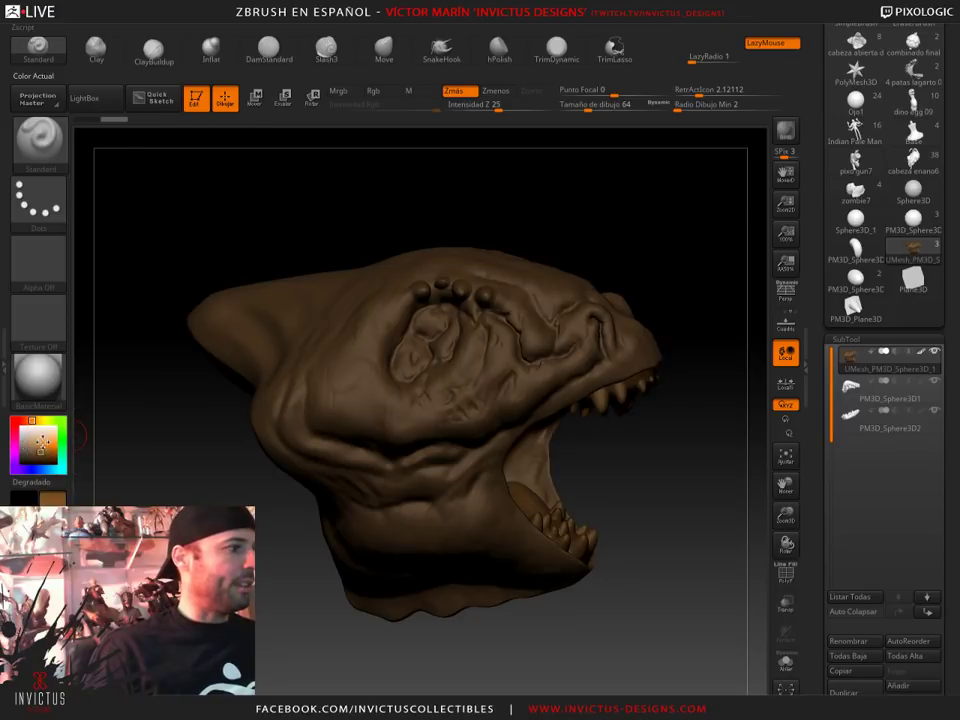
click(35, 436)
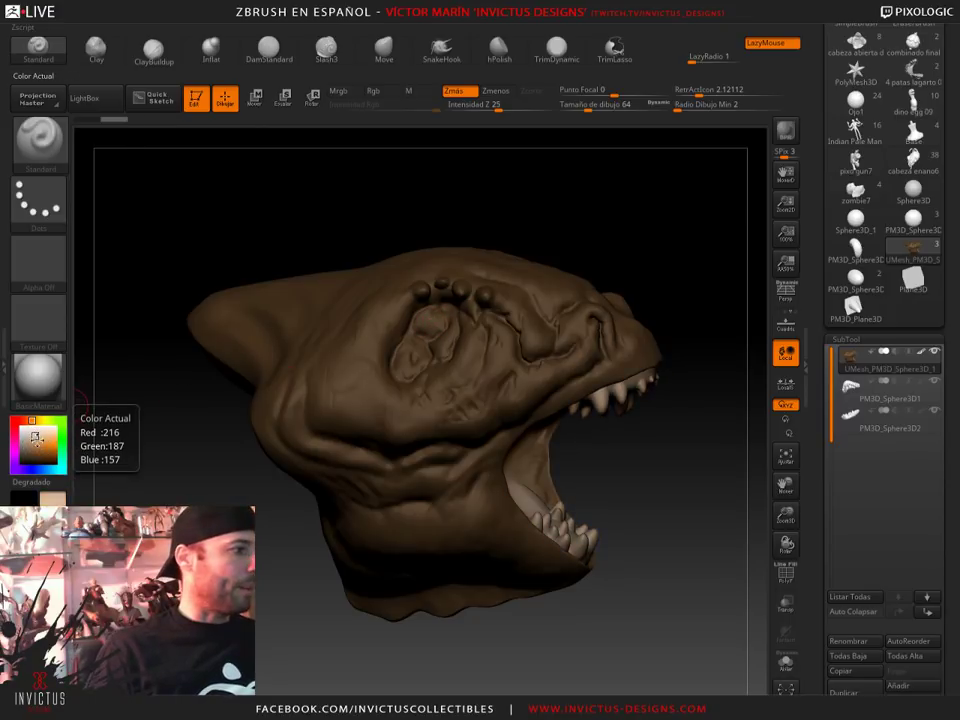
scroll(955, 472, down, 3)
Apply Mask By Cavity to the head from Tool > Masking
scroll(900, 489, down, 3)
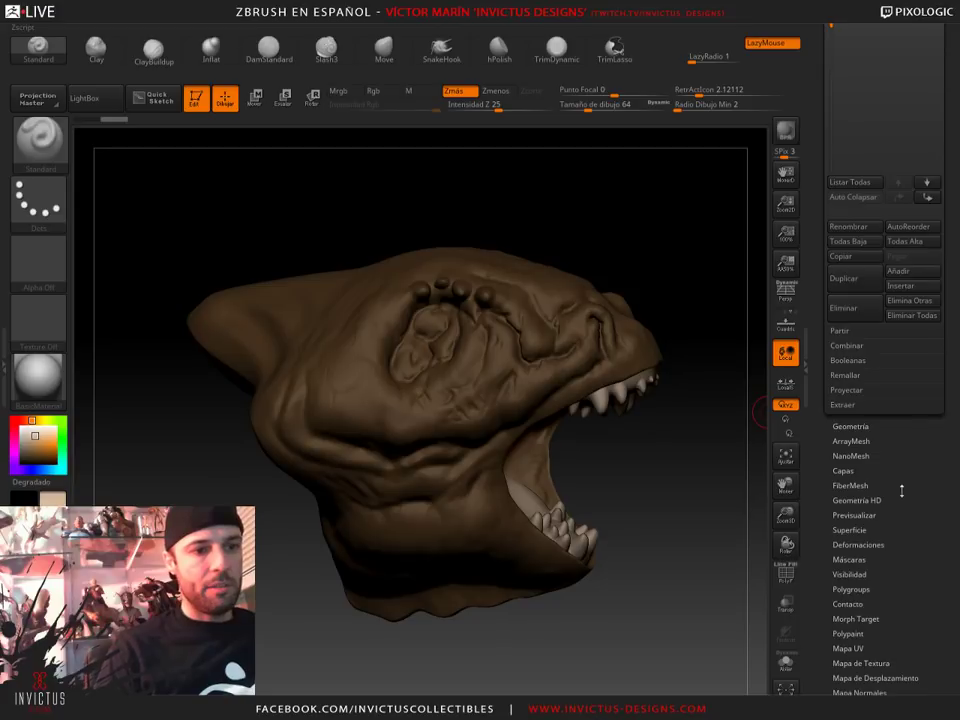
scroll(904, 549, down, 1)
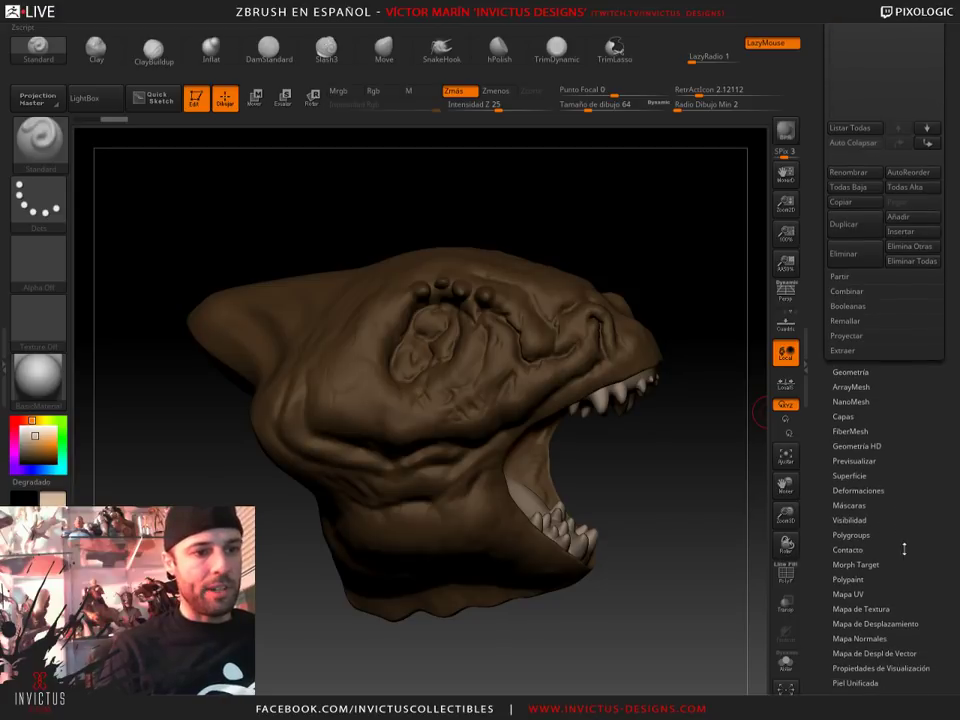
click(850, 507)
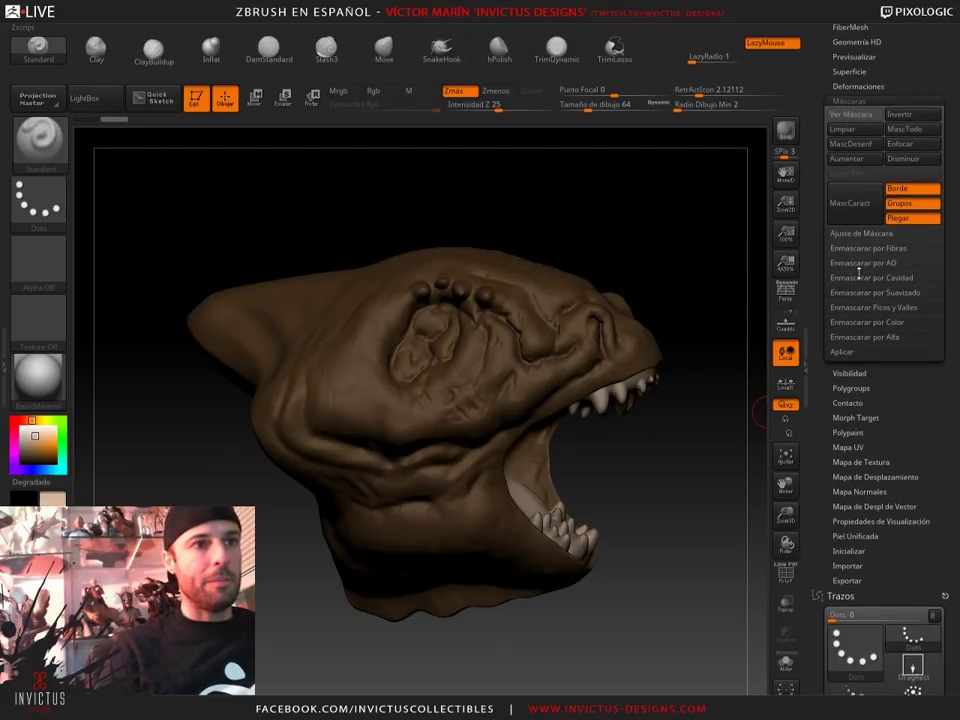
click(870, 277)
click(871, 291)
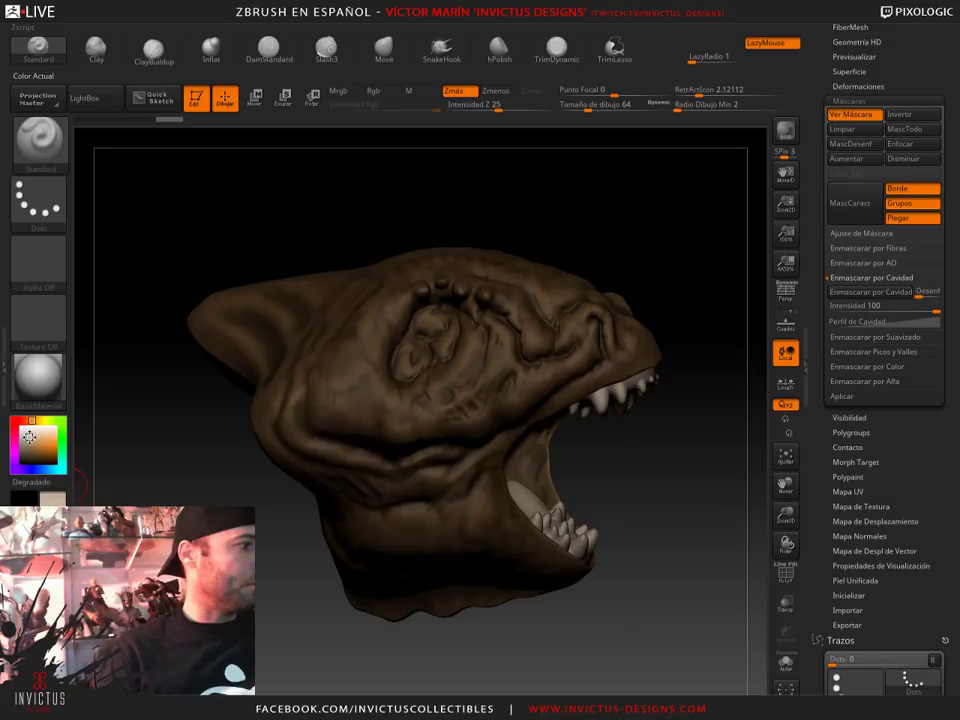
Enable Rgb at intensity 59, FillObject with beige, and check the result from front and side
click(384, 93)
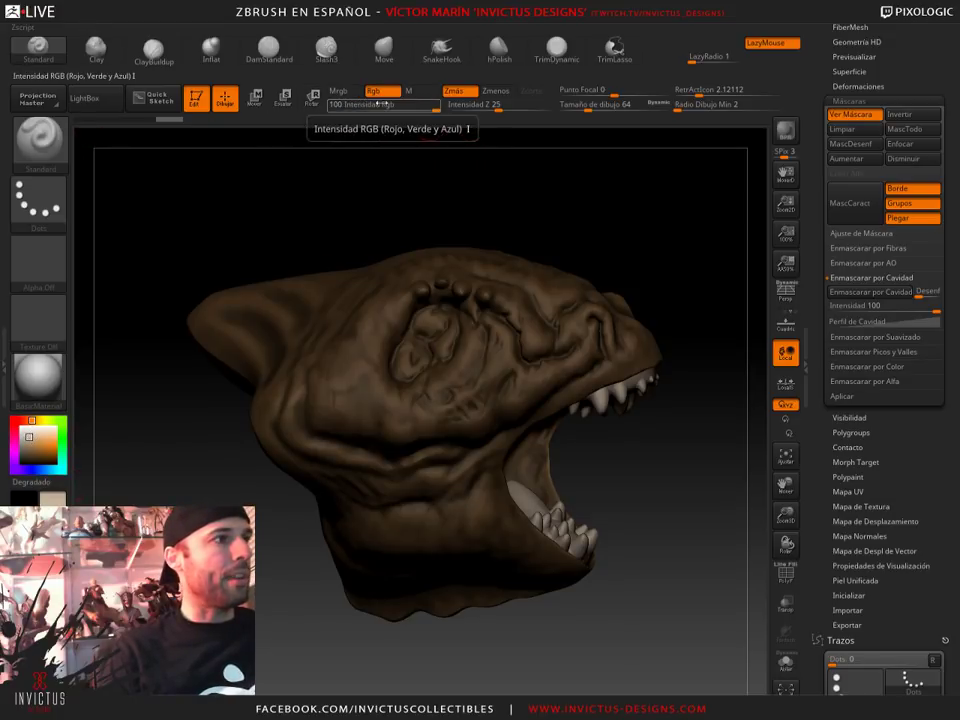
drag(424, 110, 416, 107)
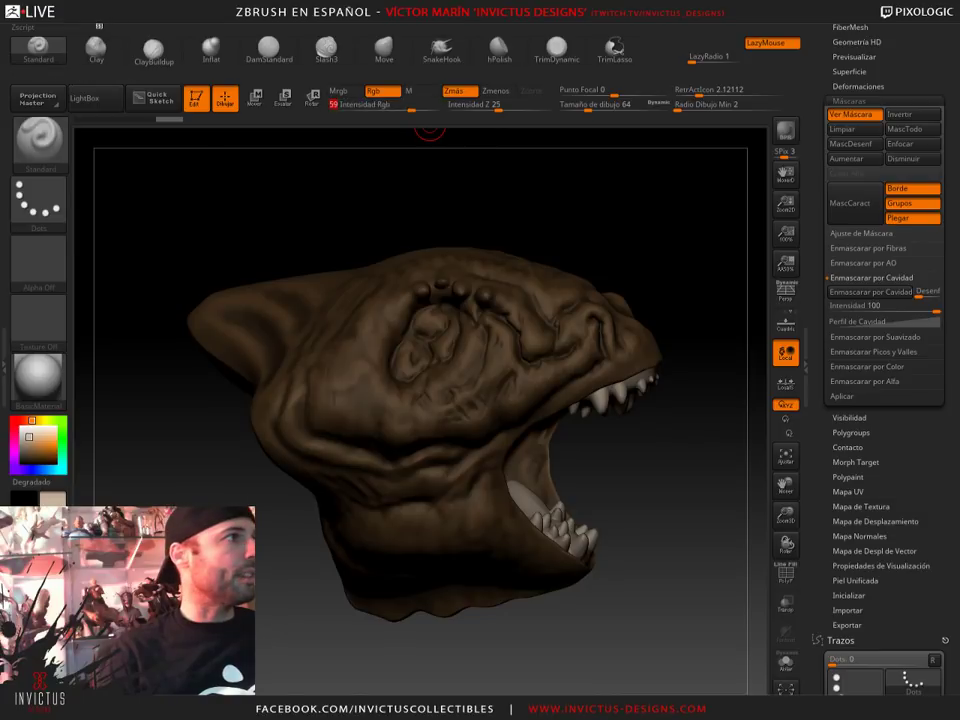
click(110, 273)
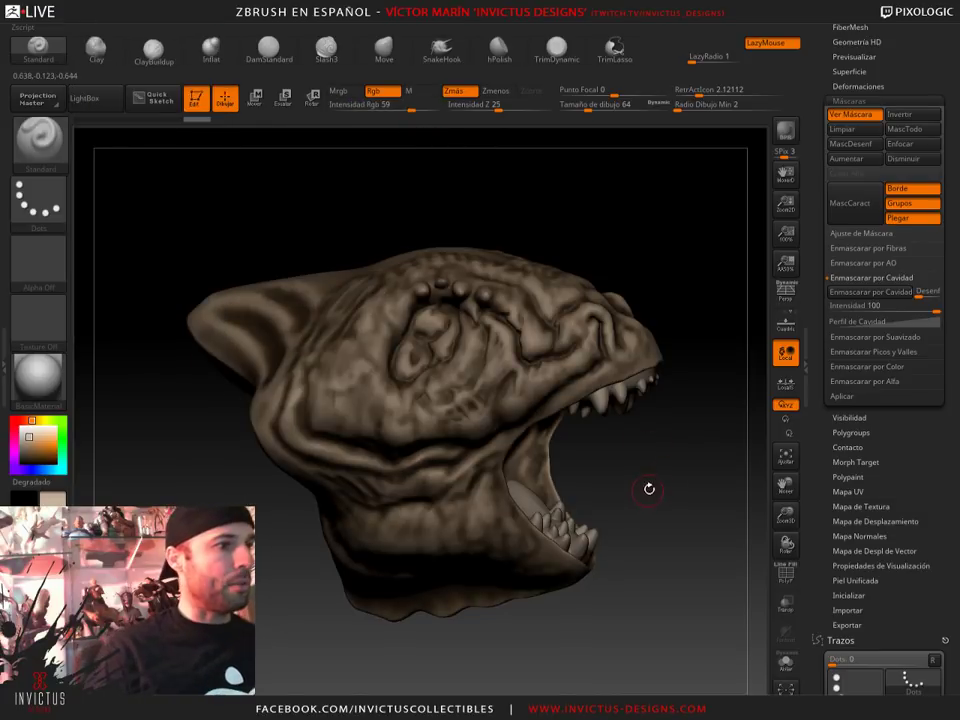
mouse_move(649, 488)
mouse_down()
mouse_move(636, 464)
mouse_move(692, 456)
mouse_up()
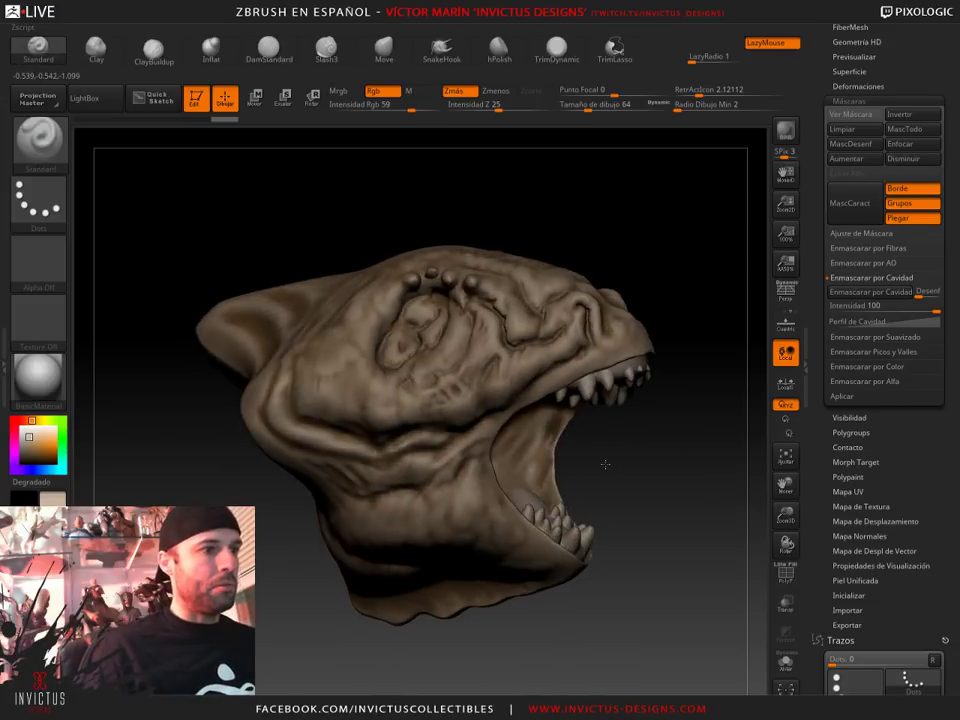
drag(605, 464, 630, 463)
mouse_move(698, 476)
mouse_down()
mouse_move(576, 476)
mouse_move(653, 489)
mouse_move(631, 492)
mouse_up()
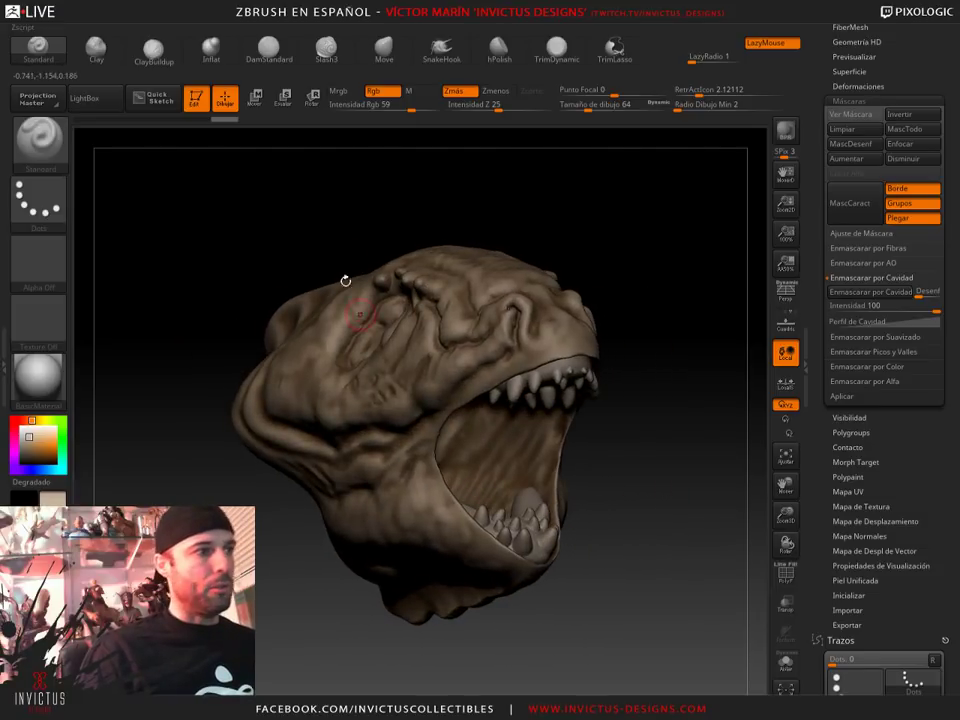
drag(652, 440, 499, 375)
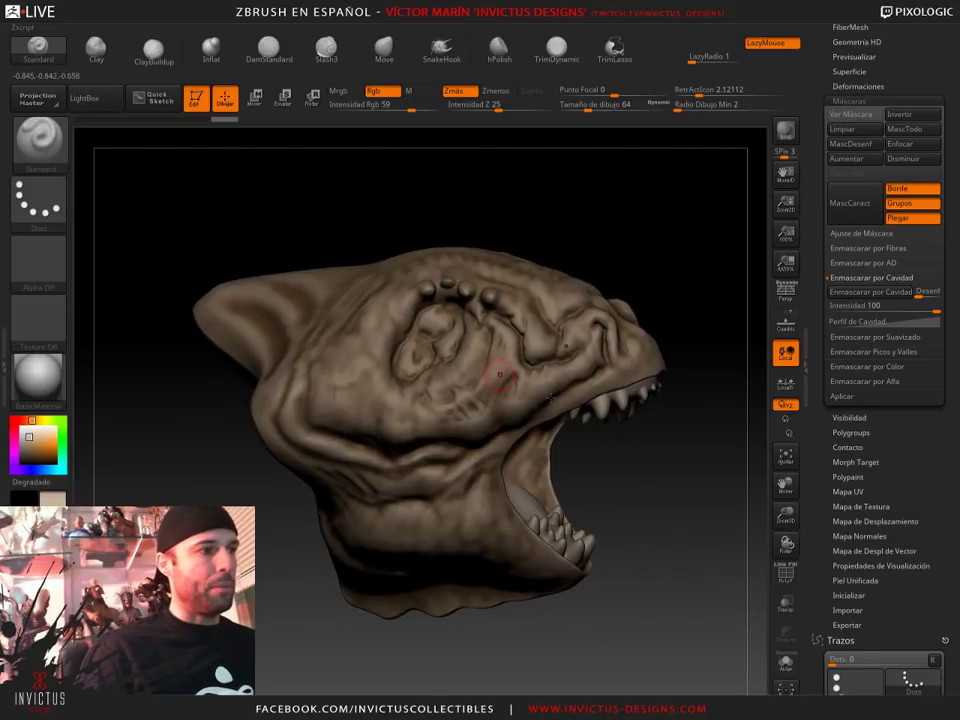
Switch to the DragRect stroke, turn off Zadd and set Rgb Intensity to 36
click(38, 200)
click(169, 211)
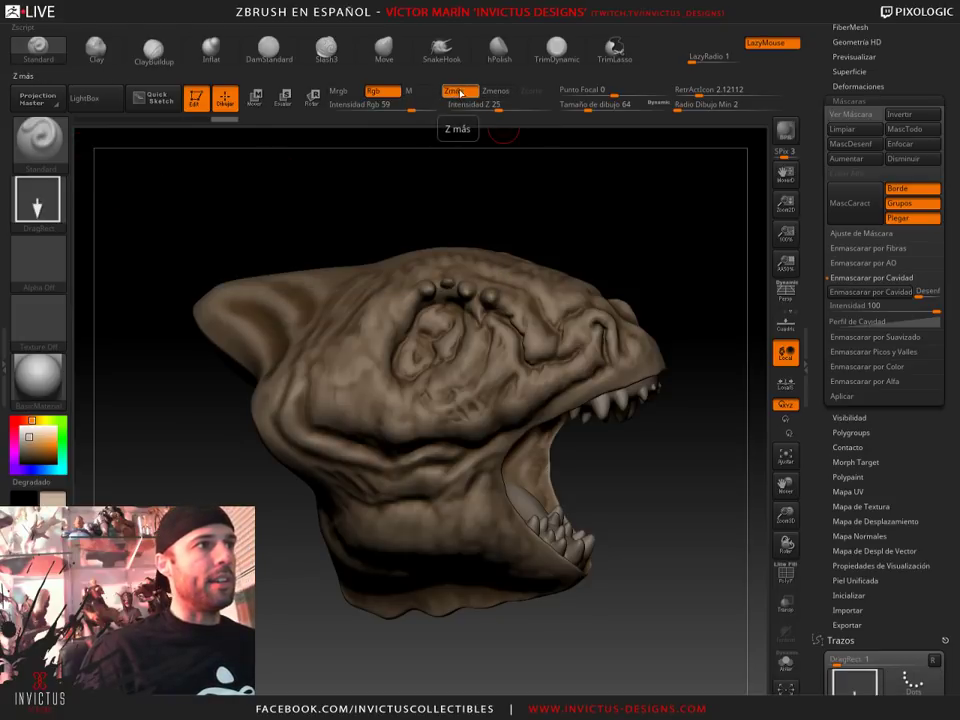
click(456, 92)
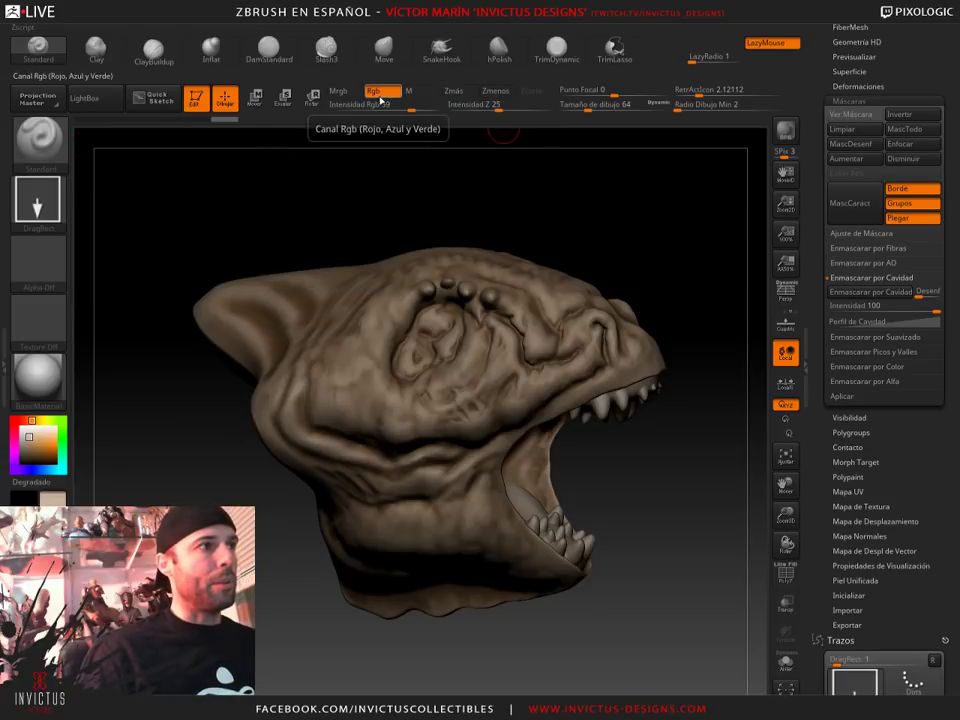
drag(410, 104, 393, 104)
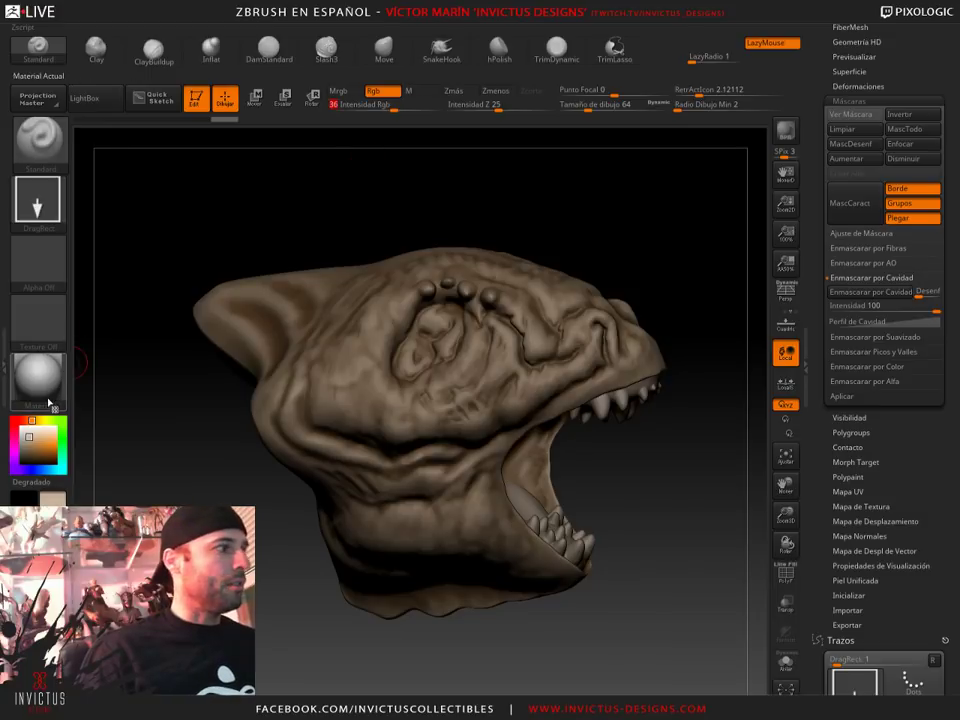
Pick a dark purple as the current colour
click(13, 457)
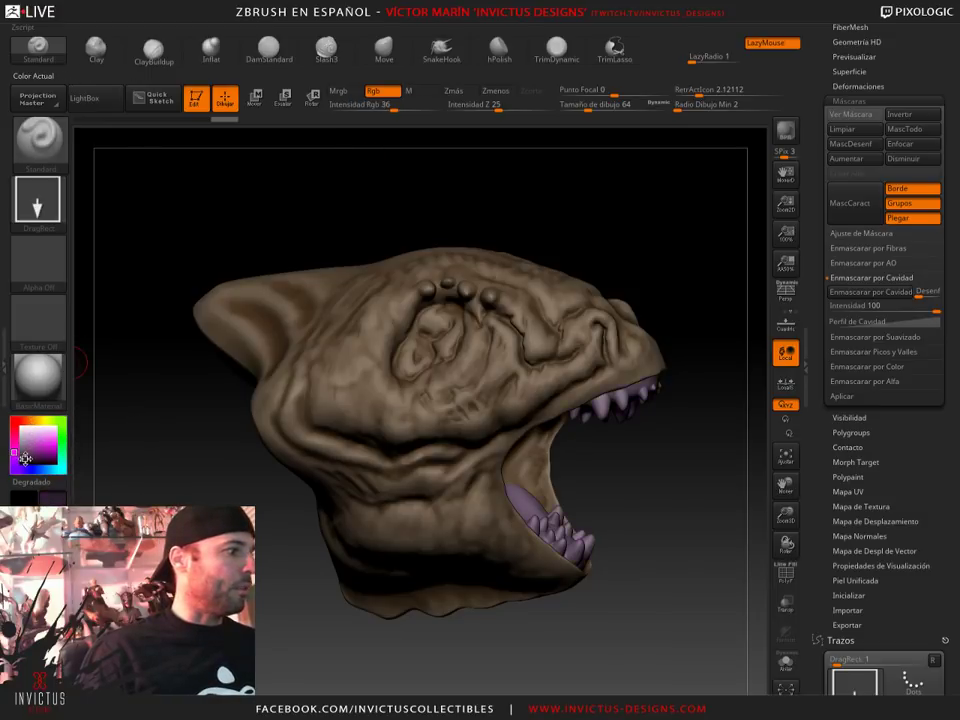
click(25, 458)
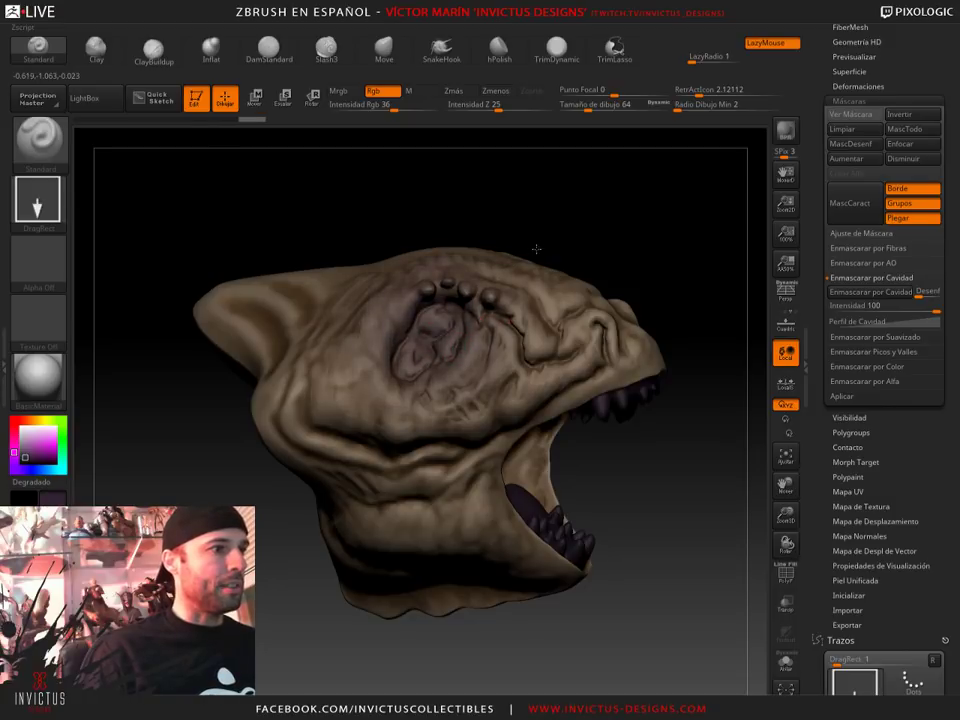
mouse_move(675, 470)
mouse_down()
mouse_move(652, 450)
mouse_move(645, 458)
mouse_up()
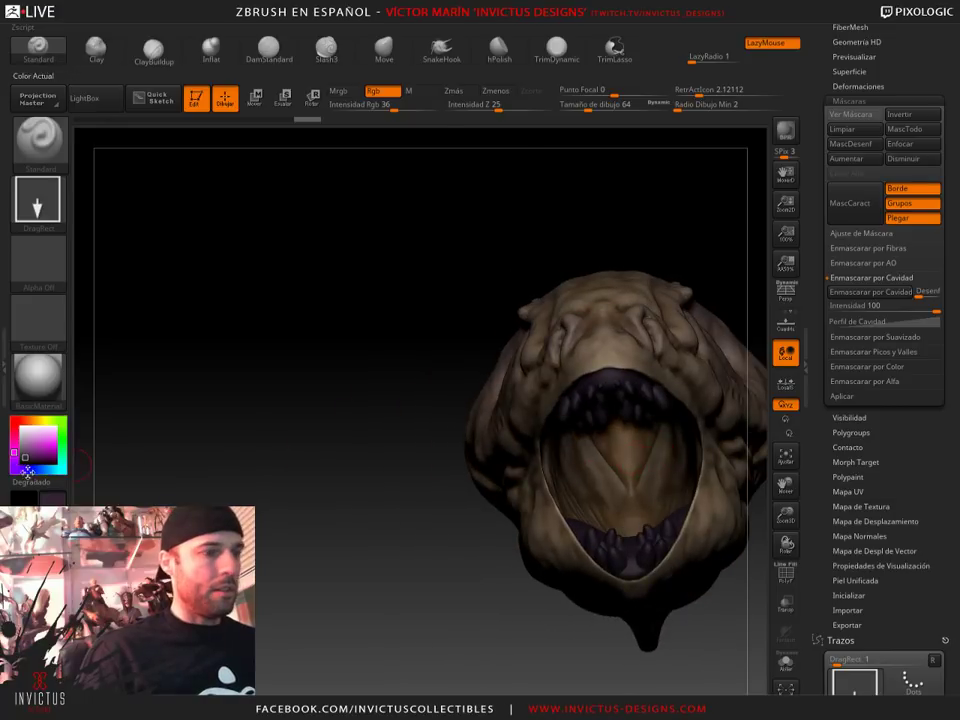
click(19, 423)
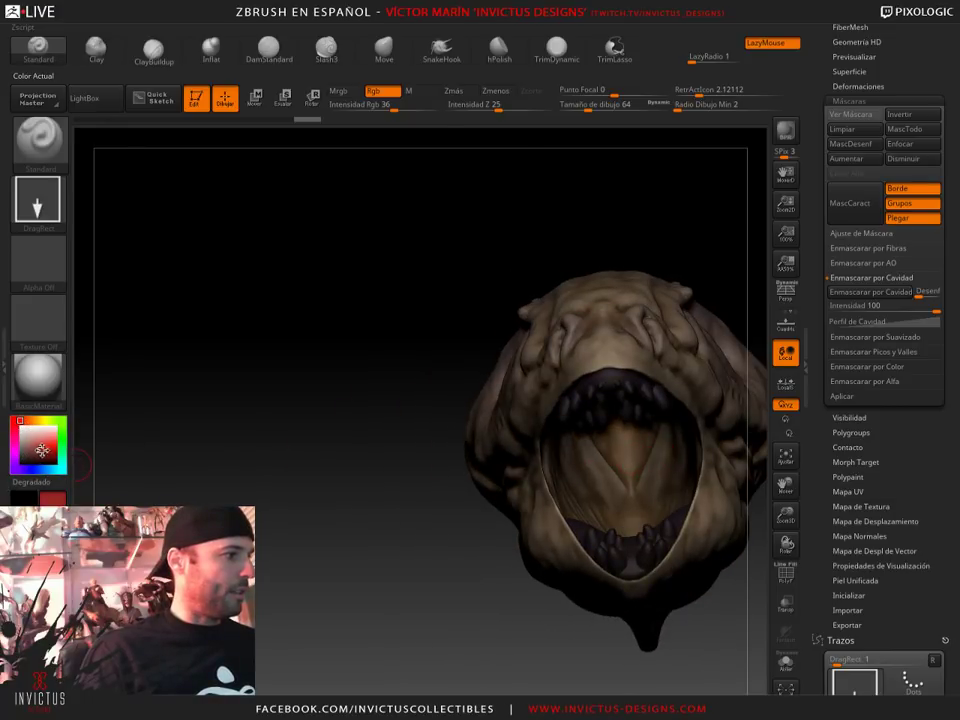
drag(300, 440, 474, 432)
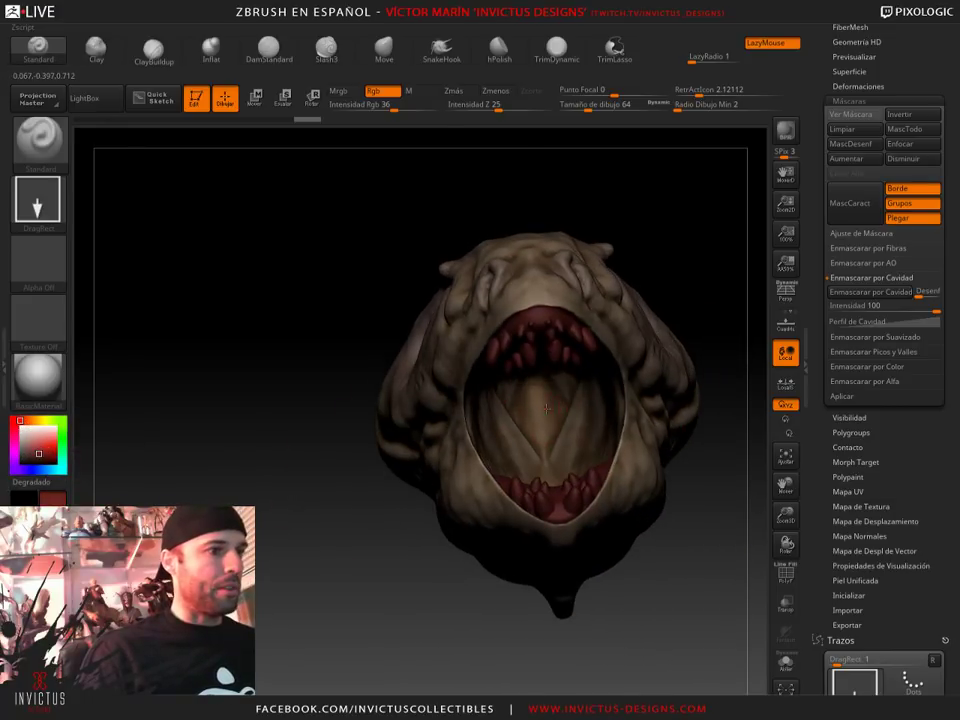
drag(547, 408, 618, 313)
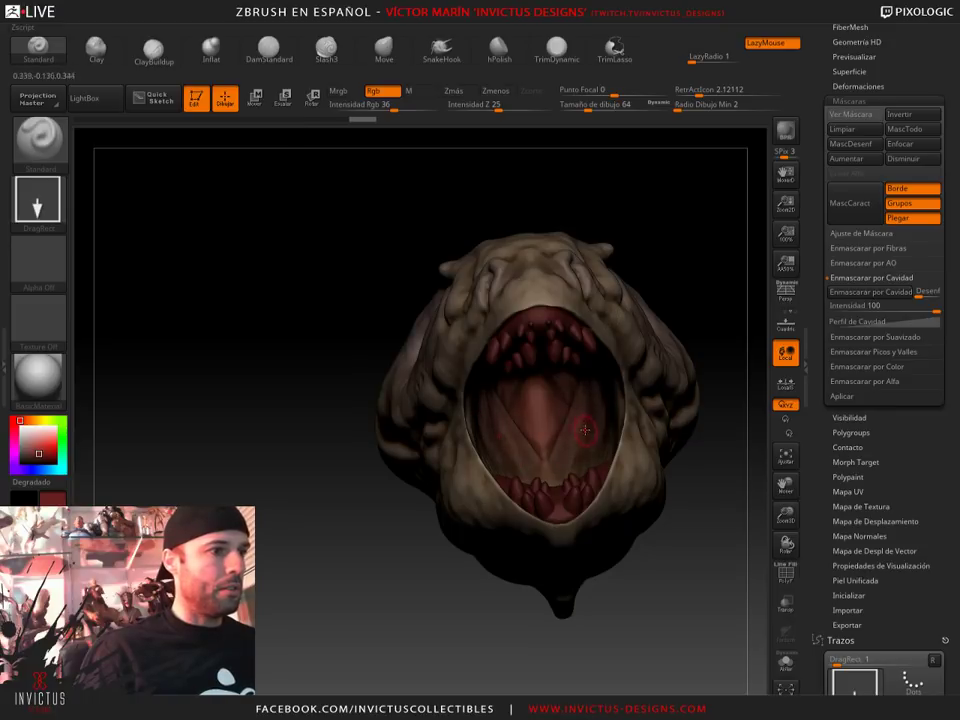
drag(693, 492, 621, 303)
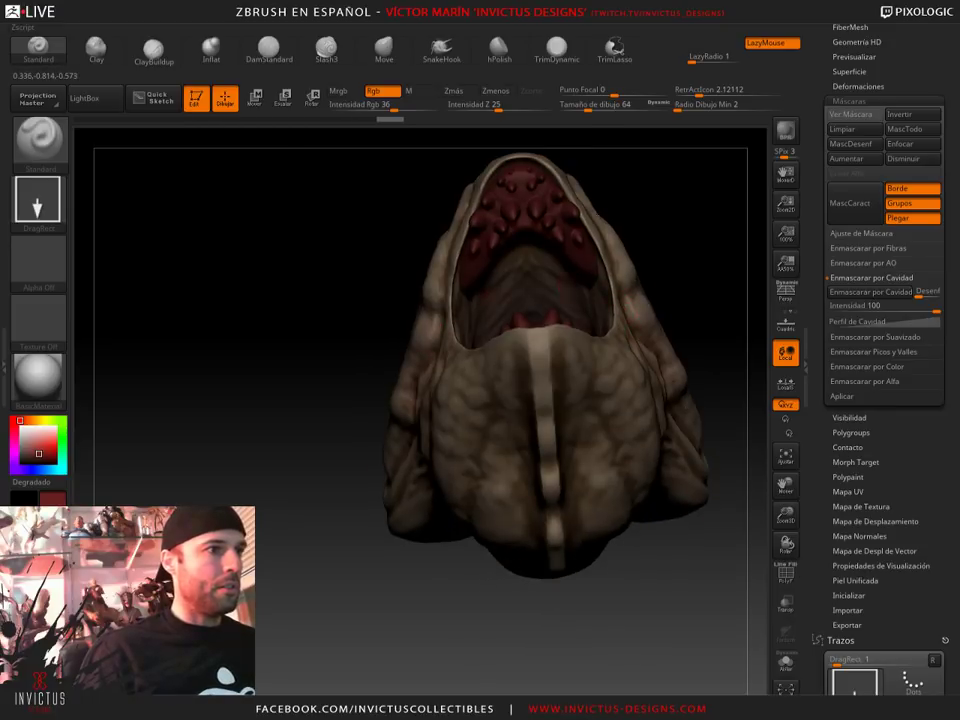
drag(677, 236, 623, 433)
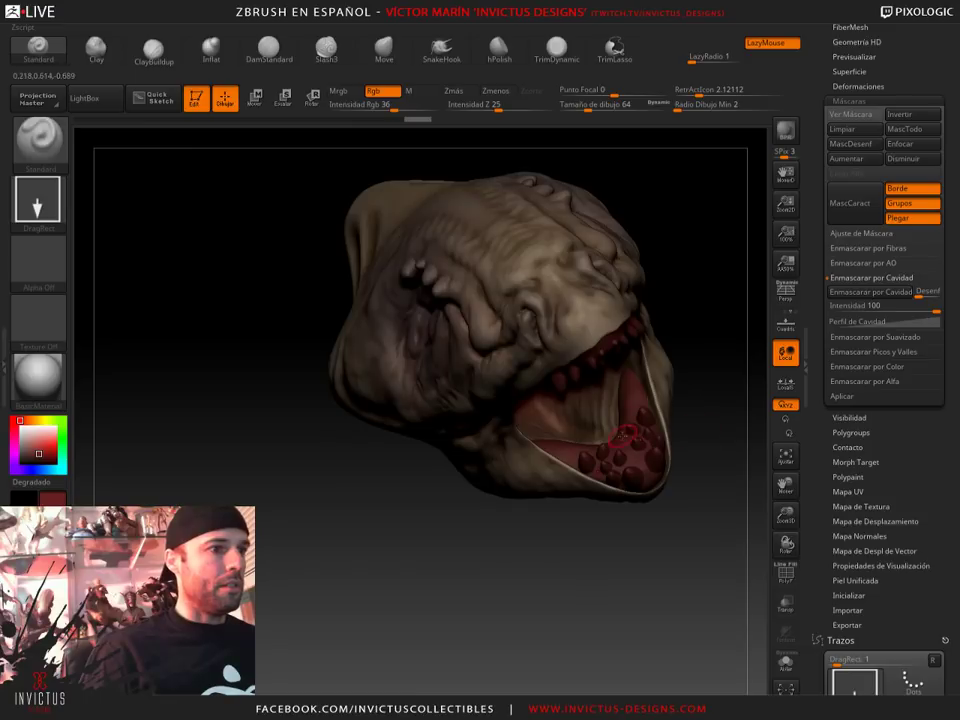
mouse_move(690, 400)
mouse_down()
mouse_move(711, 317)
mouse_move(726, 298)
mouse_move(675, 426)
mouse_move(688, 471)
mouse_move(643, 557)
mouse_move(615, 512)
mouse_move(630, 491)
mouse_move(605, 485)
mouse_up()
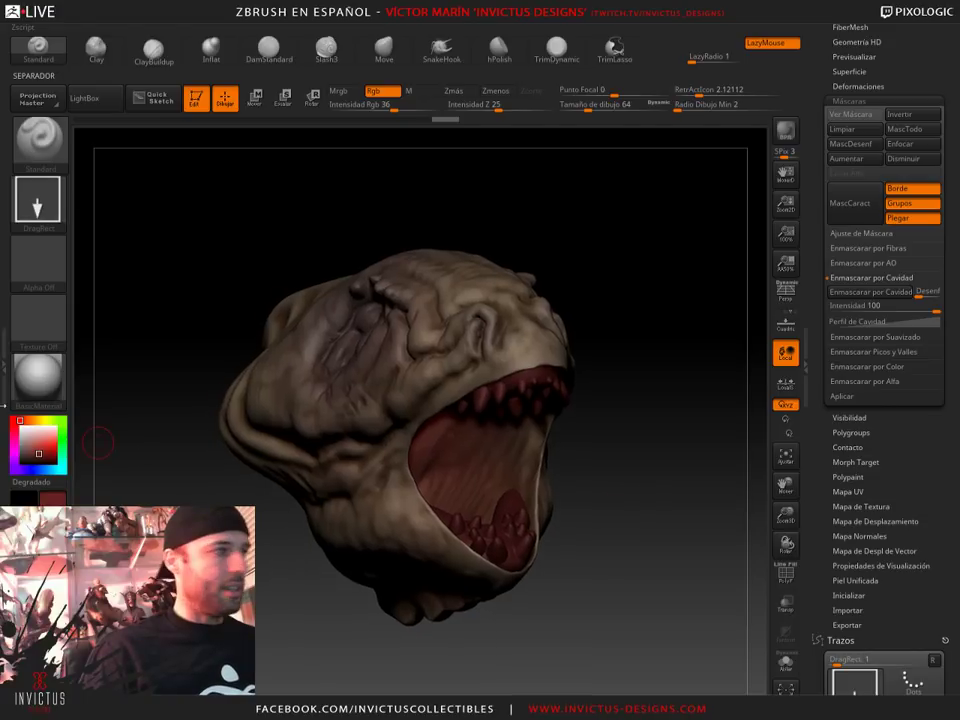
mouse_move(98, 442)
mouse_down()
mouse_move(657, 502)
mouse_move(634, 508)
mouse_up()
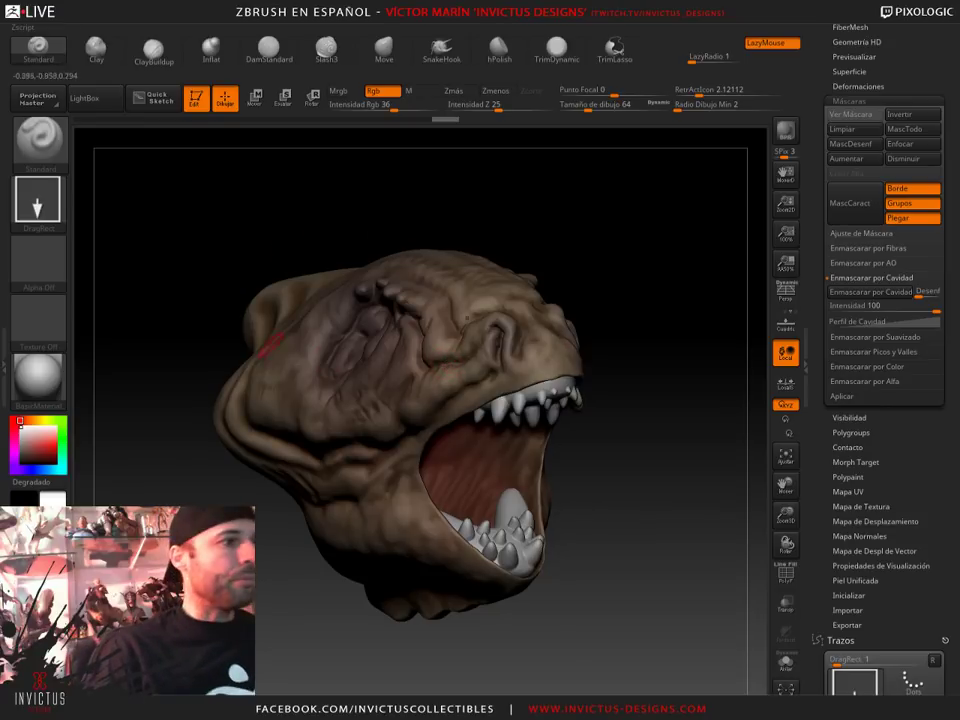
Rotate the painted head into side profile and bring up the Render palette
drag(601, 380, 649, 399)
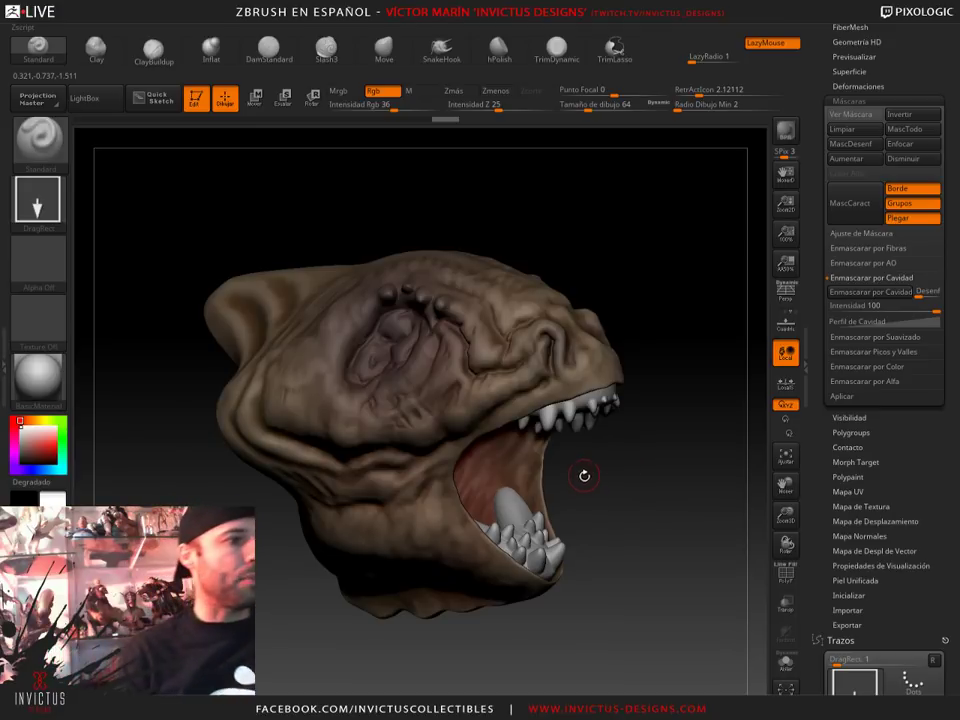
mouse_move(669, 521)
mouse_down()
mouse_move(683, 512)
mouse_move(655, 456)
mouse_move(649, 497)
mouse_up()
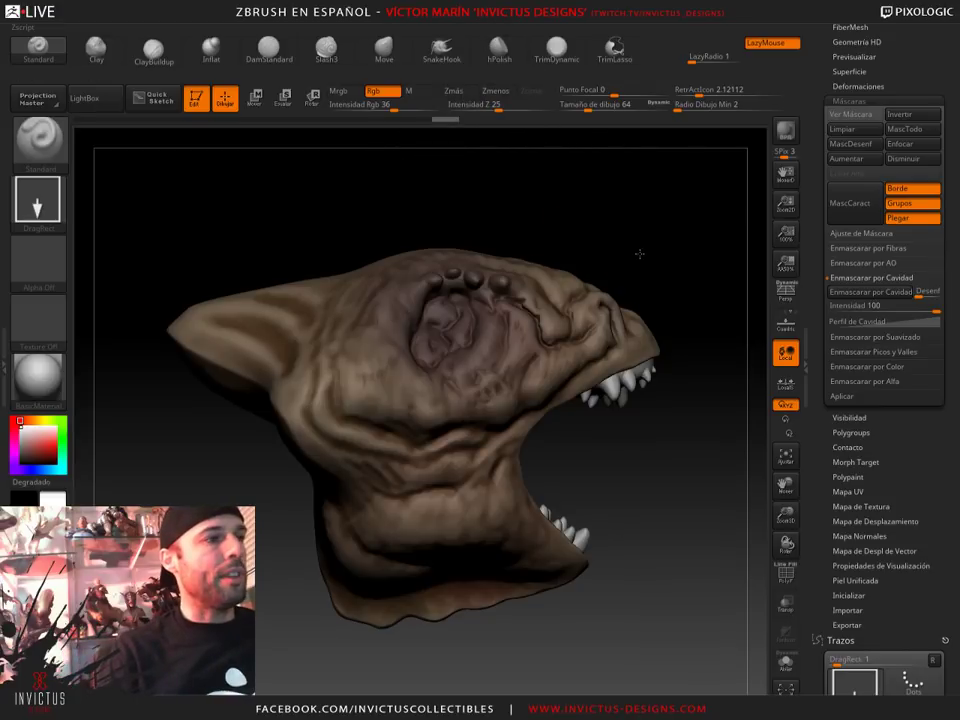
mouse_move(639, 254)
mouse_down()
mouse_move(646, 237)
mouse_move(649, 264)
mouse_up()
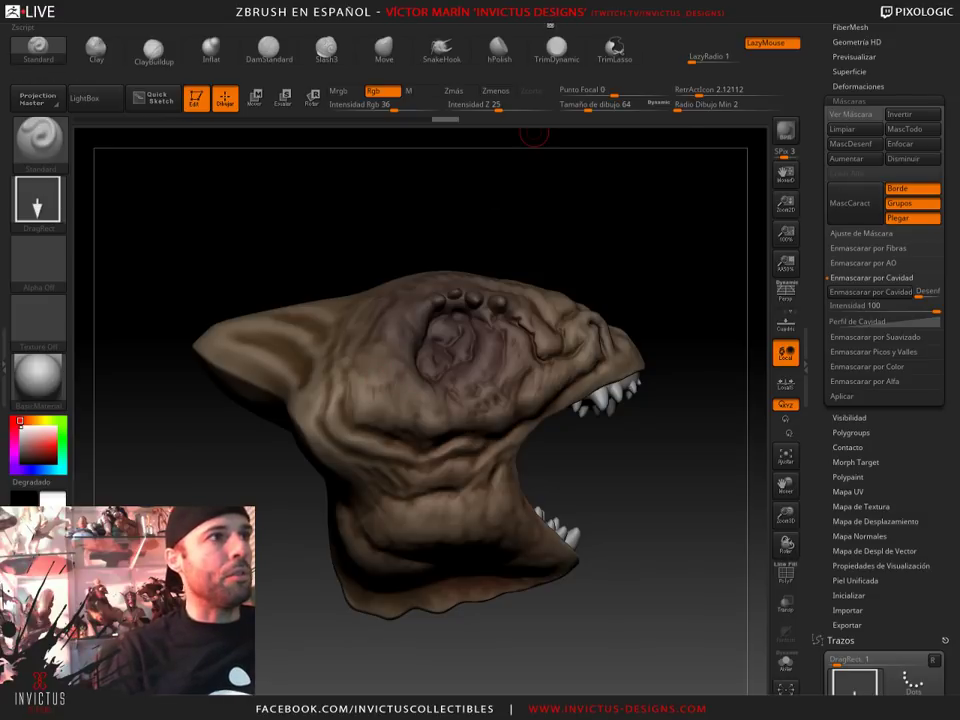
click(550, 12)
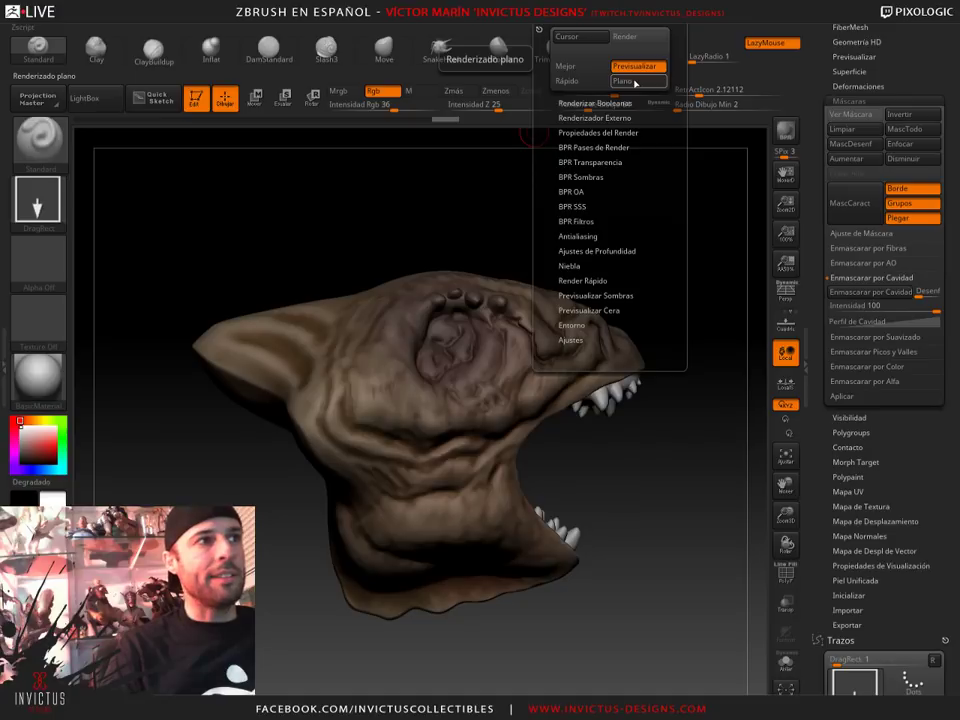
Set rendering to Flat (Plano) and expand the Tool's Polypaint subpalette
click(635, 82)
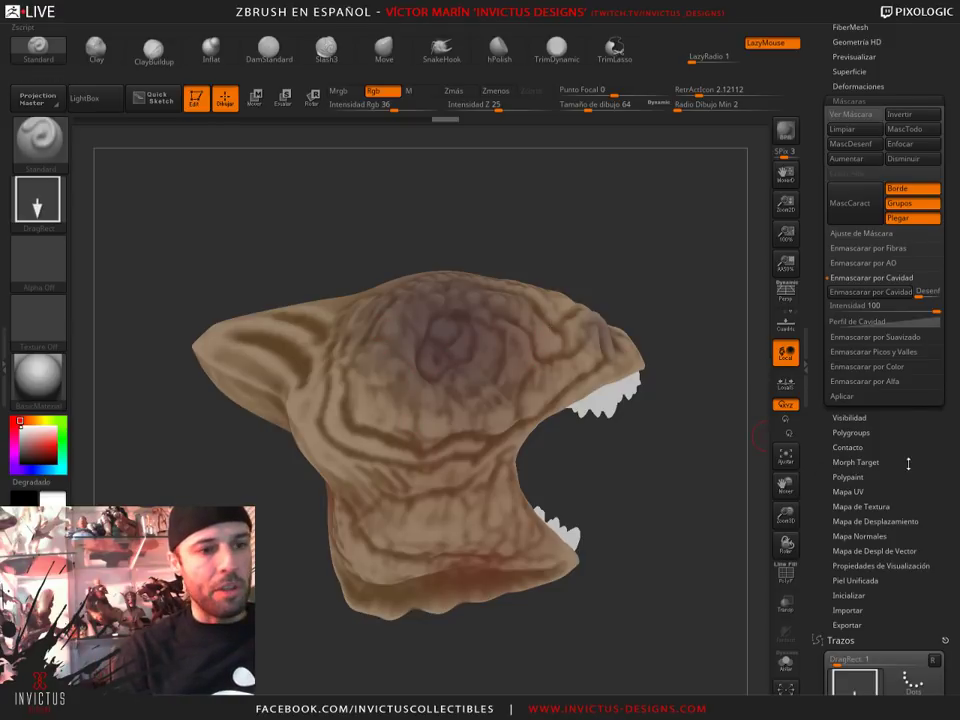
drag(908, 463, 900, 431)
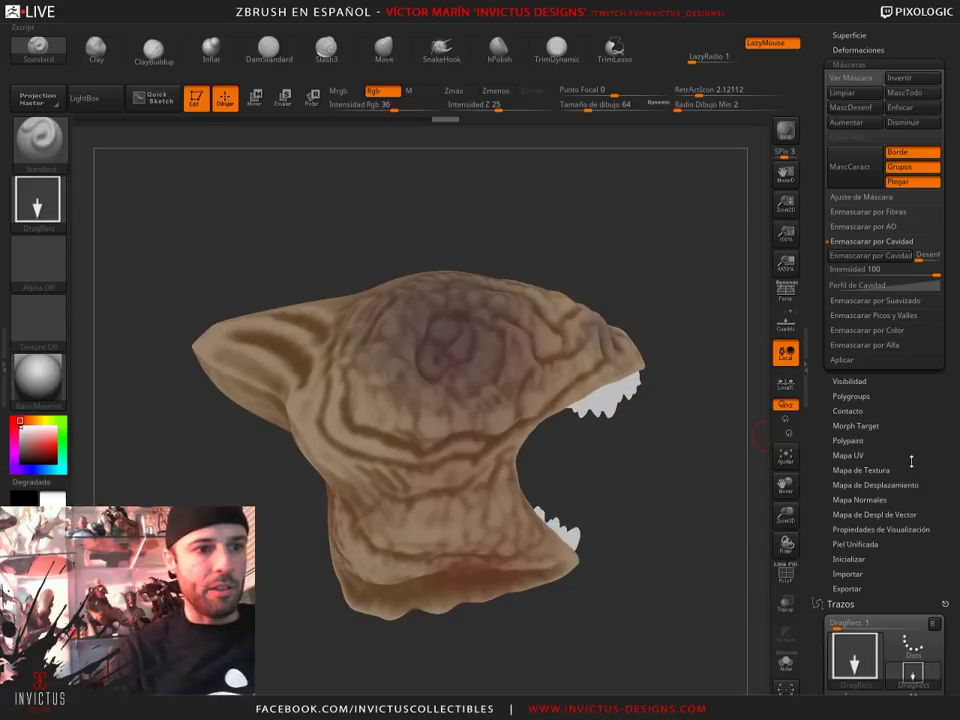
click(849, 439)
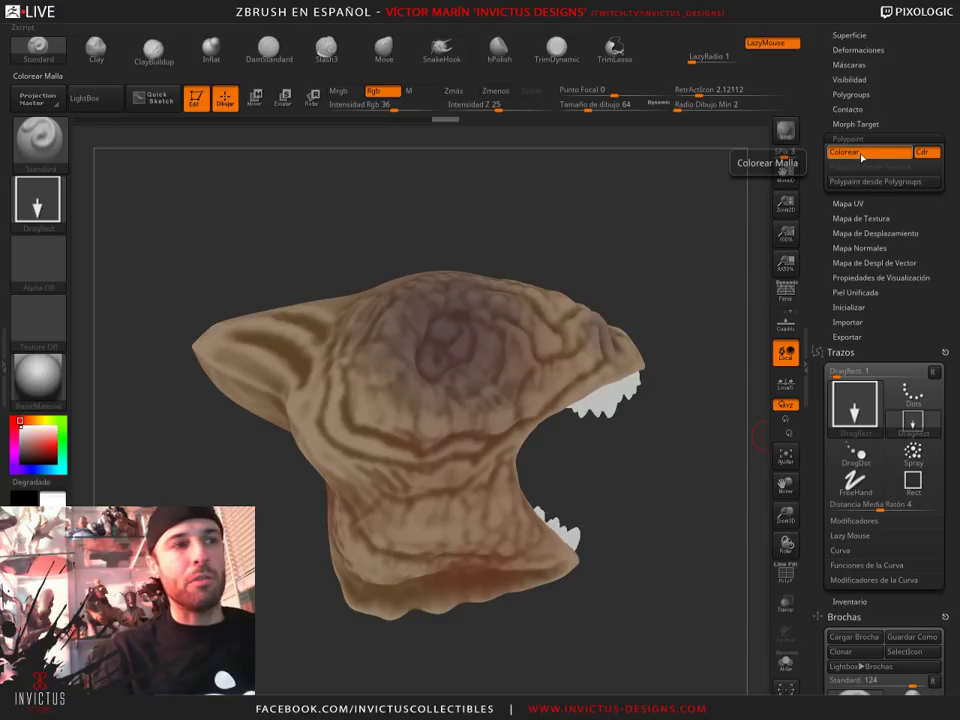
Turn off Colorear and check the white silhouette from front and angled side views
click(860, 155)
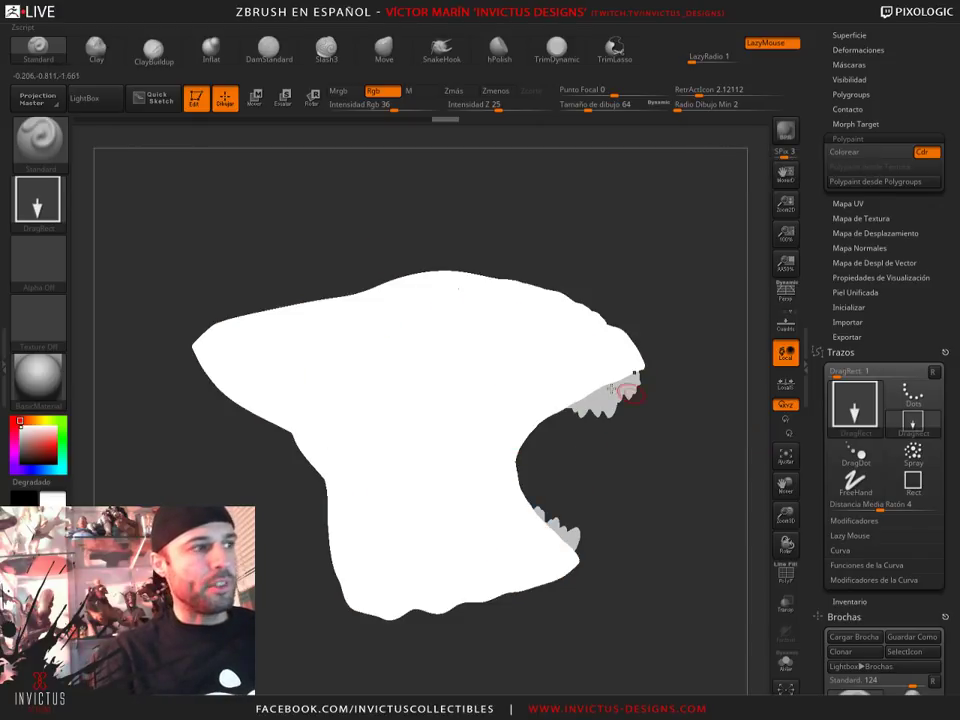
shift+drag(516, 440, 617, 332)
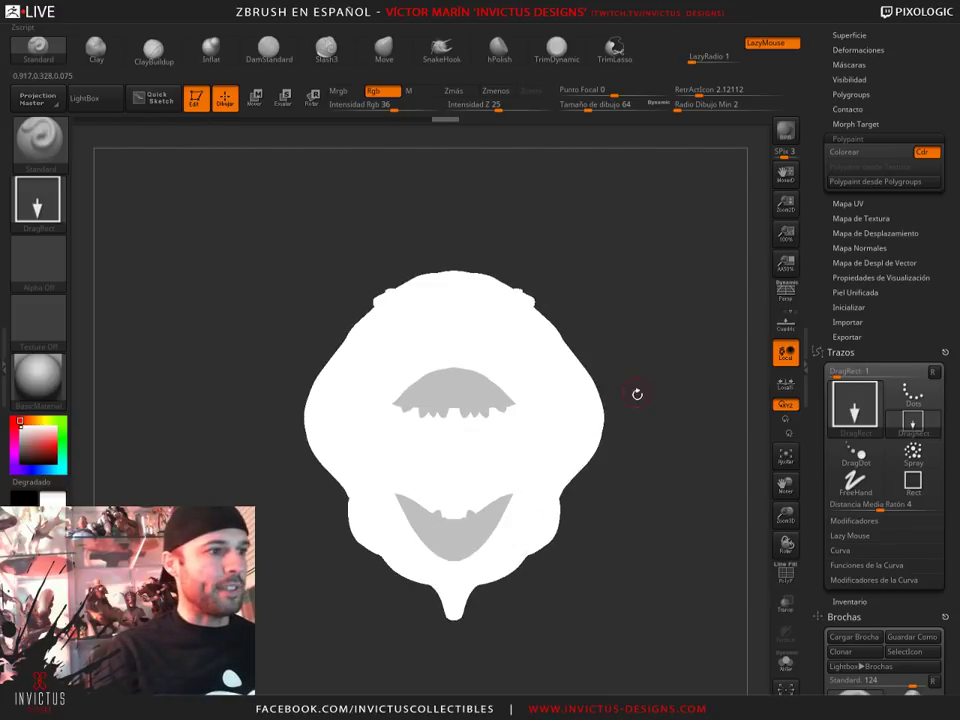
drag(577, 273, 661, 296)
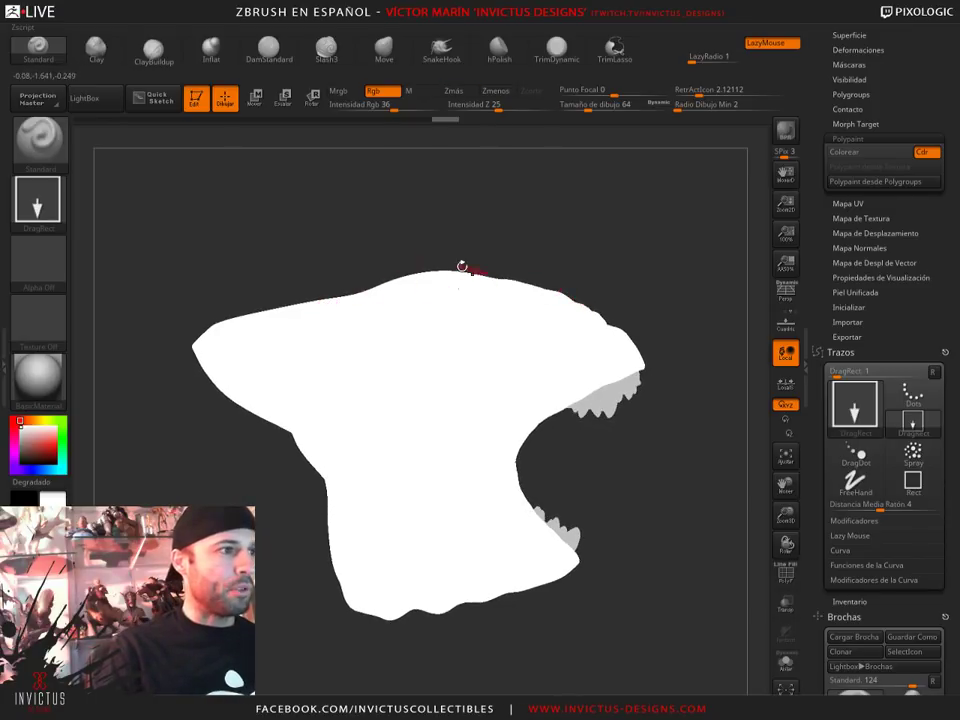
shift+drag(660, 288, 640, 310)
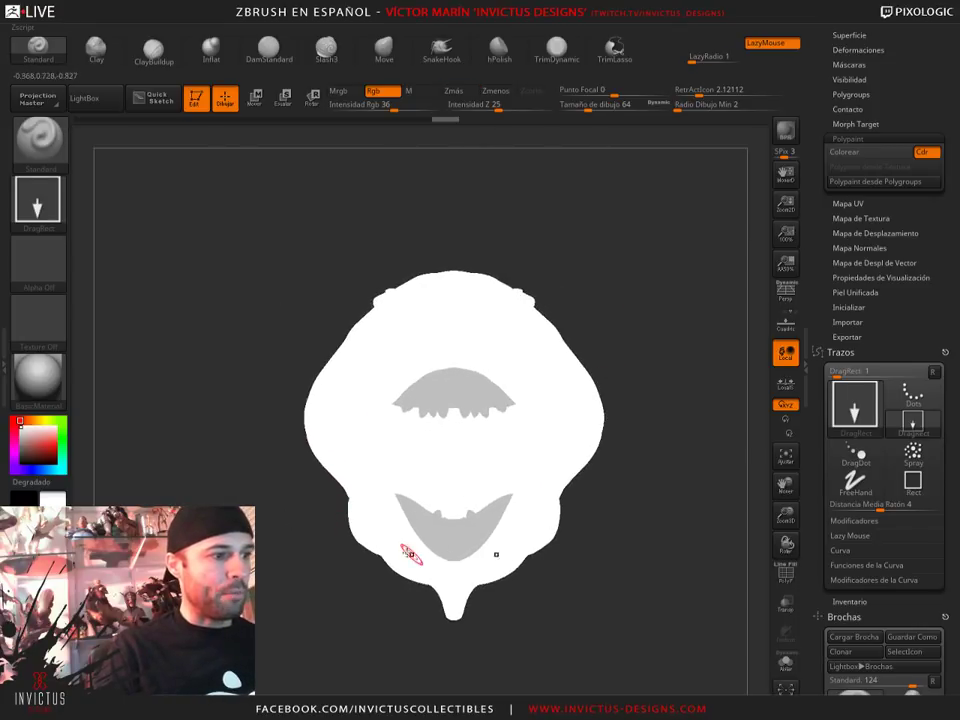
drag(613, 510, 654, 514)
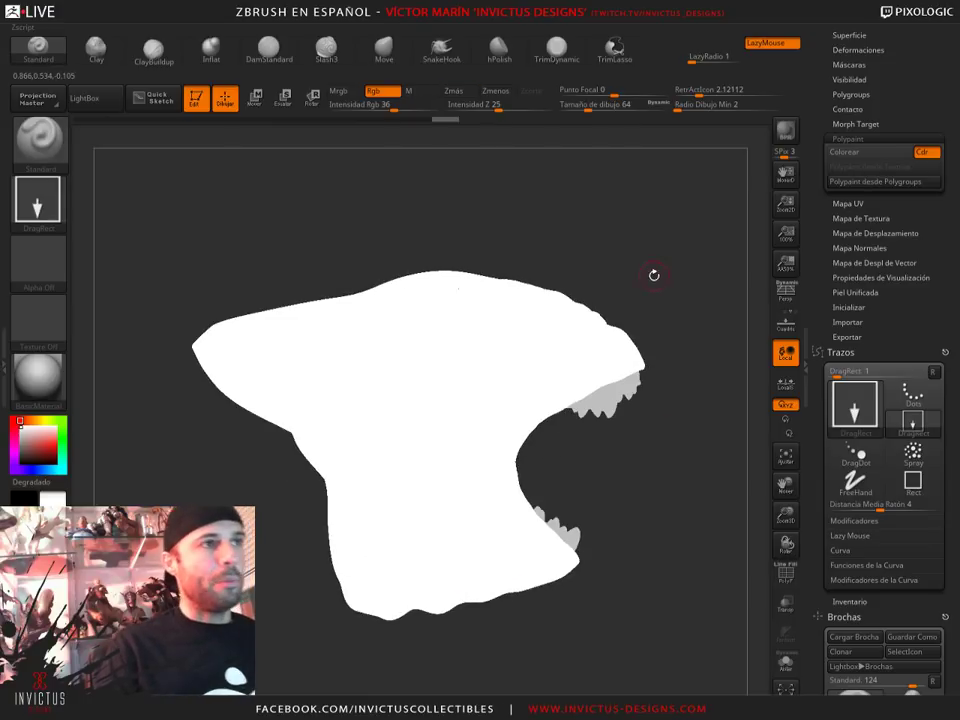
shift+drag(690, 315, 632, 279)
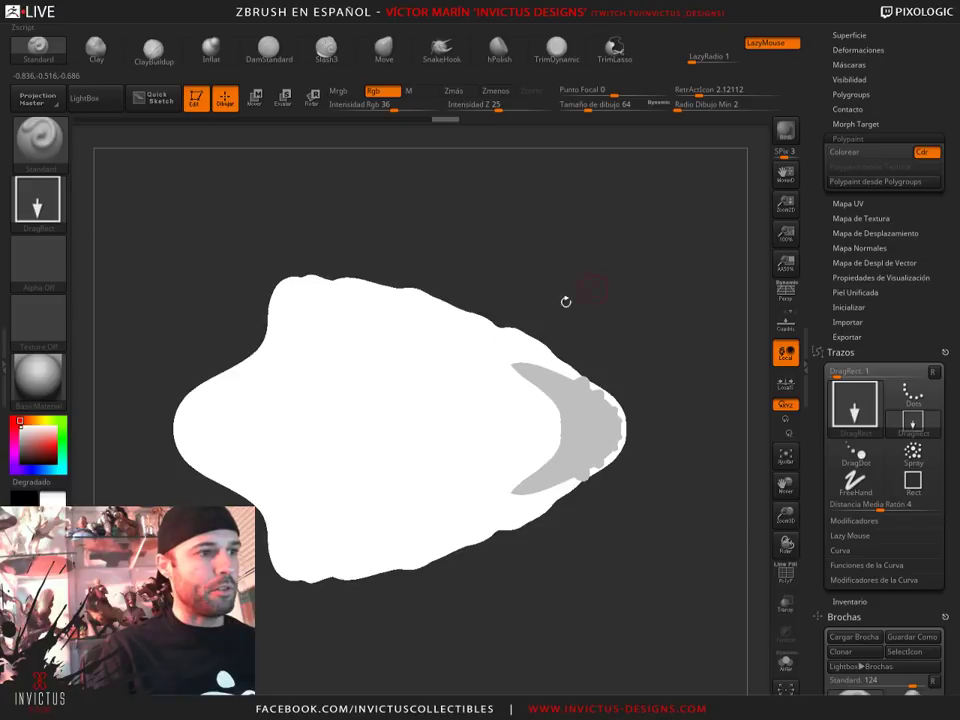
Switch rendering back to shaded Preview (Previsualizar)
key(r)
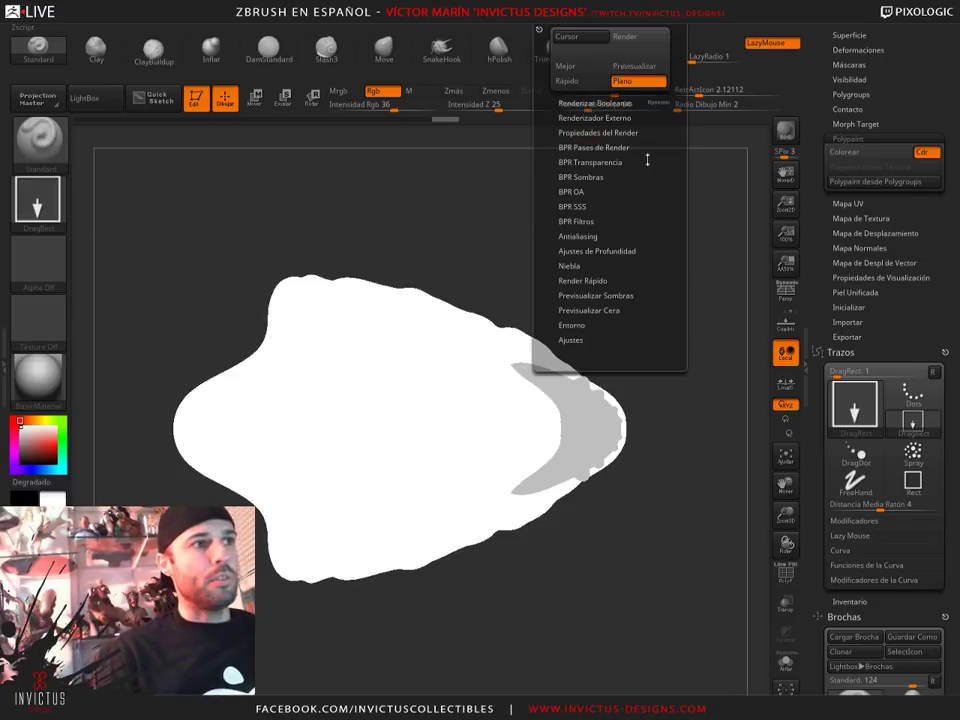
click(634, 66)
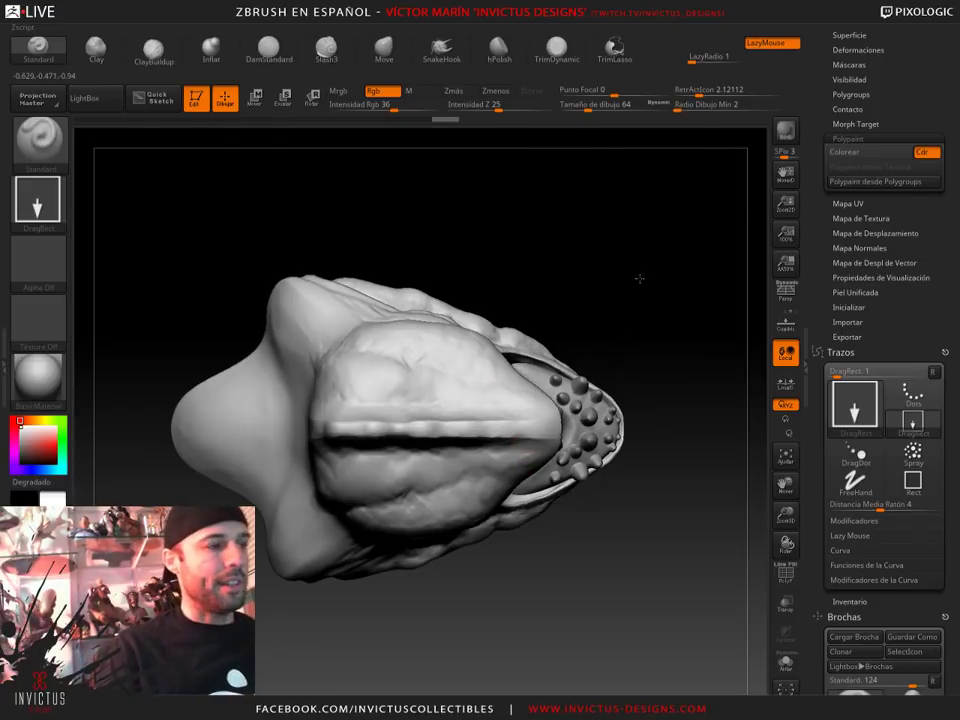
drag(638, 289, 628, 268)
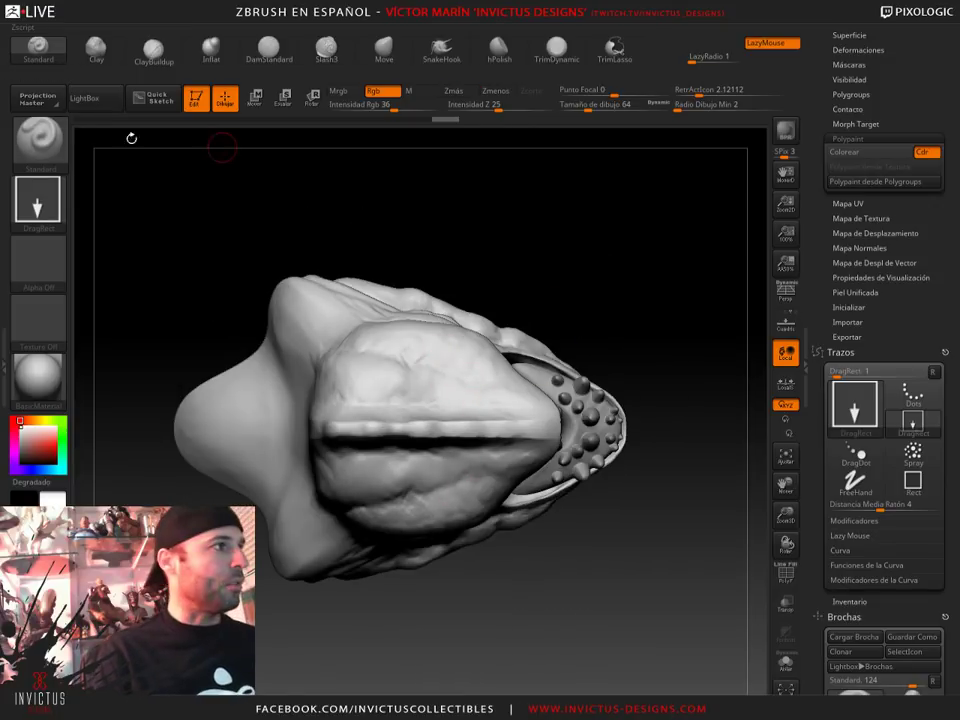
Select the SnakeHook brush with Dots stroke via BSHS and set Draw Size to 318
key(b)
key(s)
key(h)
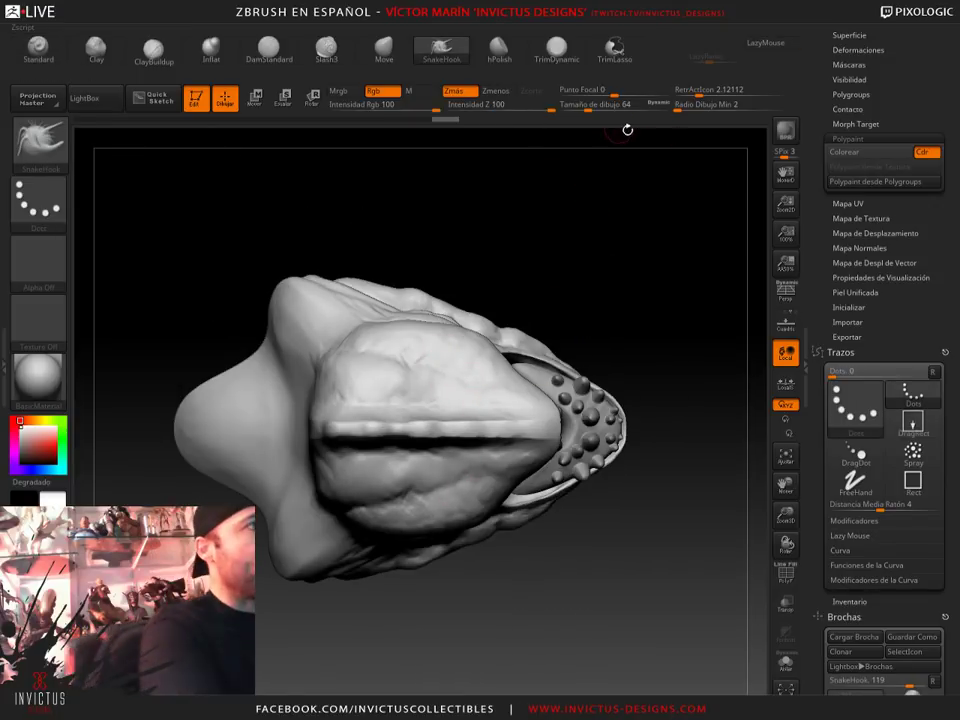
key(s)
drag(597, 106, 620, 106)
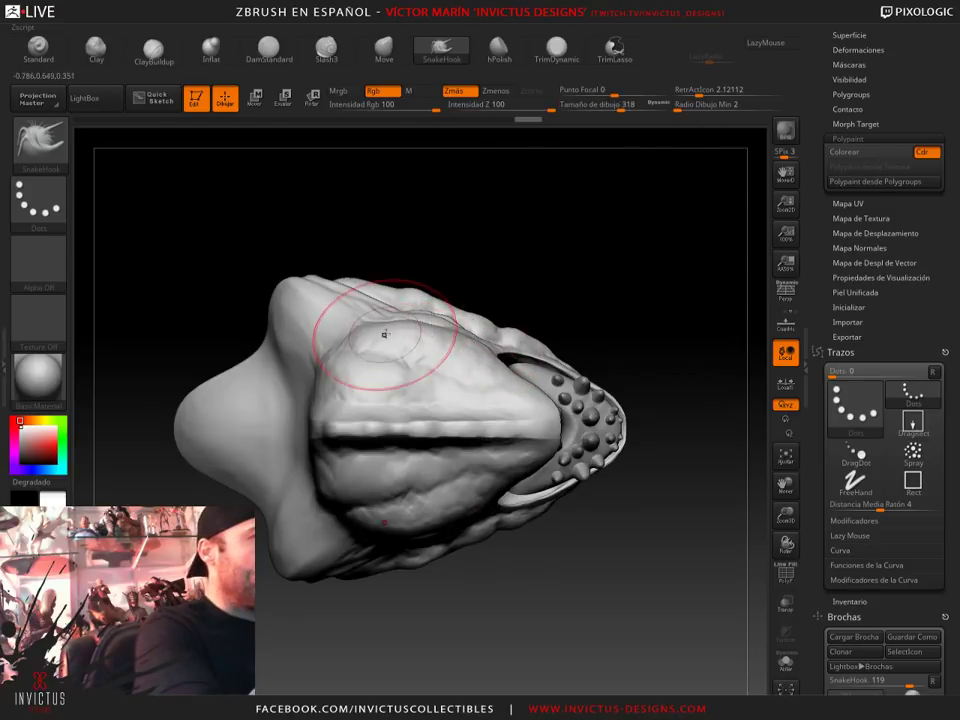
Reduce Draw Size to 202 and turn the head until the open mouth faces forward
drag(467, 246, 320, 380)
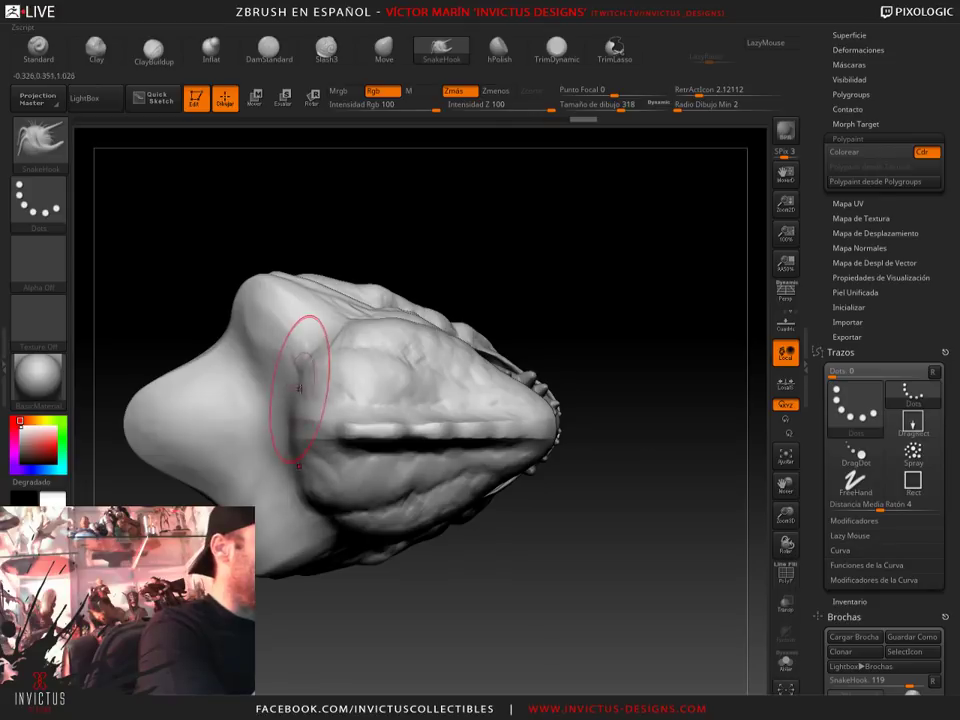
mouse_move(504, 278)
mouse_down()
mouse_move(527, 531)
mouse_move(450, 489)
mouse_move(608, 486)
mouse_move(623, 358)
mouse_move(589, 364)
mouse_up()
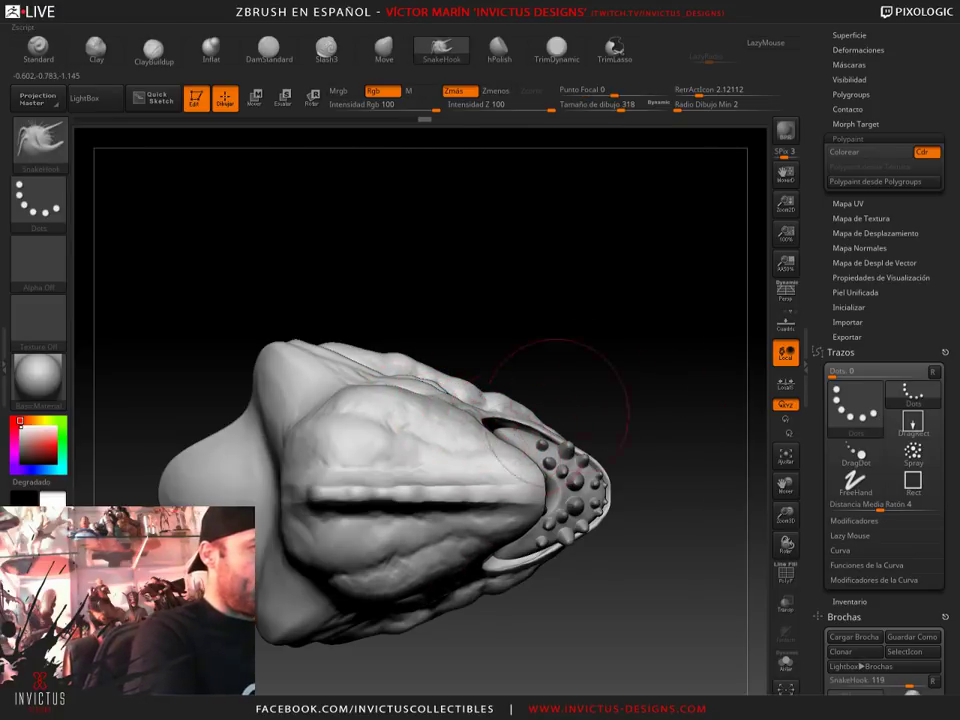
mouse_move(557, 408)
mouse_down()
mouse_move(648, 380)
mouse_move(617, 166)
mouse_up()
drag(620, 108, 608, 108)
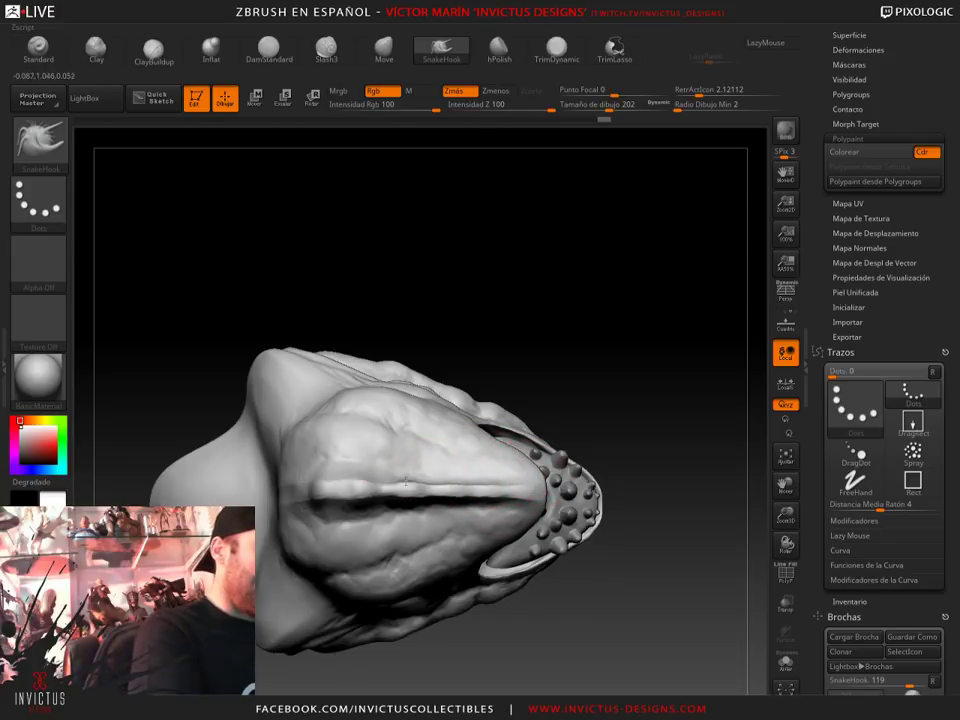
mouse_move(418, 445)
right_down()
mouse_move(389, 457)
mouse_move(621, 394)
mouse_move(675, 276)
mouse_move(677, 371)
right_up()
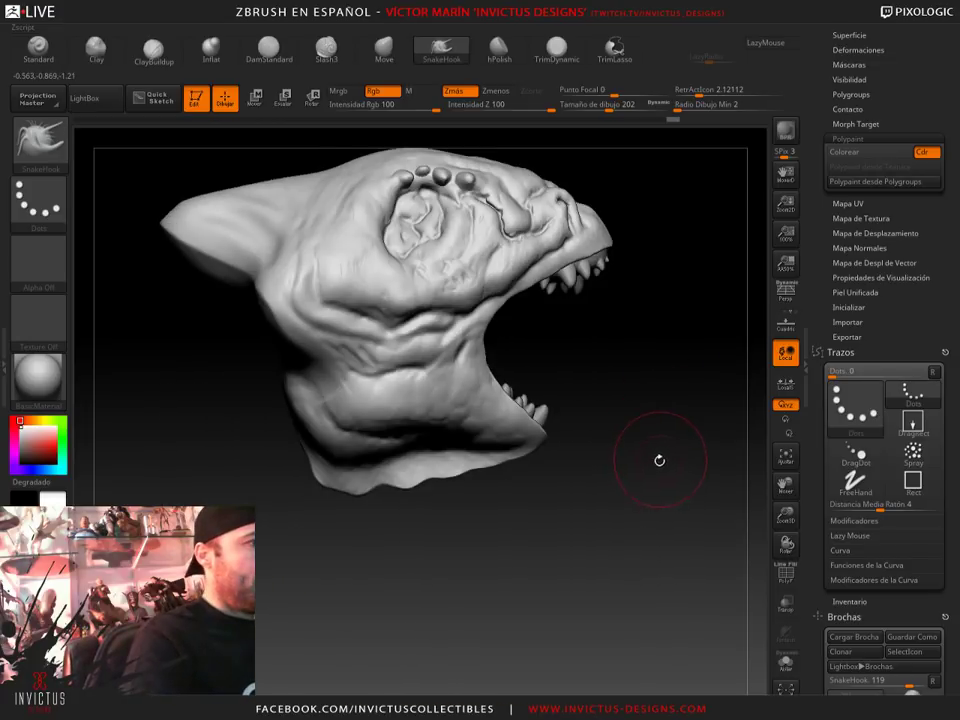
mouse_move(662, 459)
right_down()
mouse_move(610, 476)
mouse_move(585, 431)
mouse_move(750, 514)
right_up()
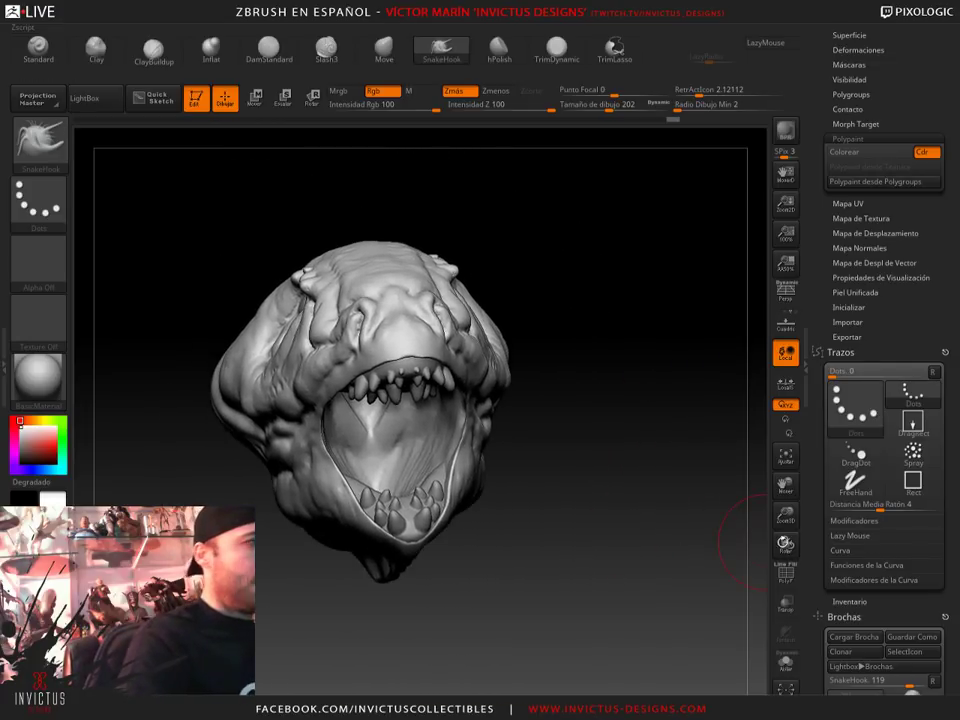
Re-enable Colorear, turn the head to show brow and snout, and switch to MaskPen
click(850, 152)
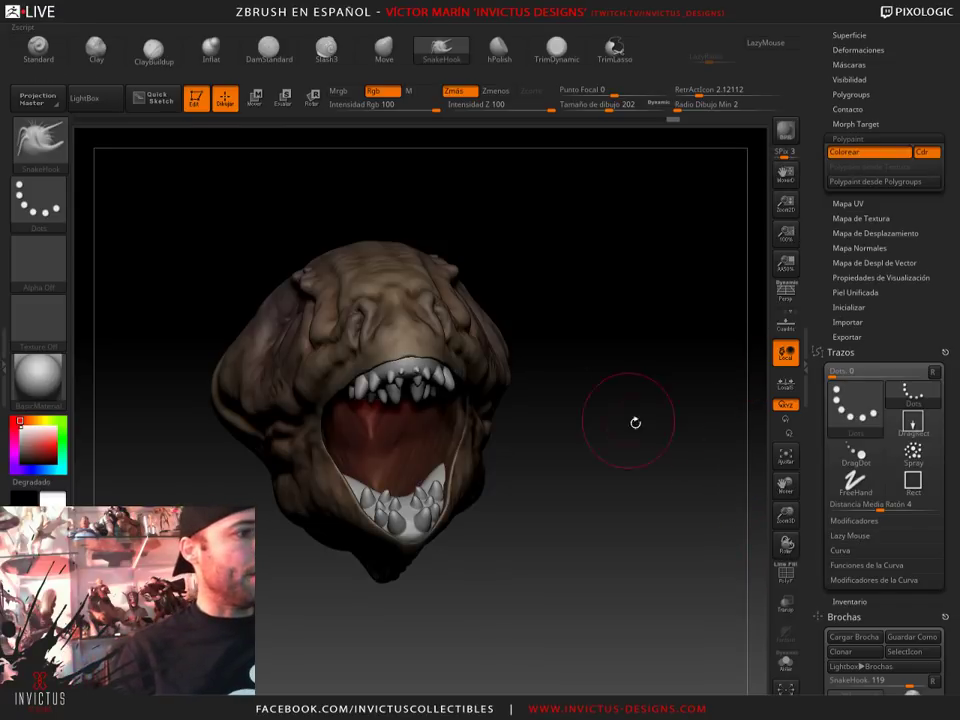
mouse_move(634, 422)
mouse_down()
mouse_move(690, 428)
mouse_move(650, 515)
mouse_up()
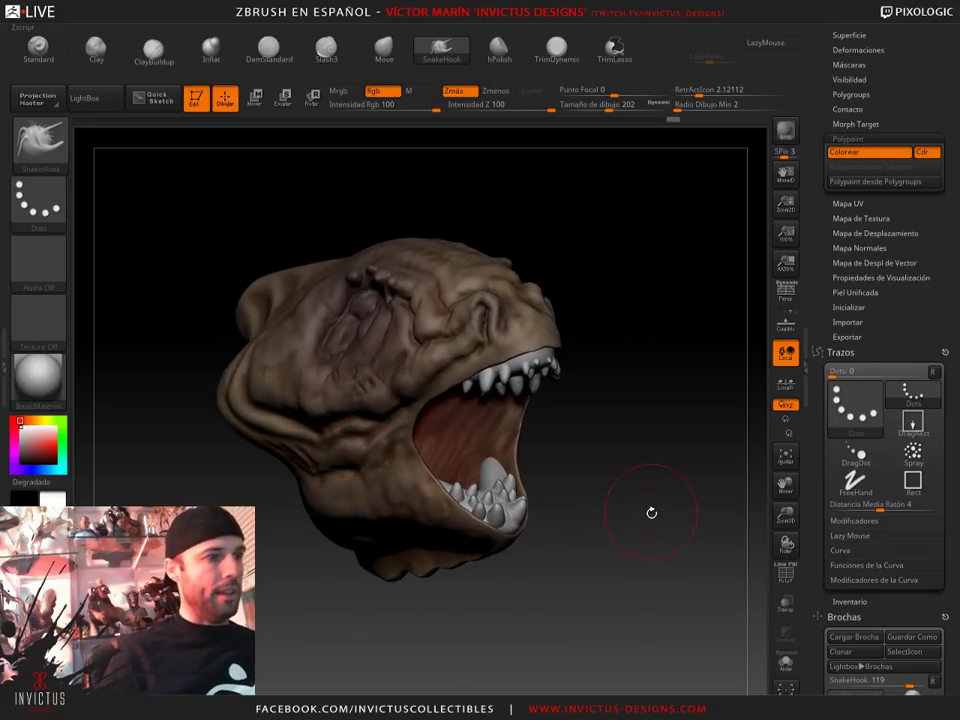
drag(619, 433, 525, 308)
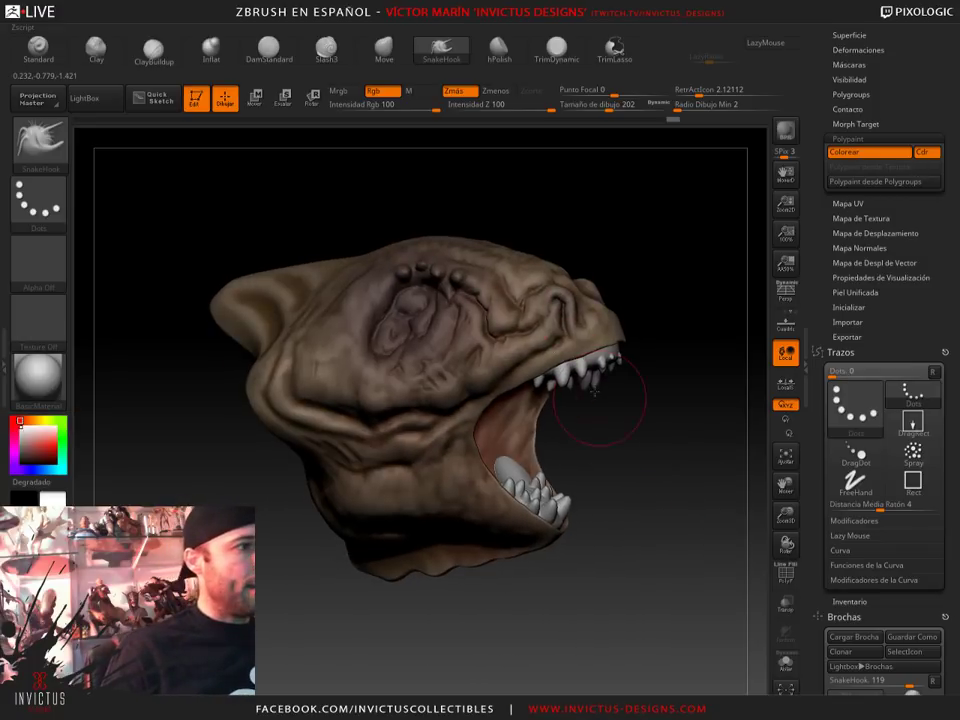
mouse_move(594, 393)
mouse_down()
mouse_move(650, 425)
mouse_move(625, 258)
mouse_move(604, 279)
mouse_move(632, 385)
mouse_move(656, 266)
mouse_move(601, 286)
mouse_up()
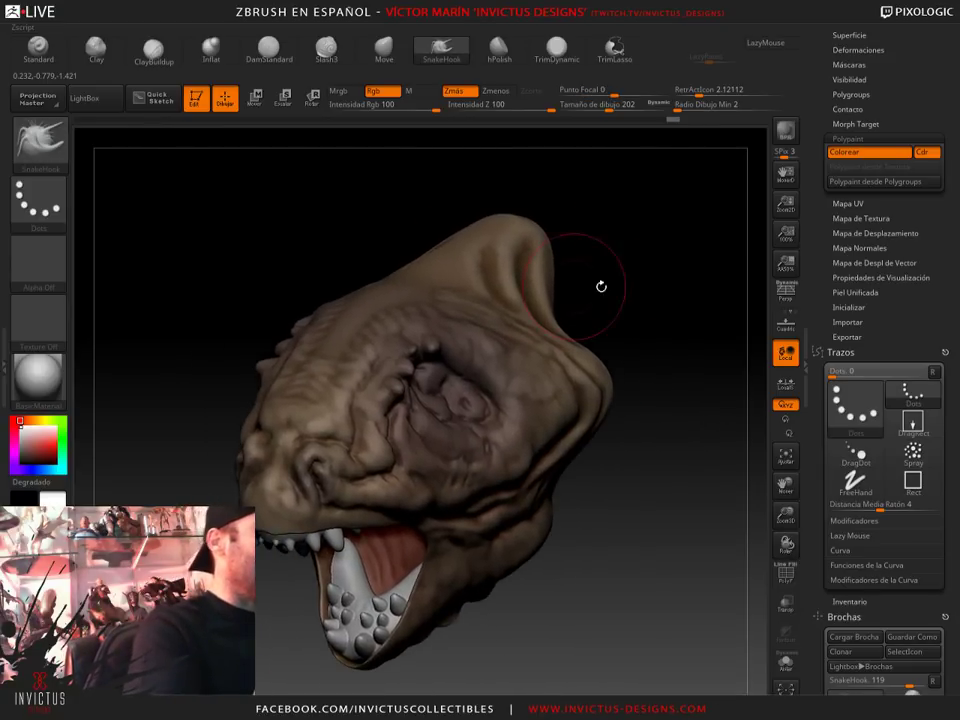
key(ctrl)
key(ctrl)
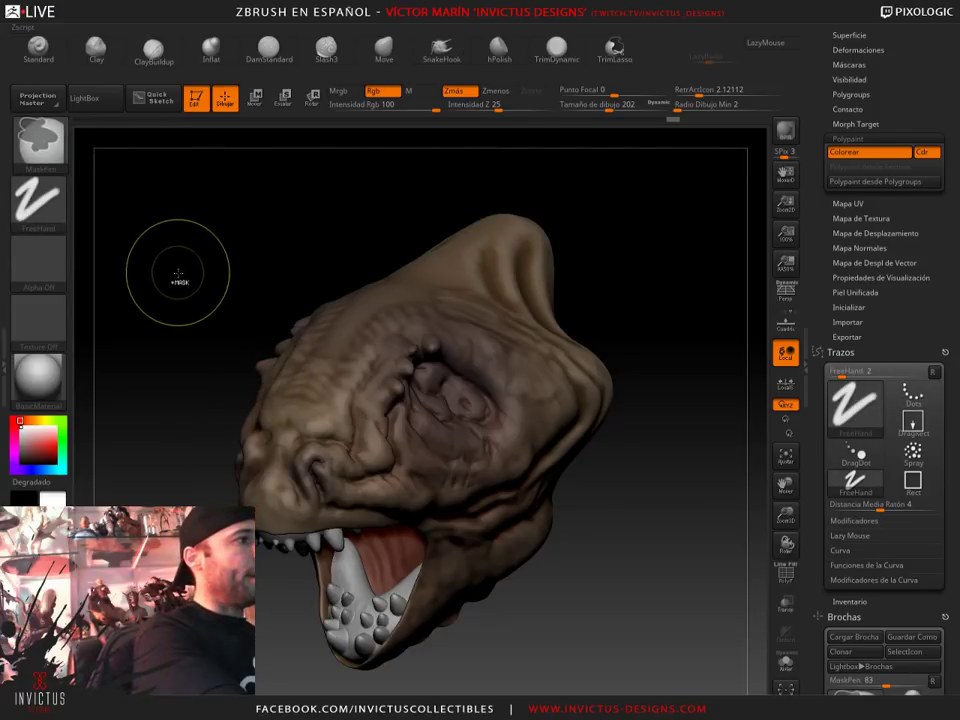
Switch the mask stroke to Lasso and mask a muzzle patch and stripes across the brow
ctrl+click(53, 207)
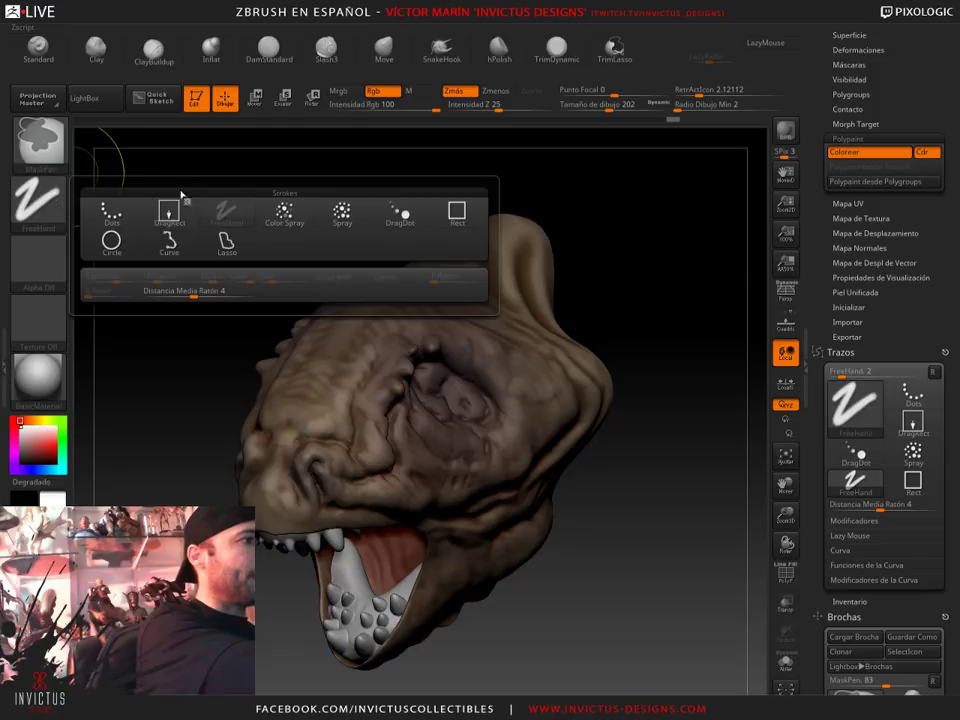
ctrl+click(171, 240)
mouse_move(664, 285)
mouse_down()
mouse_move(671, 281)
mouse_move(666, 293)
mouse_move(613, 281)
mouse_up()
key(ctrl)
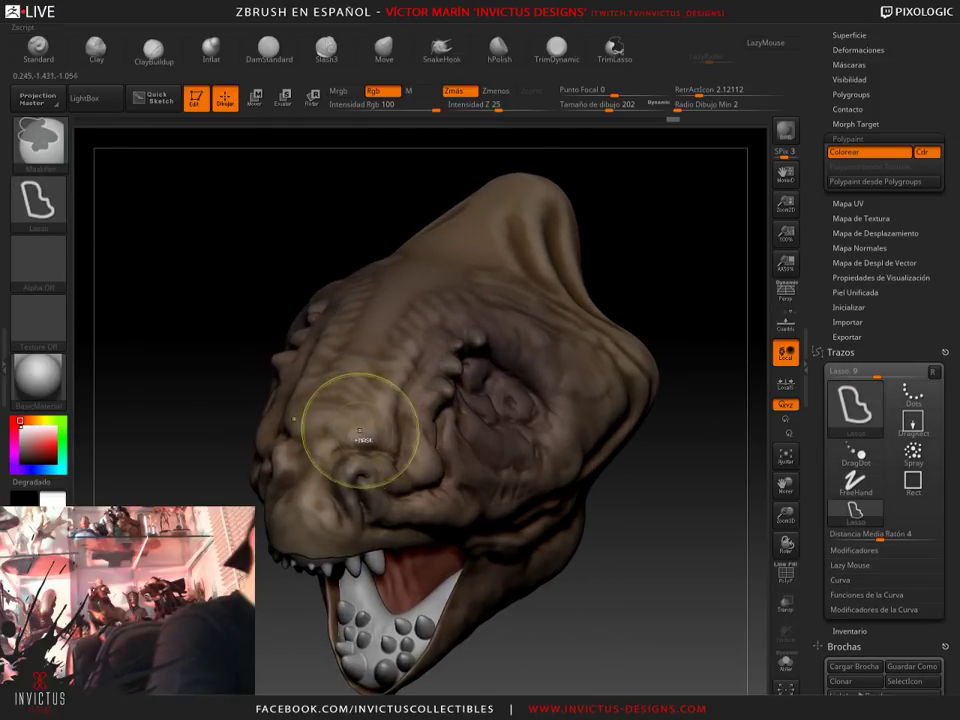
mouse_move(347, 414)
ctrl+mouse_down()
mouse_move(383, 432)
mouse_move(489, 279)
mouse_move(390, 332)
ctrl+mouse_up()
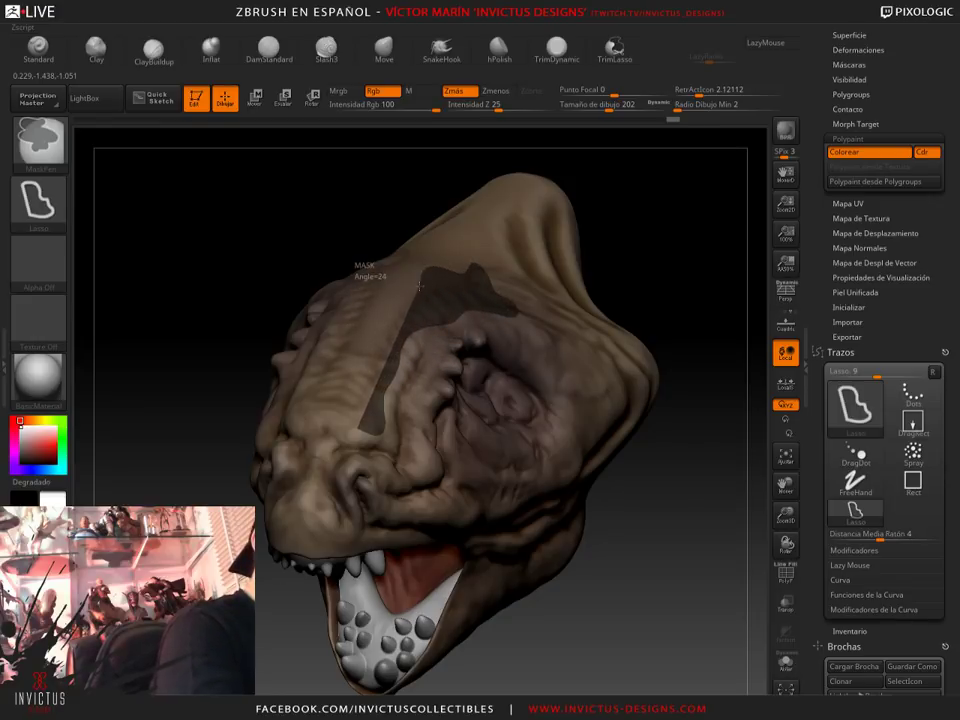
ctrl+drag(369, 382, 407, 429)
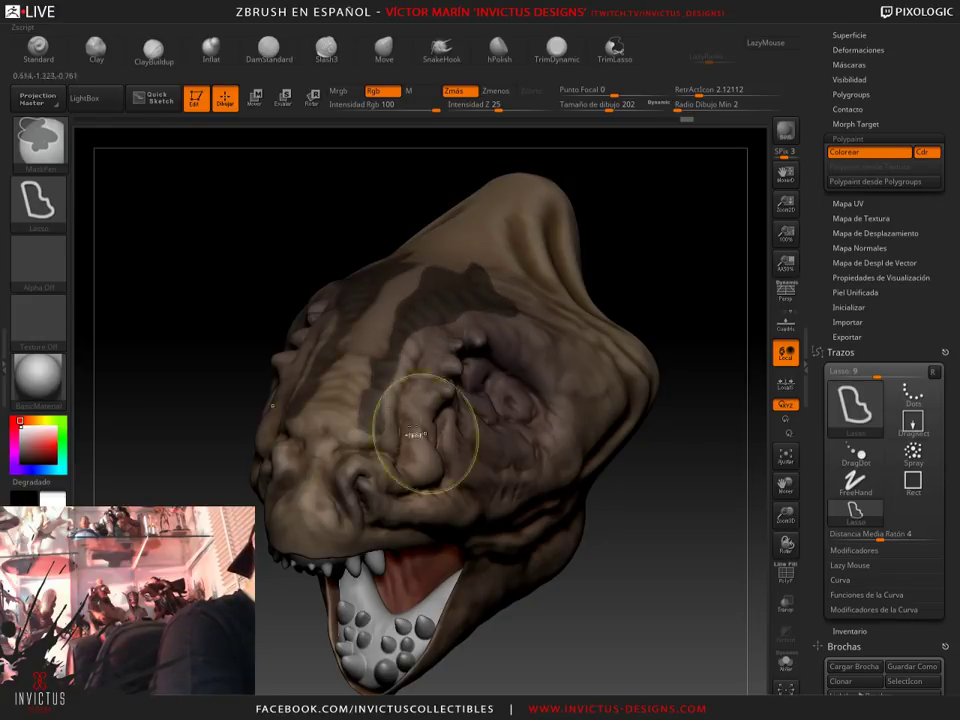
mouse_move(643, 546)
mouse_down()
mouse_move(658, 564)
mouse_move(553, 339)
mouse_move(573, 347)
mouse_move(560, 350)
mouse_up()
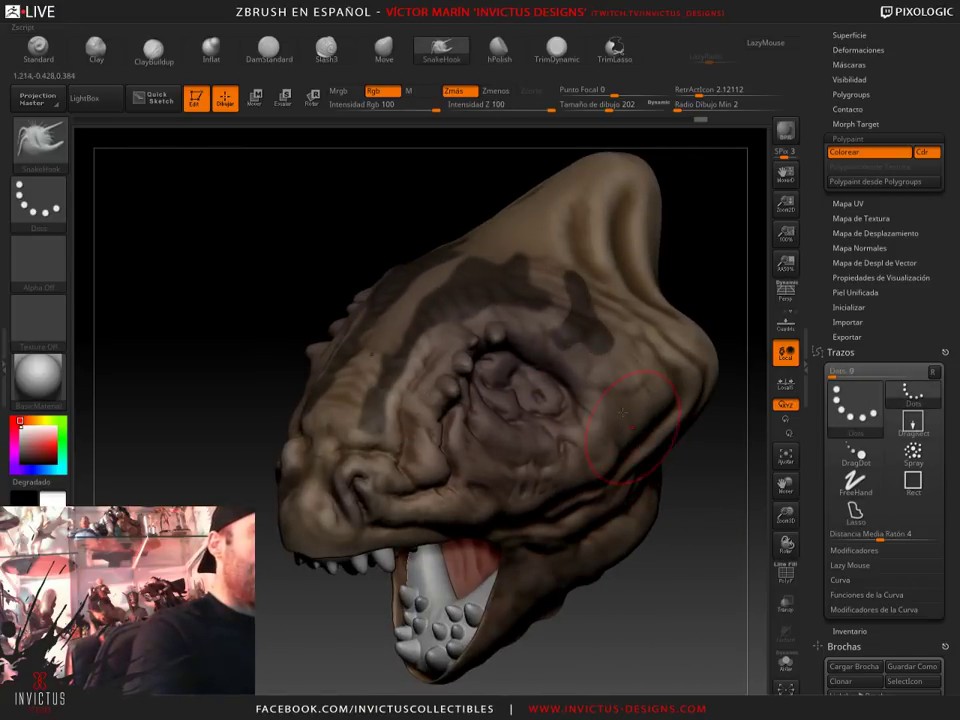
drag(690, 470, 580, 490)
ctrl+drag(493, 390, 410, 300)
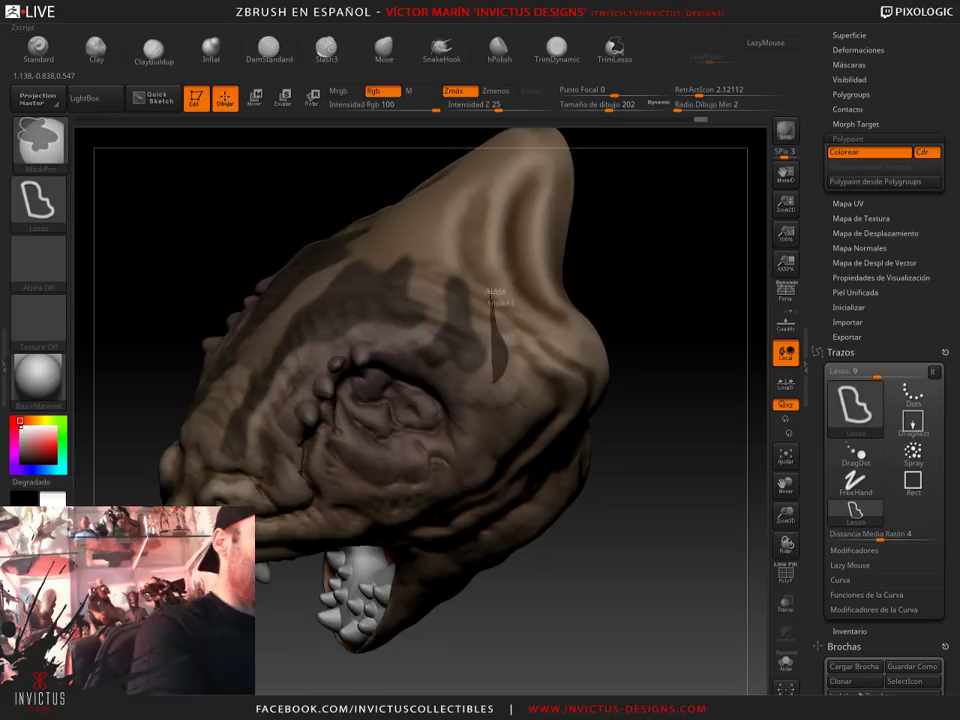
Turn the head to look down on the crown and lasso-mask several curved stripes across it
drag(654, 474, 467, 429)
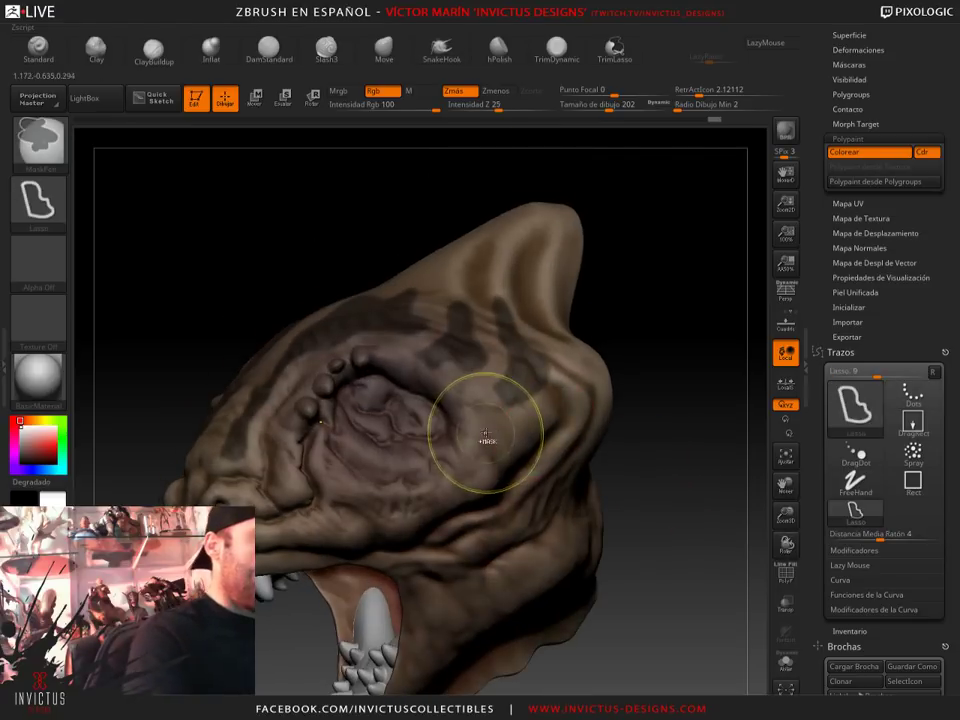
mouse_move(560, 470)
mouse_down()
mouse_move(650, 505)
mouse_move(540, 424)
mouse_up()
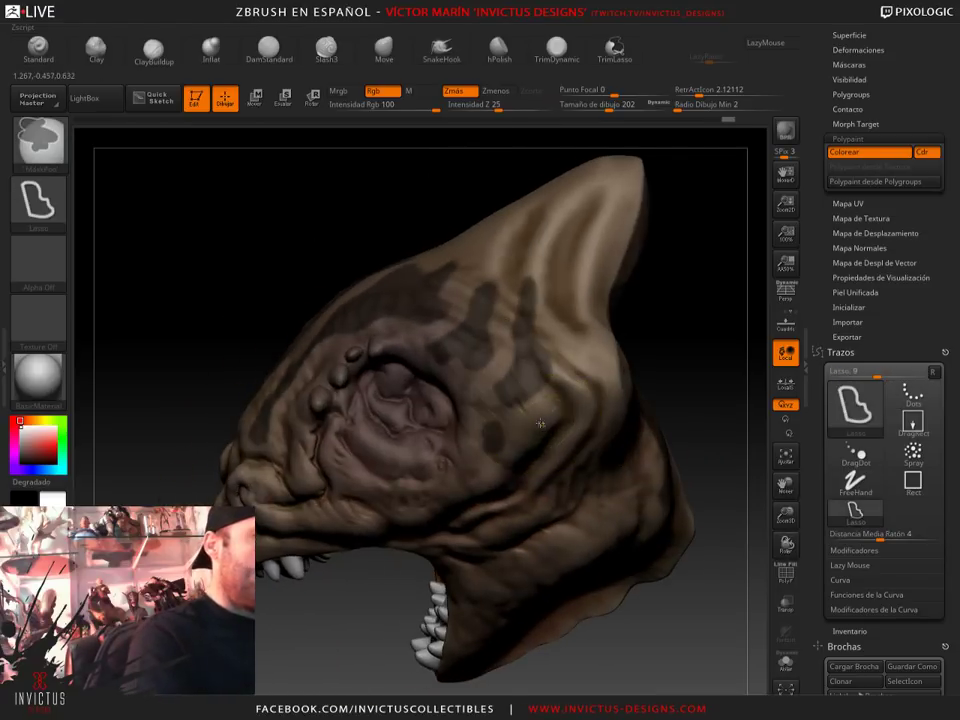
mouse_move(700, 385)
mouse_down()
mouse_move(446, 361)
mouse_move(448, 292)
mouse_up()
ctrl+drag(458, 372, 431, 379)
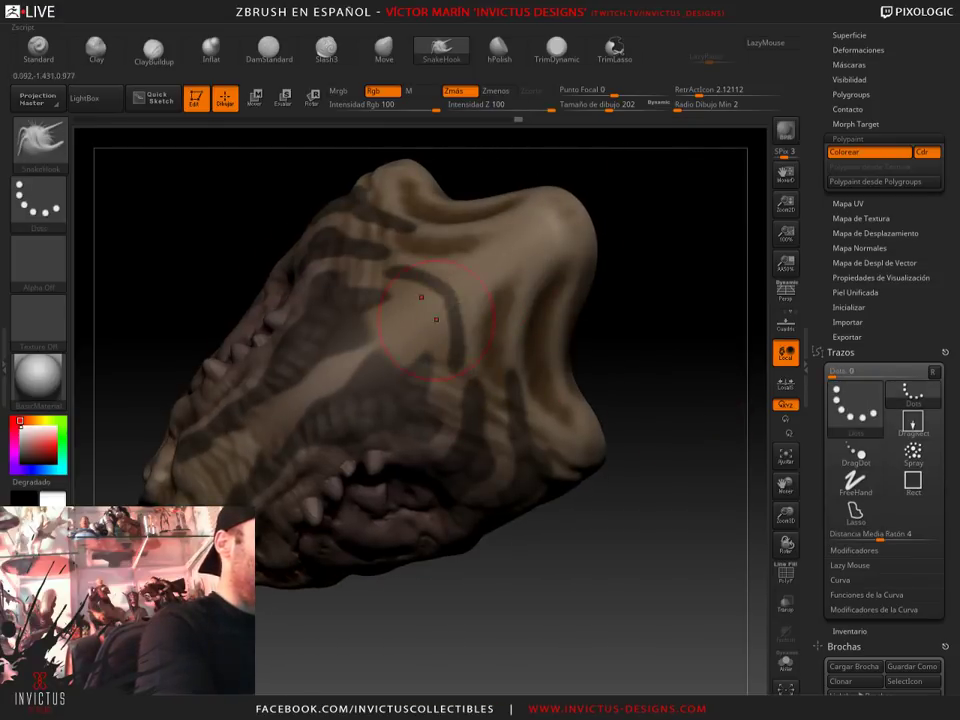
ctrl+shift+drag(425, 300, 430, 341)
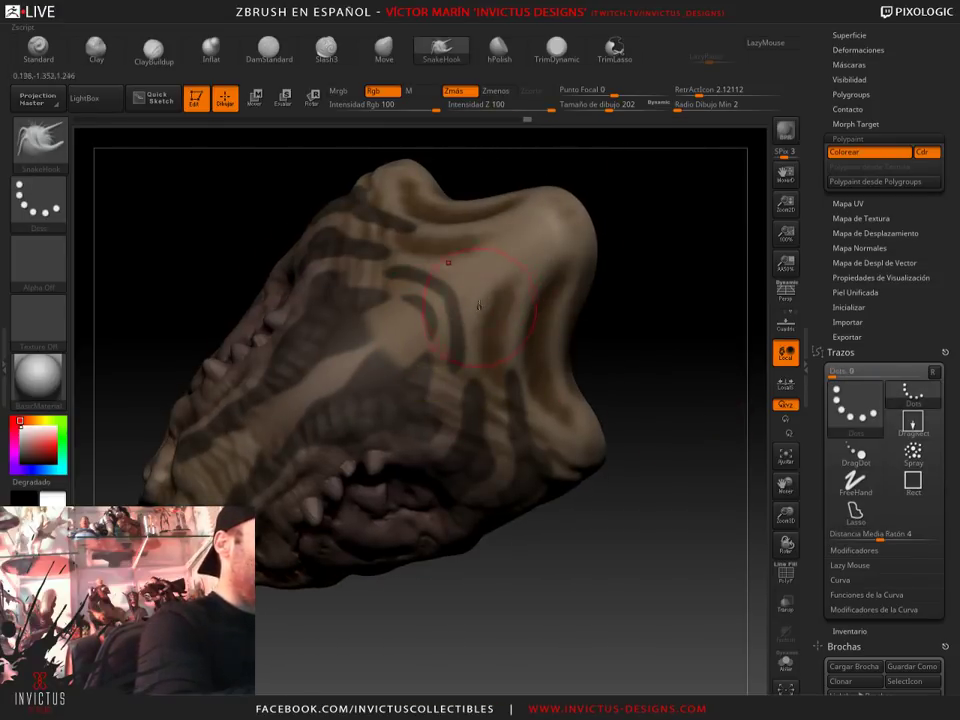
mouse_move(471, 270)
ctrl+mouse_down()
mouse_move(472, 305)
mouse_move(489, 329)
ctrl+mouse_up()
drag(645, 302, 600, 320)
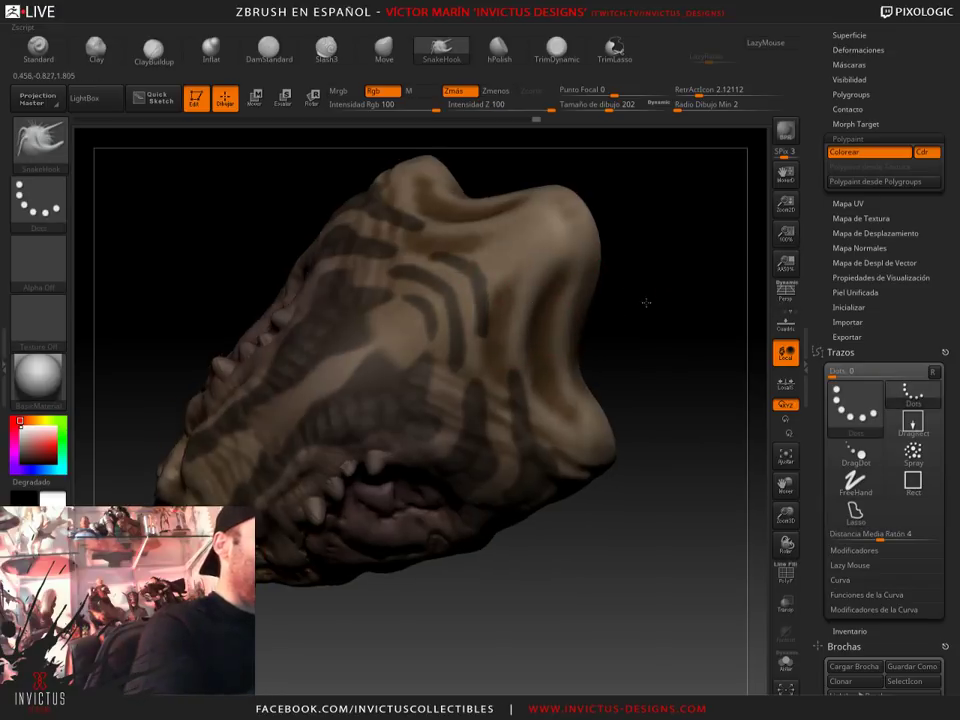
ctrl+drag(505, 246, 508, 318)
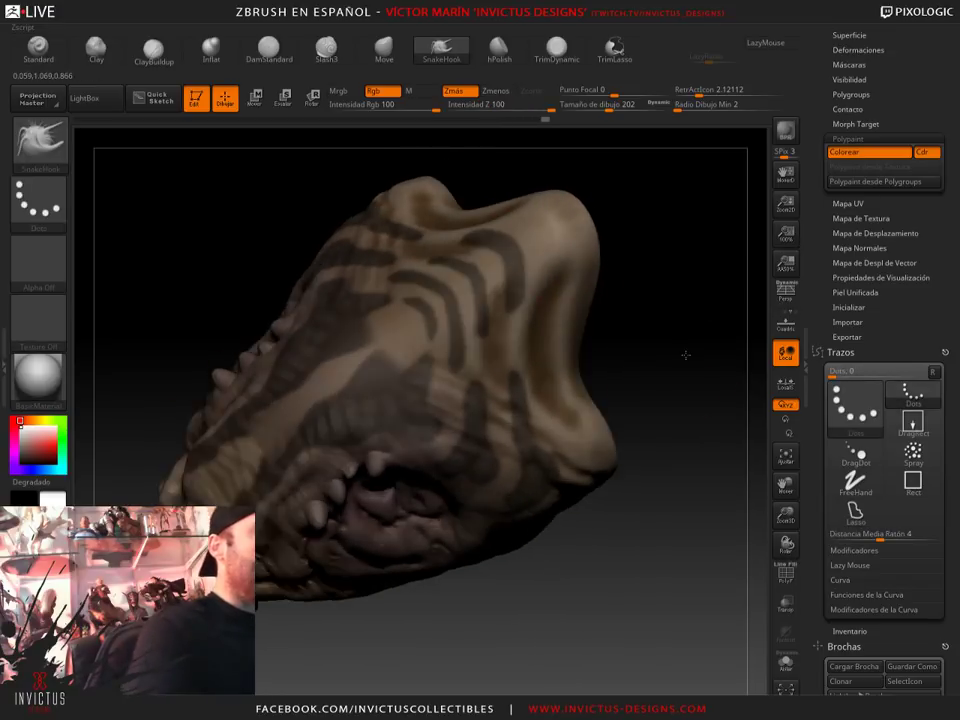
drag(700, 310, 673, 327)
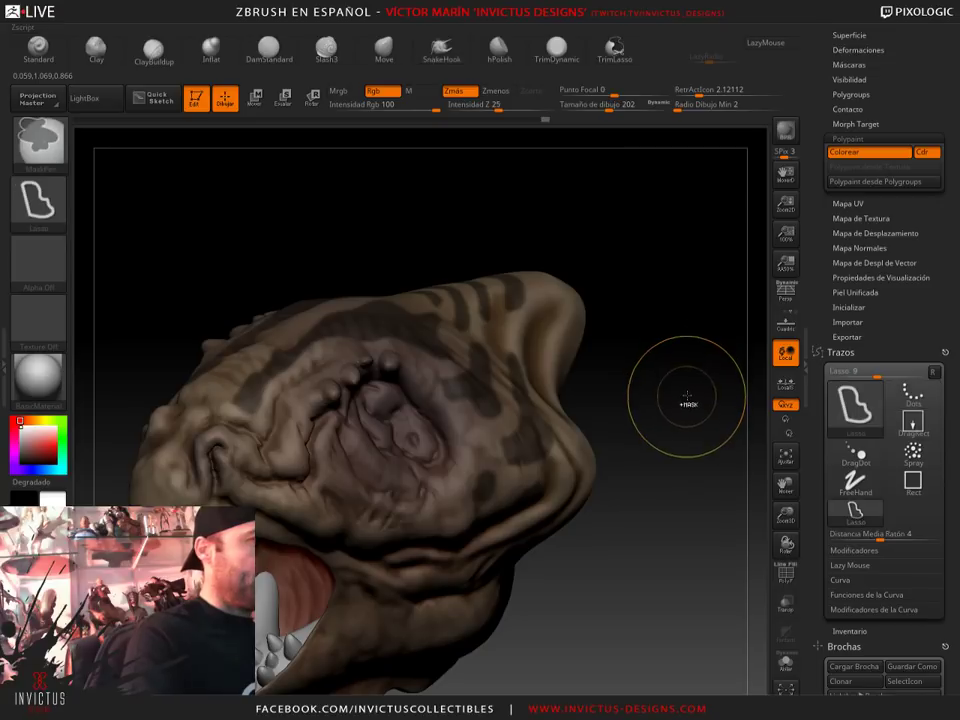
Invert the mask so only the stripes are paintable and pick an olive paint colour
ctrl+click(677, 402)
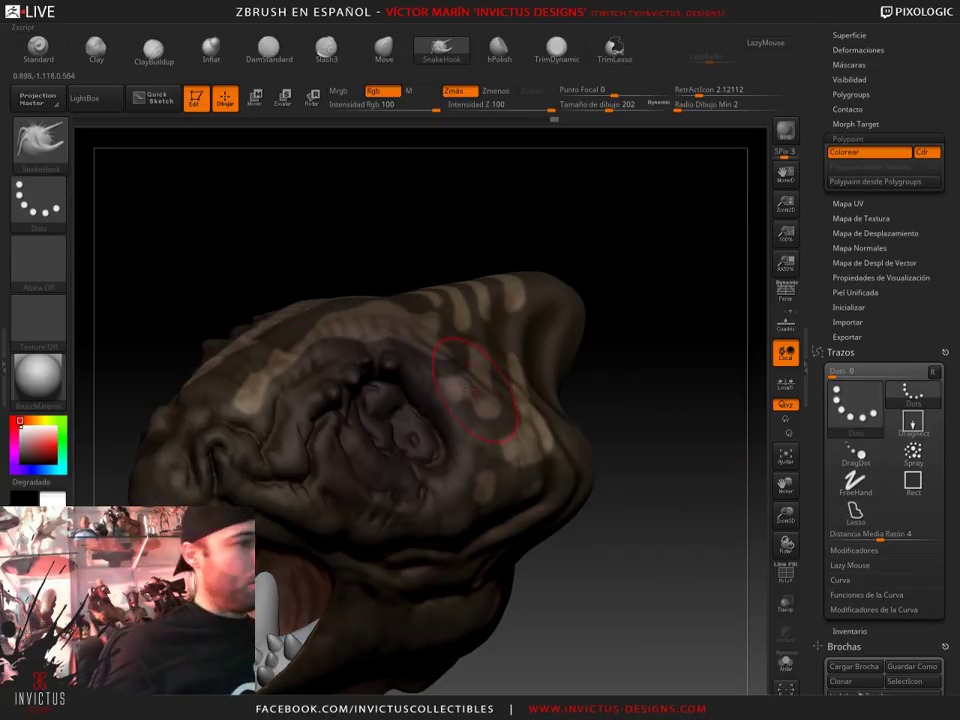
drag(326, 199, 386, 193)
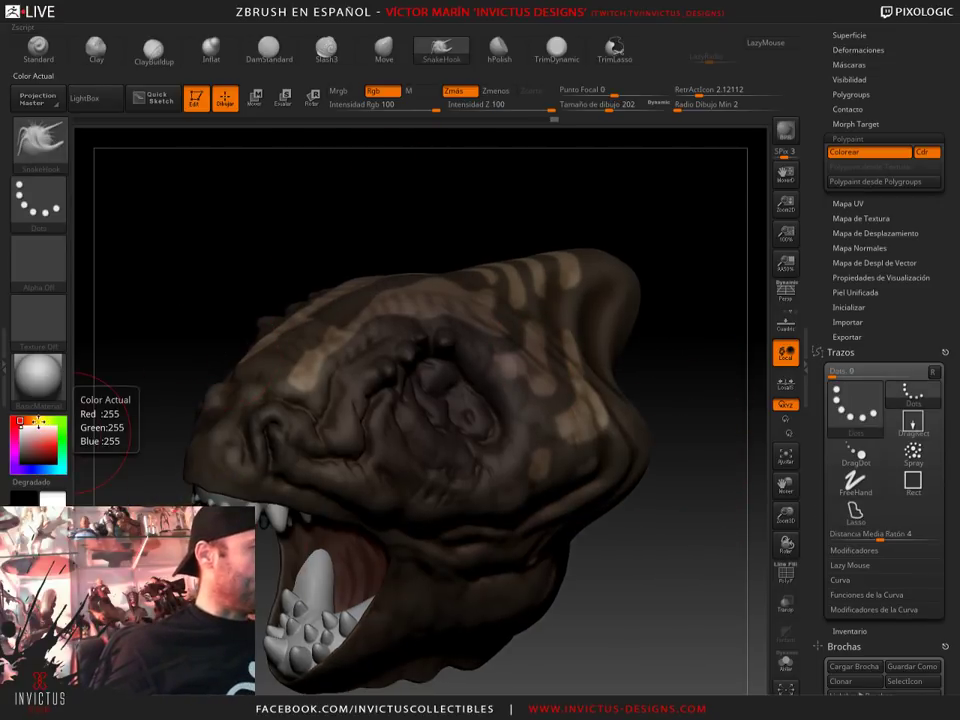
click(46, 448)
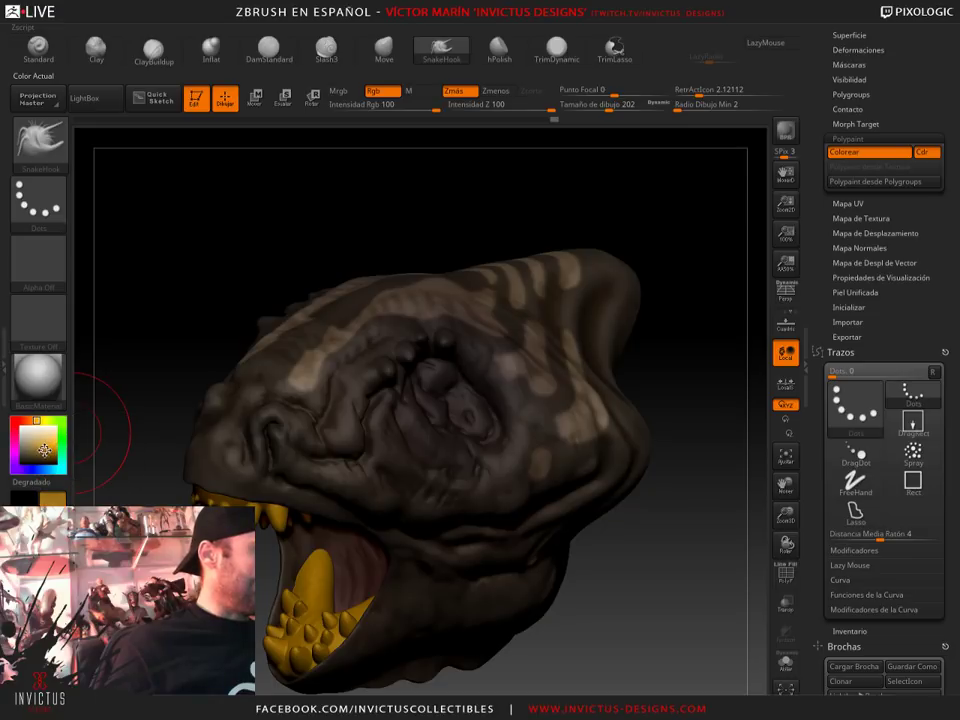
click(40, 451)
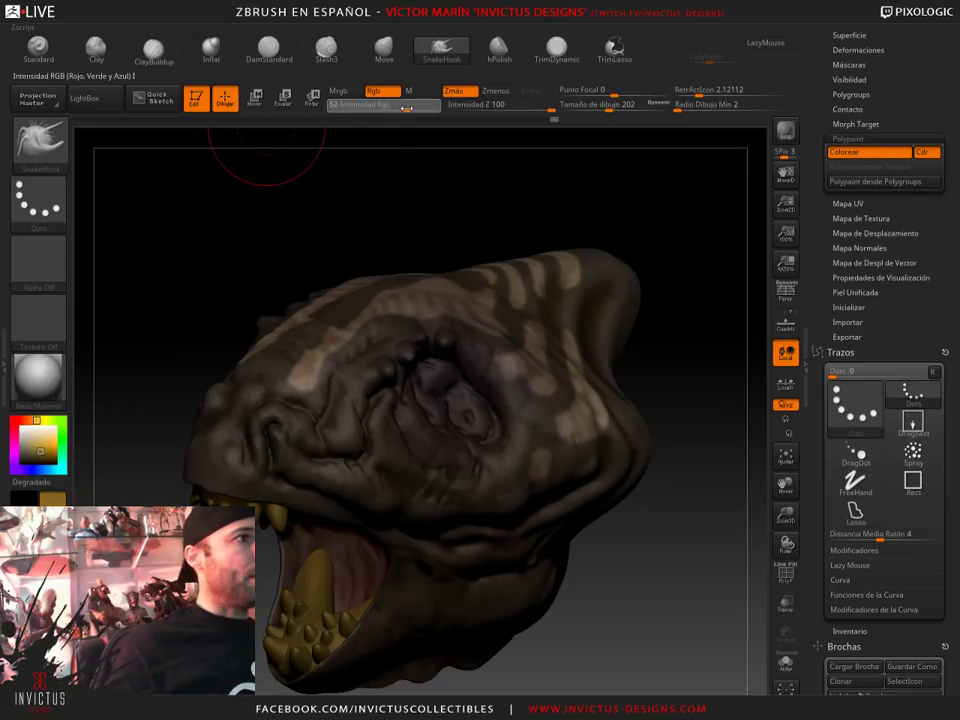
Fill the unmasked stripes with the olive colour using Color > FillObject, undo, and fill again
click(68, 18)
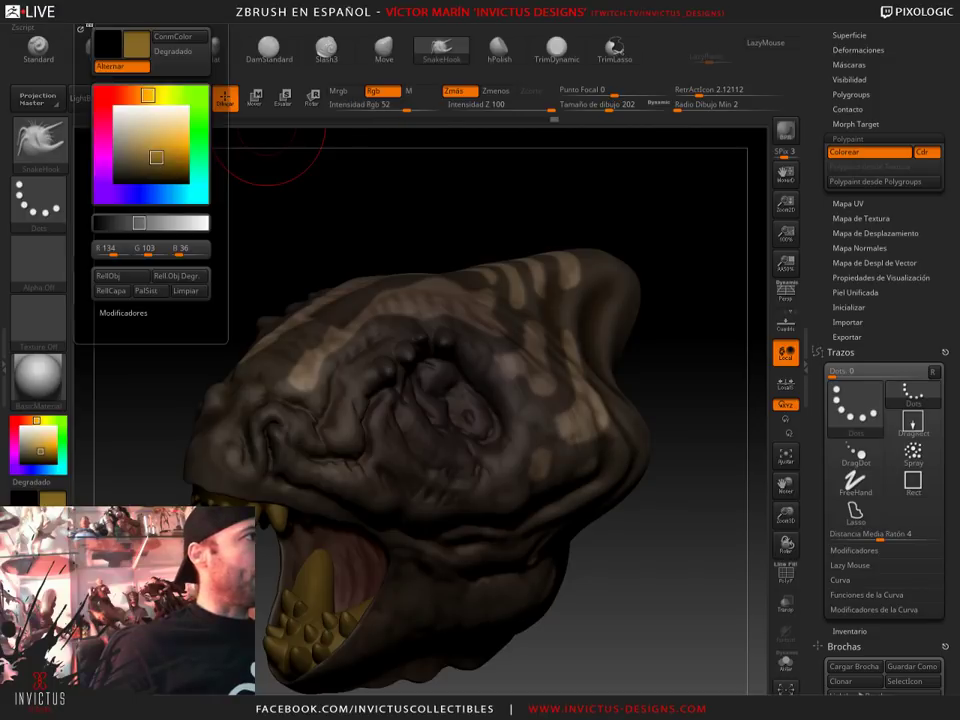
click(124, 278)
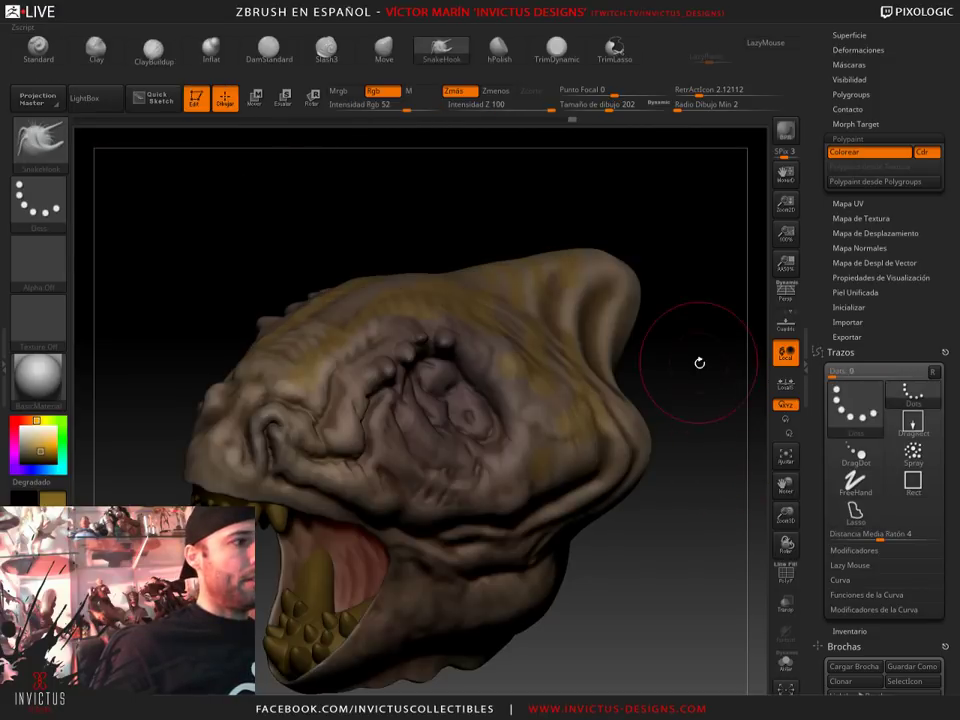
mouse_move(700, 362)
mouse_down()
mouse_move(706, 346)
mouse_move(637, 281)
mouse_up()
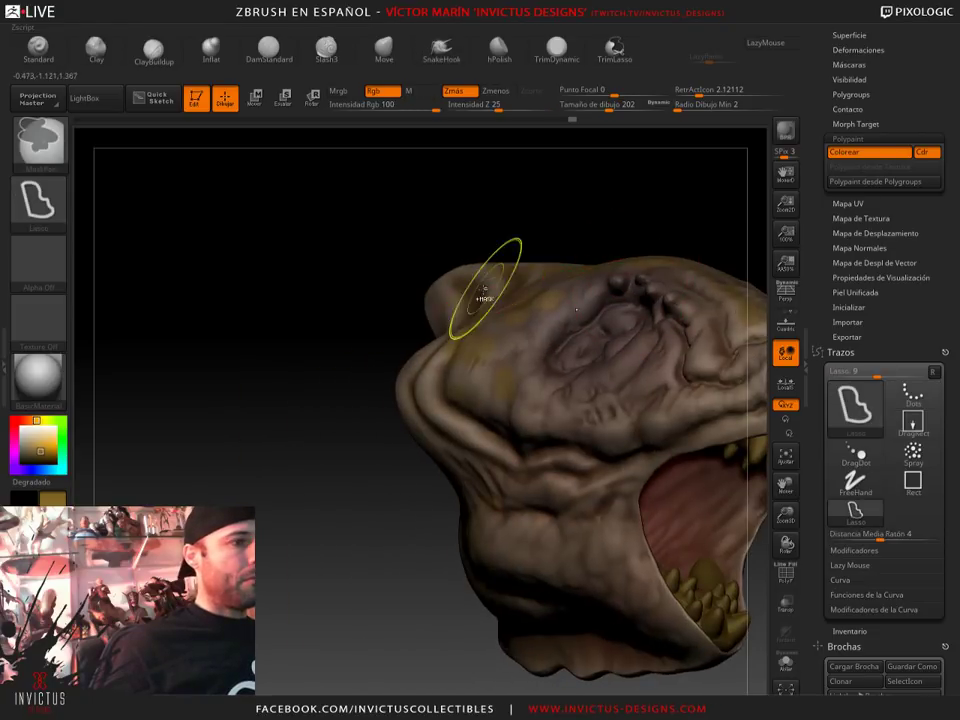
key(ctrl+z)
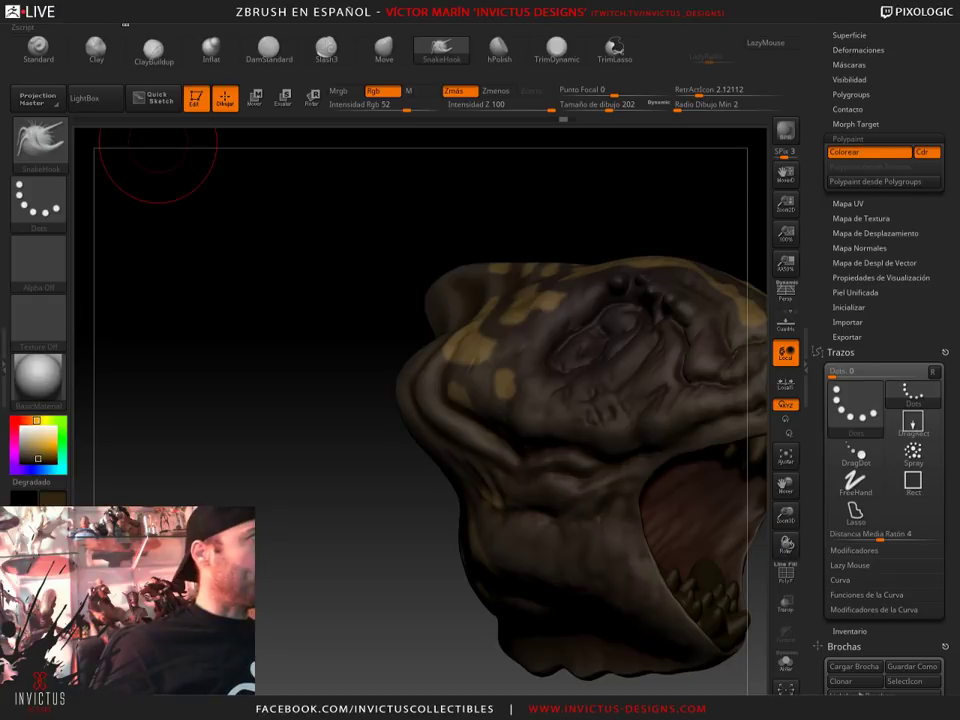
click(74, 18)
click(108, 280)
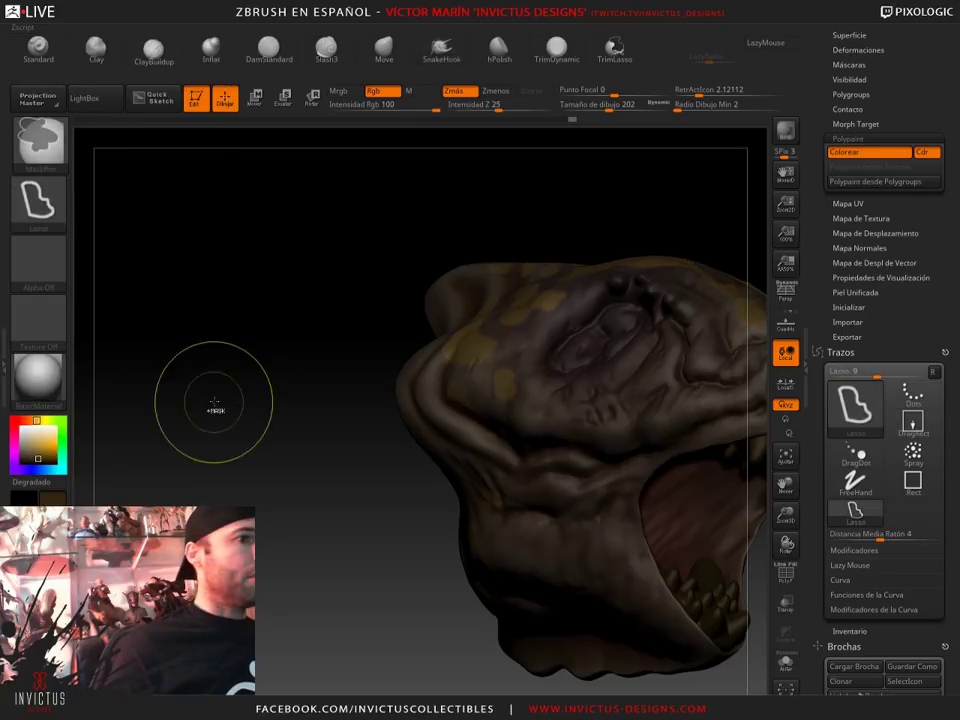
mouse_move(214, 407)
mouse_down()
mouse_move(293, 388)
mouse_move(253, 392)
mouse_move(301, 437)
mouse_move(200, 458)
mouse_up()
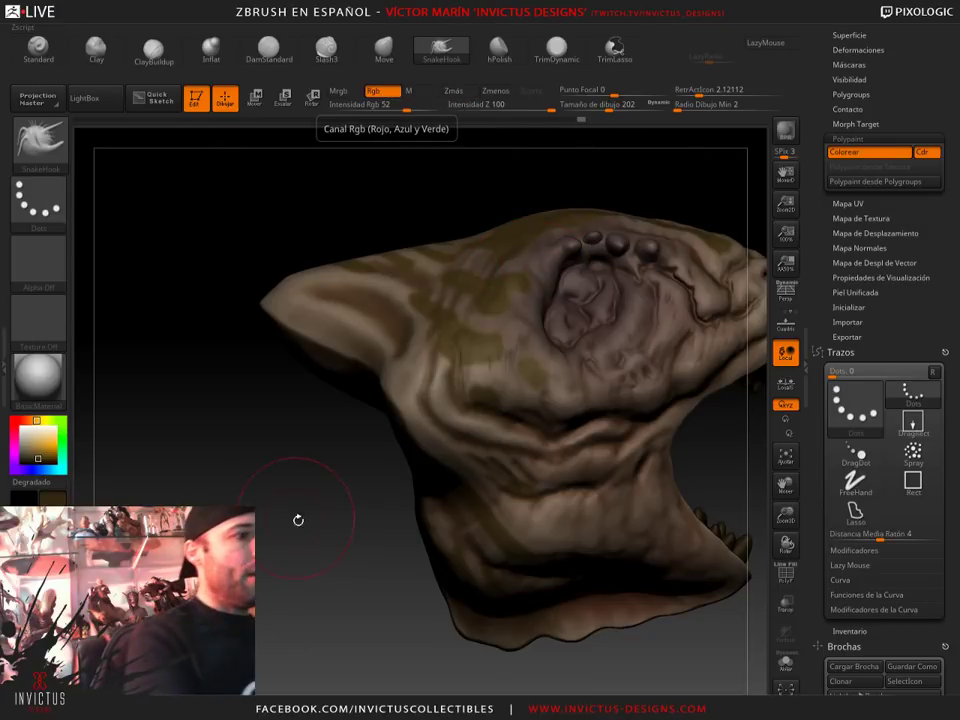
Switch to the Smooth brush with a draw size of 87
mouse_move(300, 518)
mouse_down()
mouse_move(296, 534)
mouse_move(465, 307)
mouse_up()
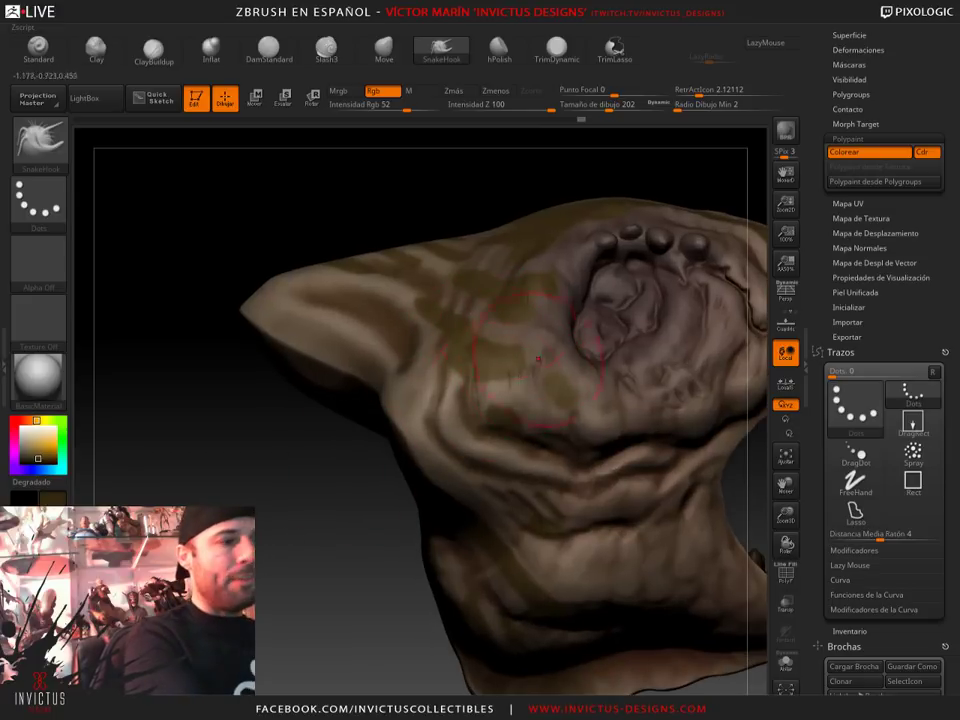
drag(600, 105, 584, 105)
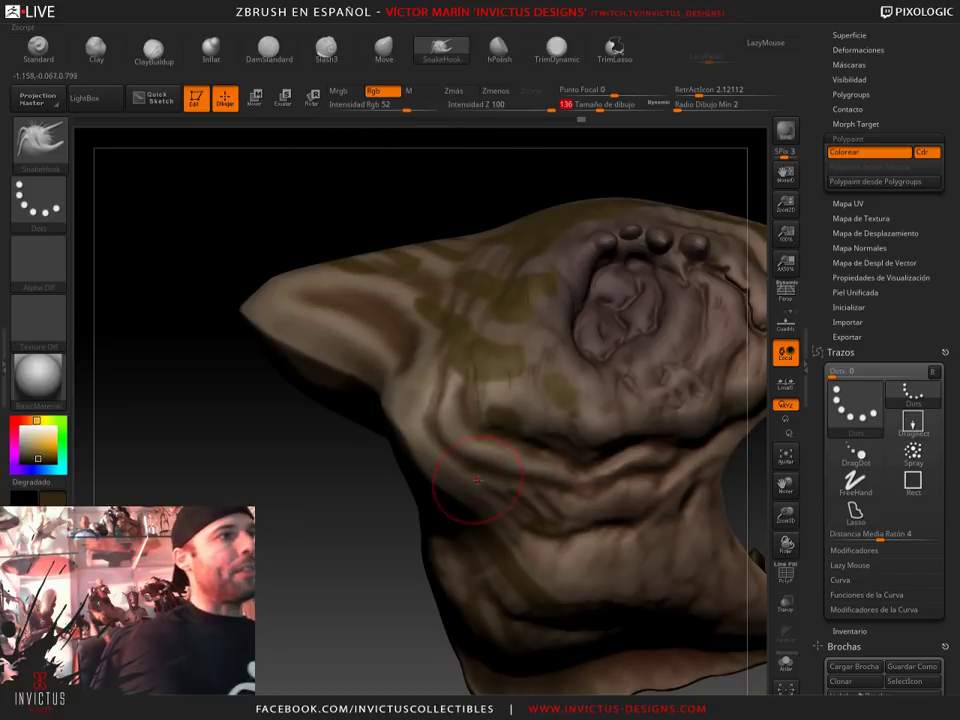
key(shift)
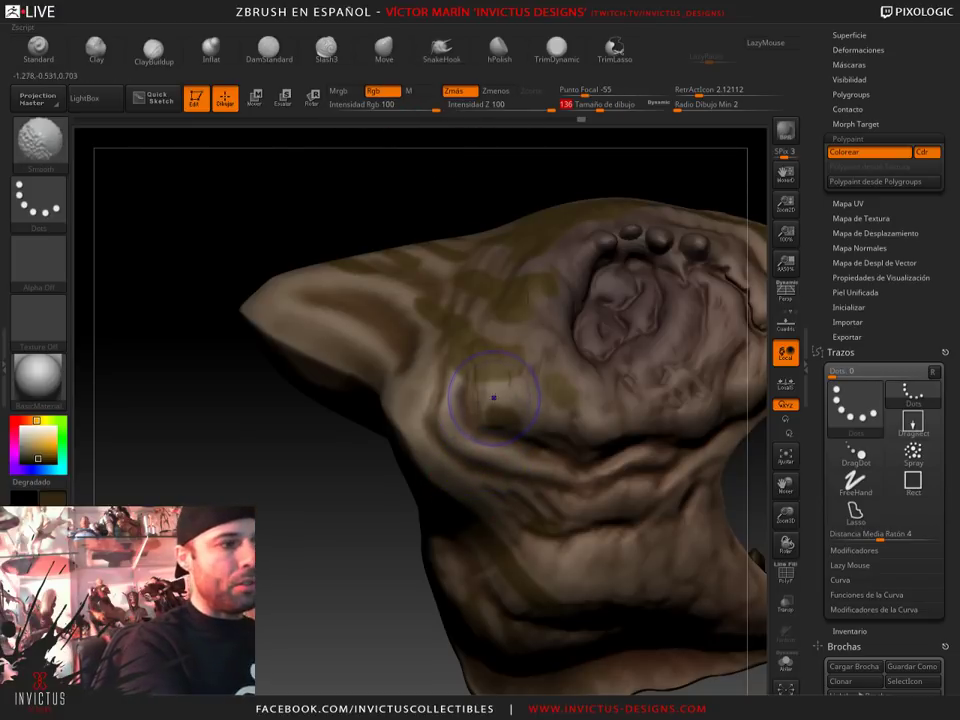
drag(597, 112, 592, 112)
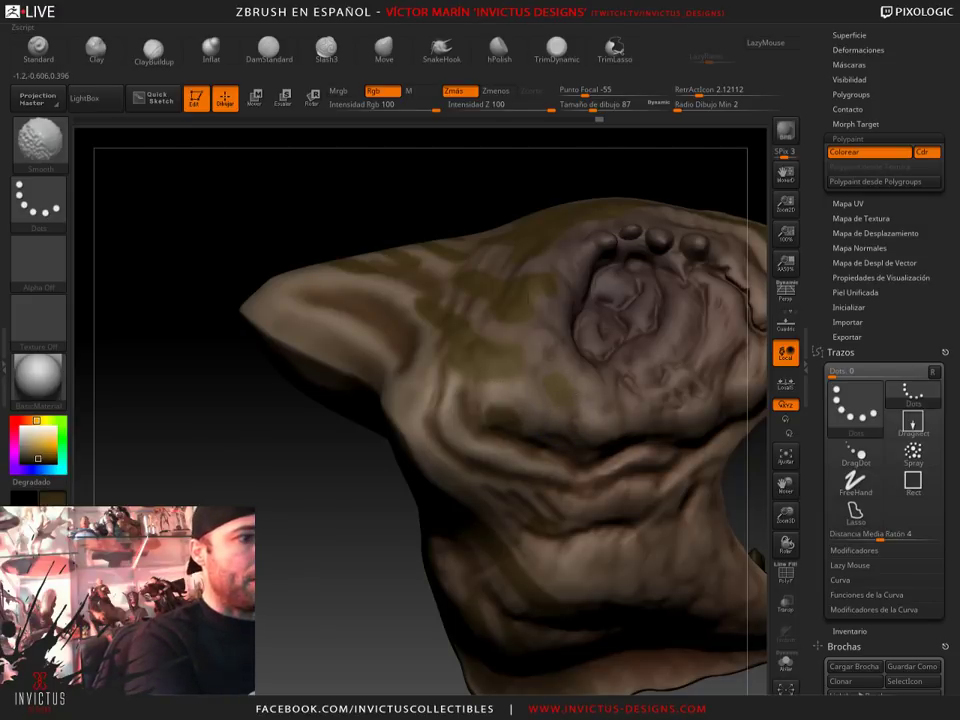
Smooth the yellowish patches around the mouth, top of the head and left flank
right_drag(510, 455, 470, 440)
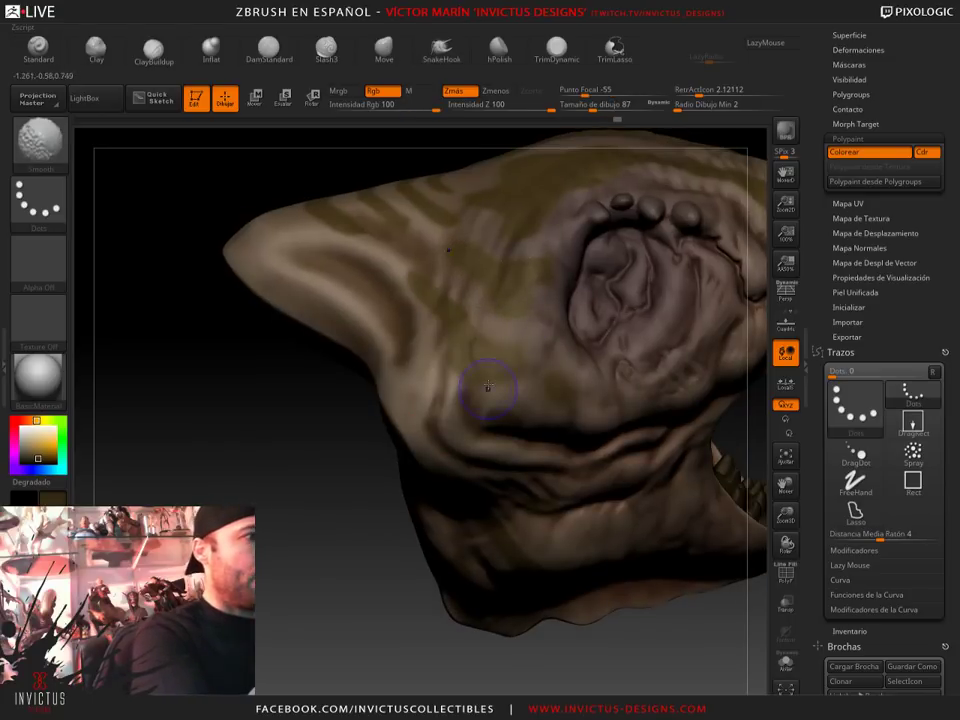
right_drag(488, 386, 556, 283)
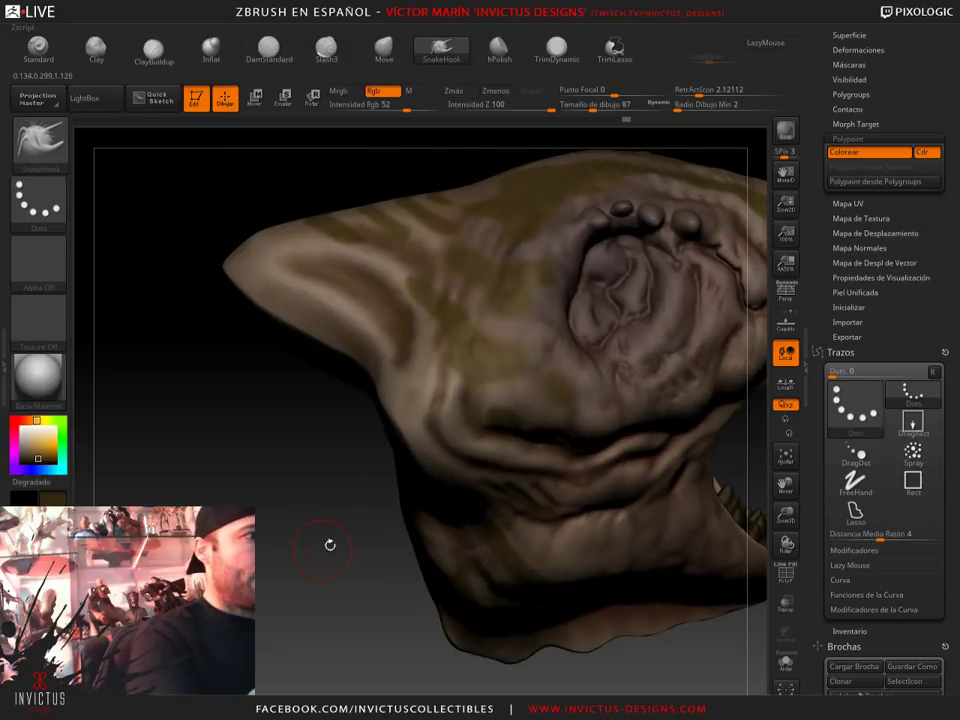
right_drag(330, 542, 442, 289)
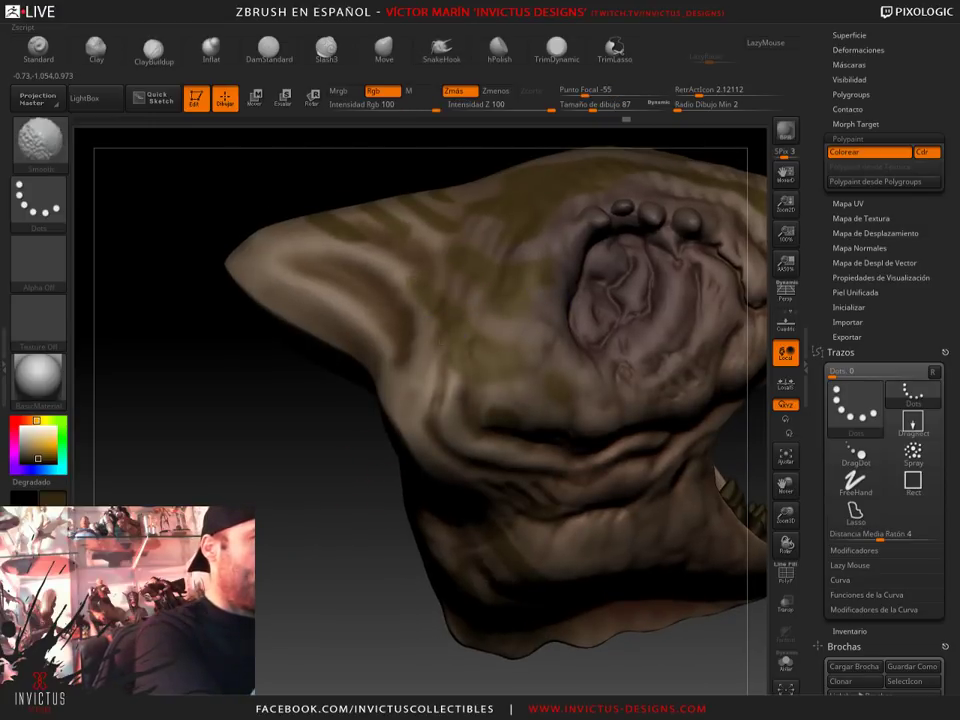
right_drag(373, 553, 287, 608)
right_drag(692, 197, 470, 297)
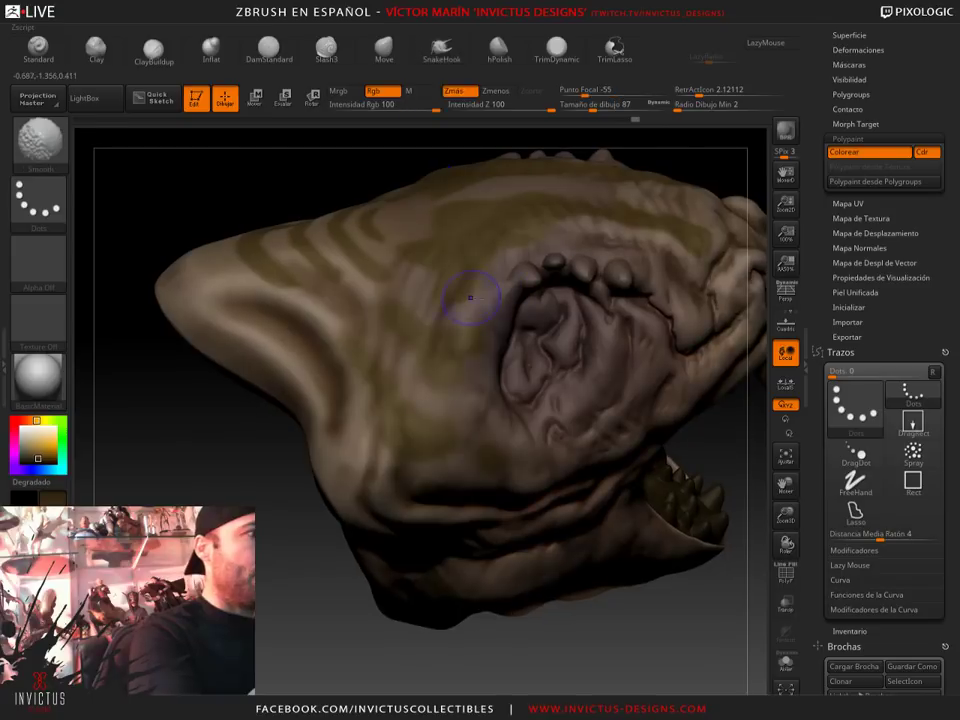
right_drag(699, 189, 462, 344)
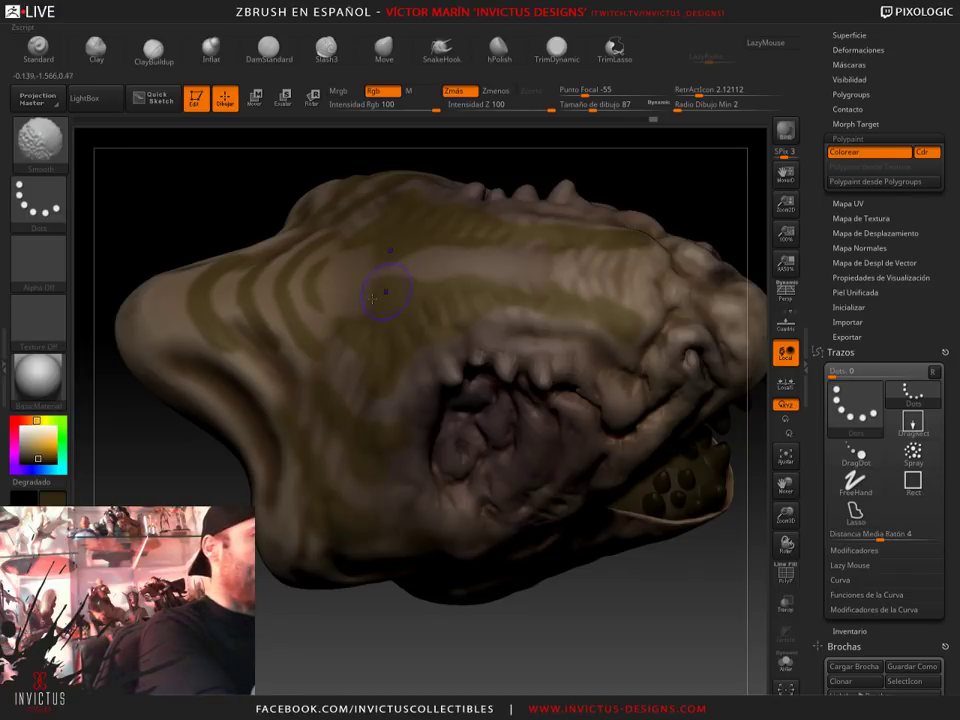
right_drag(373, 297, 291, 258)
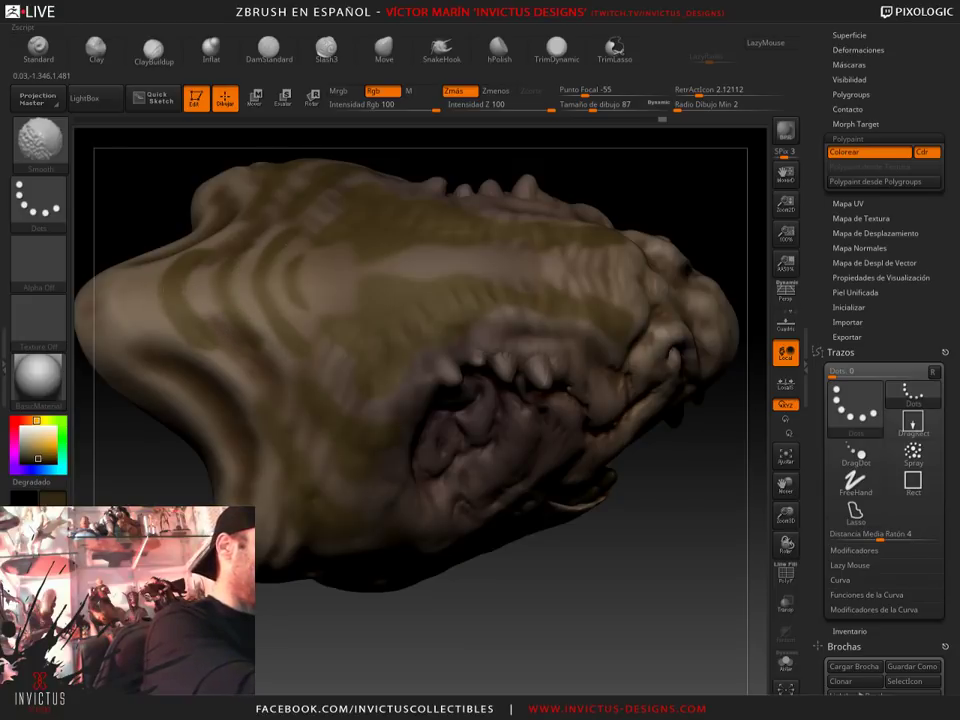
Switch back to the SnakeHook brush with the BSH shortcut
key(b)
key(s)
key(h)
drag(549, 564, 761, 483)
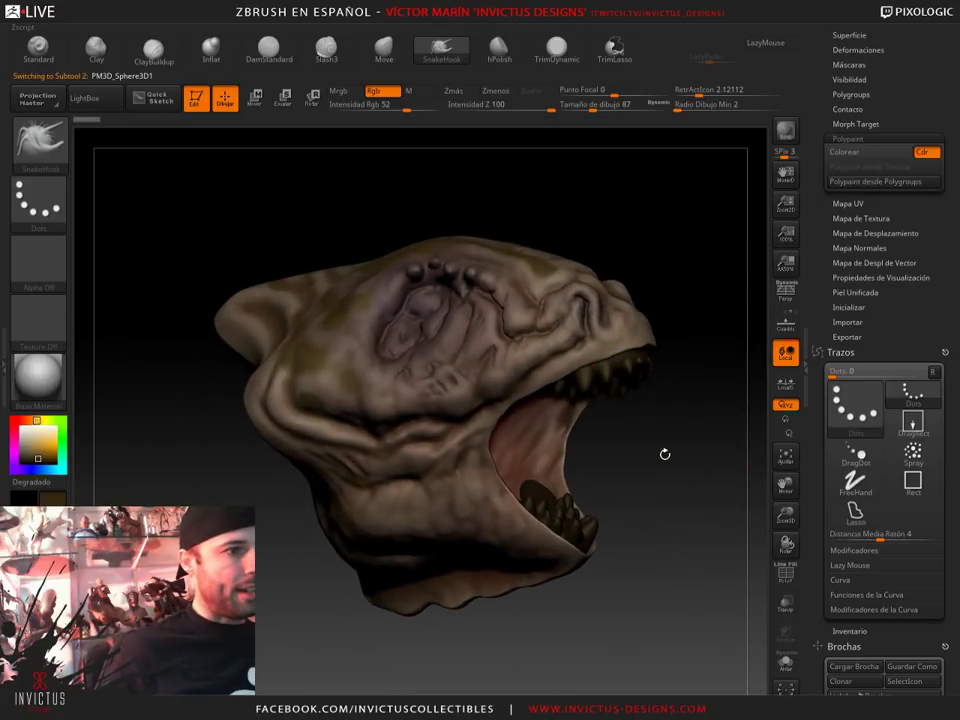
Set Rgb Intensity to 100 and fill the upper and lower teeth with cream (184/170/140)
mouse_move(664, 452)
mouse_down()
mouse_move(680, 459)
mouse_move(649, 489)
mouse_move(598, 504)
mouse_up()
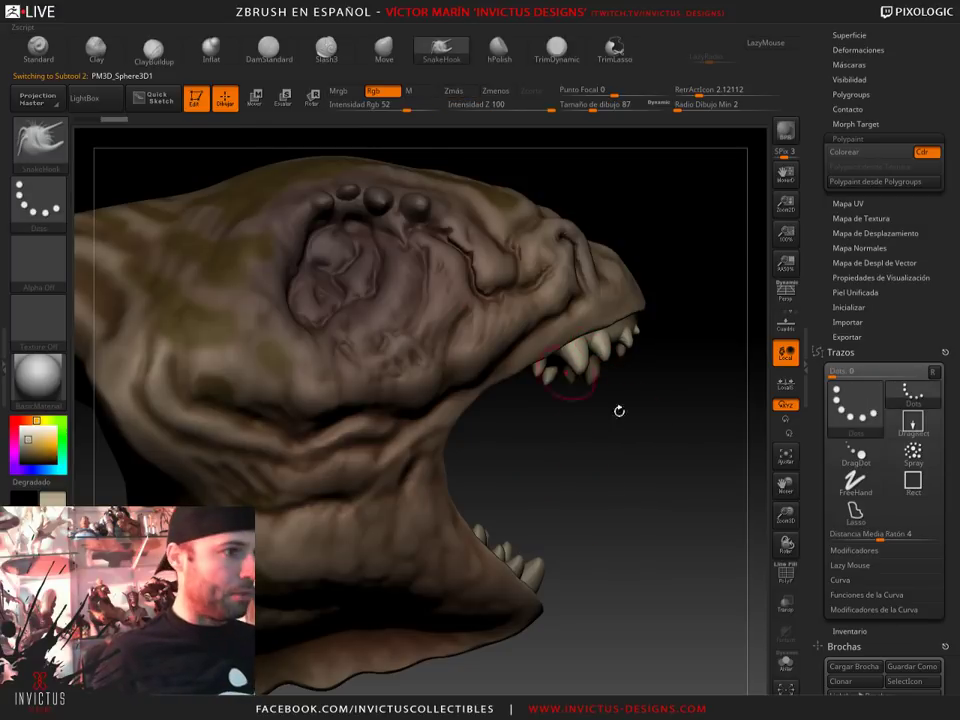
key(c)
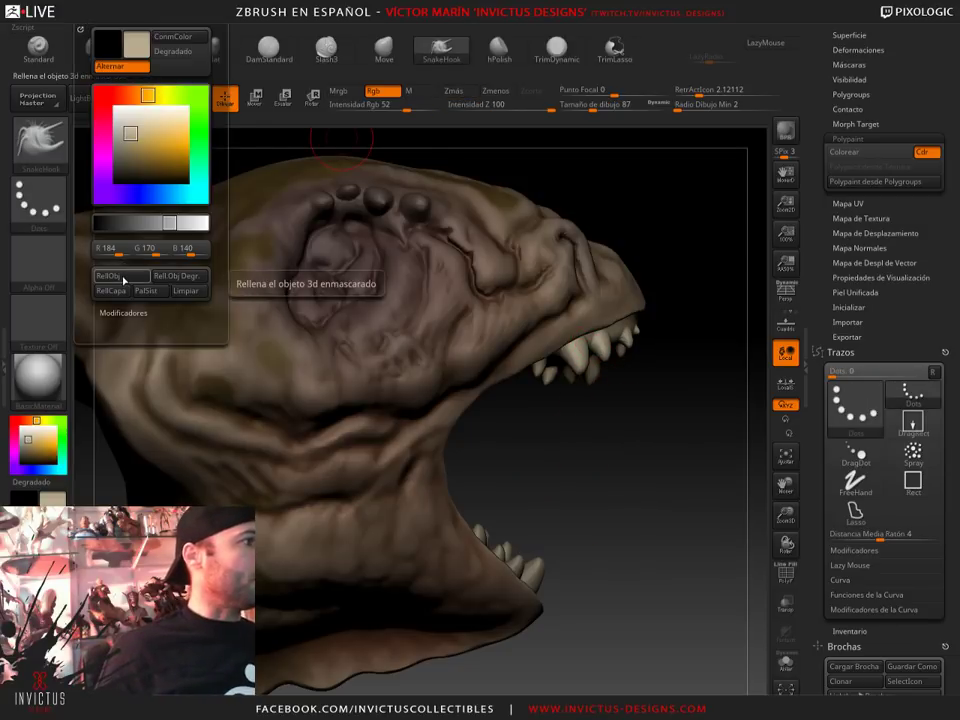
text(100)
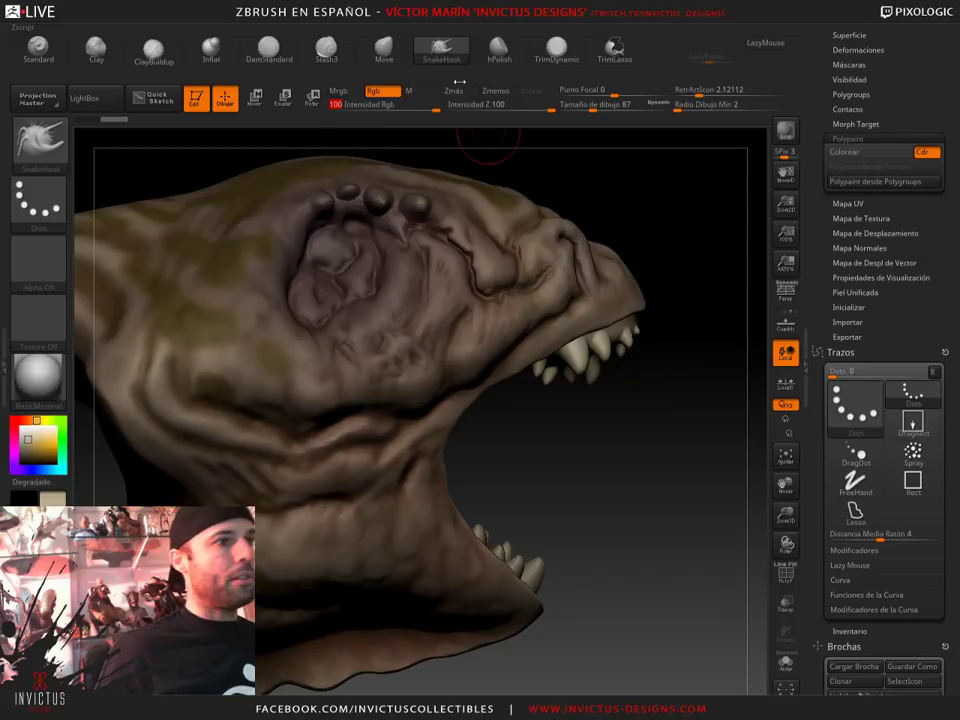
key(Return)
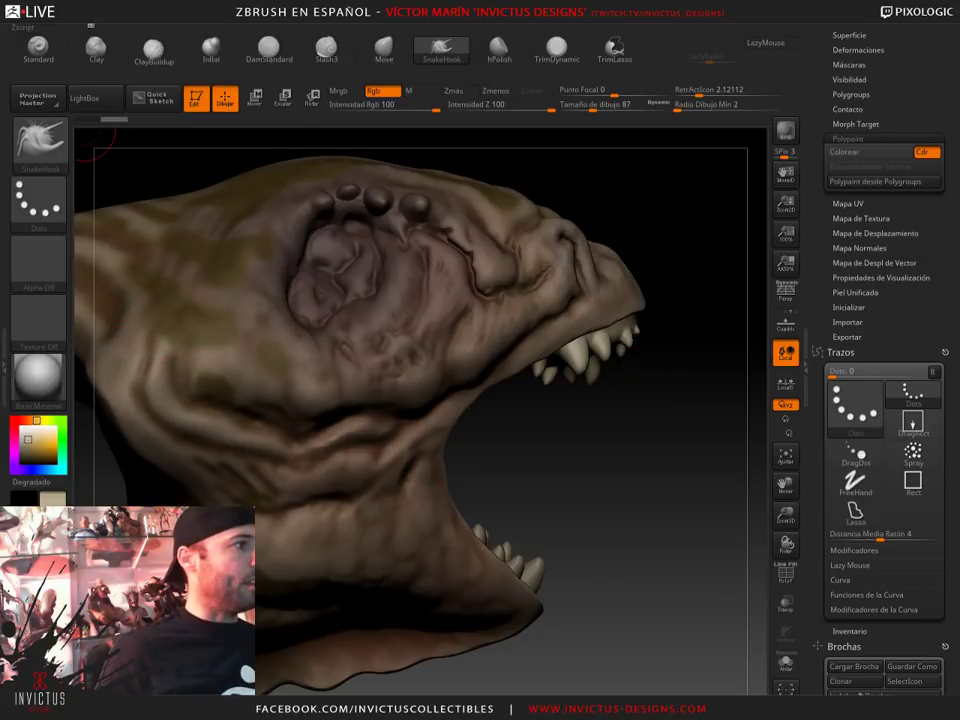
click(69, 19)
click(120, 285)
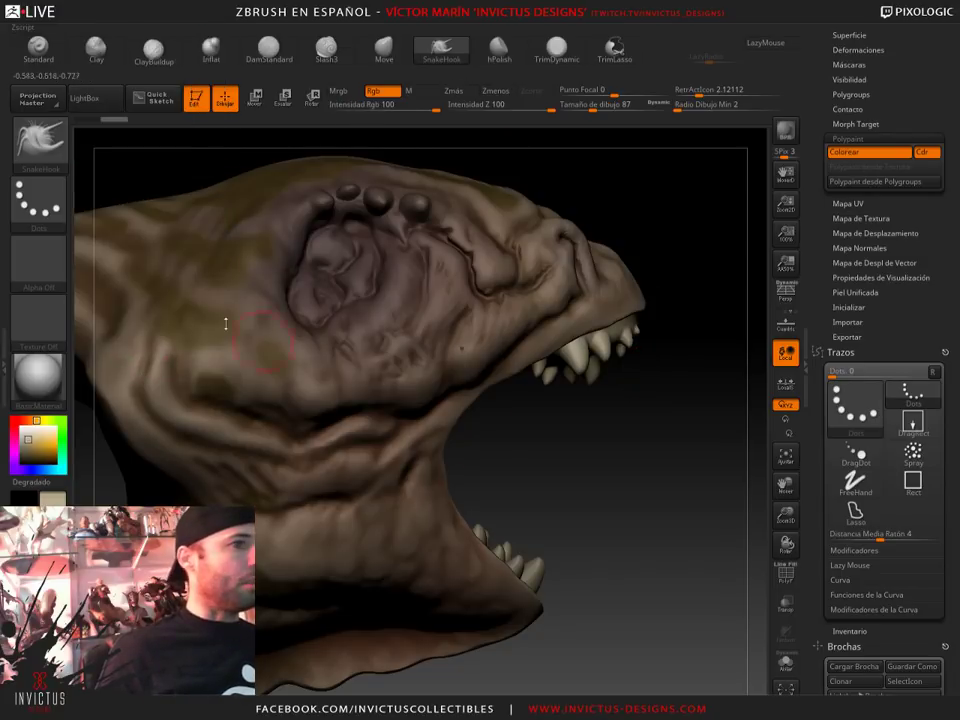
alt+click(538, 578)
click(69, 19)
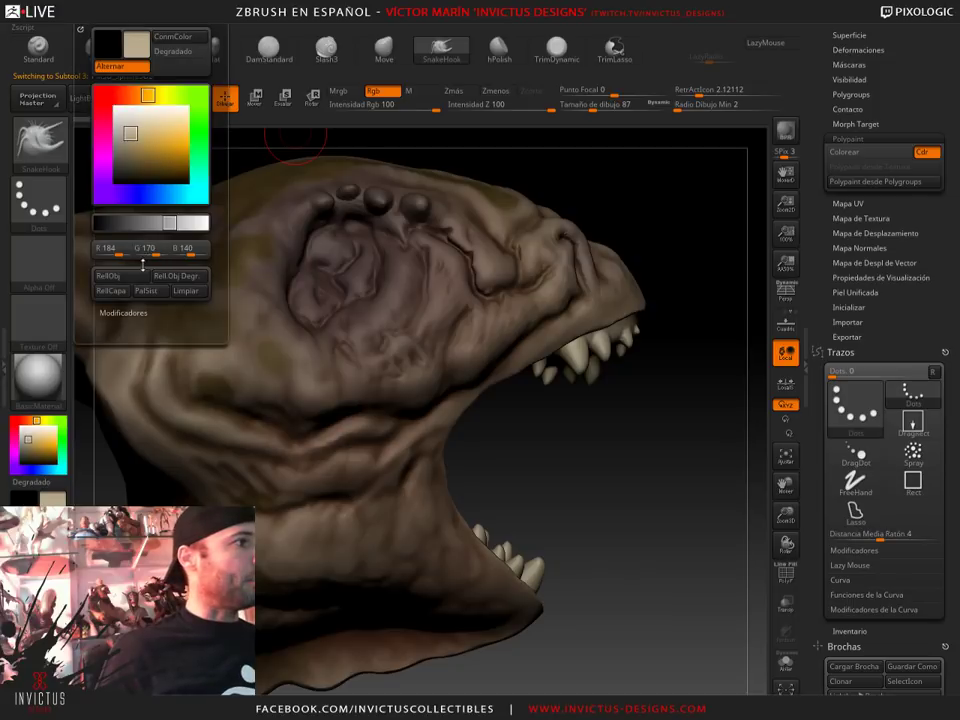
click(133, 282)
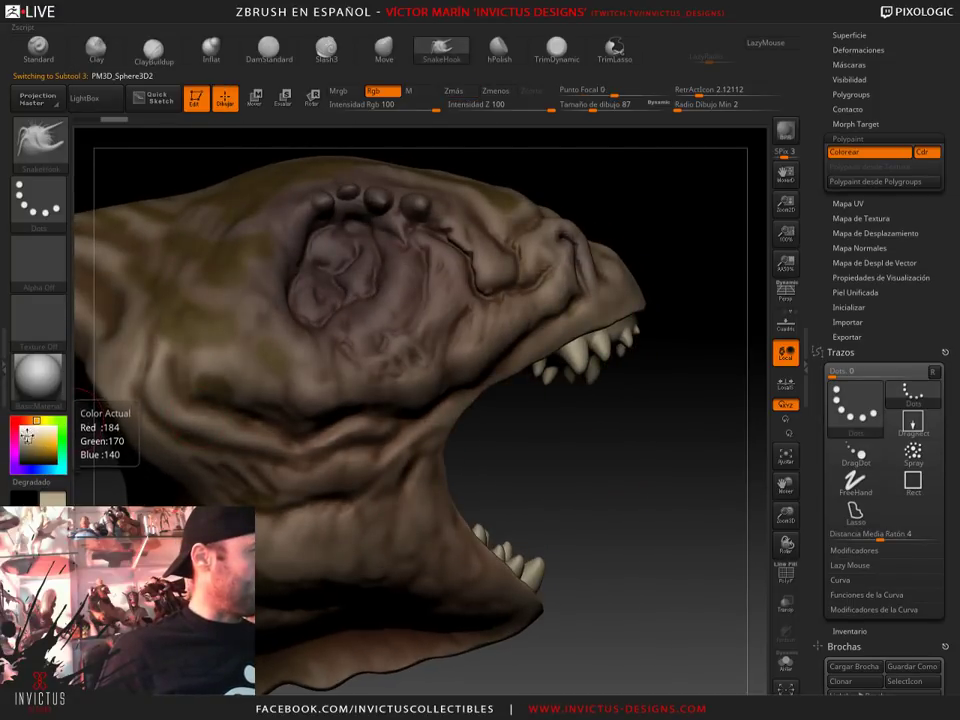
Pick golden brown at RGB intensity 36 and choose the Standard brush with DragRect stroke
click(38, 454)
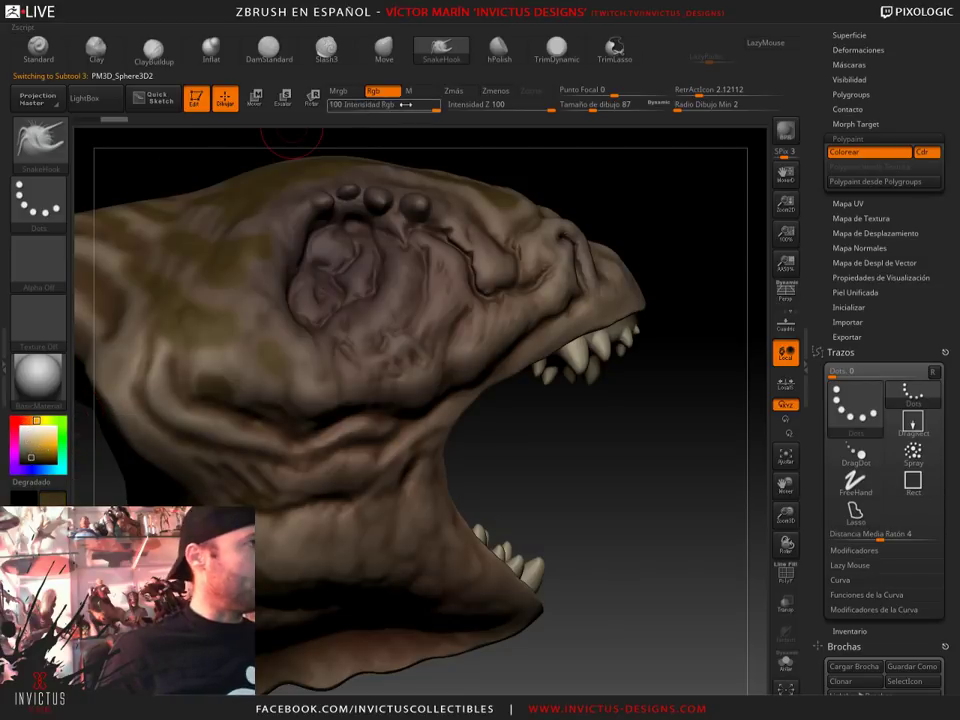
drag(436, 104, 417, 104)
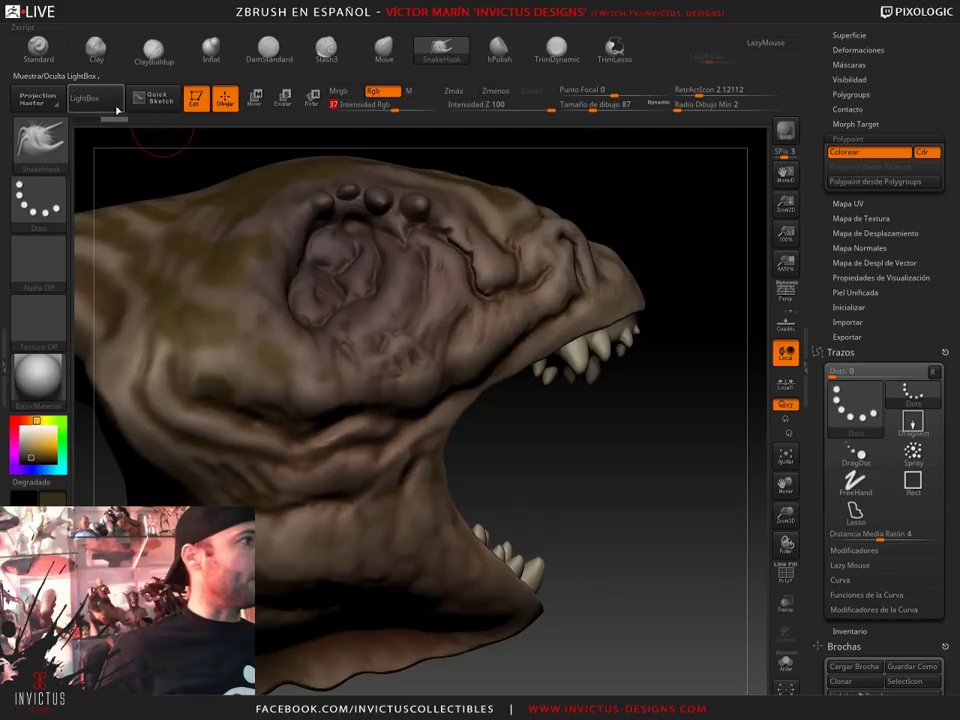
click(38, 46)
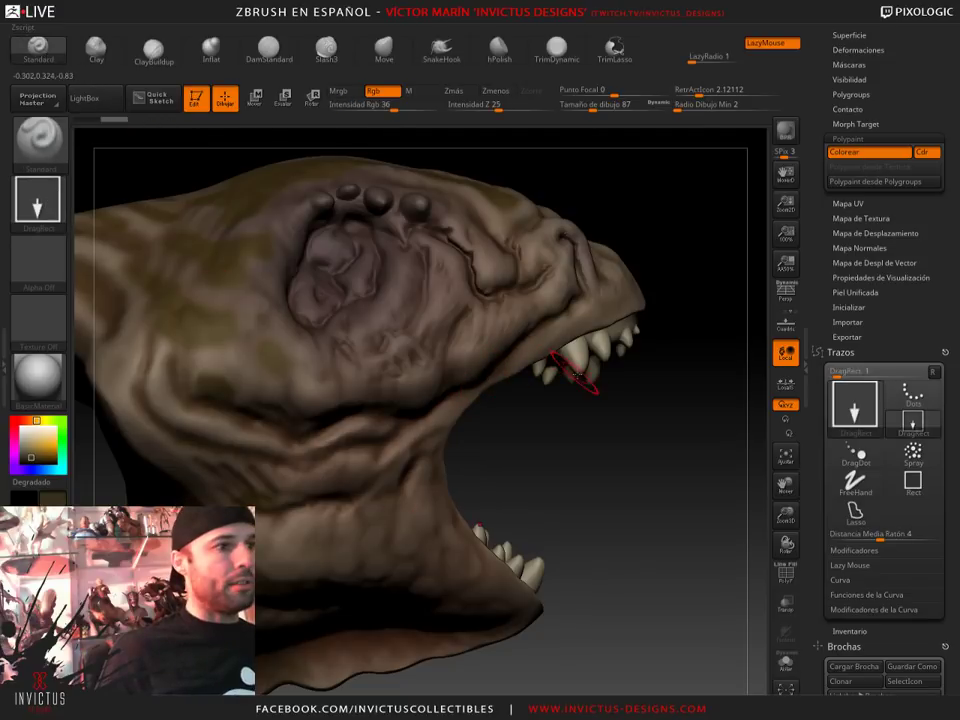
Make the teeth piece active and turn the head to a side view of the open jaw
drag(507, 330, 619, 399)
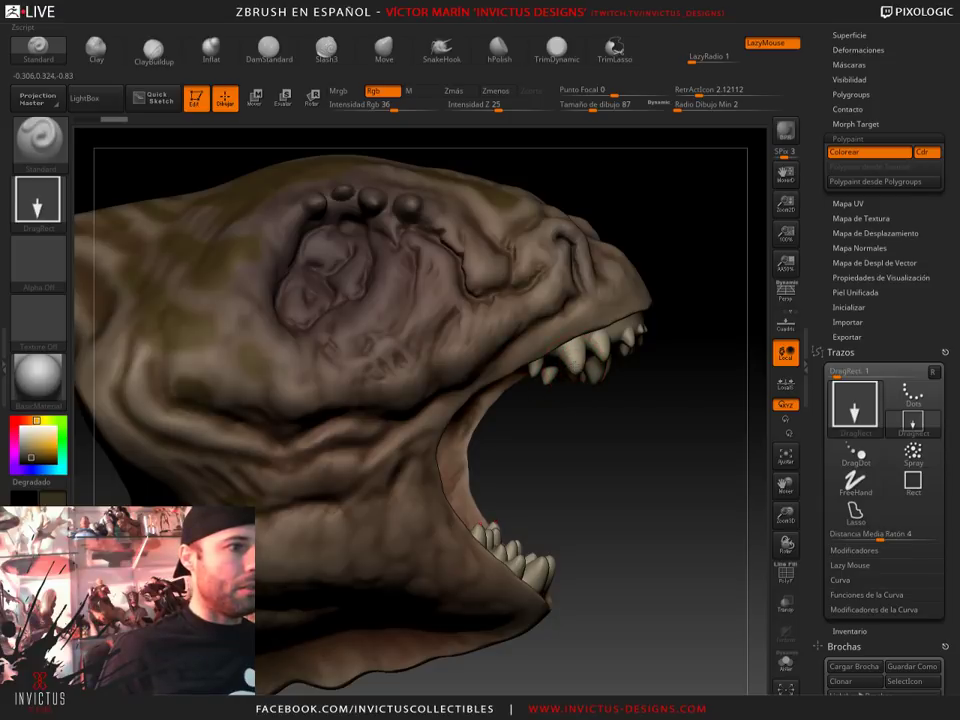
alt+click(576, 370)
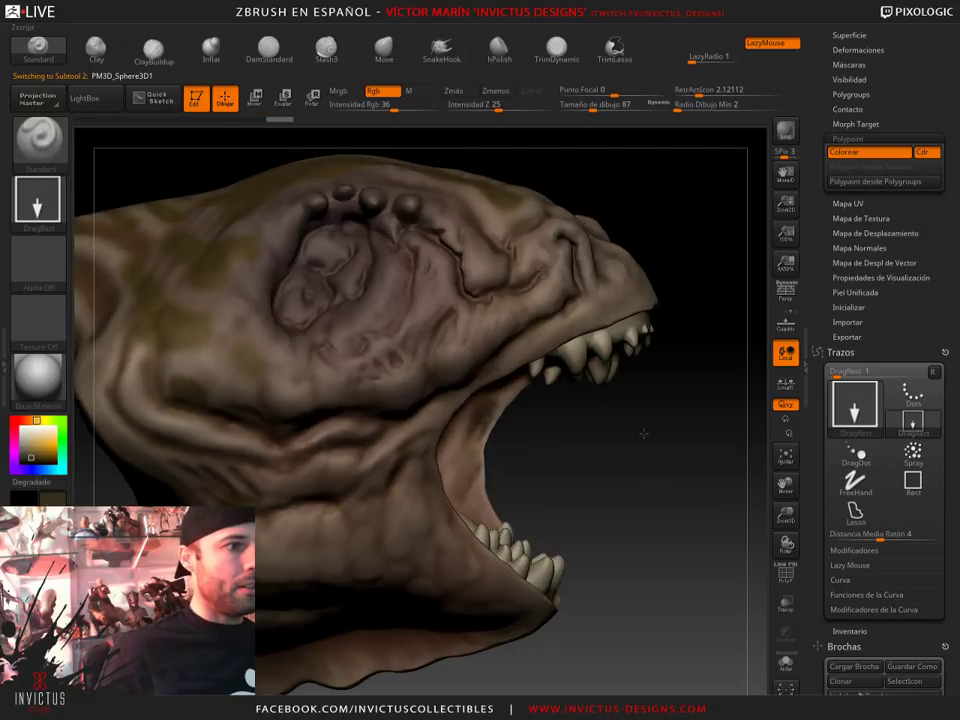
drag(690, 400, 628, 385)
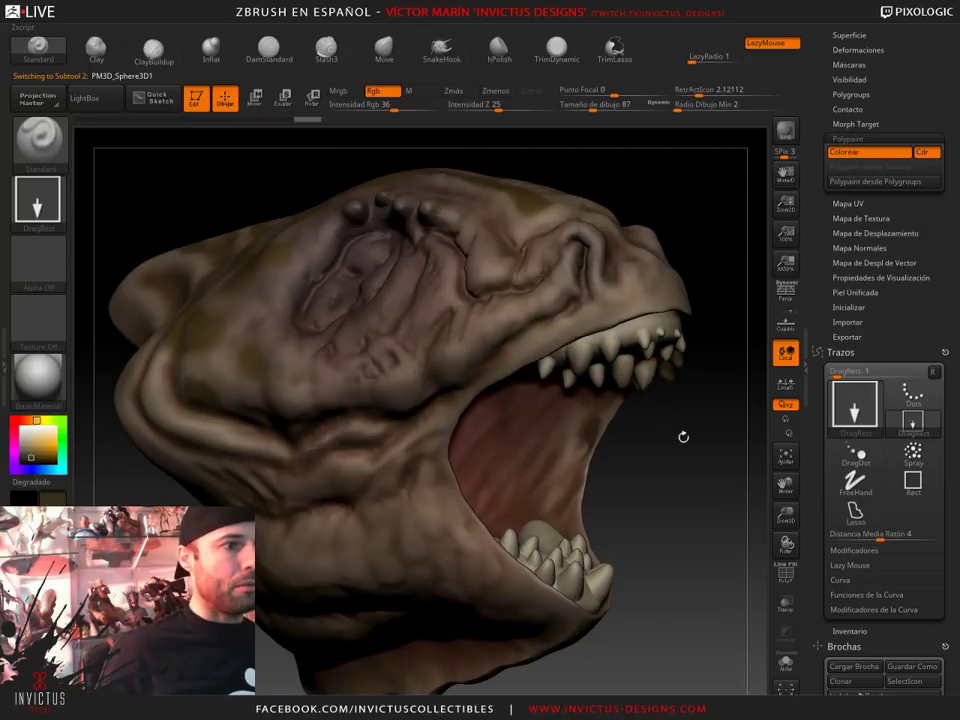
drag(681, 437, 702, 393)
mouse_move(252, 472)
mouse_down()
mouse_move(656, 504)
mouse_move(505, 300)
mouse_up()
drag(536, 433, 516, 448)
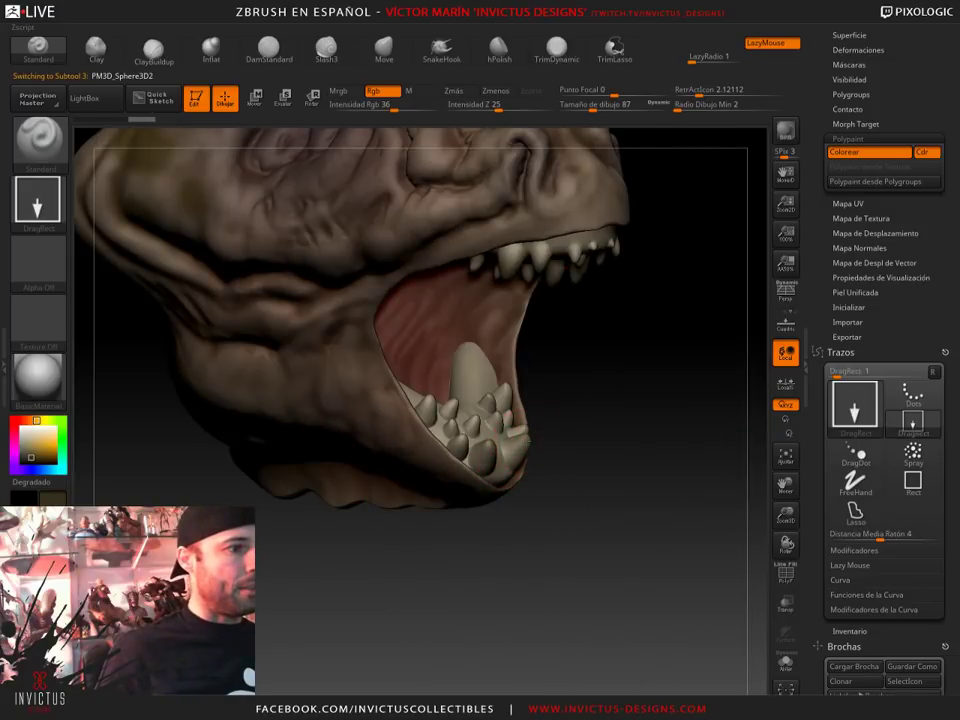
Dab several golden-brown spots onto the lower teeth, then zoom out to see the whole head
drag(522, 440, 477, 398)
drag(522, 436, 482, 394)
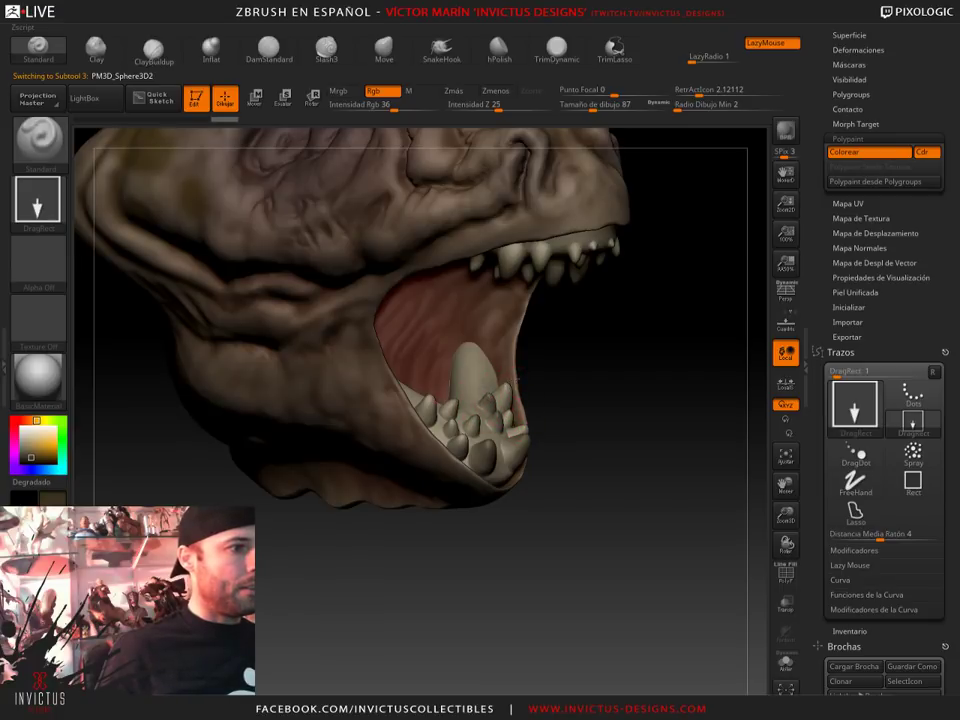
click(506, 386)
click(521, 378)
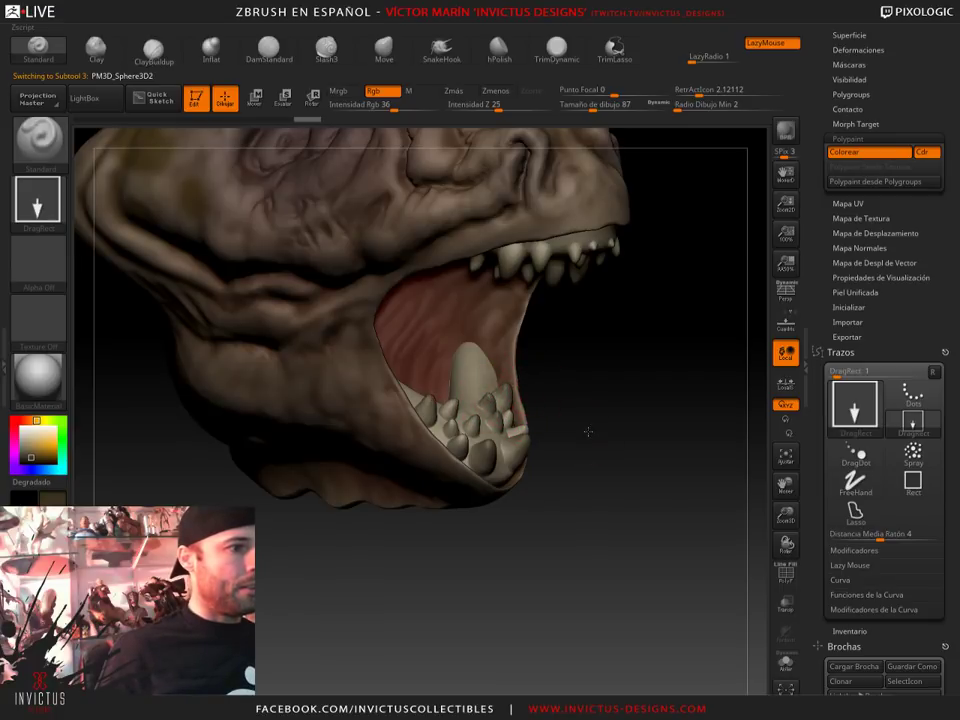
mouse_move(588, 432)
mouse_down()
mouse_move(534, 418)
mouse_move(521, 456)
mouse_move(680, 420)
mouse_up()
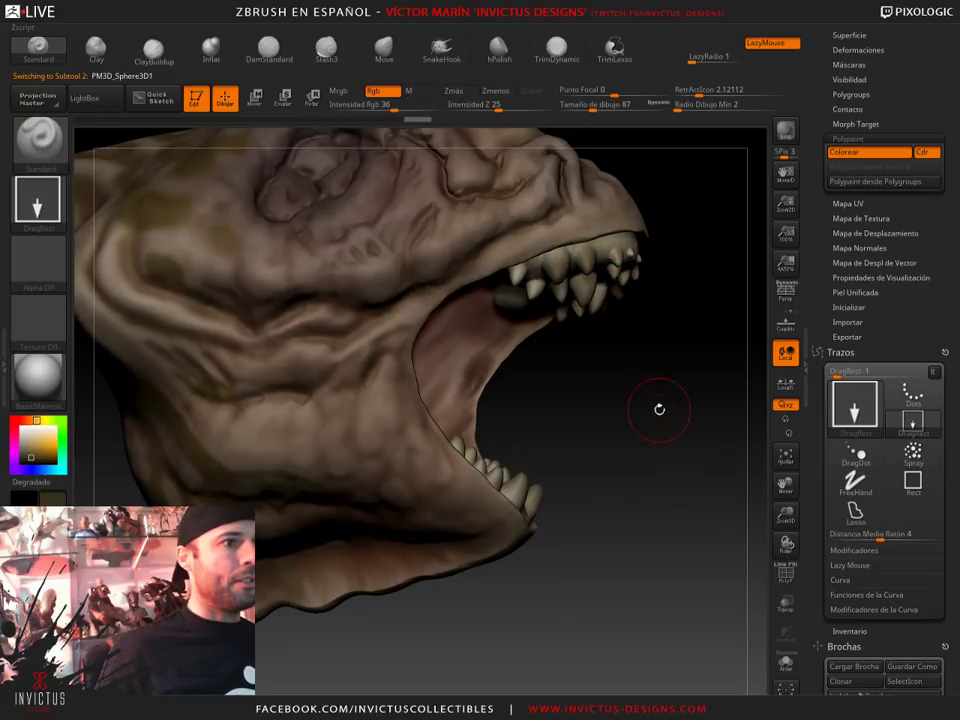
drag(658, 409, 588, 345)
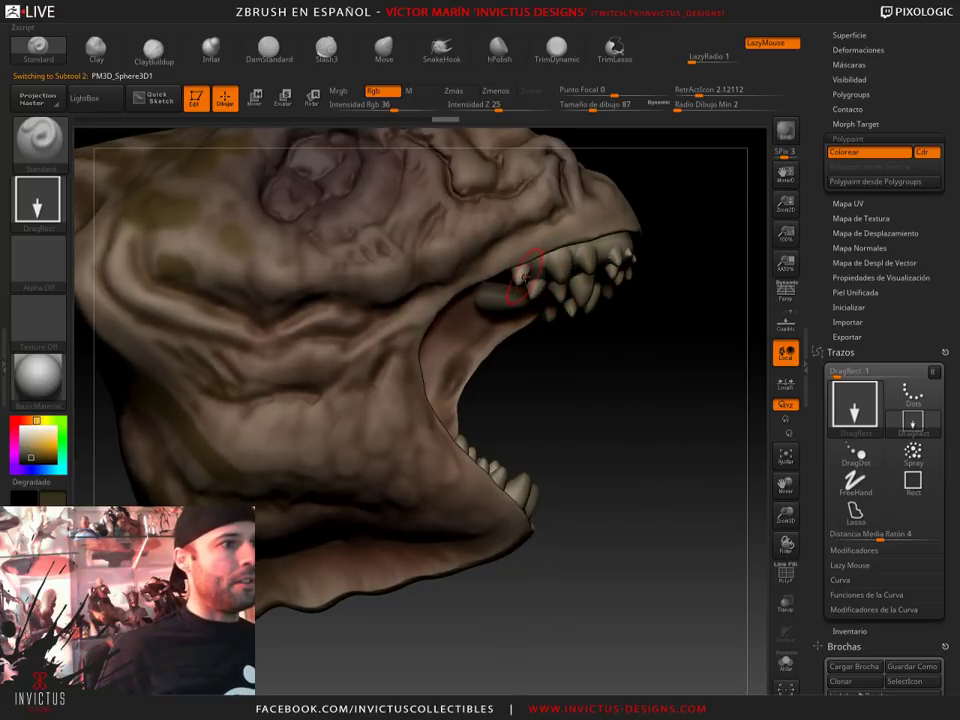
mouse_move(643, 439)
mouse_down()
mouse_move(669, 497)
mouse_move(617, 356)
mouse_move(620, 469)
mouse_move(654, 454)
mouse_move(674, 470)
mouse_move(668, 455)
mouse_move(647, 452)
mouse_move(651, 465)
mouse_move(607, 328)
mouse_up()
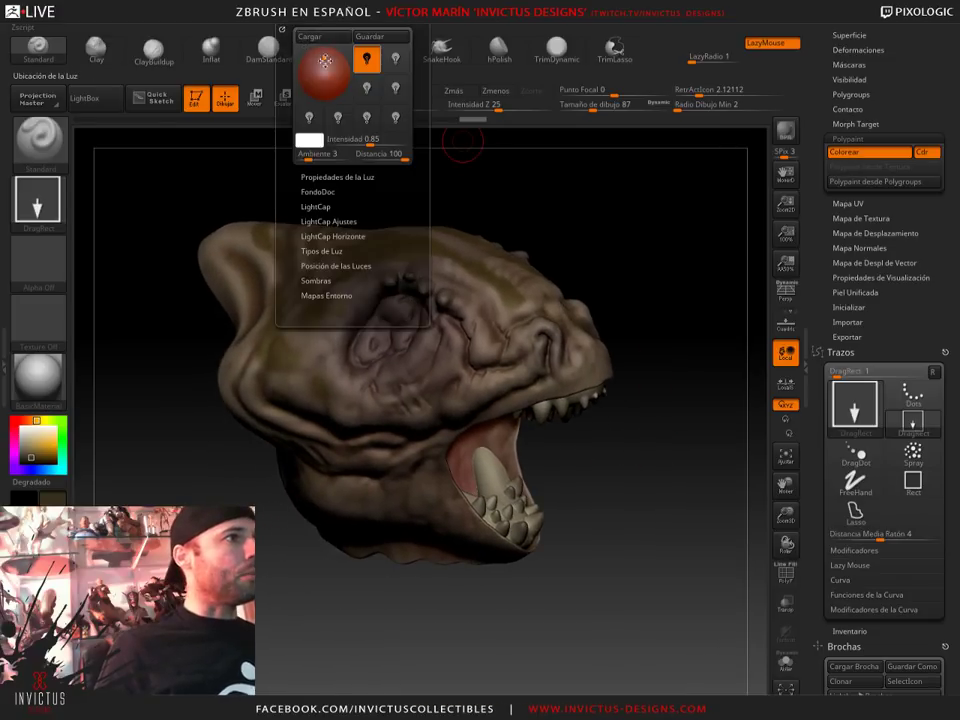
Move the light to brighten the head's left side and jaw
click(308, 62)
drag(308, 62, 312, 62)
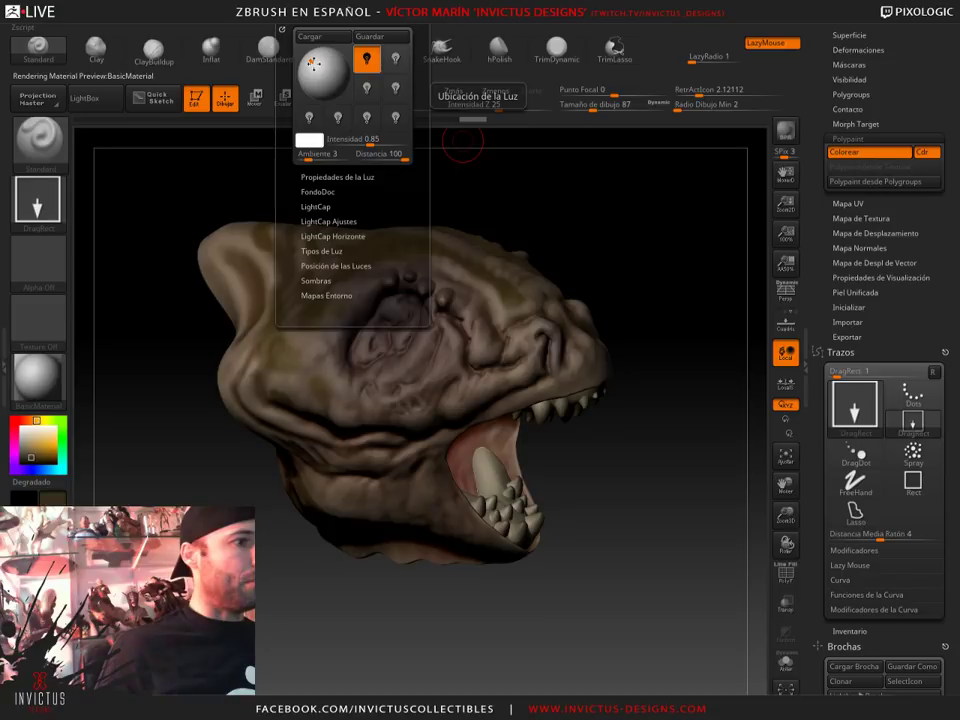
drag(660, 460, 603, 397)
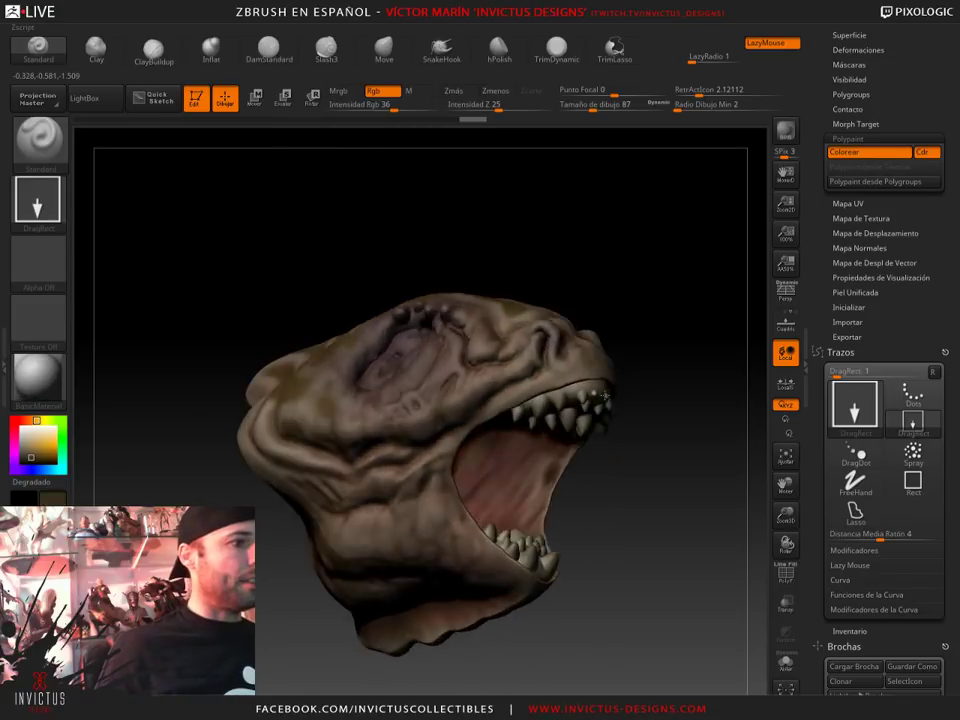
mouse_move(656, 304)
mouse_down()
mouse_move(643, 257)
mouse_move(645, 273)
mouse_up()
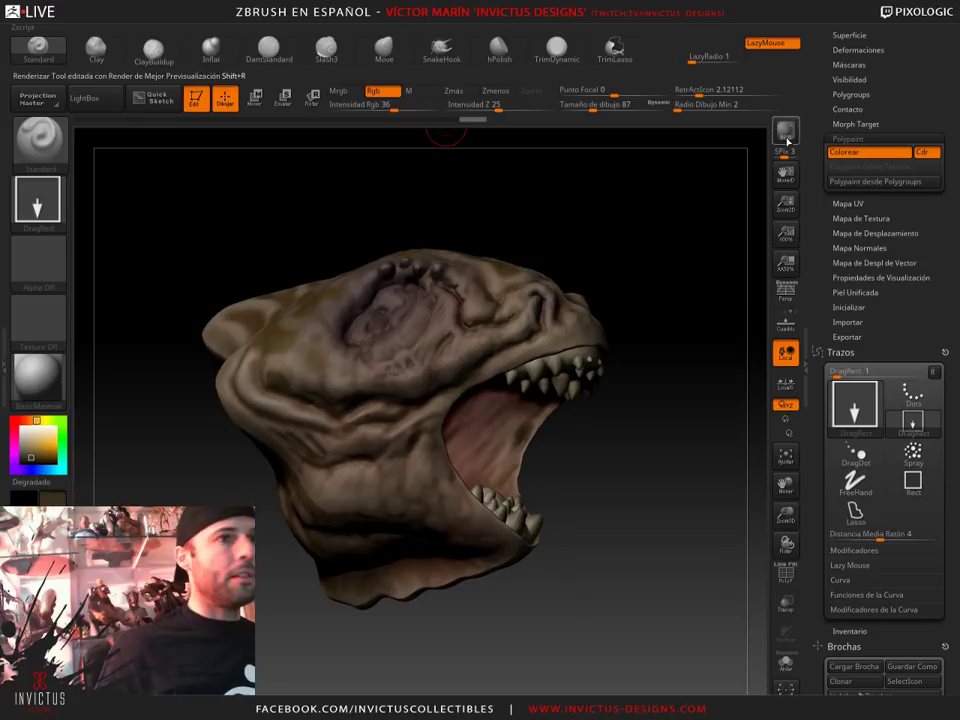
Render a BPR preview of the painted head and inspect it from several angles
click(788, 132)
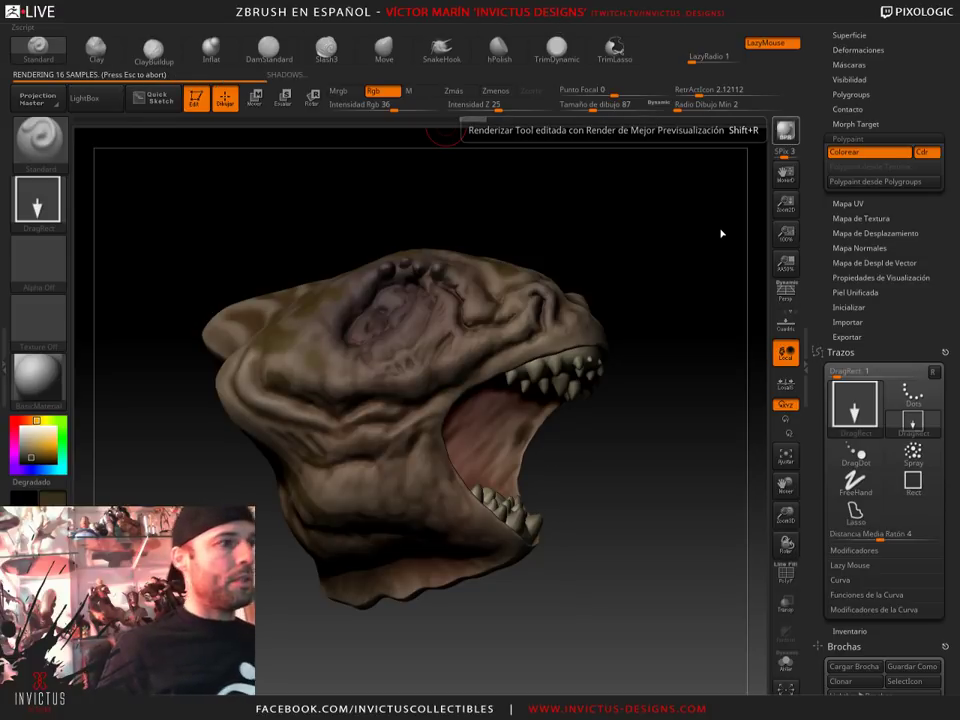
drag(627, 503, 568, 463)
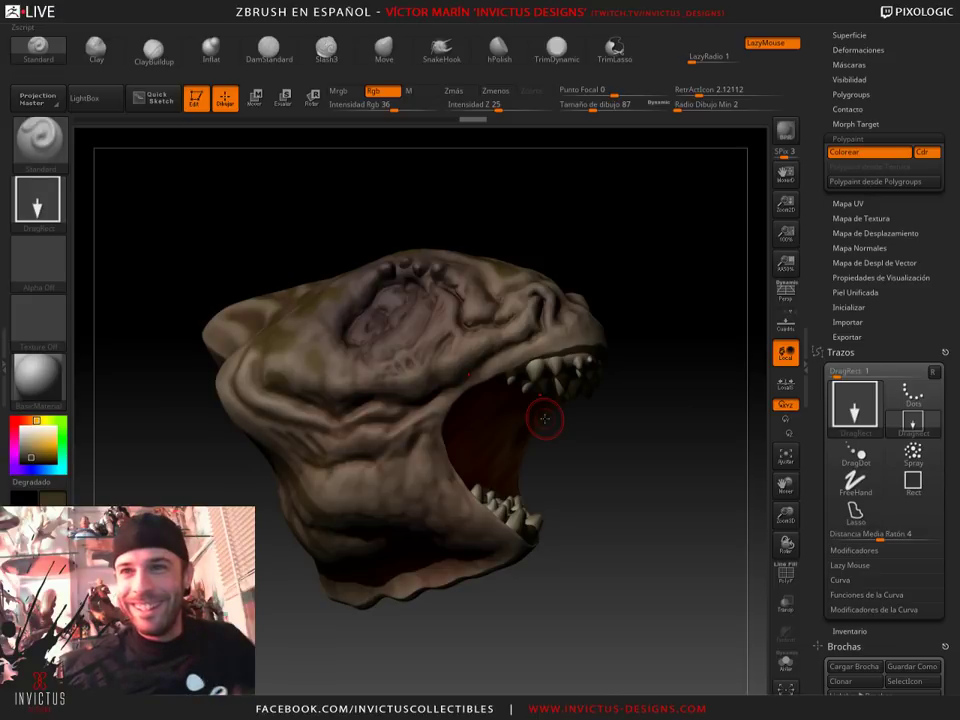
drag(616, 445, 622, 462)
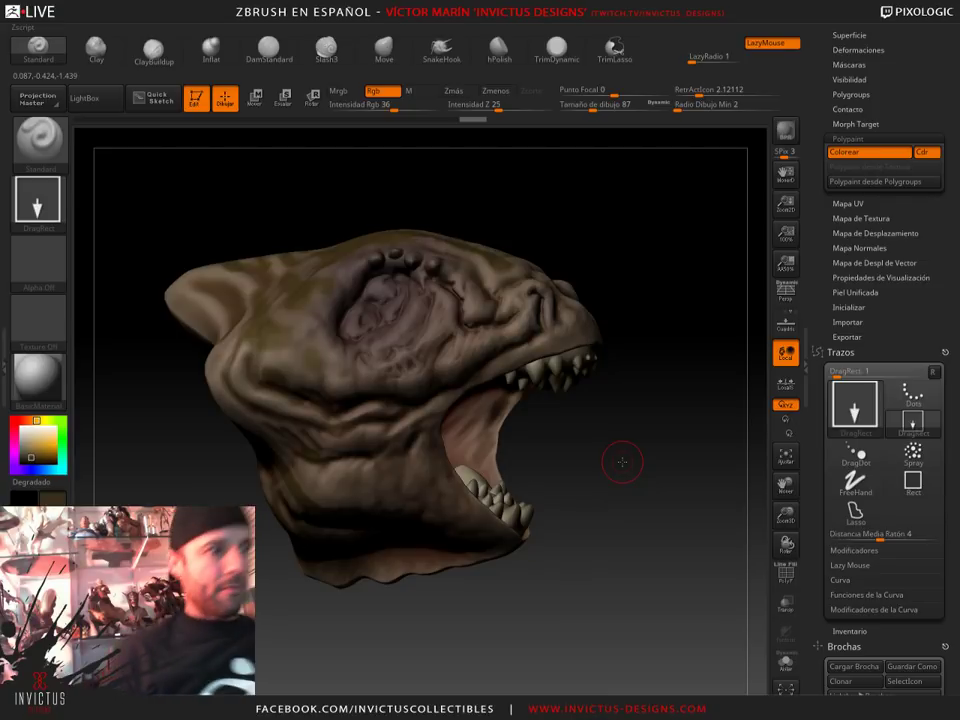
drag(622, 462, 603, 465)
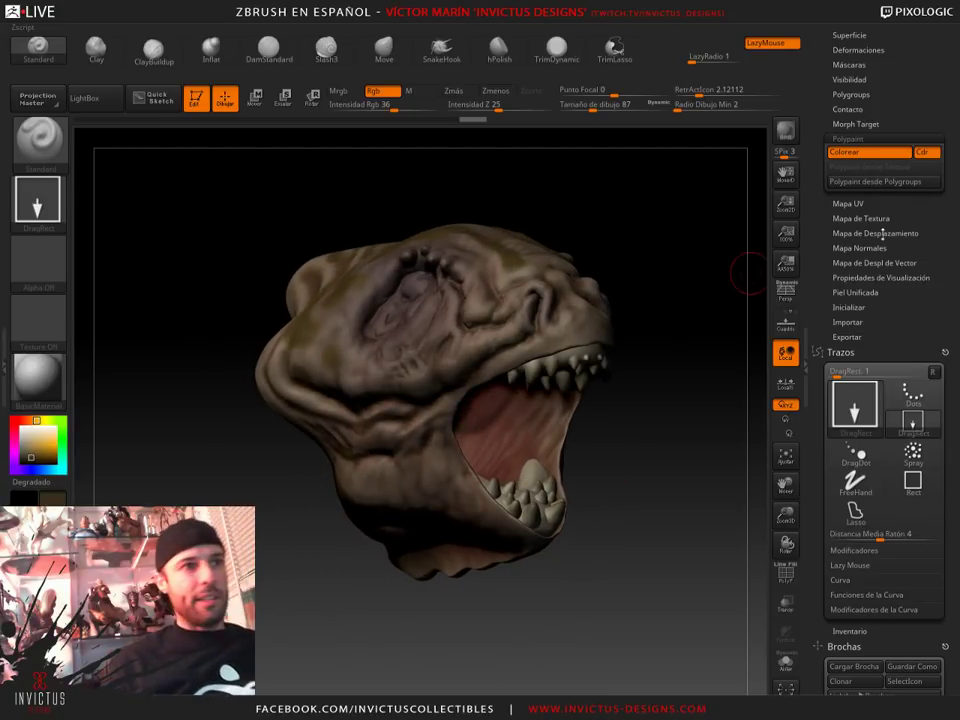
Scroll the right tray up to the Tool palette to load the gremlin10COLOR tool
scroll(930, 208, up, 1)
scroll(930, 208, down, 2)
scroll(930, 208, down, 5)
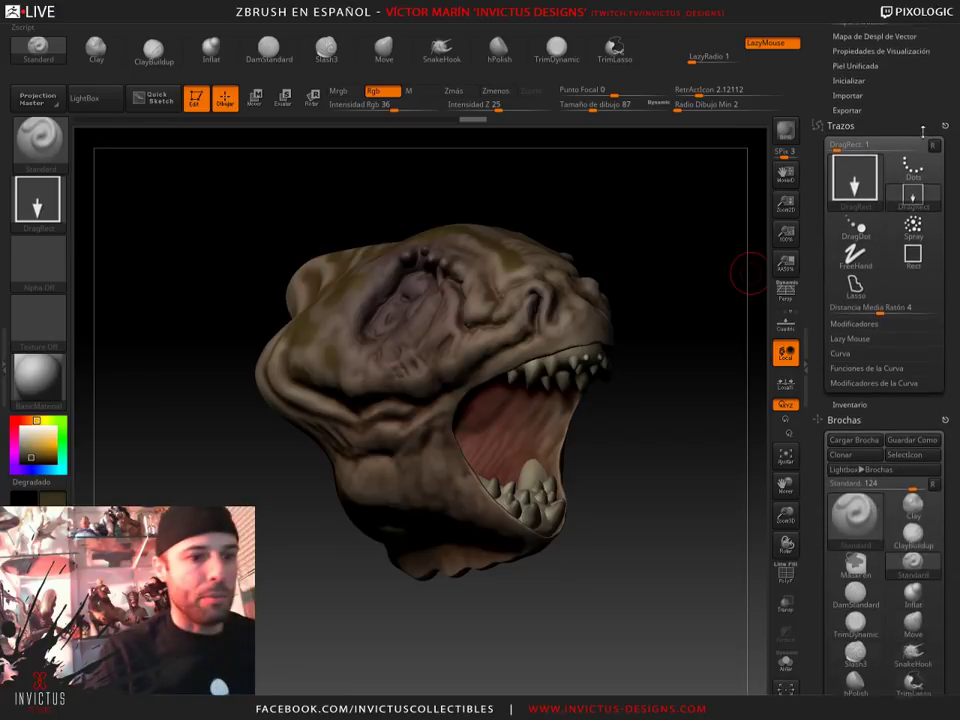
scroll(925, 220, up, 4)
scroll(922, 232, up, 2)
scroll(922, 232, up, 3)
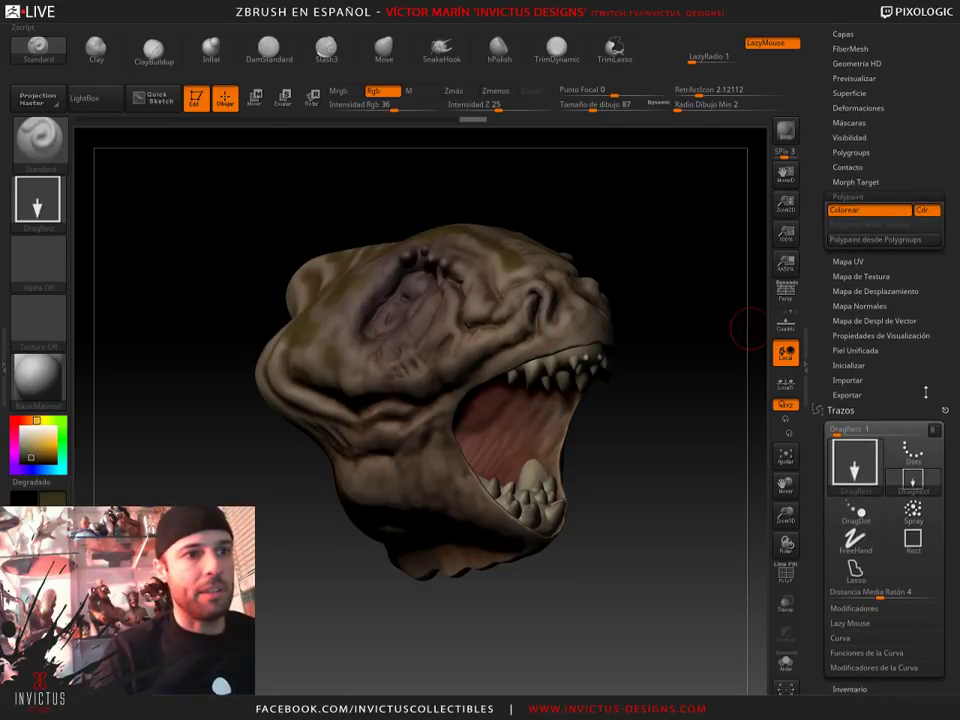
scroll(925, 393, up, 5)
scroll(900, 250, up, 10)
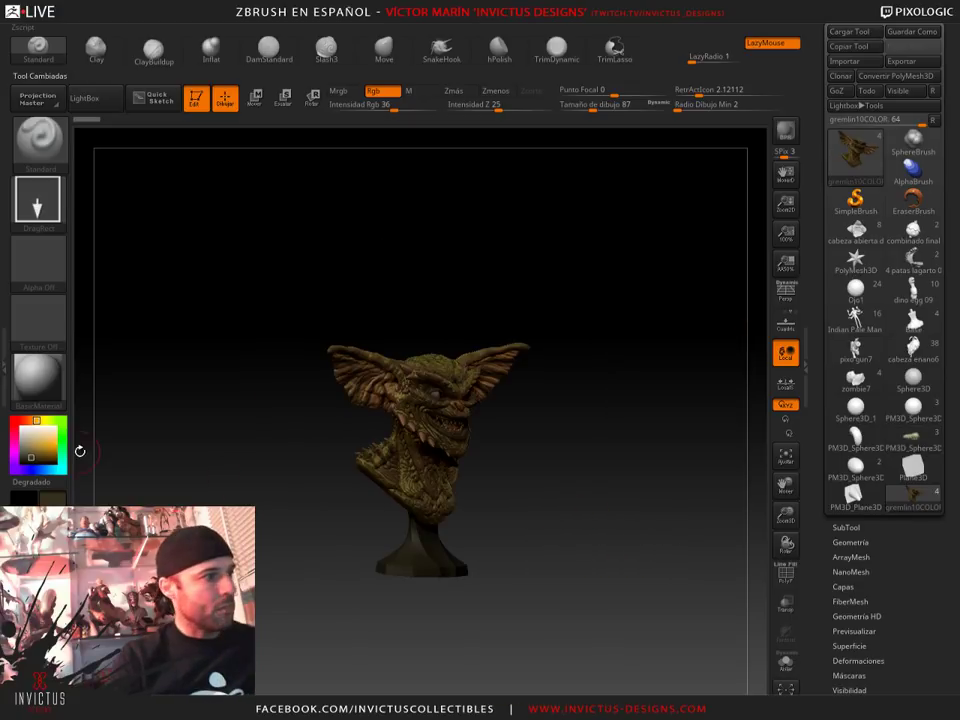
Orbit and zoom around the gremlin bust from front, back, below and sides, then open the Start menu
drag(420, 380, 483, 378)
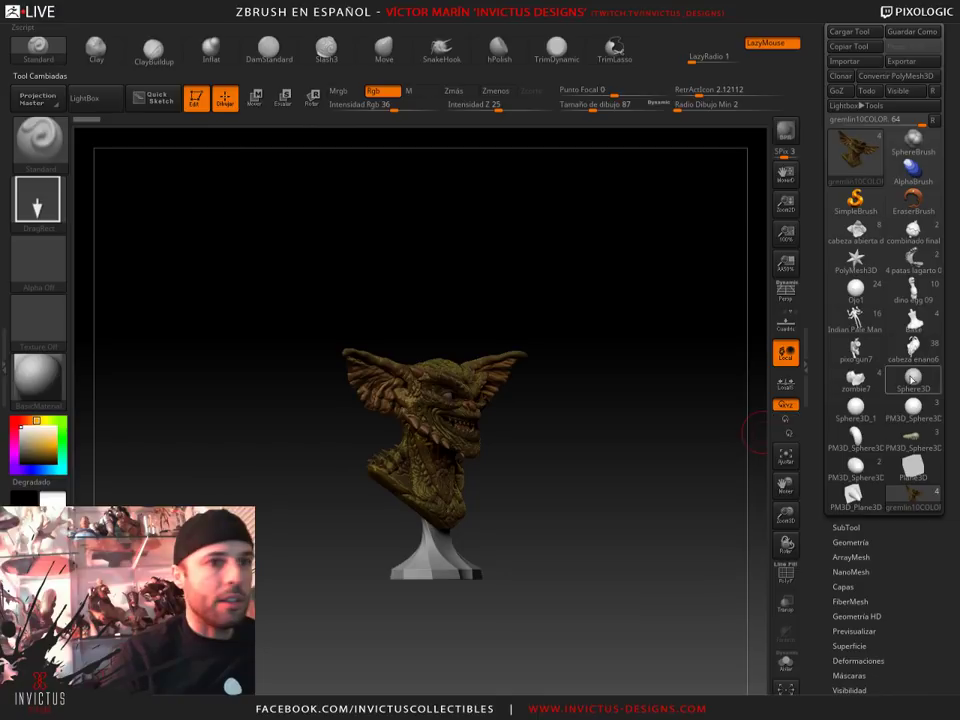
mouse_move(617, 473)
mouse_down()
mouse_move(621, 459)
mouse_move(634, 595)
mouse_up()
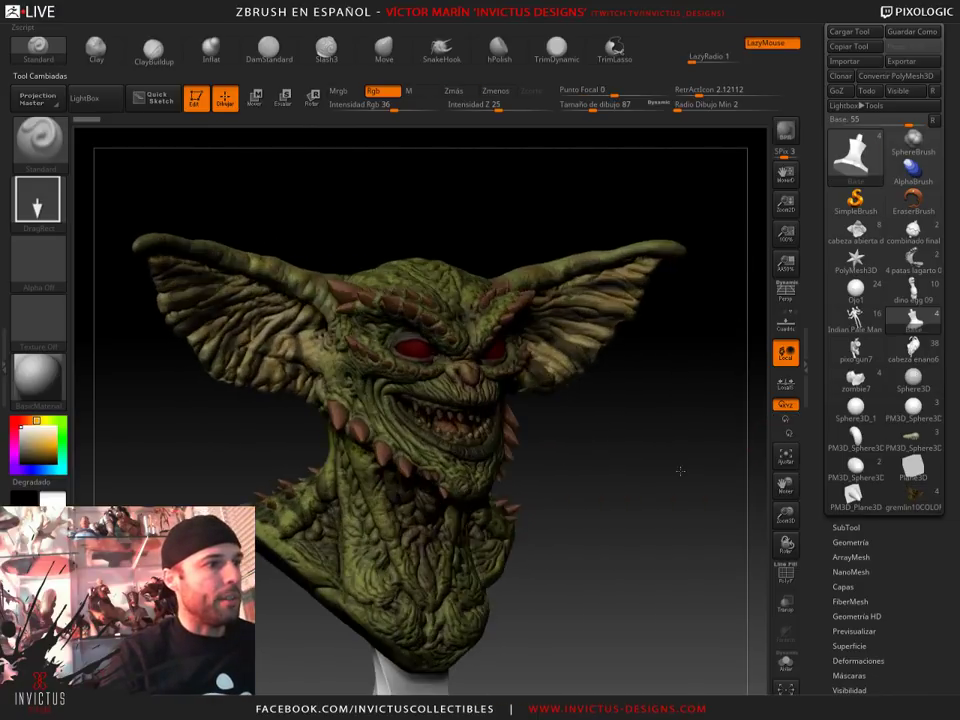
drag(657, 469, 620, 477)
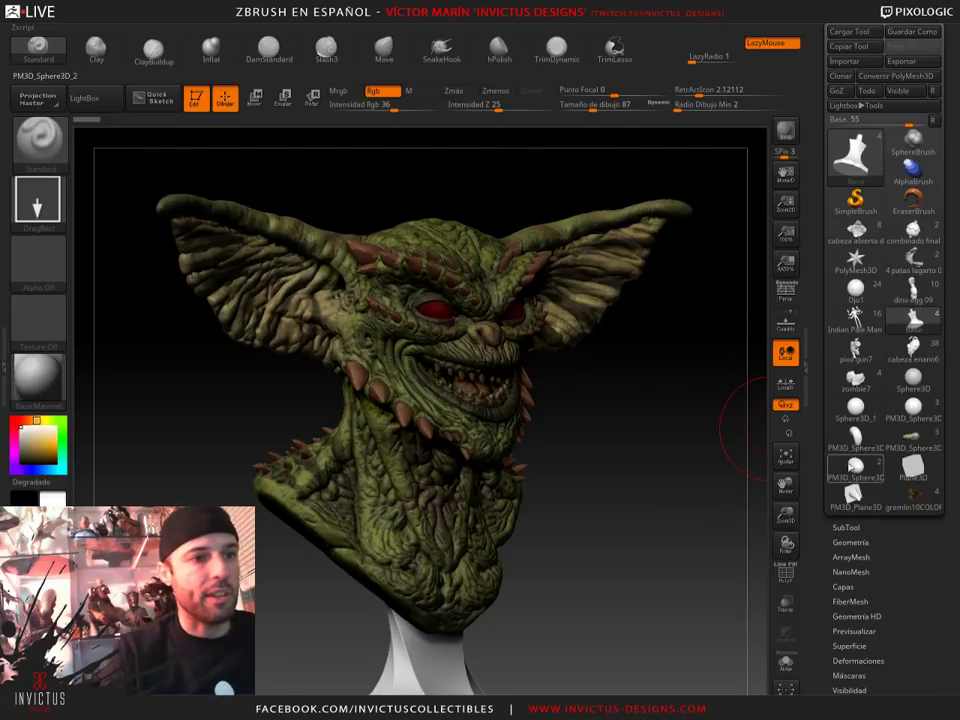
mouse_move(621, 439)
mouse_down()
mouse_move(609, 450)
mouse_move(611, 420)
mouse_move(612, 434)
mouse_move(634, 403)
mouse_move(596, 426)
mouse_move(573, 400)
mouse_move(610, 400)
mouse_up()
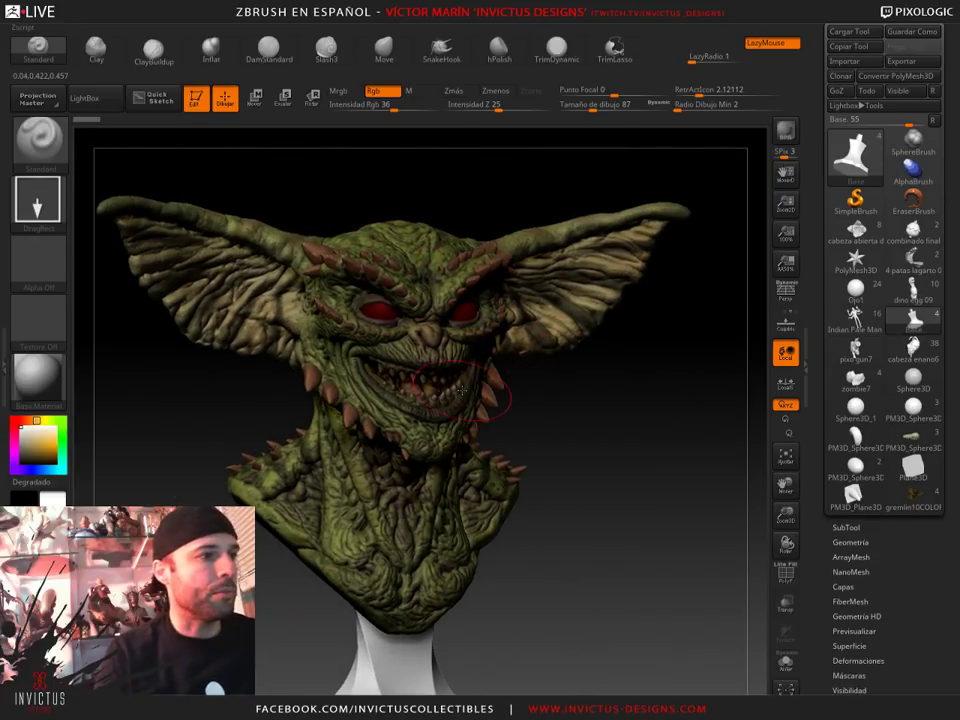
mouse_move(555, 405)
mouse_down()
mouse_move(604, 431)
mouse_move(694, 430)
mouse_move(619, 449)
mouse_move(613, 429)
mouse_move(667, 479)
mouse_up()
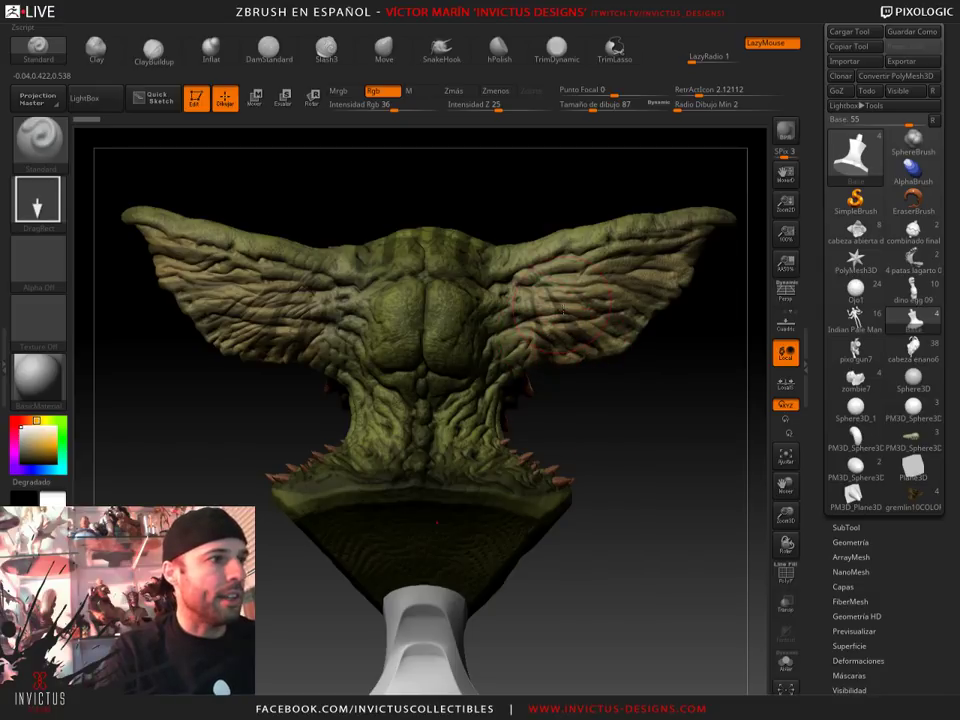
mouse_move(670, 457)
mouse_down()
mouse_move(665, 429)
mouse_move(610, 445)
mouse_move(643, 468)
mouse_move(325, 478)
mouse_move(291, 424)
mouse_up()
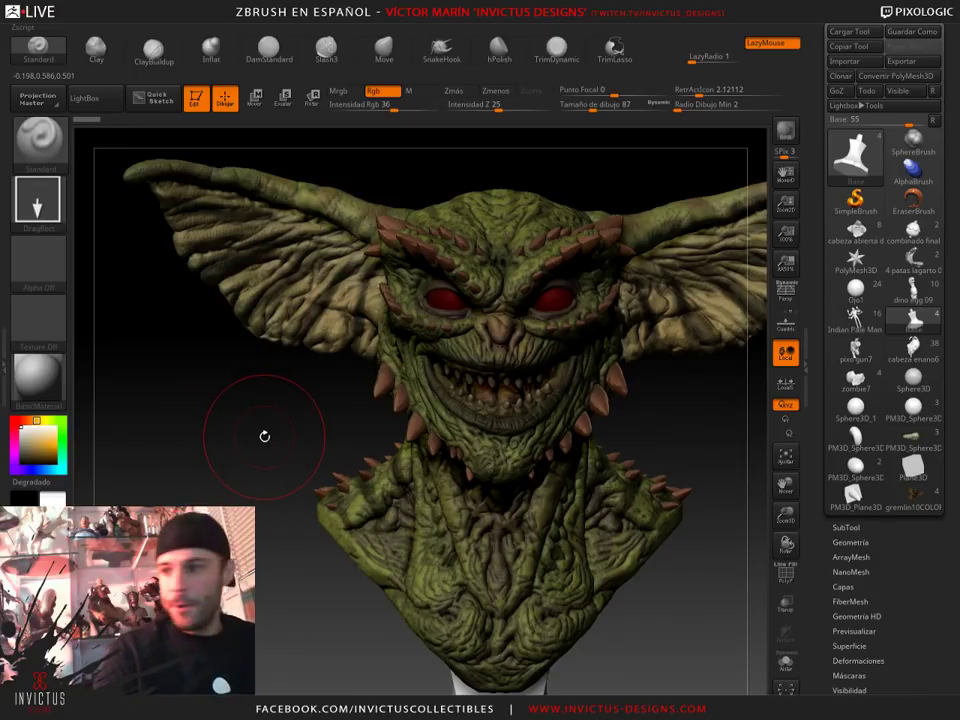
drag(264, 436, 268, 435)
key(super)
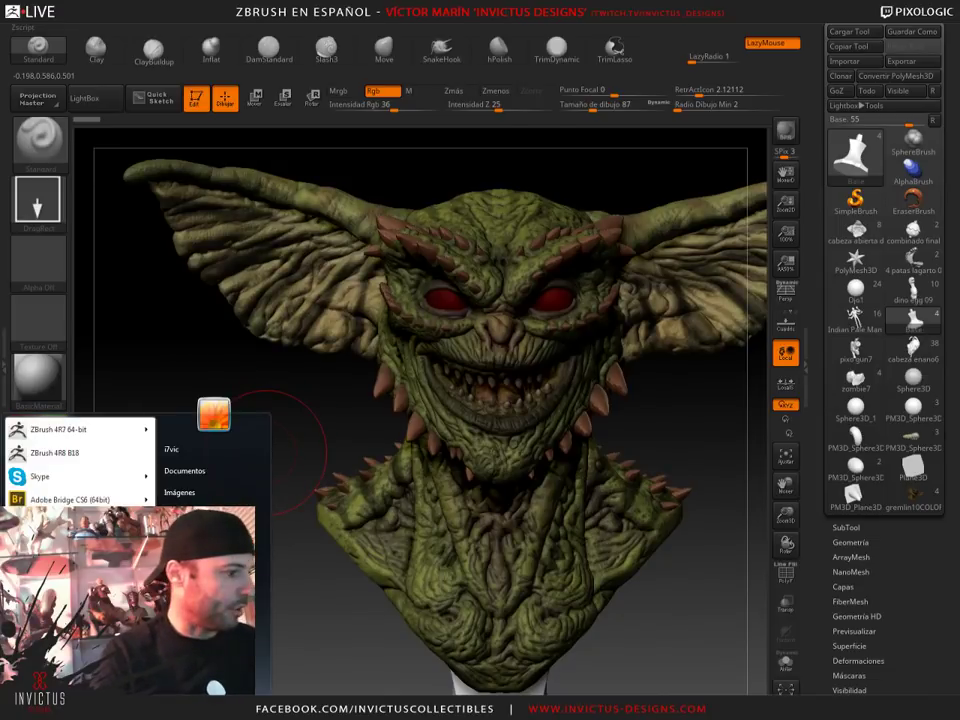
Leave the Start menu, switch to the browser and return to the Facebook feed
key(Escape)
key(alt+Tab)
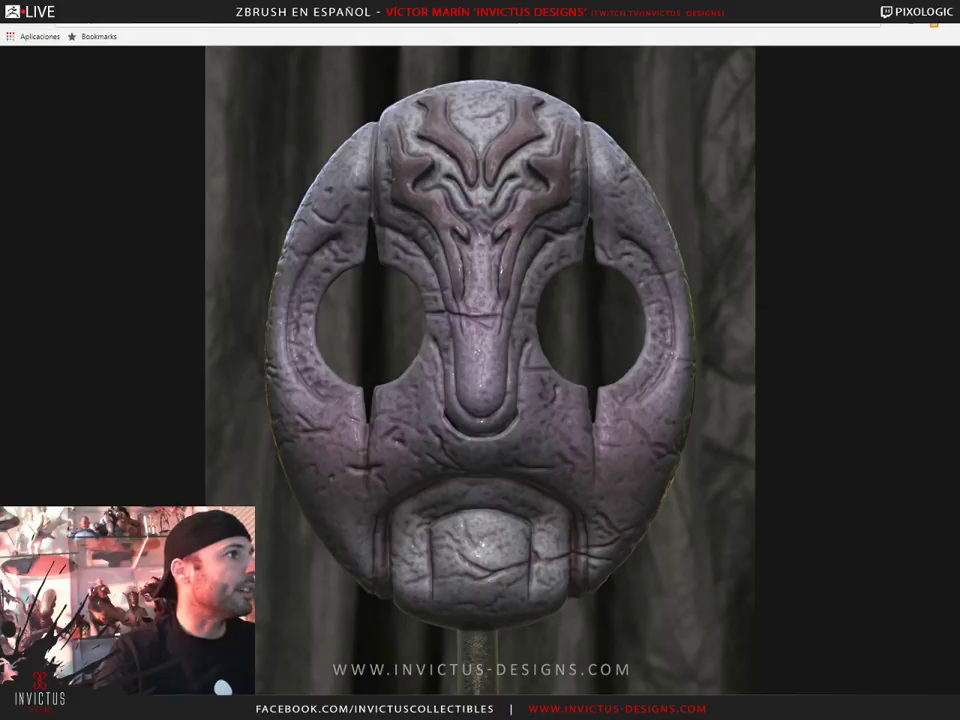
key(alt+Left)
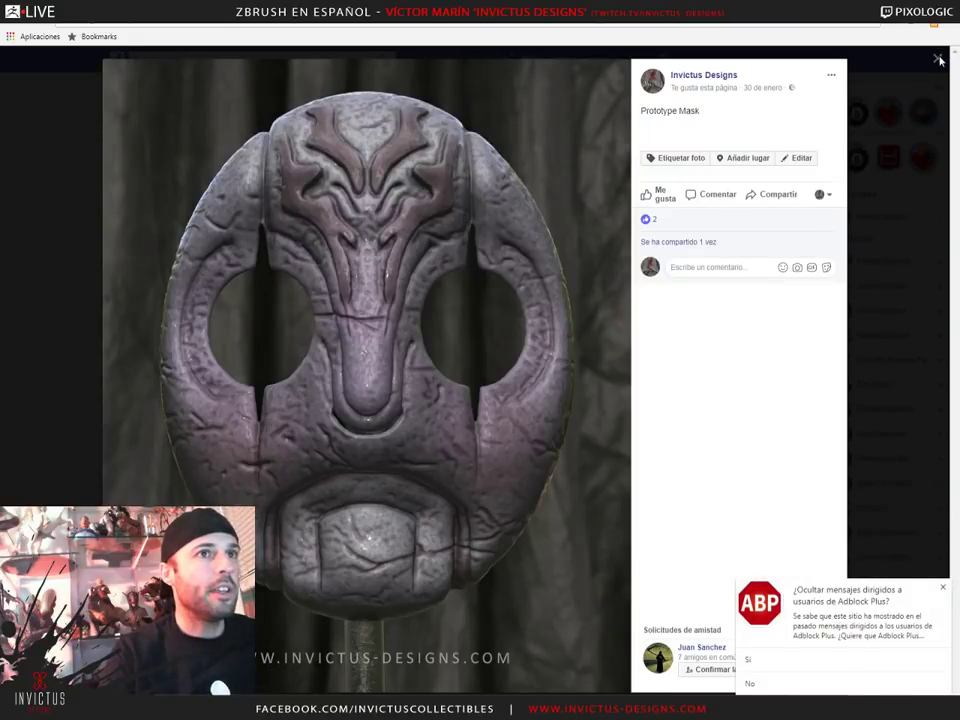
click(937, 59)
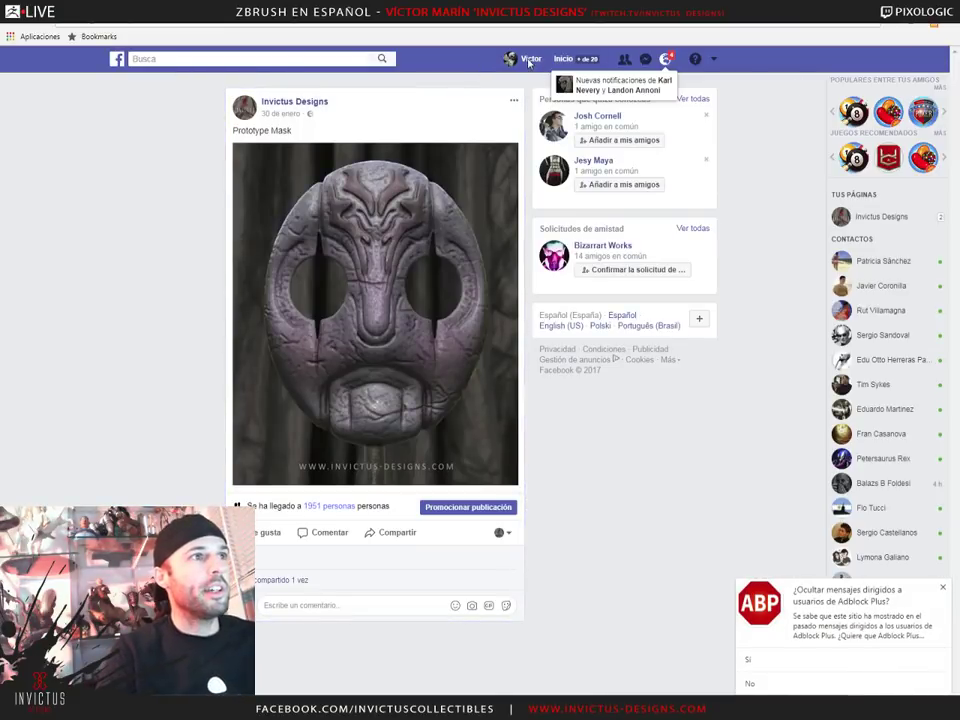
Open the Invictus Designs page and the image of its FREE ALPHA COLLECTION post
click(713, 60)
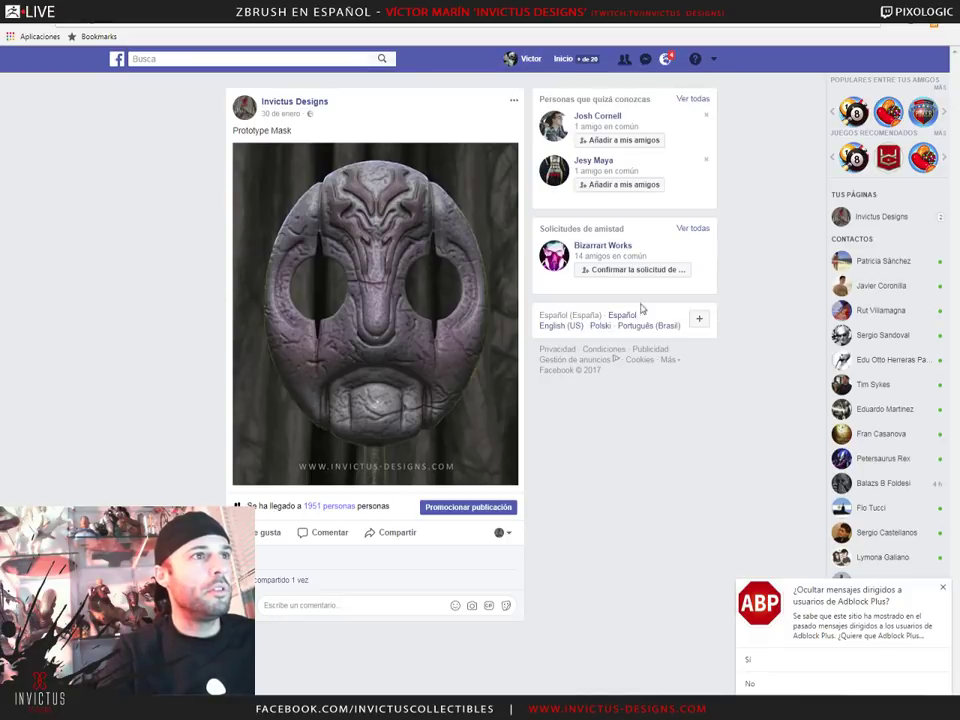
click(624, 314)
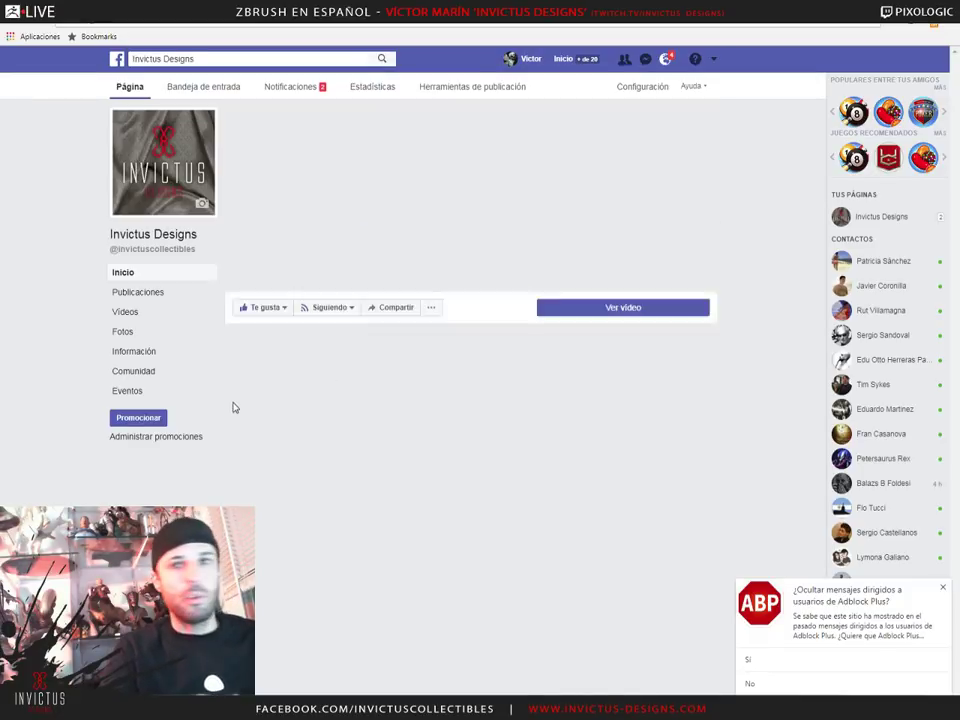
scroll(226, 432, down, 1)
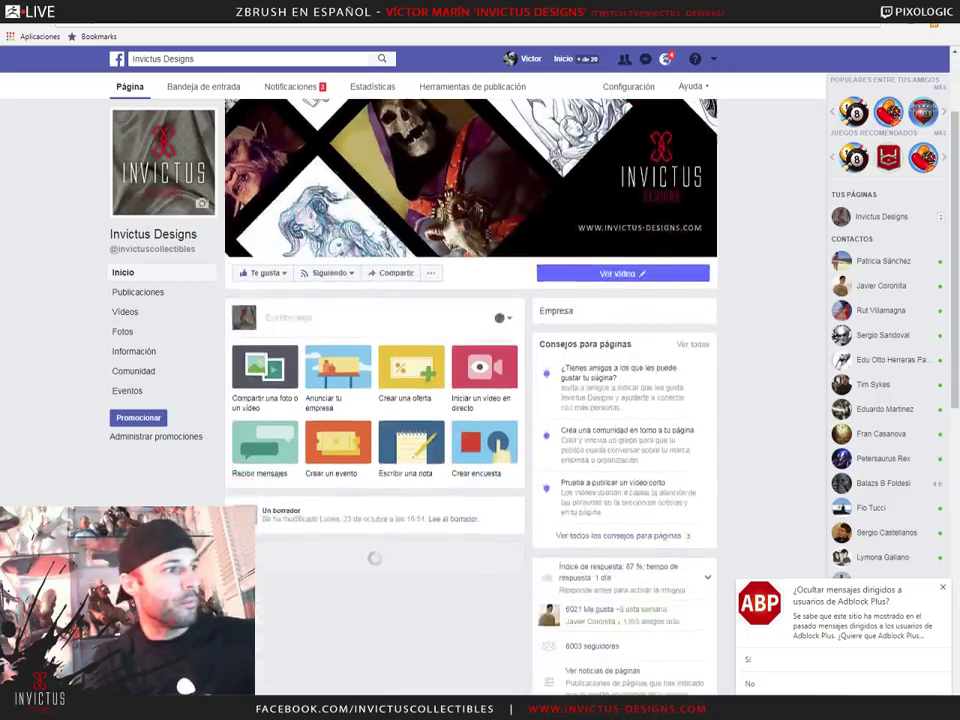
scroll(226, 432, down, 1)
scroll(226, 432, down, 2)
scroll(226, 432, down, 2)
scroll(315, 262, down, 4)
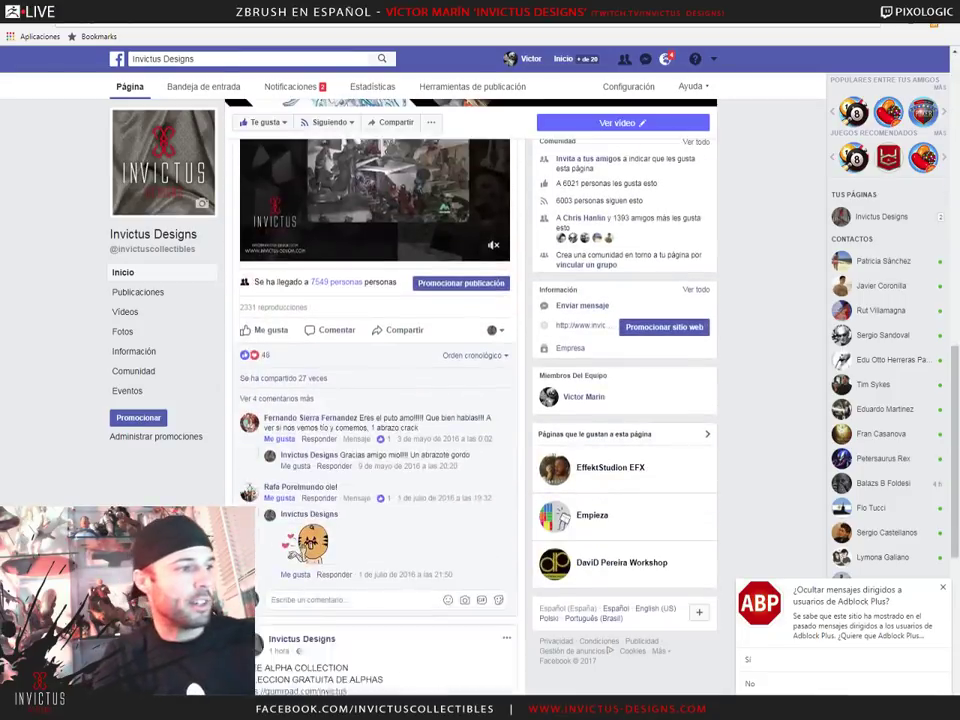
scroll(315, 262, down, 3)
scroll(315, 262, down, 2)
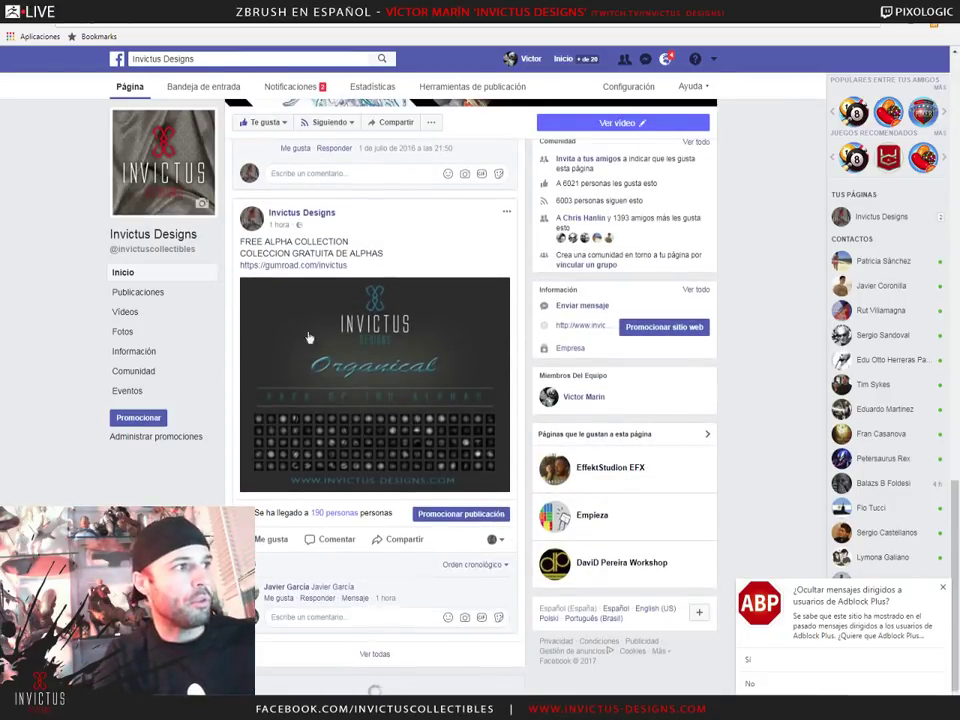
click(498, 412)
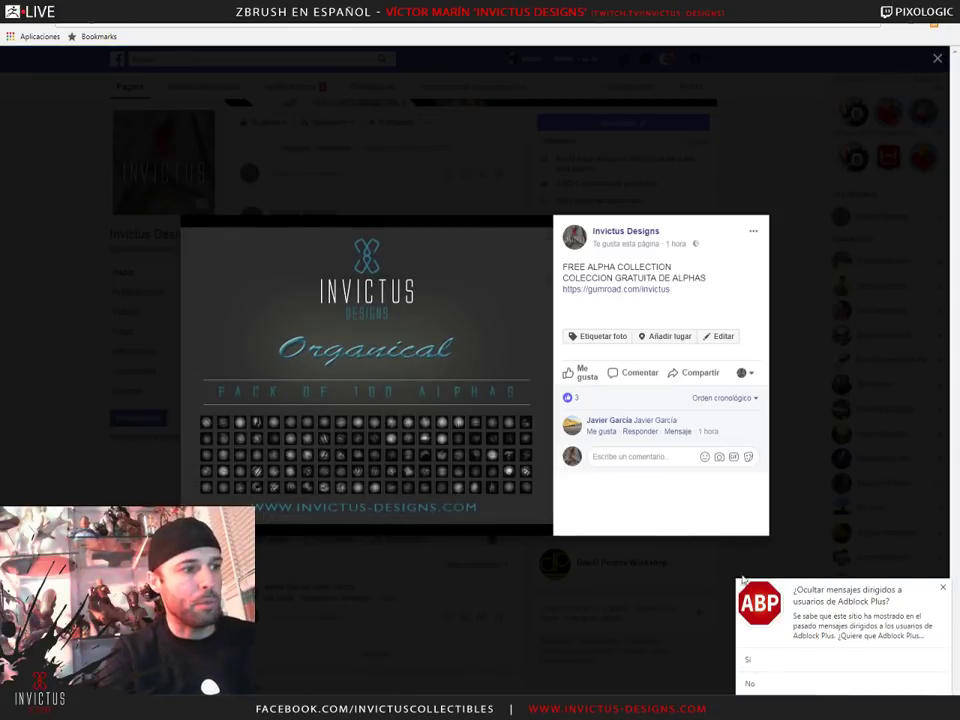
Switch from Facebook to the Invictus Designs website home page
key(ctrl+Tab)
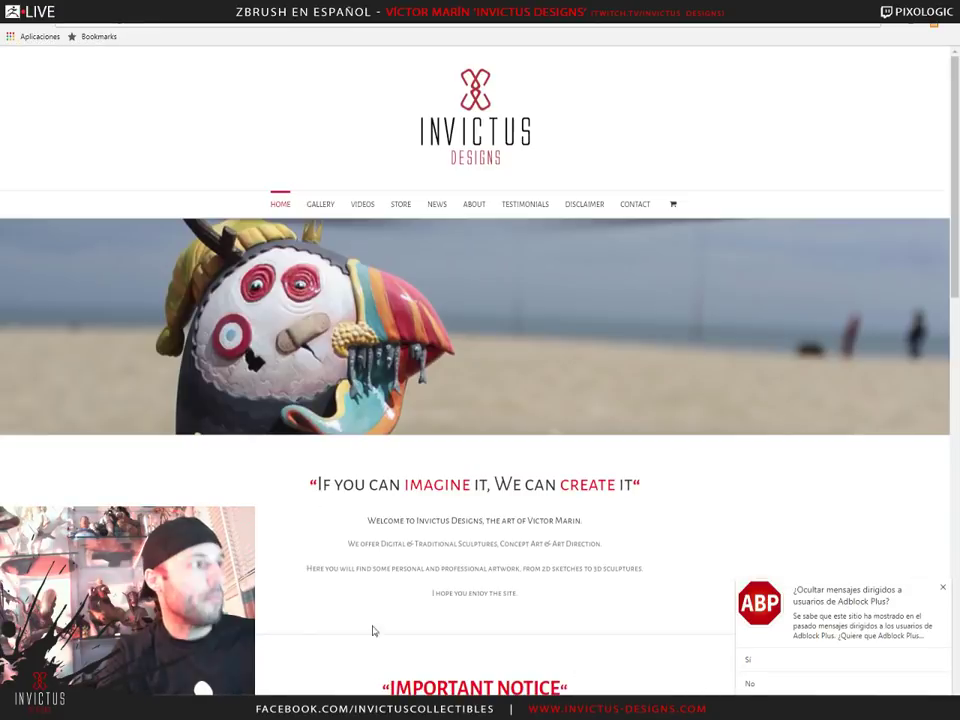
key(alt+Tab)
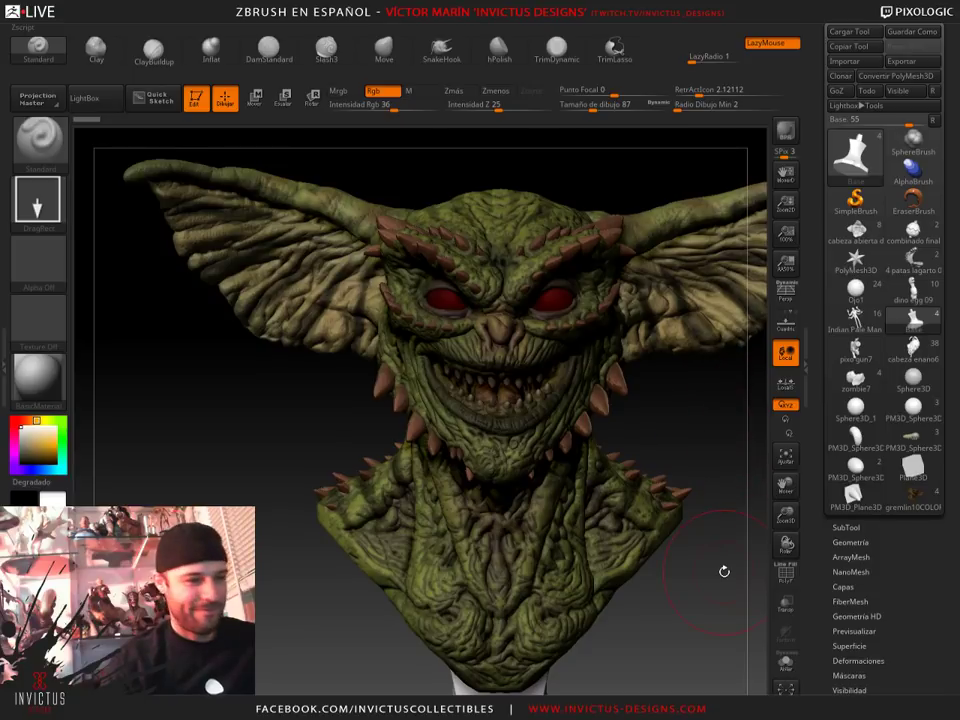
key(super)
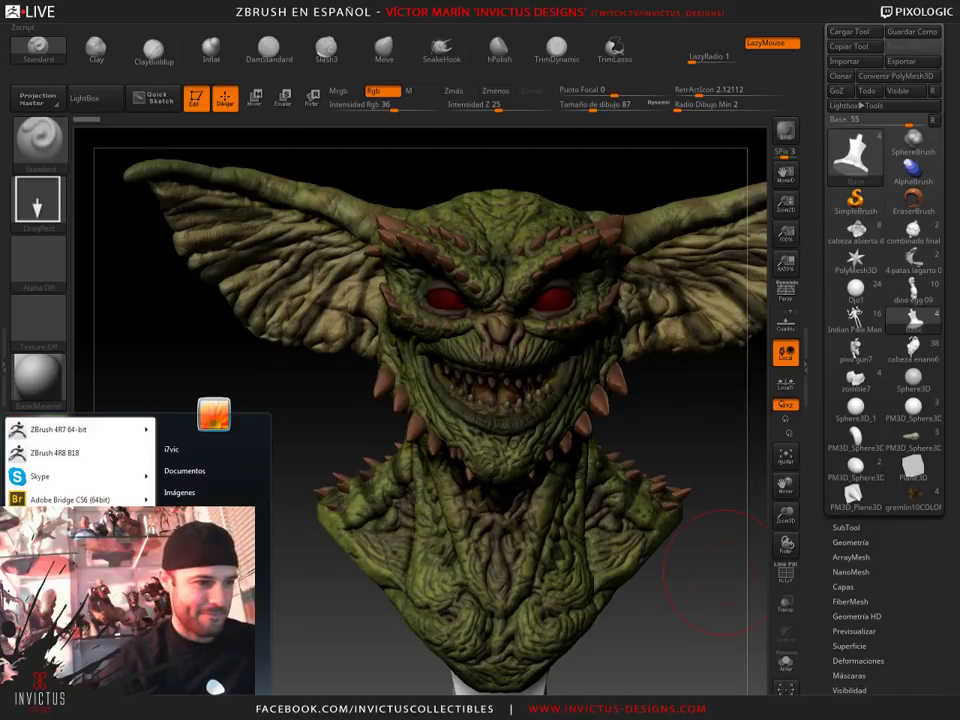
key(Escape)
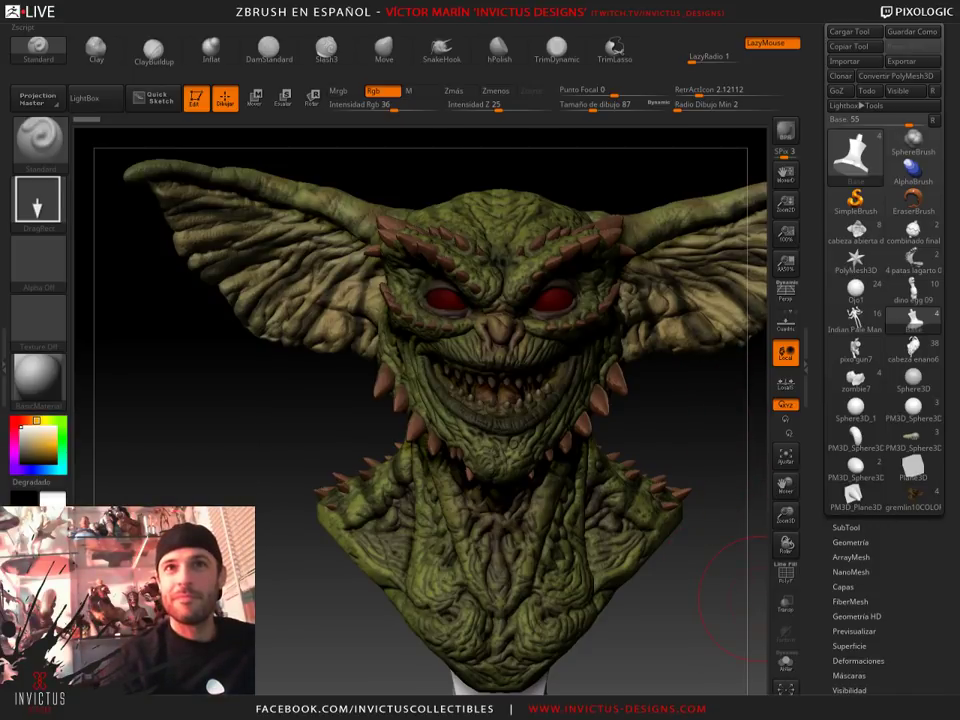